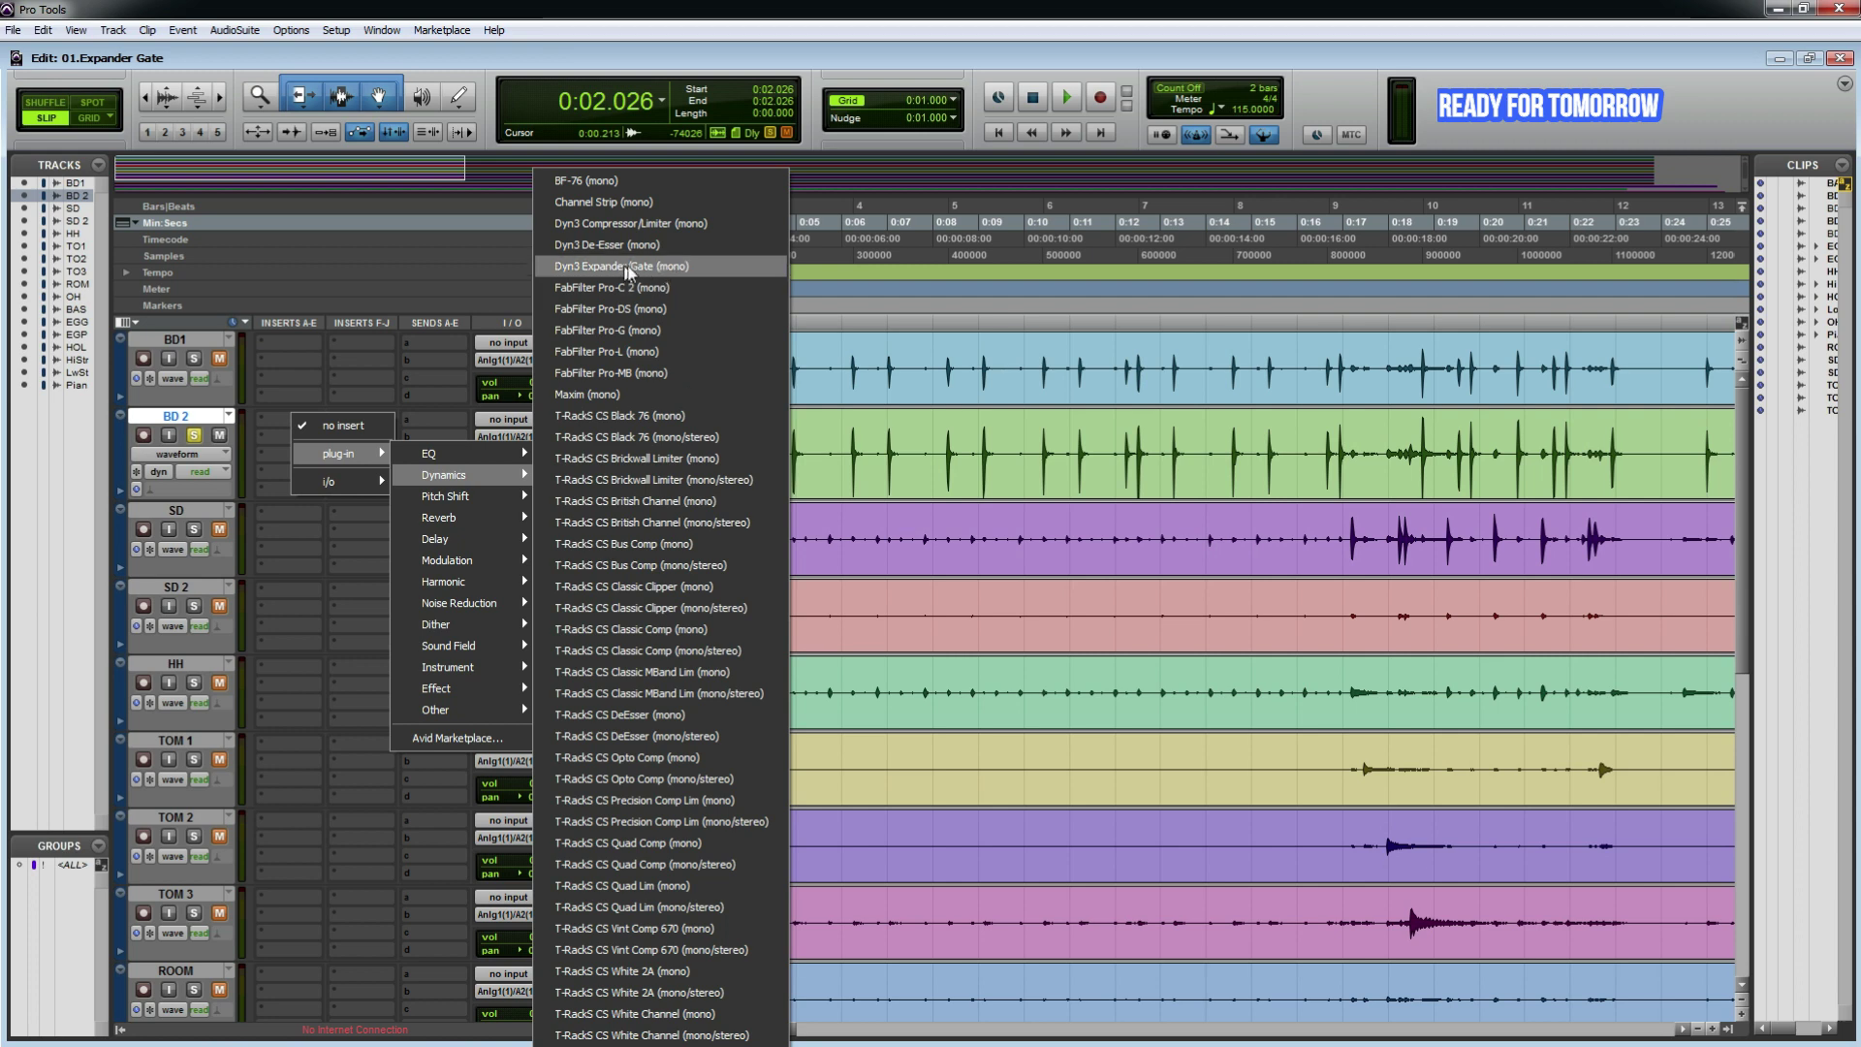
Step: Insert the Dyn3 Expander/Gate (mono) plug-in on the BD 2 track and place its window clear of the track controls
left_click(630, 265)
left_click_drag(458, 495, 1507, 297)
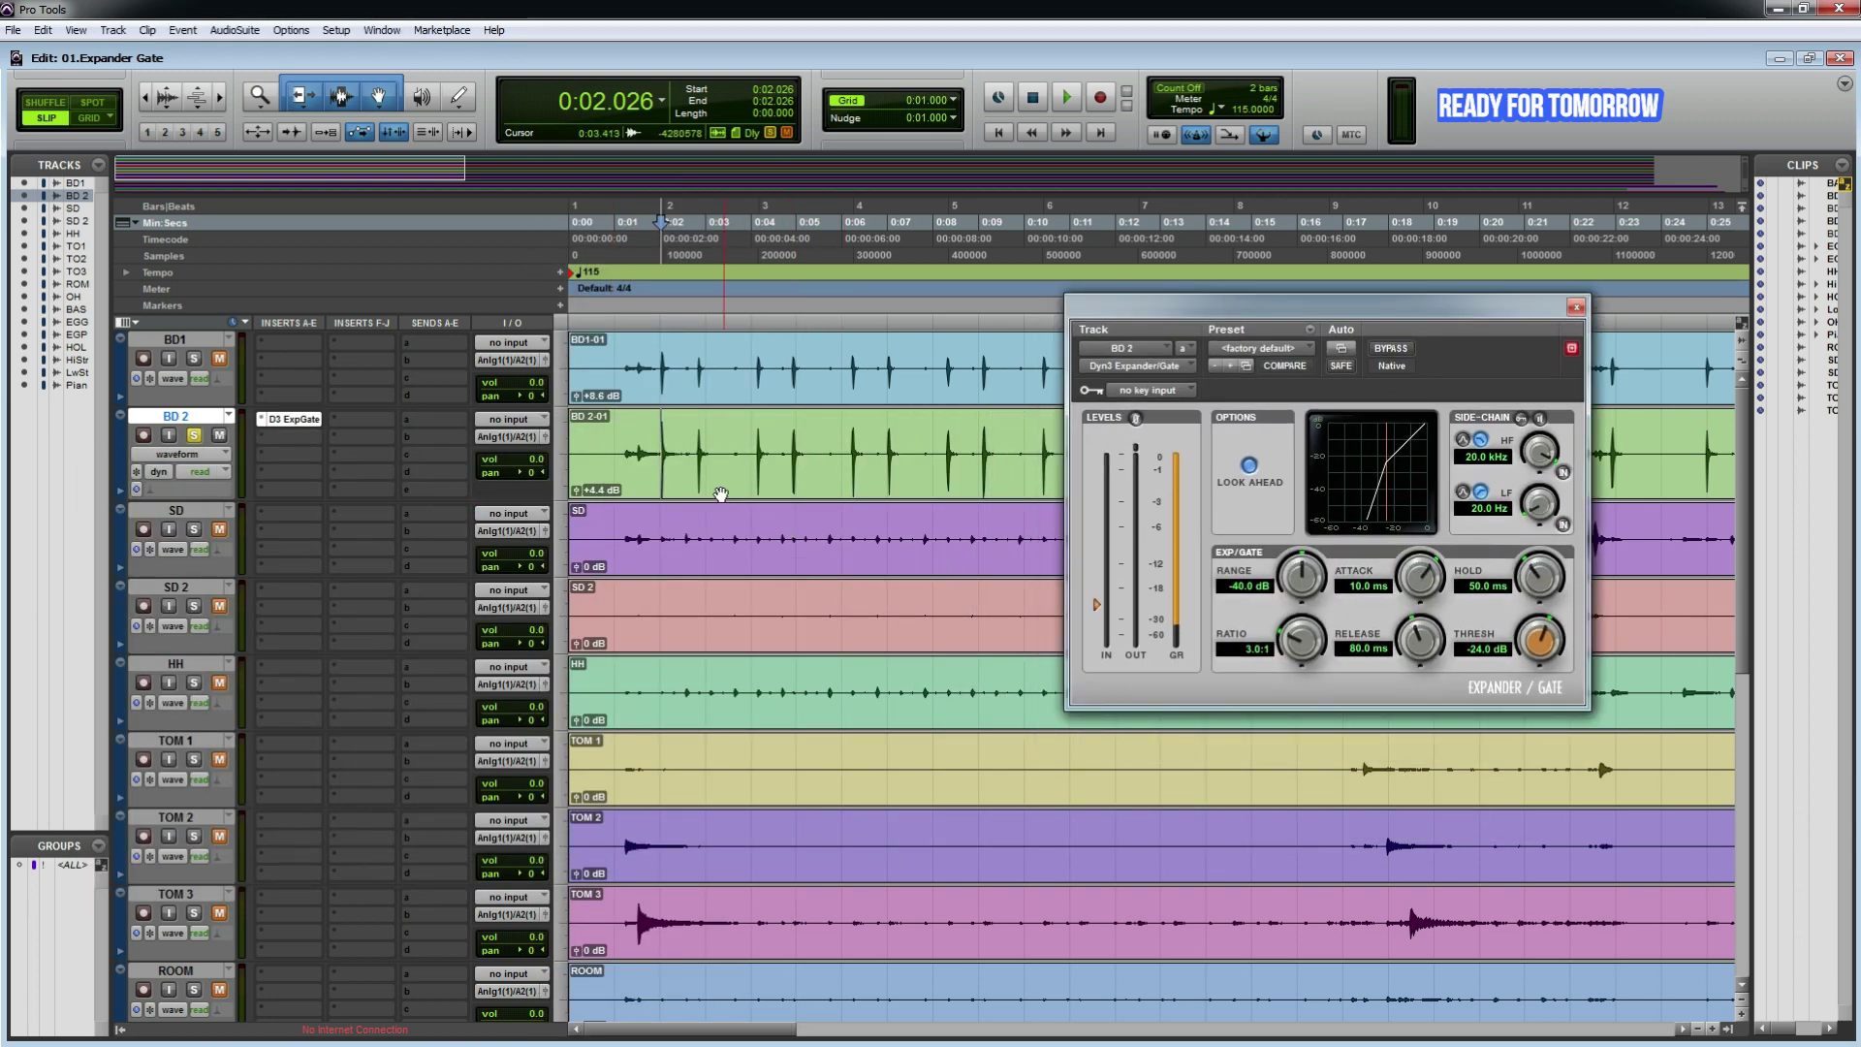
Step: Select the BD 2 passage from about 6.000 to 10.837 s and play part of it
left_click_drag(845, 439, 1074, 432)
key("ctrl+]")
left_click_drag(1199, 312, 328, 270)
key("ctrl+]")
key("space")
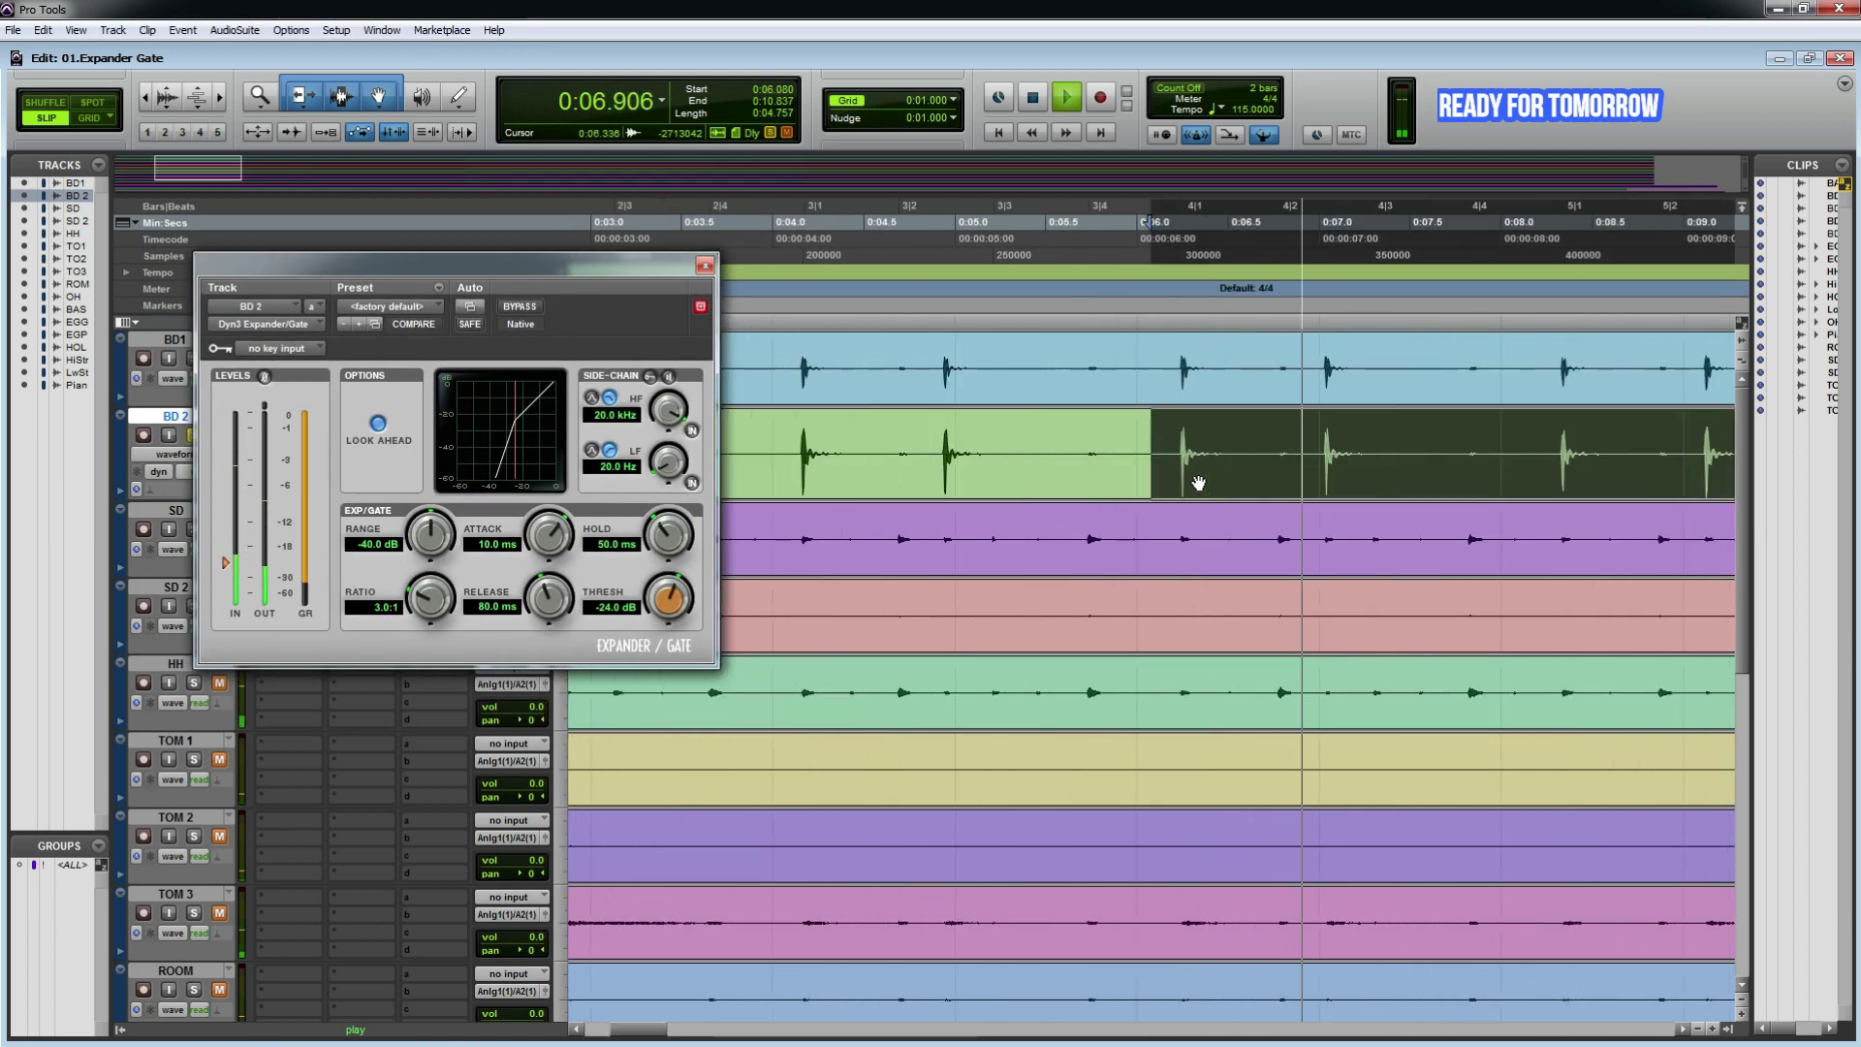
key("ctrl+[")
key("space")
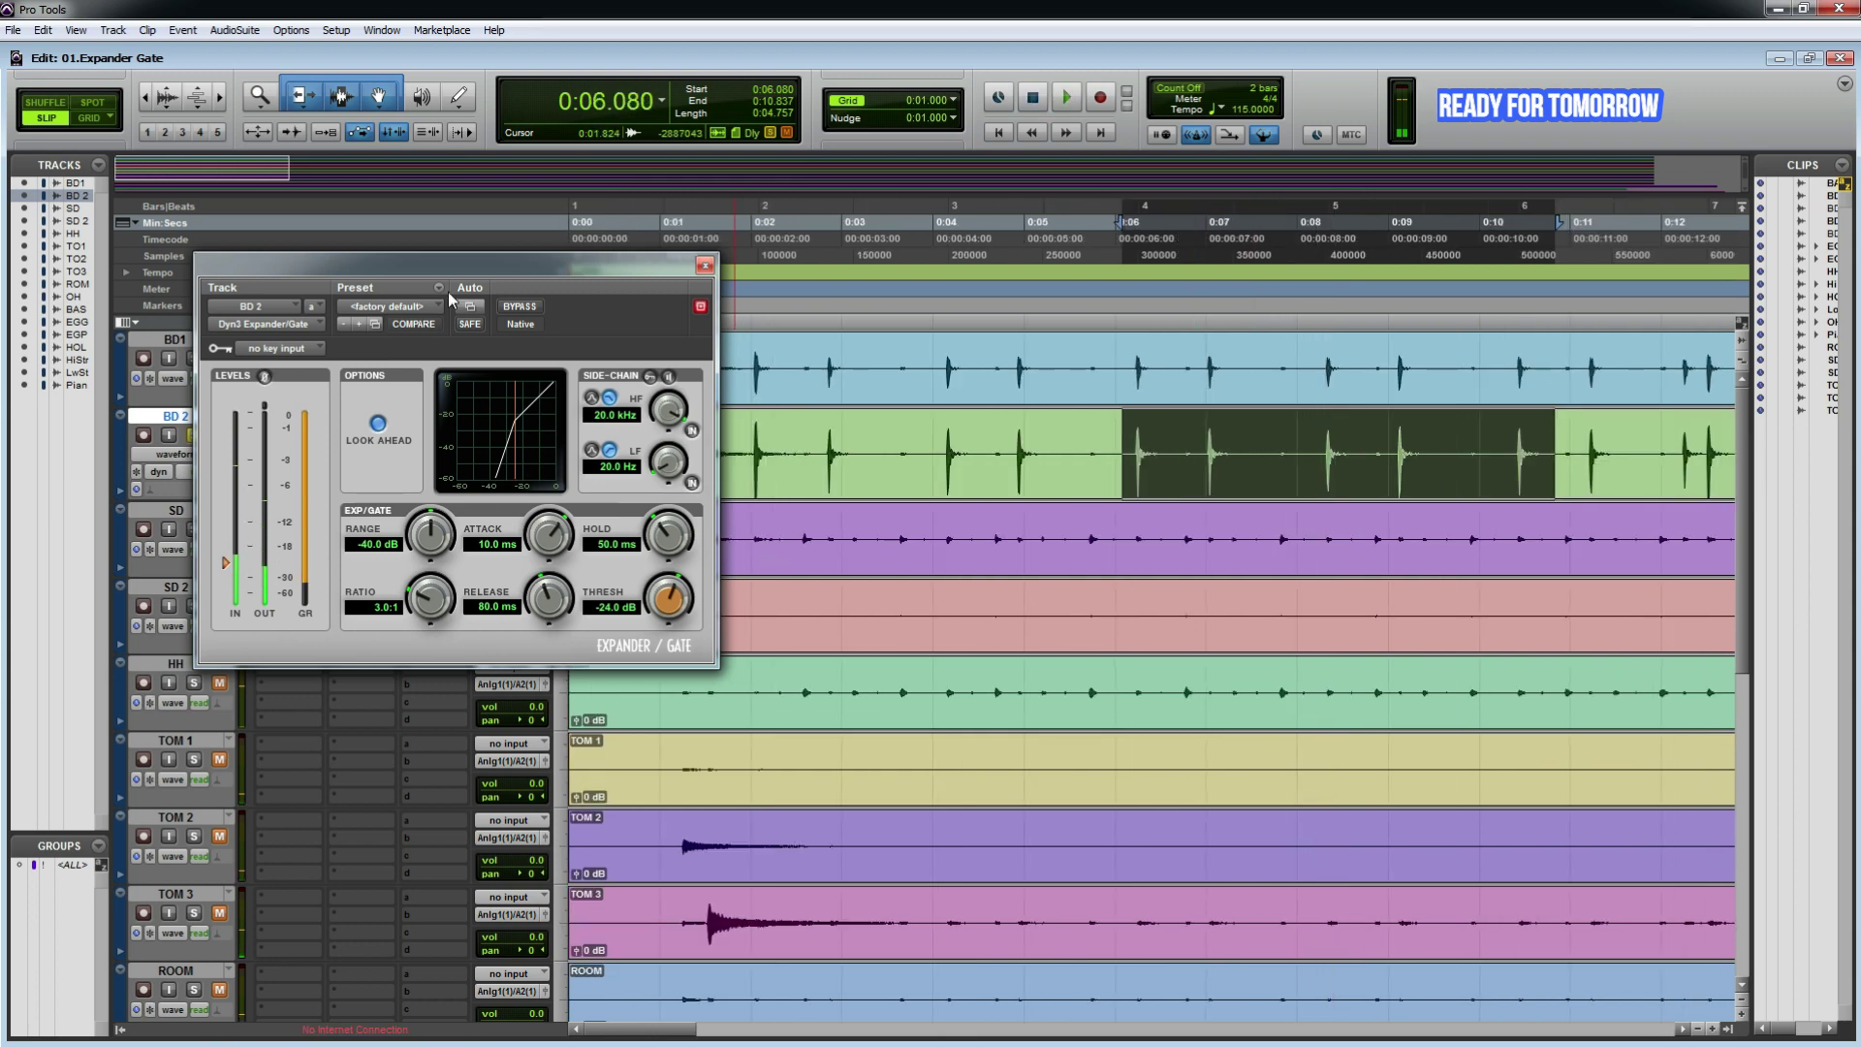
Step: Enlarge the BD 2 track's height and examine the waveform of the first kick hit in the selection
left_click_drag(448, 270, 997, 224)
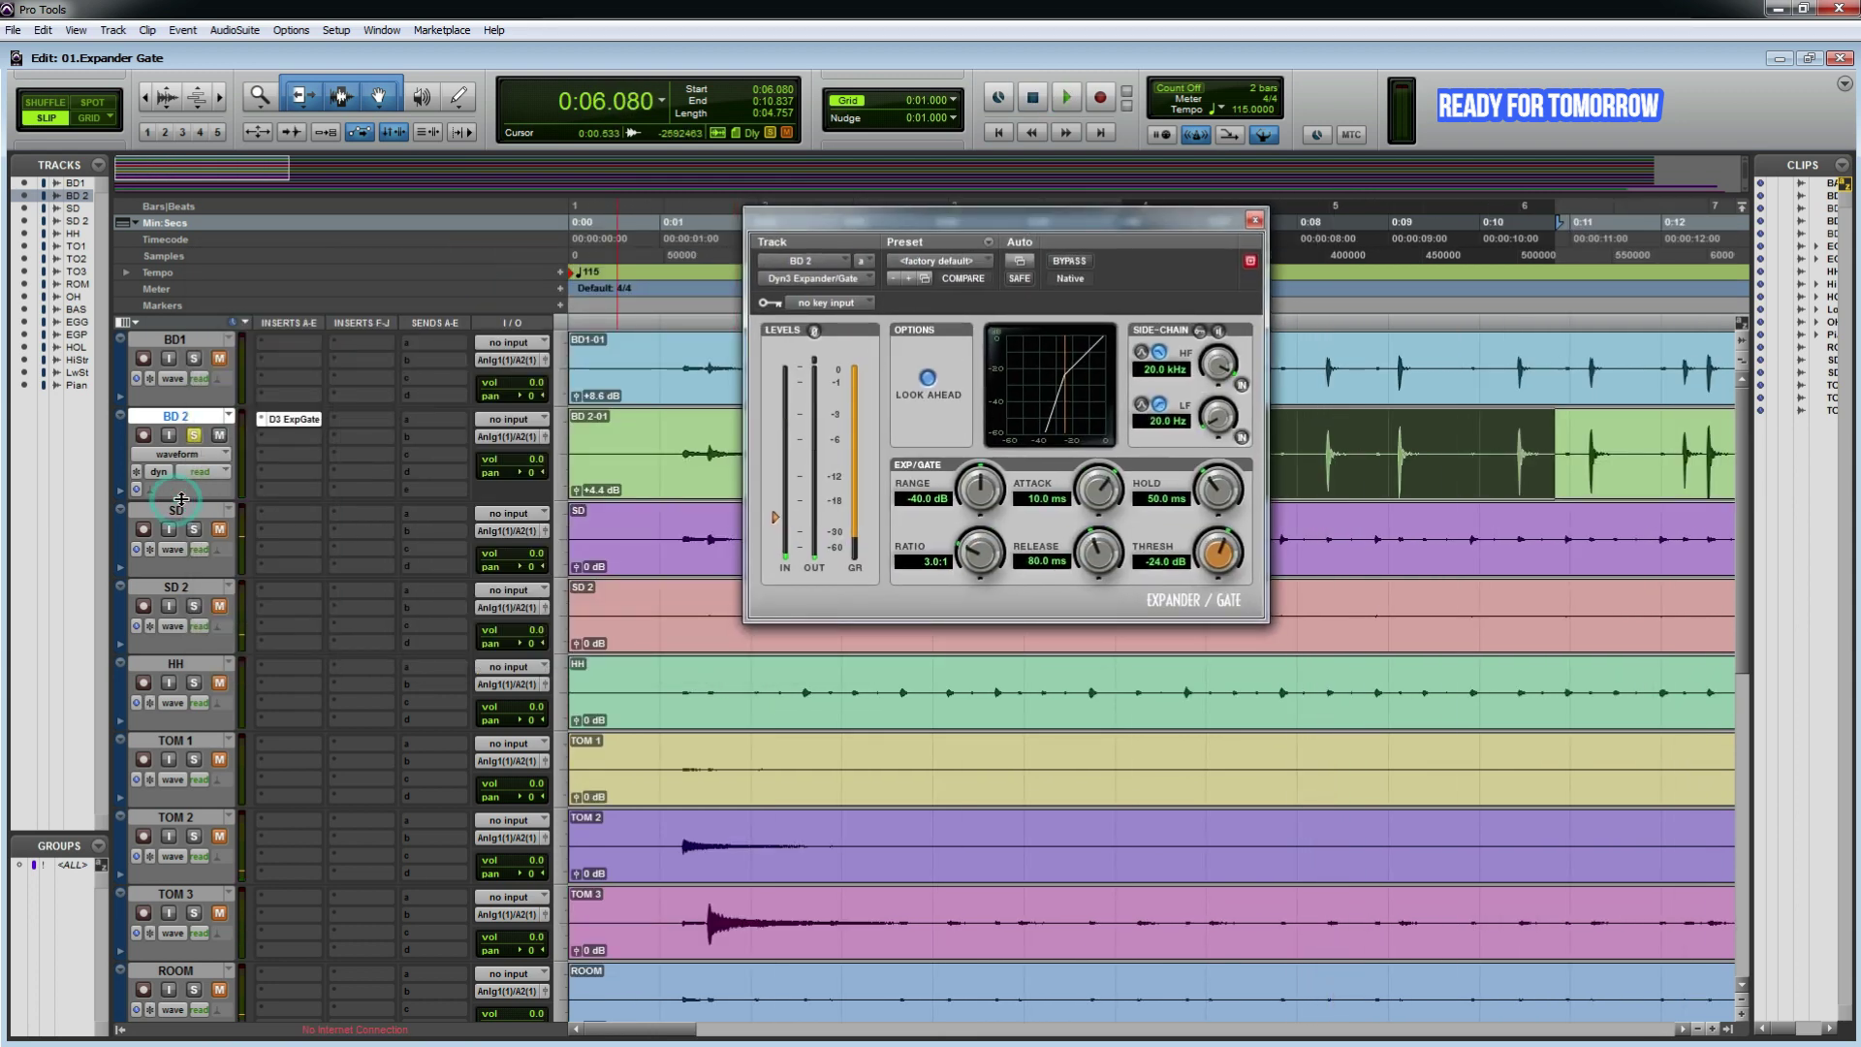
left_click_drag(181, 500, 181, 870)
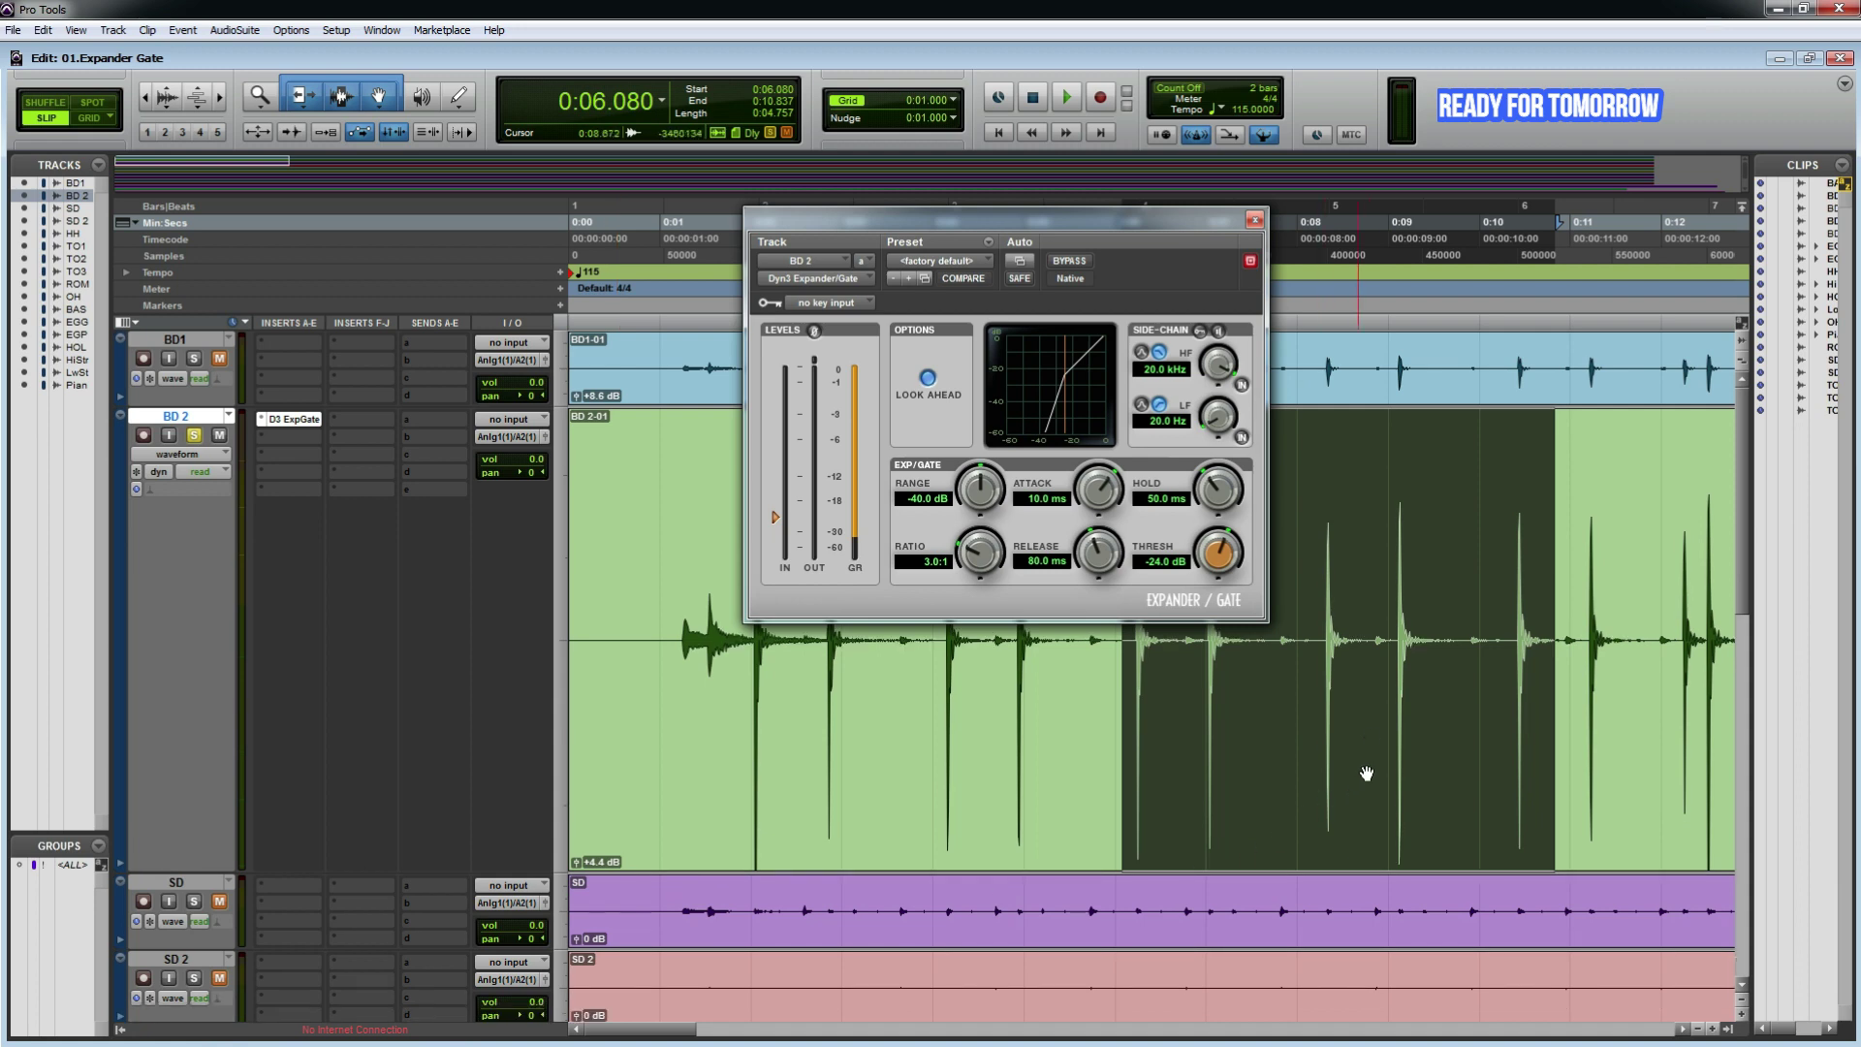
key("ctrl+]")
key("ctrl+]")
key("ctrl+]")
left_click_drag(1050, 248, 393, 248)
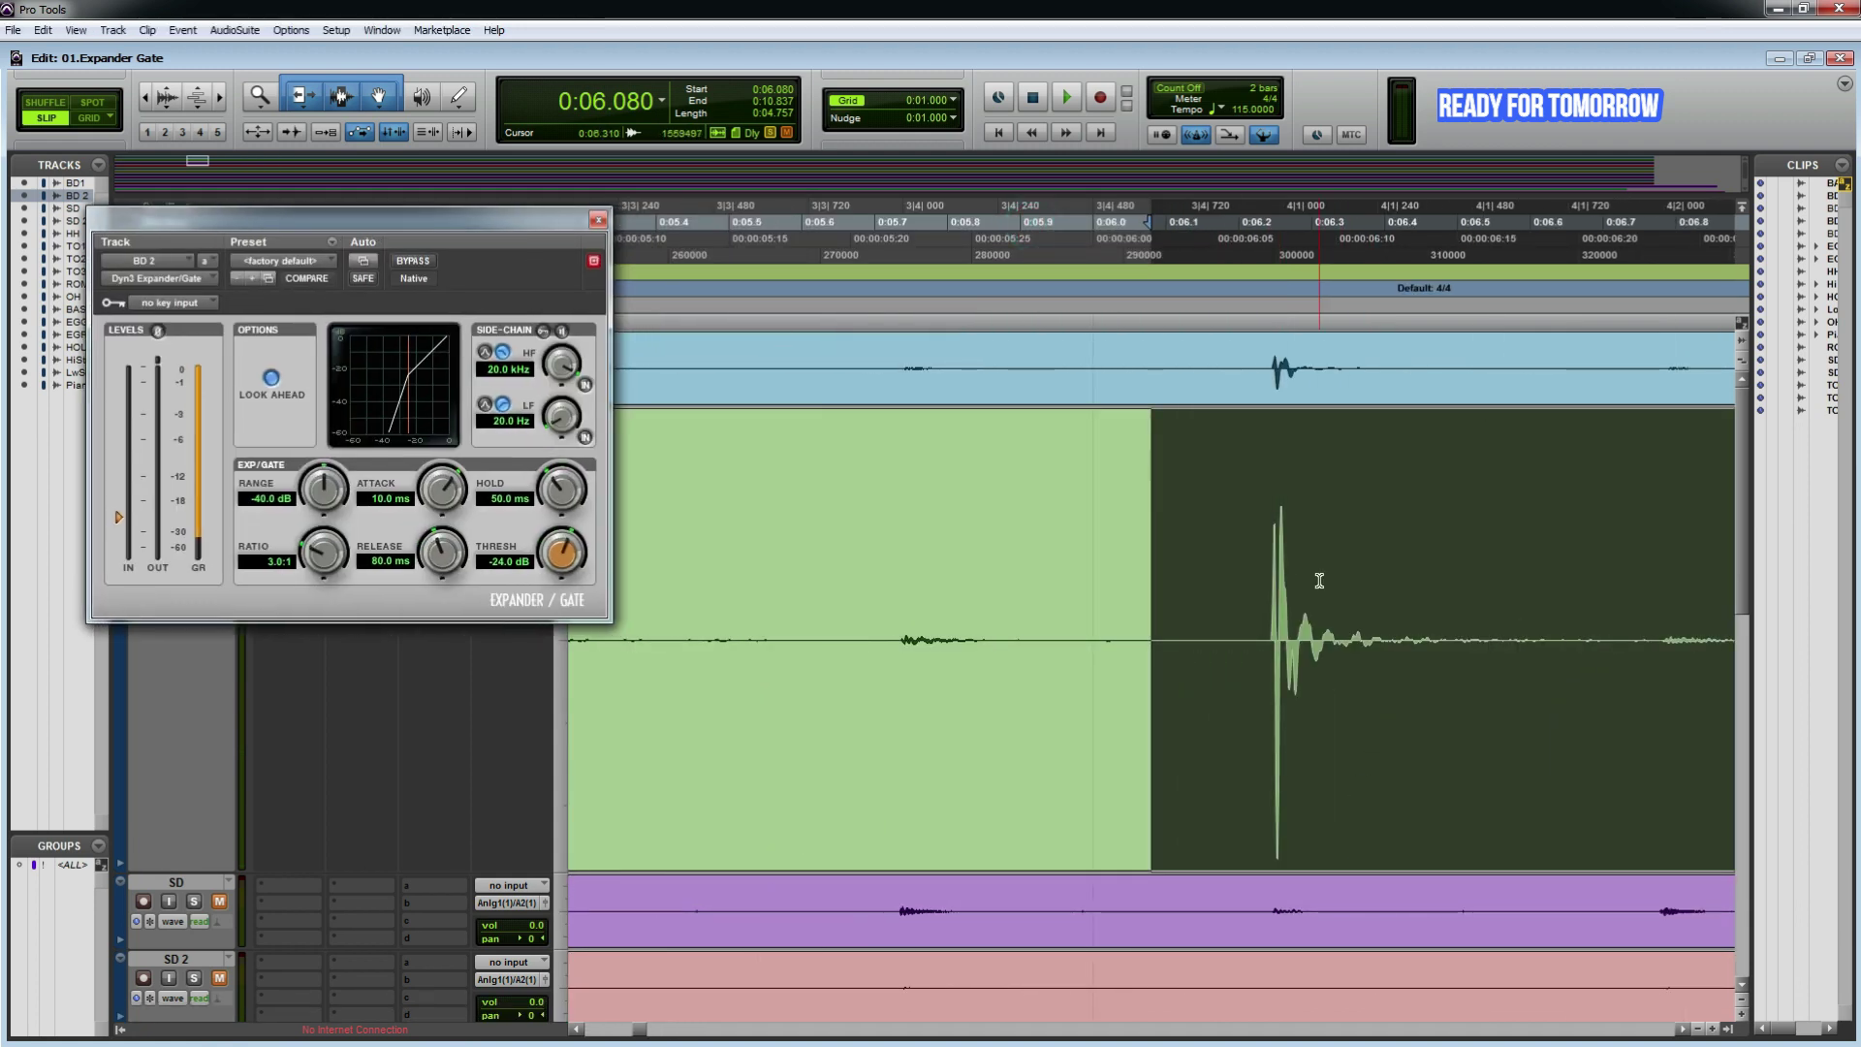
key("ctrl+[")
key("ctrl+[")
key("ctrl+[")
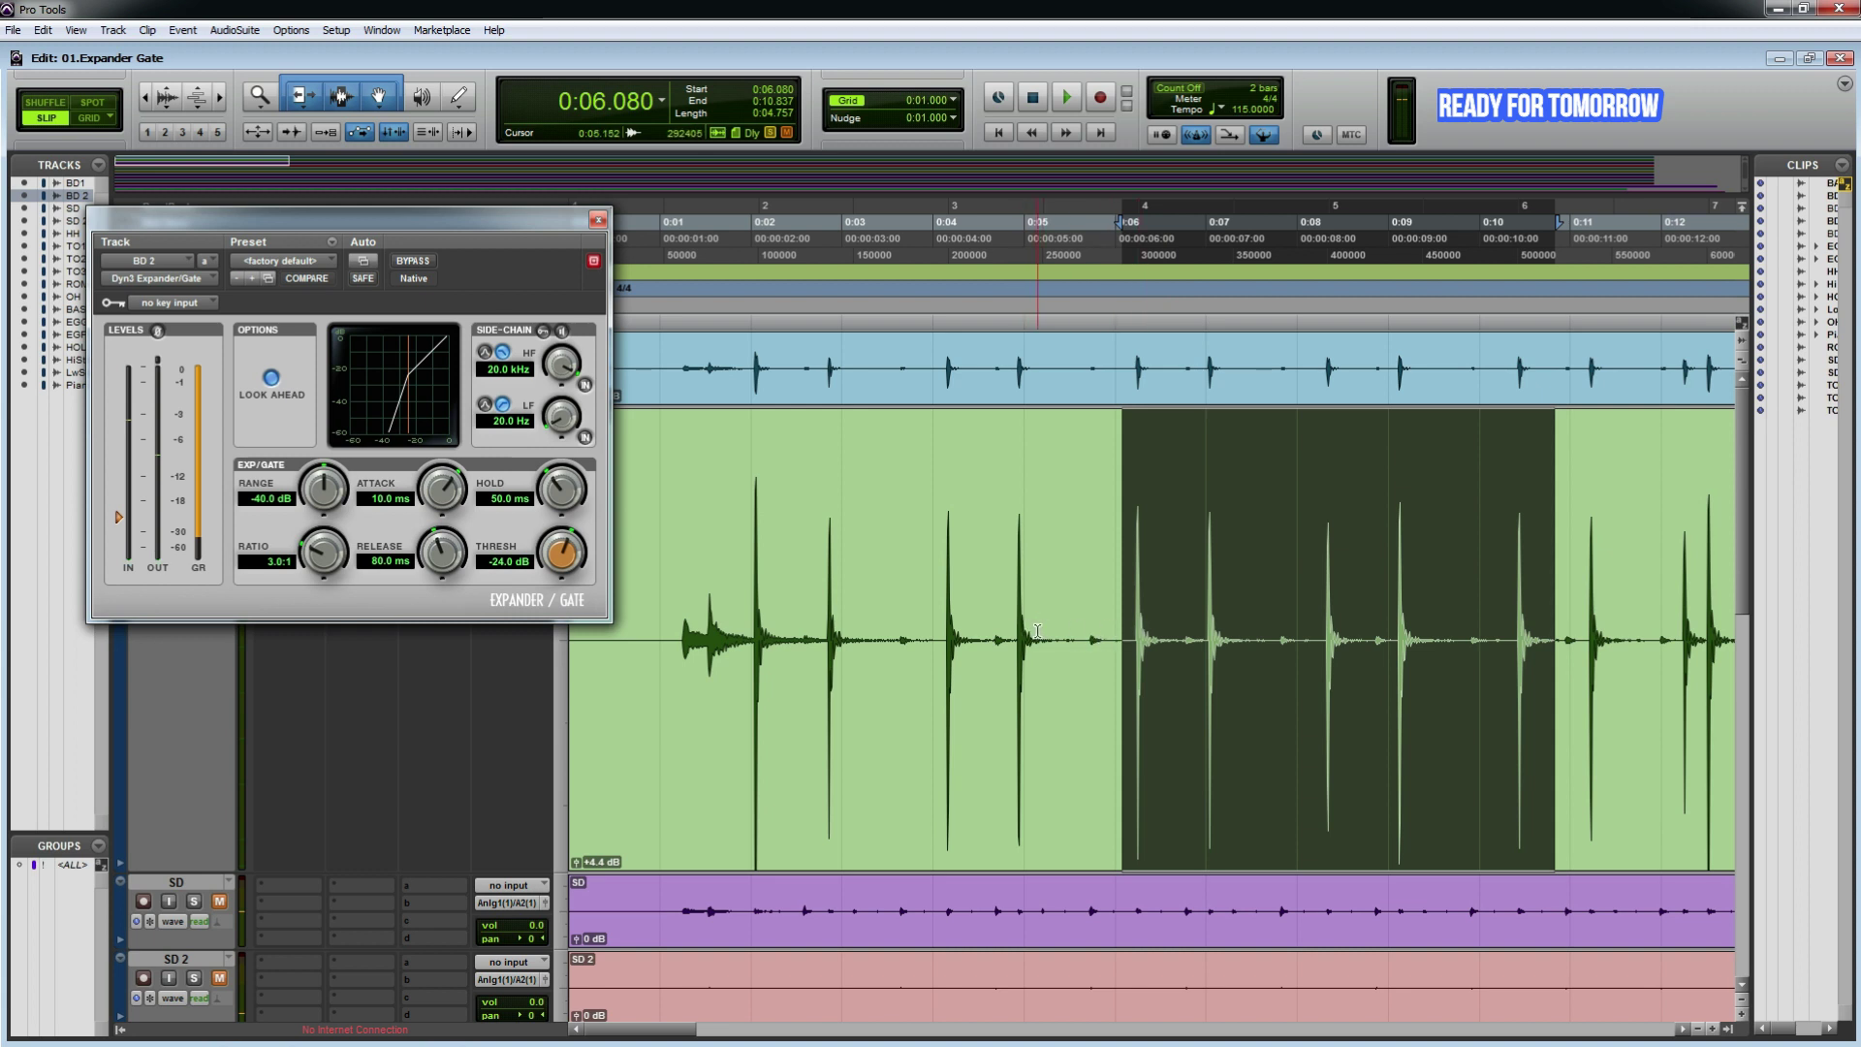
Step: Try separating the quiet stretch from about 5.216 to 6.197 s on BD 2 and lowering its clip gain to about -28.5 dB
left_click_drag(1038, 631, 1124, 631)
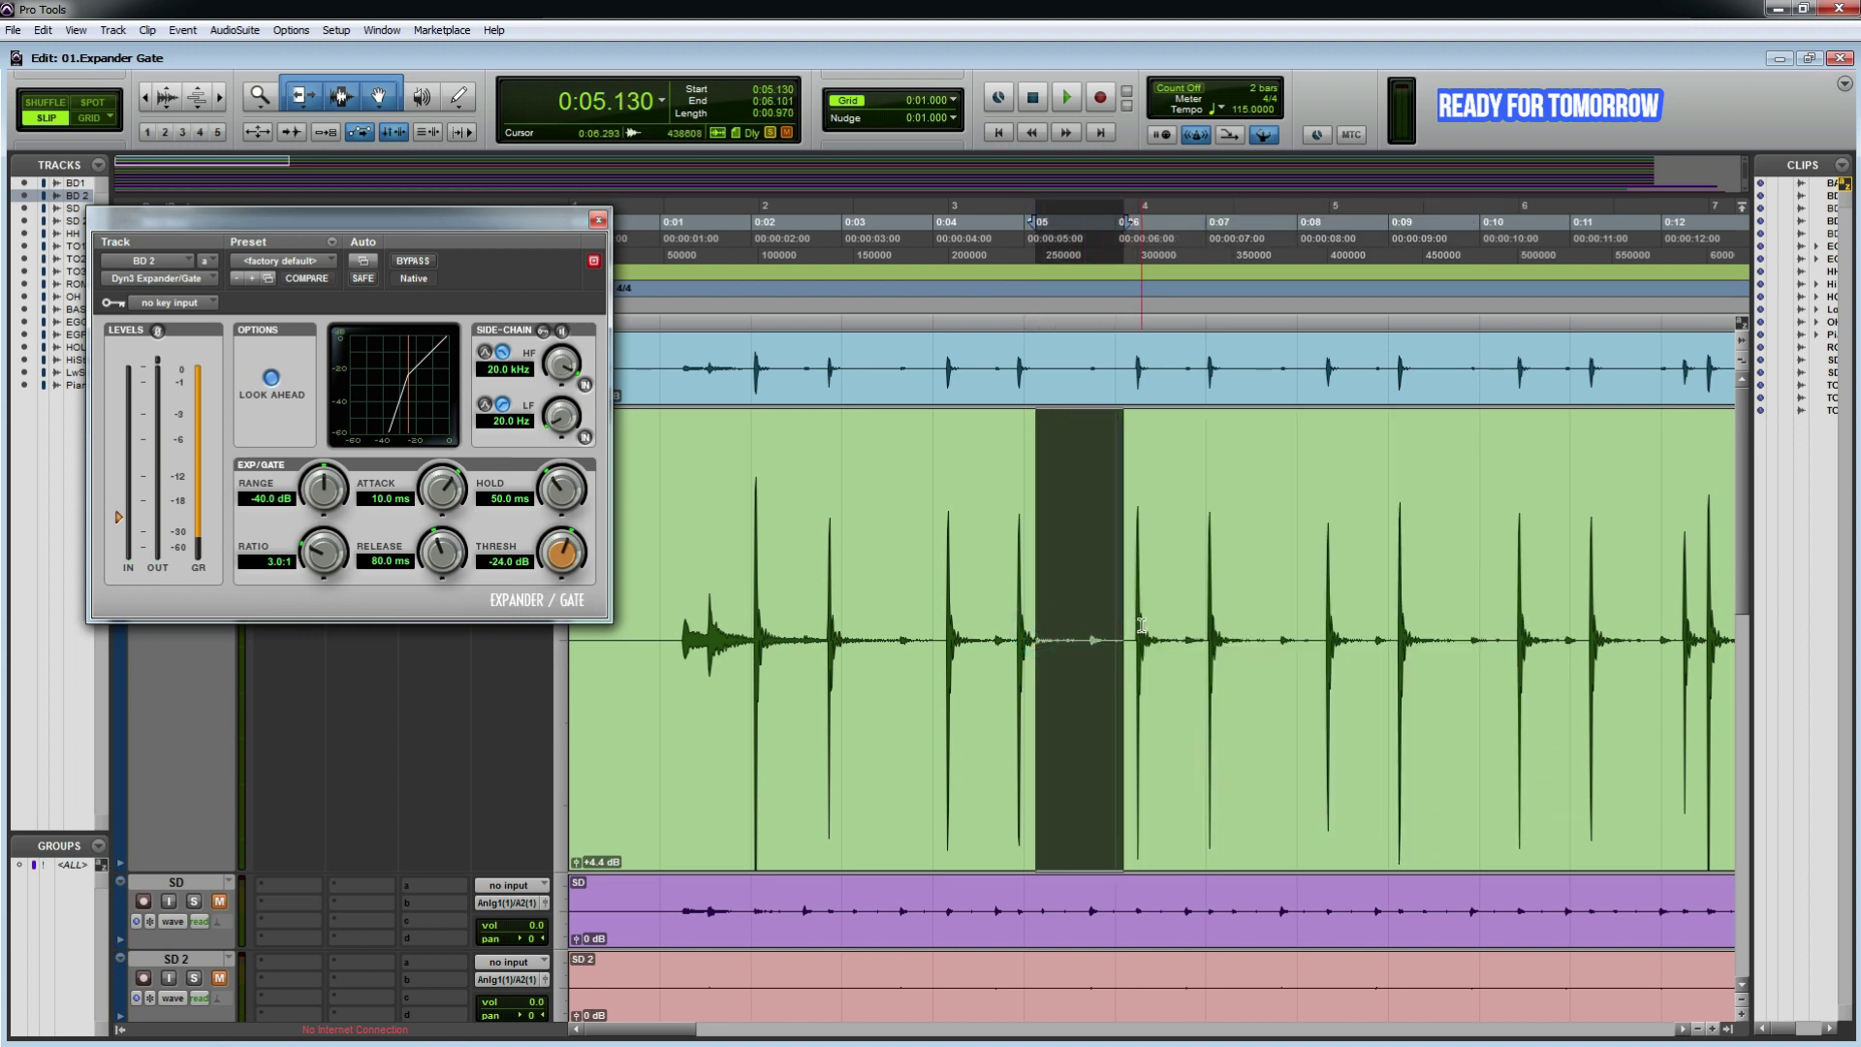
key("ctrl+]")
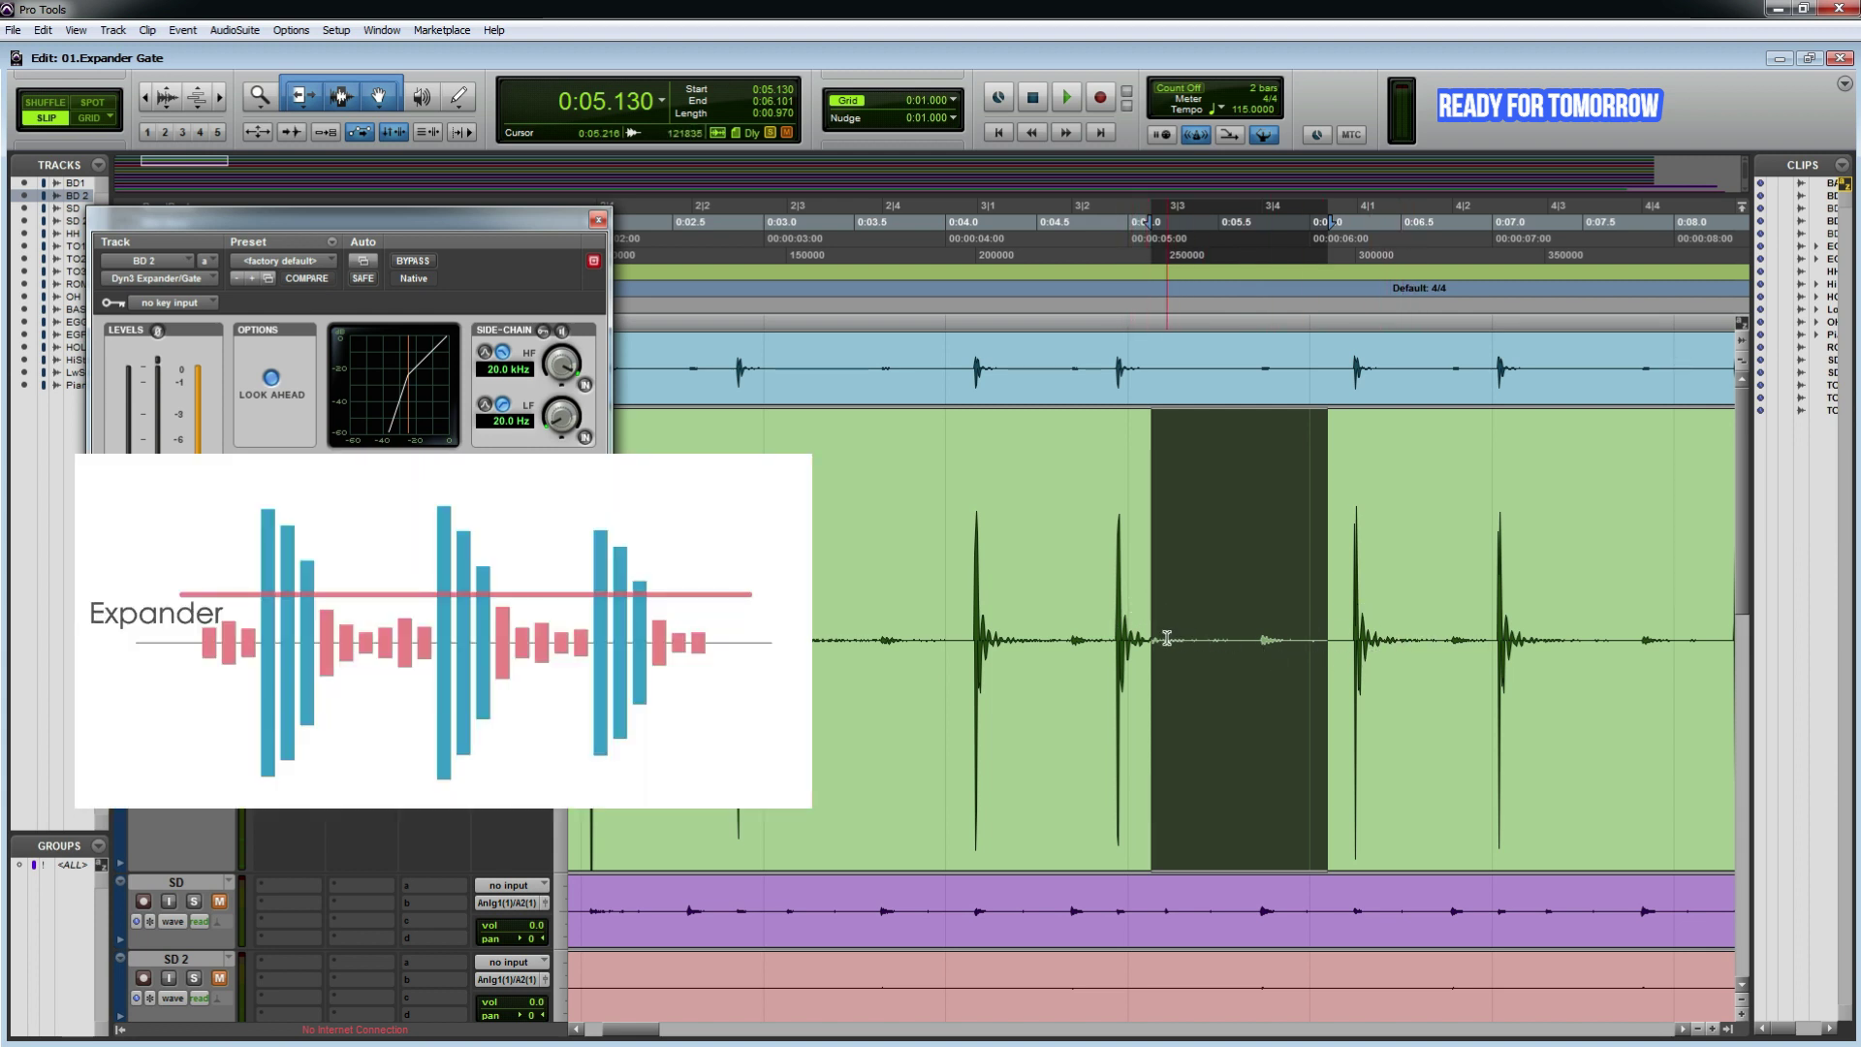
left_click_drag(1167, 638, 1345, 647)
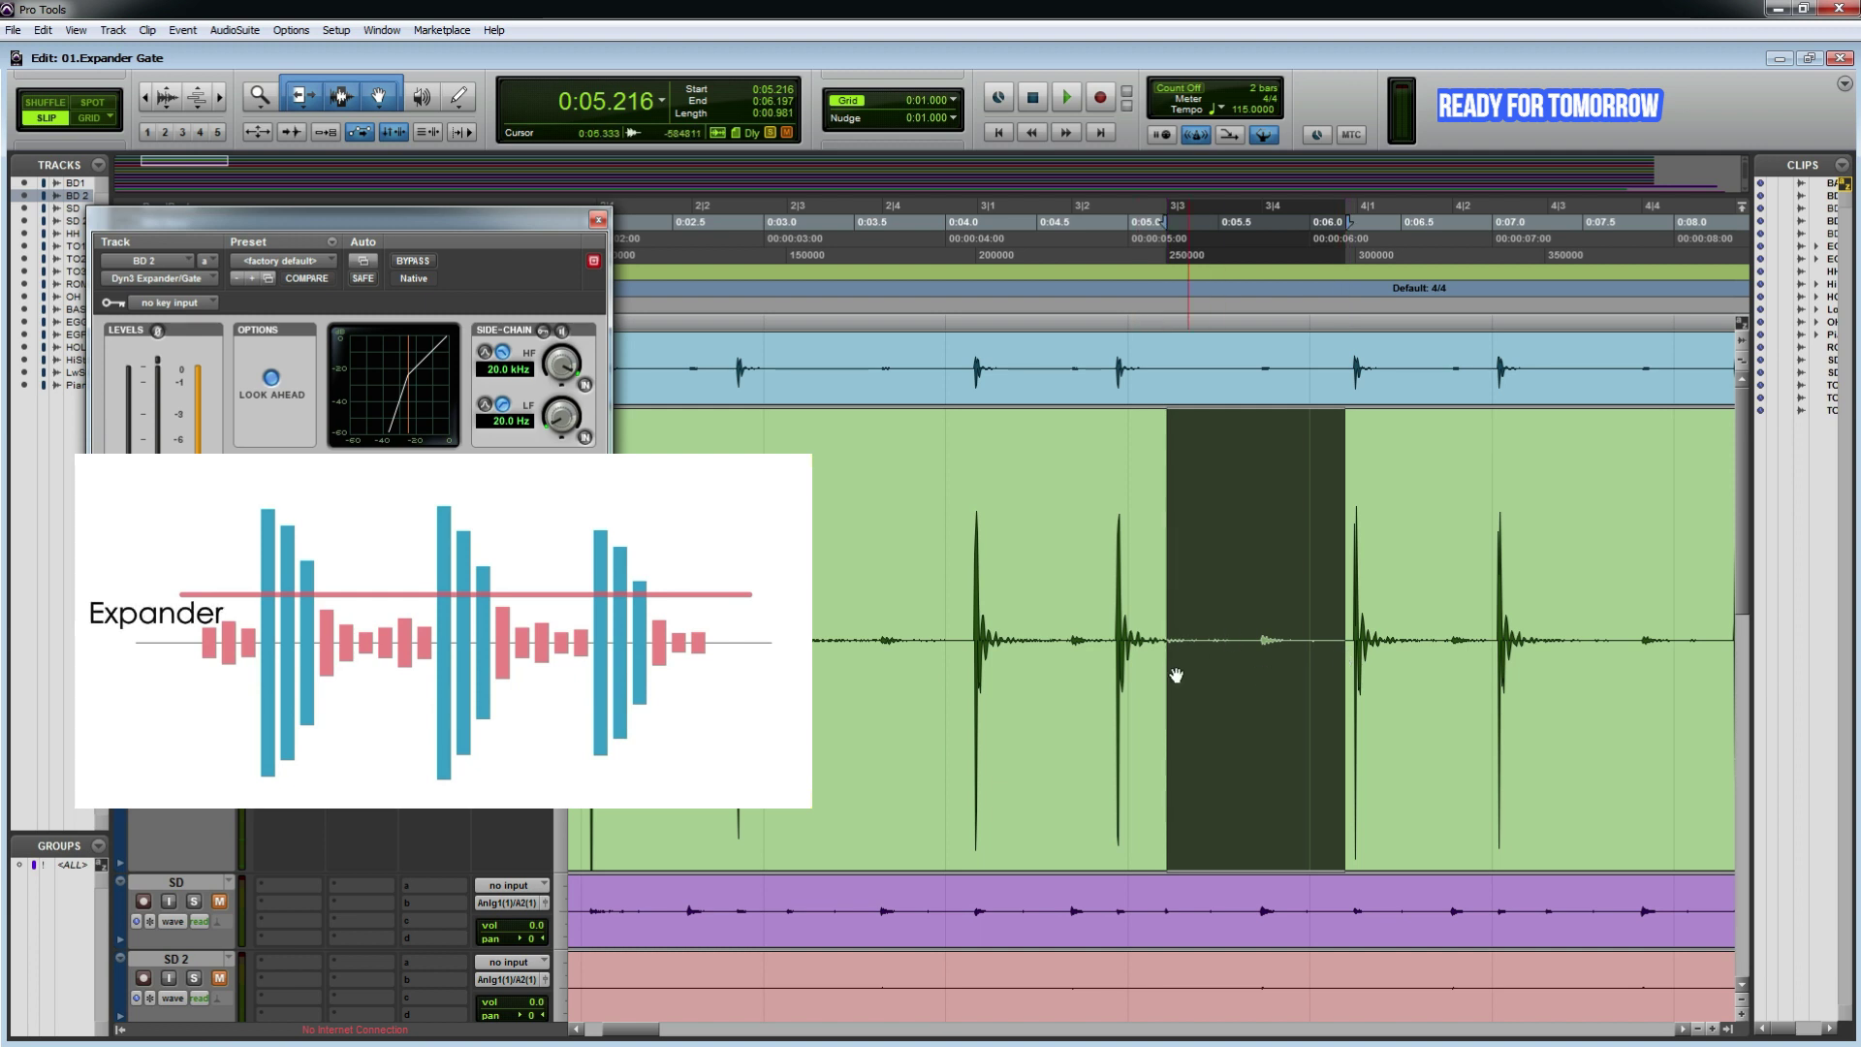
key("ctrl+e")
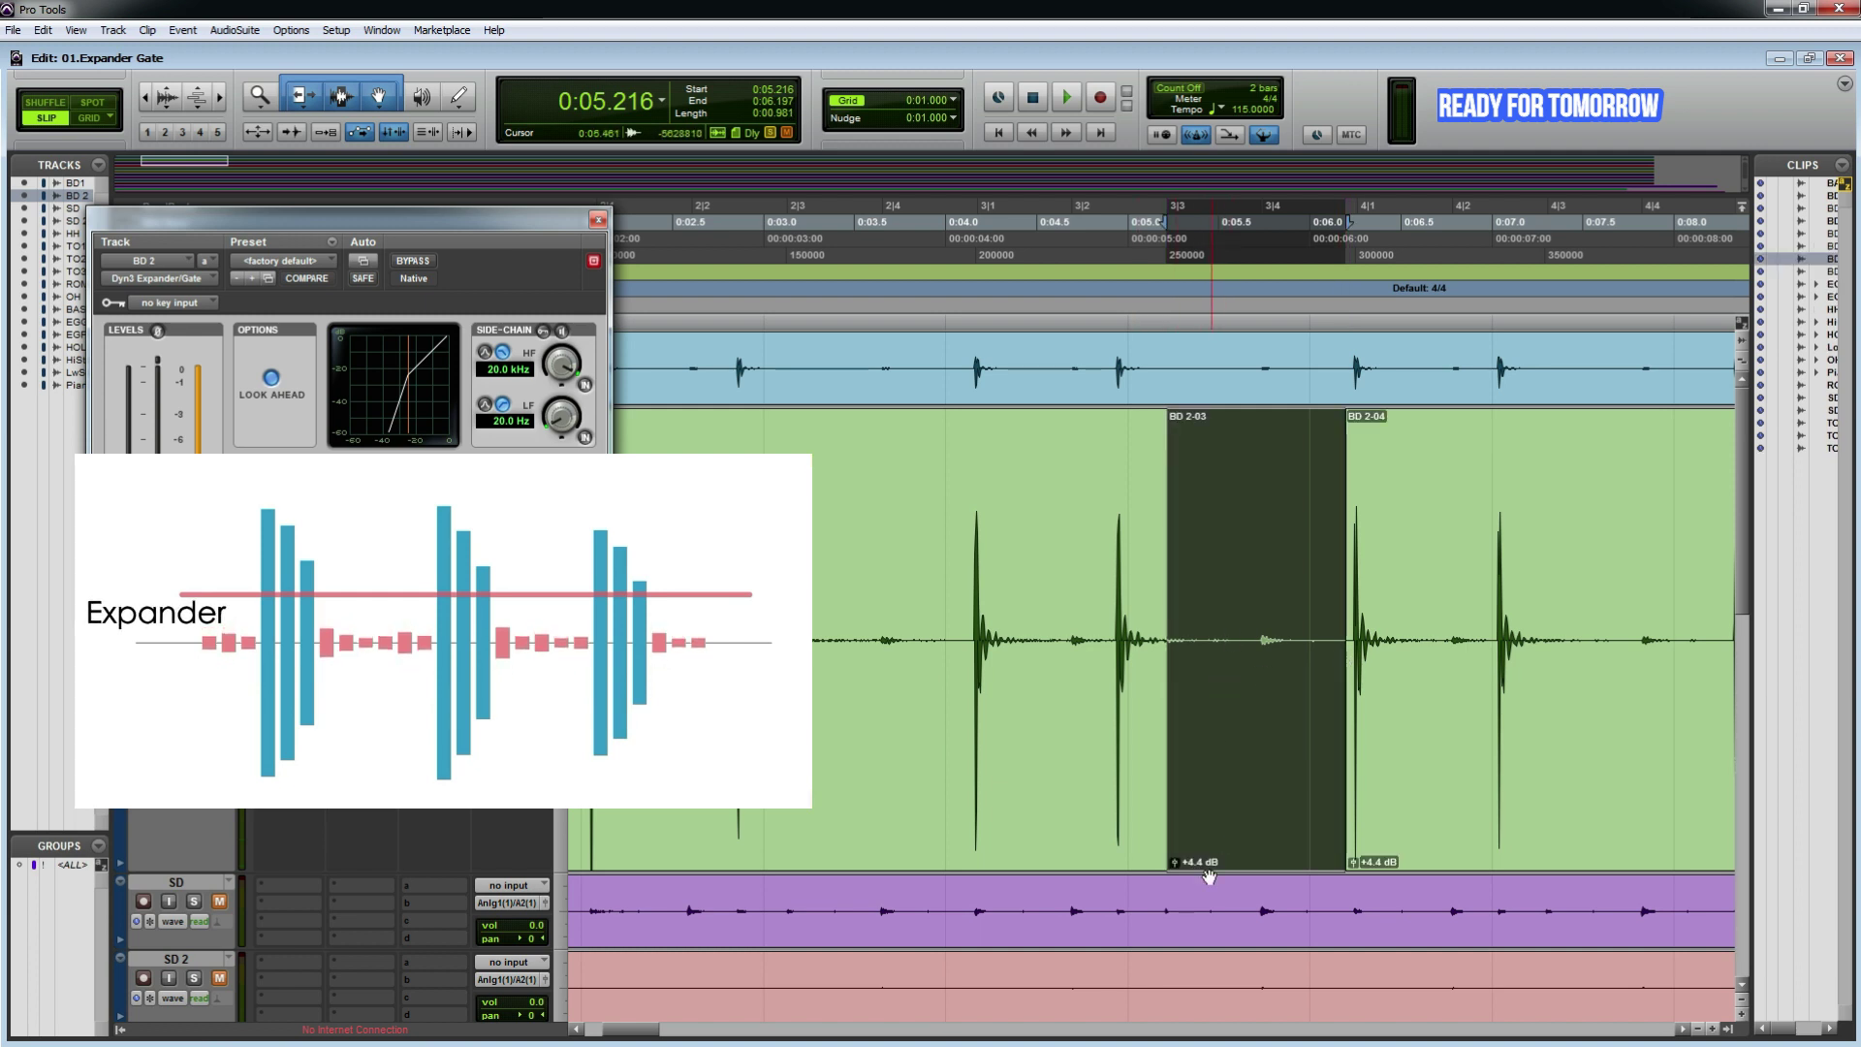
left_click_drag(1175, 862, 1181, 890)
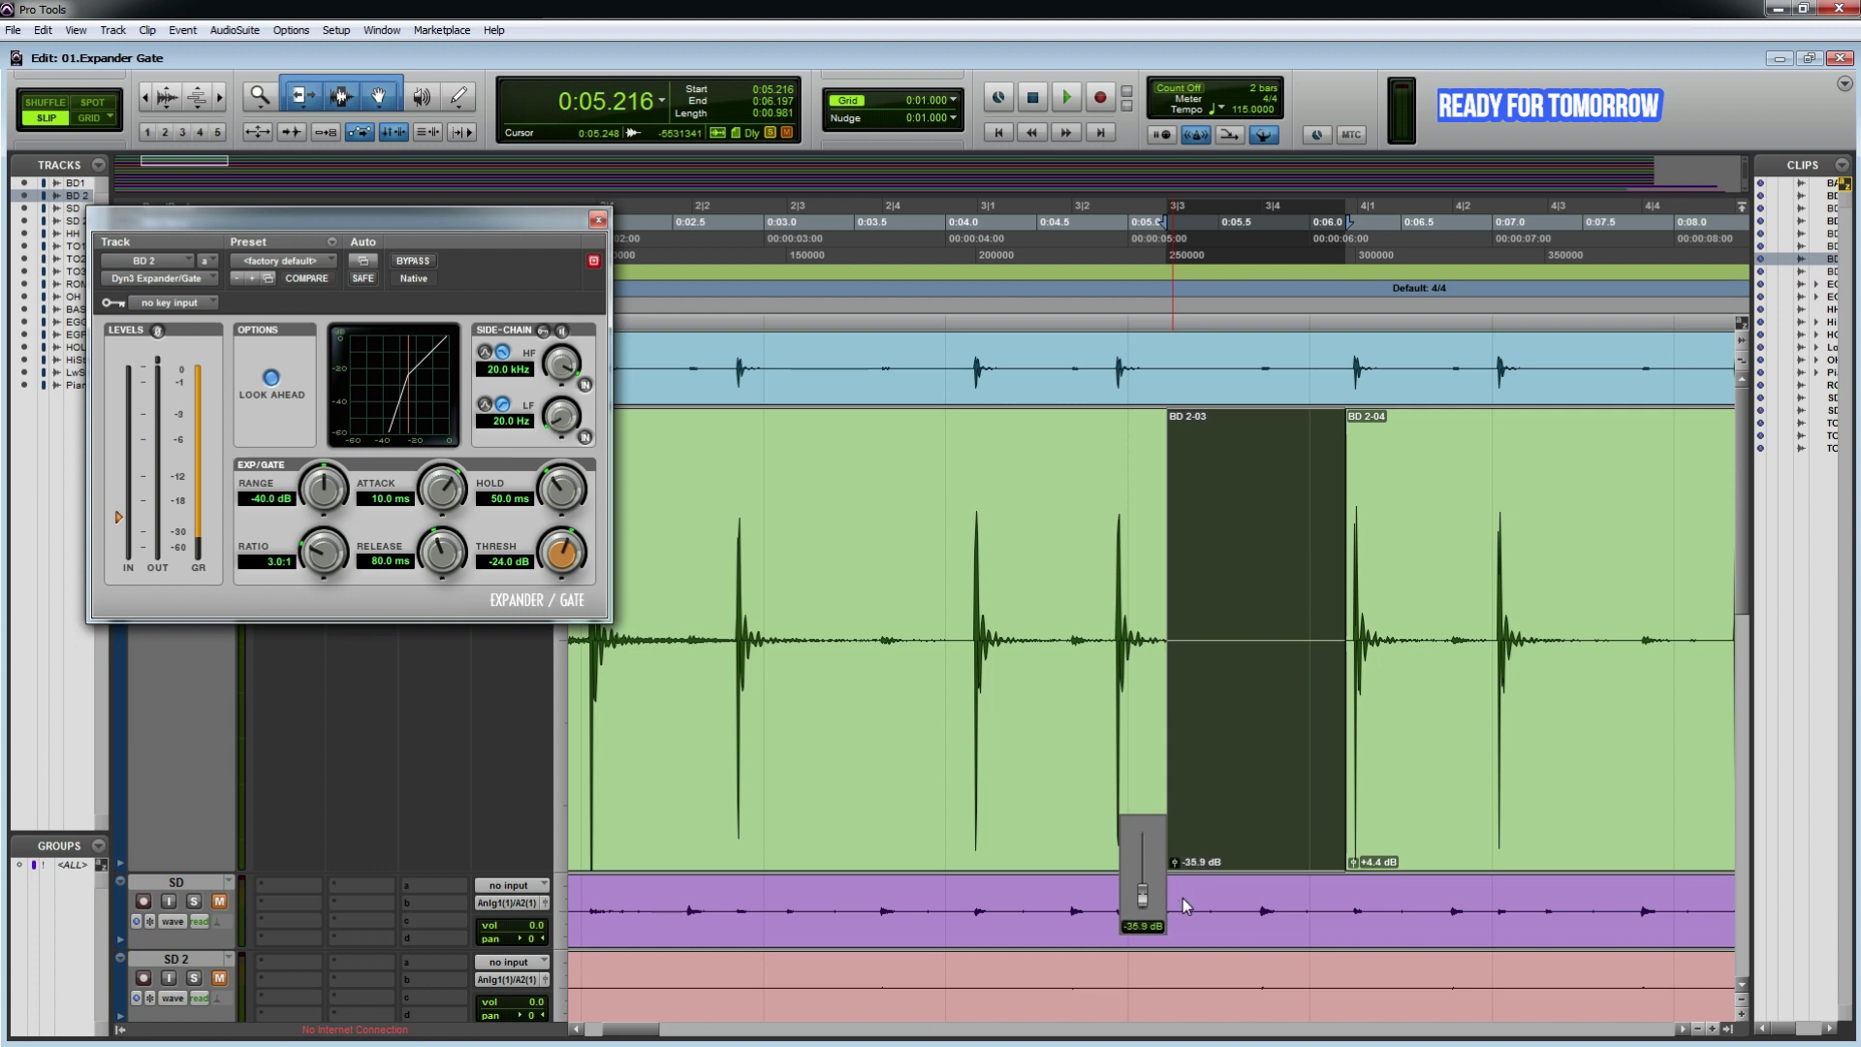
left_click_drag(1185, 906, 1188, 884)
left_click(1183, 613)
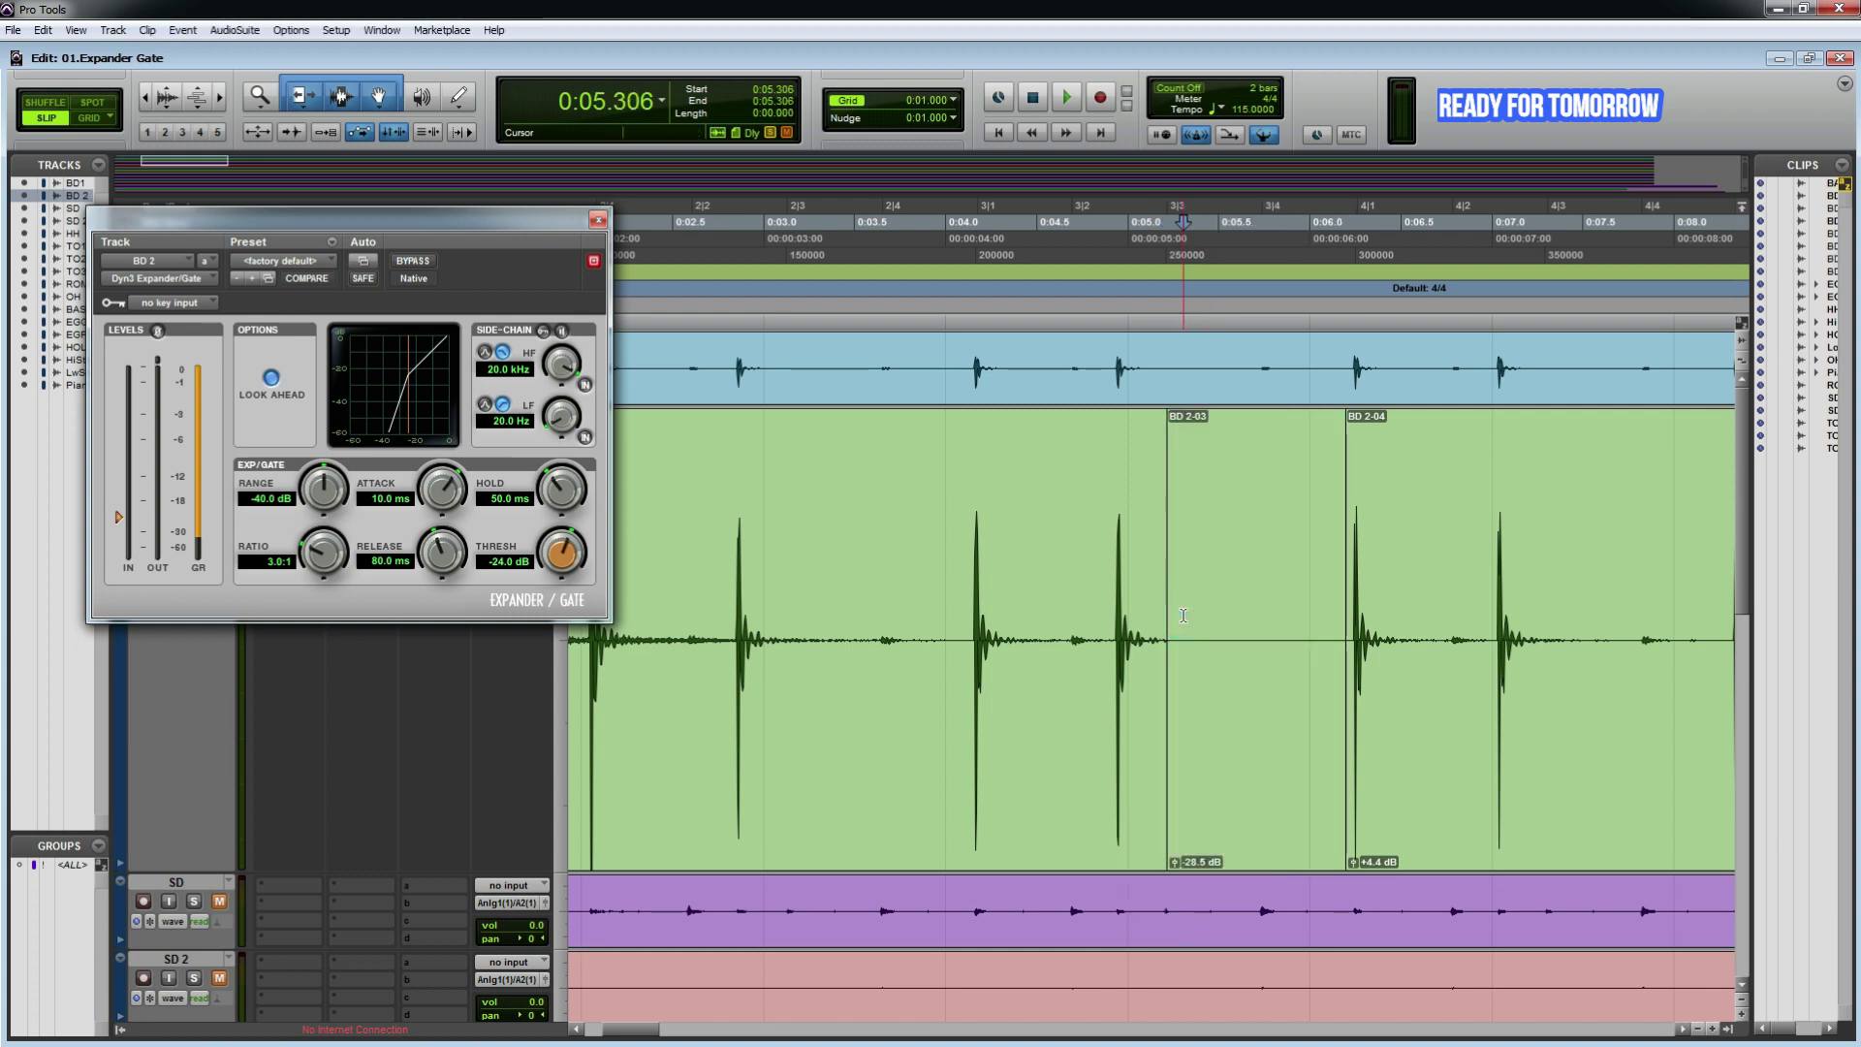
key("ctrl+z")
Step: Delete the quiet stretches between the kick hits on BD 2, from about 3 to 4 s and 5.2 to 6.2 s
left_click(1175, 626)
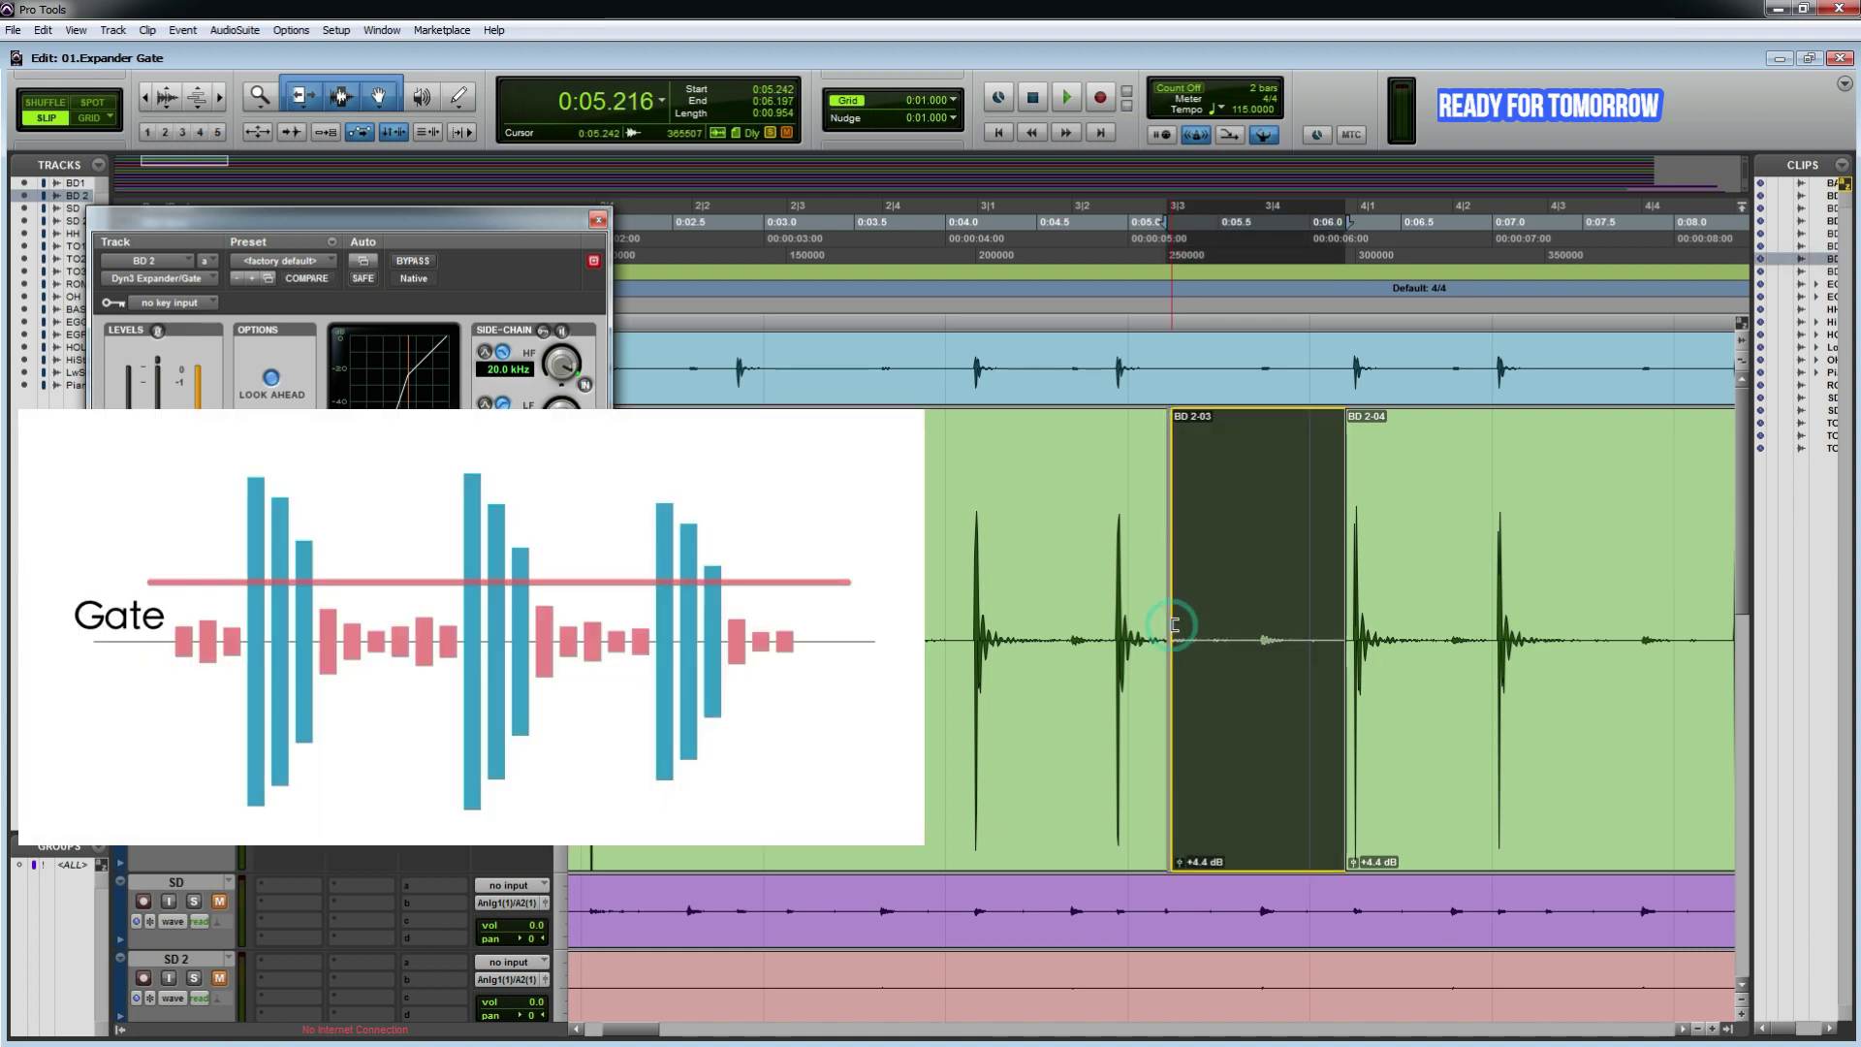
key("Delete")
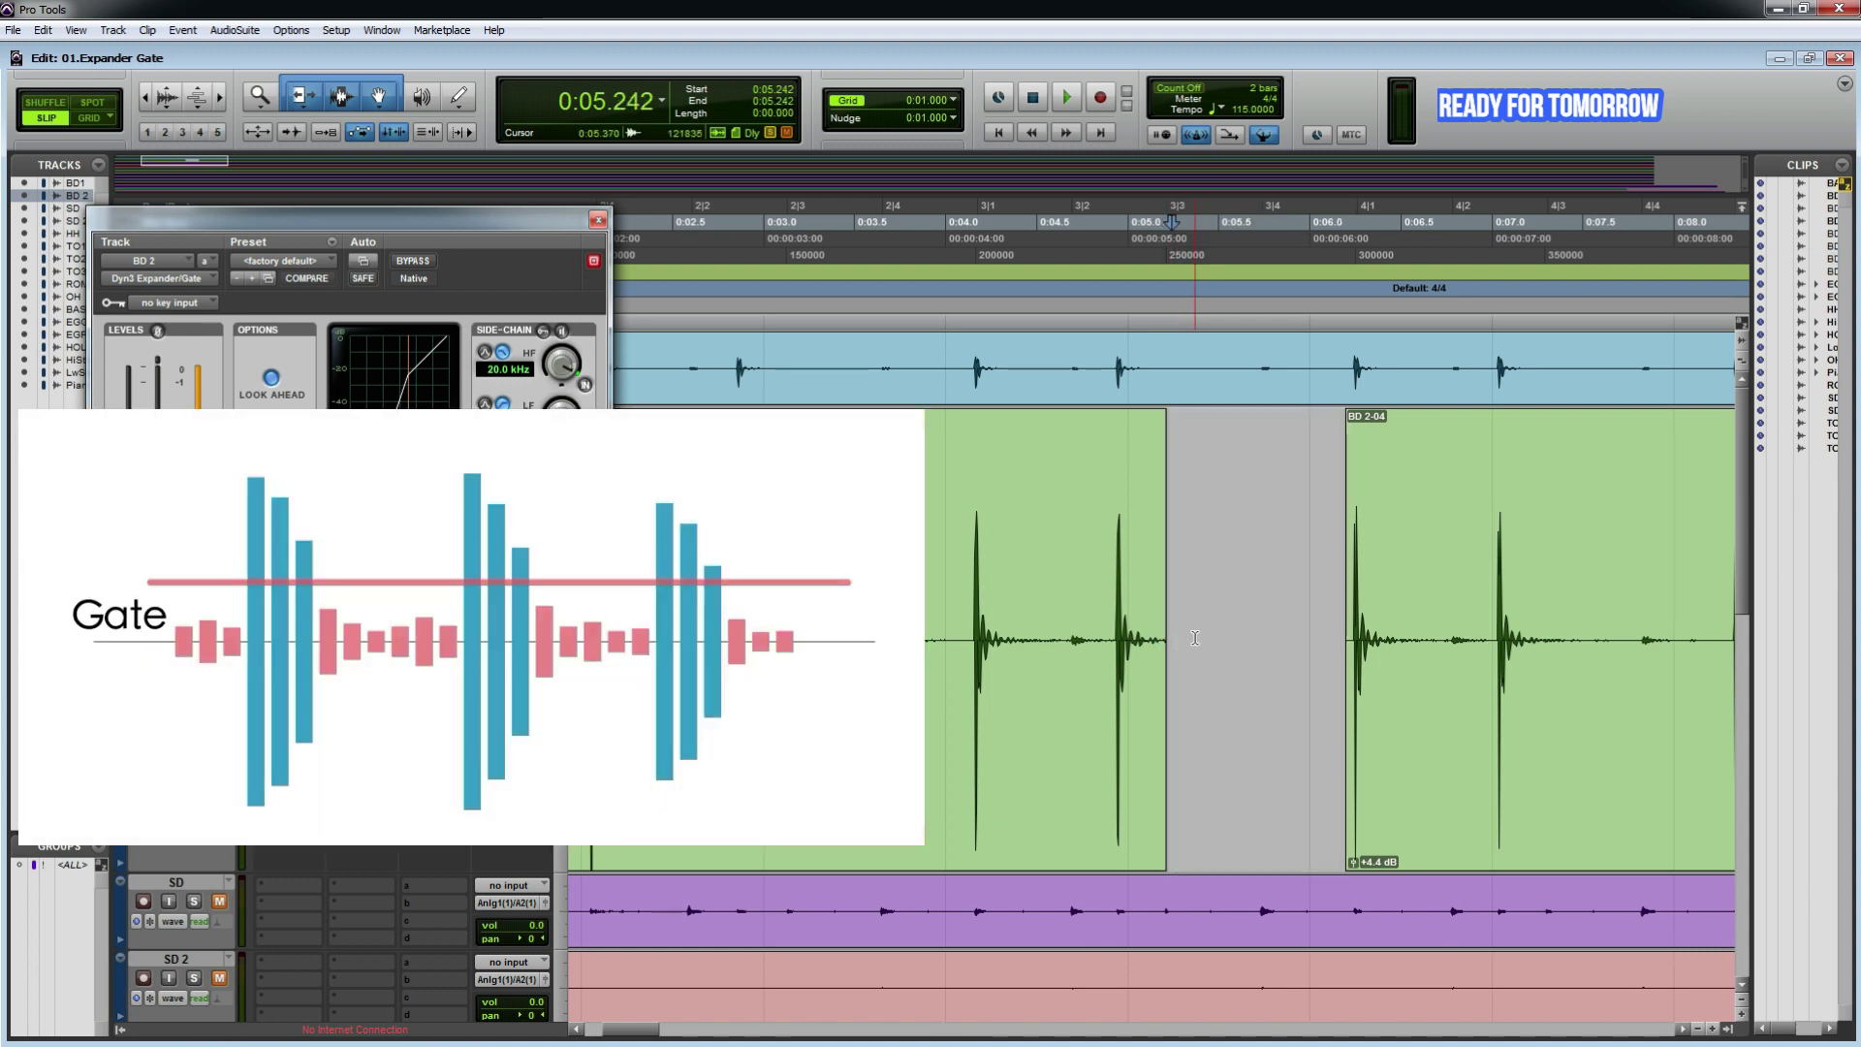
left_click_drag(796, 630, 963, 630)
key("Delete")
mouse_move(783, 628)
left_mouse_down()
mouse_move(850, 631)
mouse_move(758, 623)
left_mouse_up()
key("Delete")
key("Delete")
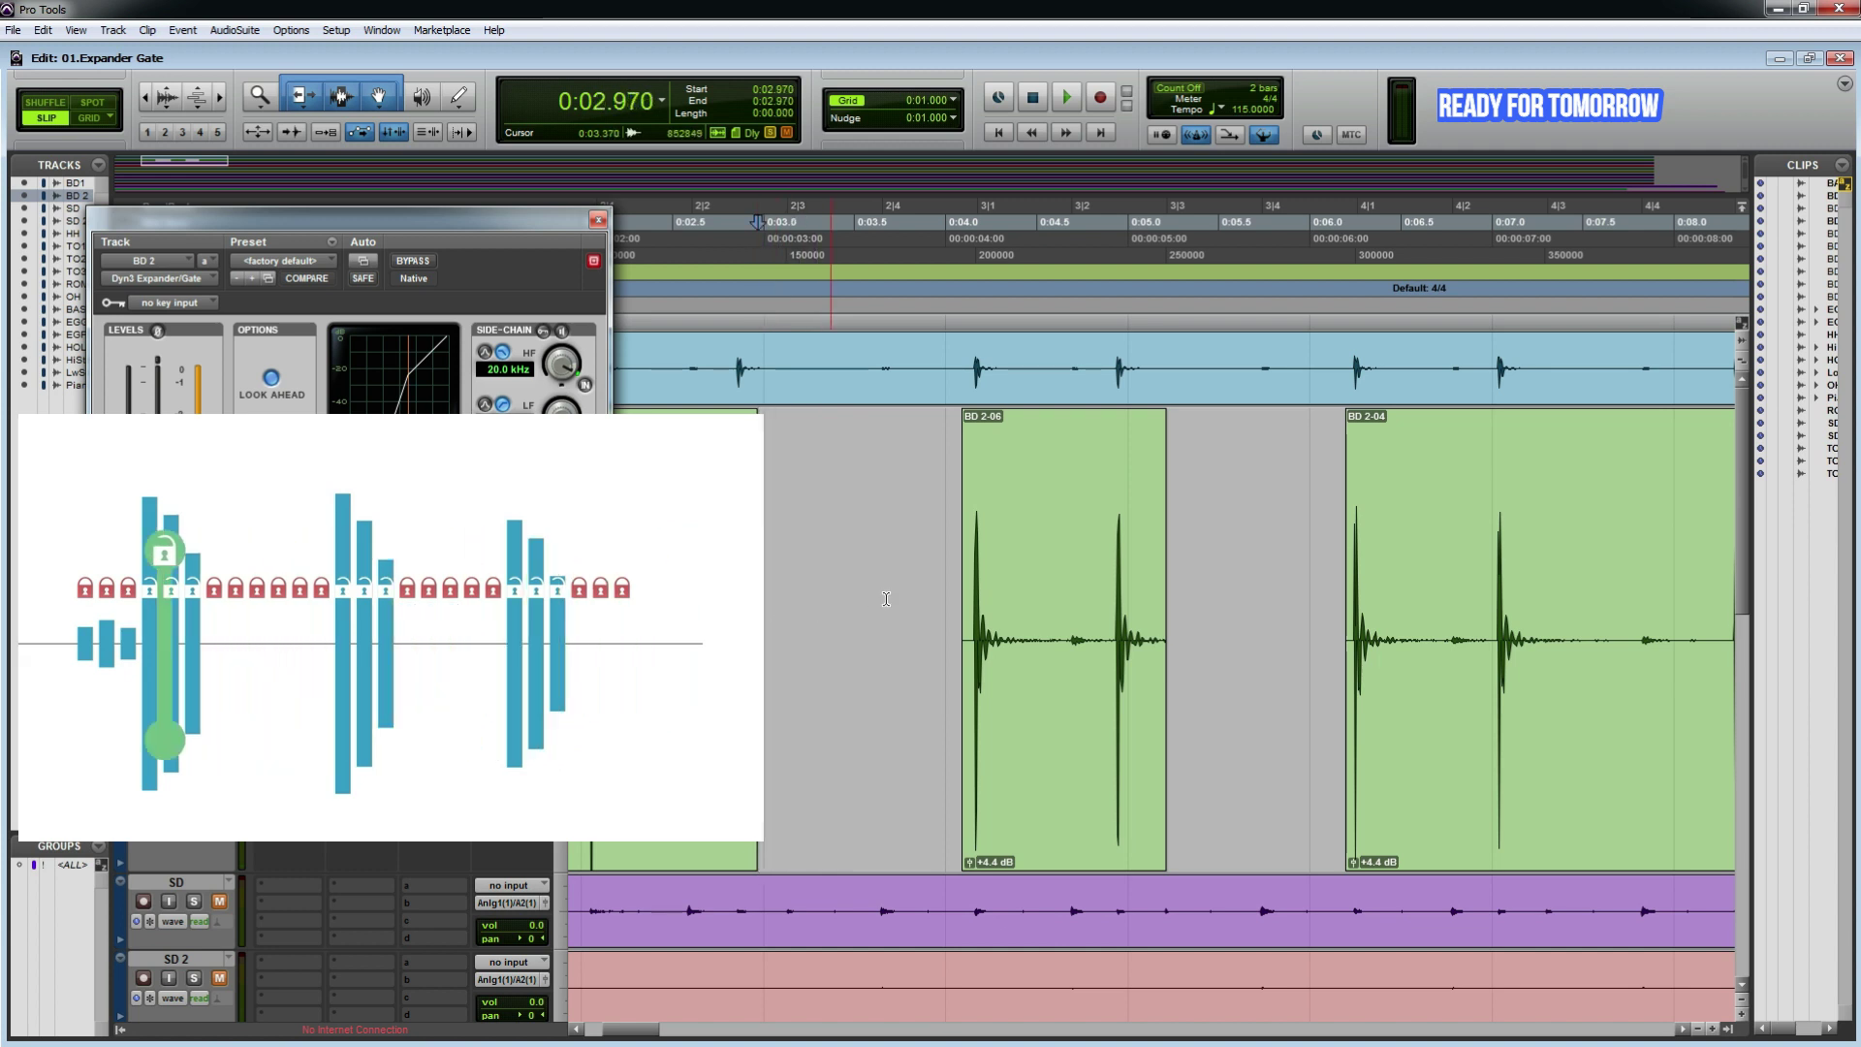
Step: Undo the deletions and the clip separation on BD 2, and clear the selection
key("ctrl+z")
key("ctrl+z")
key("ctrl+z")
key("ctrl+z")
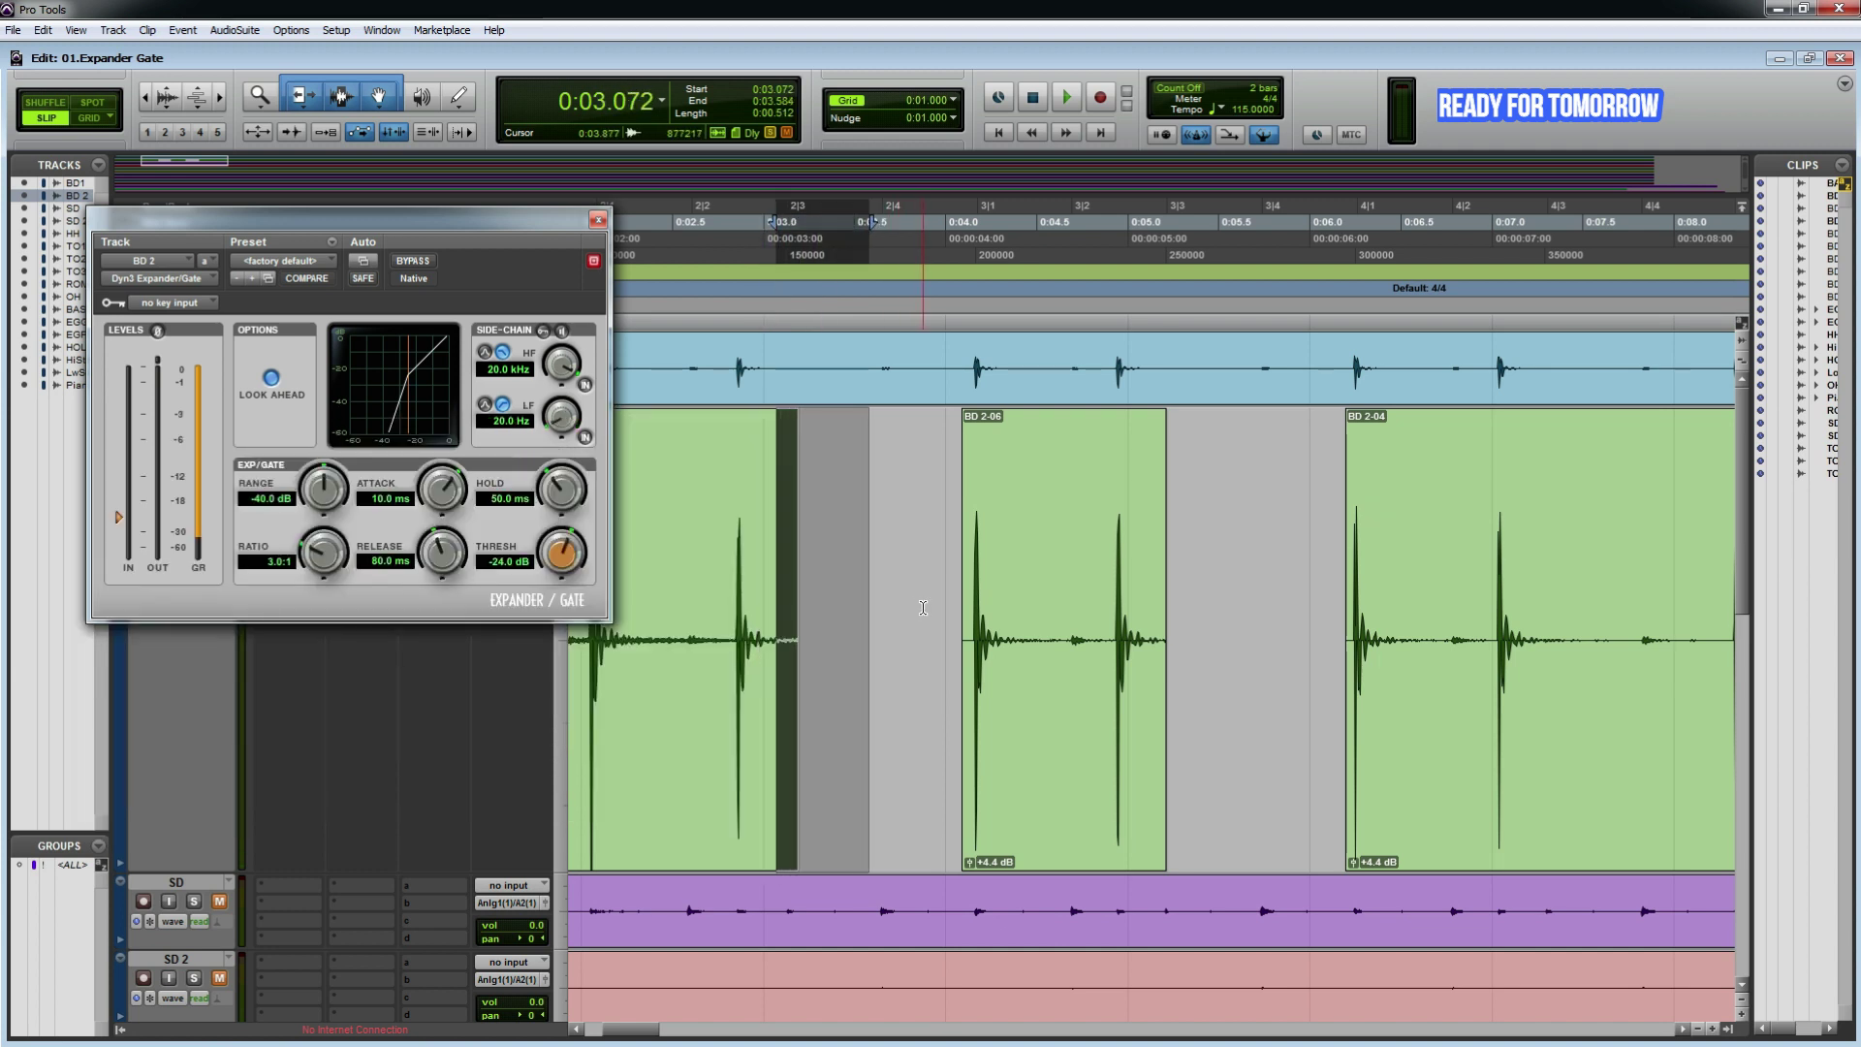
key("ctrl+z")
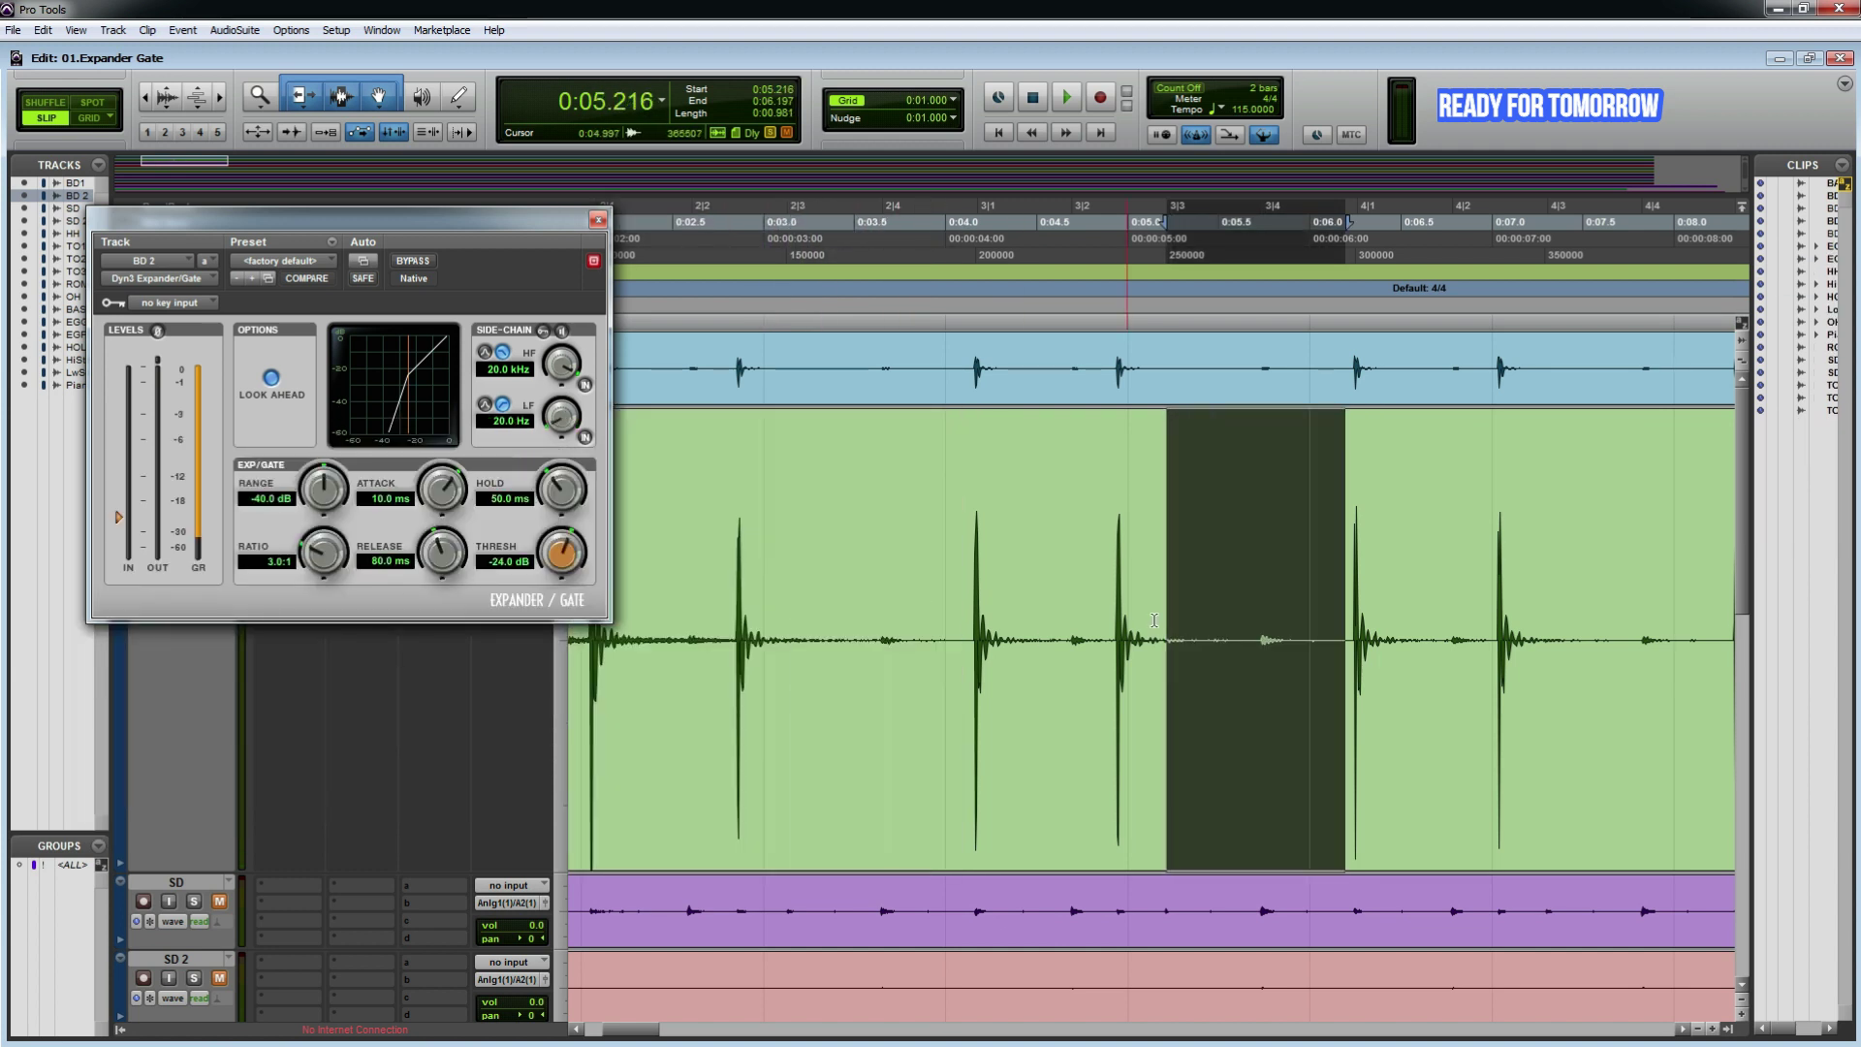
left_click(1179, 607)
left_click(958, 609)
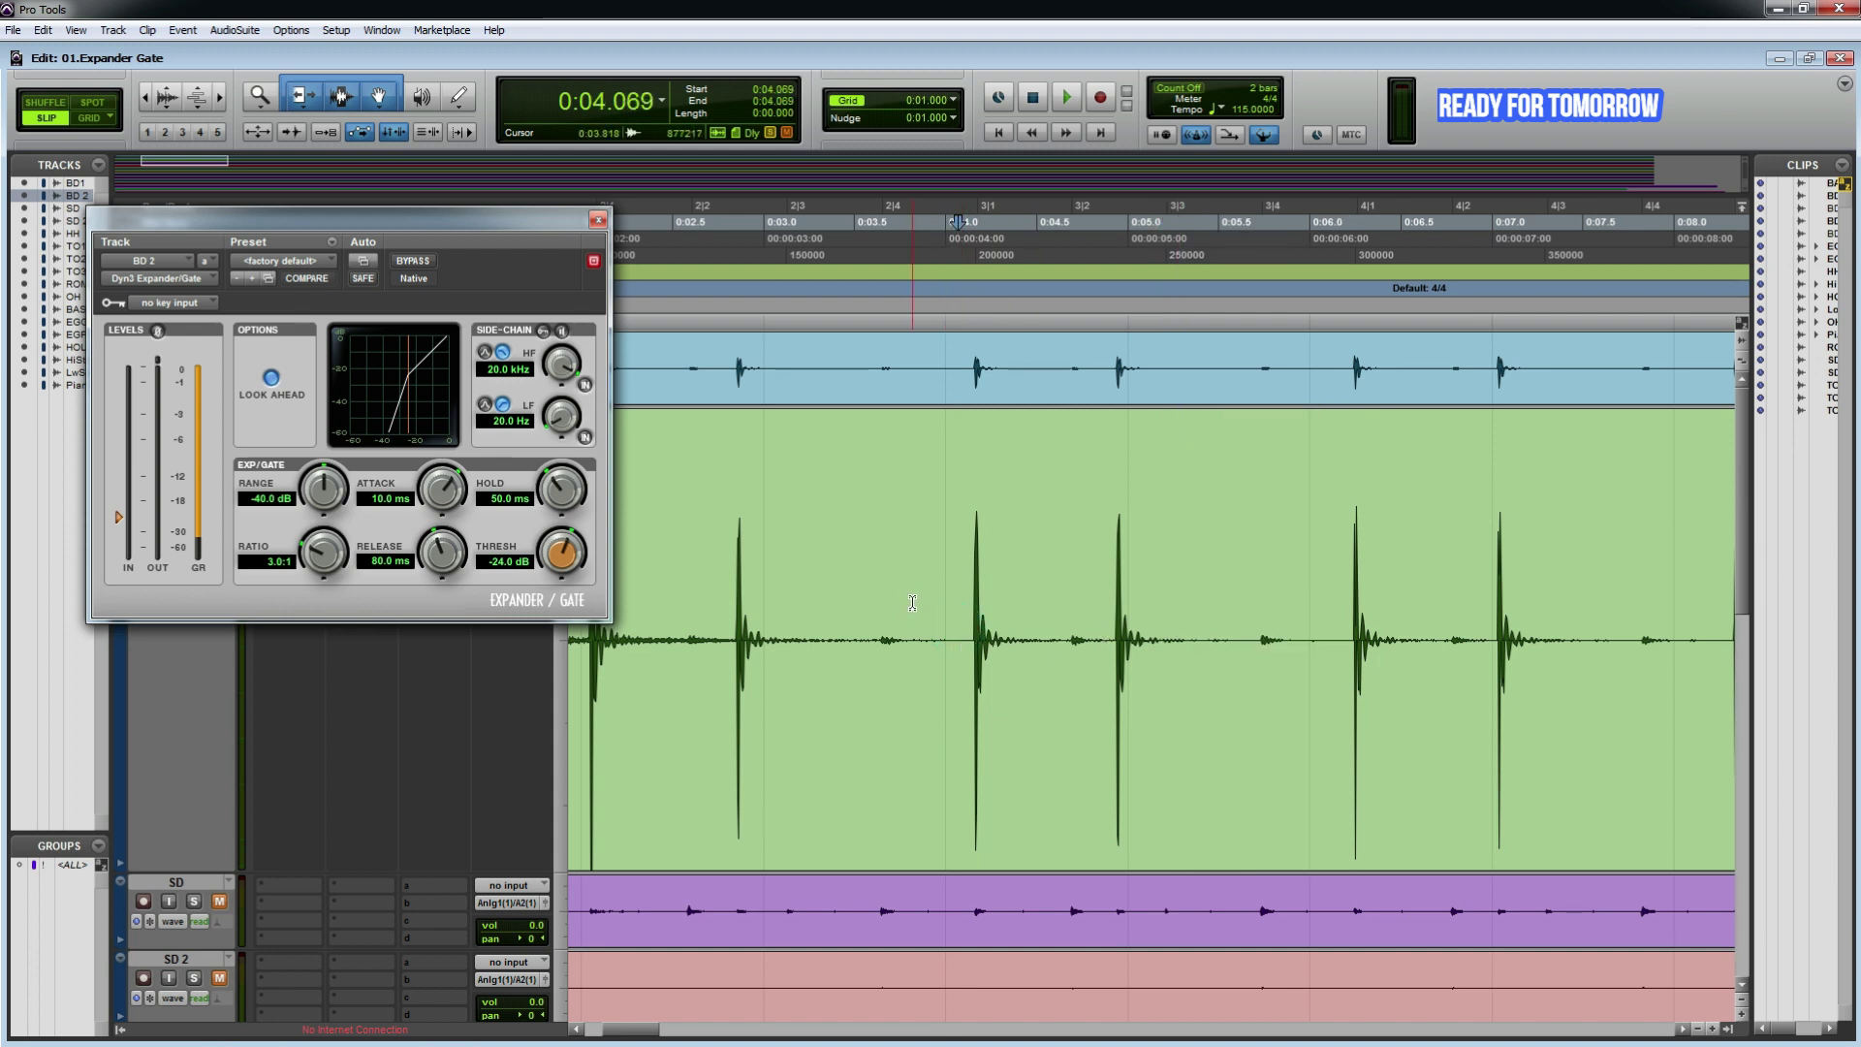
Step: Set the gate's threshold to -60 dB and play BD 2 from about 2.816 to 5.429 s
left_click_drag(561, 553, 555, 698)
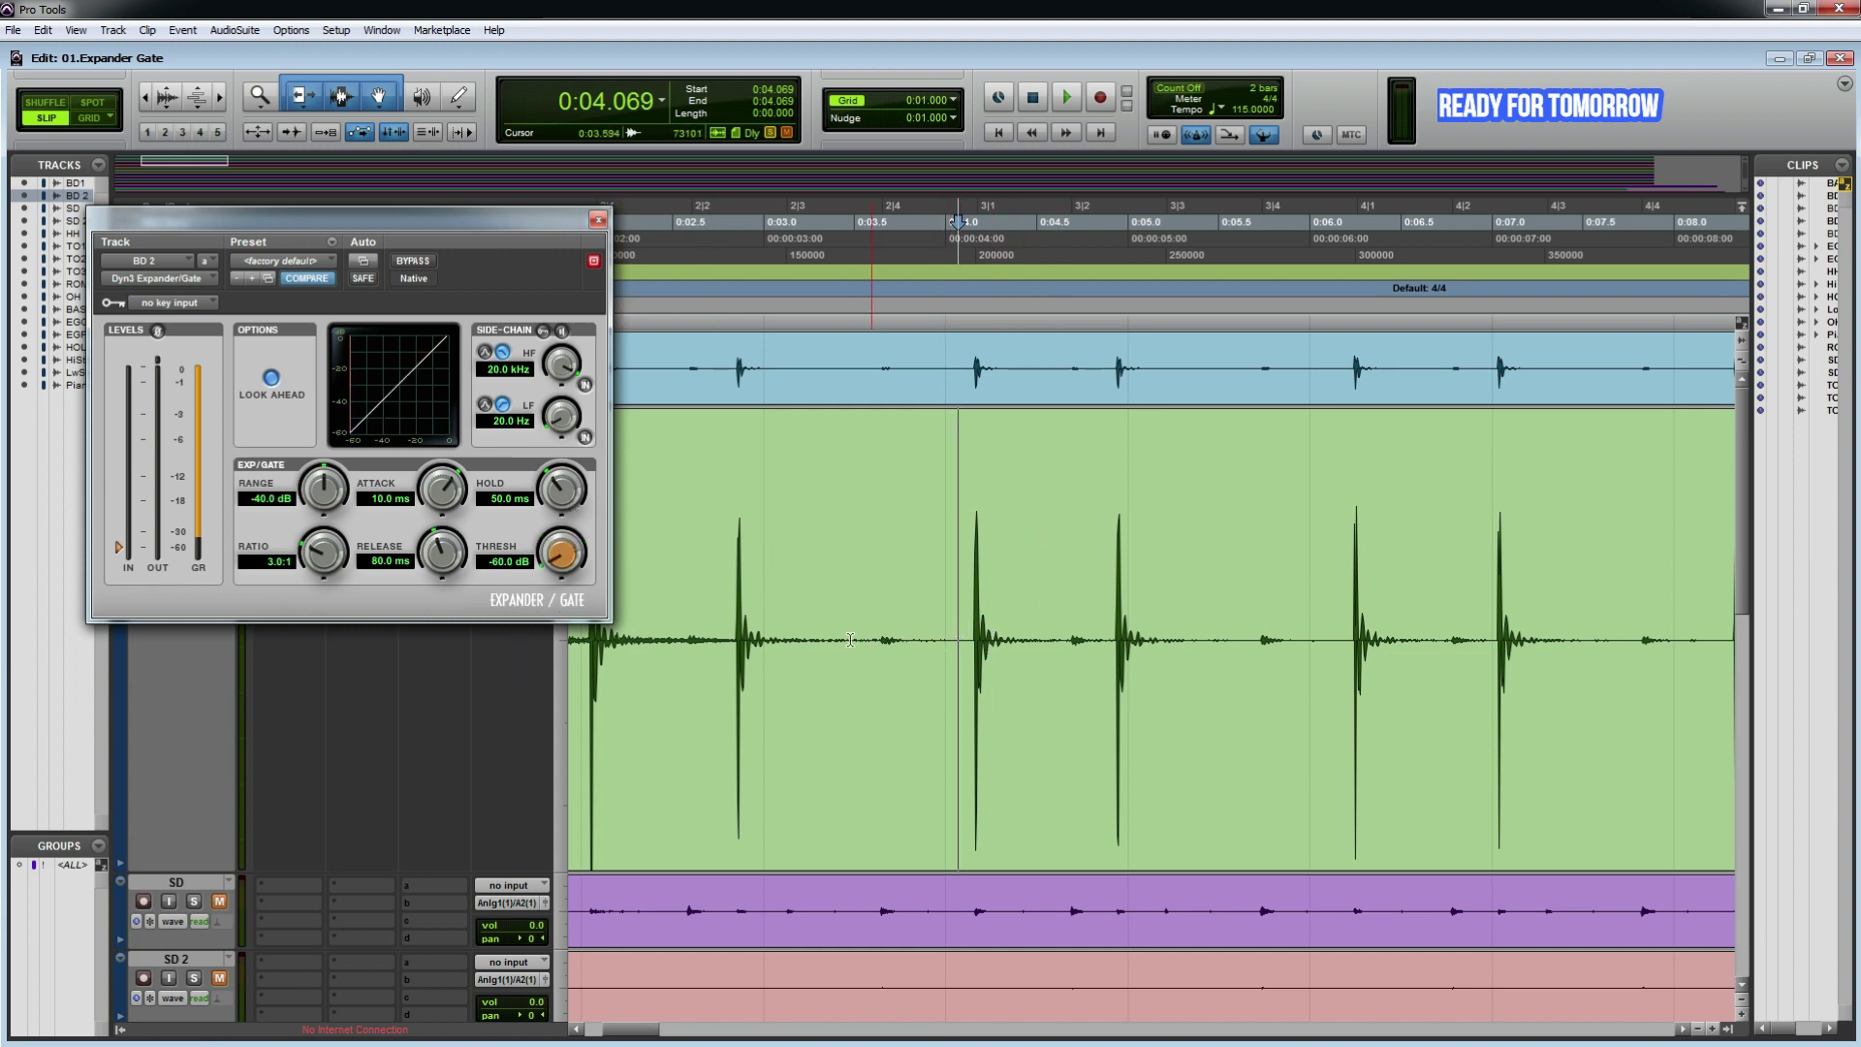
left_click_drag(730, 635, 784, 635)
left_click_drag(902, 630, 1205, 640)
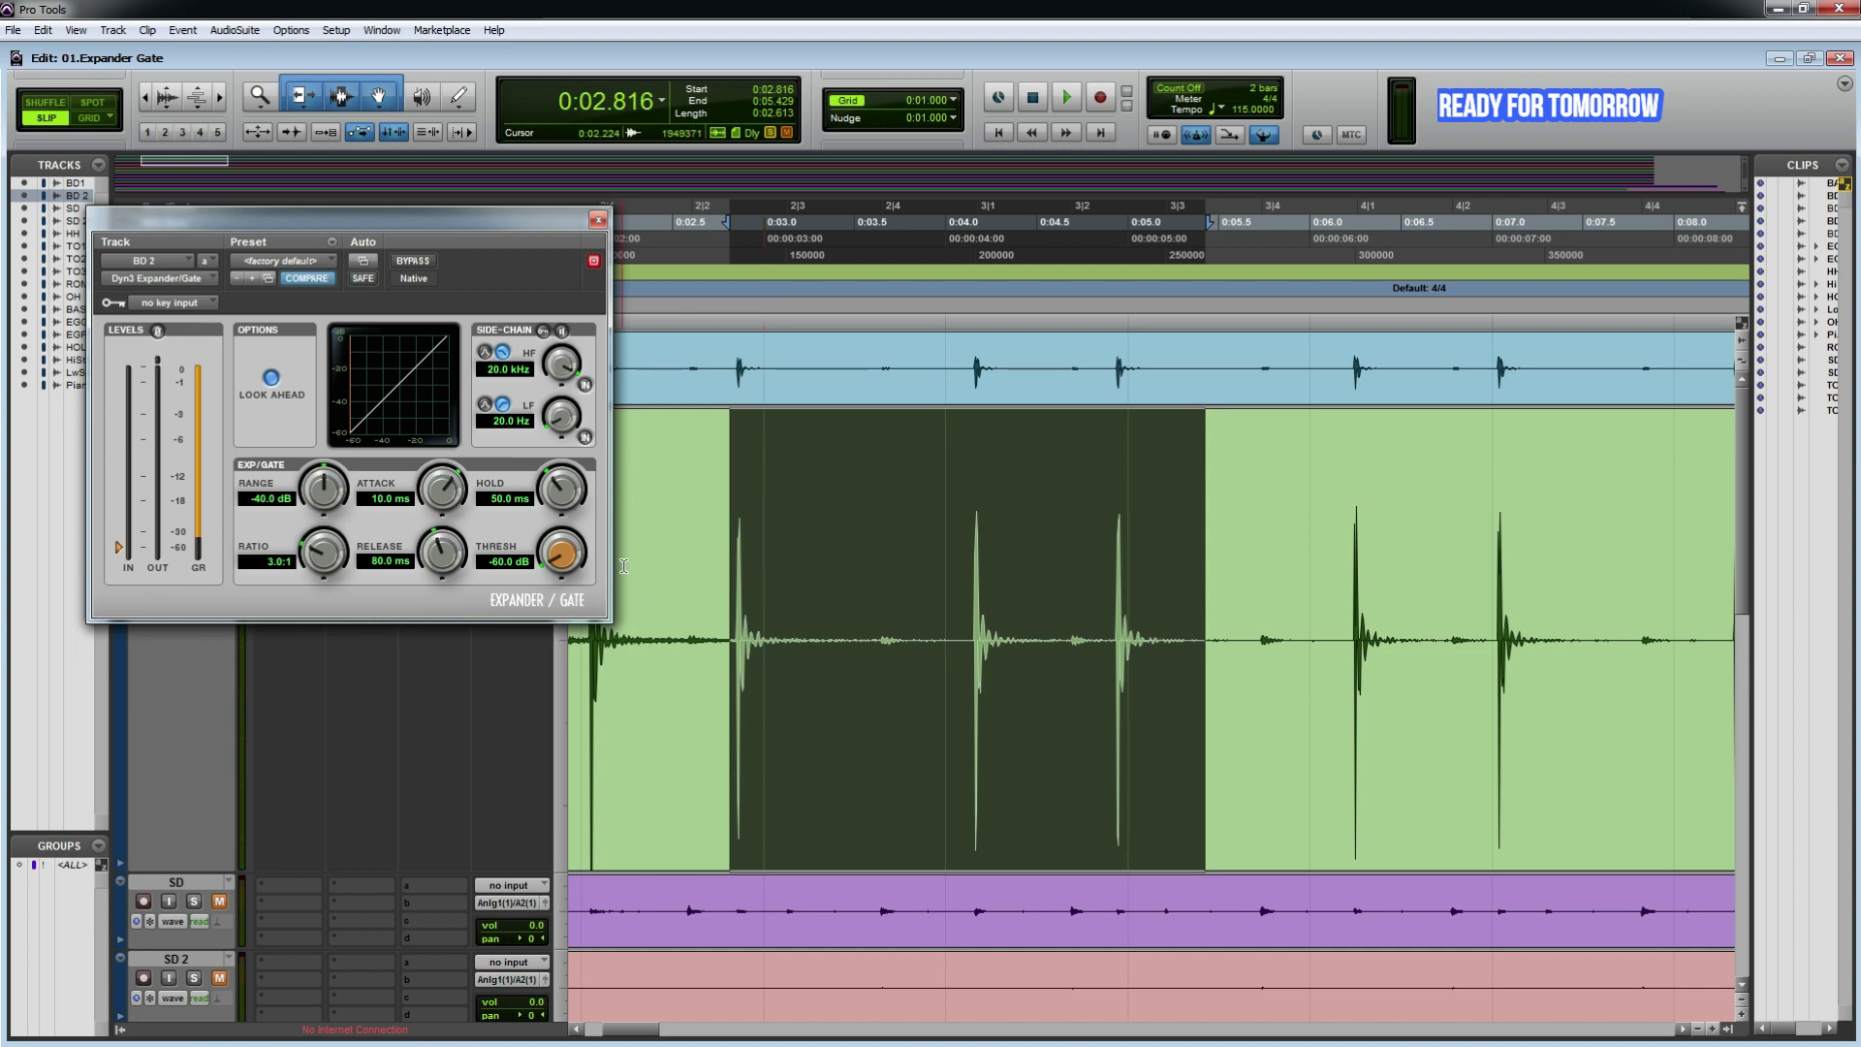
key("space")
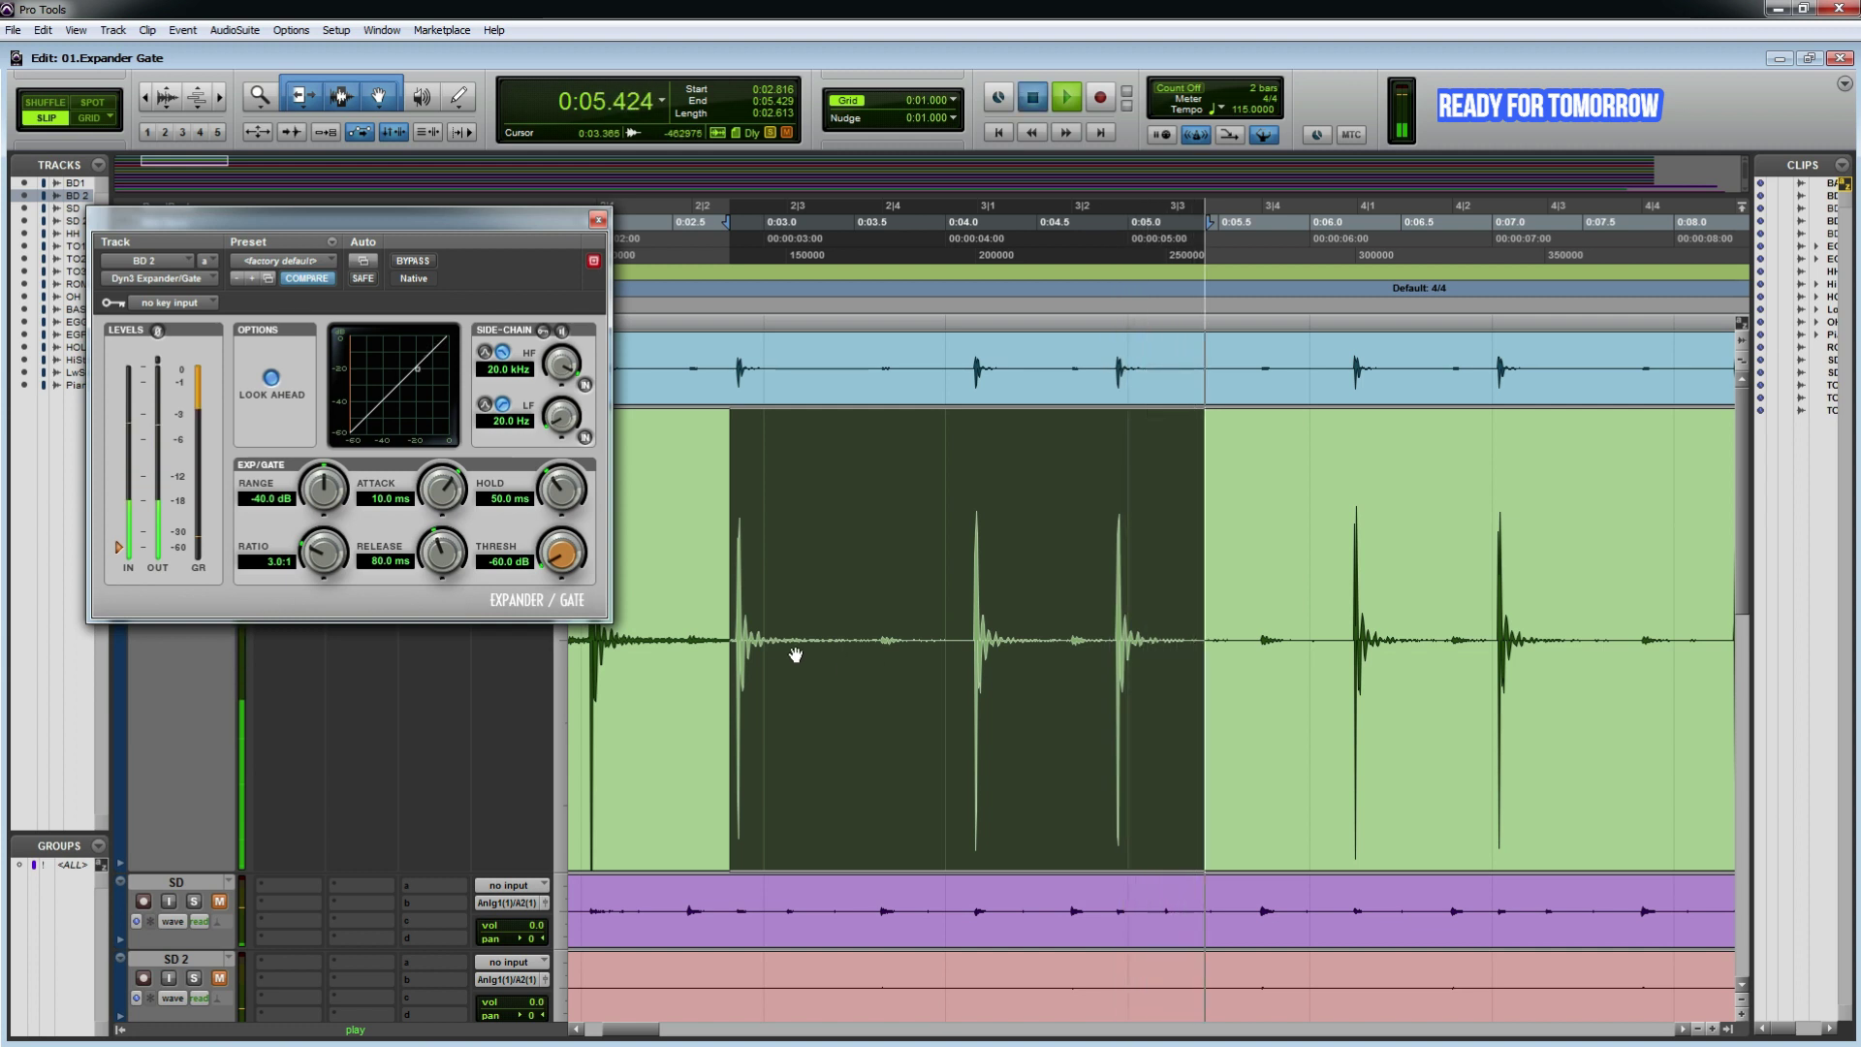
Step: Select a longer BD 2 passage from about 2.805 to 7.370 s and listen to it
left_click(727, 618)
left_click_drag(727, 618, 1559, 617)
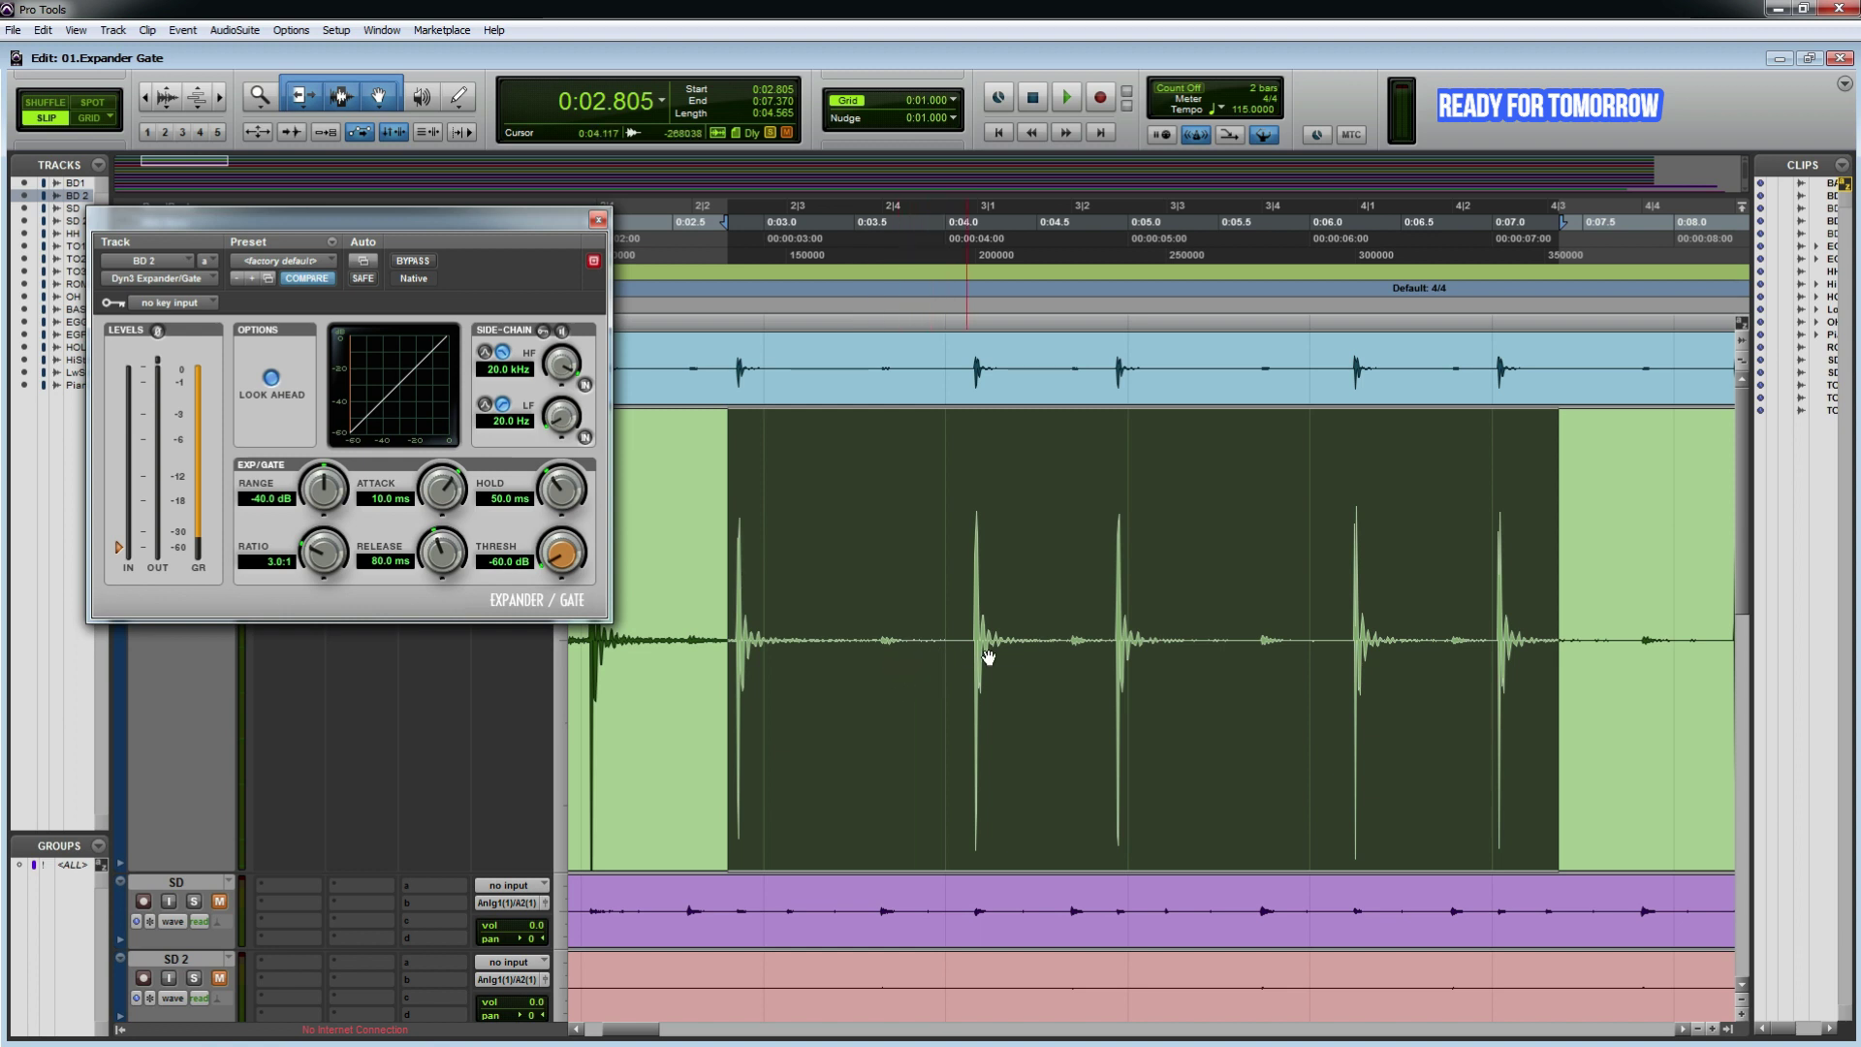
key("space")
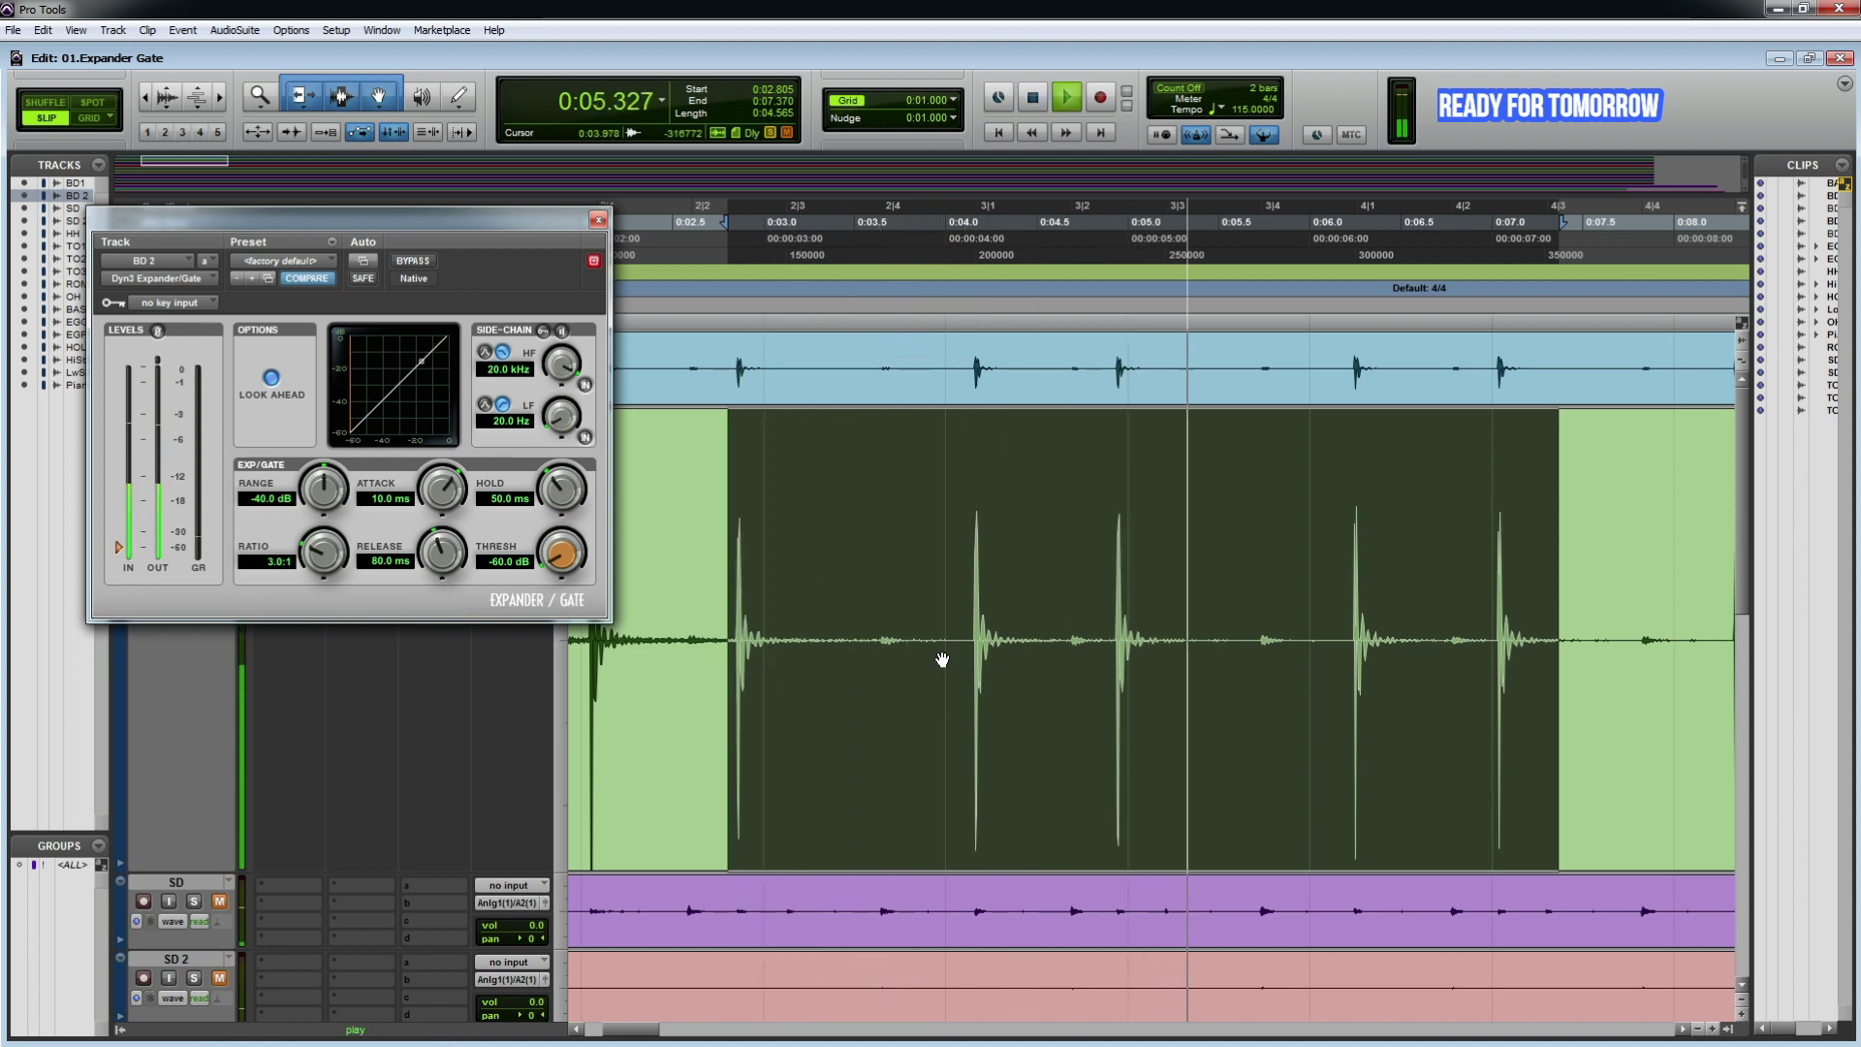
key("space")
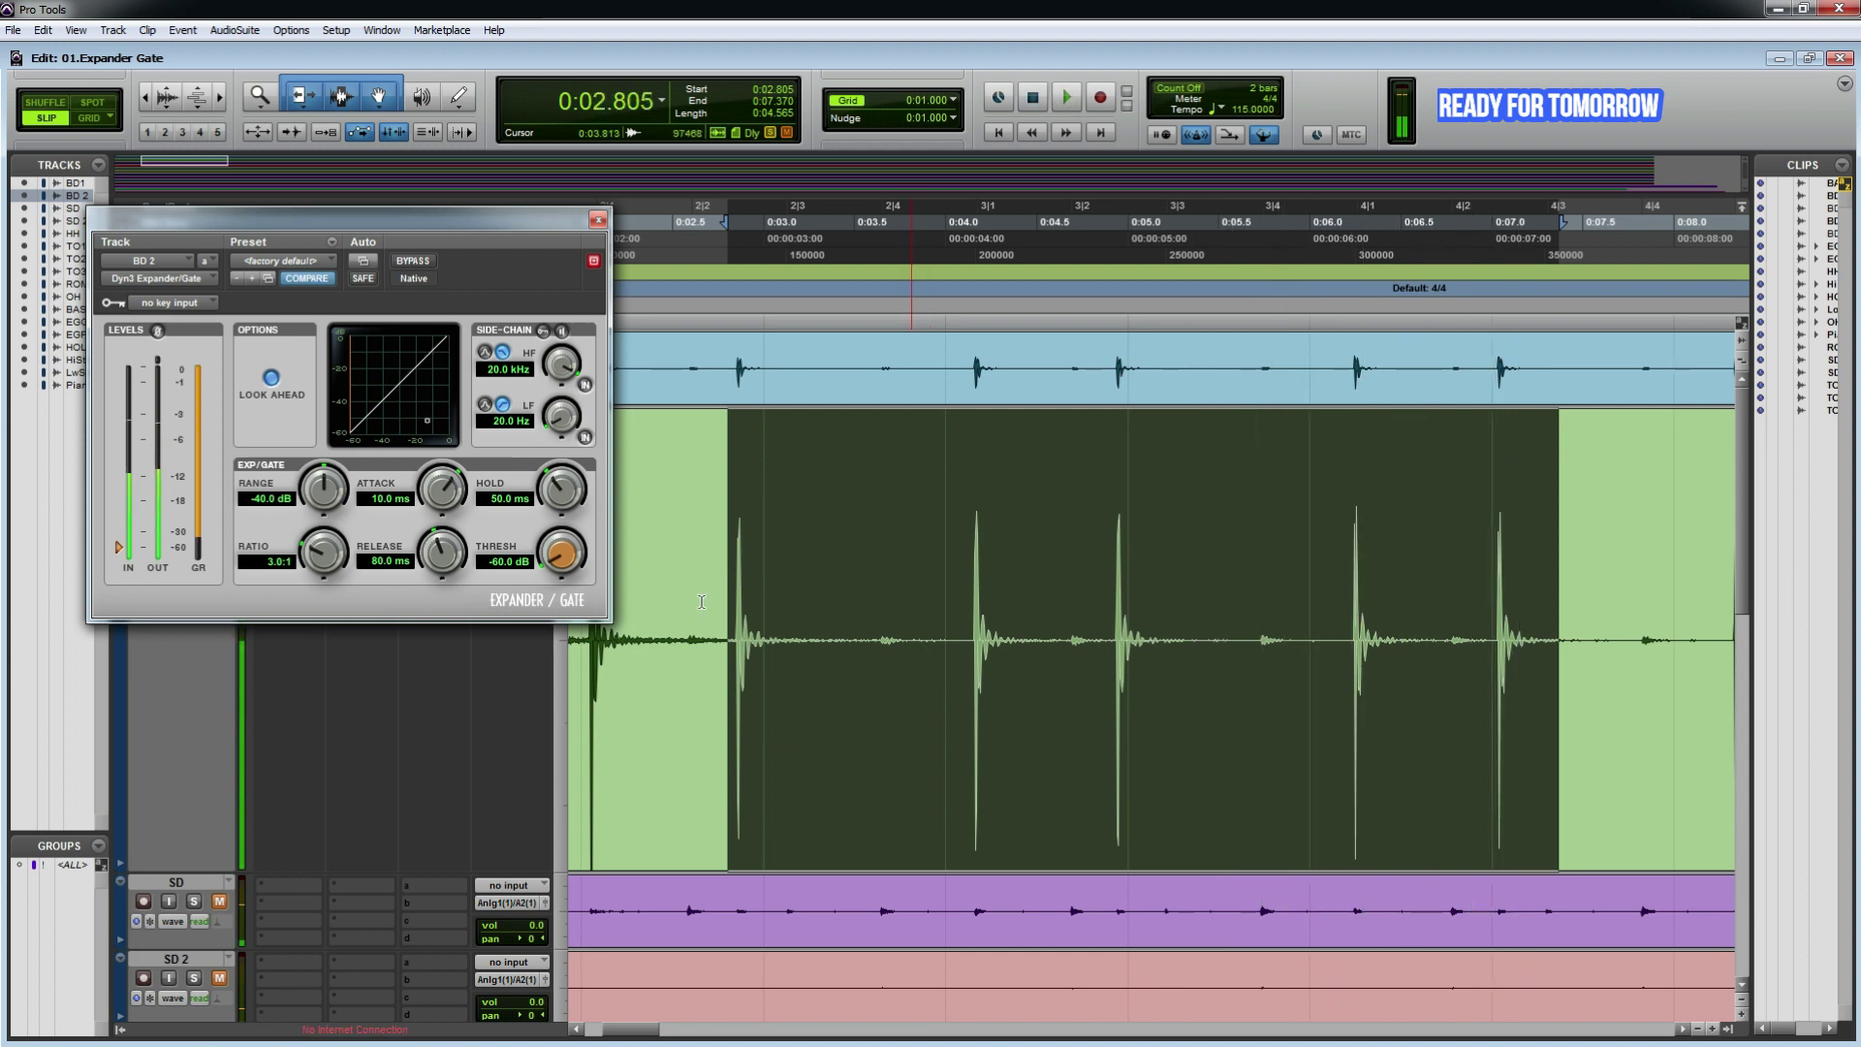
Step: Raise the gate's threshold to -53.3 dB and open BD 2's output fader window beside the plug-in
left_click_drag(551, 570, 572, 536)
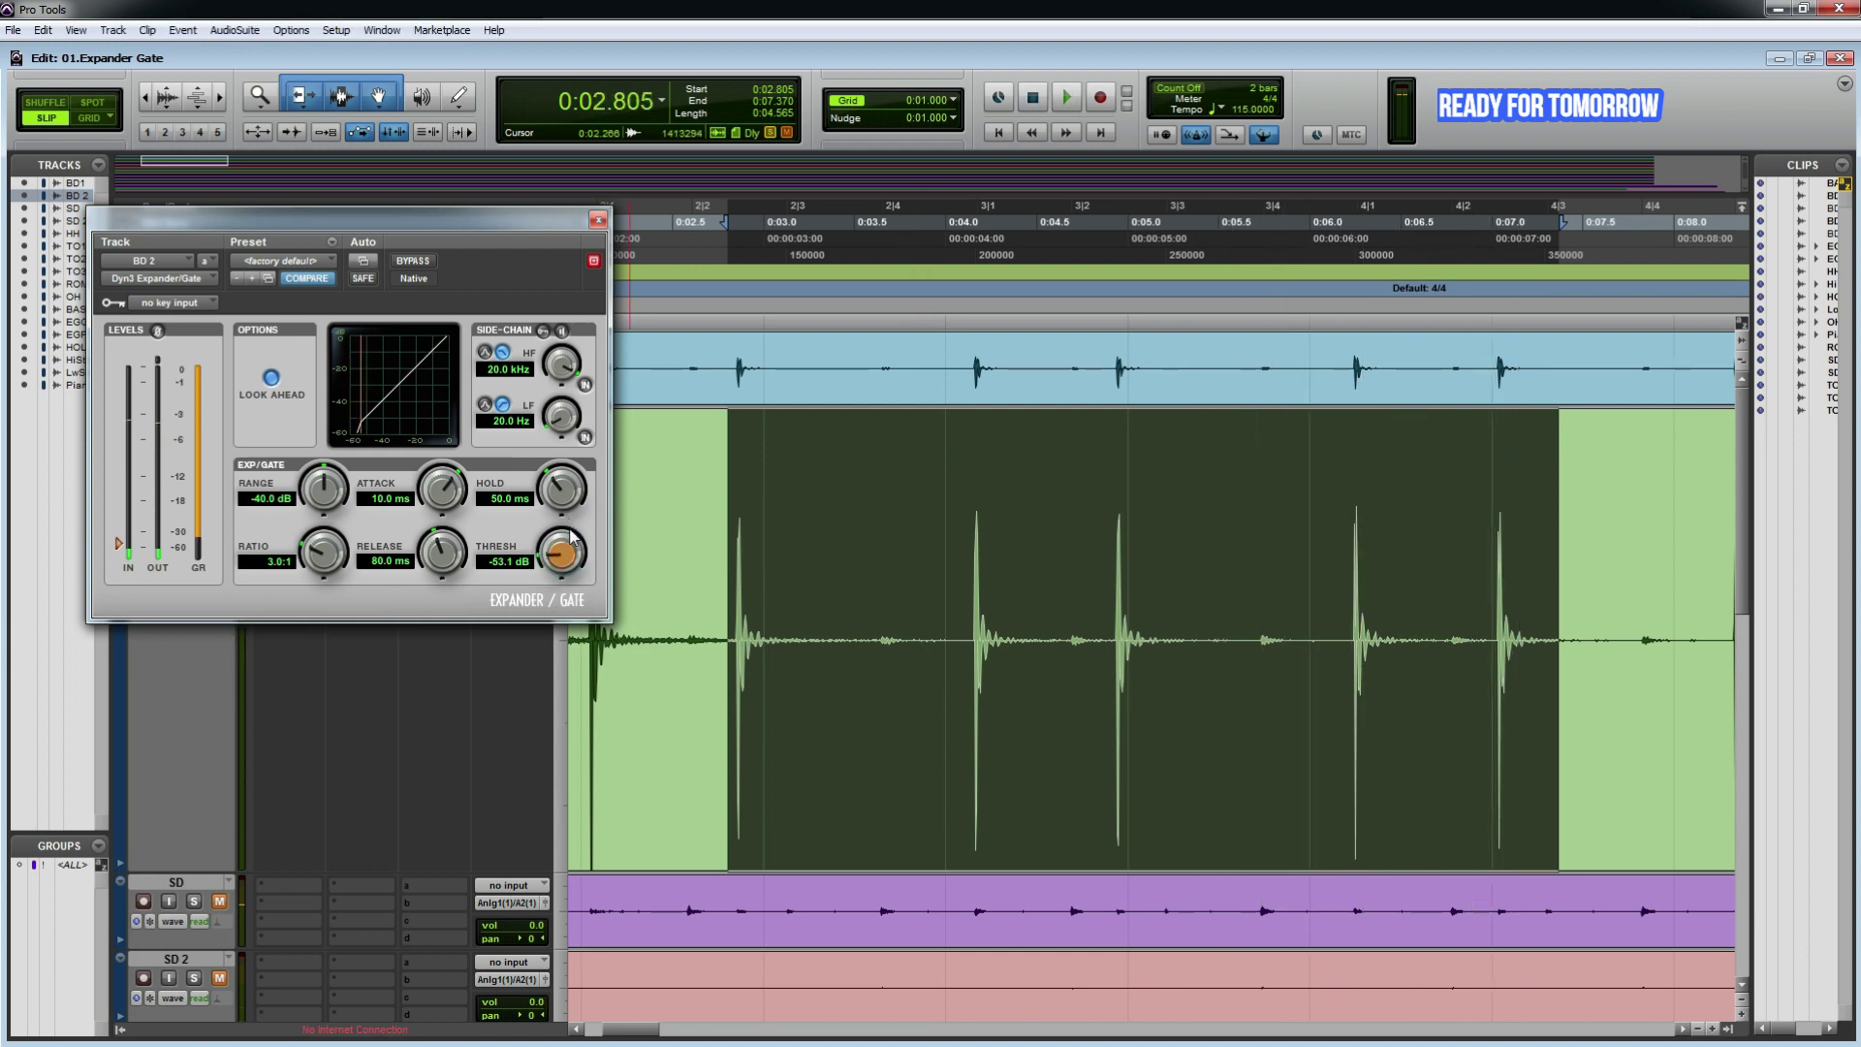
left_click_drag(310, 242, 246, 631)
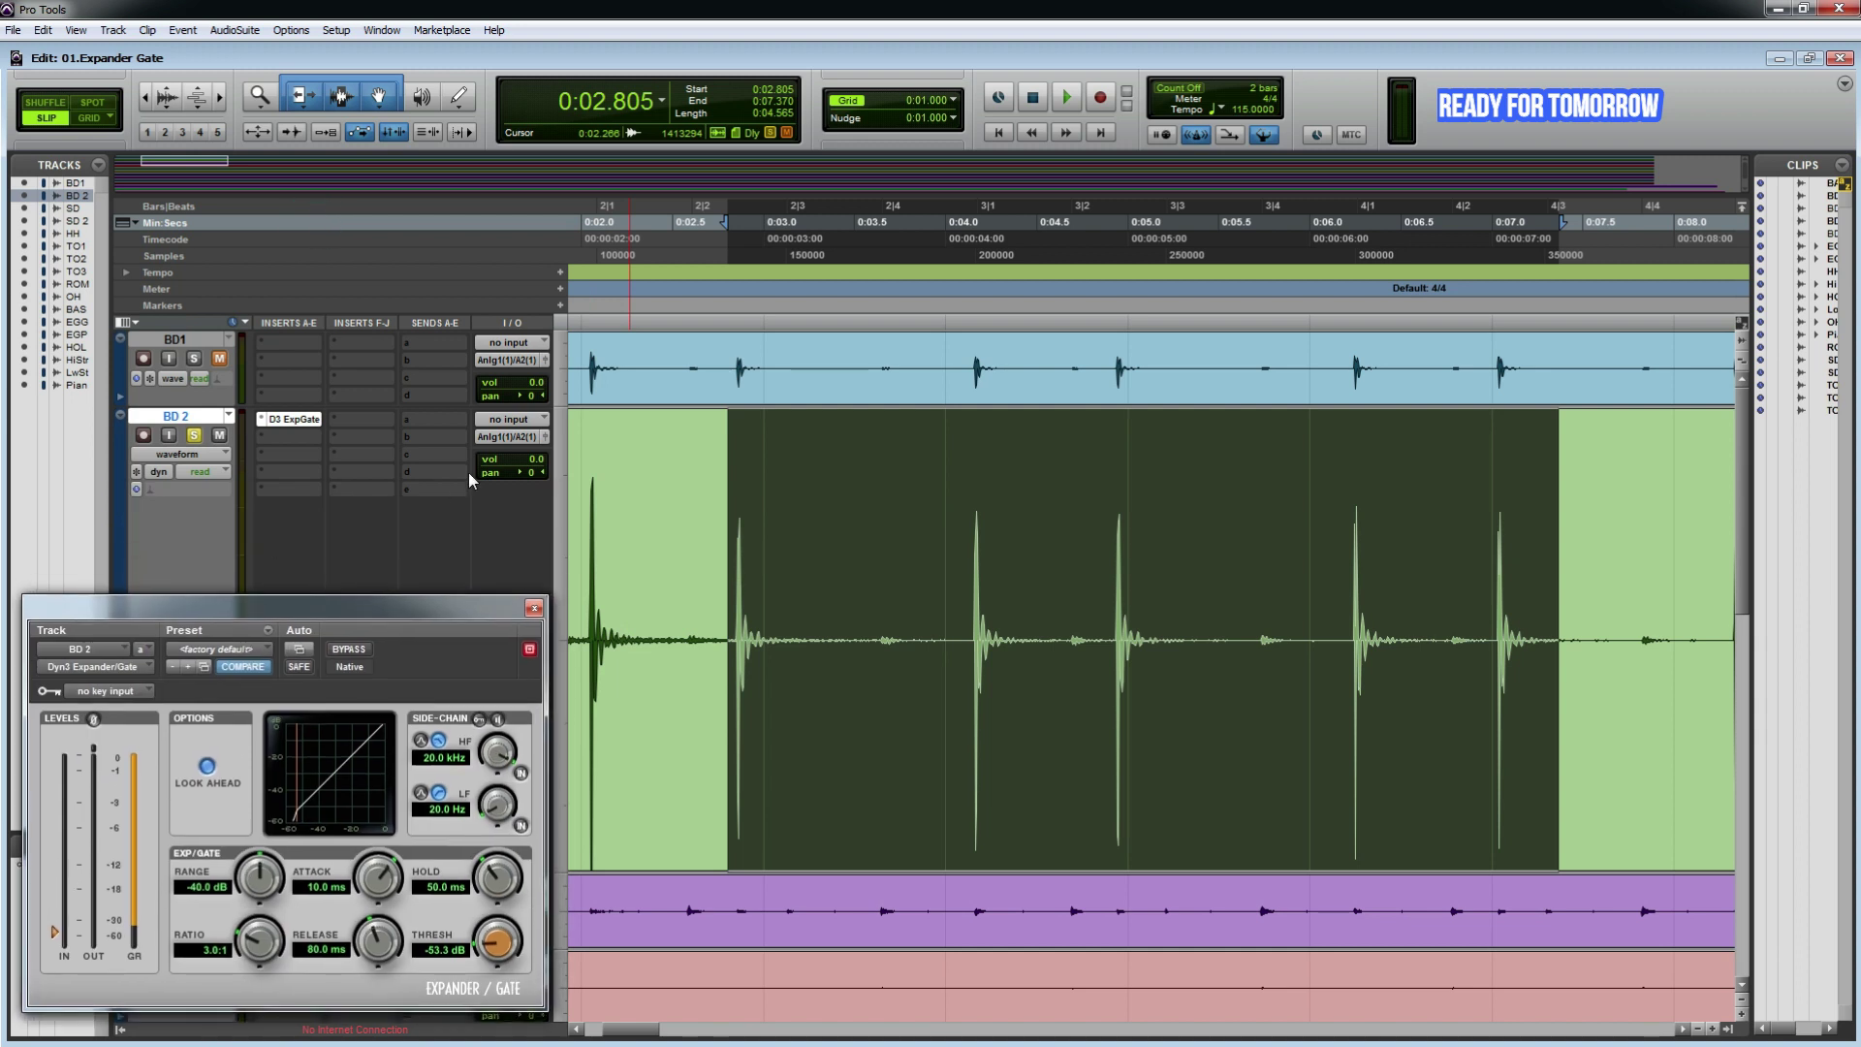
left_click(546, 438)
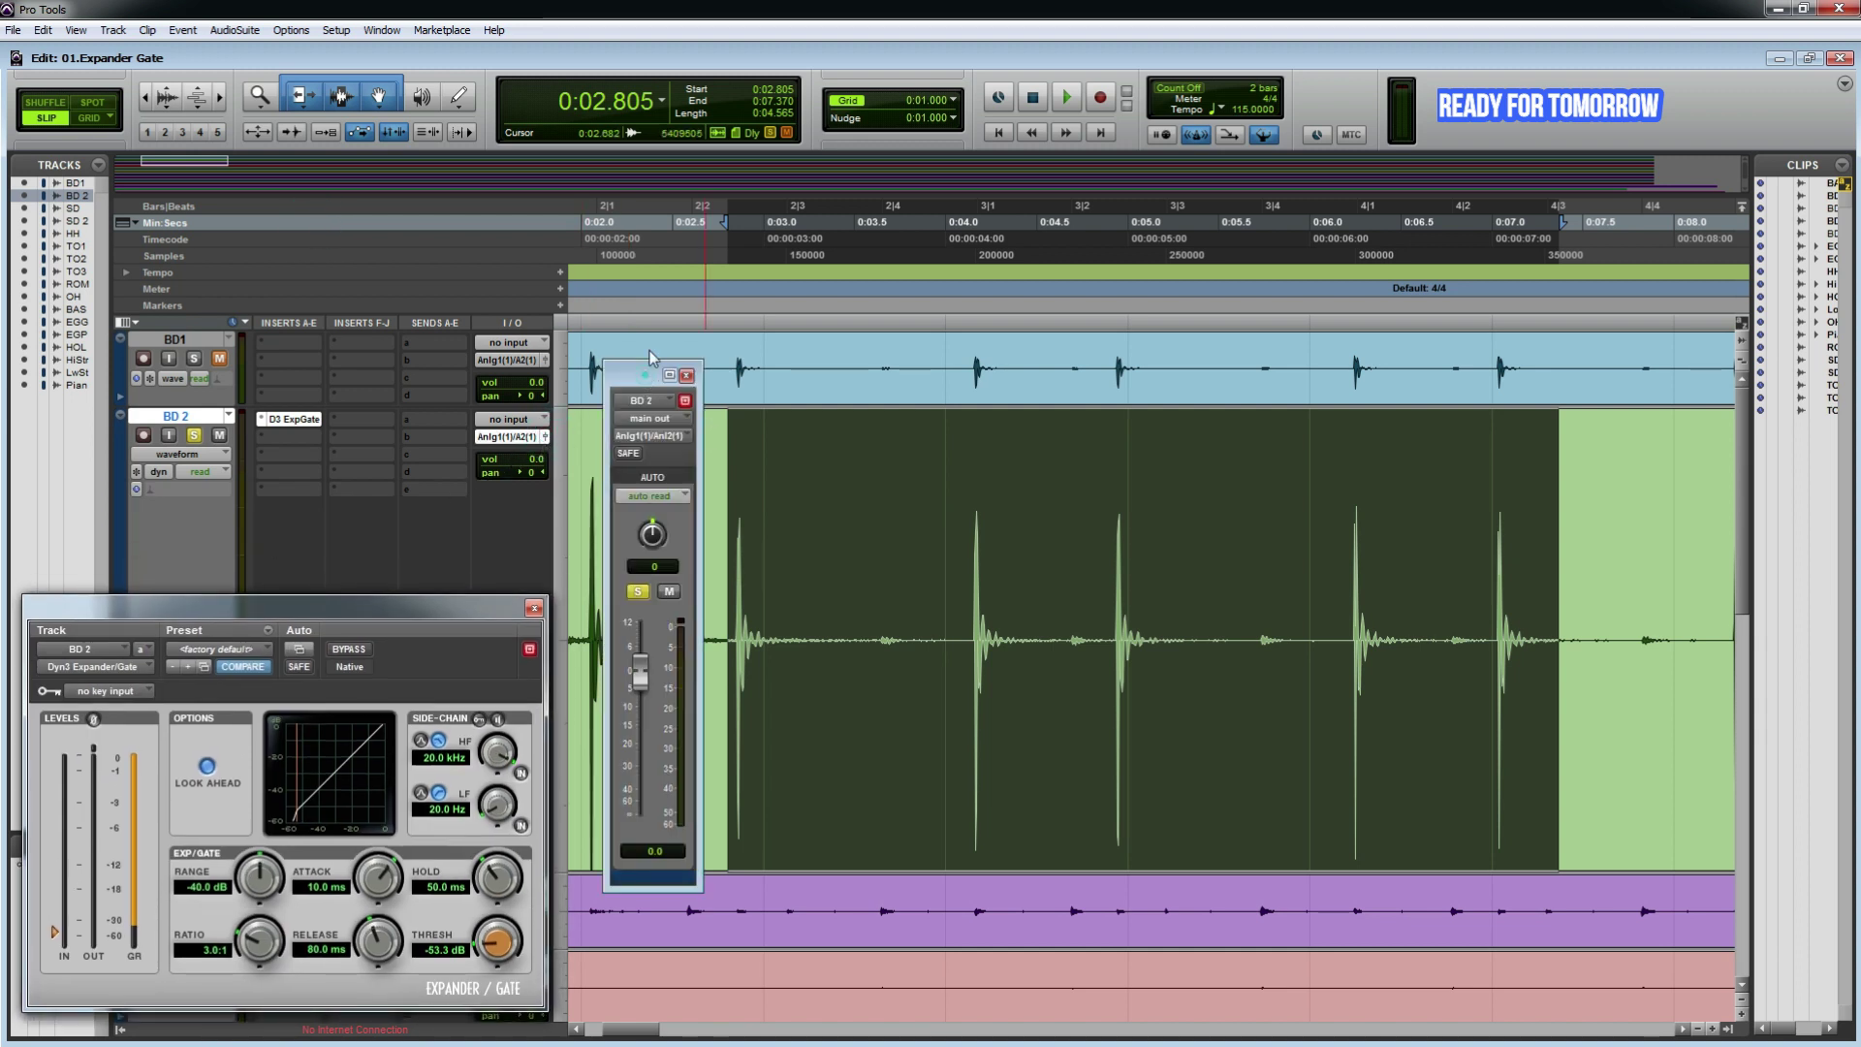
mouse_move(645, 375)
left_mouse_down()
mouse_move(617, 273)
mouse_move(661, 357)
left_mouse_up()
left_click_drag(409, 609, 451, 456)
Step: Delete the four kick hits between about 4.1 and 7.3 s on BD 2, leaving only the quiet bleed
left_click_drag(783, 618, 951, 617)
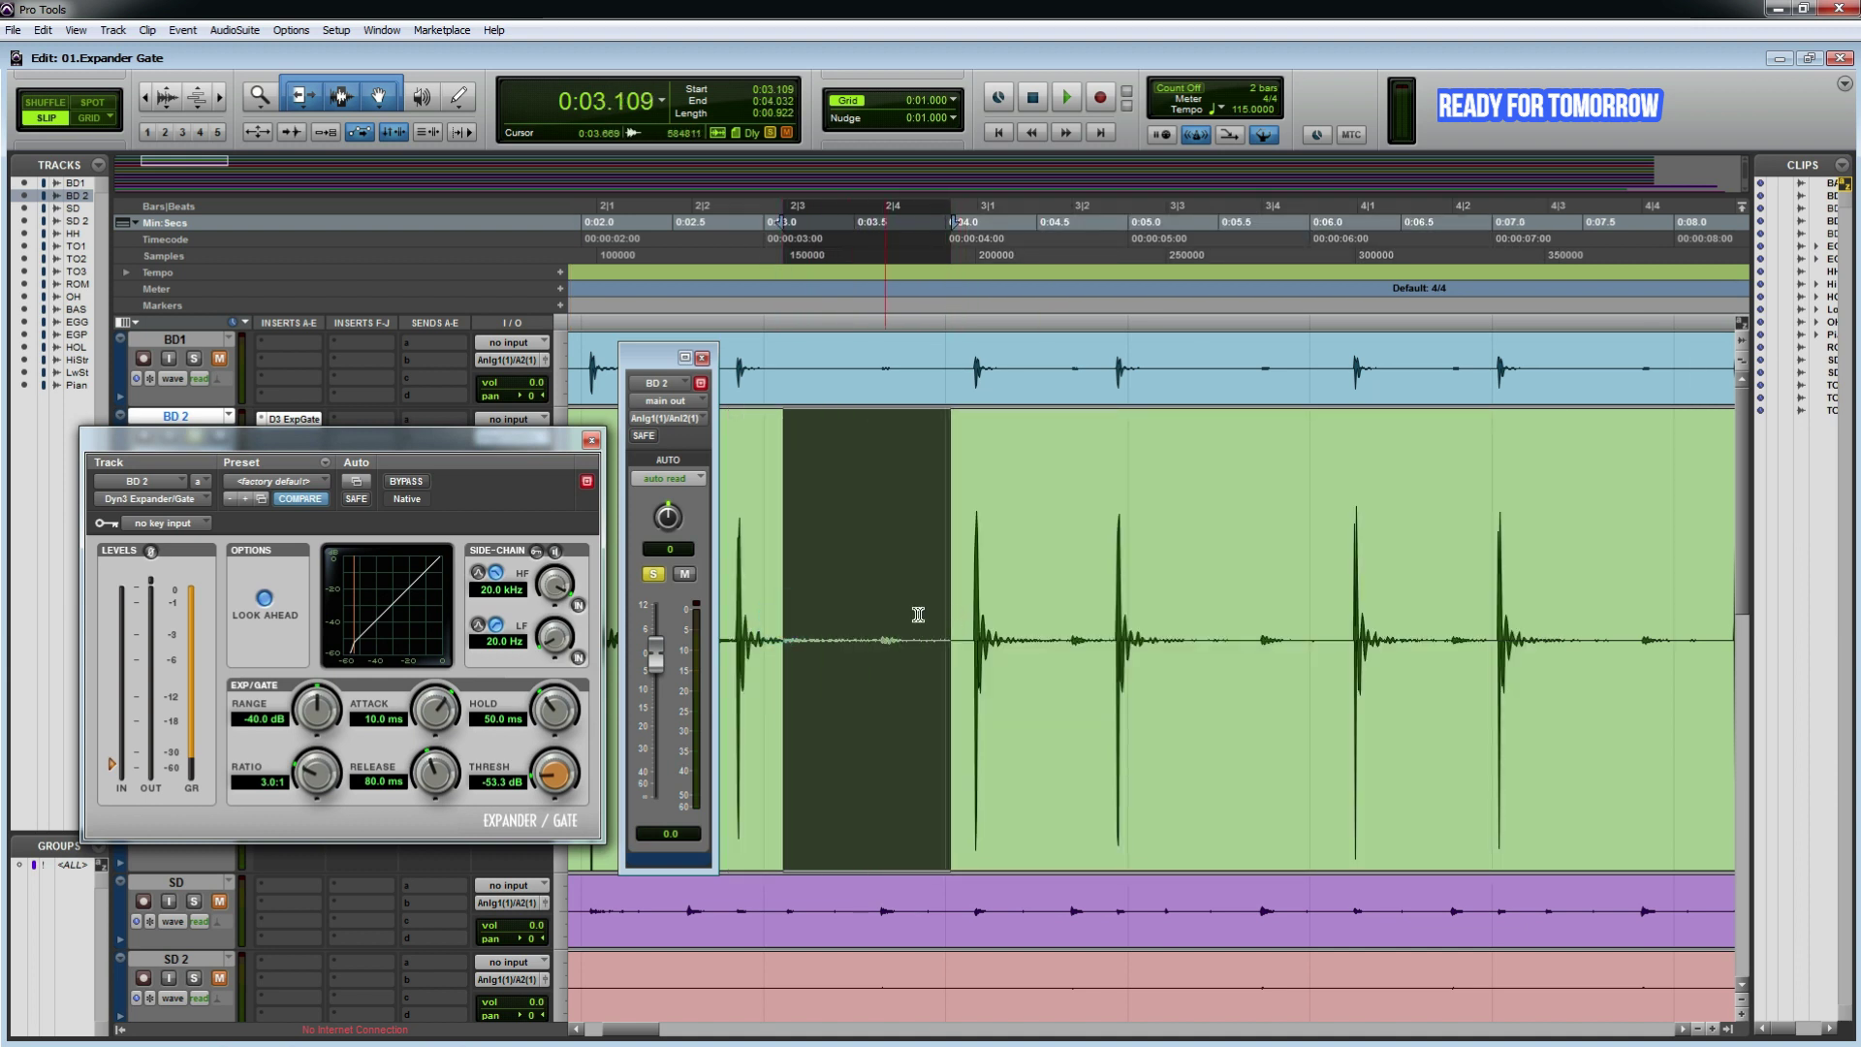
left_click_drag(969, 614, 1170, 617)
key("Delete")
key("Delete")
left_click_drag(1344, 617, 1553, 617)
key("Delete")
key("Delete")
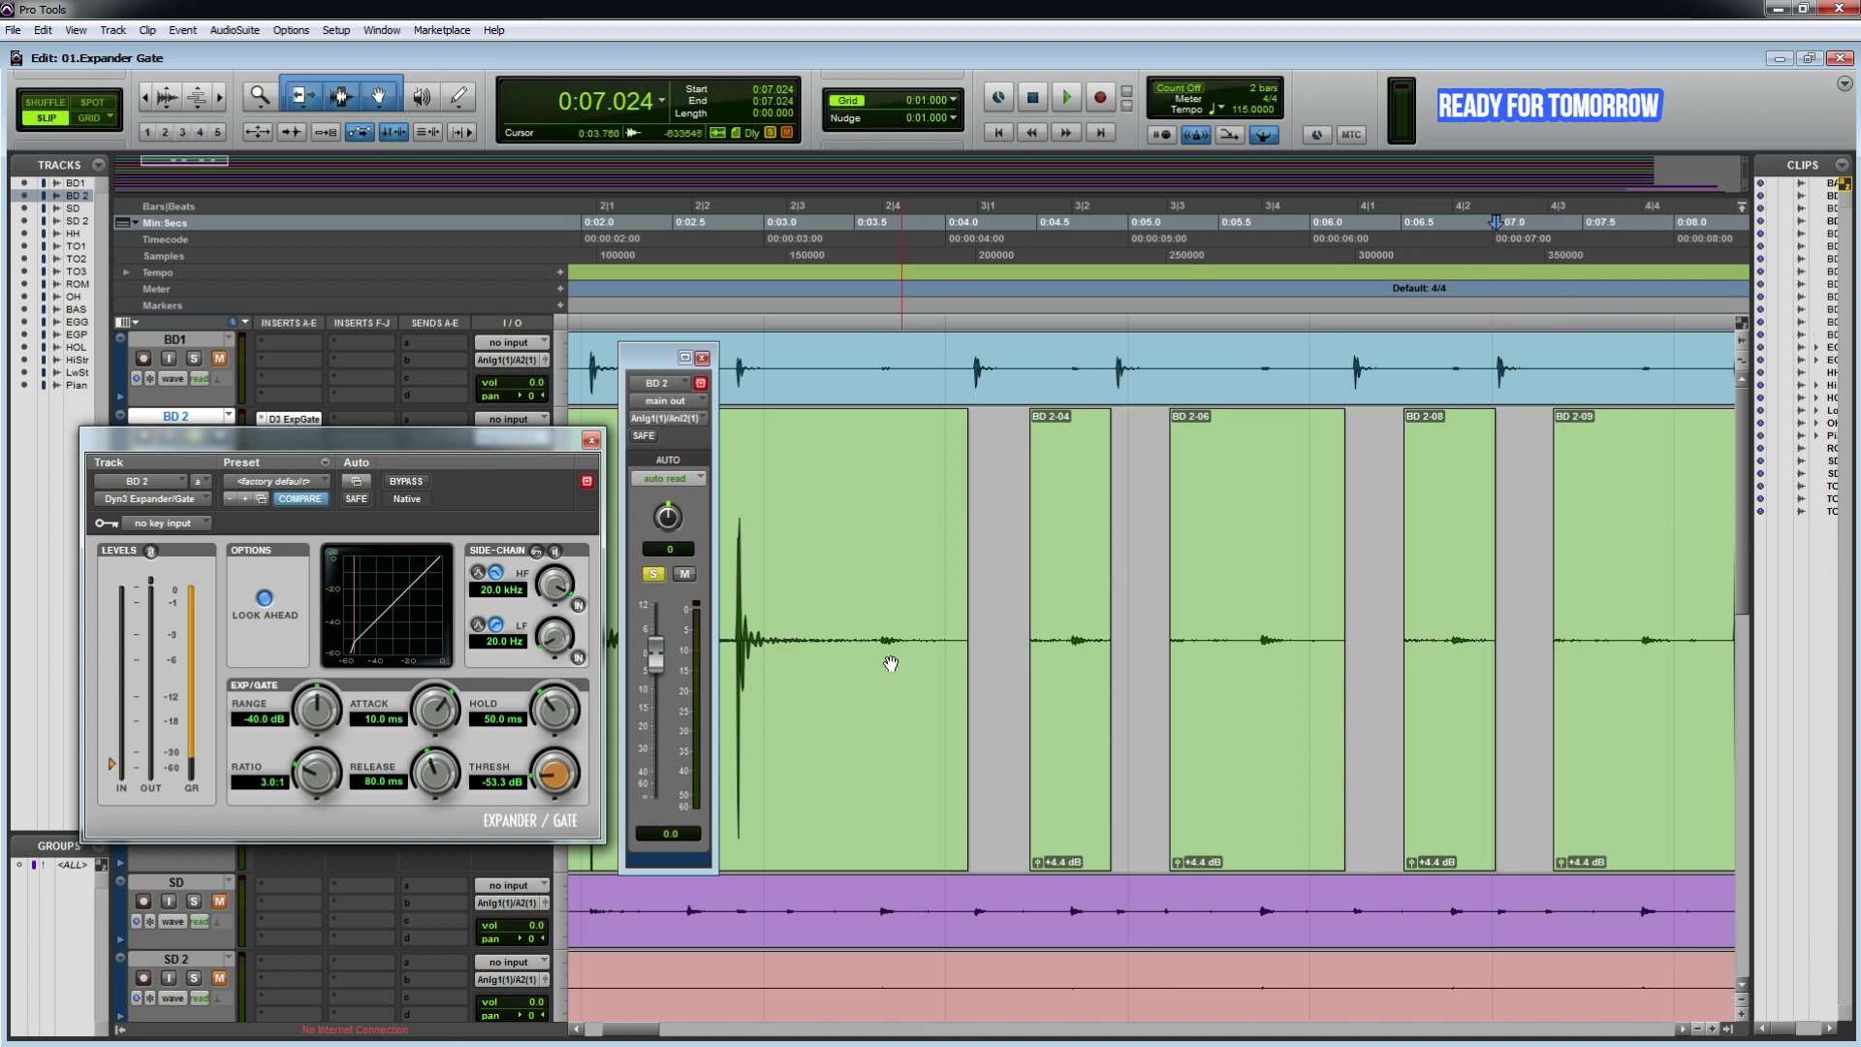
Step: Play the remaining bleed on BD 2 from about 3.445 to 7.685 s to check its output level
left_click_drag(848, 611, 1621, 621)
key("space")
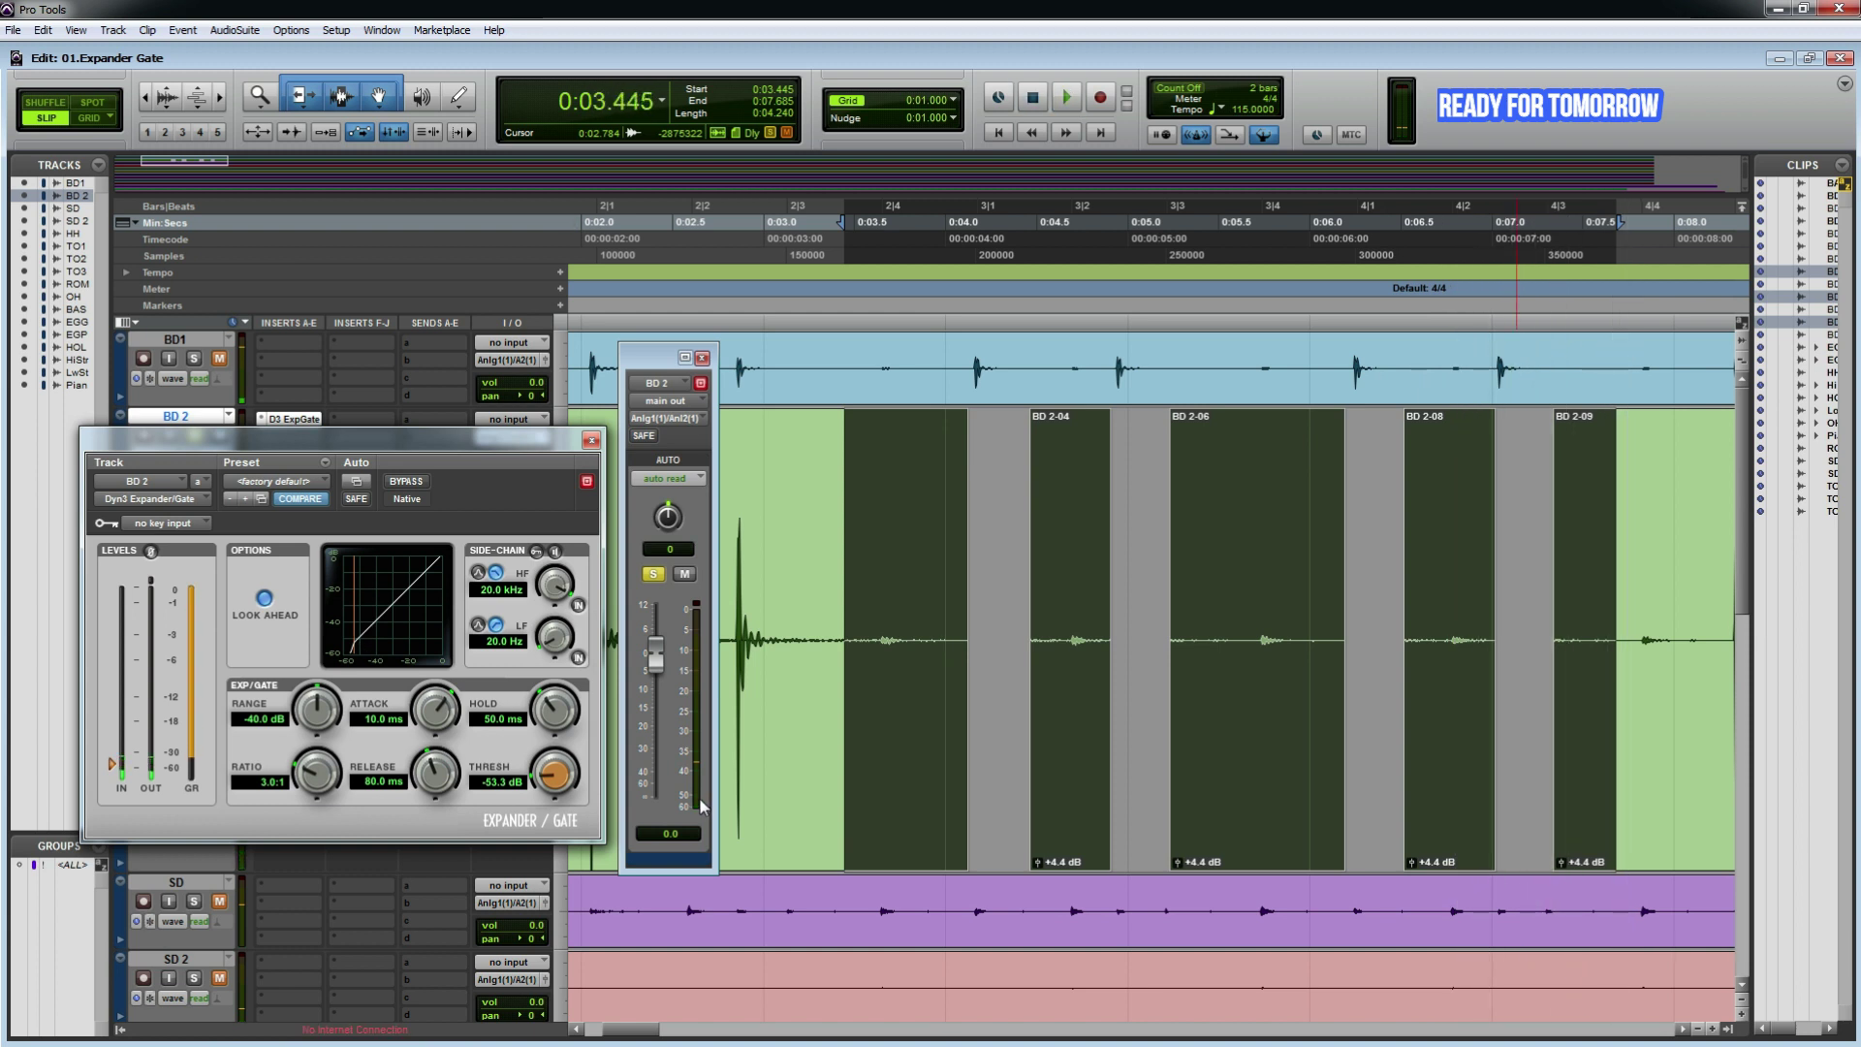
key("space")
key("space")
left_click(889, 661)
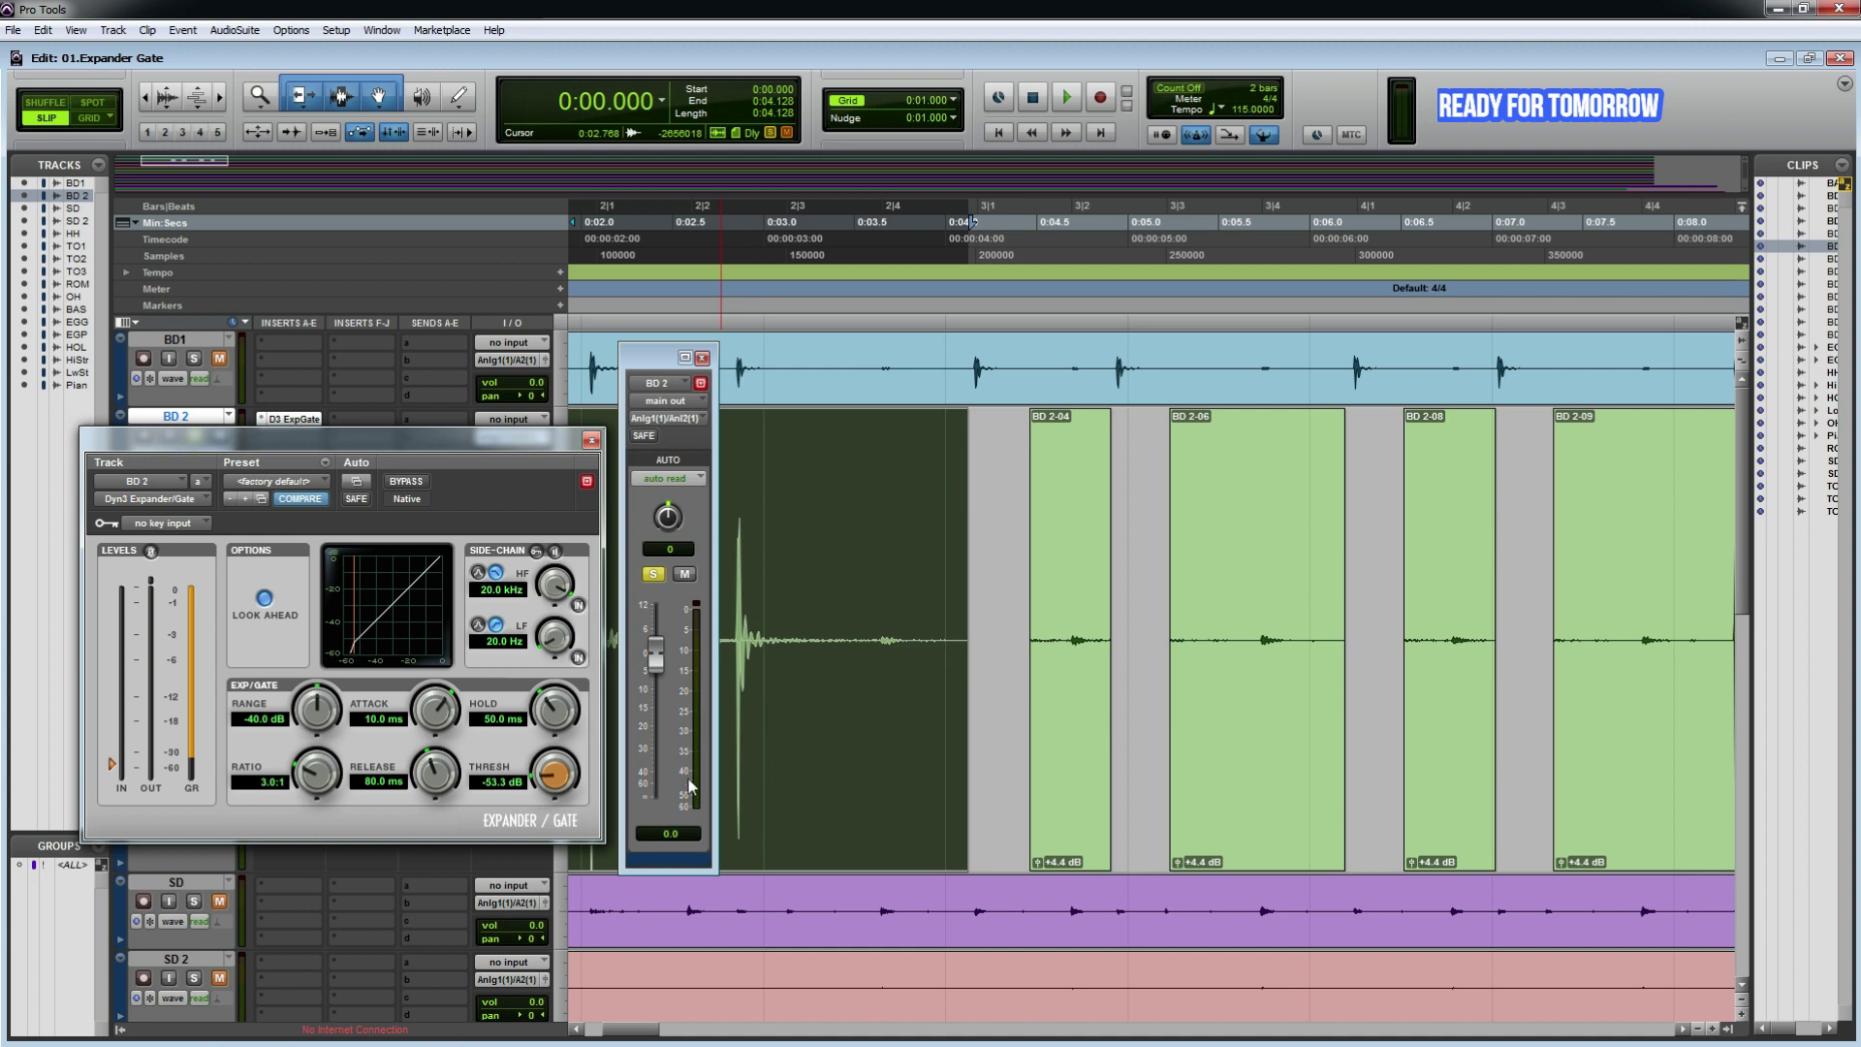
Step: Undo the deletions of the kick hits on BD 2
left_click(995, 667)
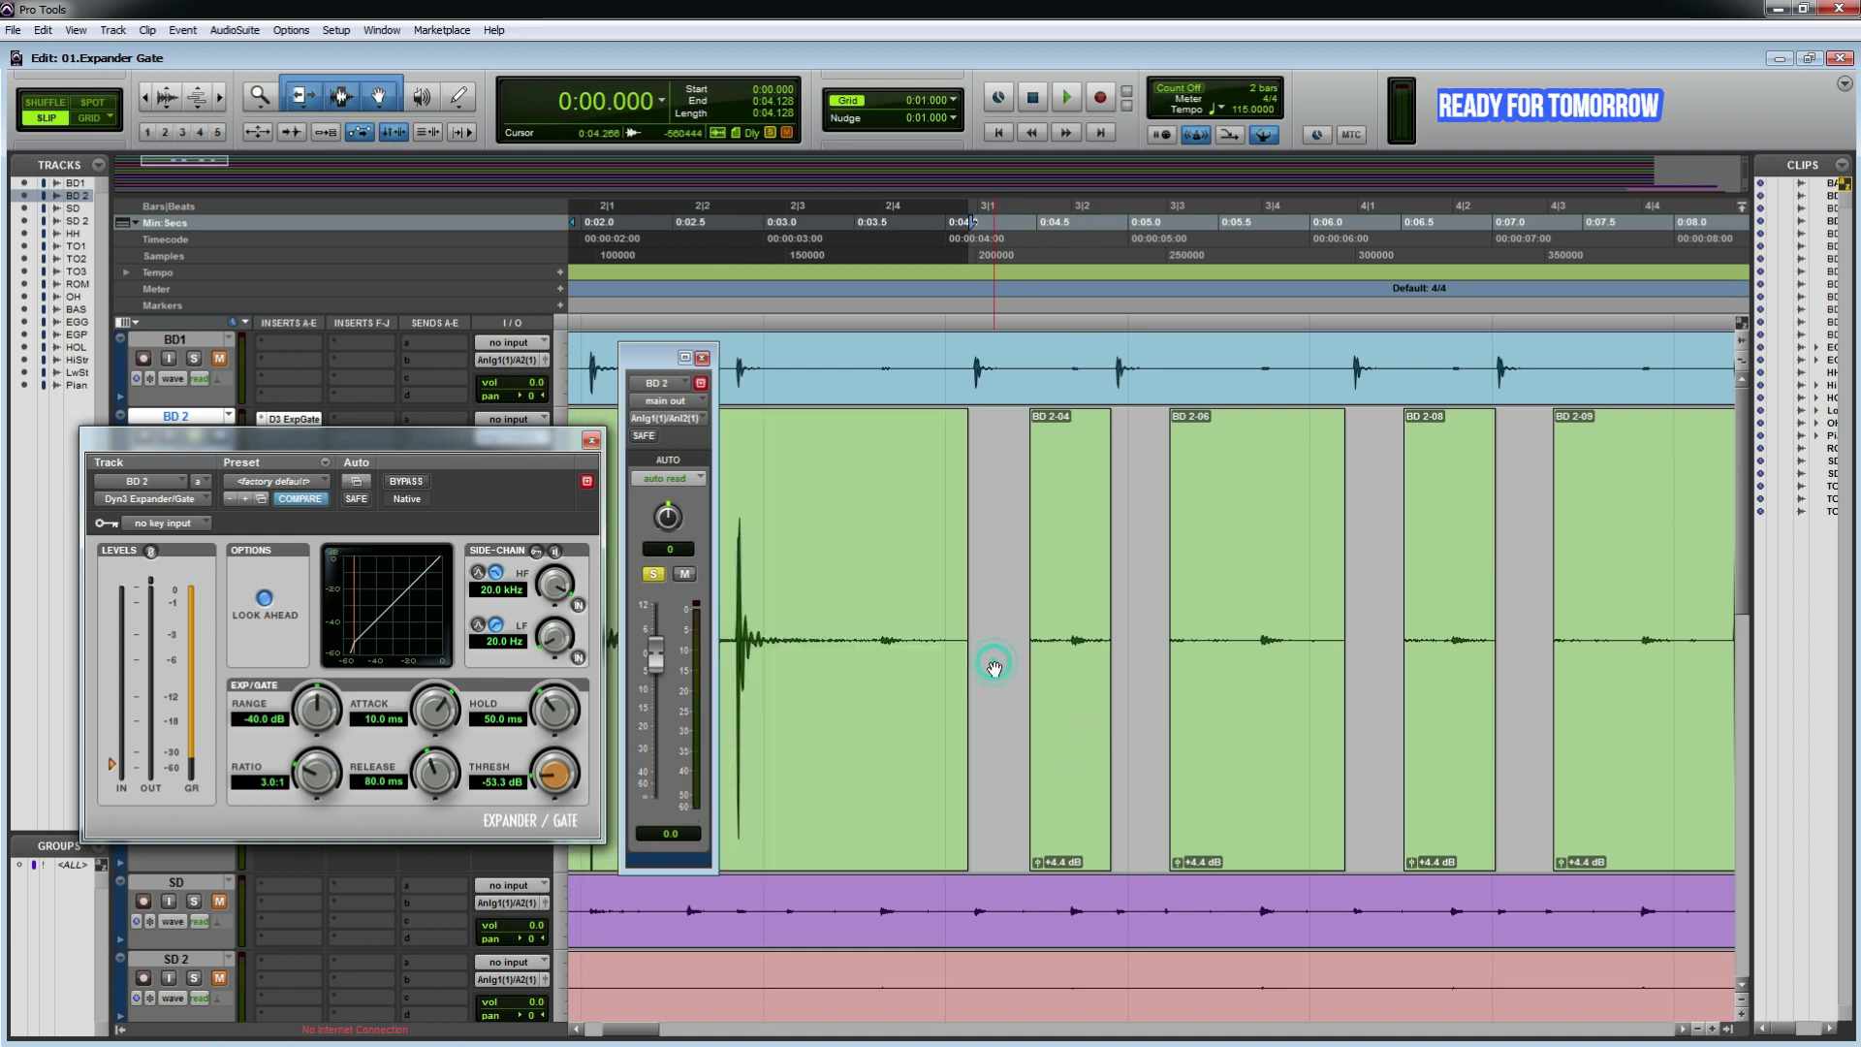
key("ctrl+z")
key("ctrl+z")
key("ctrl+z")
key("ctrl+z")
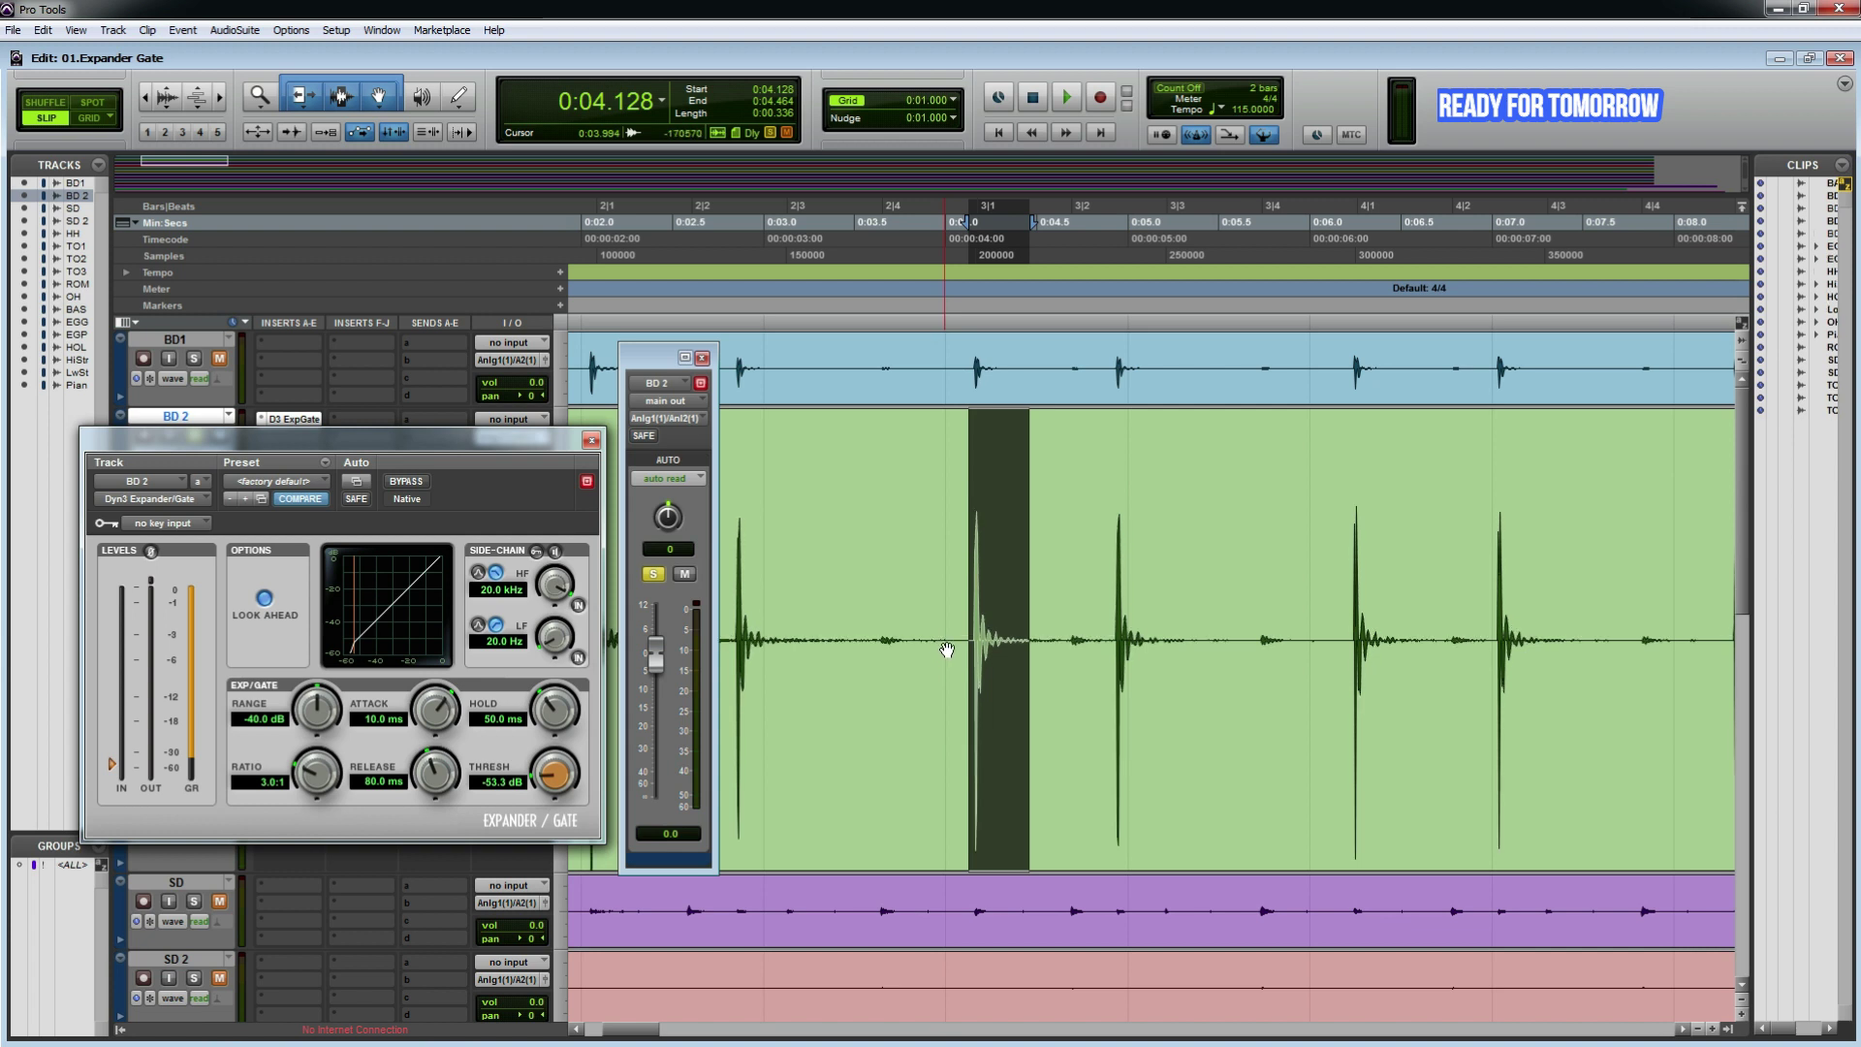
Step: Select the four BD 2 kick hits from about 3.882 to 7.824 s and raise the gate's threshold to 0.0 dB
left_click(951, 647)
left_click_drag(922, 624, 1643, 632)
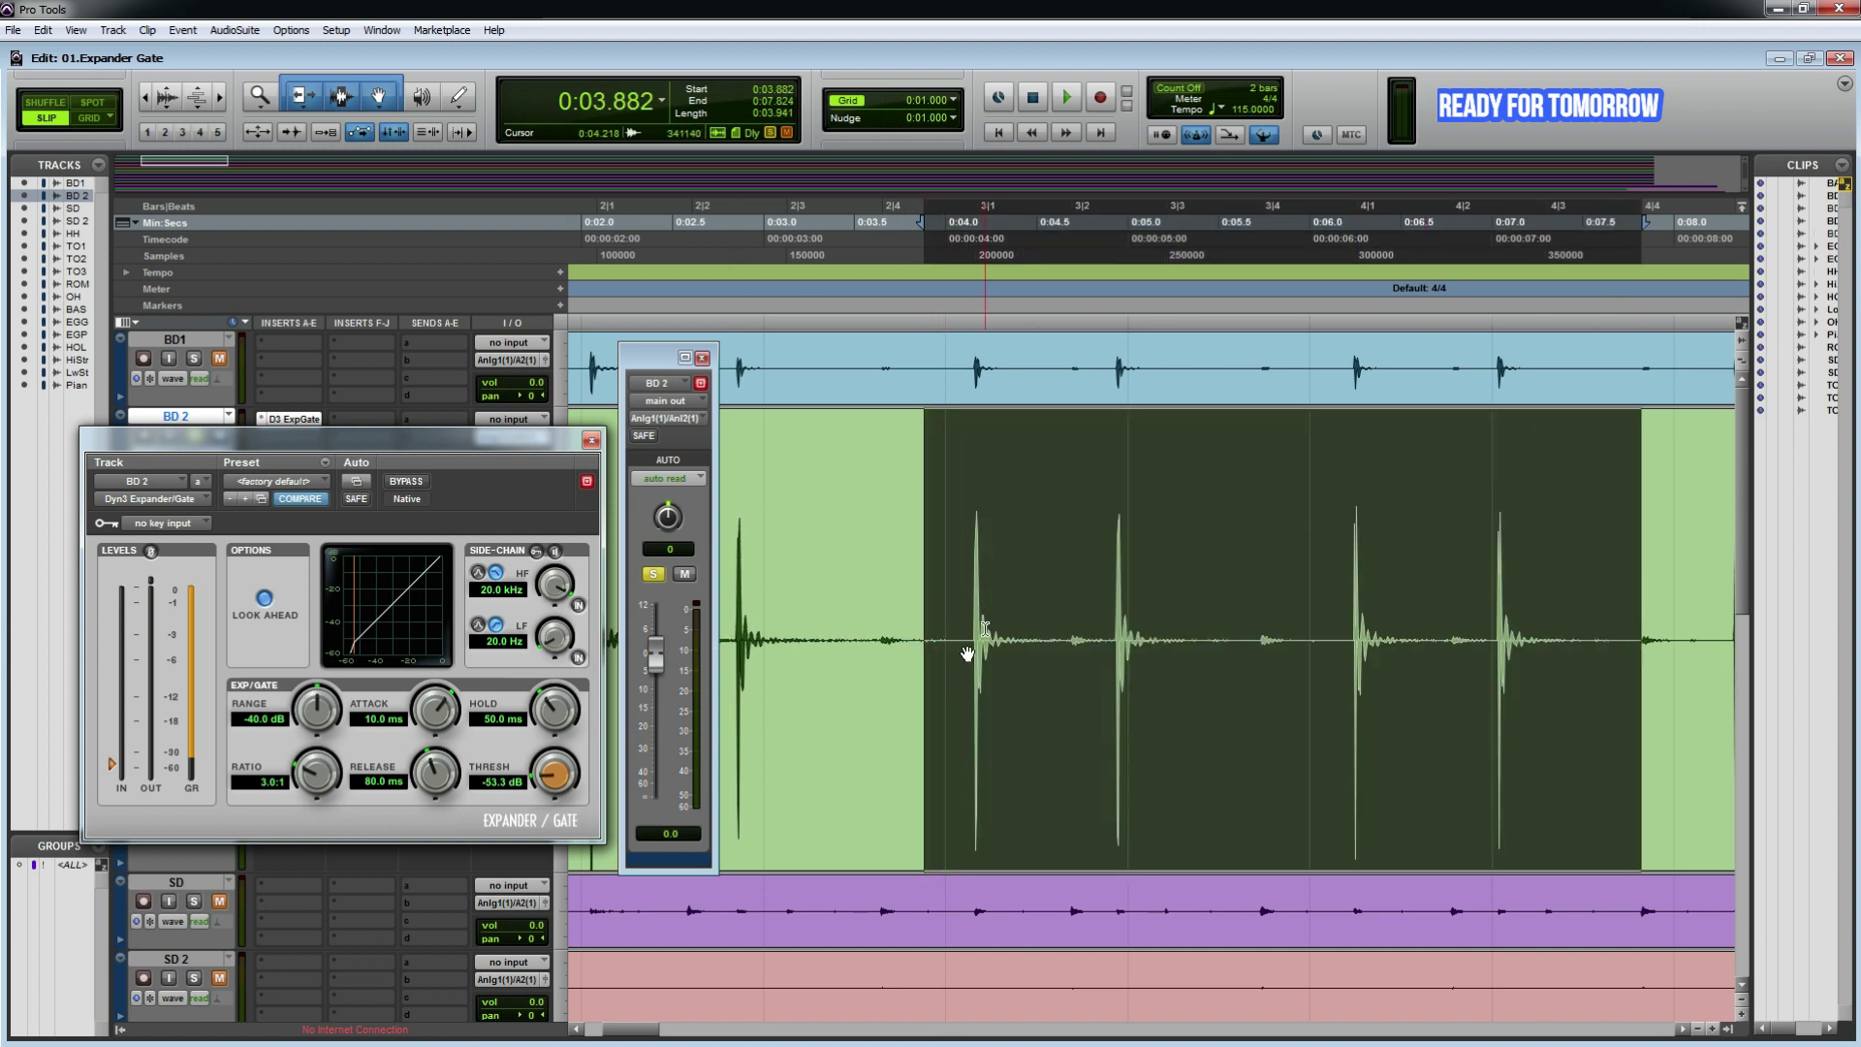
mouse_move(549, 777)
left_mouse_down()
mouse_move(549, 802)
mouse_move(552, 762)
left_mouse_up()
left_click_drag(560, 759, 588, 562)
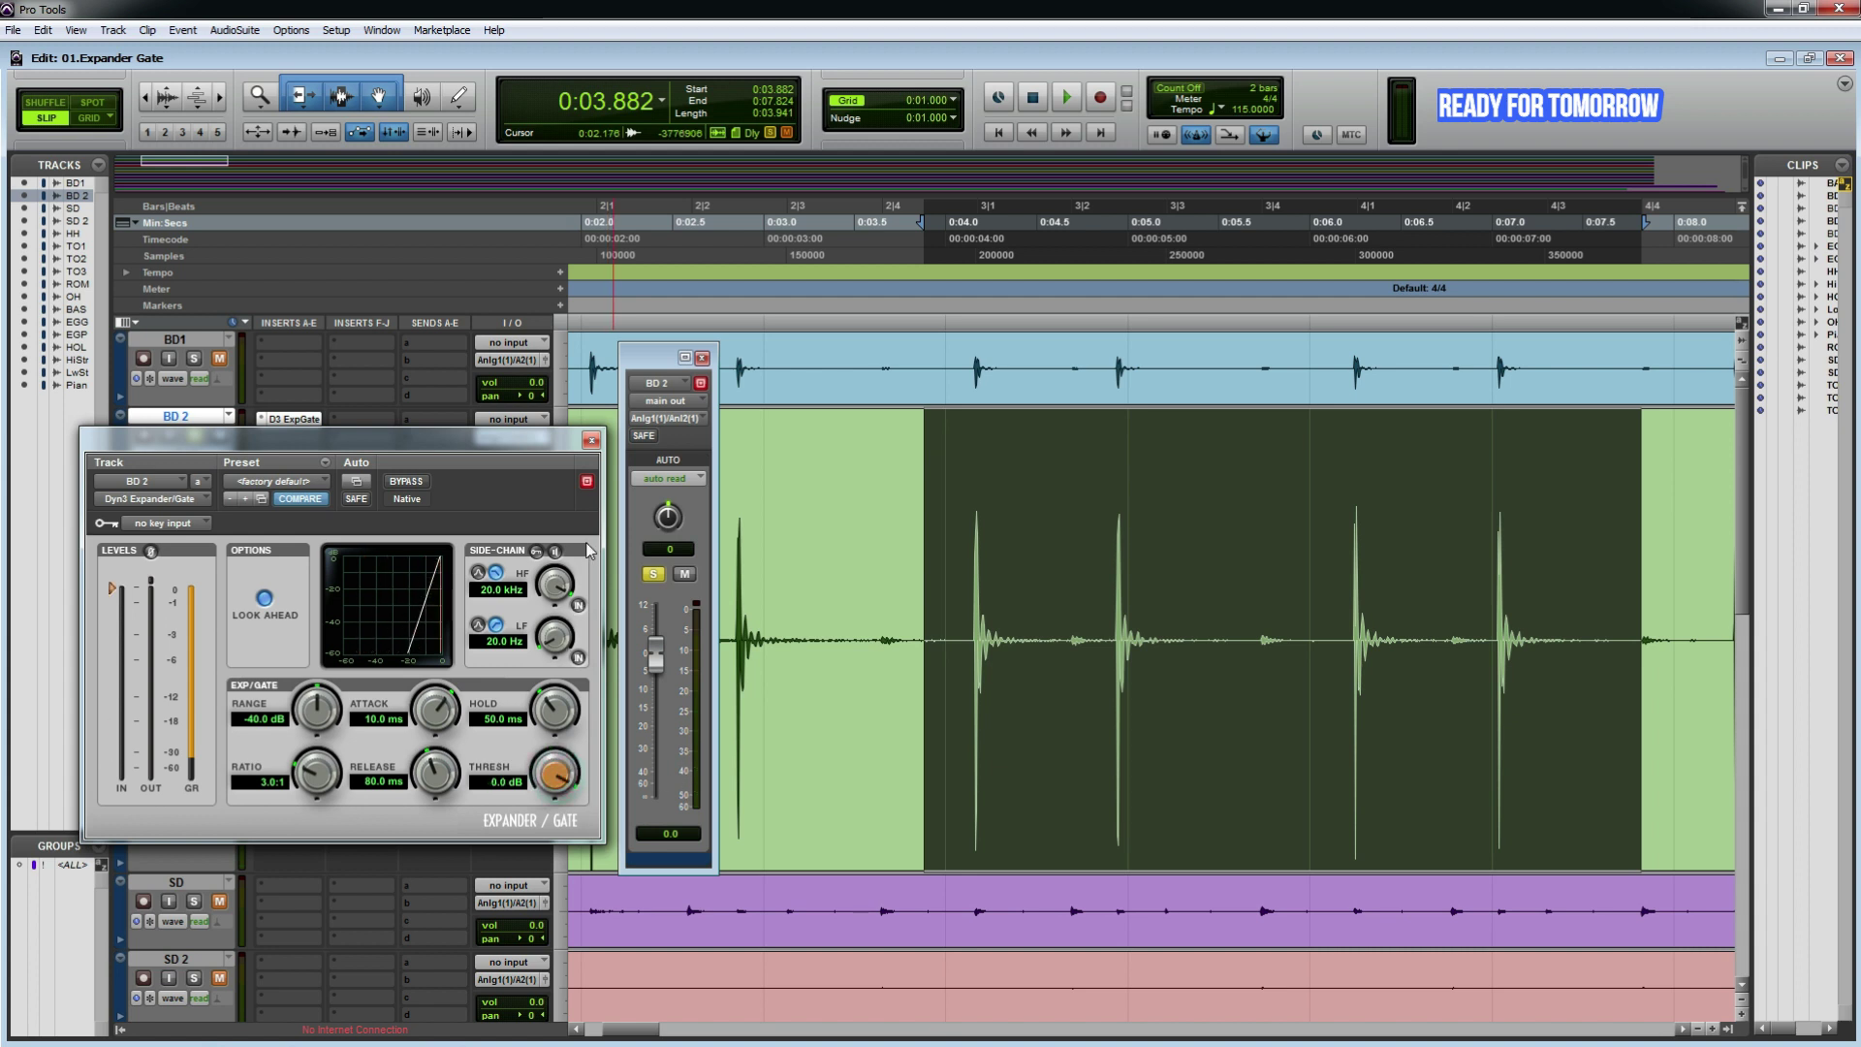
Step: Lower the gate's threshold to -6.6 dB and play the selected kick hits on BD 2
left_click_drag(548, 793, 554, 823)
key("space")
key("space")
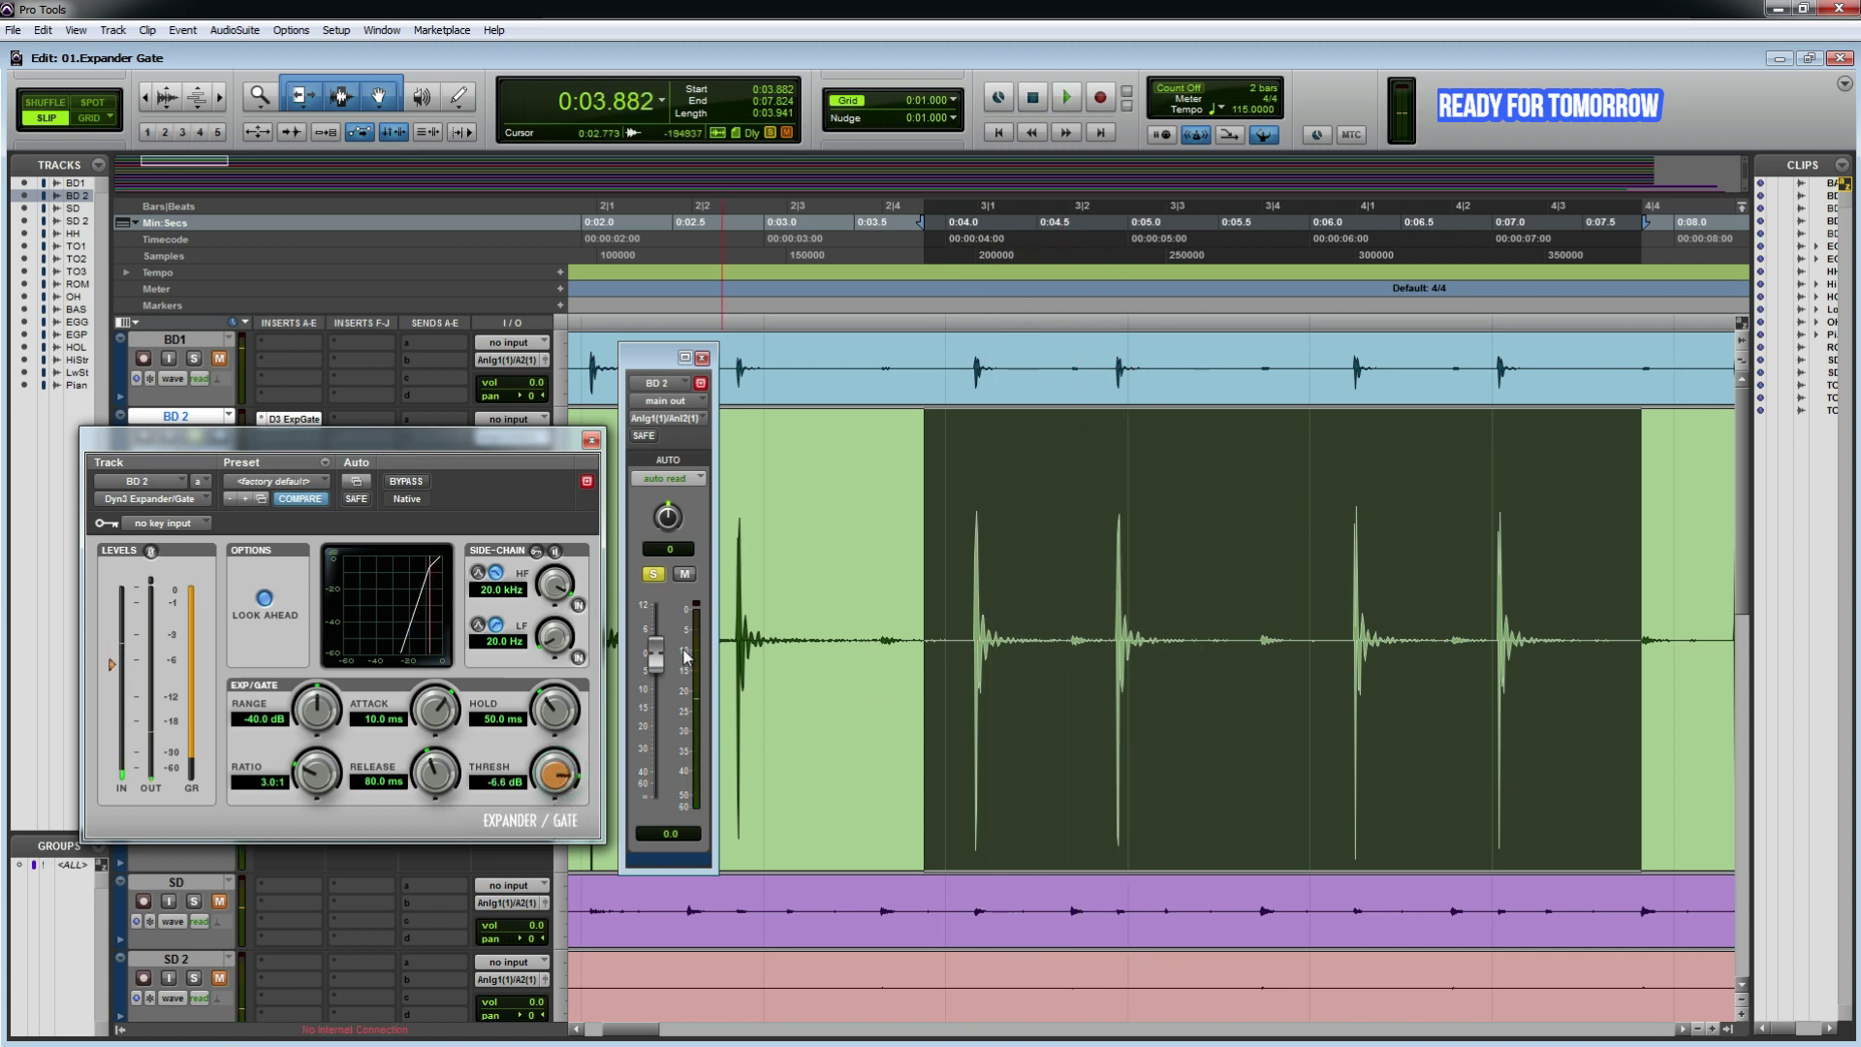
key("space")
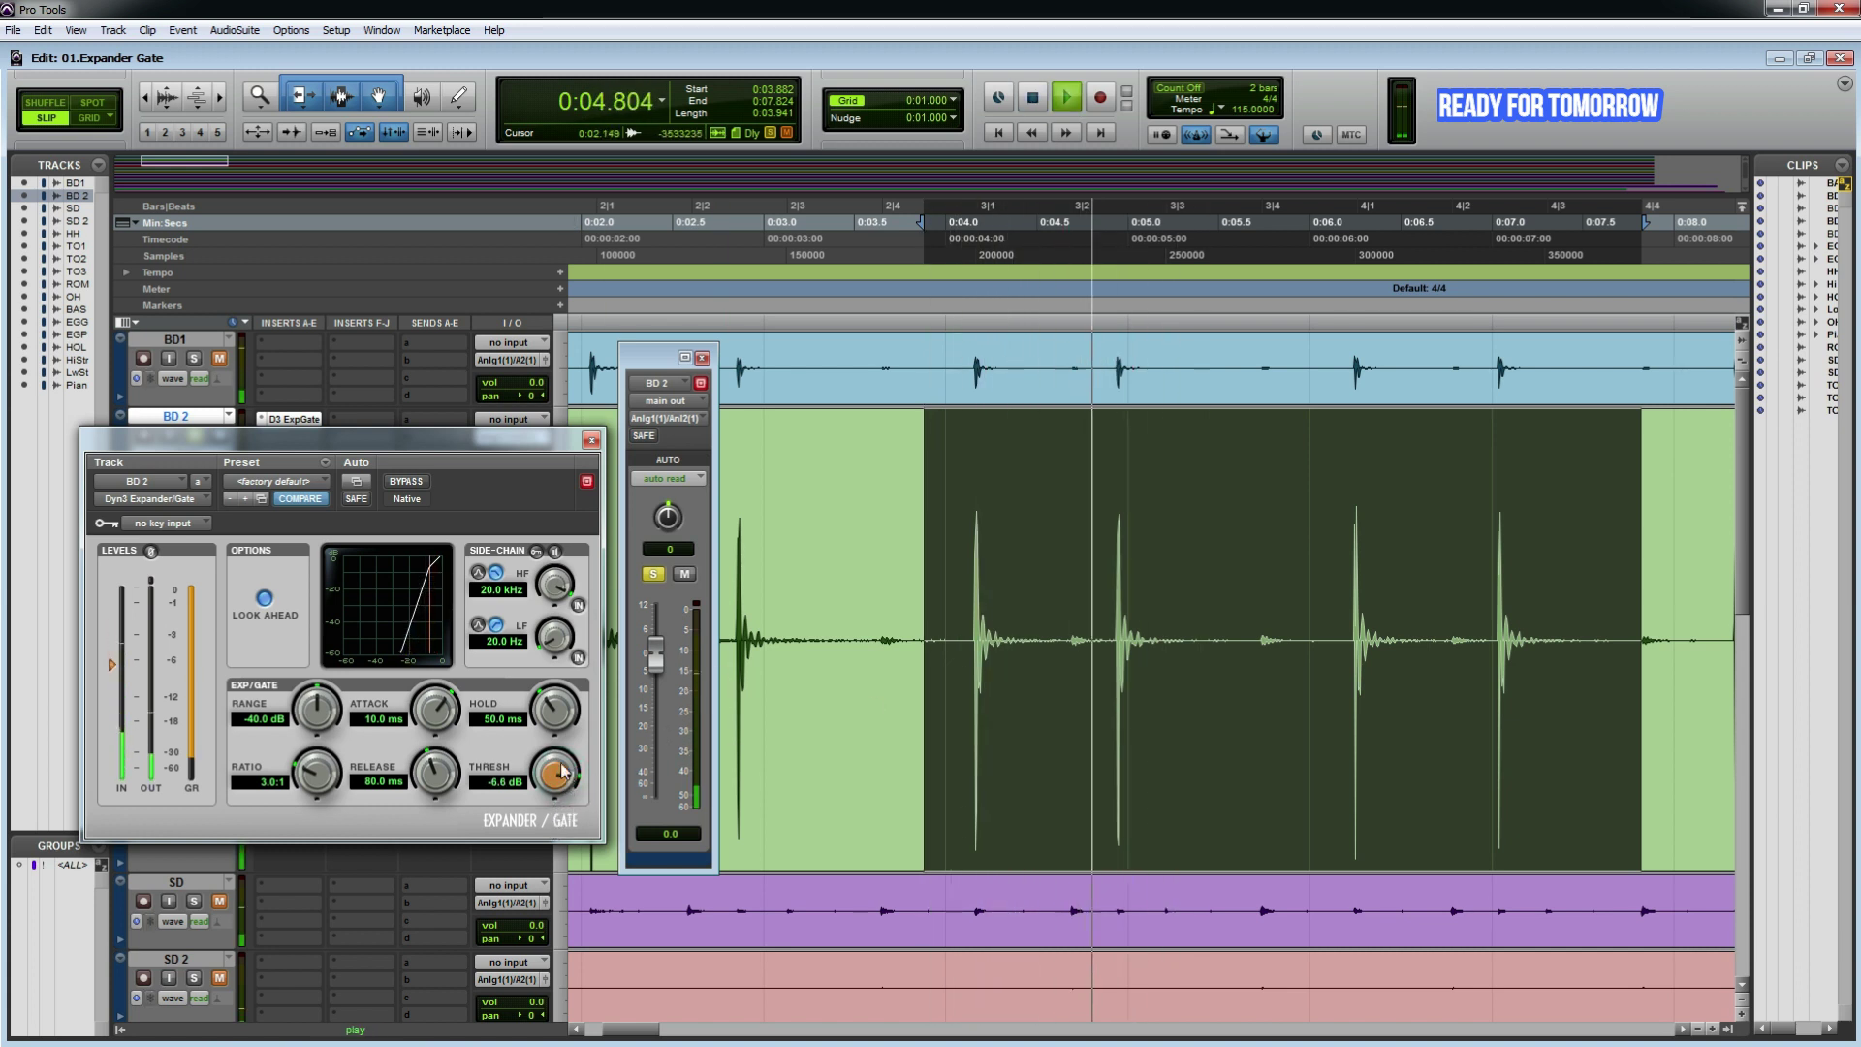
key("space")
Step: Lower the gate's threshold to -31.3 dB, playing the selected BD 2 passage to audition the change
left_click_drag(573, 776, 555, 855)
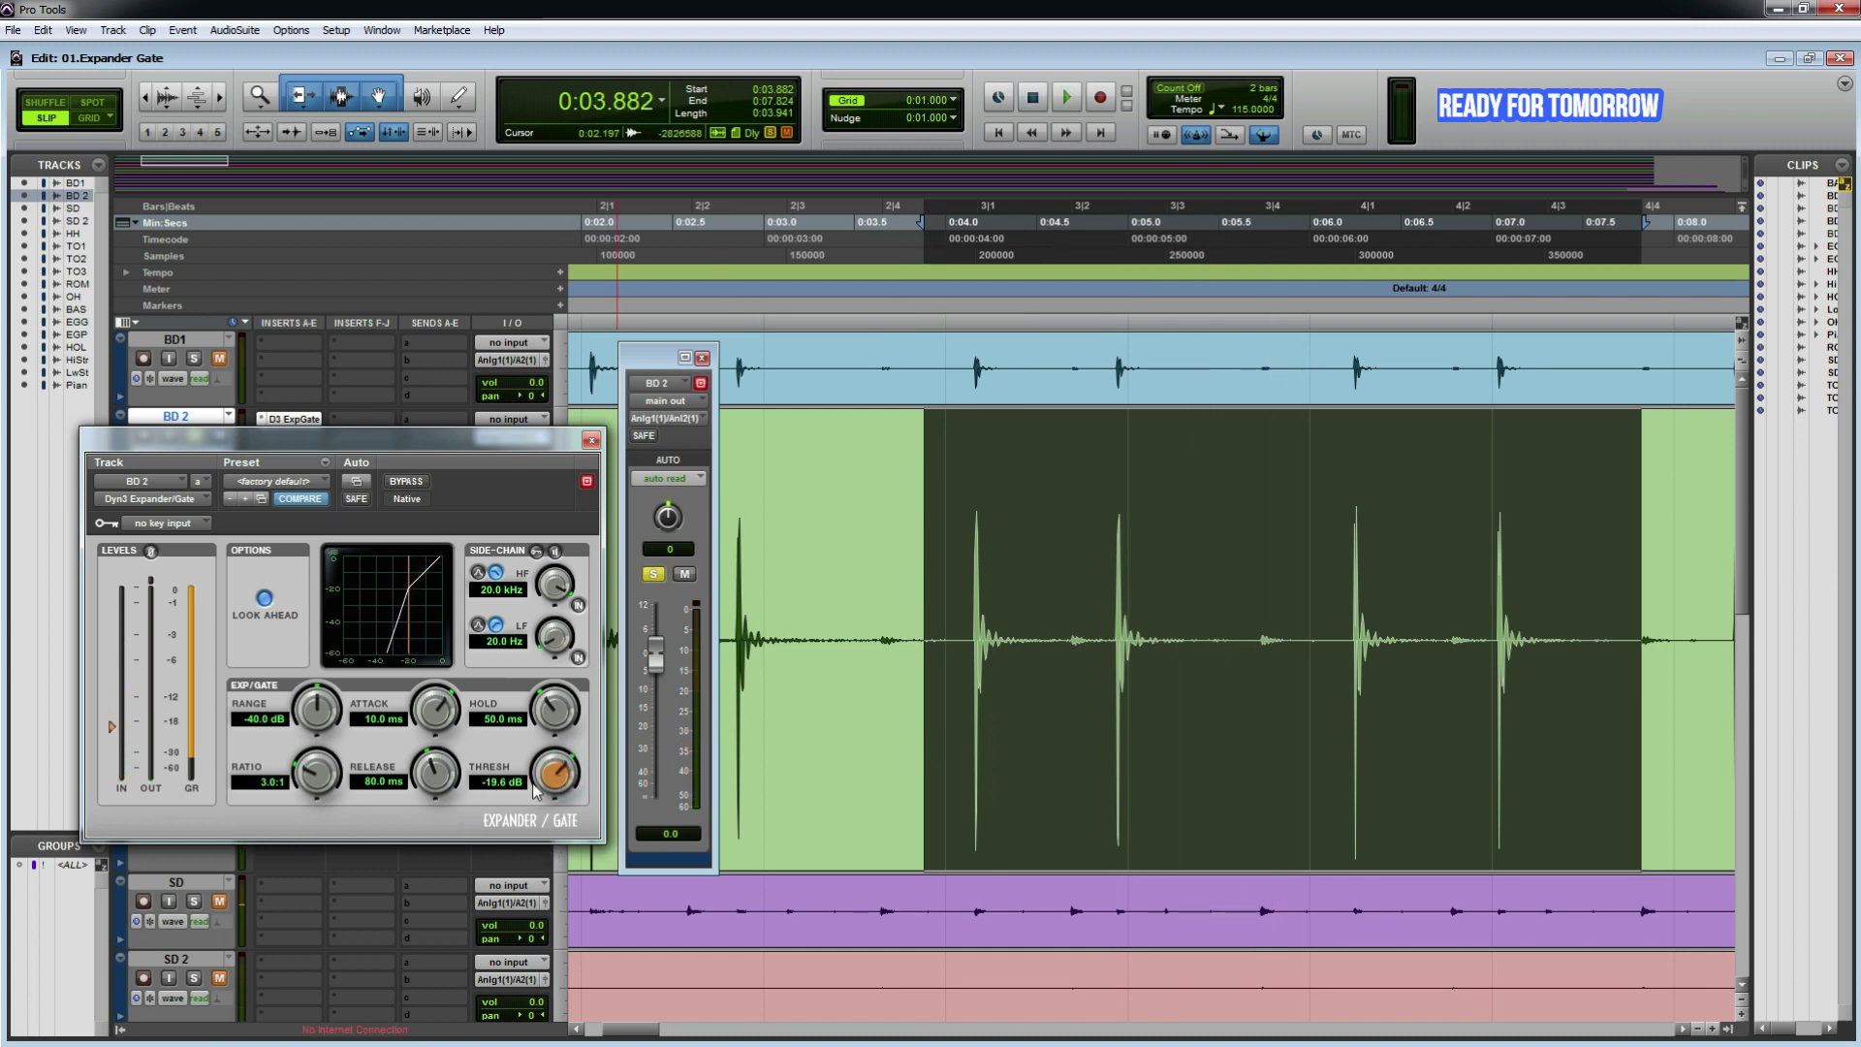
mouse_move(536, 791)
left_mouse_down()
mouse_move(541, 828)
mouse_move(548, 771)
left_mouse_up()
key("space")
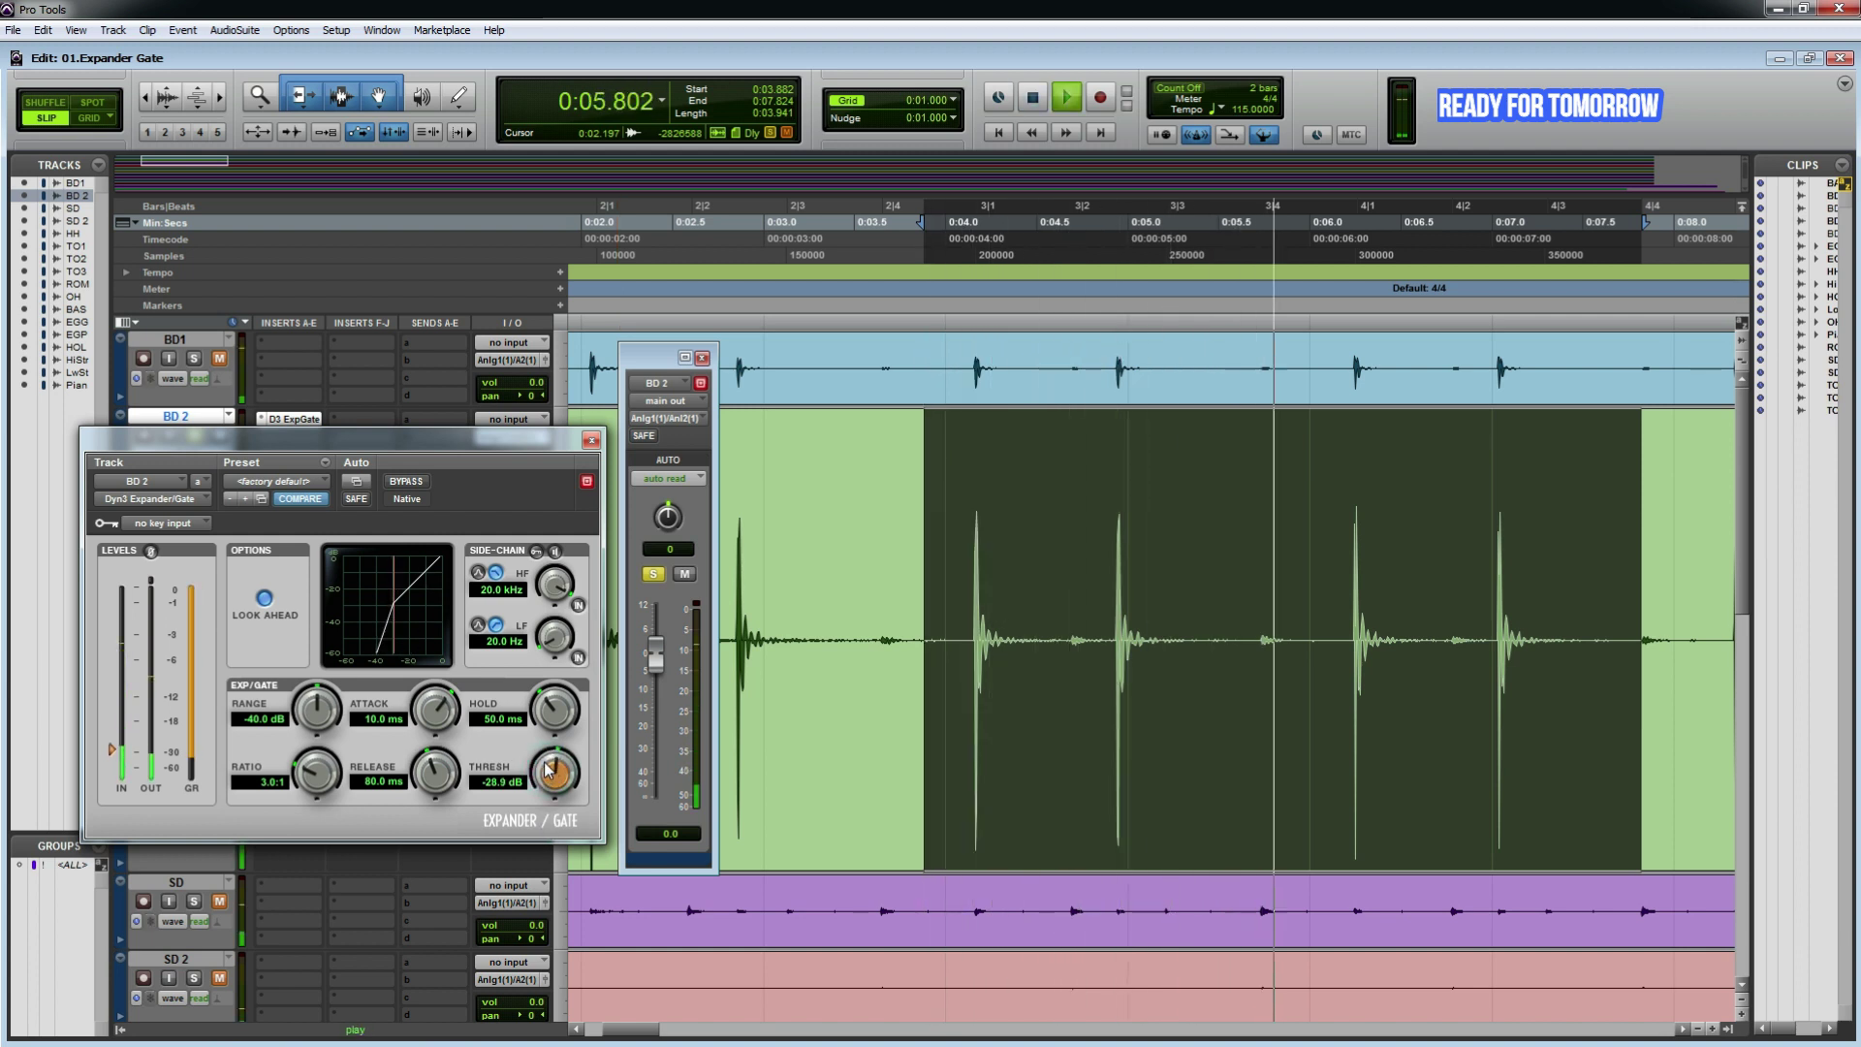
key("space")
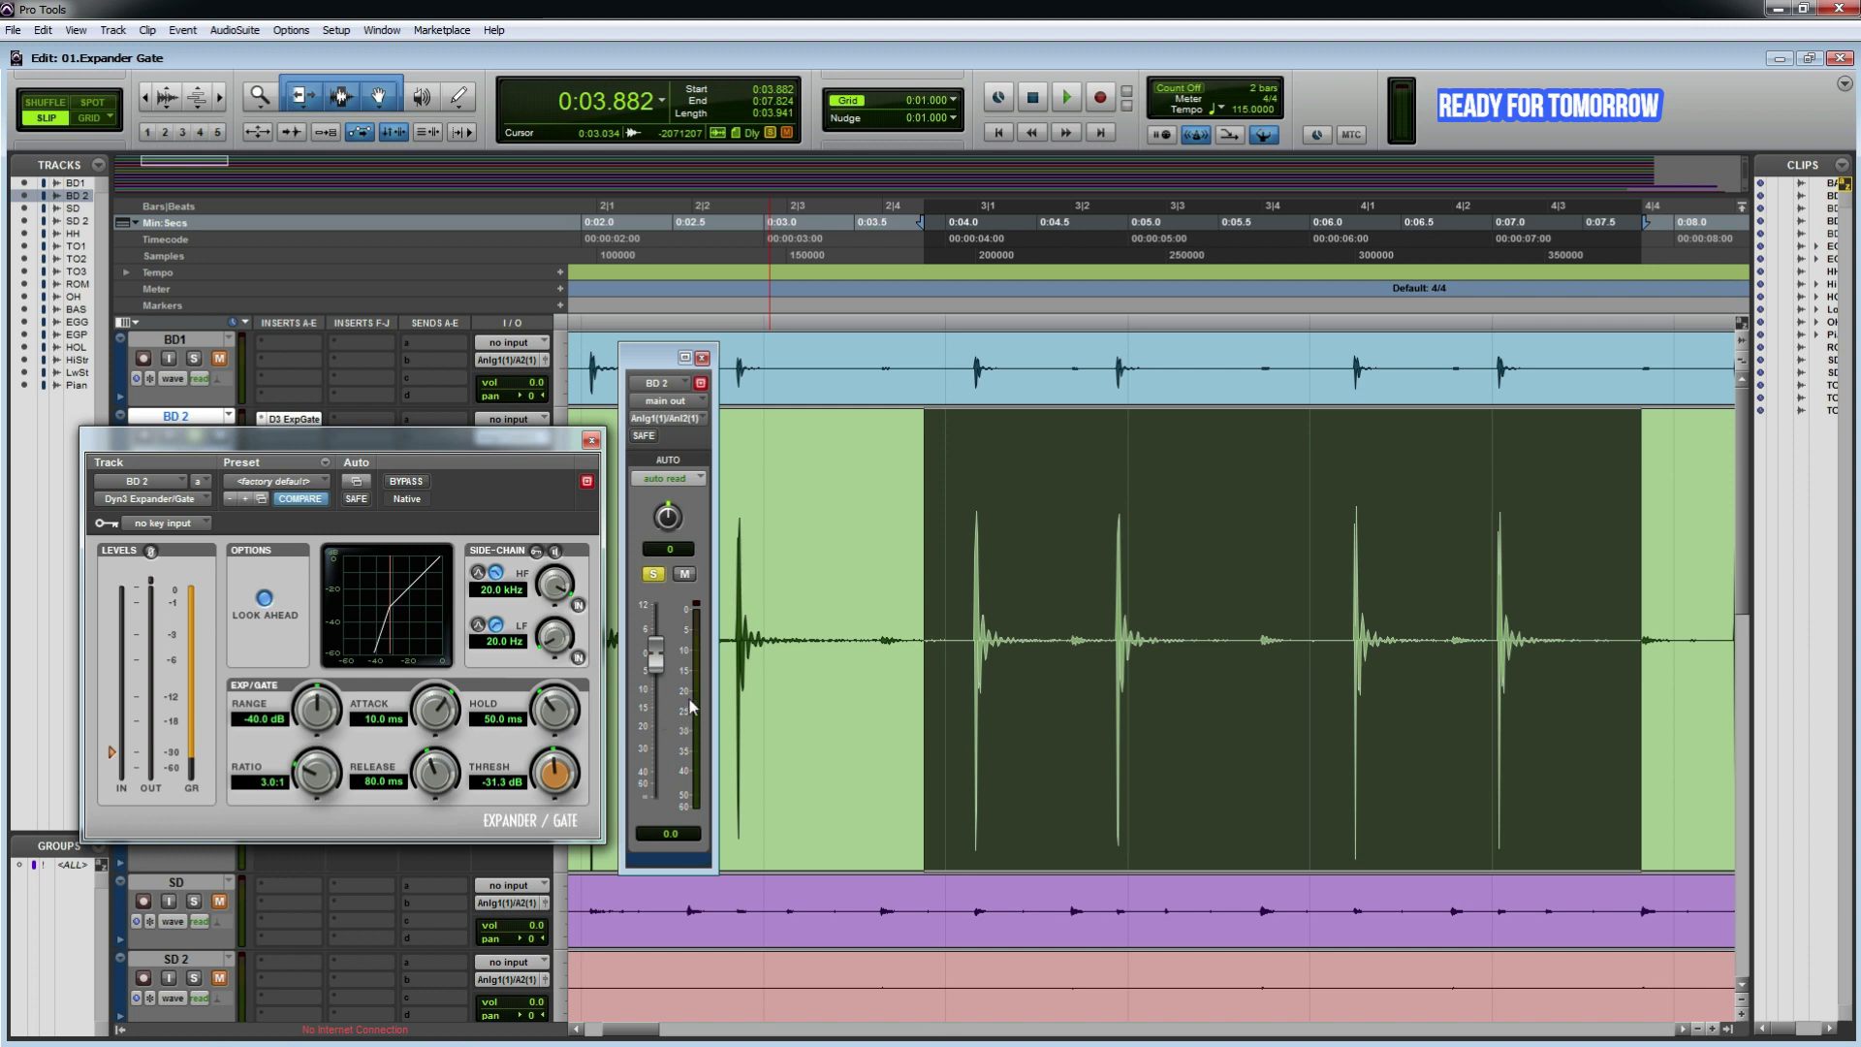
Step: Select BD 2 from about 4.106 to 5.397 s, lower the threshold to -60.0 dB and play the passage
left_click_drag(965, 614, 1199, 623)
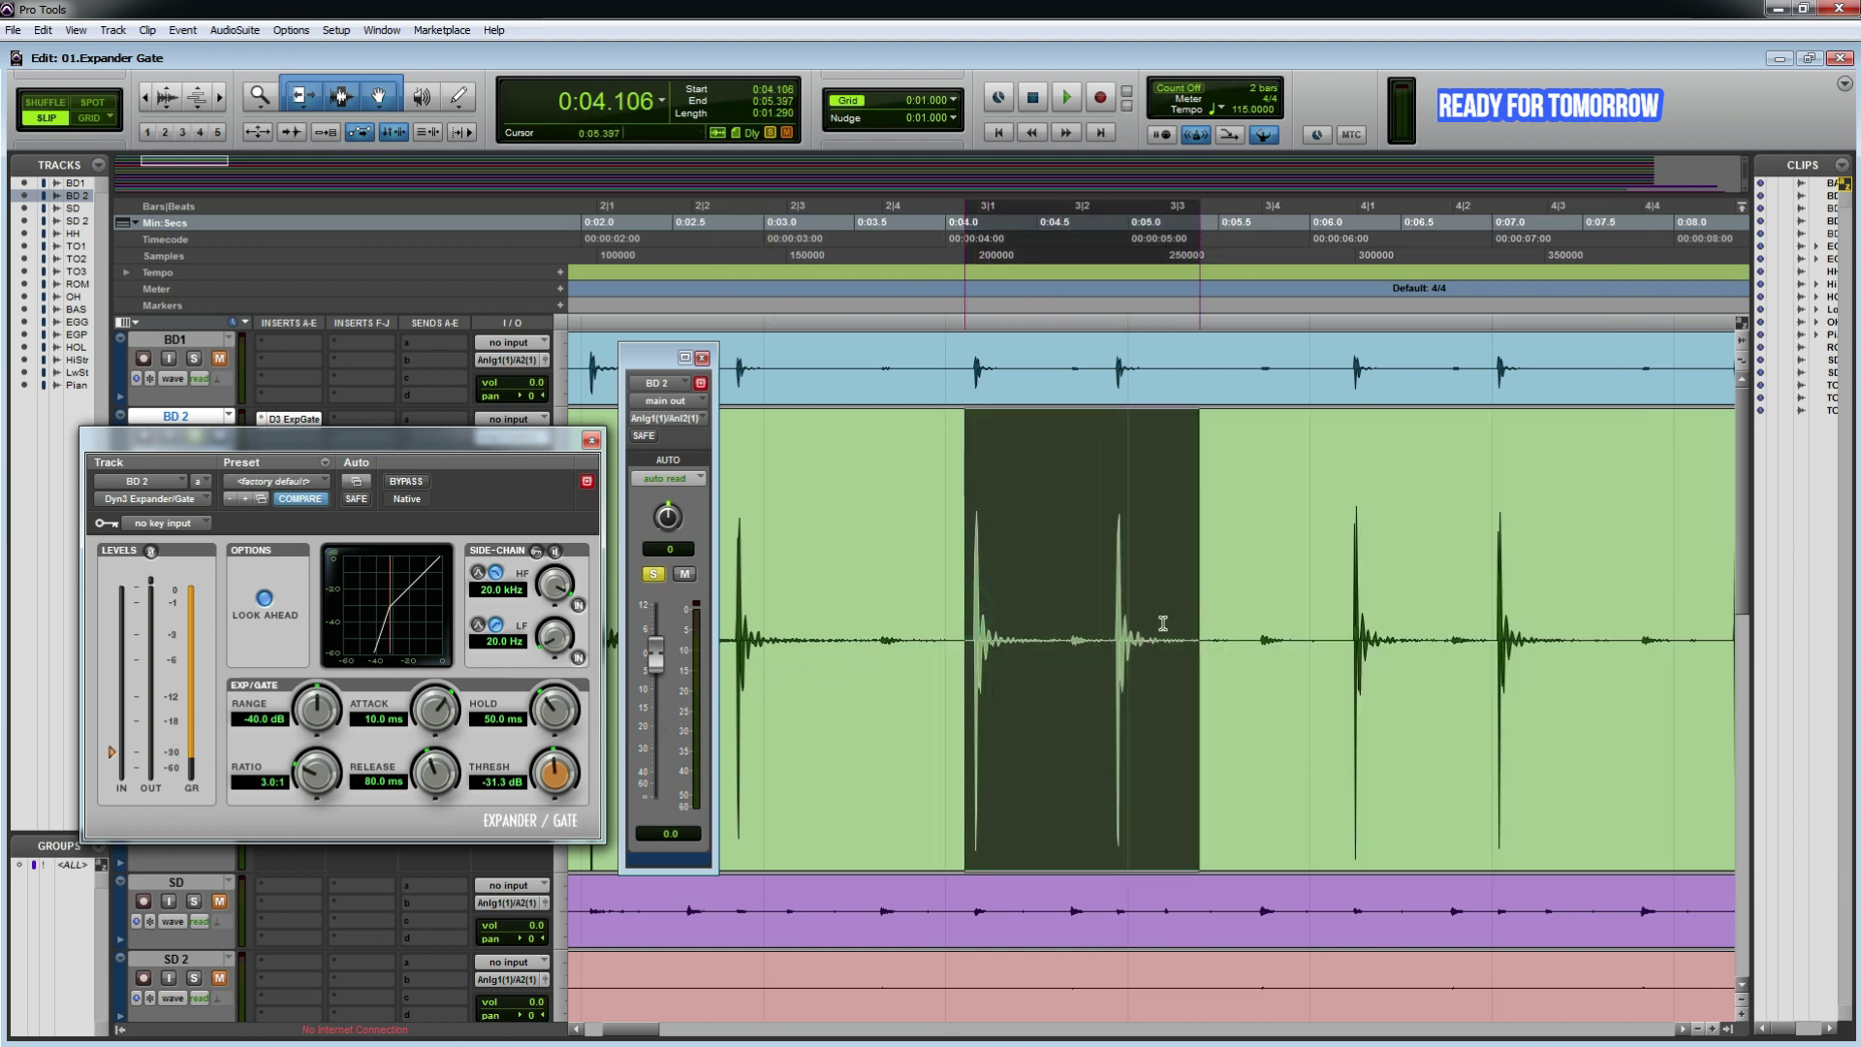
left_click_drag(549, 785, 552, 912)
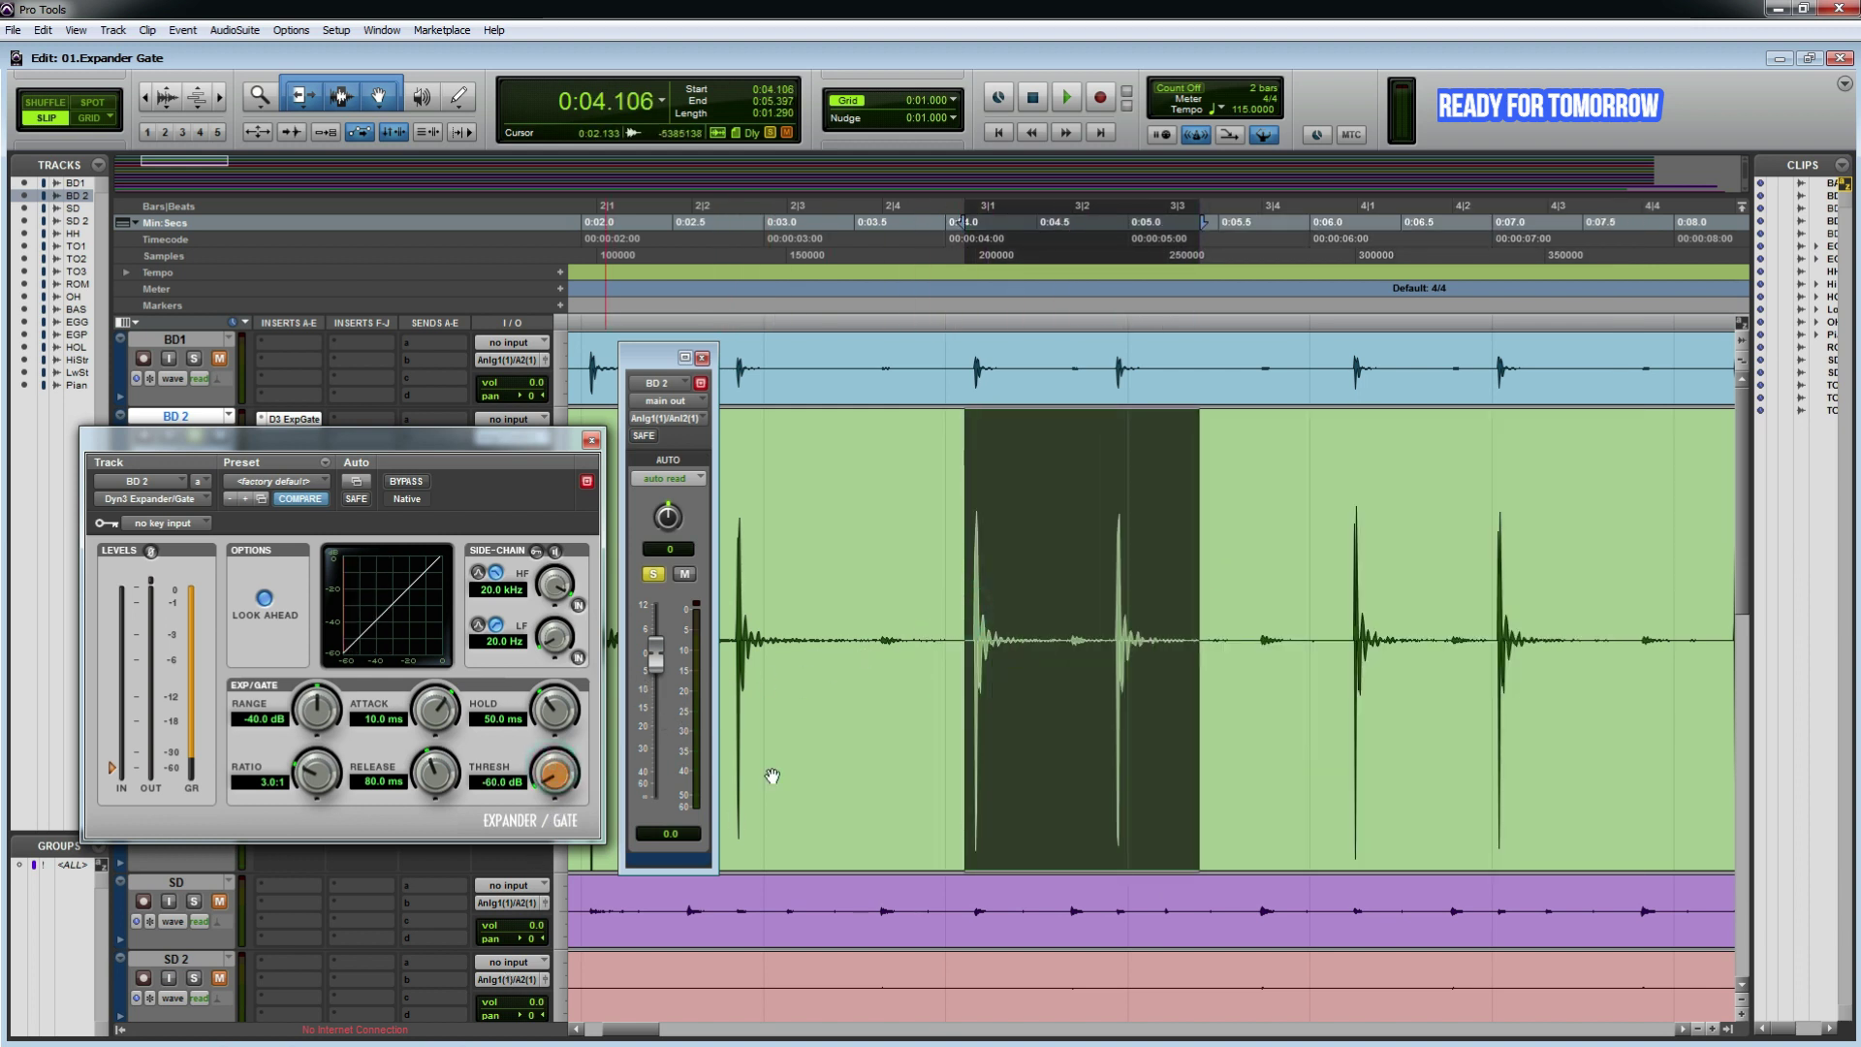
key("space")
Step: Raise the gate's threshold to -35.3 dB and audition it on the BD 2 hits from about 4.106 s onward
left_click_drag(574, 795, 580, 657)
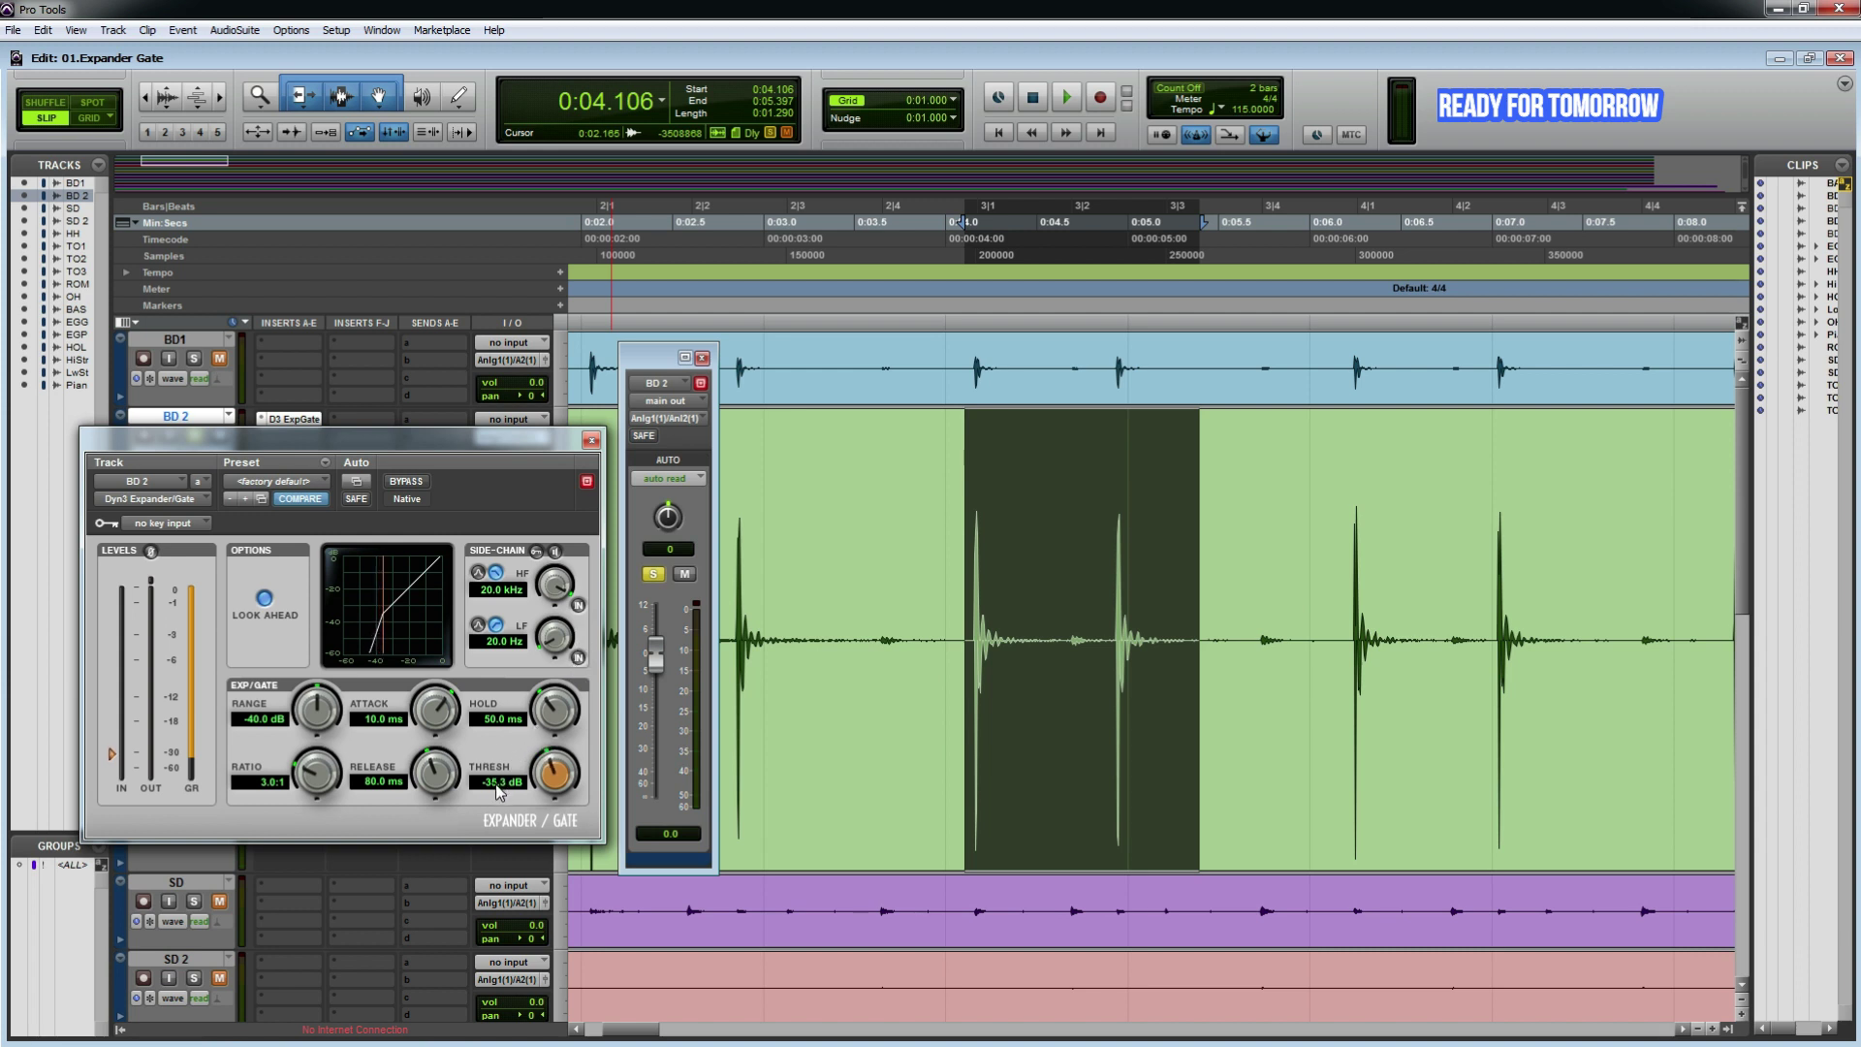
key("space")
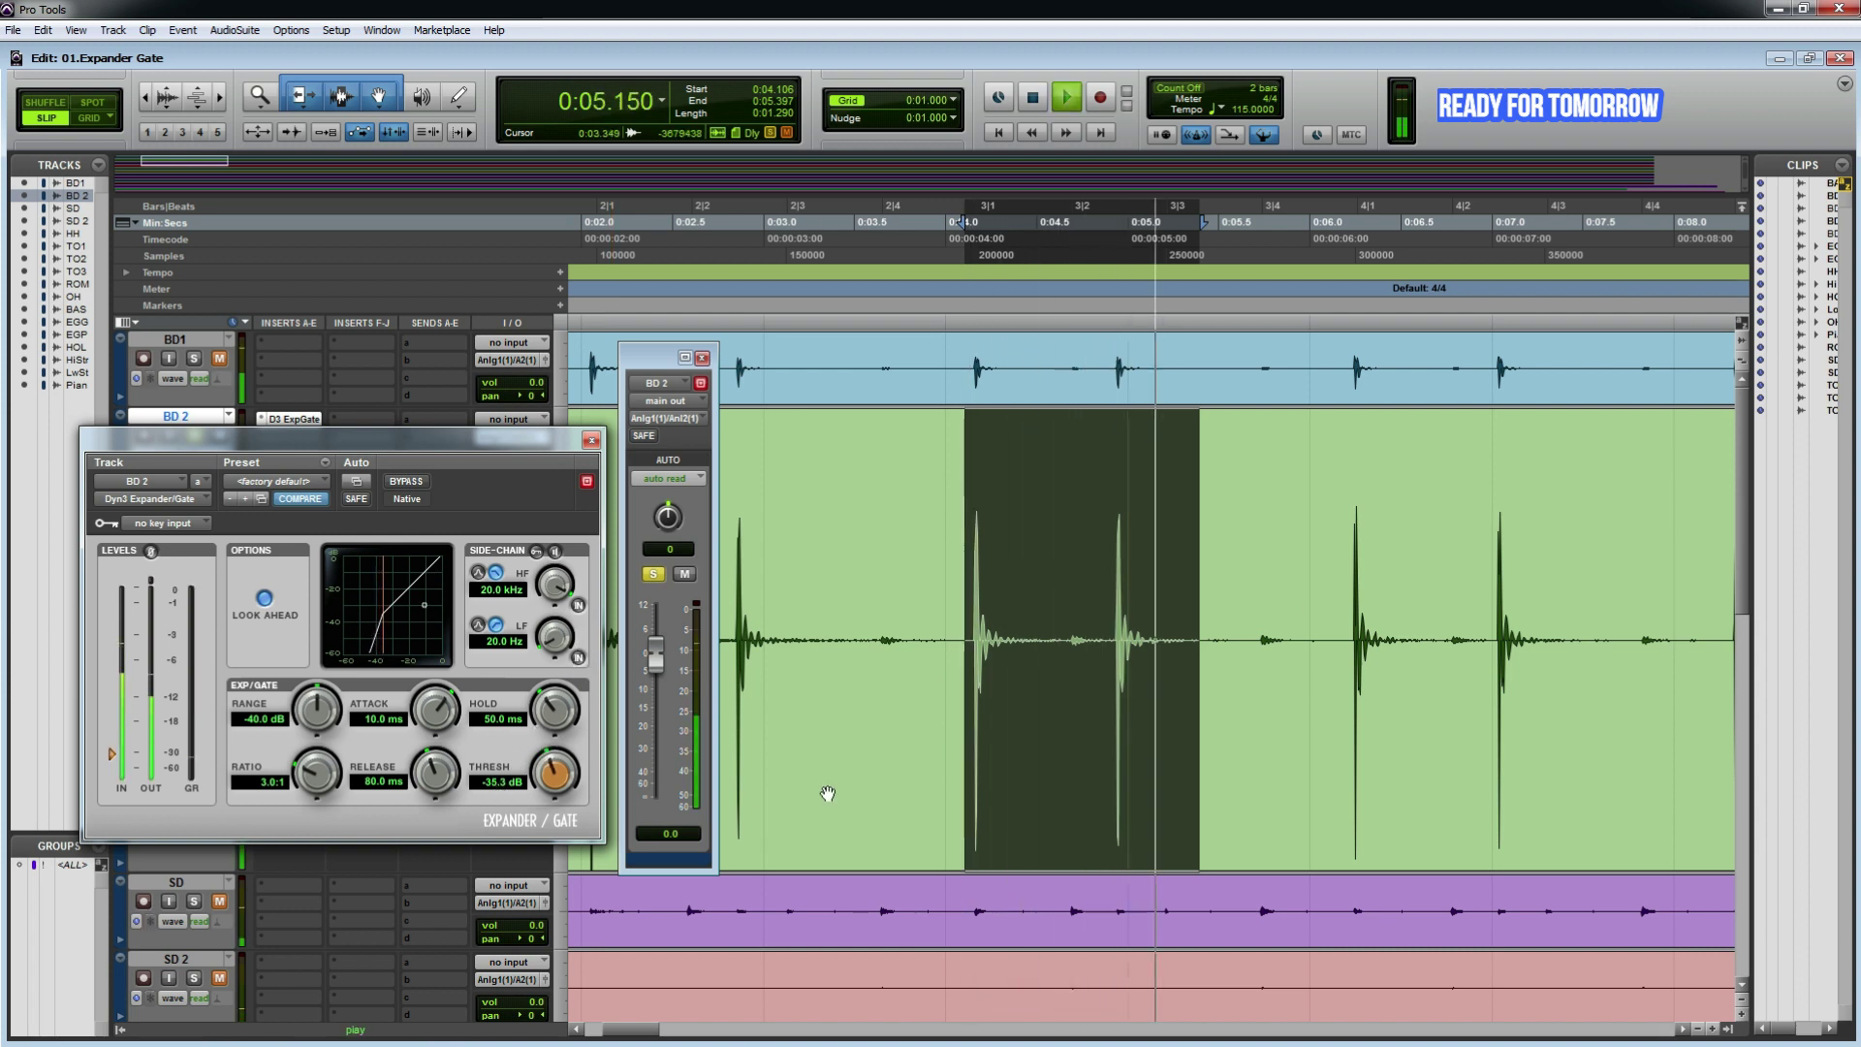
left_click_drag(965, 601, 1683, 650)
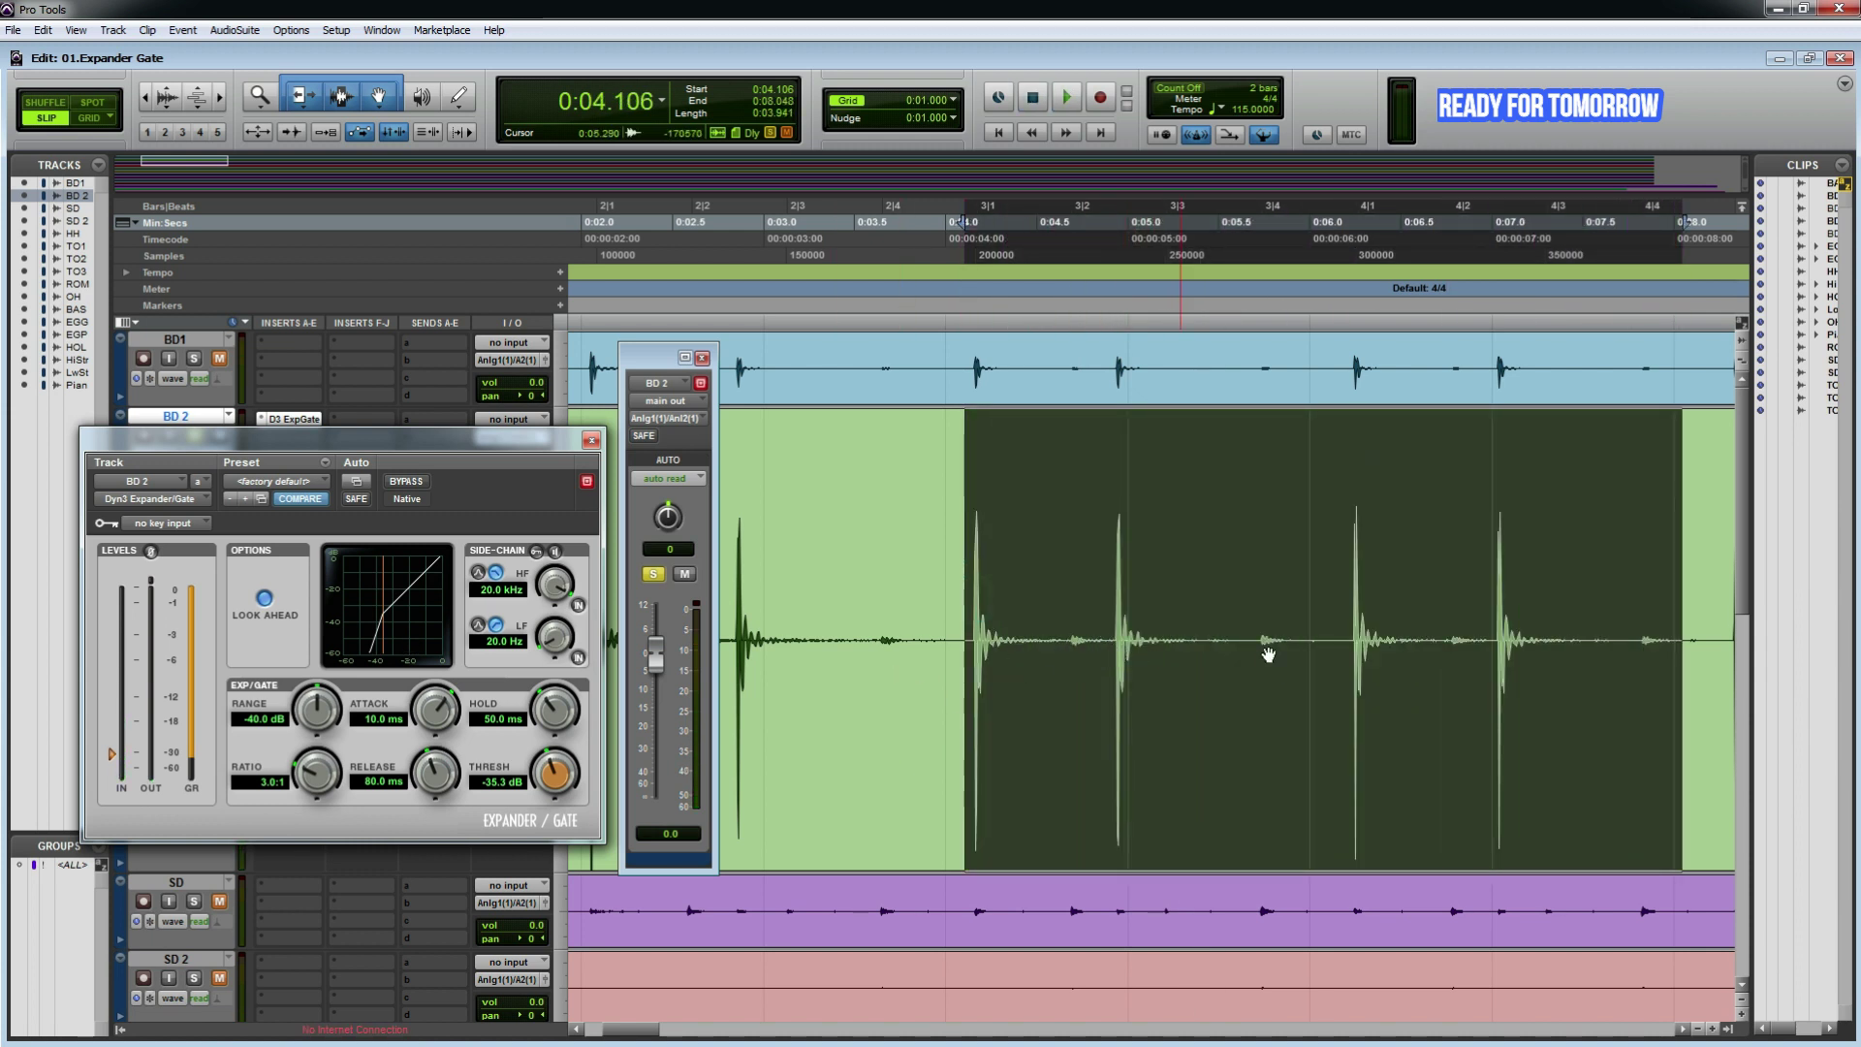
key("space")
Step: Select the two BD 2 hits from about 4.117 to 5.120 s and audition them with different gate attack times
left_click(966, 615)
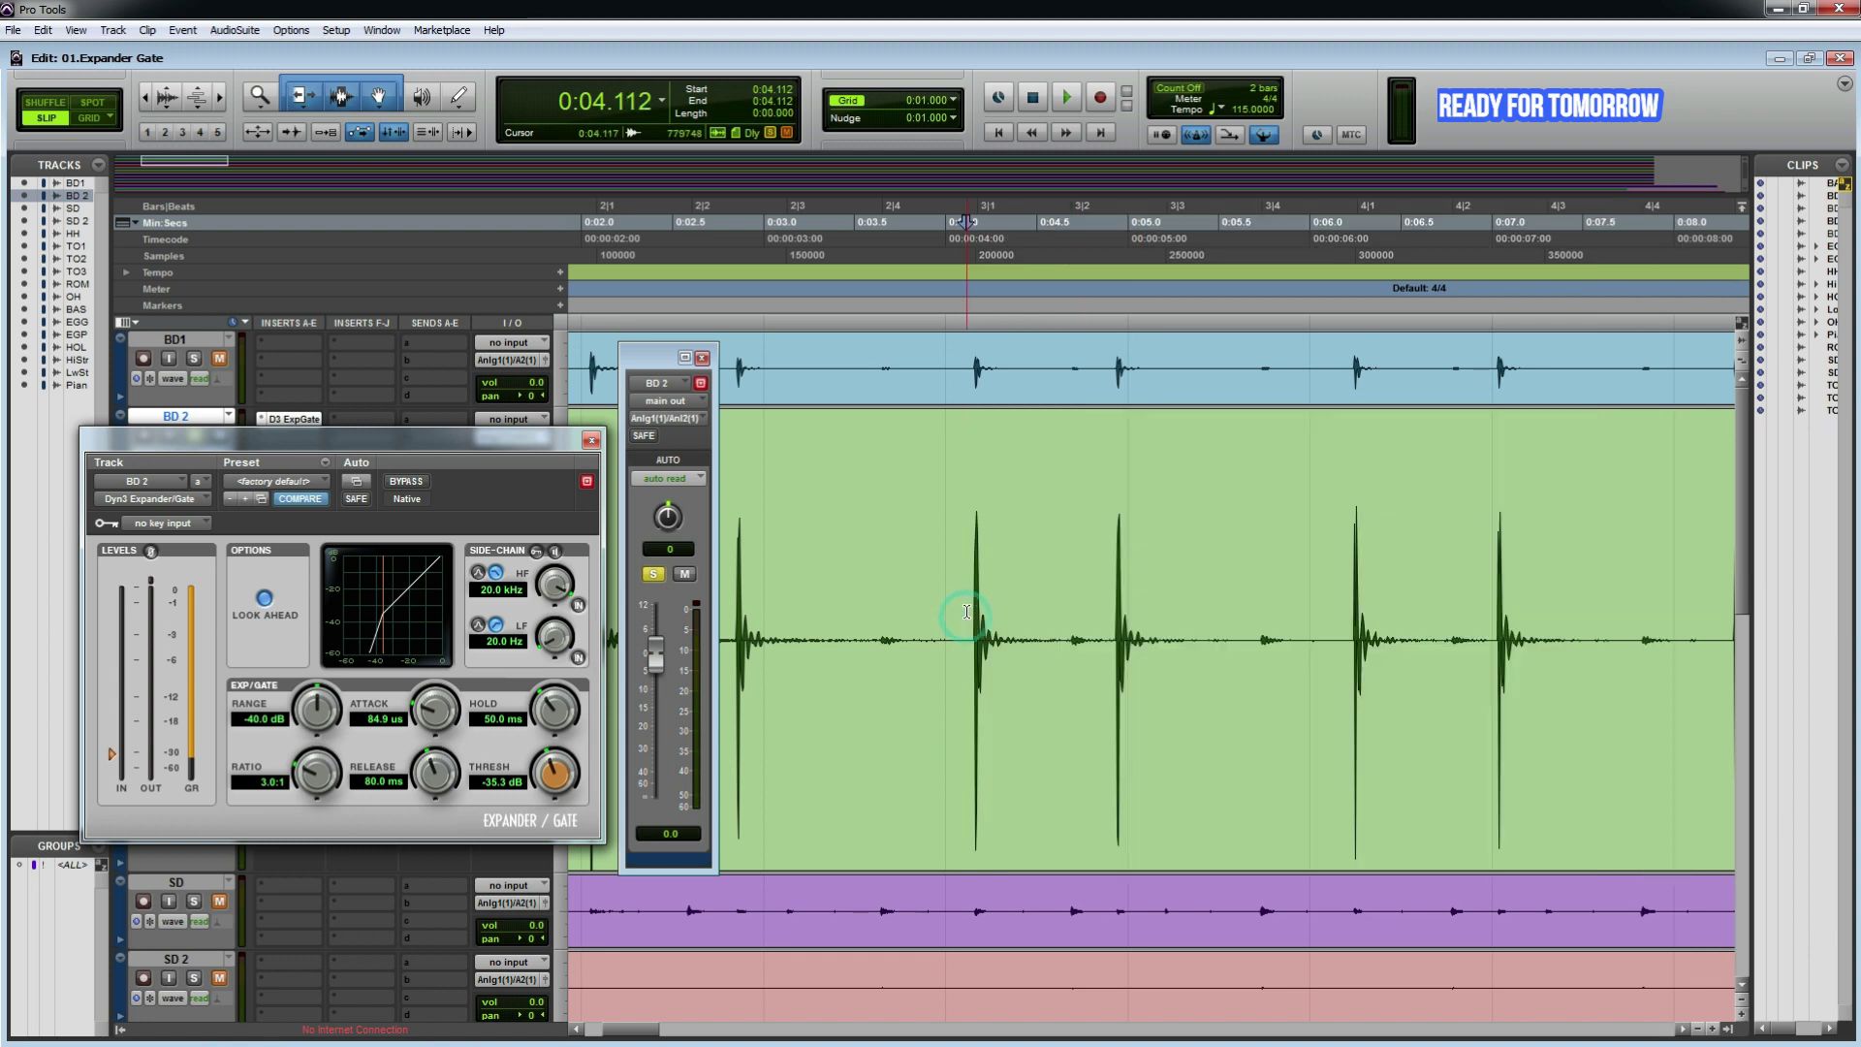
left_click_drag(967, 613, 1150, 616)
scroll(1117, 616, "up", 2)
scroll(1117, 616, "down", 2)
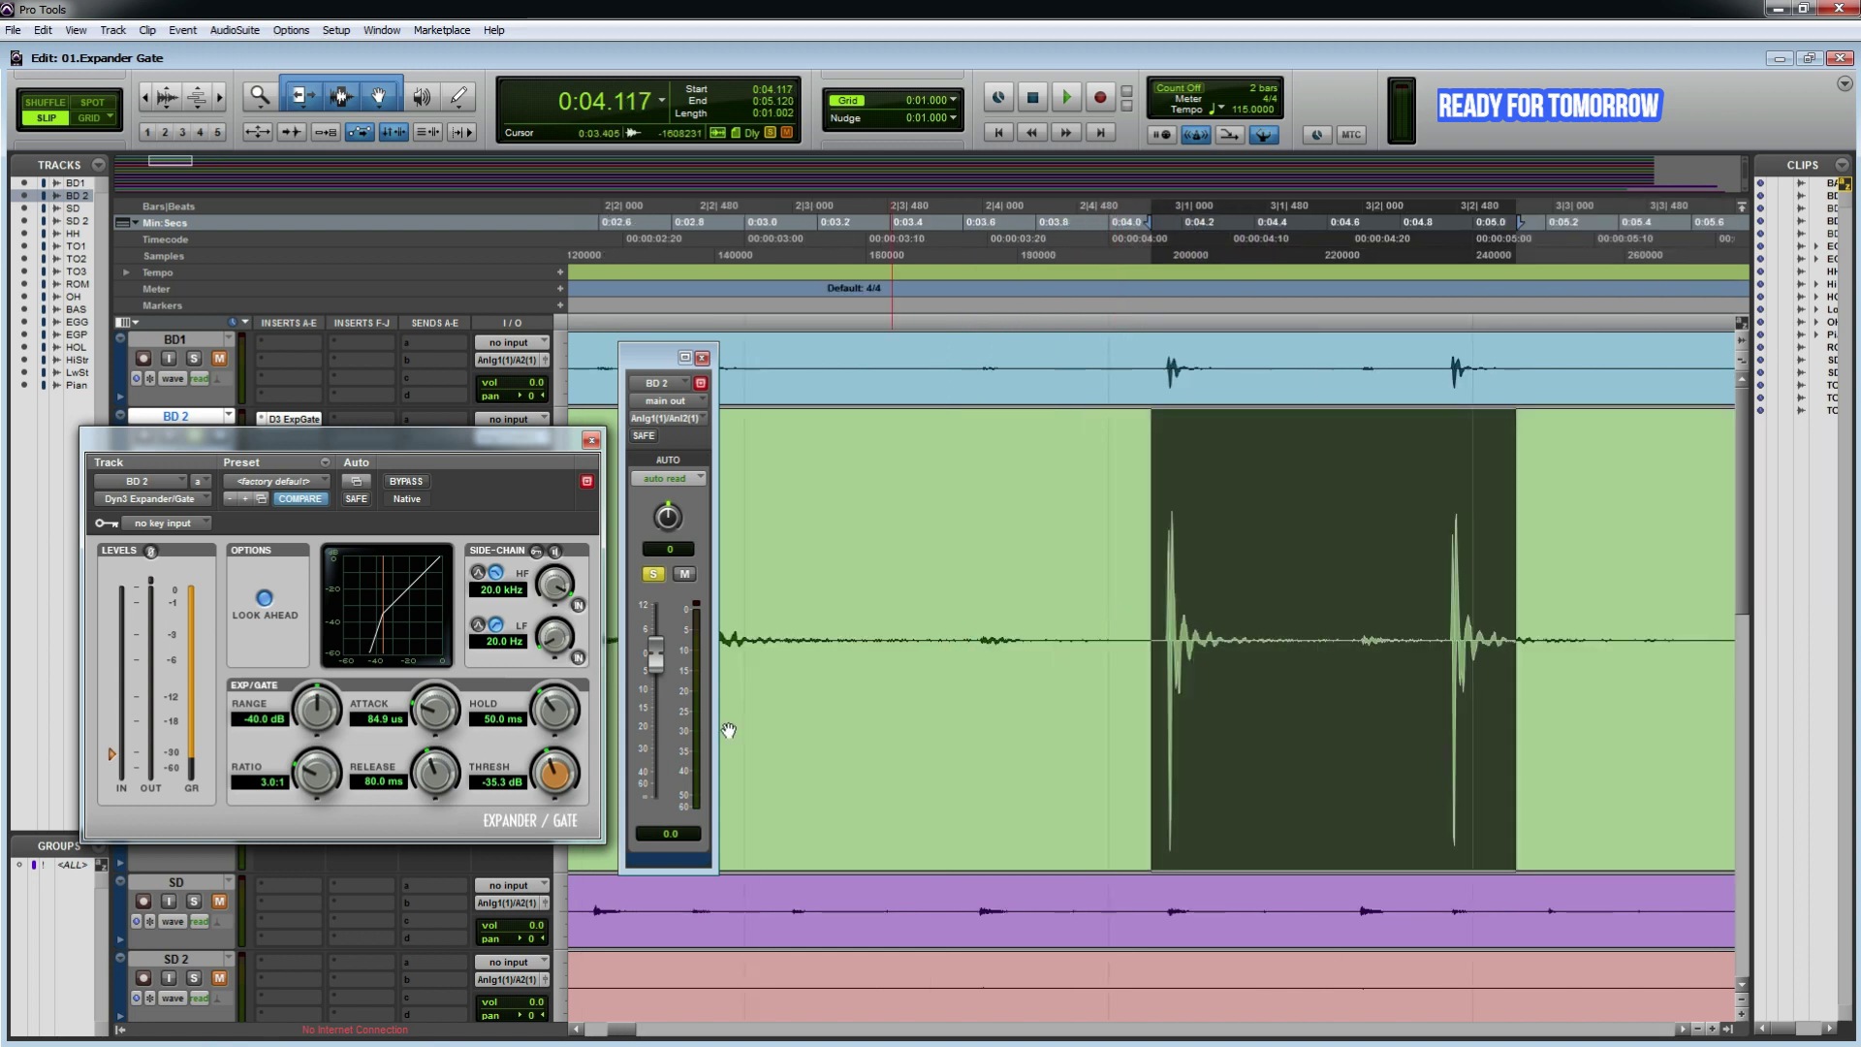
left_click_drag(441, 742, 438, 739)
key("space")
left_click_drag(439, 711, 431, 703)
key("space")
Step: Set the gate's attack to 27.3 ms and play the kick hits on BD 2 to hear the slower opening
left_click_drag(455, 597, 466, 569)
key("space")
key("space")
mouse_move(433, 712)
left_mouse_down()
mouse_move(452, 676)
mouse_move(432, 752)
mouse_move(436, 737)
left_mouse_up()
key("space")
key("space")
left_click(1162, 621)
key("space")
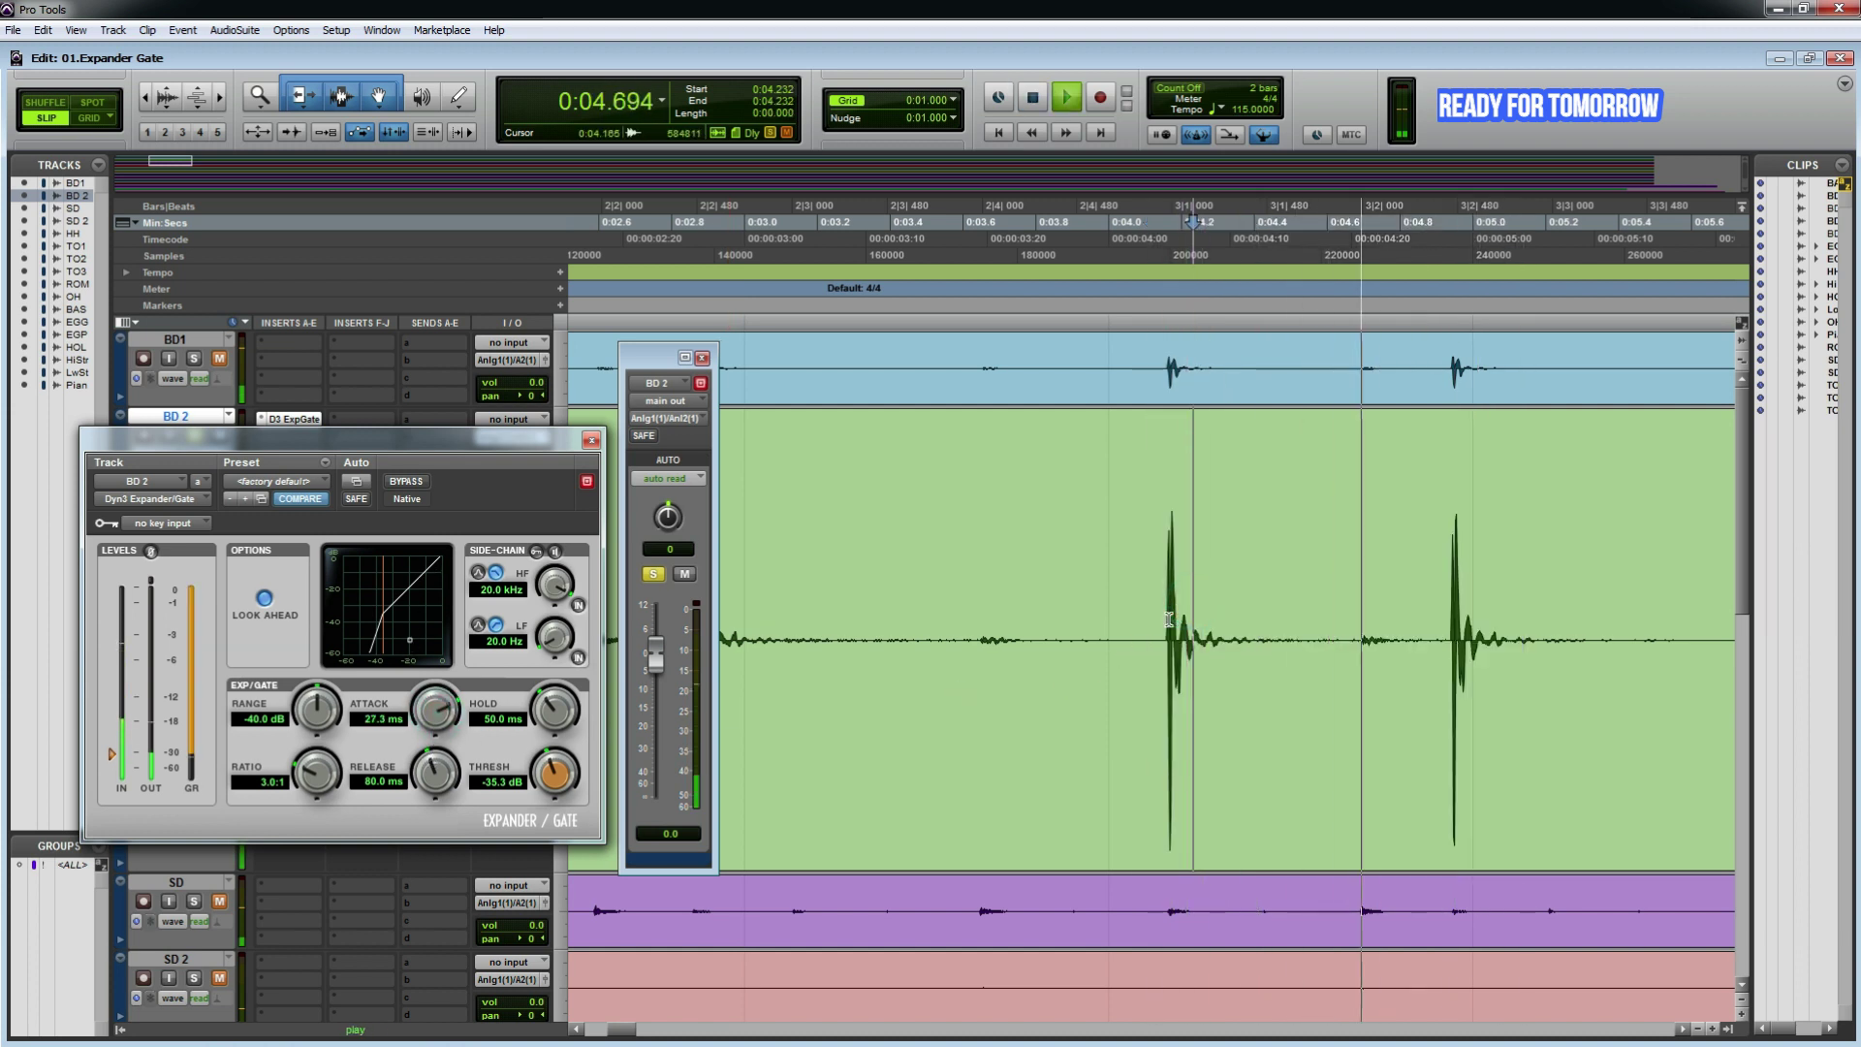
key("space")
Step: Split the BD 2 clip at about 4.159 s, just before the kick hit's transient
left_click(1167, 625)
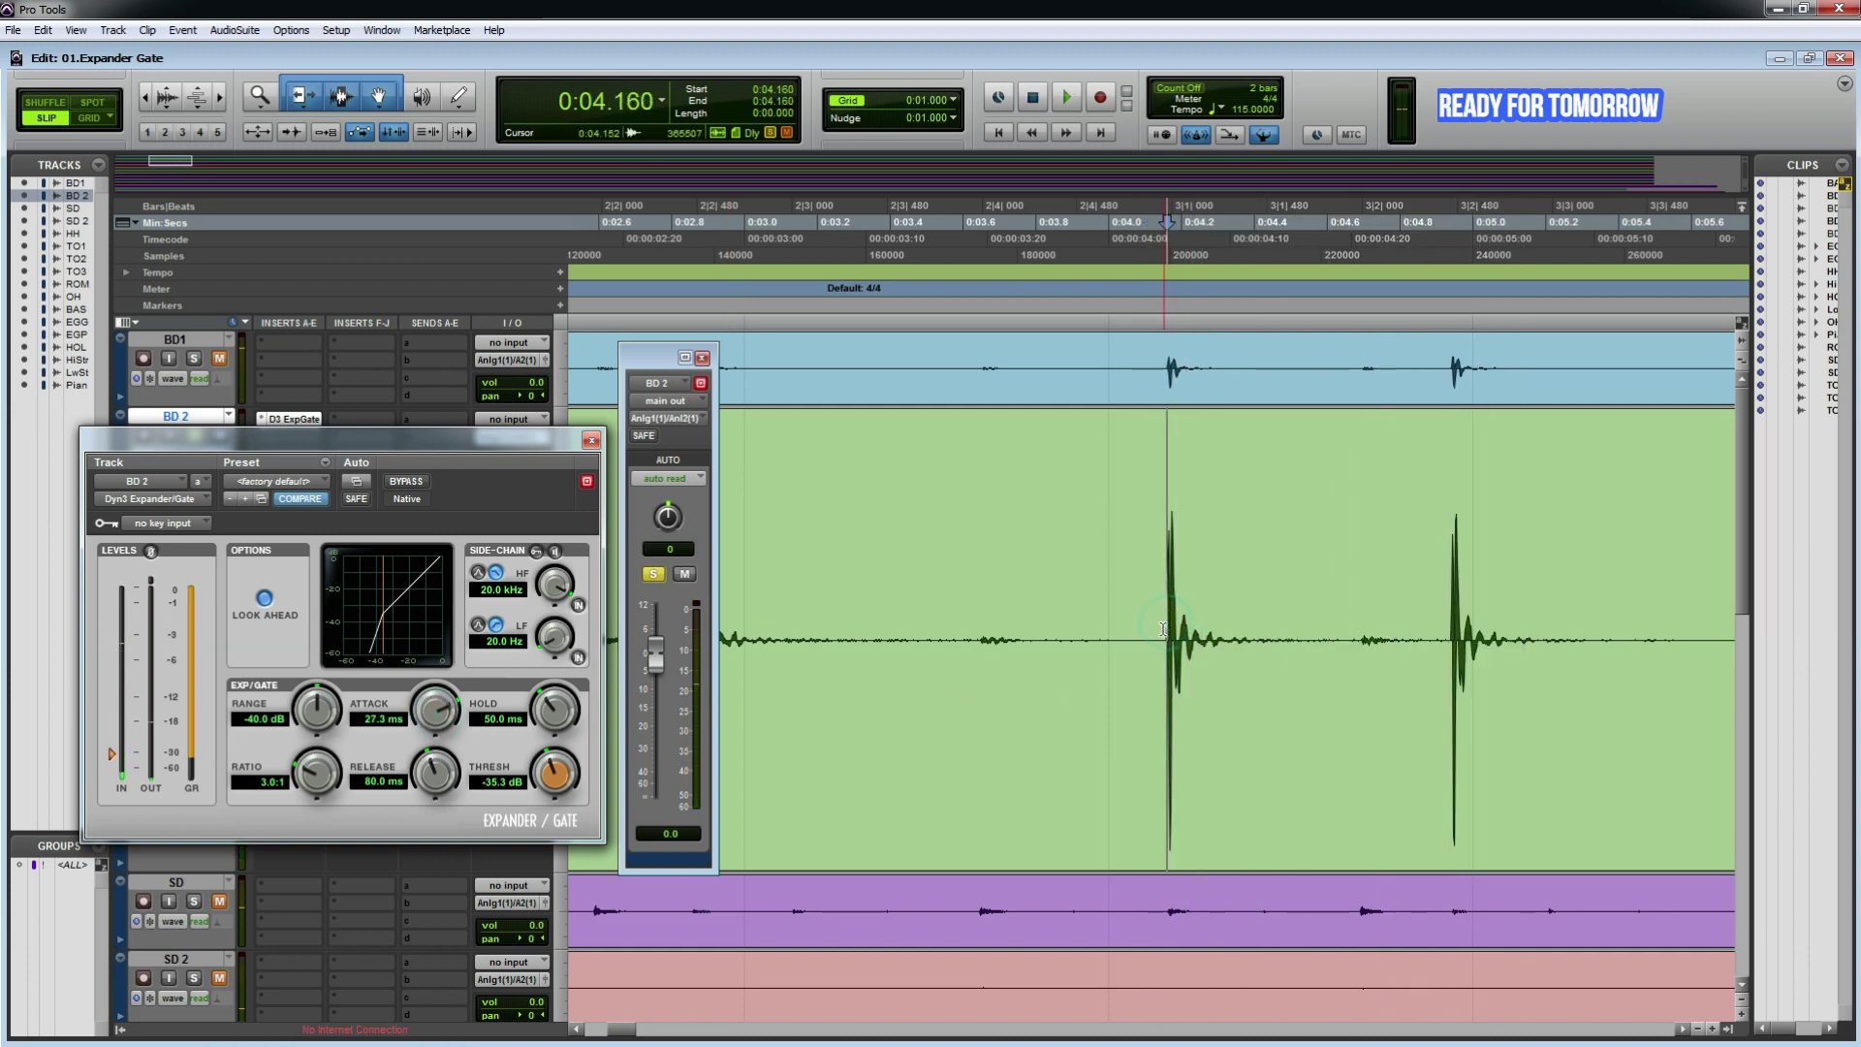
left_click(1164, 626)
key("ctrl+bracketright")
key("ctrl+bracketright")
key("ctrl+bracketright")
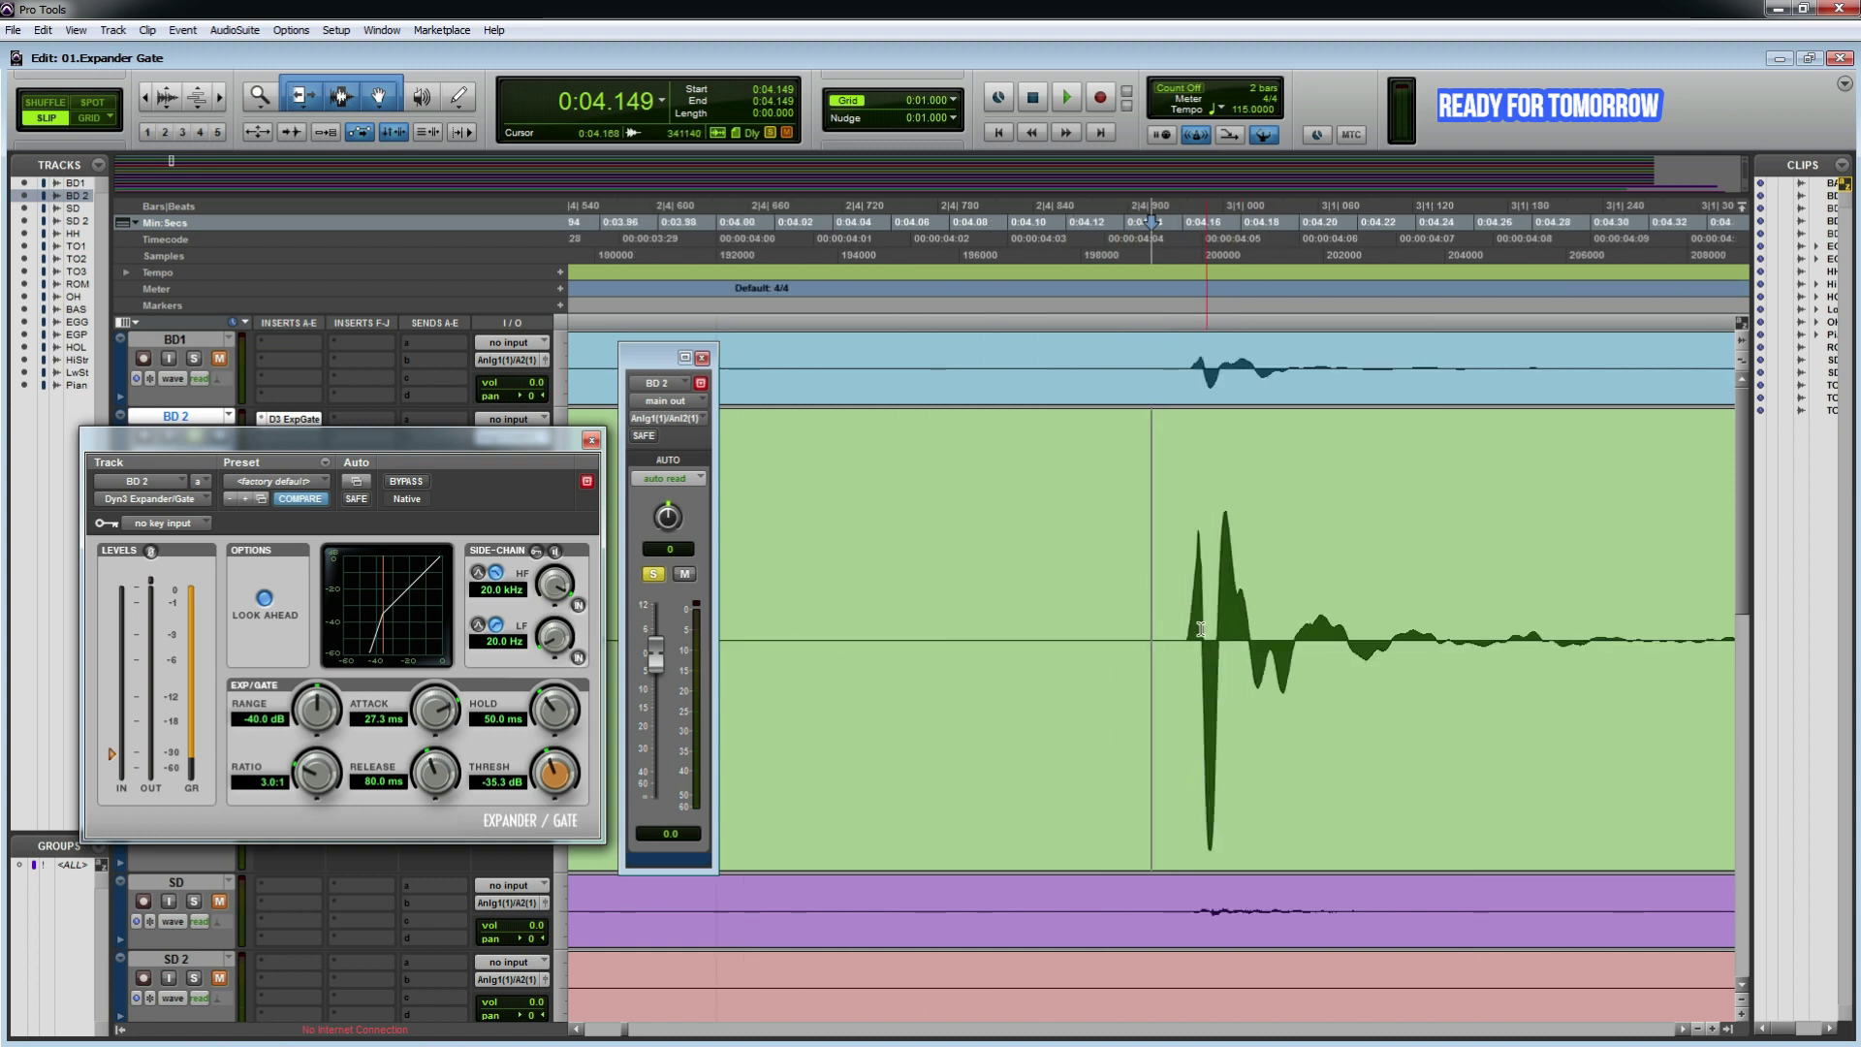
left_click(1181, 627)
key("ctrl+e")
Step: Add a fade-in of about 0.048 s across the kick transient on BD 2 and play the hit
left_click(1243, 618)
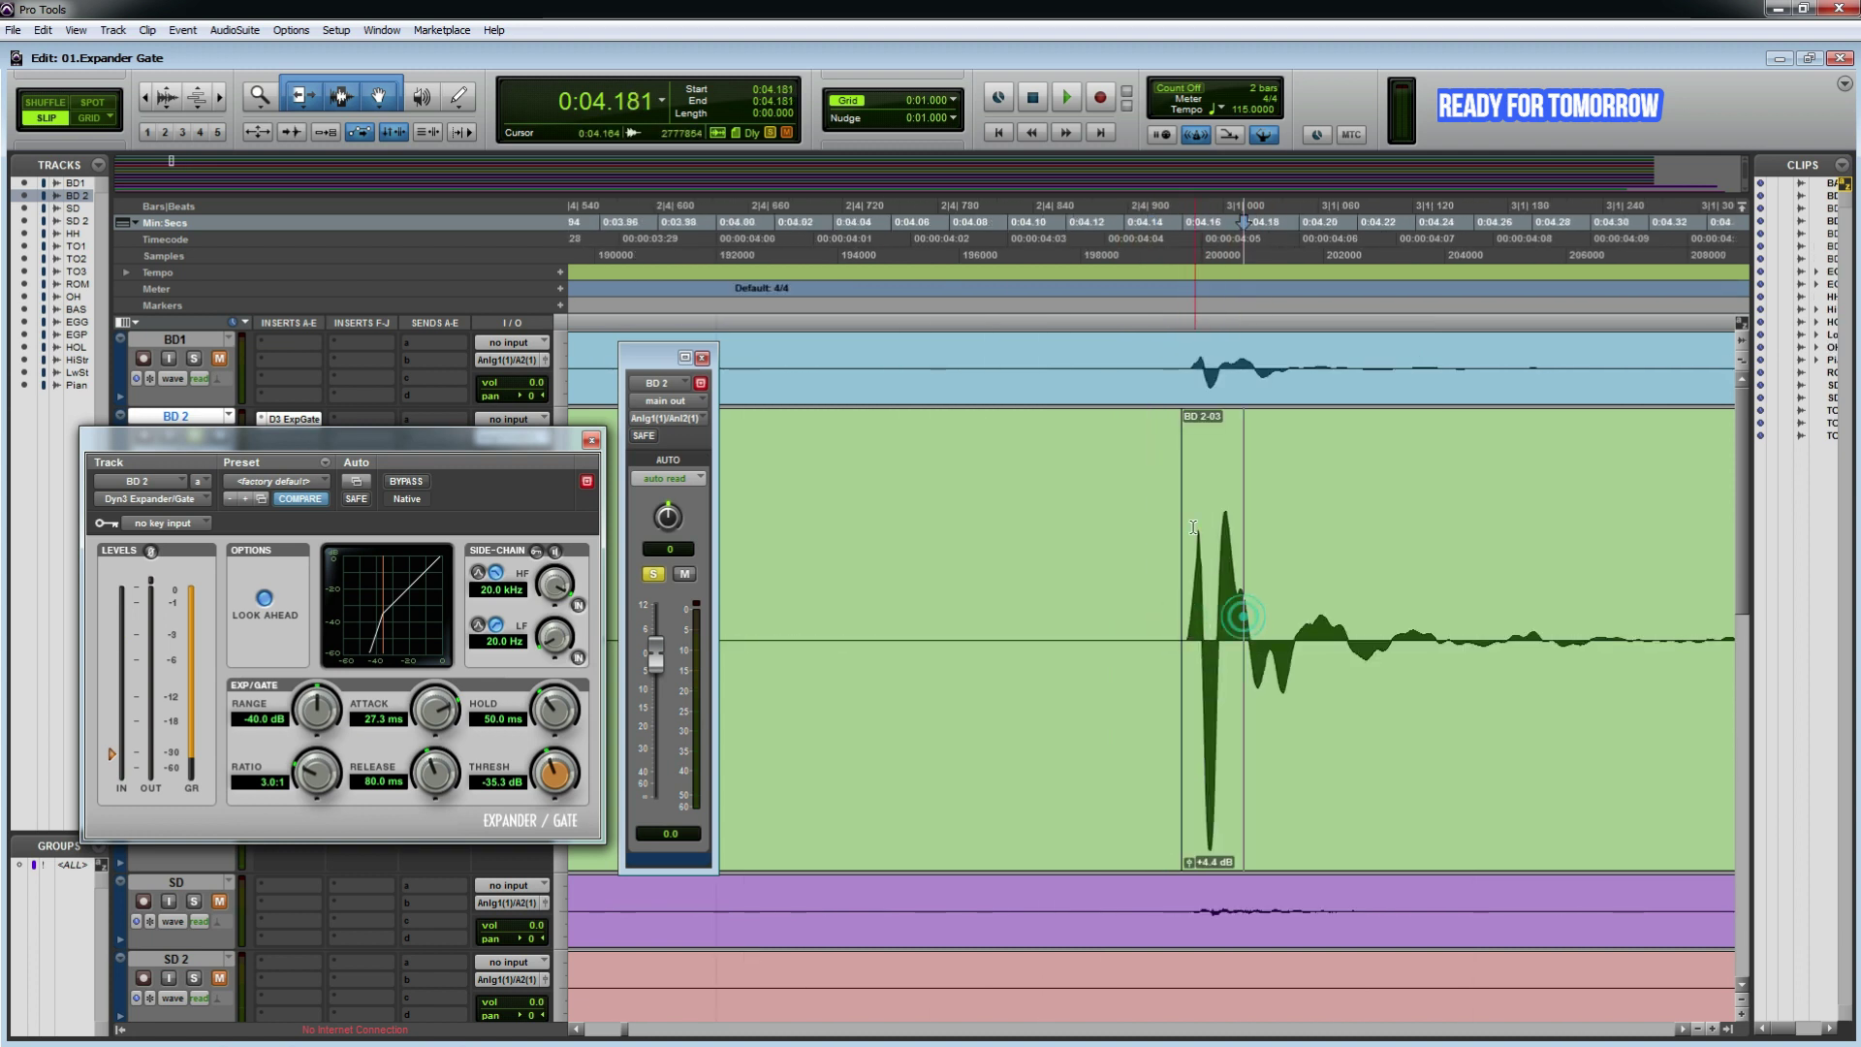
left_click(1205, 457)
left_click_drag(1193, 424, 1332, 607)
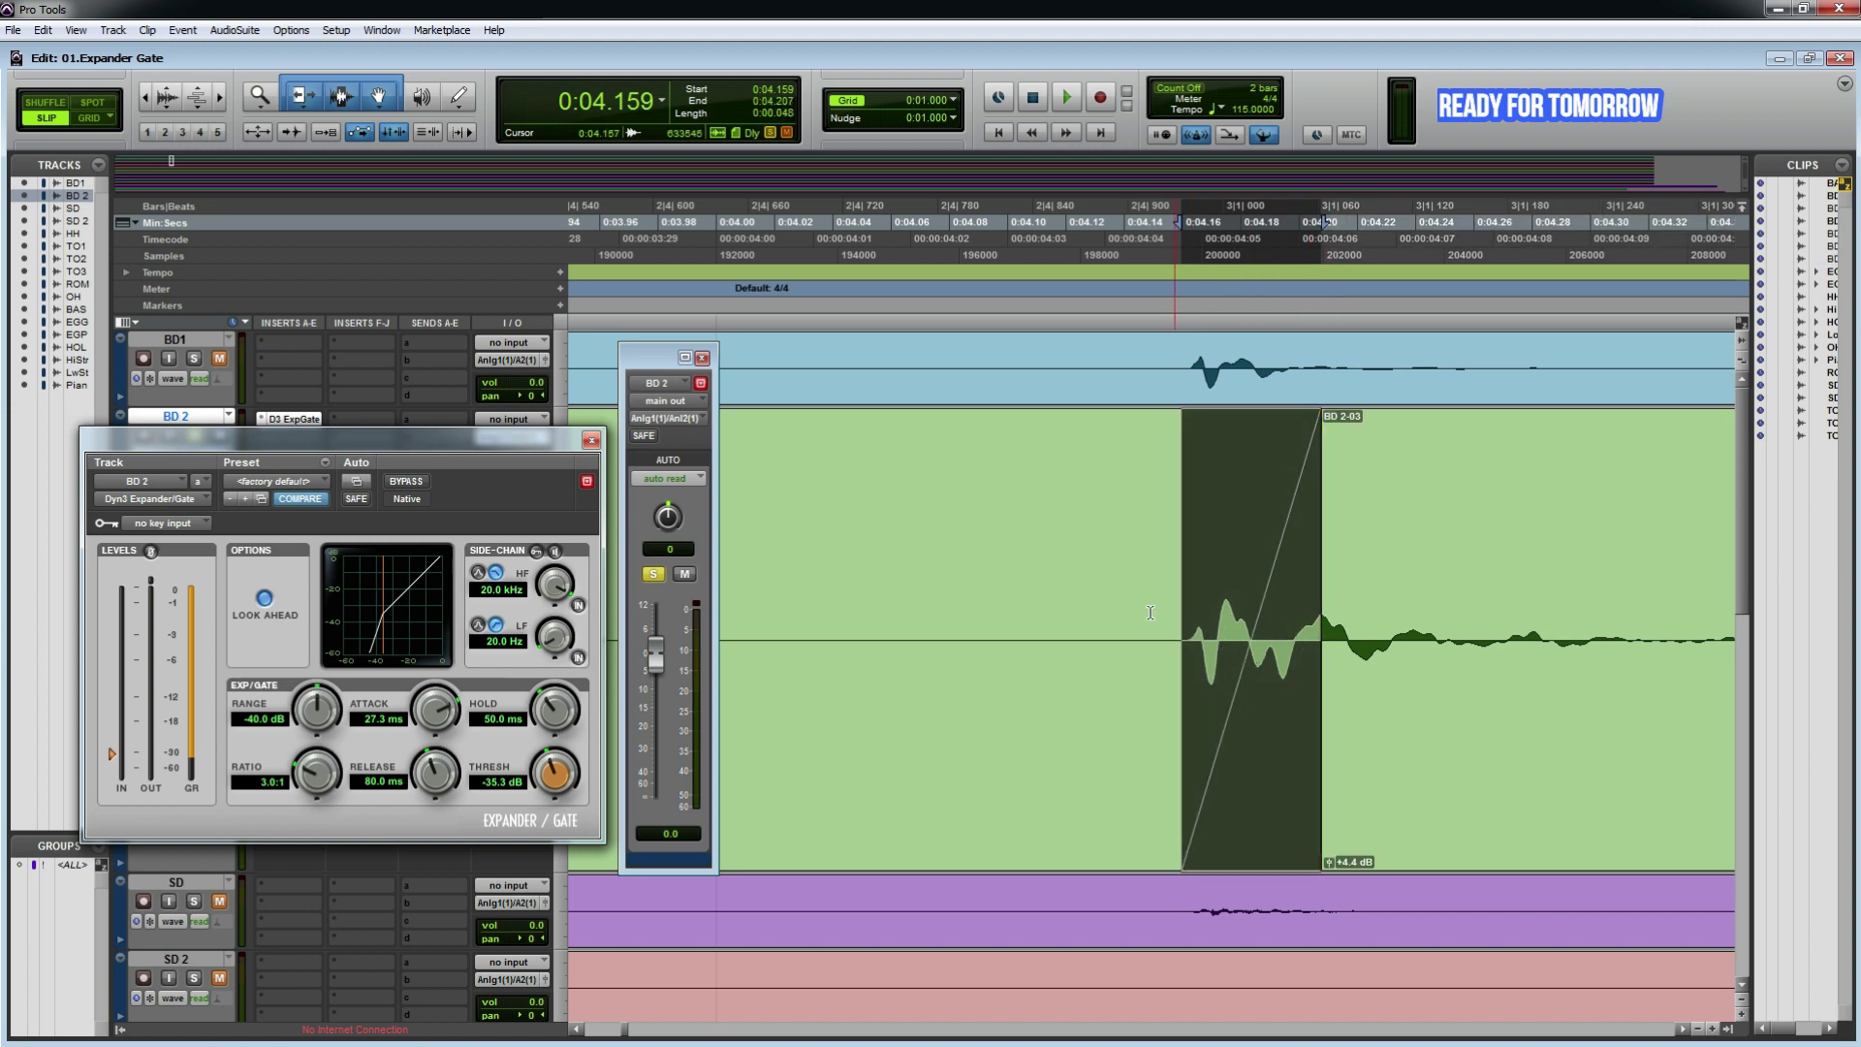
left_click(1117, 606)
key("space")
key("space")
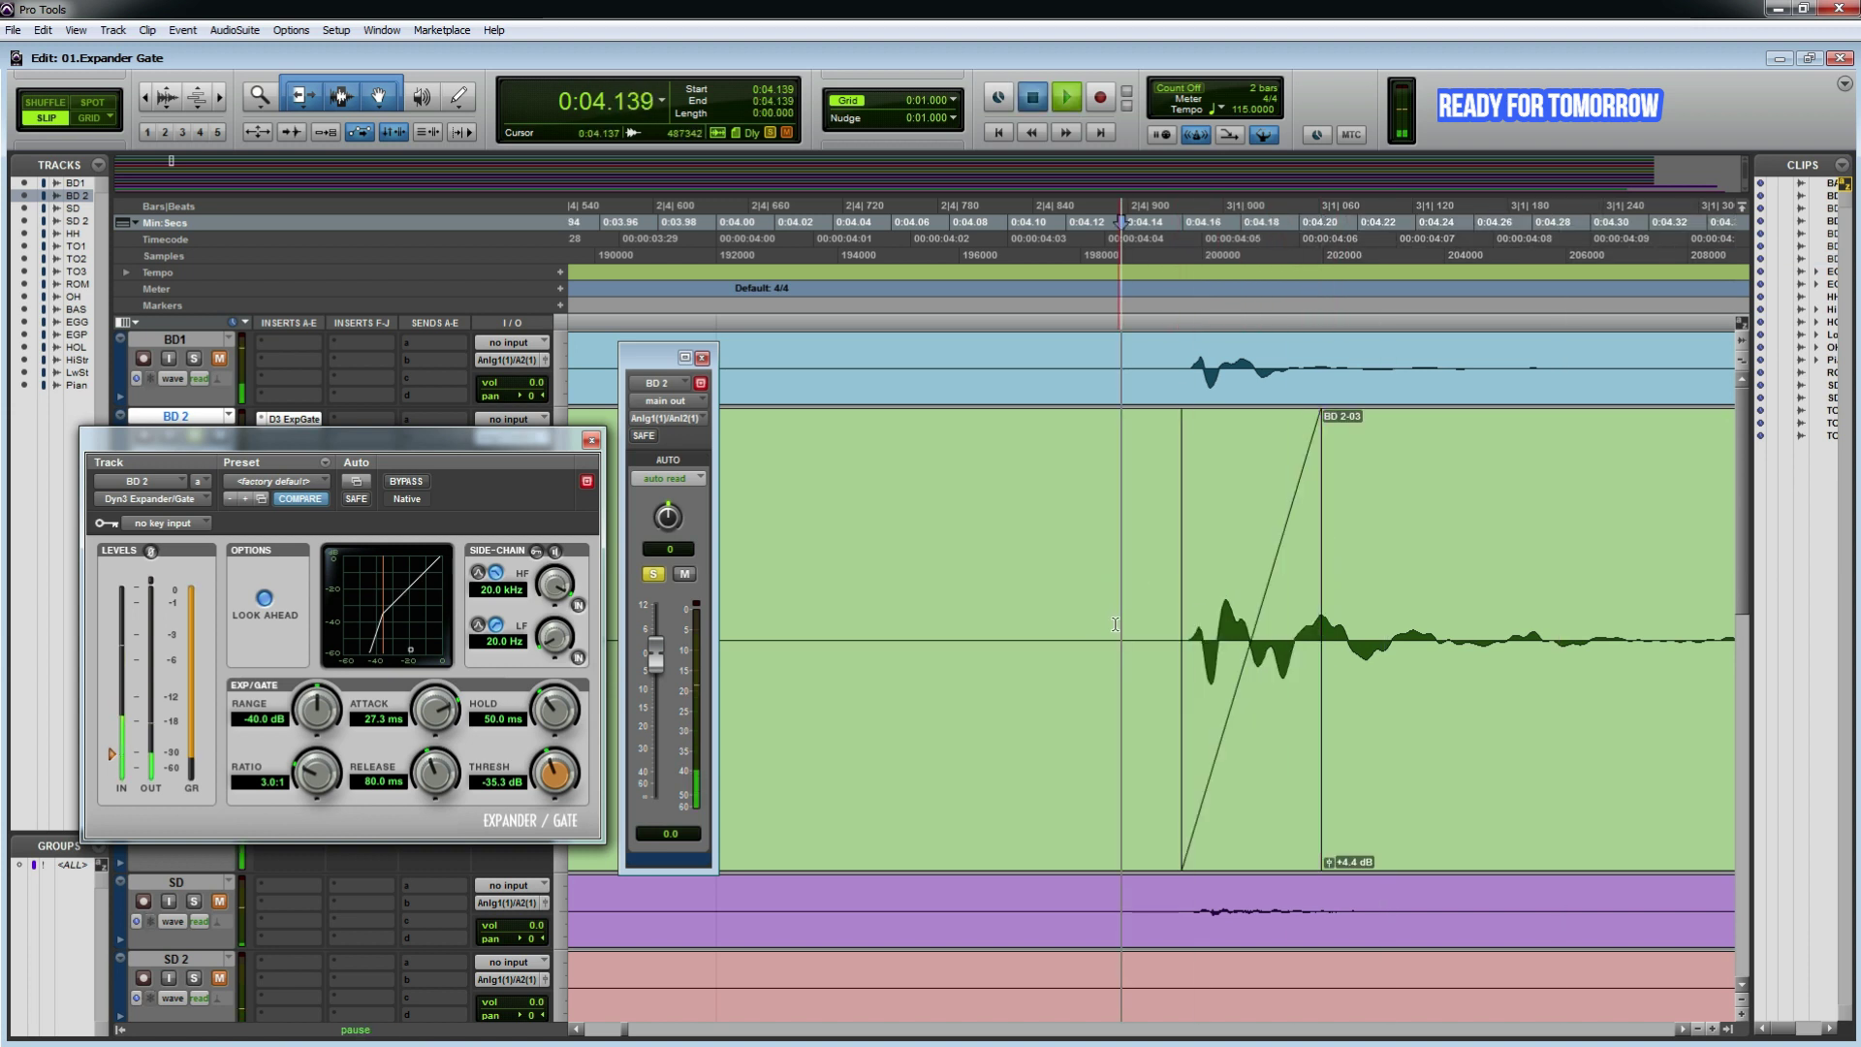
key("space")
Step: Undo the fade-in and the clip split on BD 2, and place the edit cursor just before the hit
key("ctrl+z")
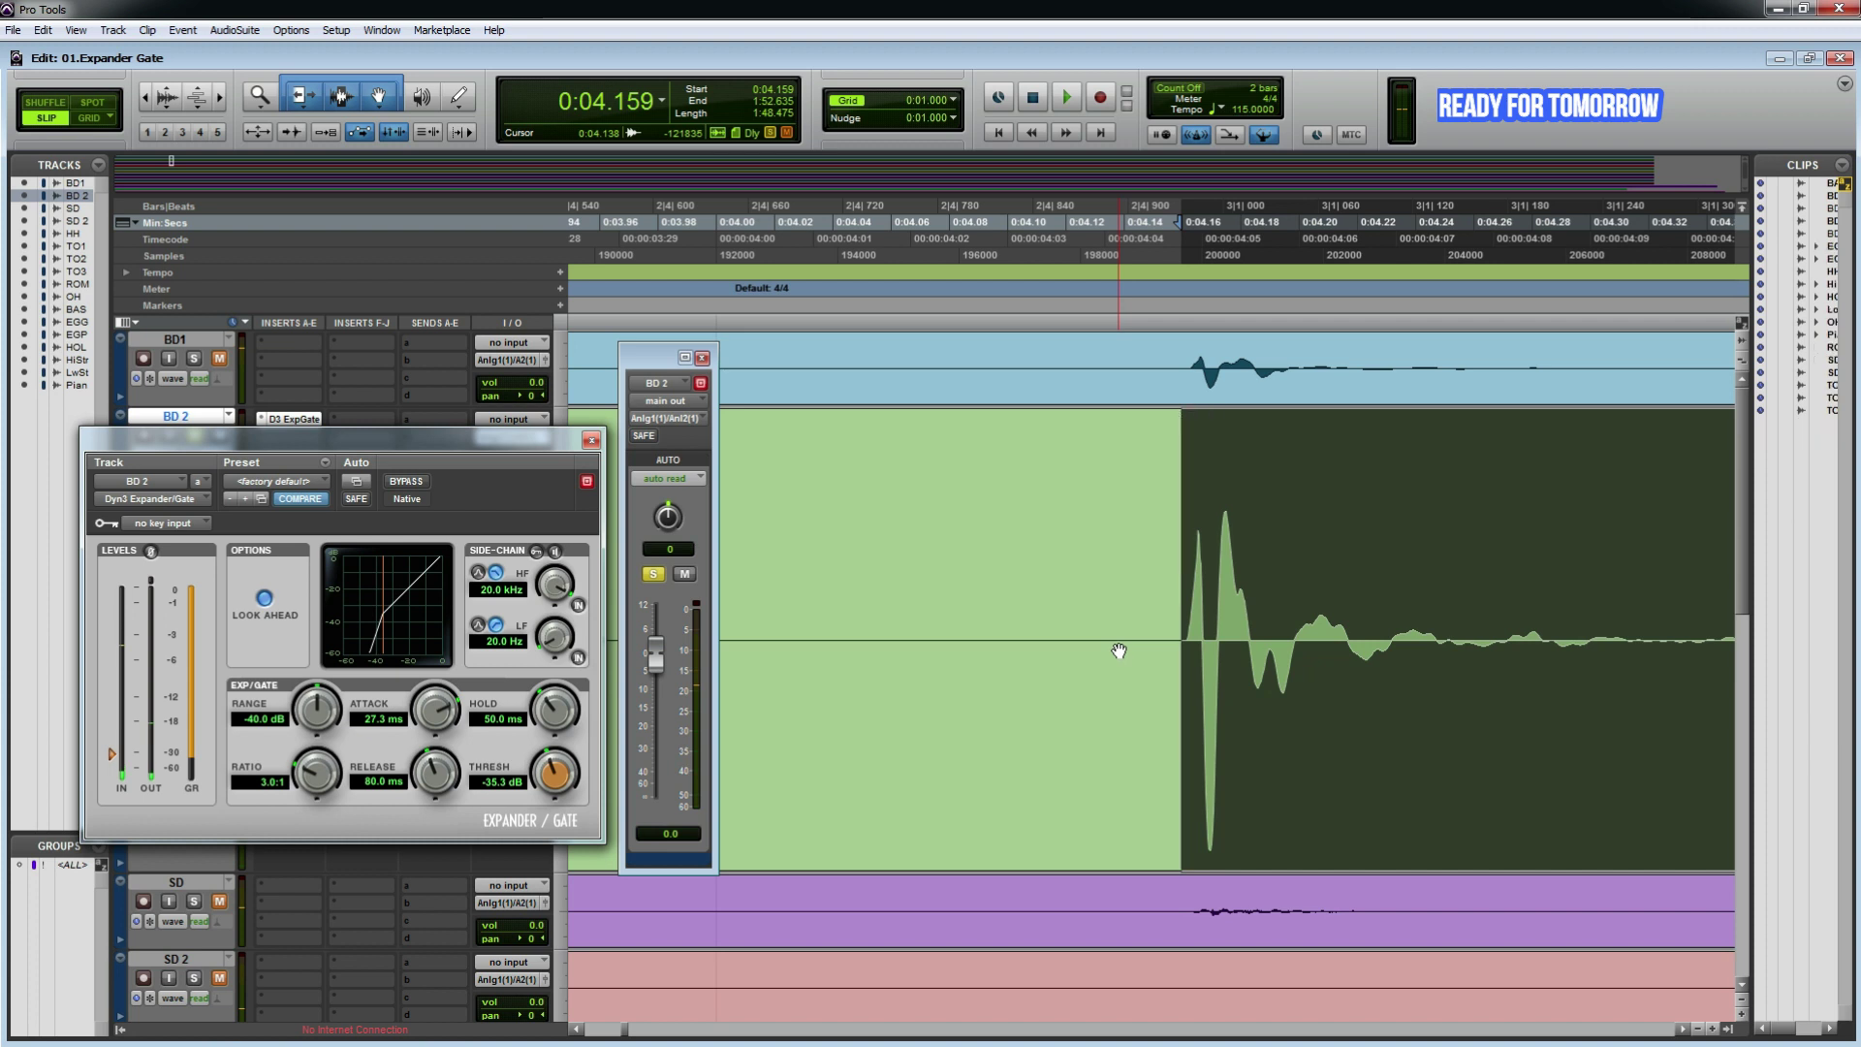
key("ctrl+bracketleft")
left_click(1140, 620)
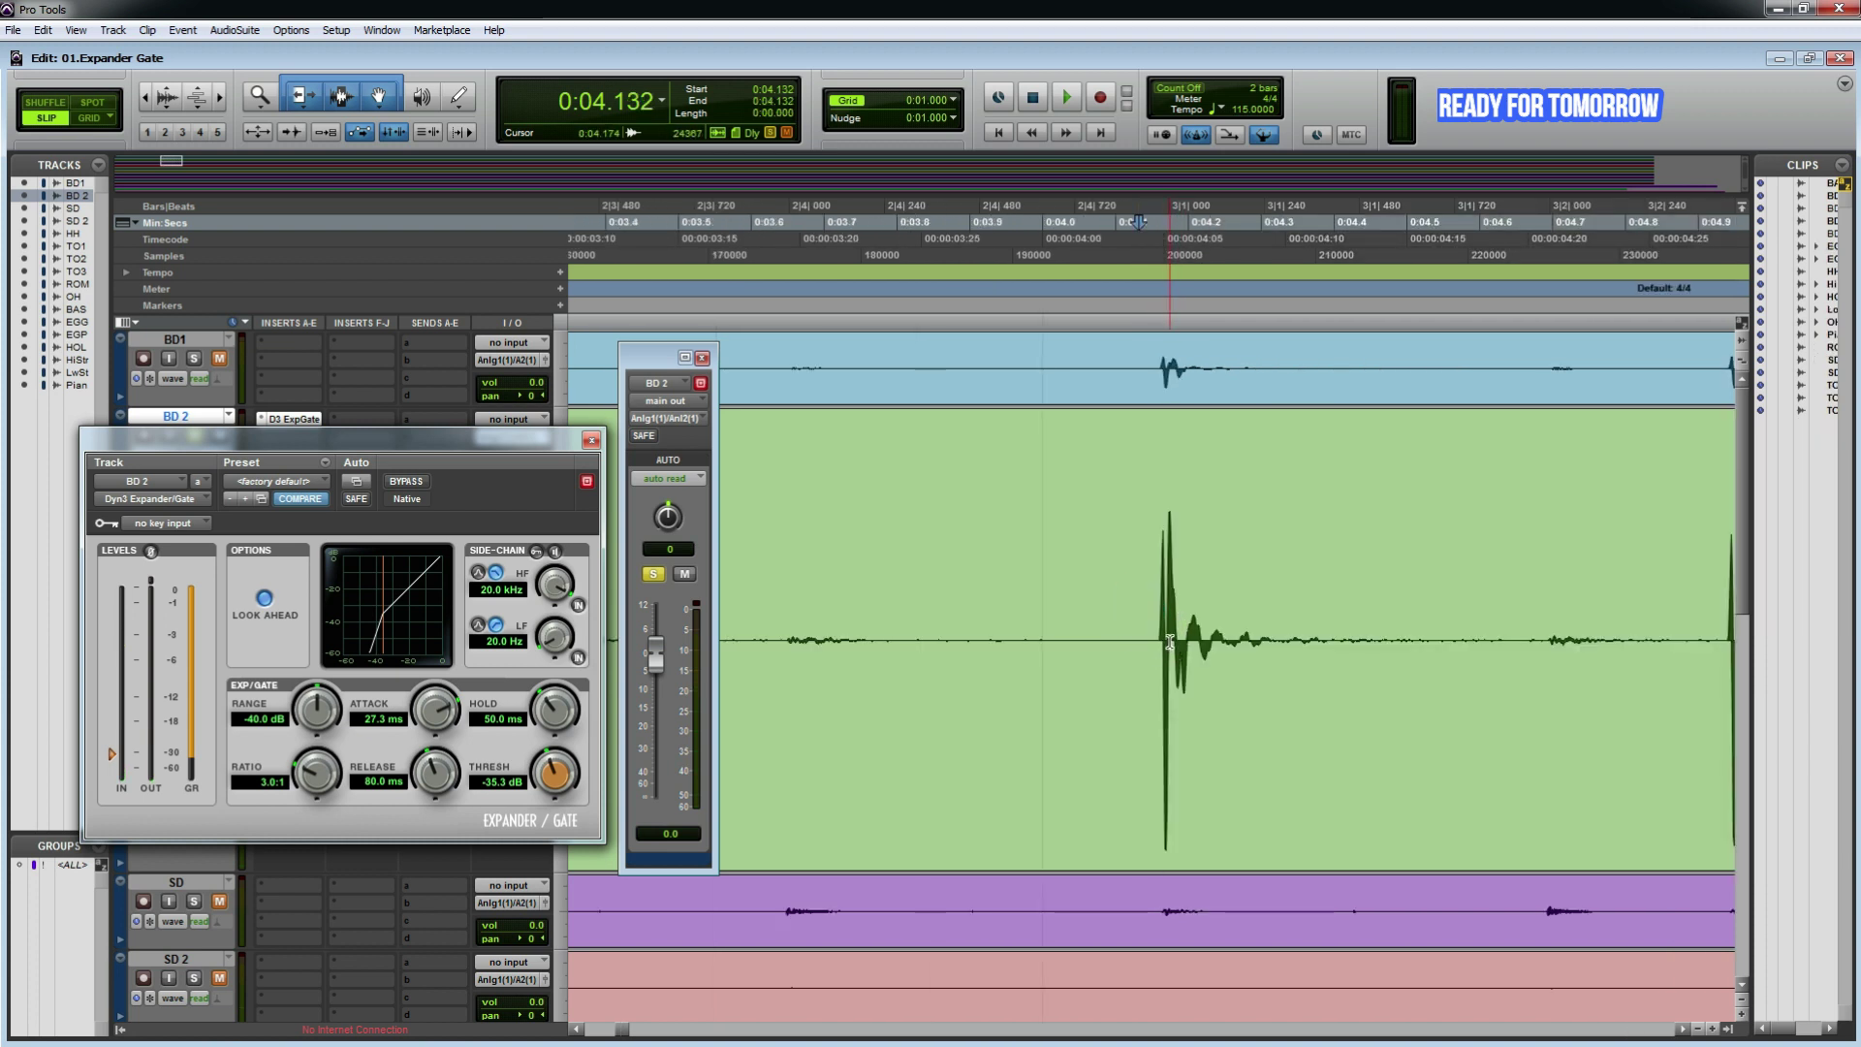
Step: Set the gate's attack to 10.0 us and play BD 2 from about 4.145 s to hear the full transient
left_click_drag(435, 710, 474, 1020)
left_click(1148, 582)
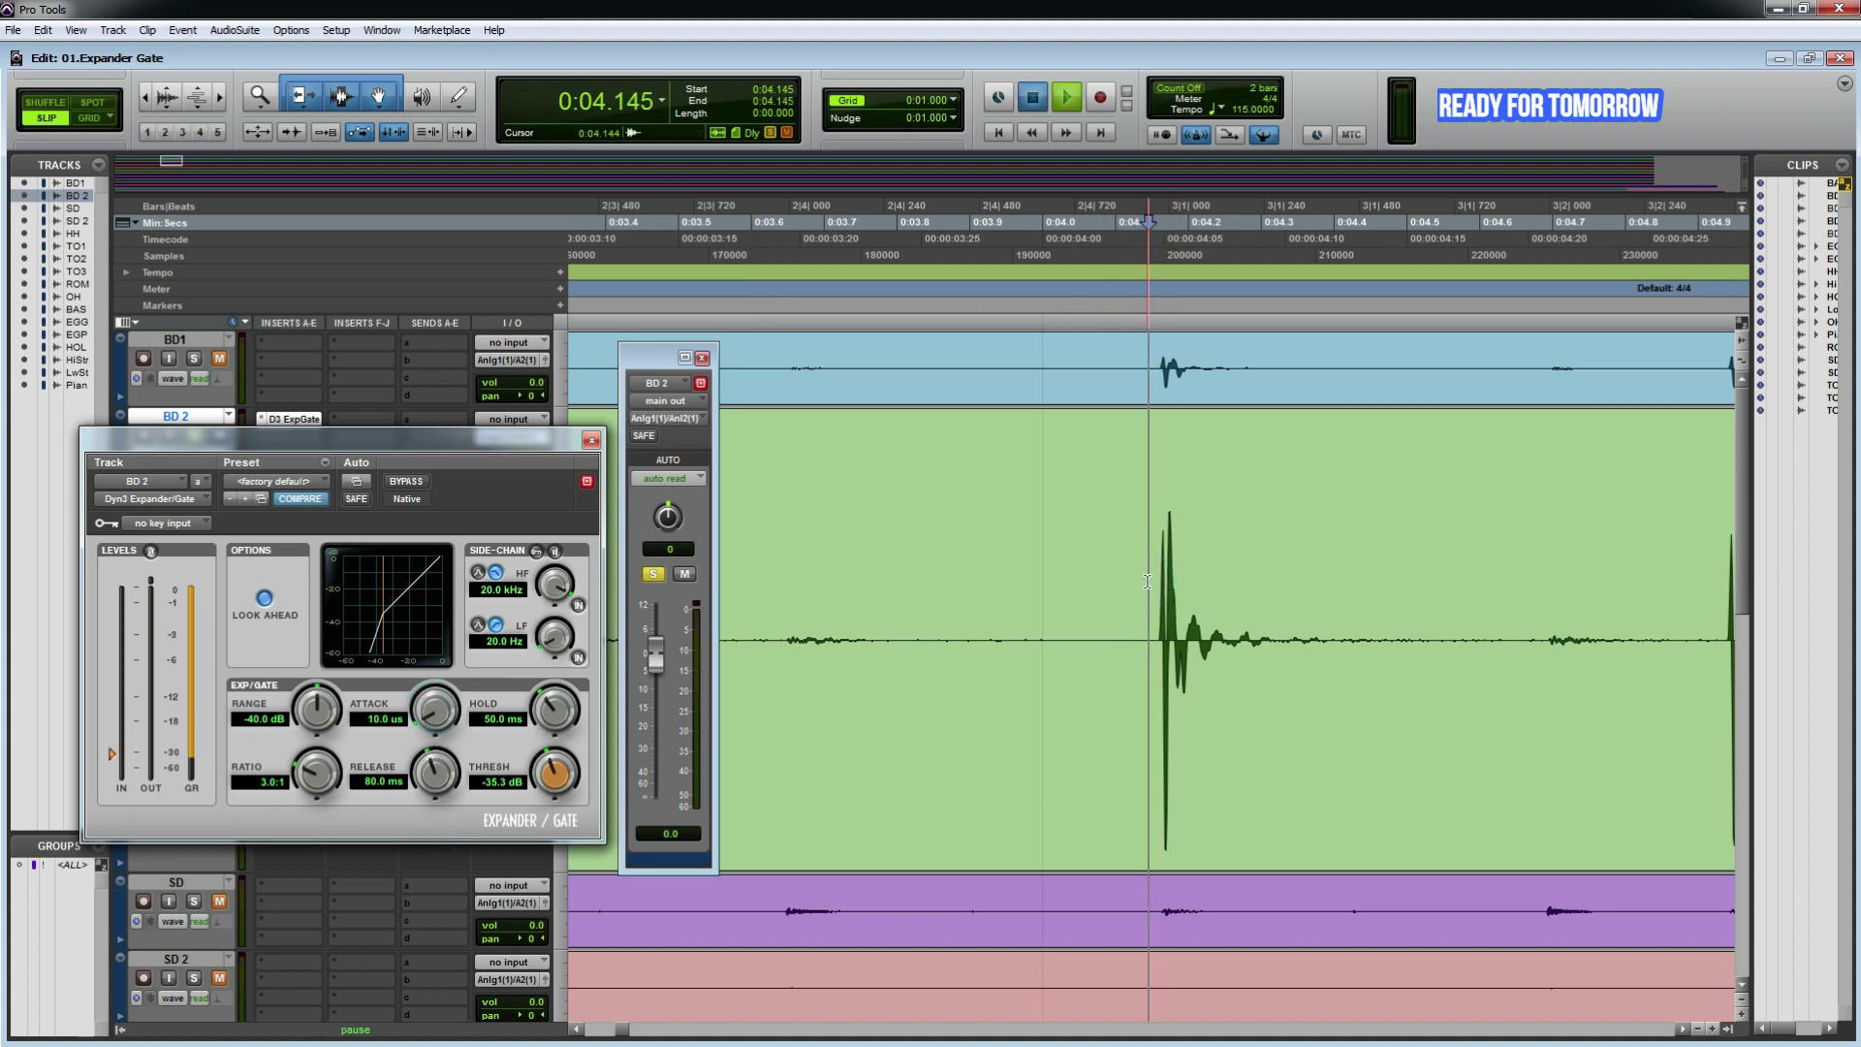
key("space")
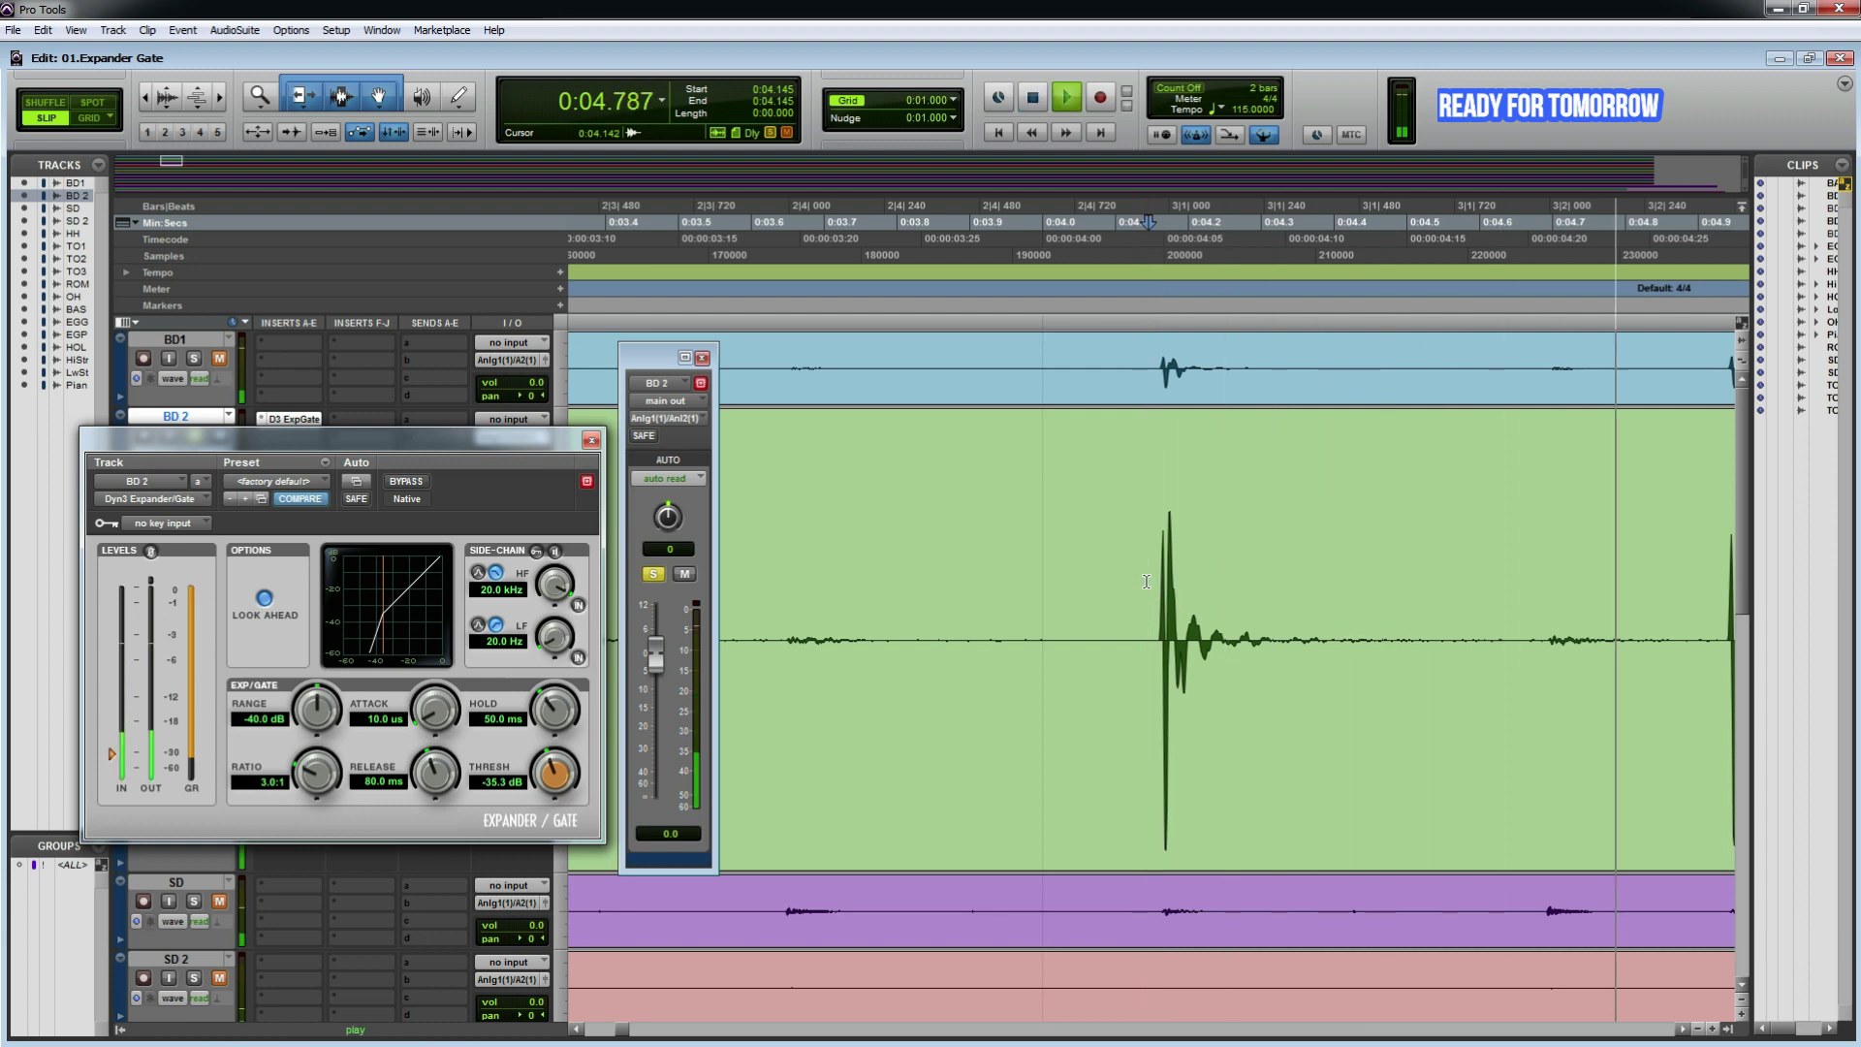
scroll(1148, 582, "down", 4)
scroll(1253, 594, "up", 1)
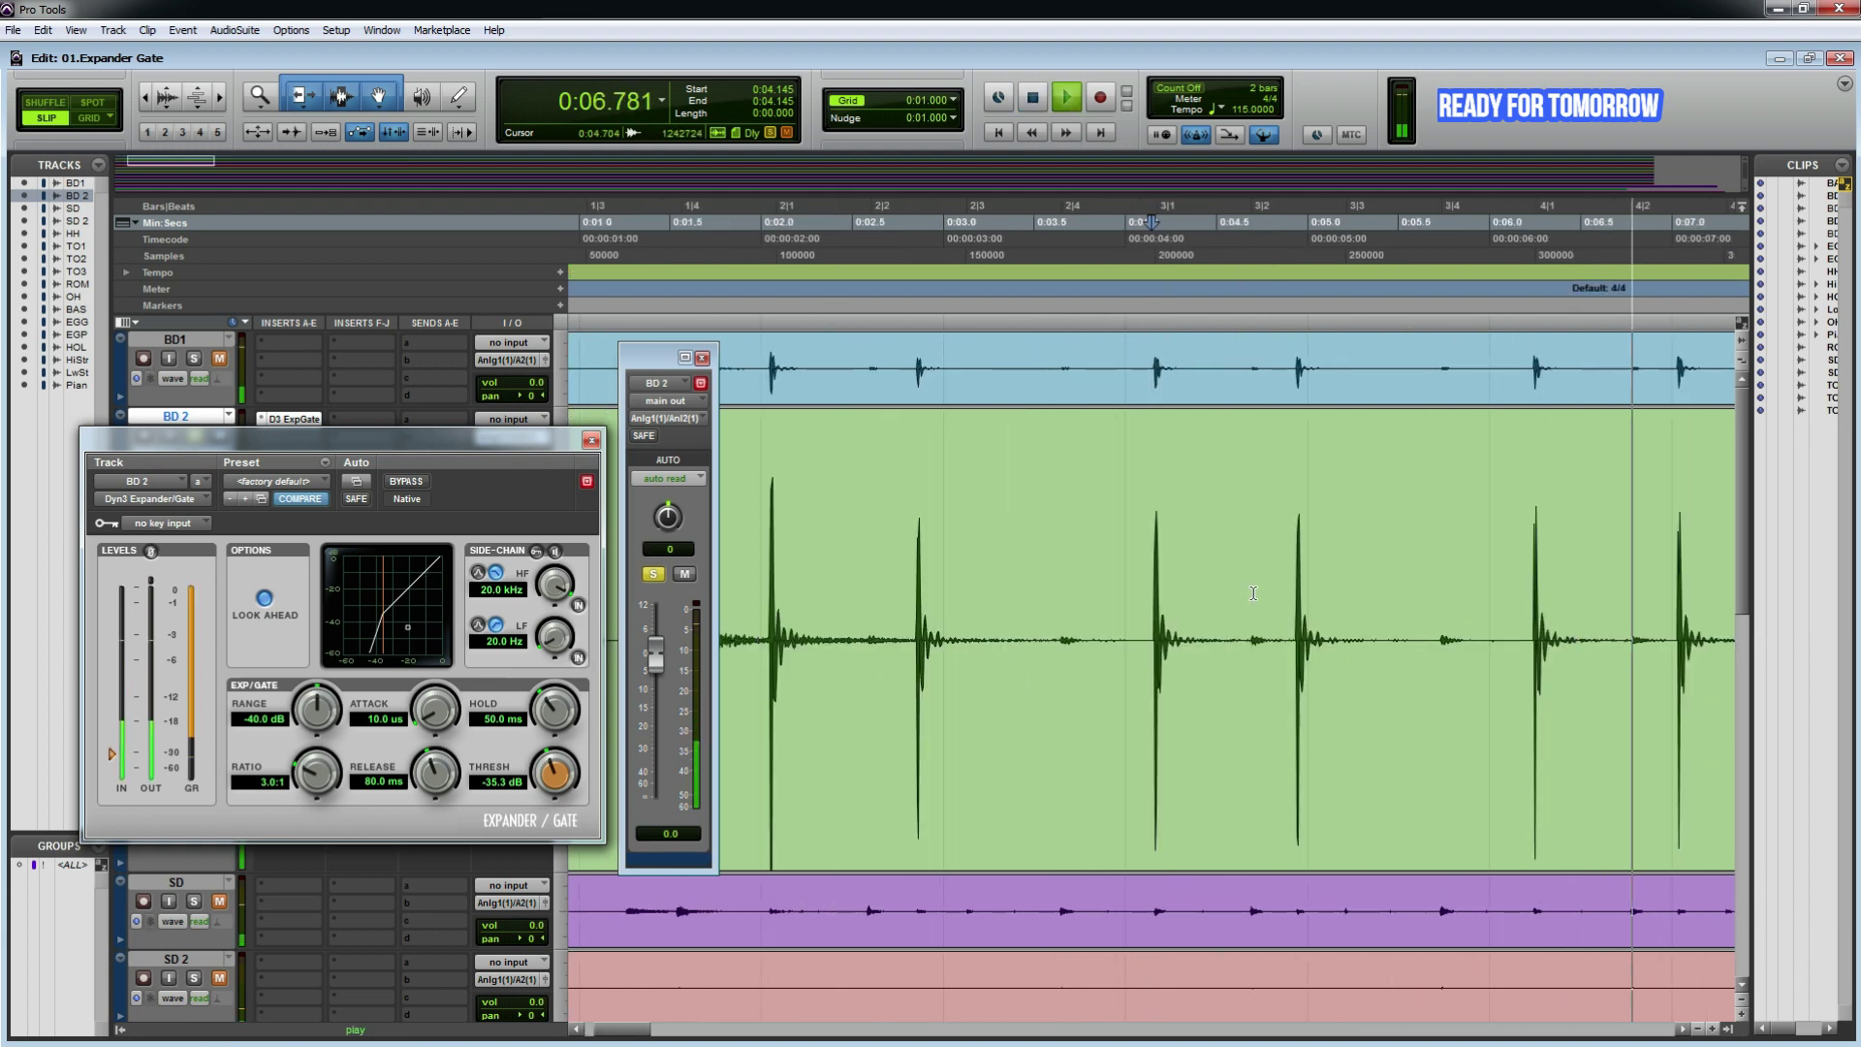
key("space")
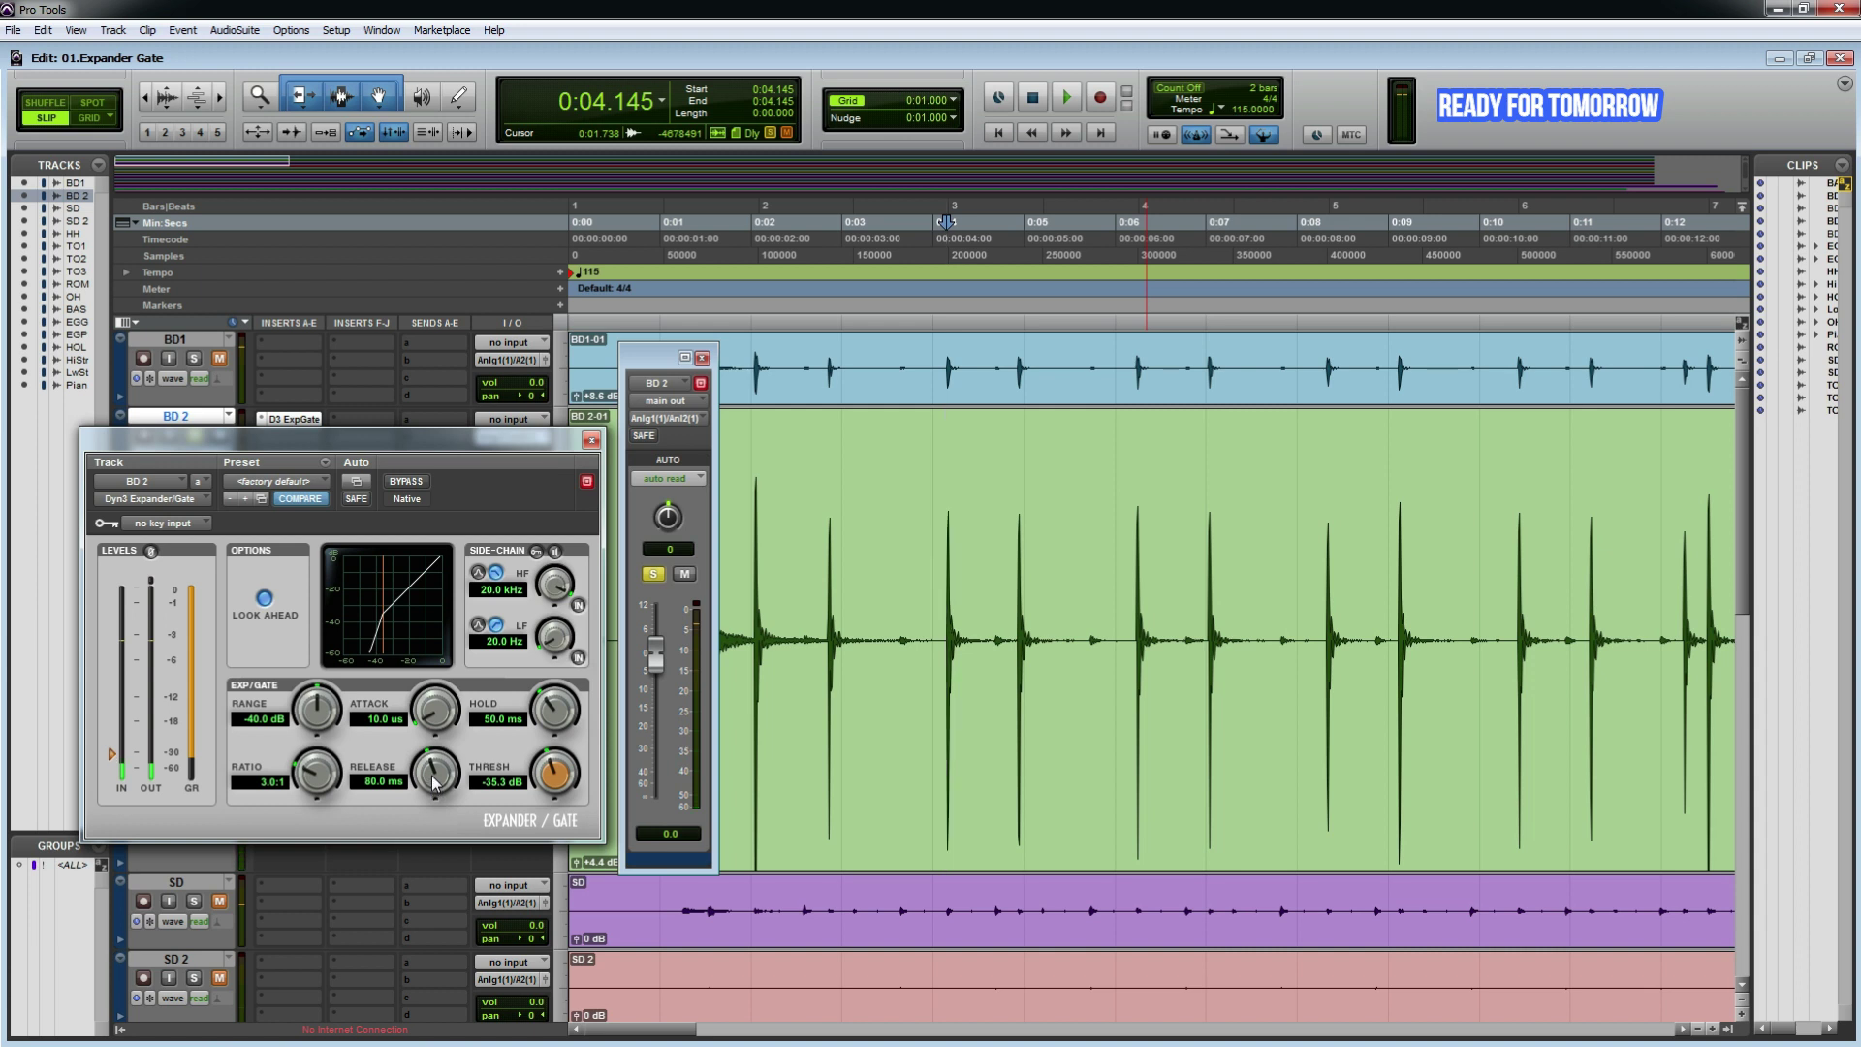
Step: Set the gate's release to 5.0 ms and play BD 2 from about 4.074 s
left_click_drag(433, 781, 417, 797)
left_click_drag(402, 861, 399, 969)
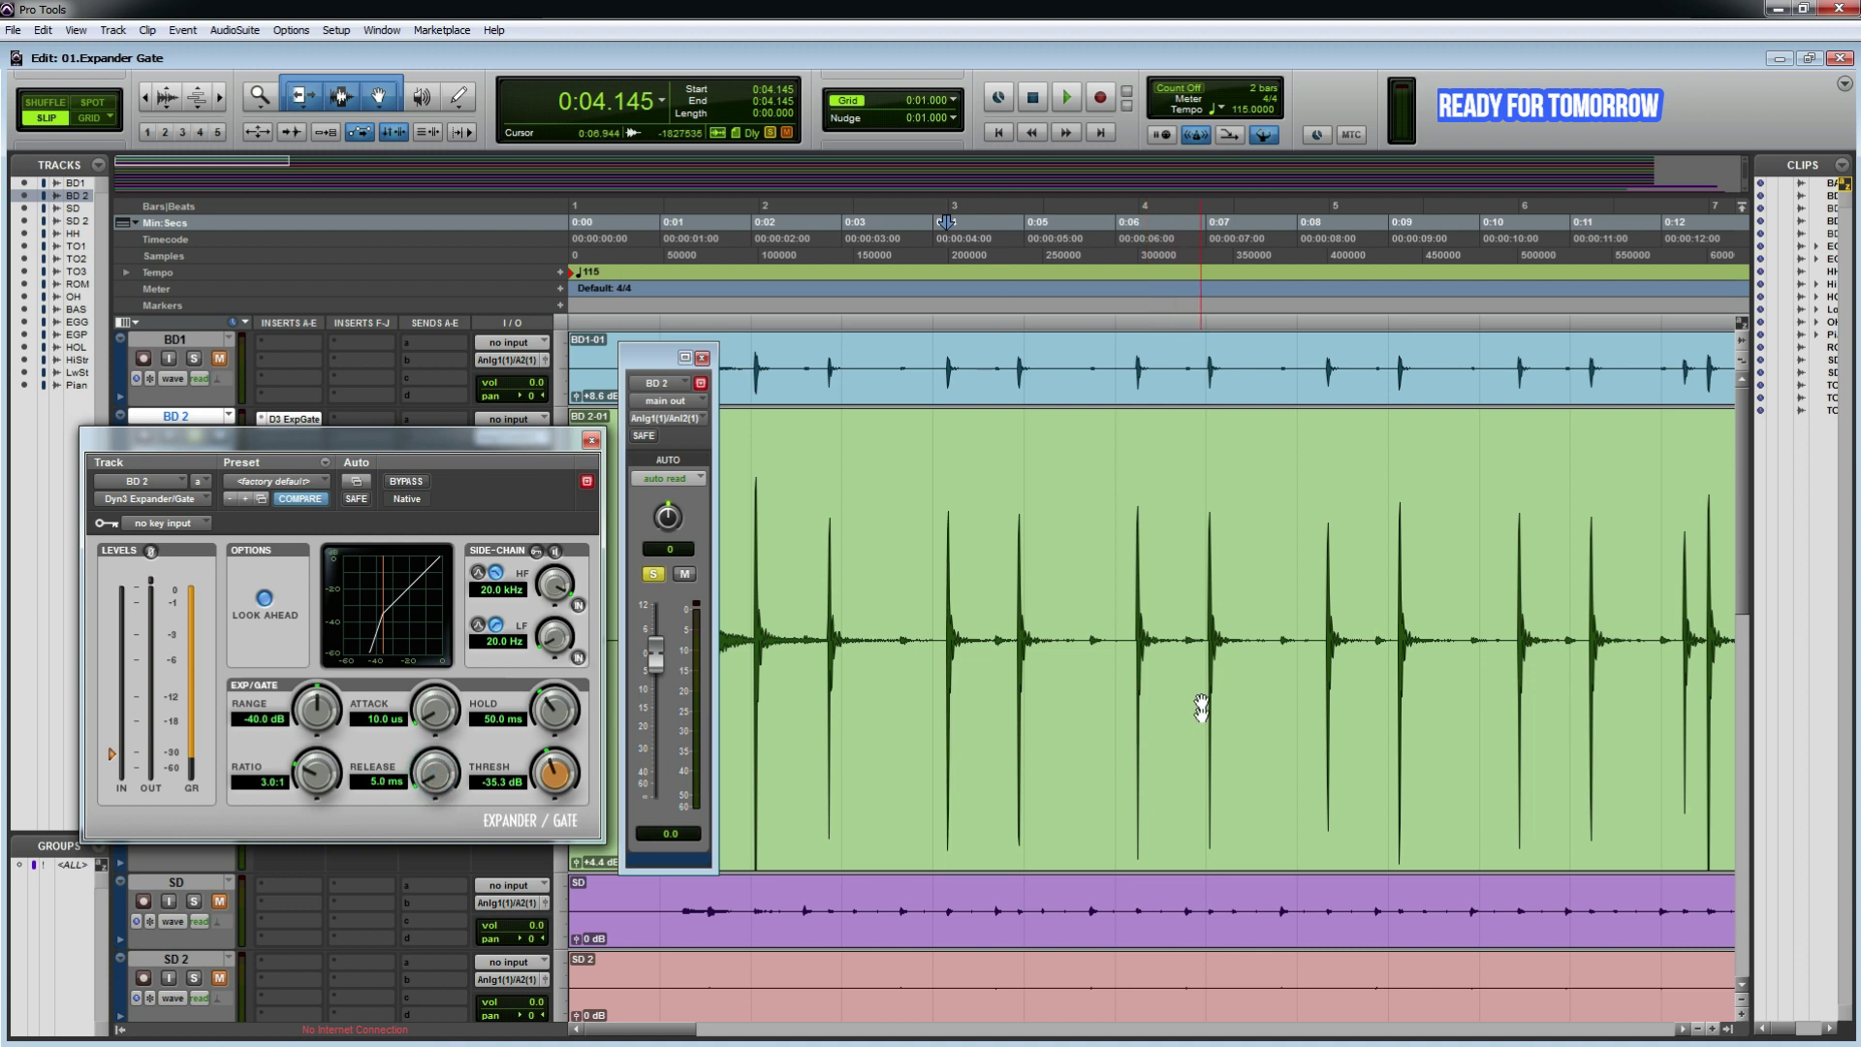
key("alt")
left_click(938, 636)
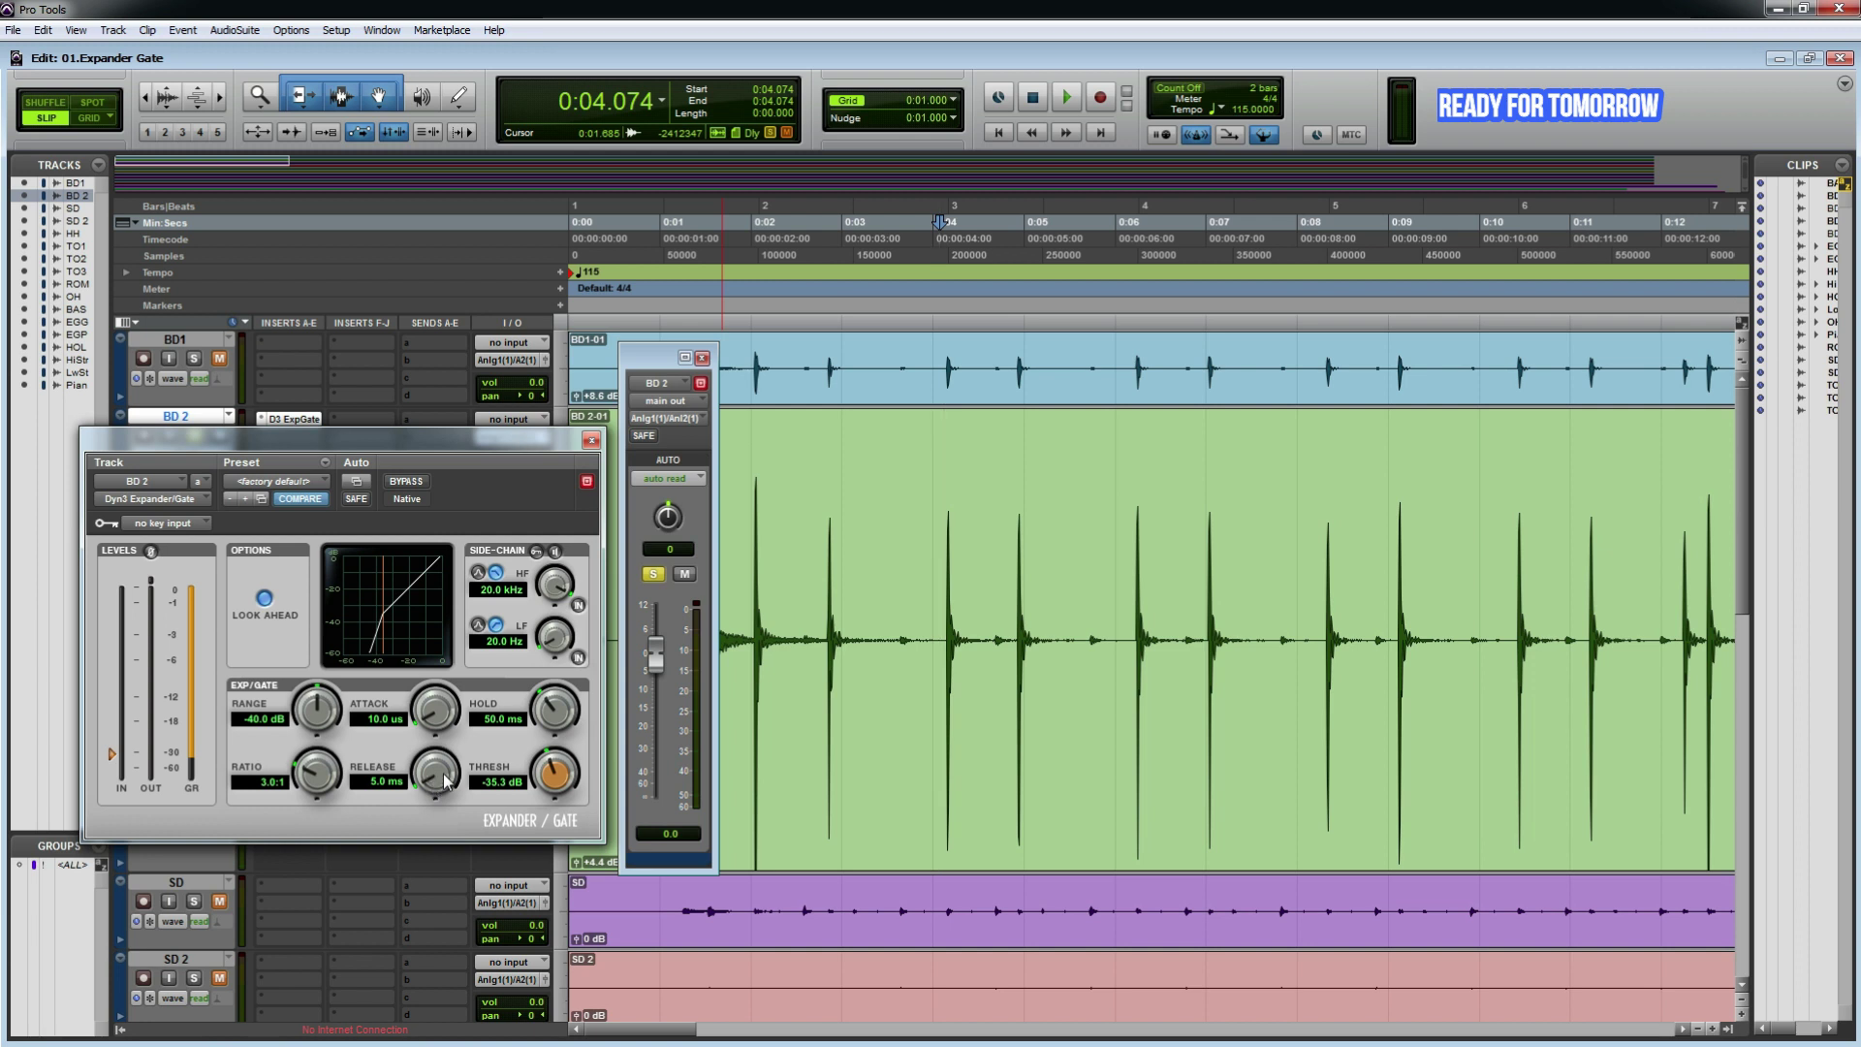
key("space")
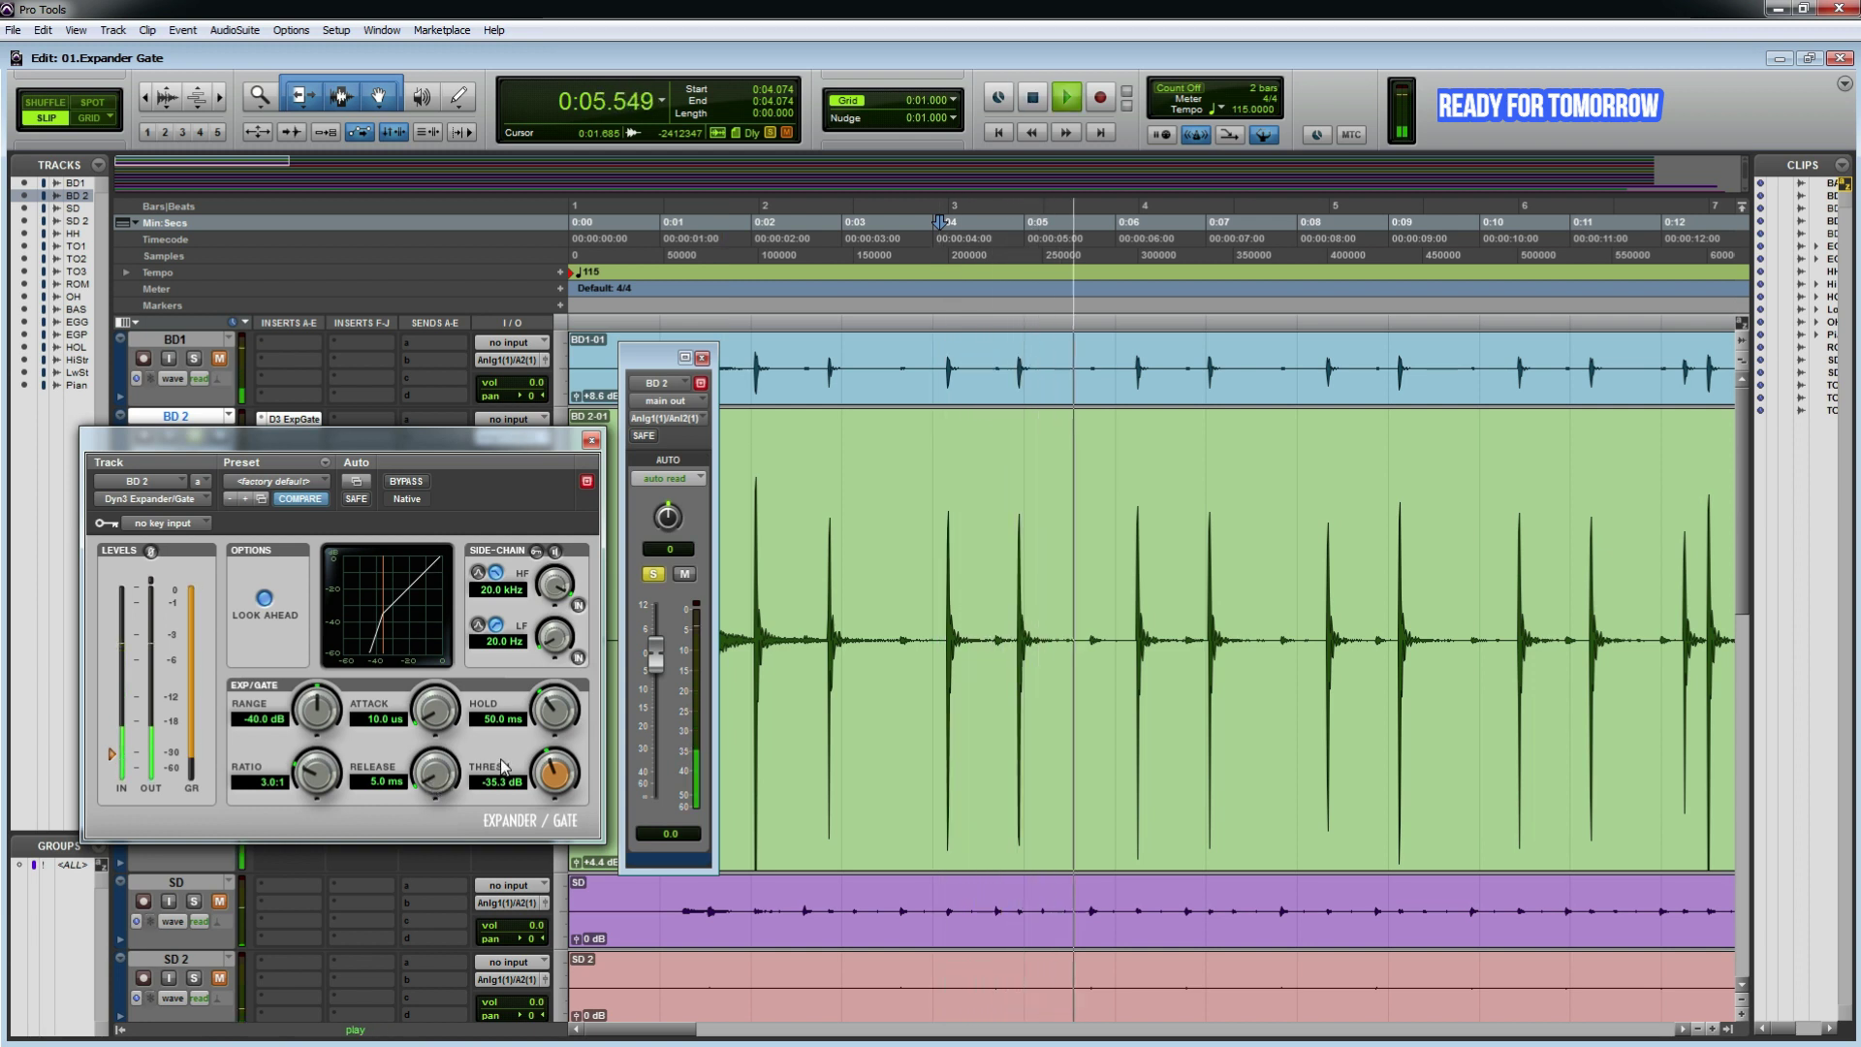
key("space")
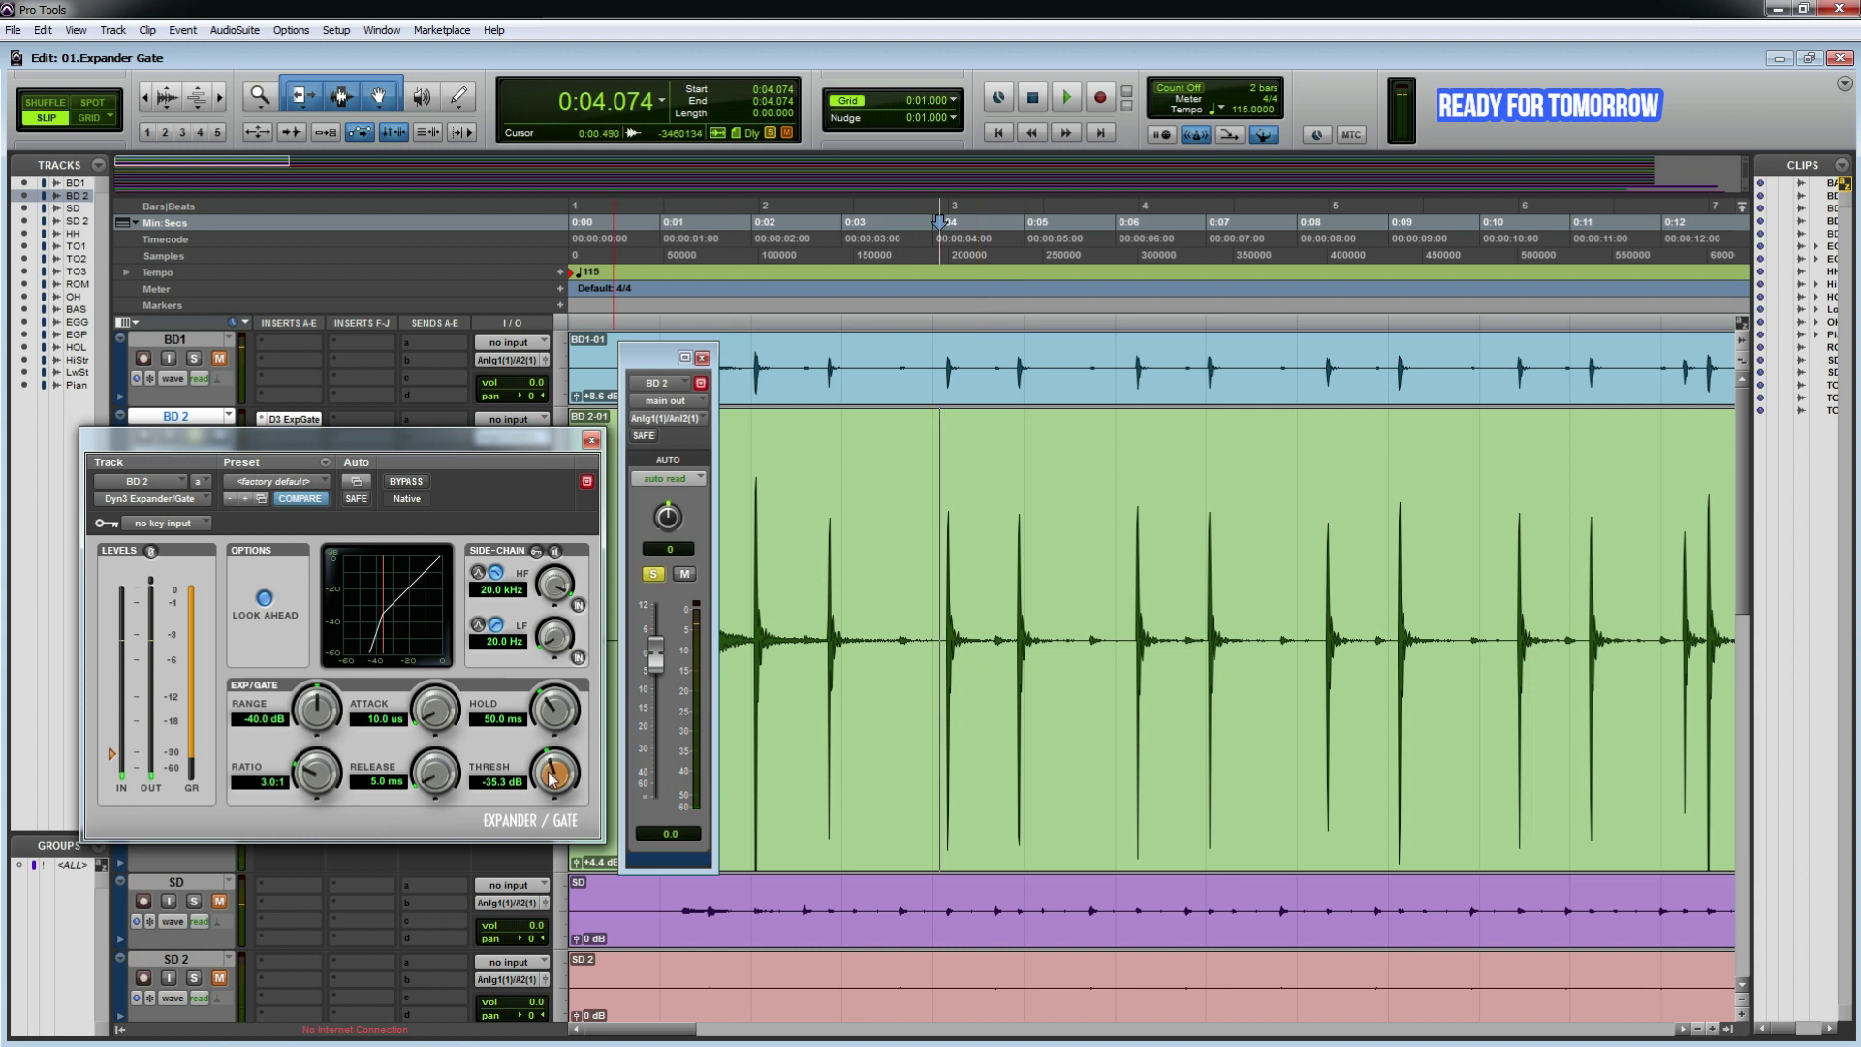
Step: Select BD 2 from about 2.778 to 5.194 s and audition the gate with its release raised to 575.7 ms
key("ctrl+]")
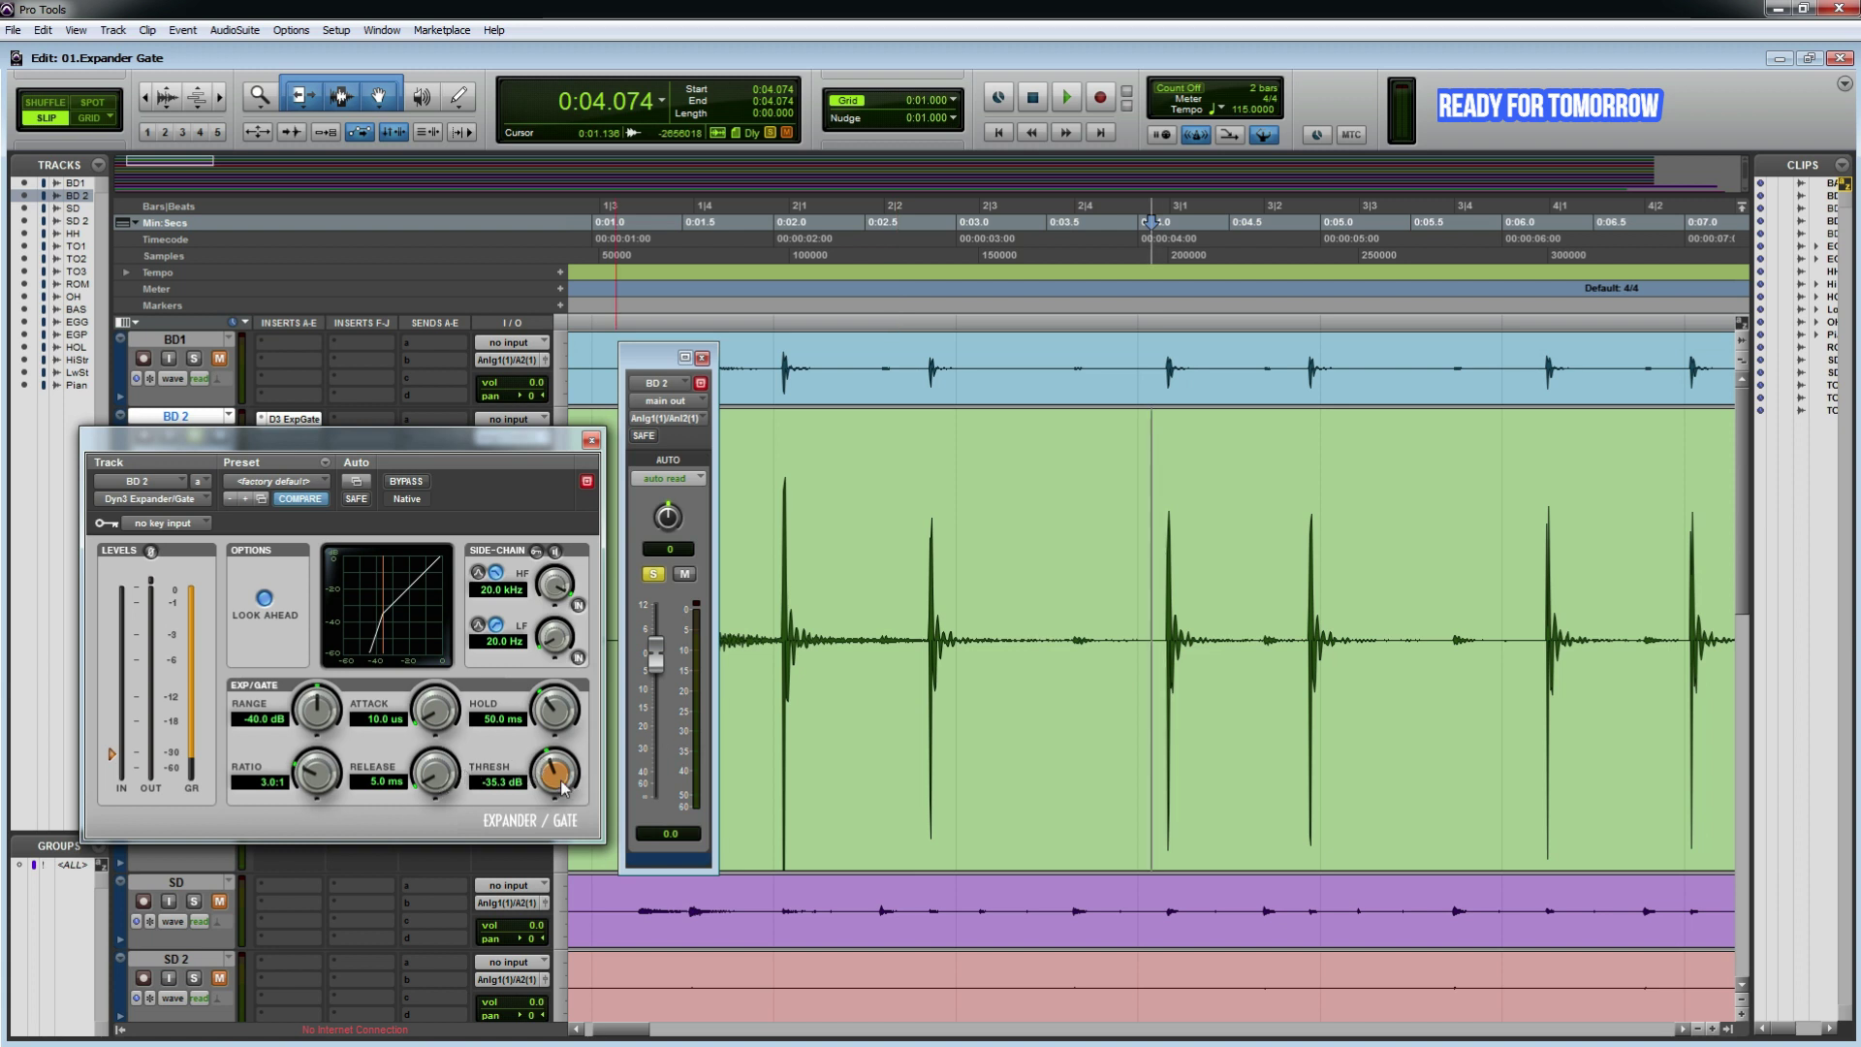
left_click_drag(916, 628, 1355, 635)
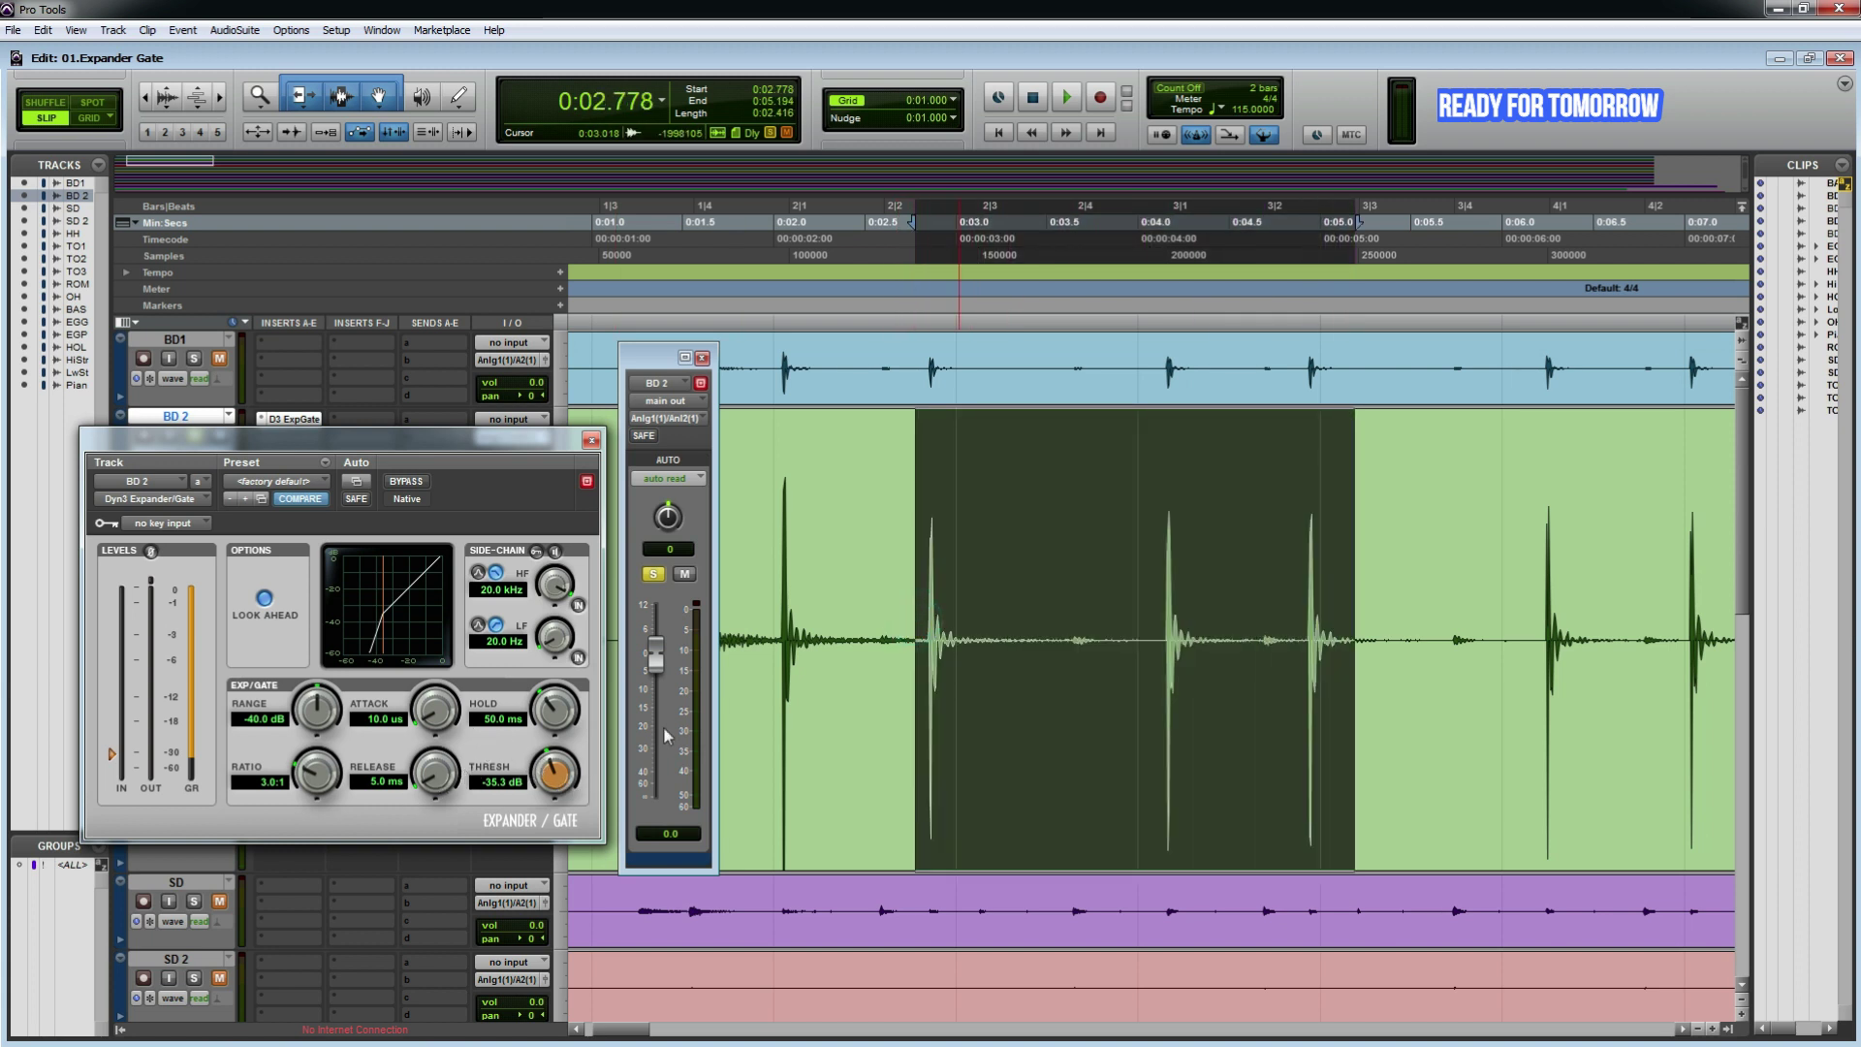
left_click_drag(446, 718, 436, 764)
key("space")
left_click_drag(433, 781, 463, 712)
key("space")
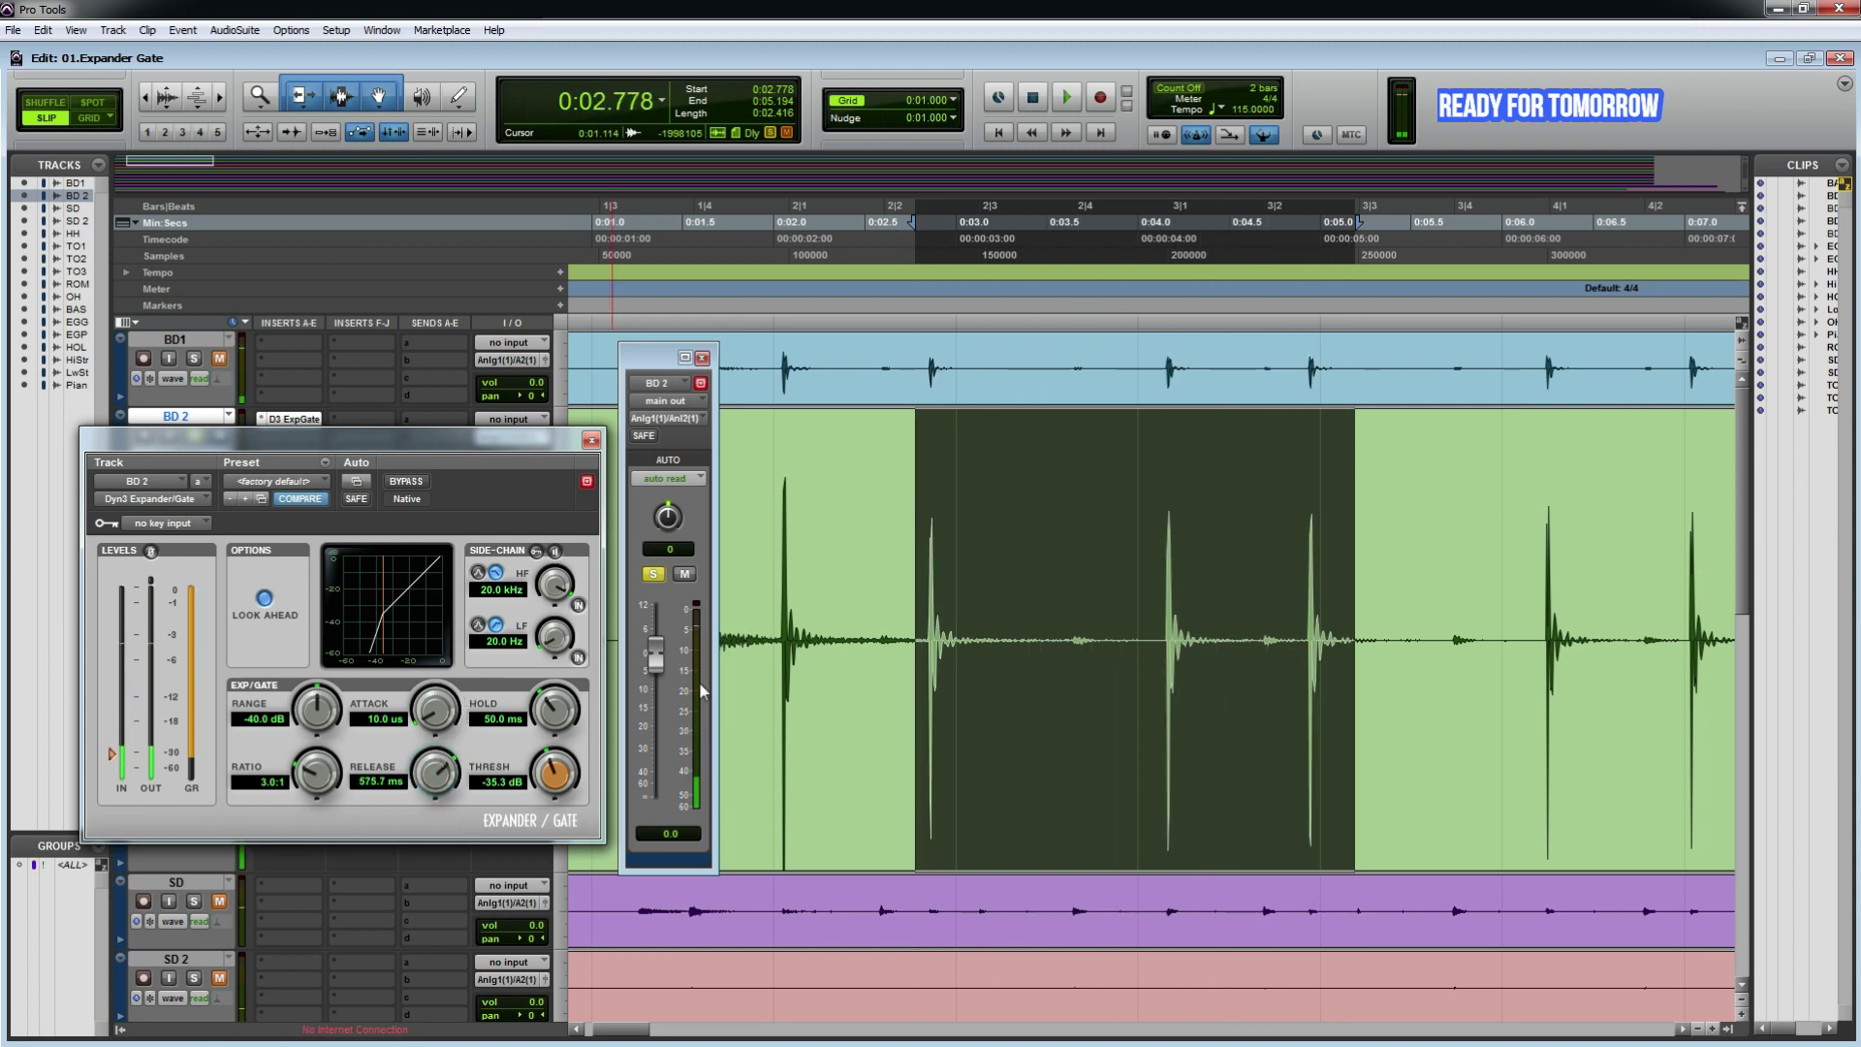
Step: Play BD 2 from about 2.720 s and reduce the gate's release to 74.9 ms
left_click(905, 603)
key("space")
left_click_drag(434, 772, 397, 865)
key("space")
Step: Set the gate's threshold to -26.3 dB and its release to 94.7 ms, checking the result by playback
left_click_drag(553, 778, 567, 729)
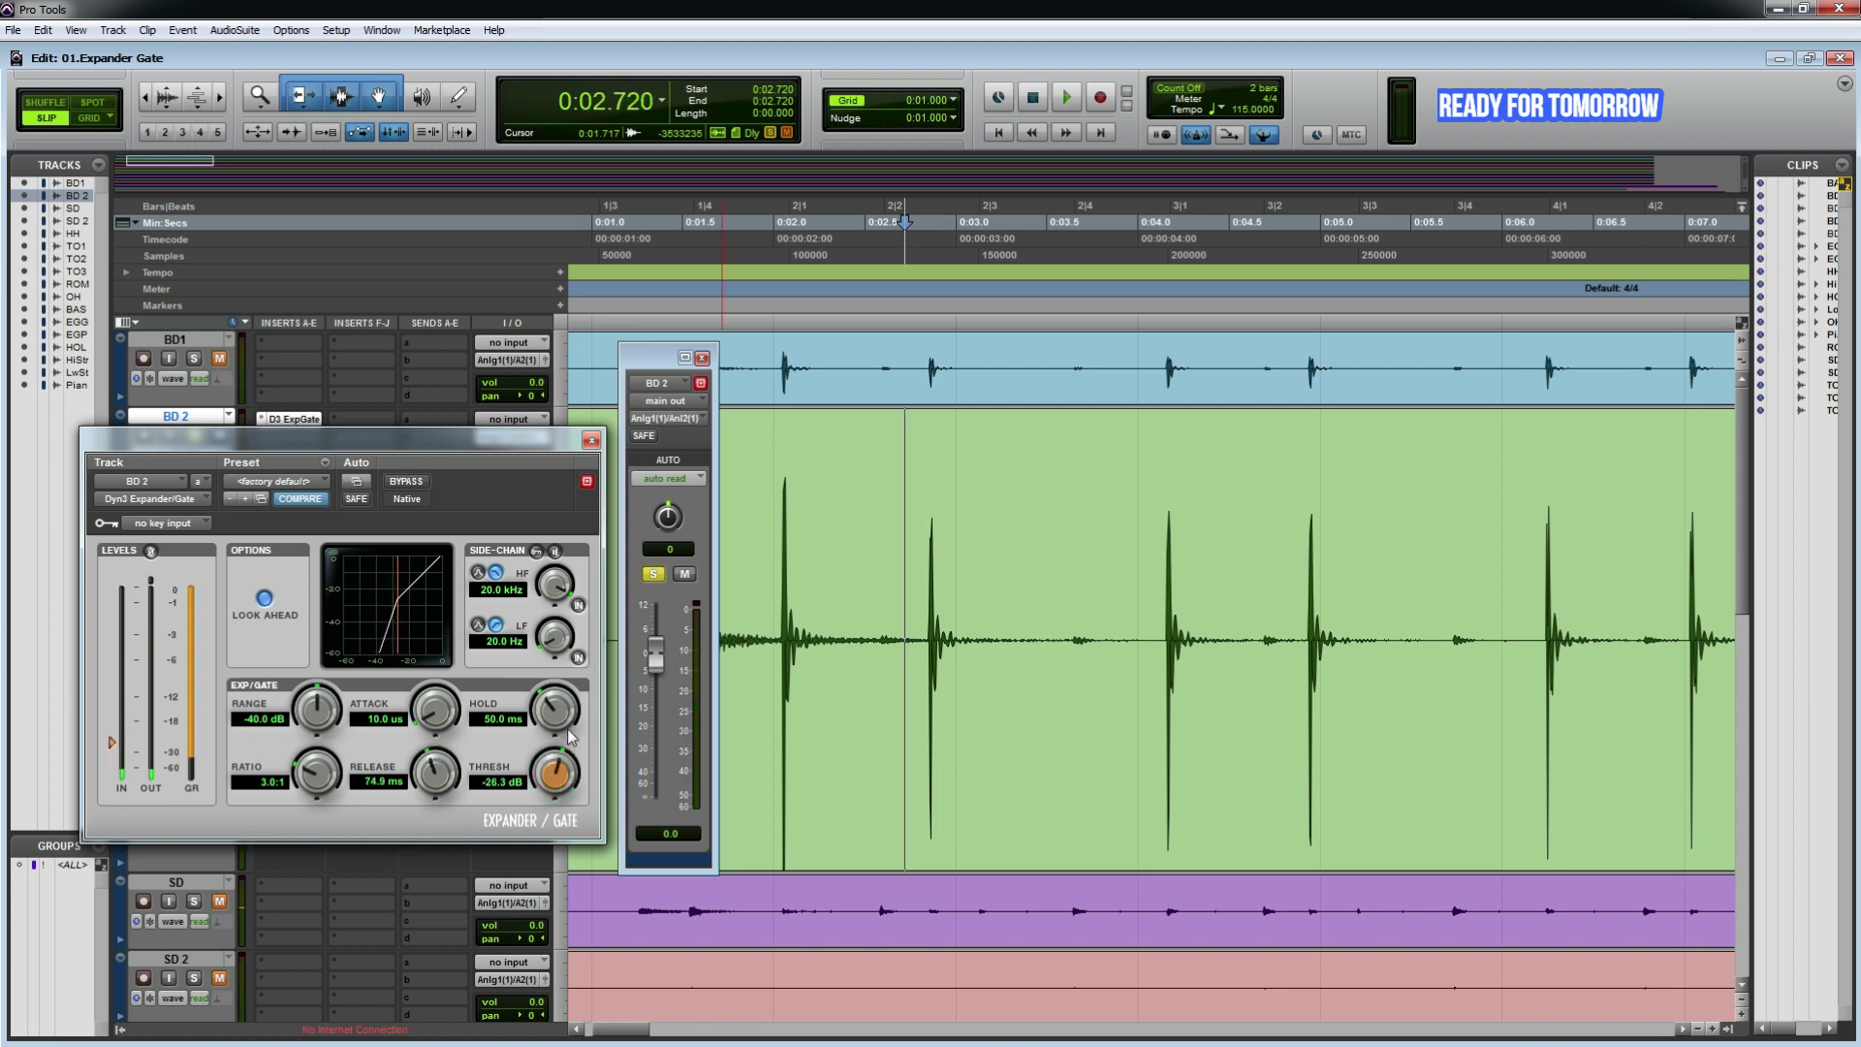
key("space")
mouse_move(441, 782)
left_mouse_down()
mouse_move(472, 640)
mouse_move(432, 779)
left_mouse_up()
key("space")
Step: Cut BD 2 at about 3.130–3.770 s and 4.341–4.858 s, fading out the kick hit before each gap
left_click_drag(979, 640, 1095, 640)
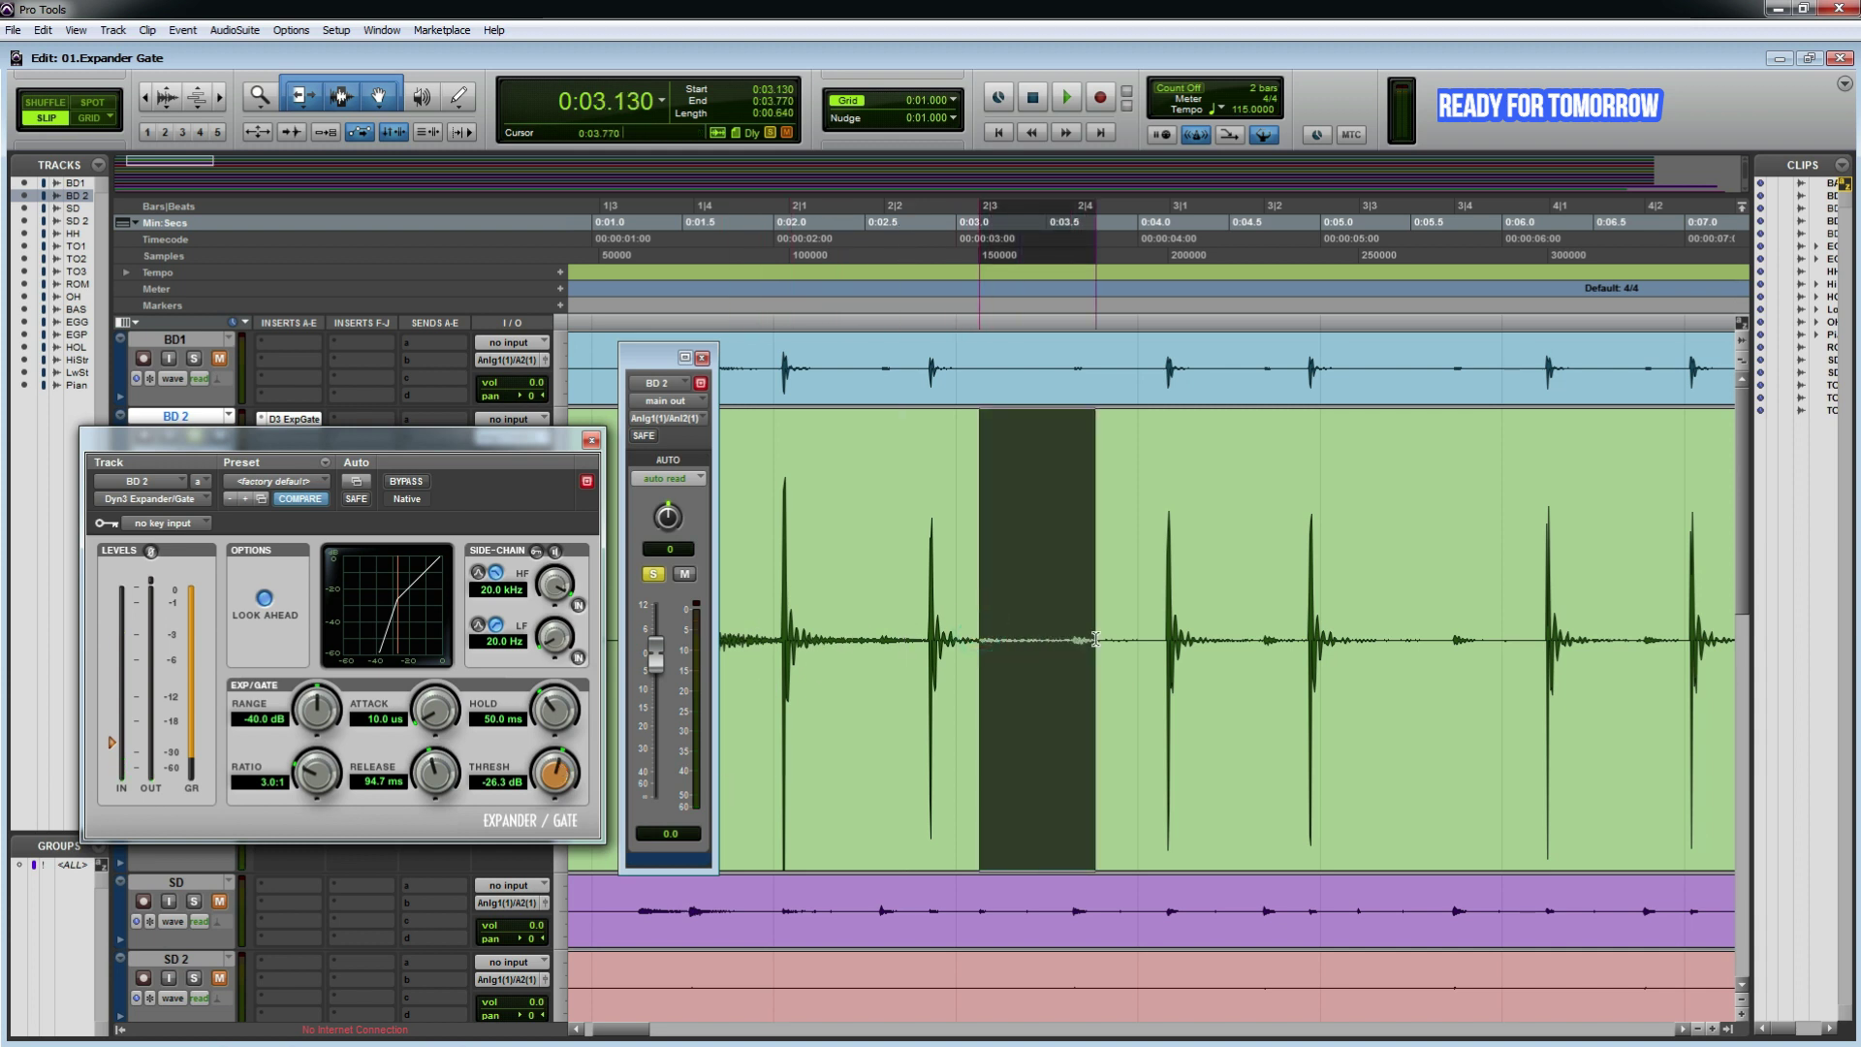
key("Delete")
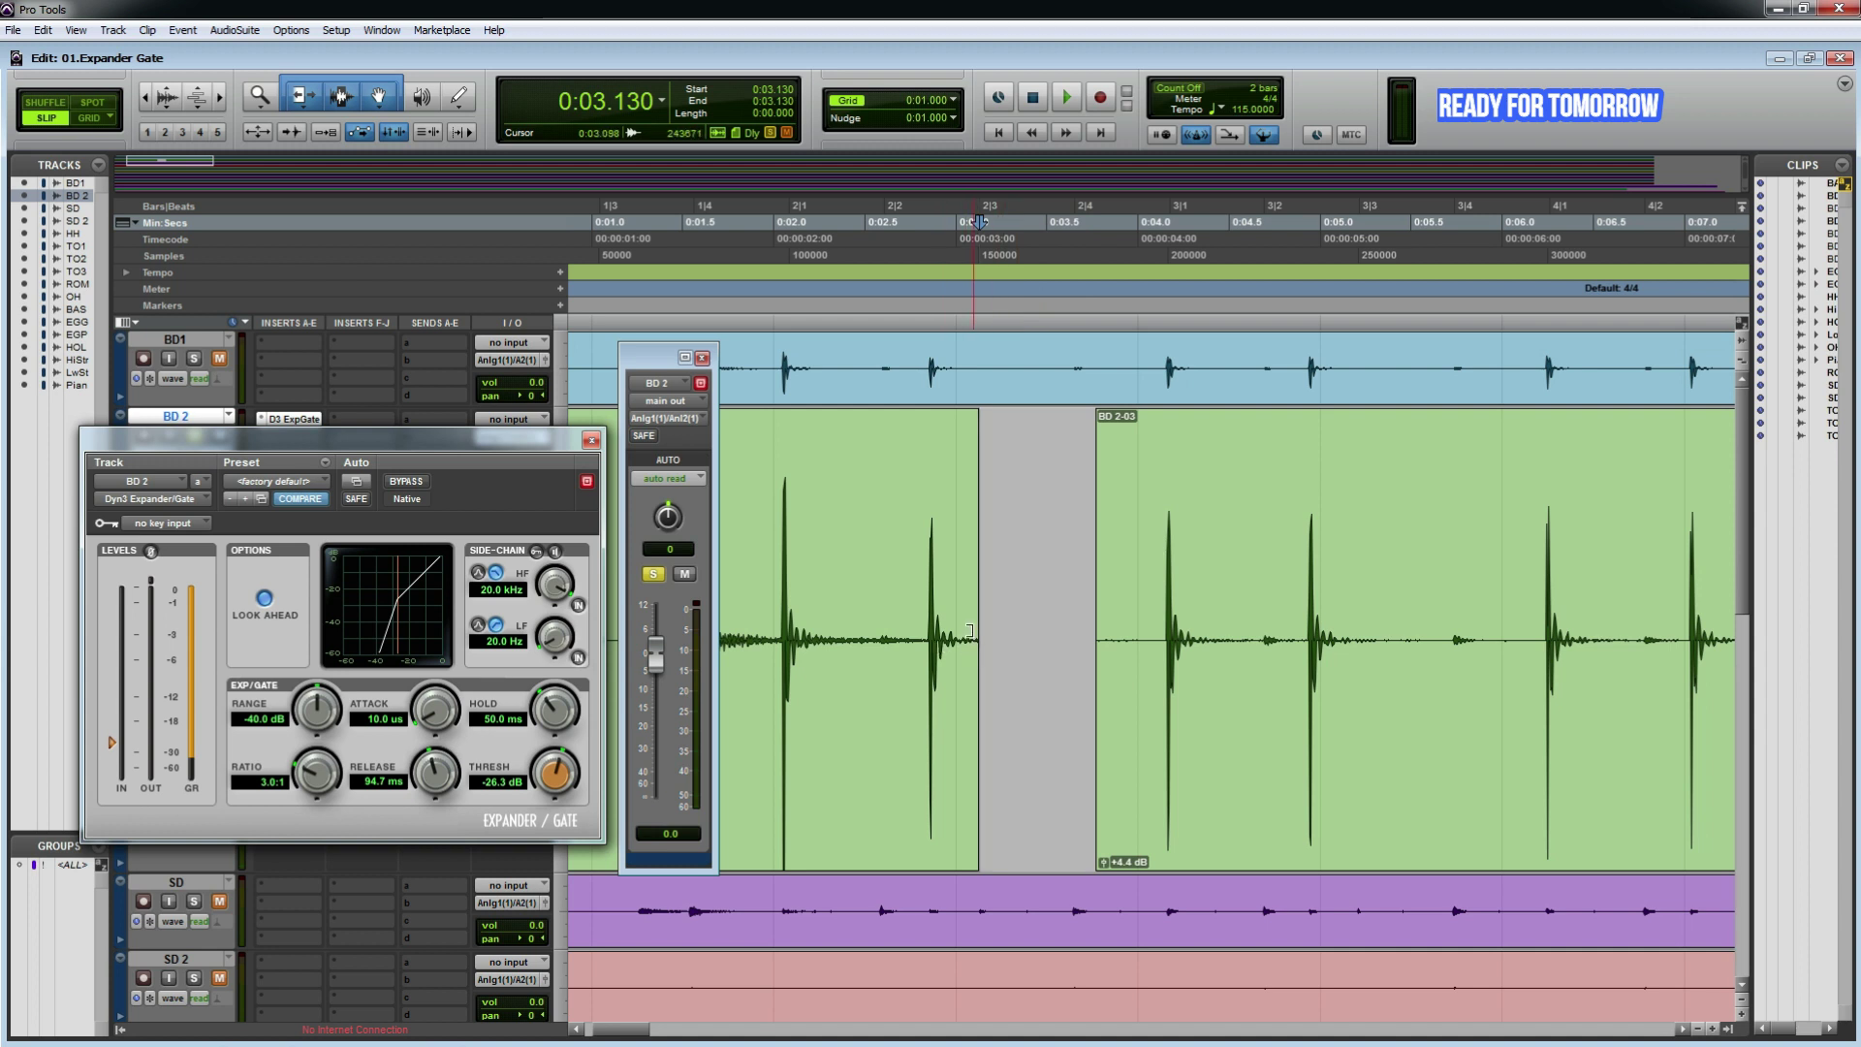
left_click_drag(979, 426, 947, 427)
left_click_drag(1202, 585, 1294, 584)
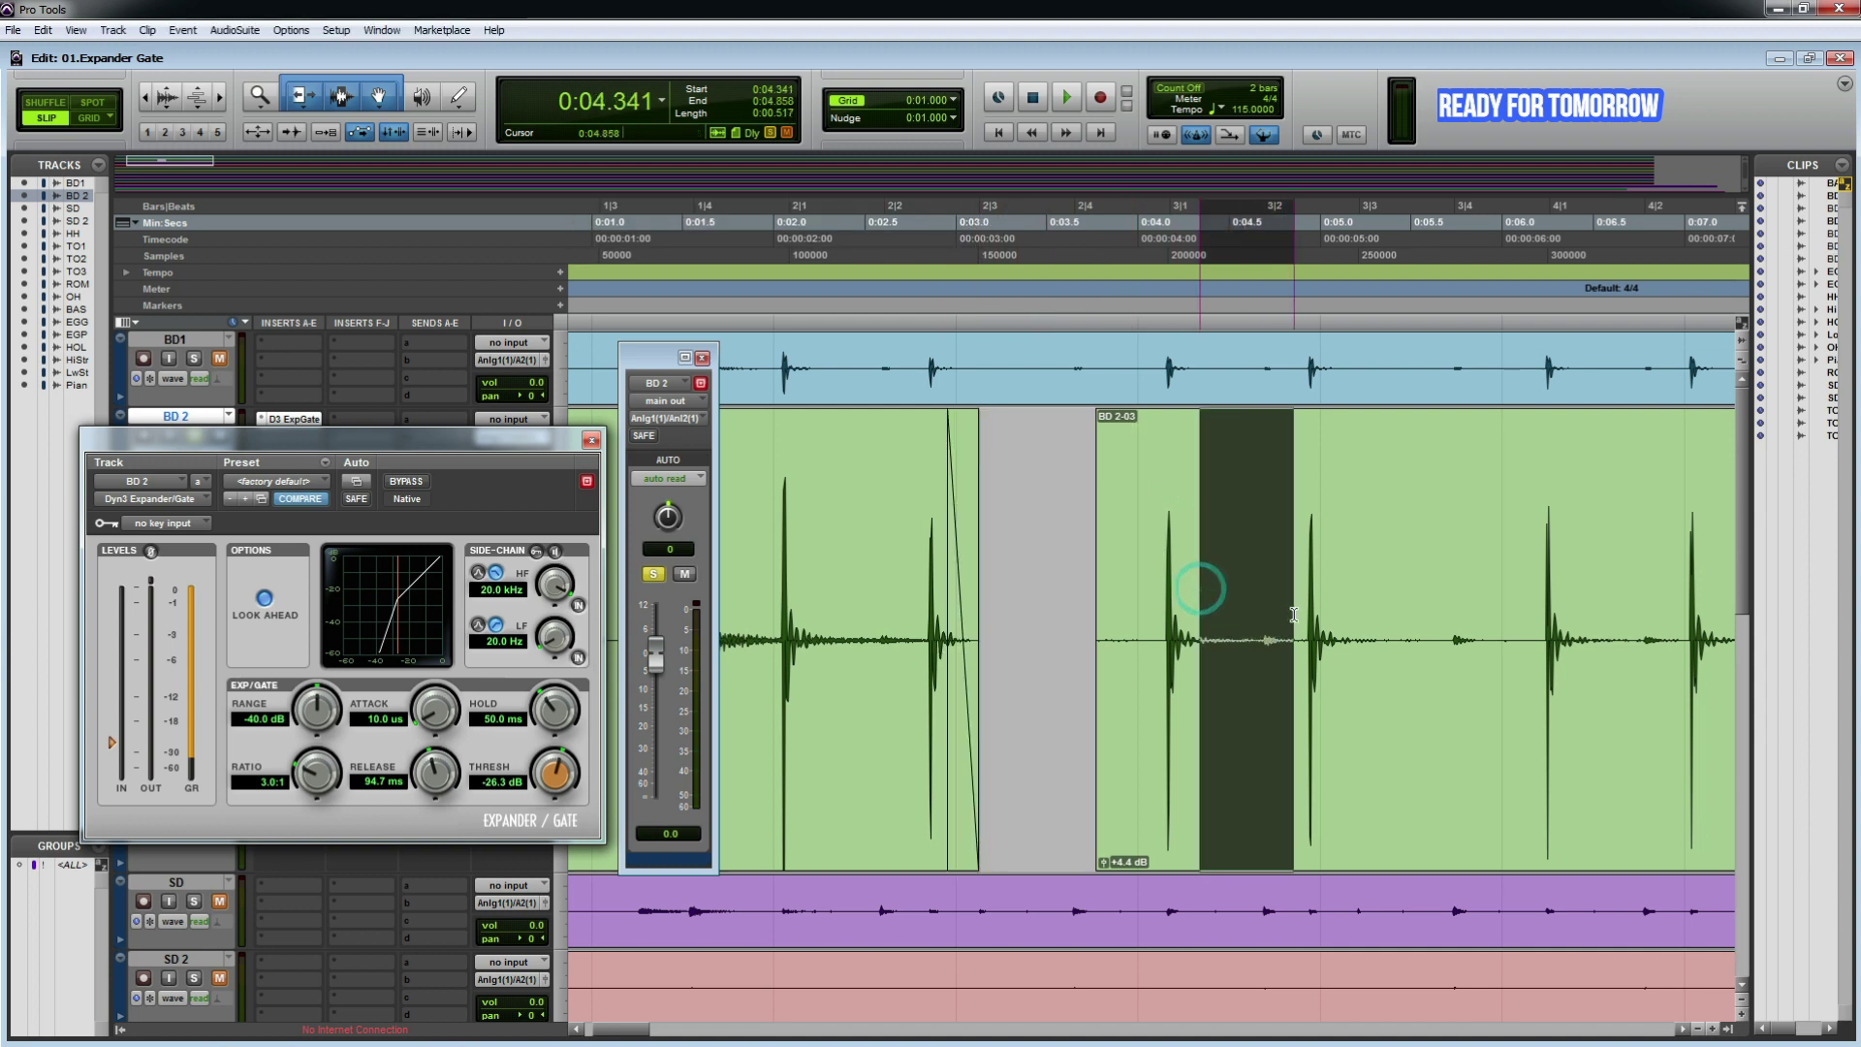
key("Delete")
left_click_drag(1199, 419, 1178, 419)
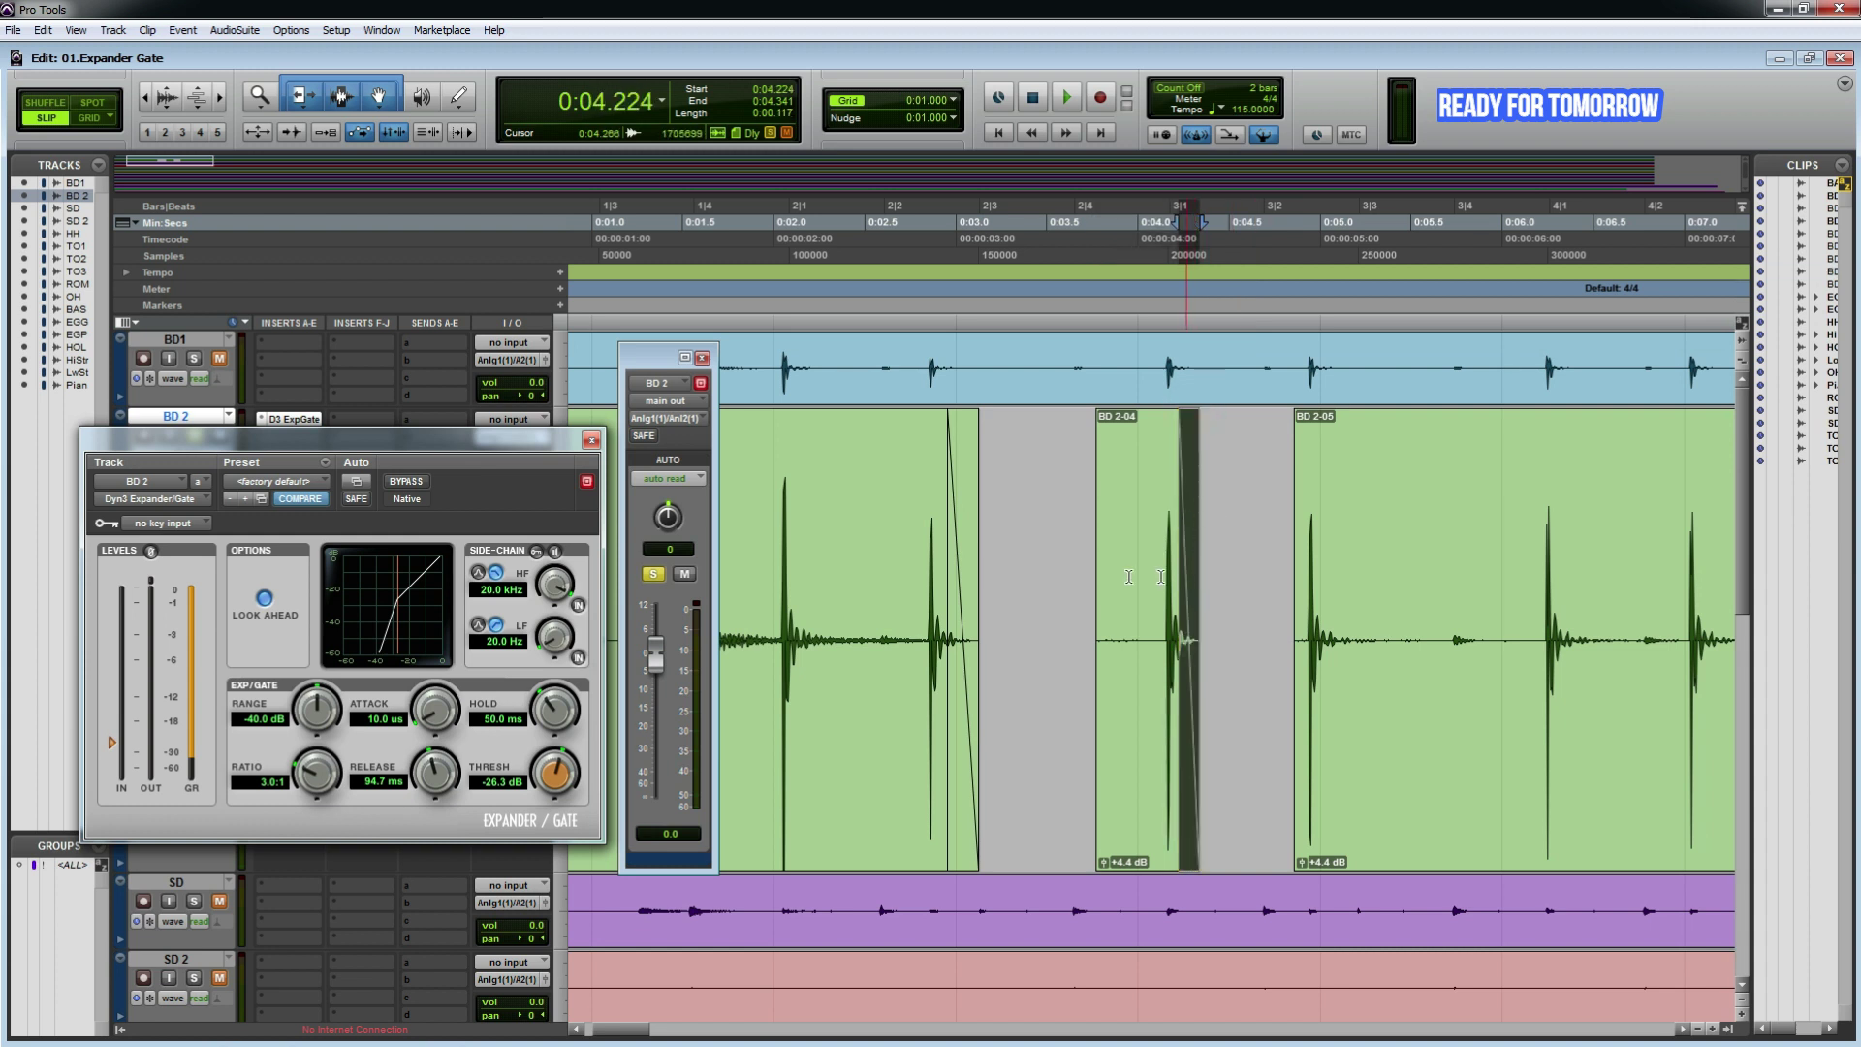
Step: Undo the manual cuts and fades between the kick hits on BD 2
key("ctrl+z")
key("ctrl+z")
key("ctrl+z")
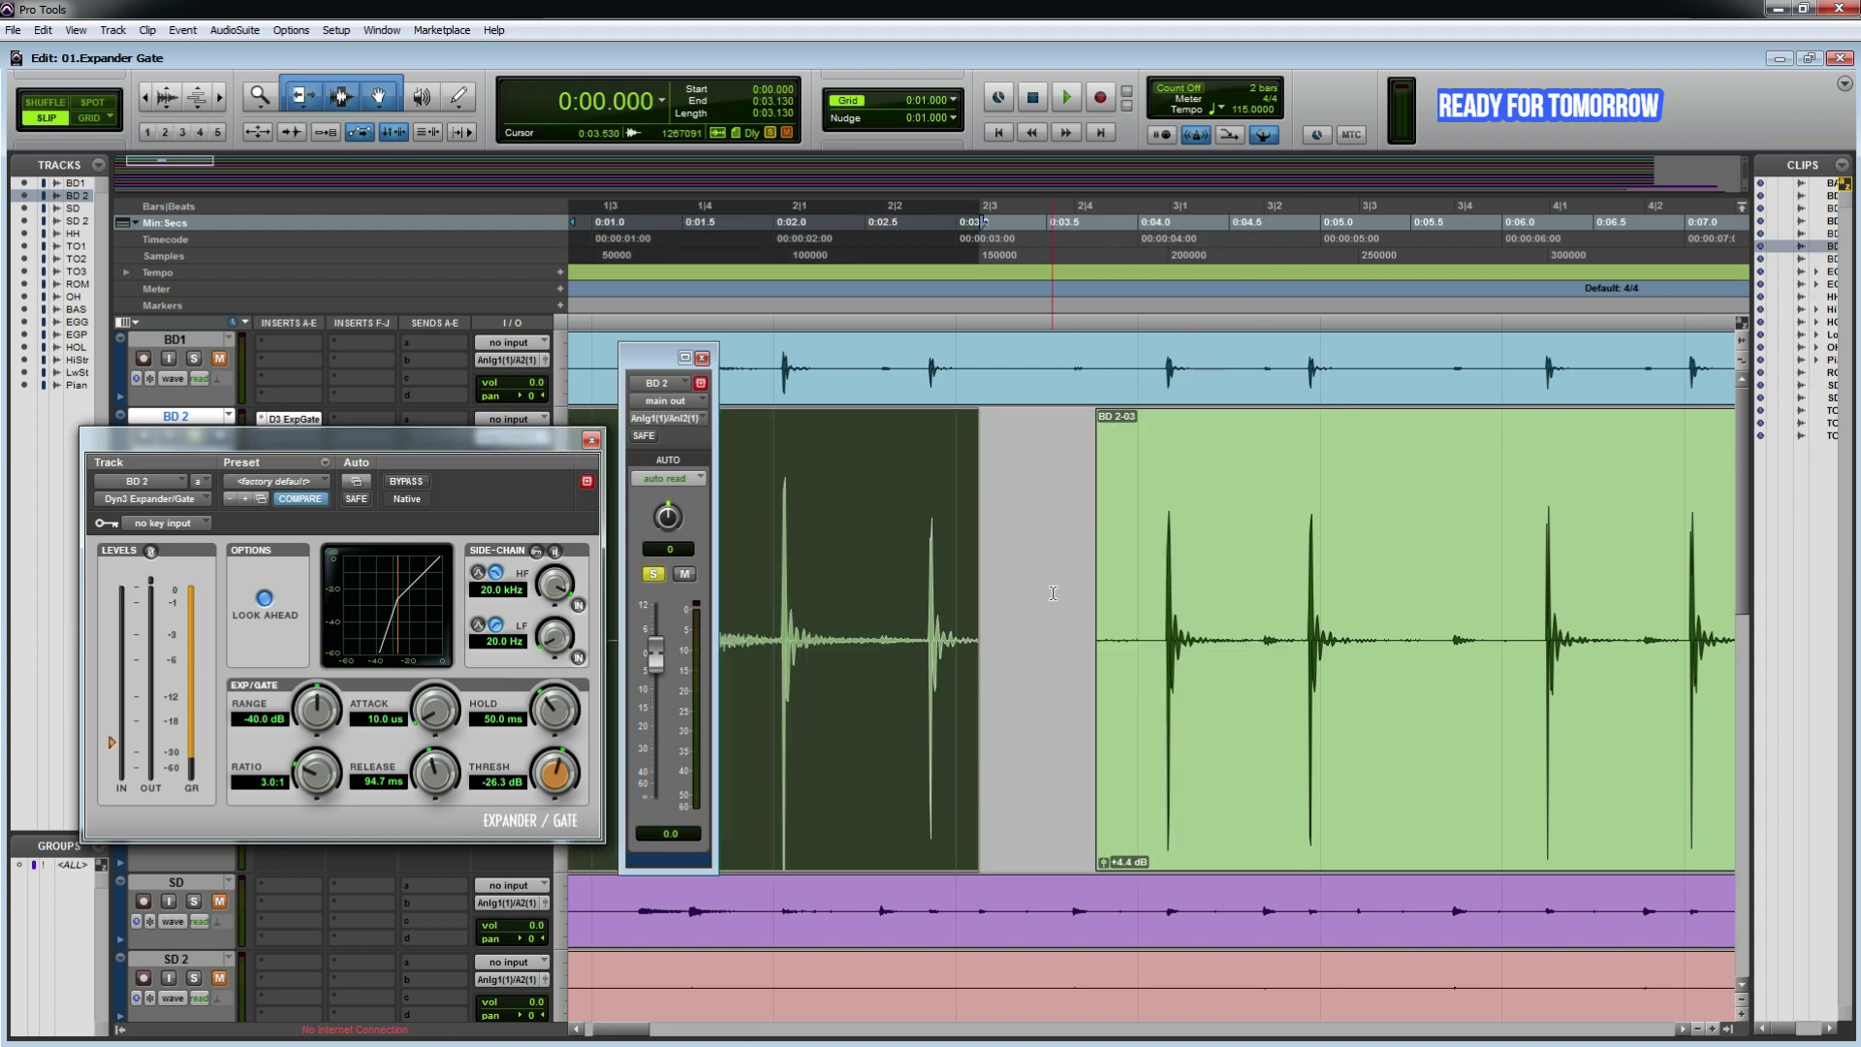
key("ctrl+z")
Step: Play BD 2 from about 2.816 s and set the gate's release to 360.5 ms
left_click(922, 630)
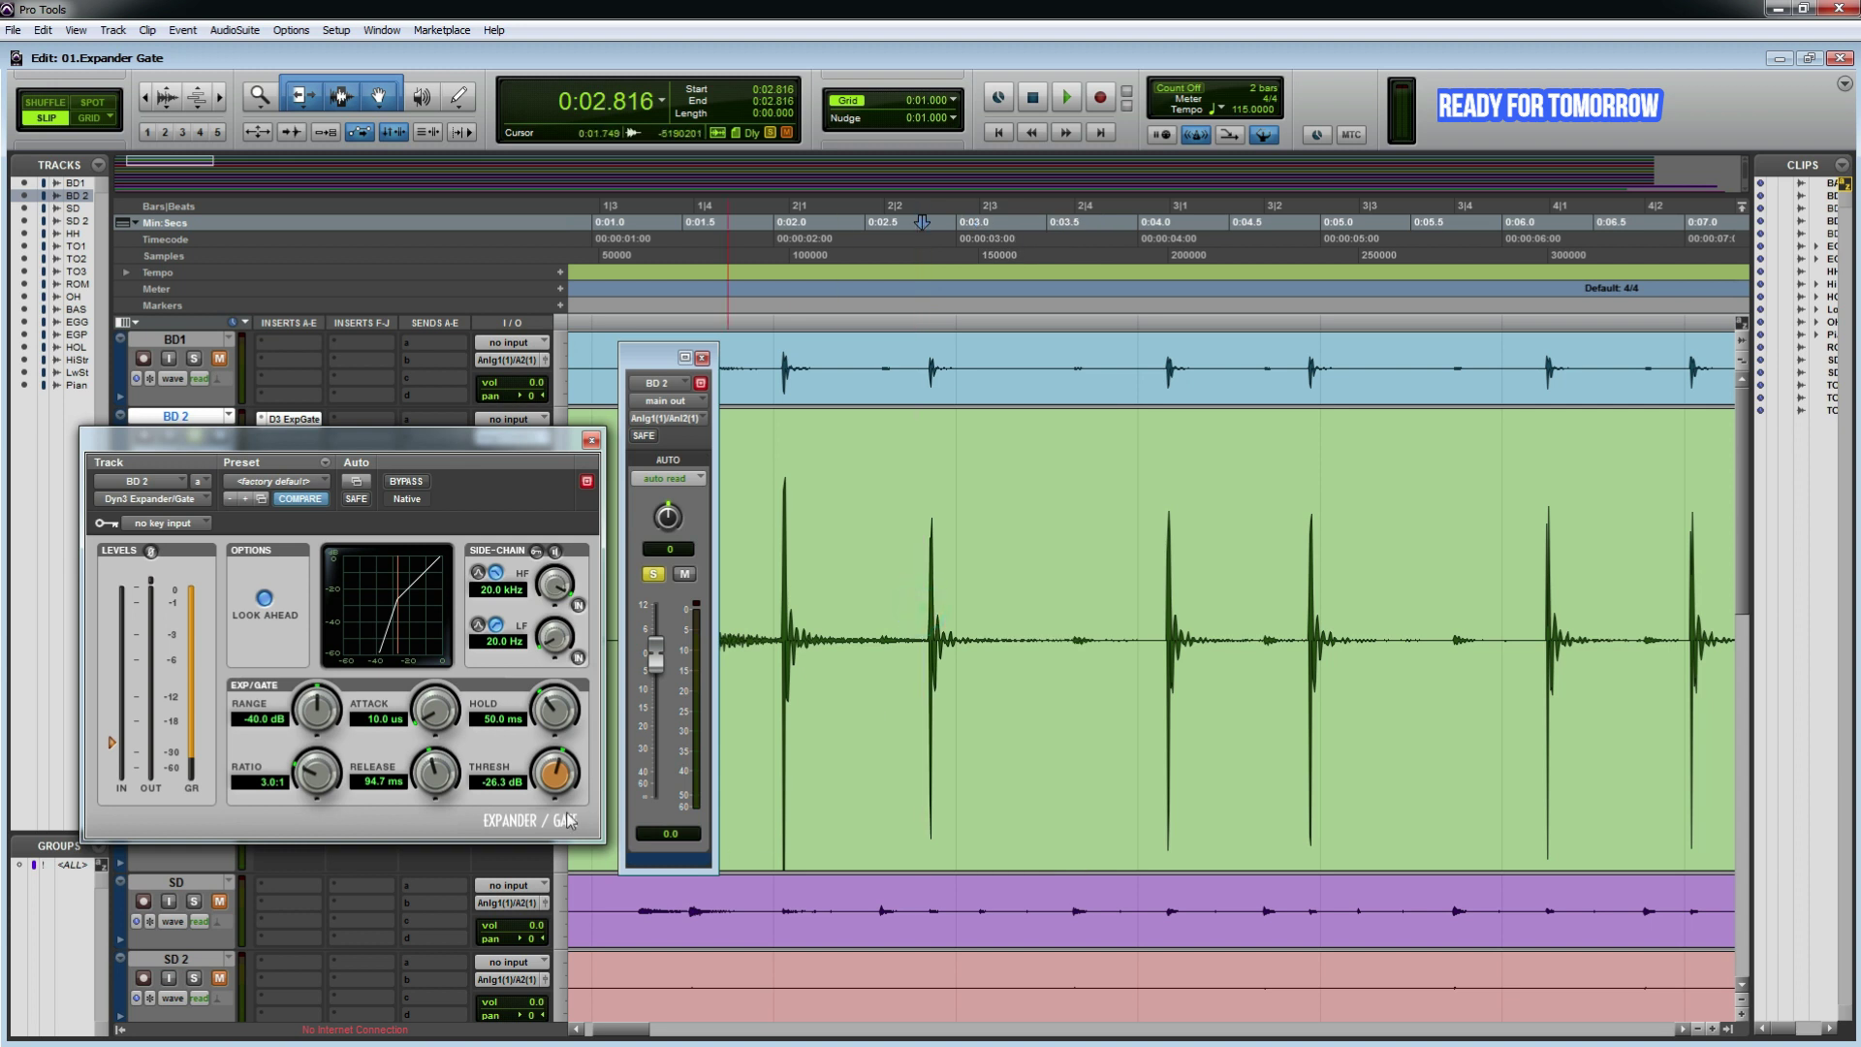
key("space")
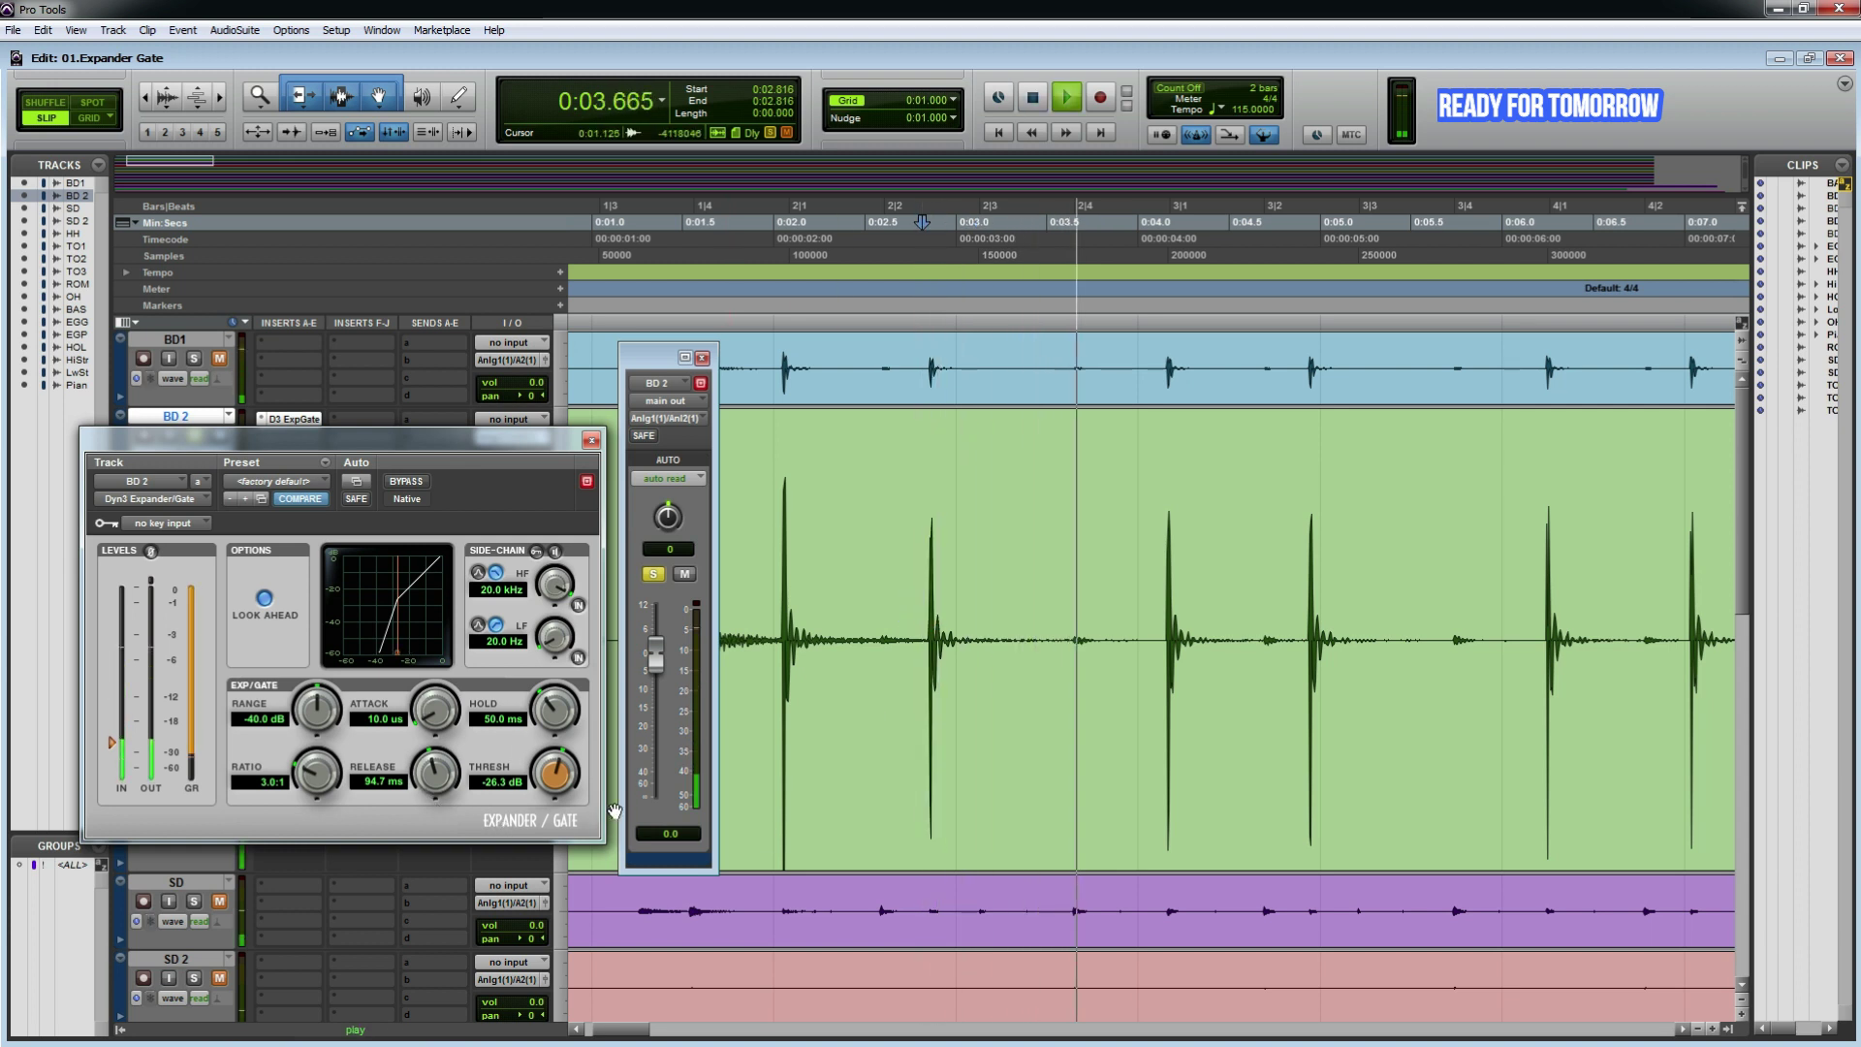
left_click_drag(463, 797, 531, 793)
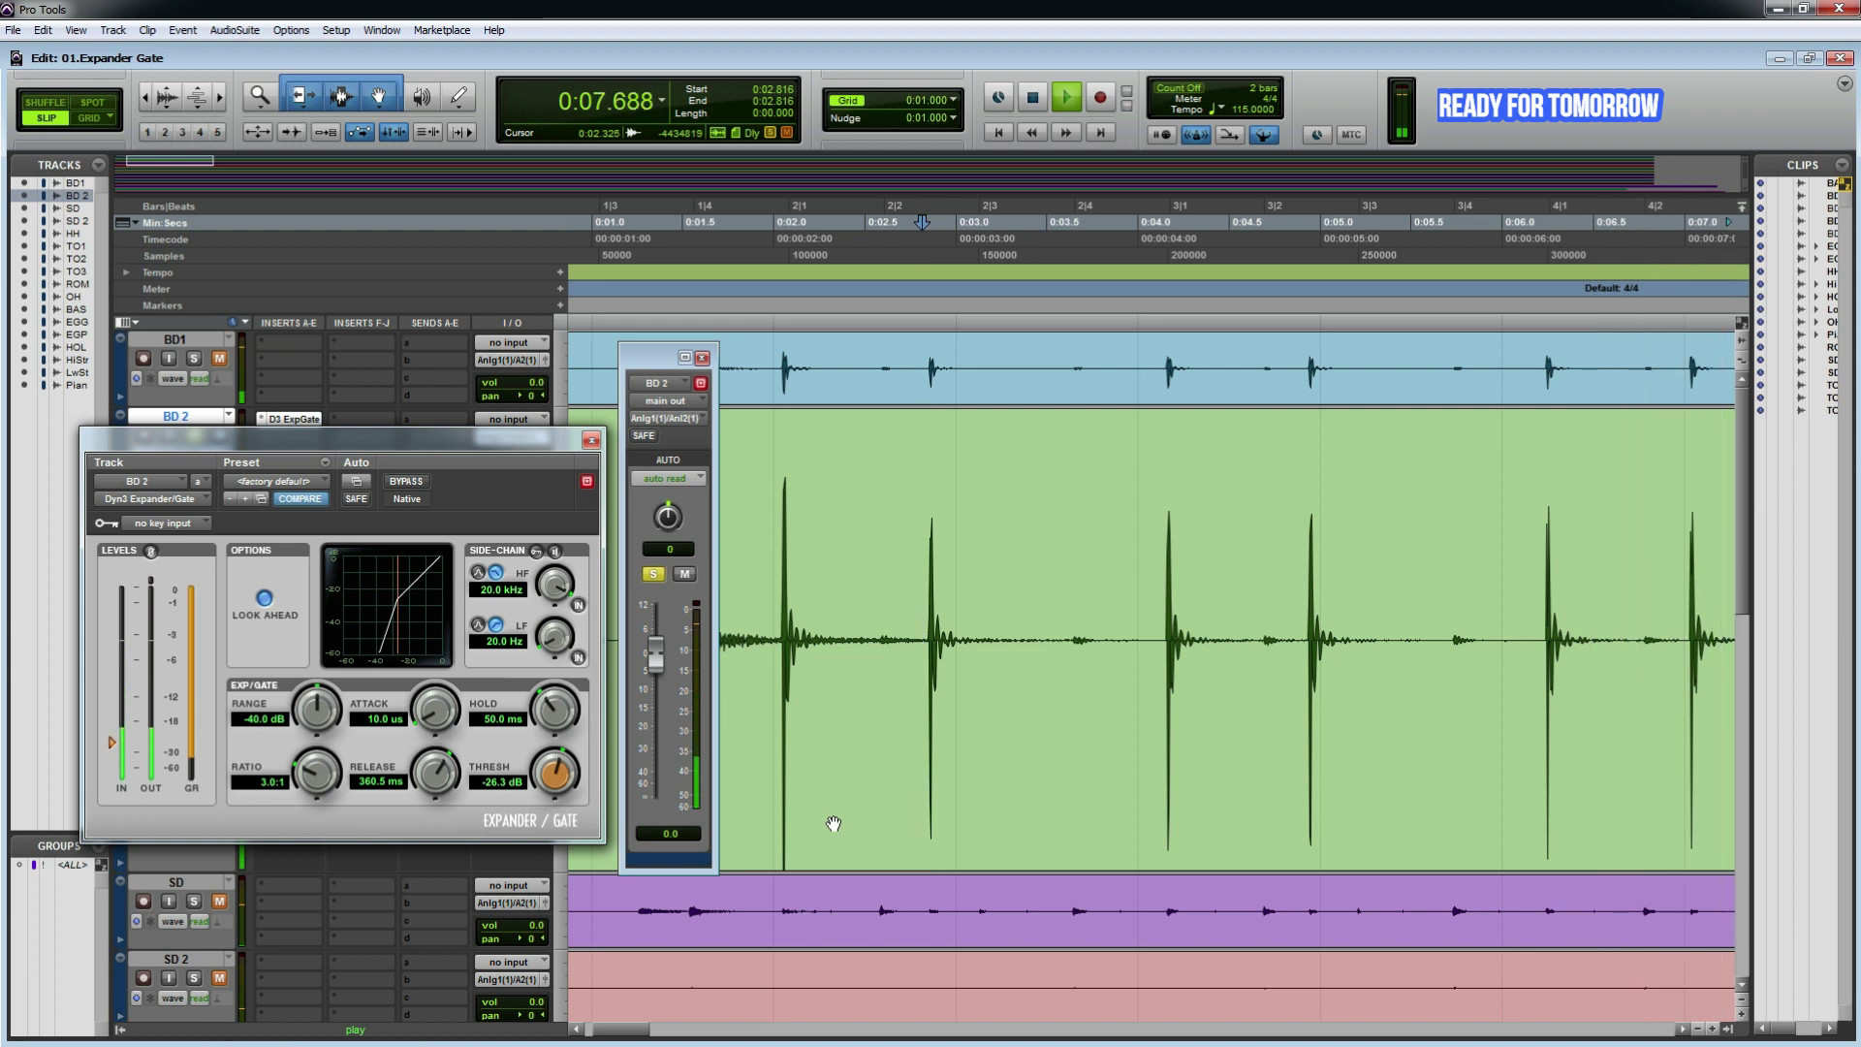
key("space")
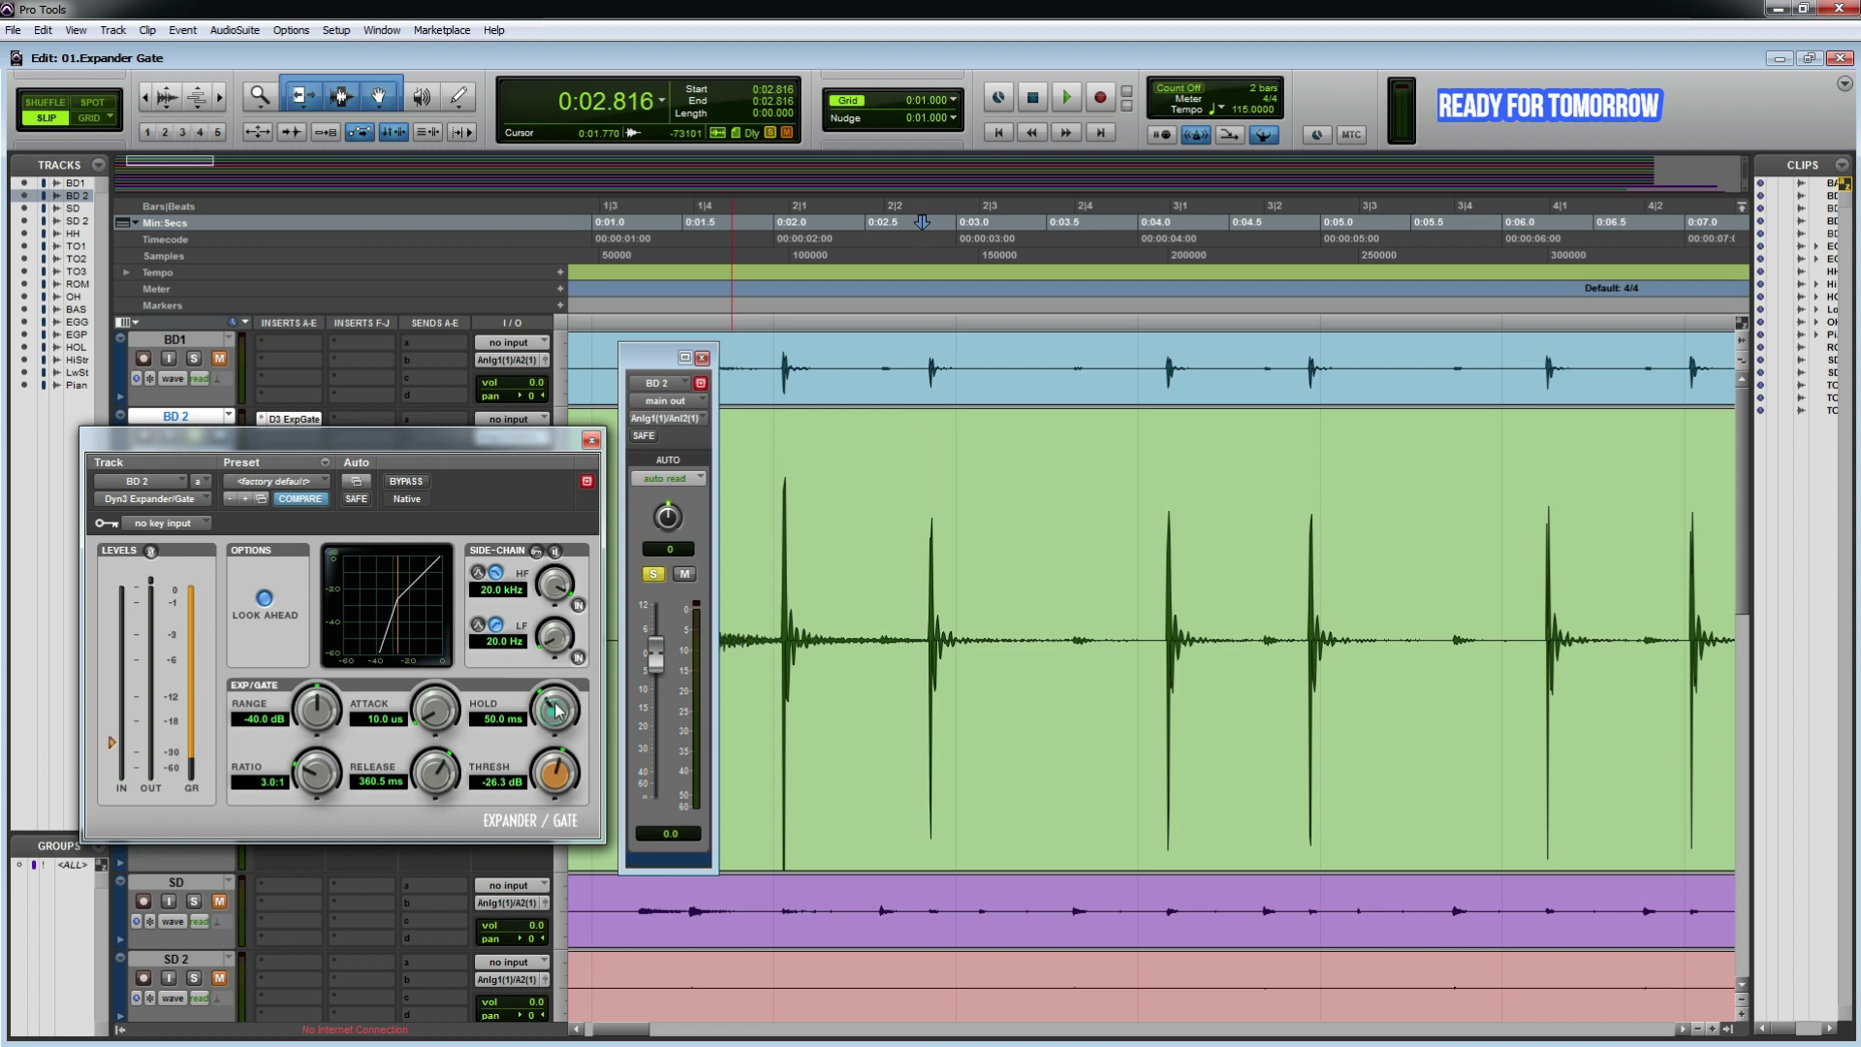
Step: Set the gate's hold to 21.7 ms and its release to 412.1 ms, keeping the attack at 10.0 us
left_click_drag(548, 715, 548, 708)
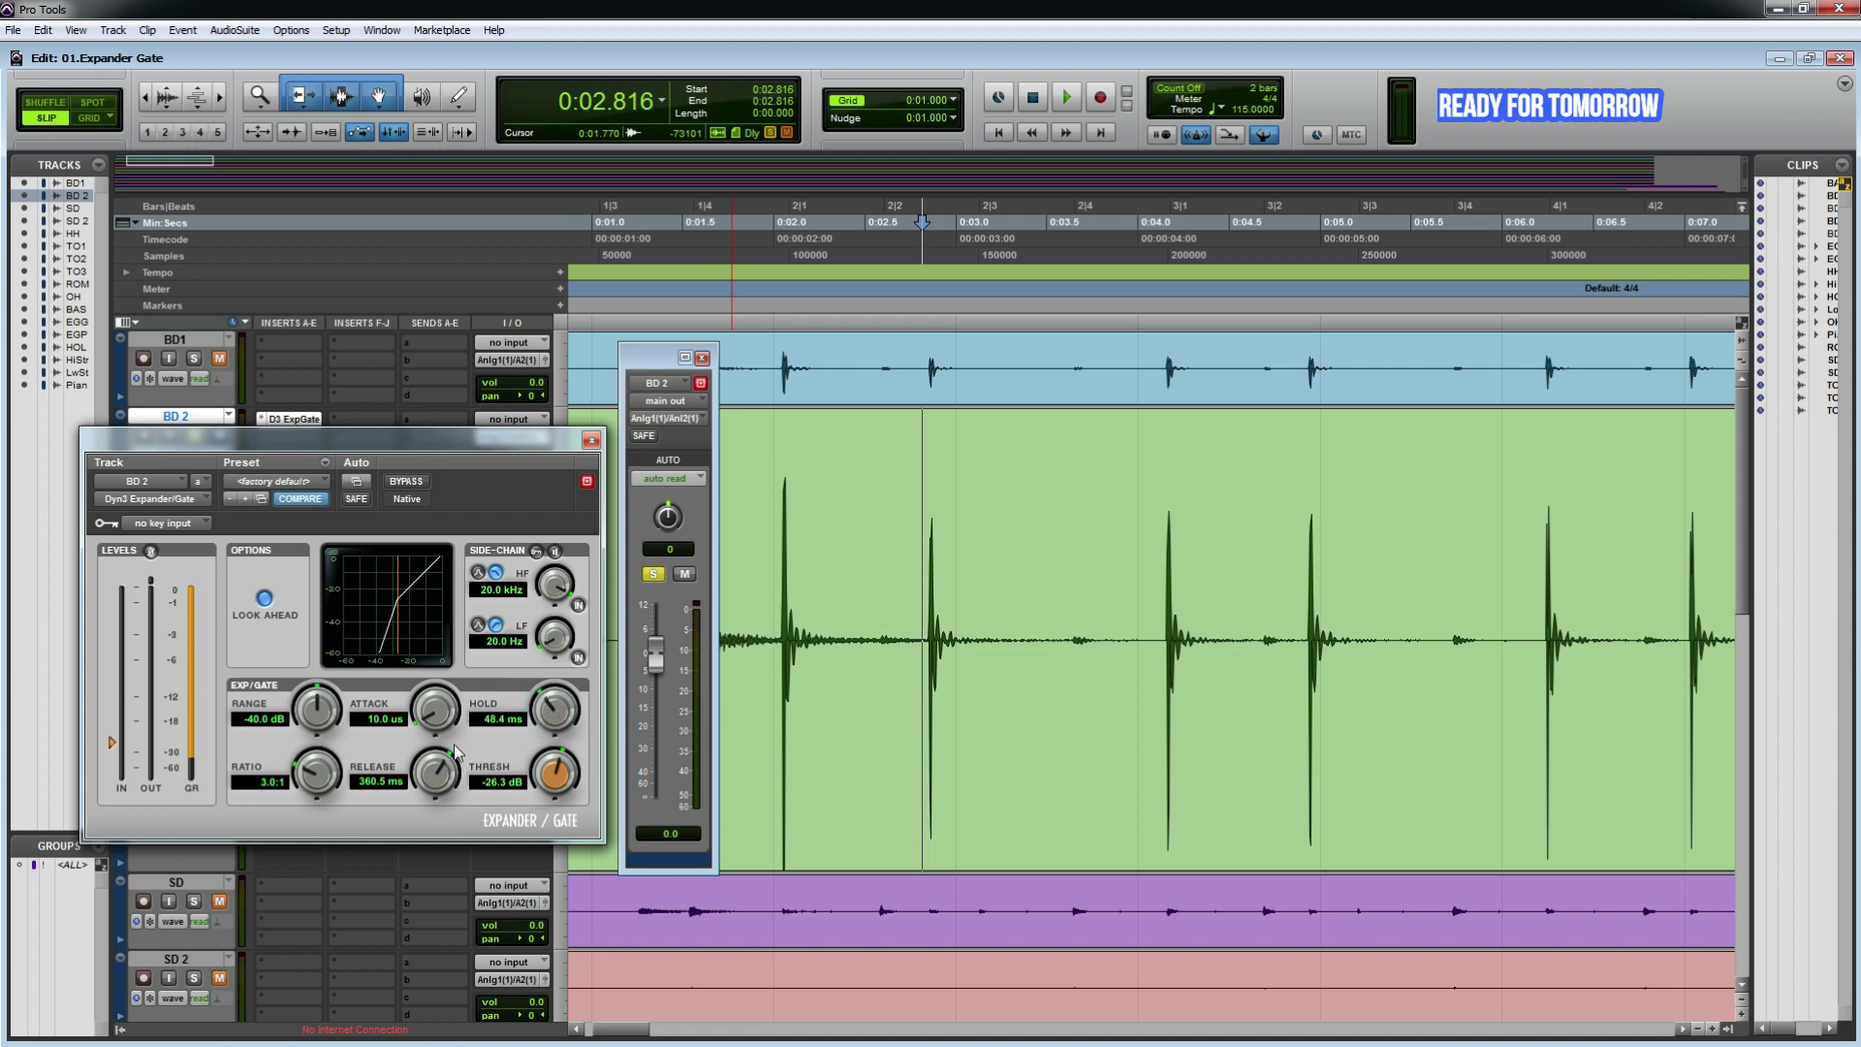
left_click_drag(436, 713, 434, 667)
left_click_drag(436, 702, 432, 725)
left_click_drag(550, 715, 540, 700)
left_click_drag(435, 776, 435, 764)
Step: Play BD 2 from about 2.826 s and raise the gate's threshold to -18.3 dB
left_click(924, 630)
key("space")
left_click_drag(553, 769, 555, 755)
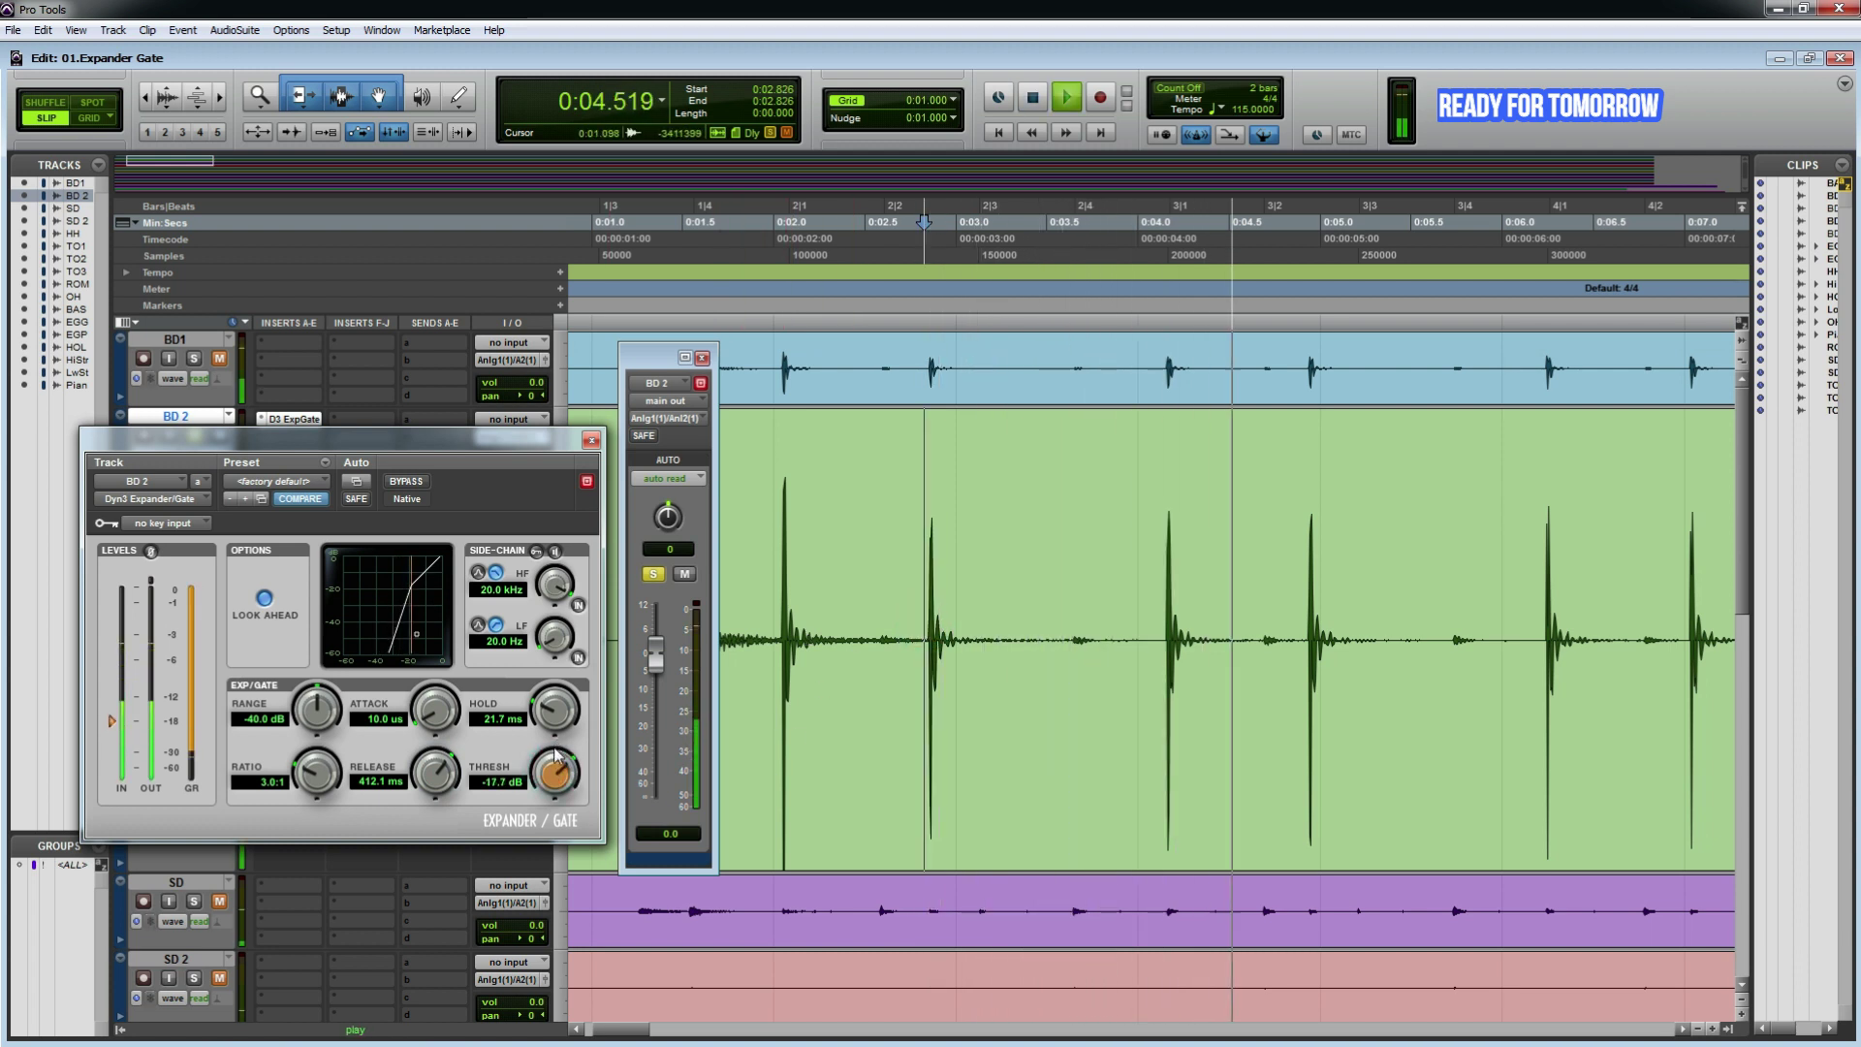
key("space")
Step: Set the gate's release to 520.7 ms and its hold to 248.7 ms, auditioning BD 2 from about 2.826 s
left_click_drag(439, 775, 439, 763)
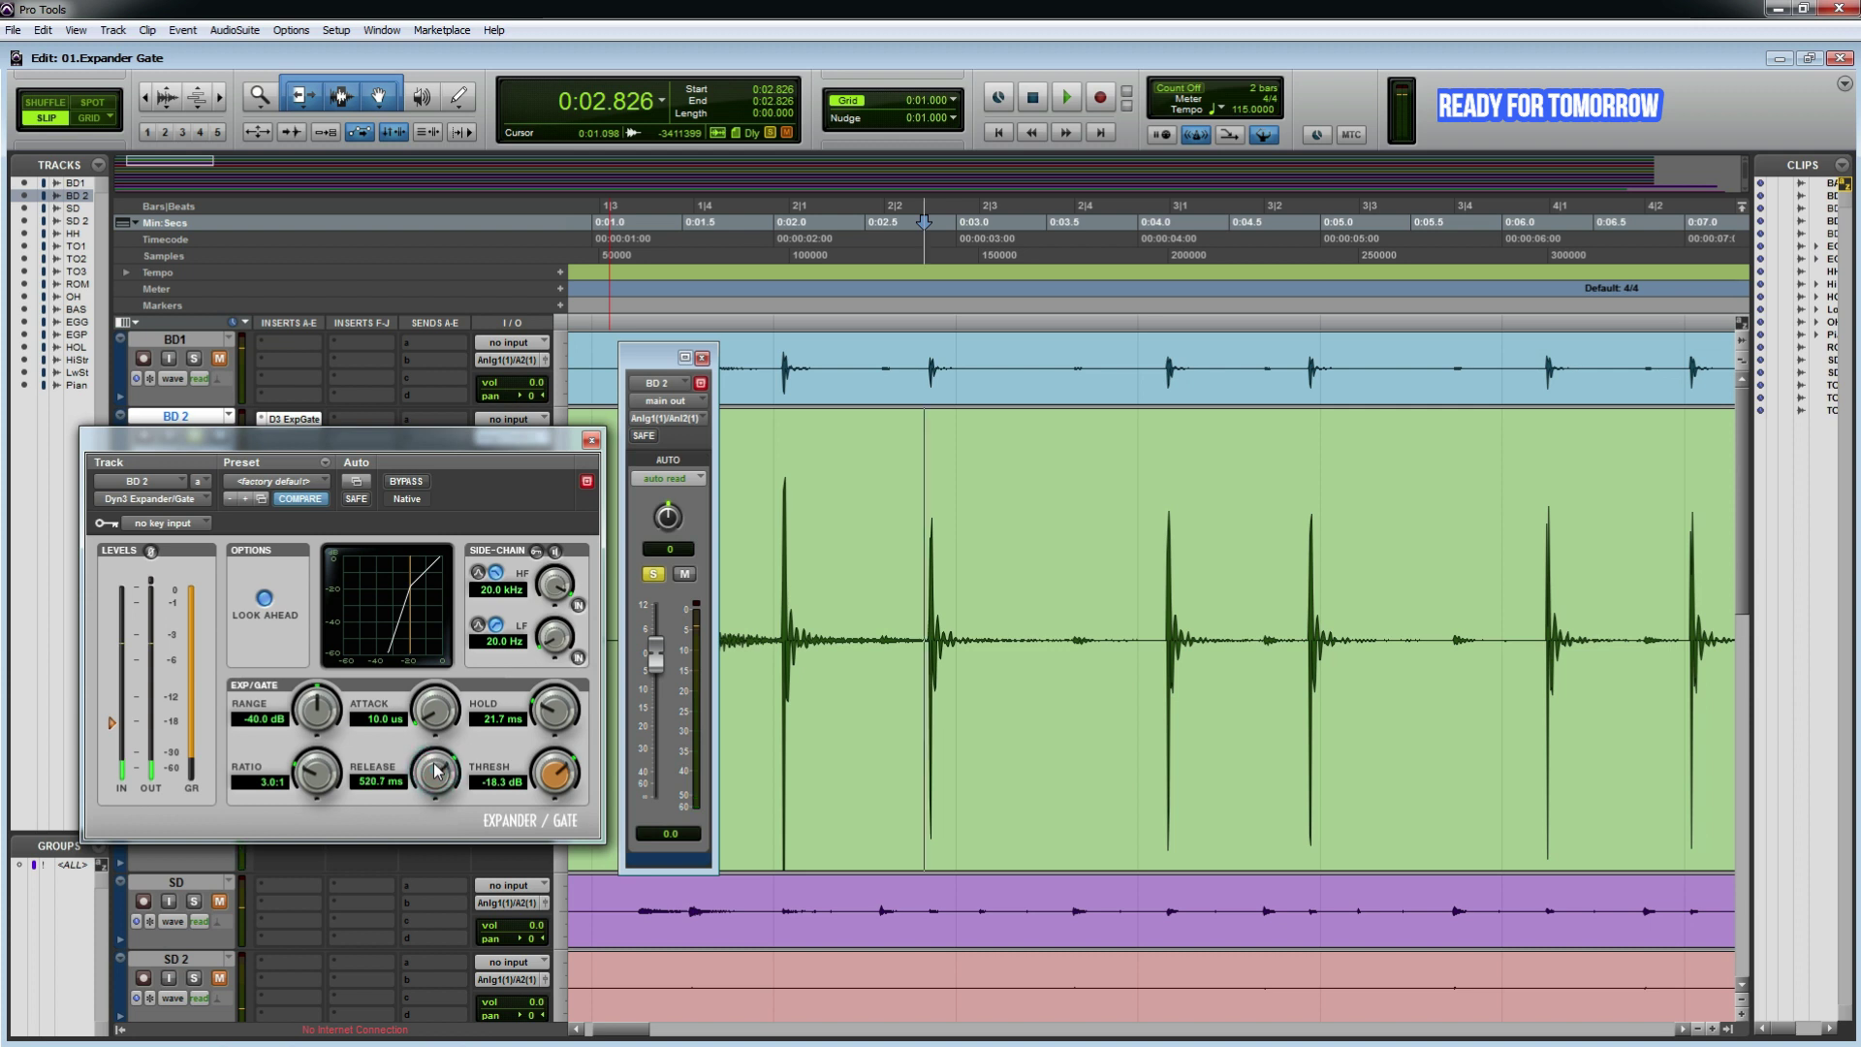
key("space")
mouse_move(545, 716)
left_mouse_down()
mouse_move(546, 759)
mouse_move(560, 718)
left_mouse_up()
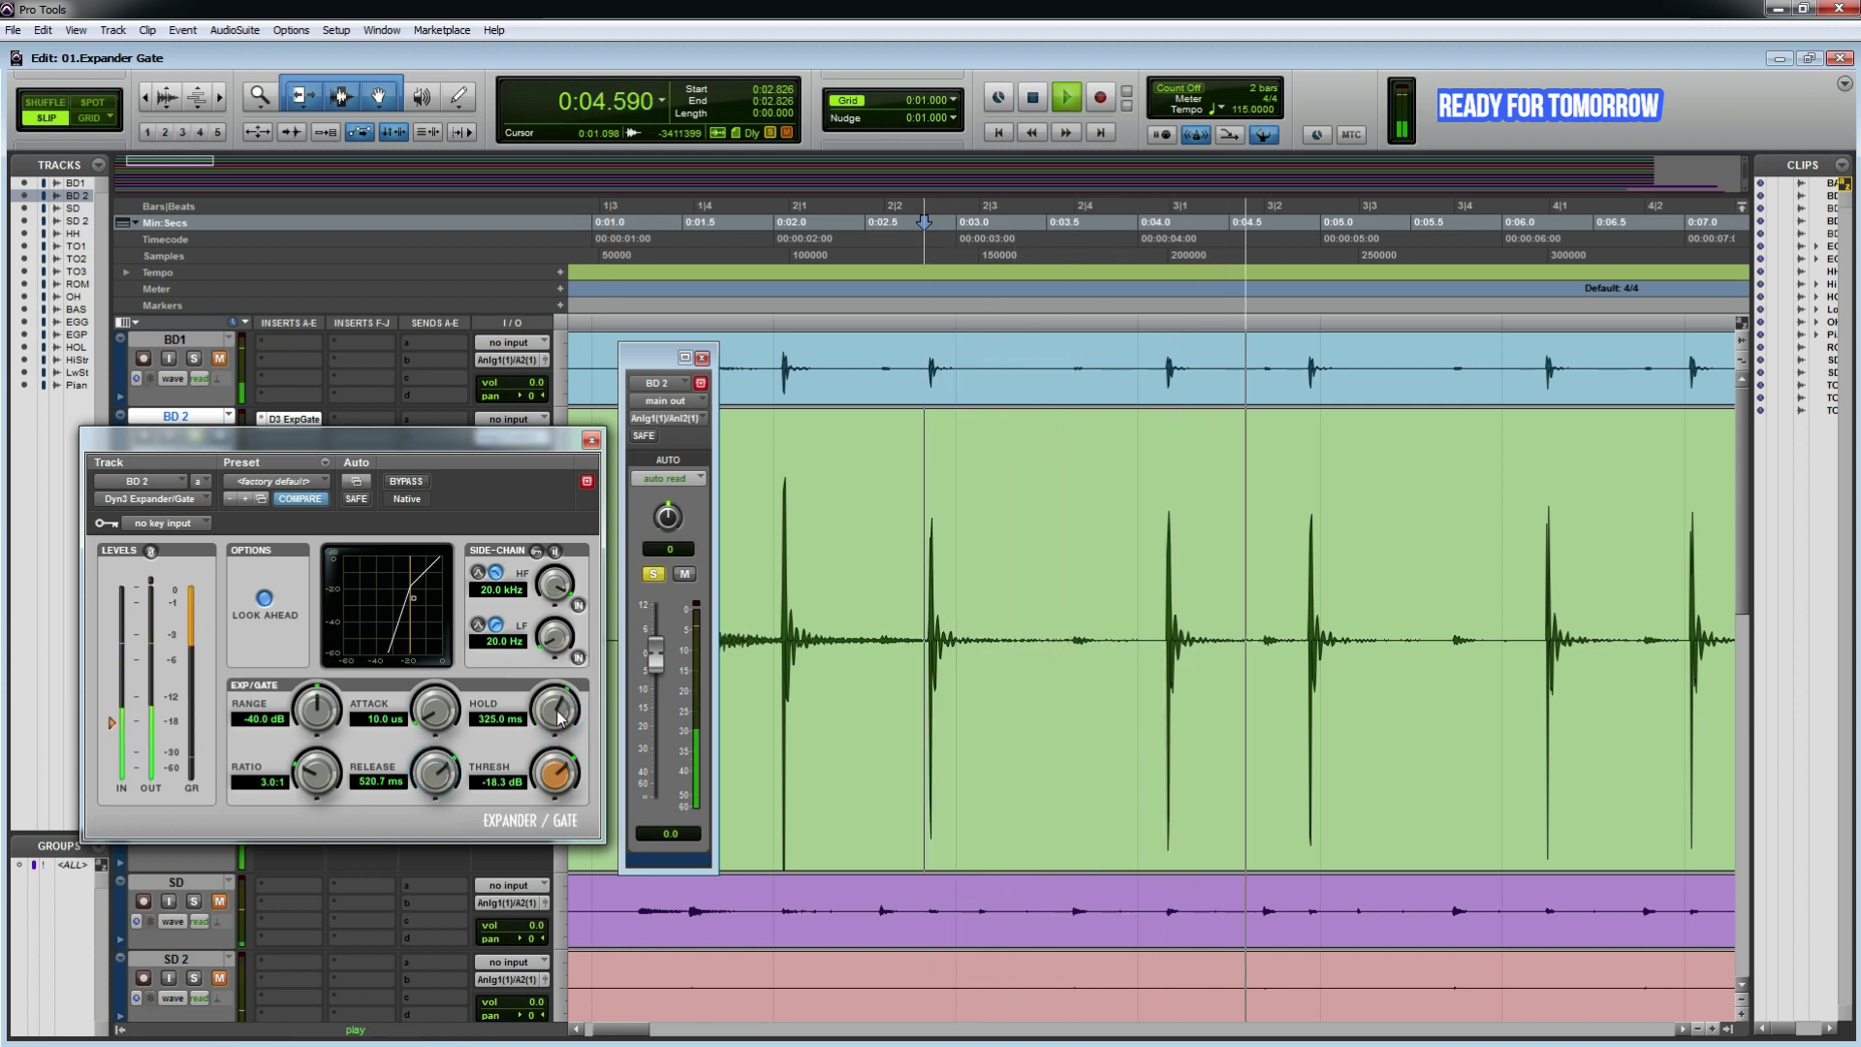
key("space")
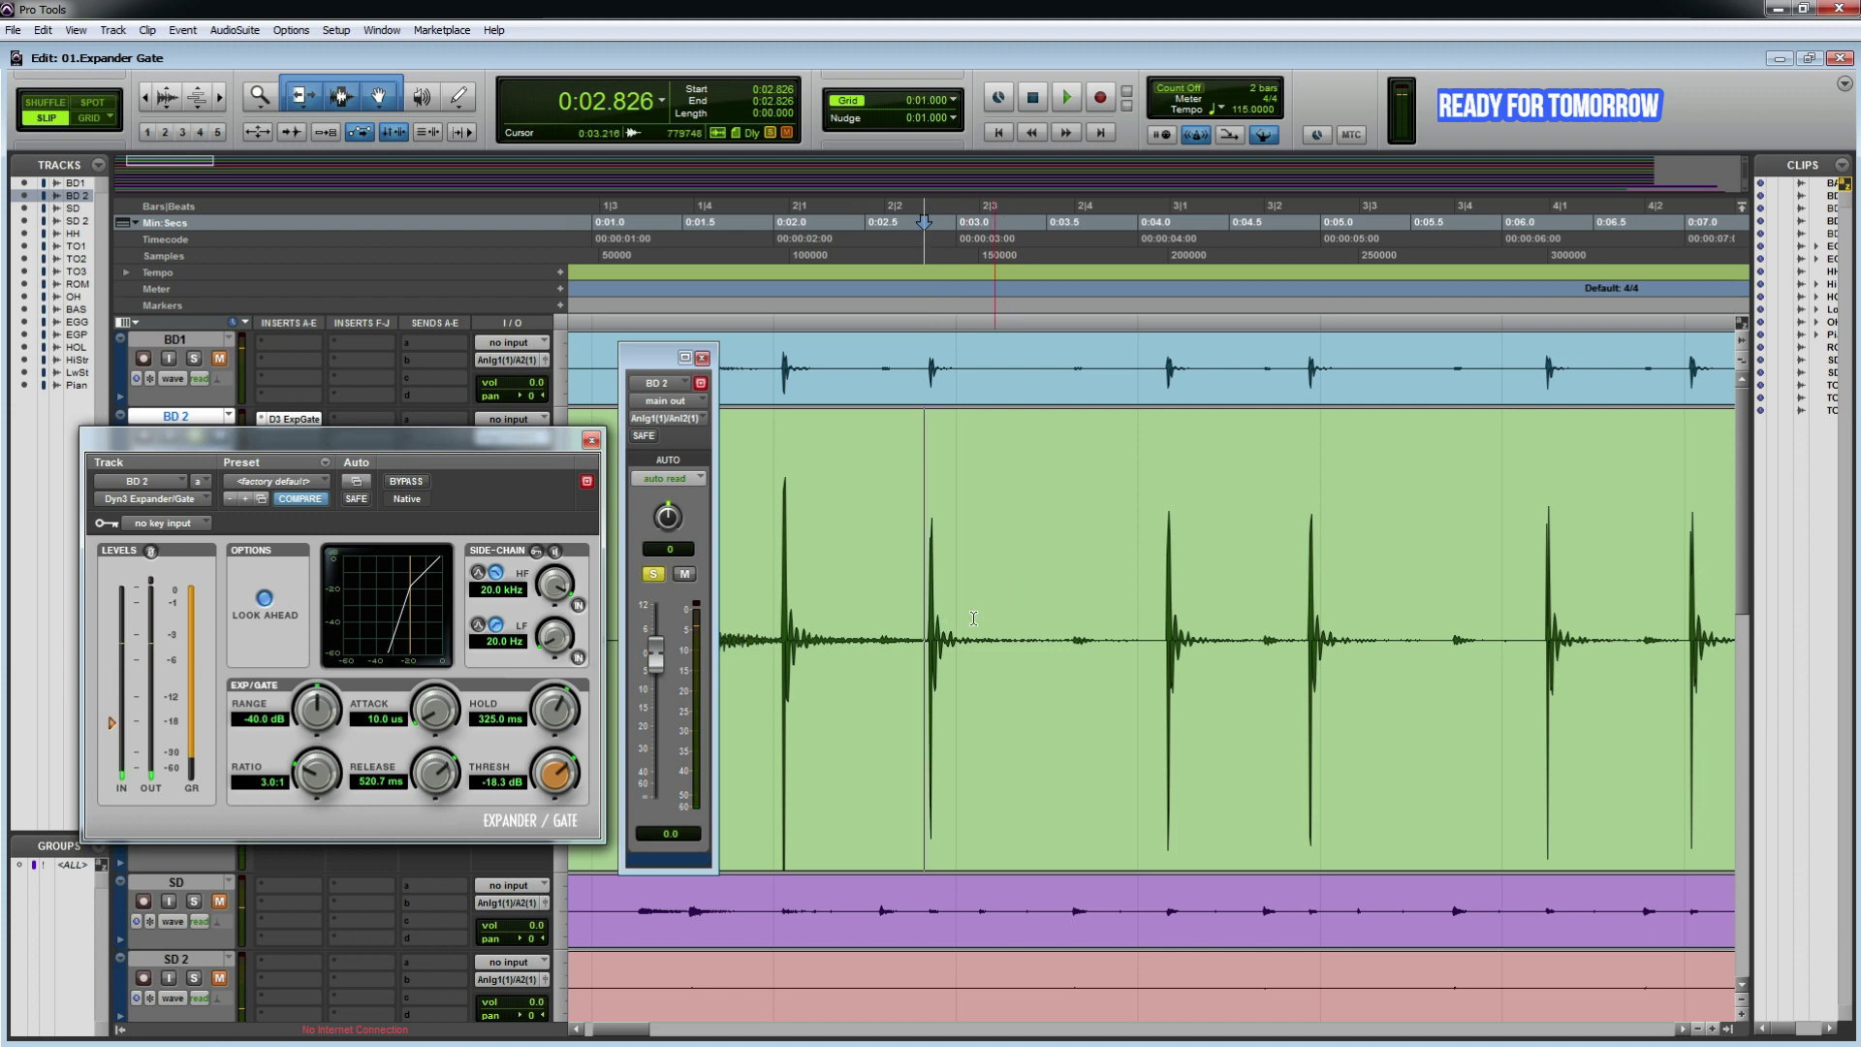
left_click_drag(558, 712, 557, 717)
Step: Try cutting BD 2 from about 3.056 to 3.285 s with a fade-in on the following clip, and undo it
left_click_drag(924, 635, 1009, 635)
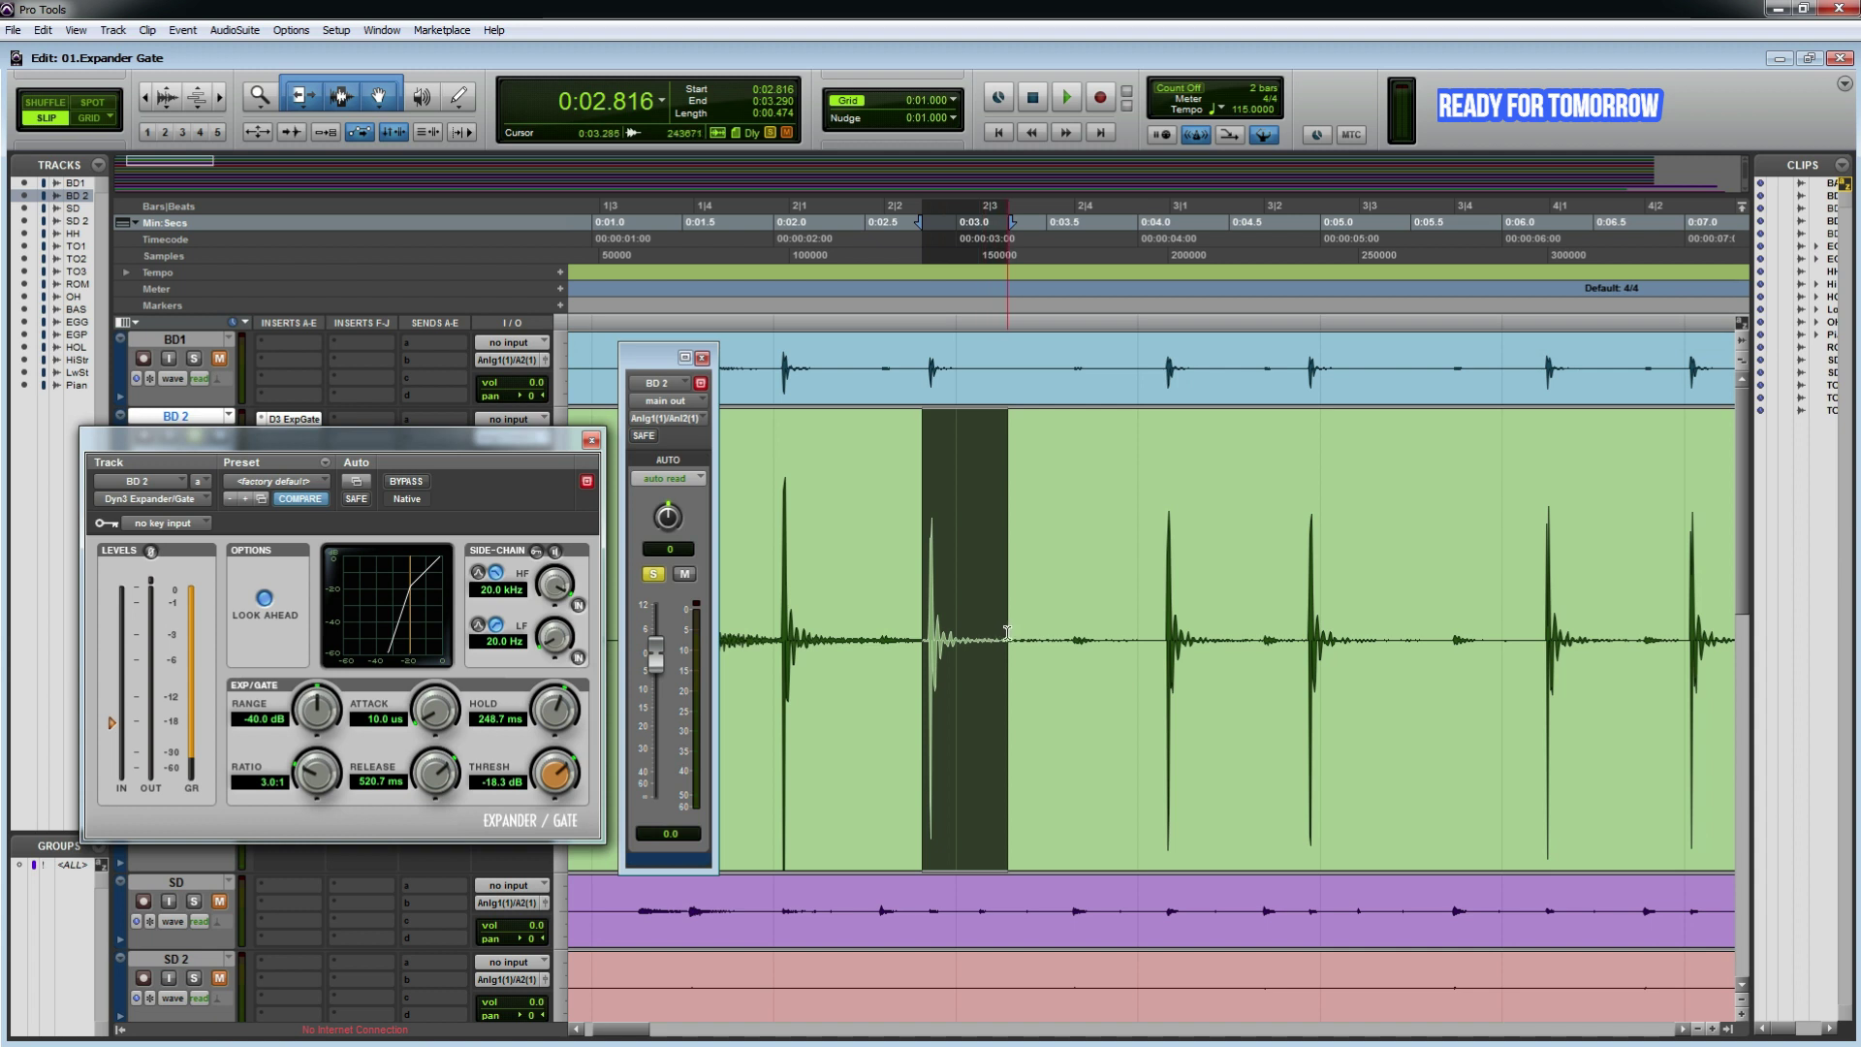
left_click_drag(1007, 633, 966, 636)
key("Delete")
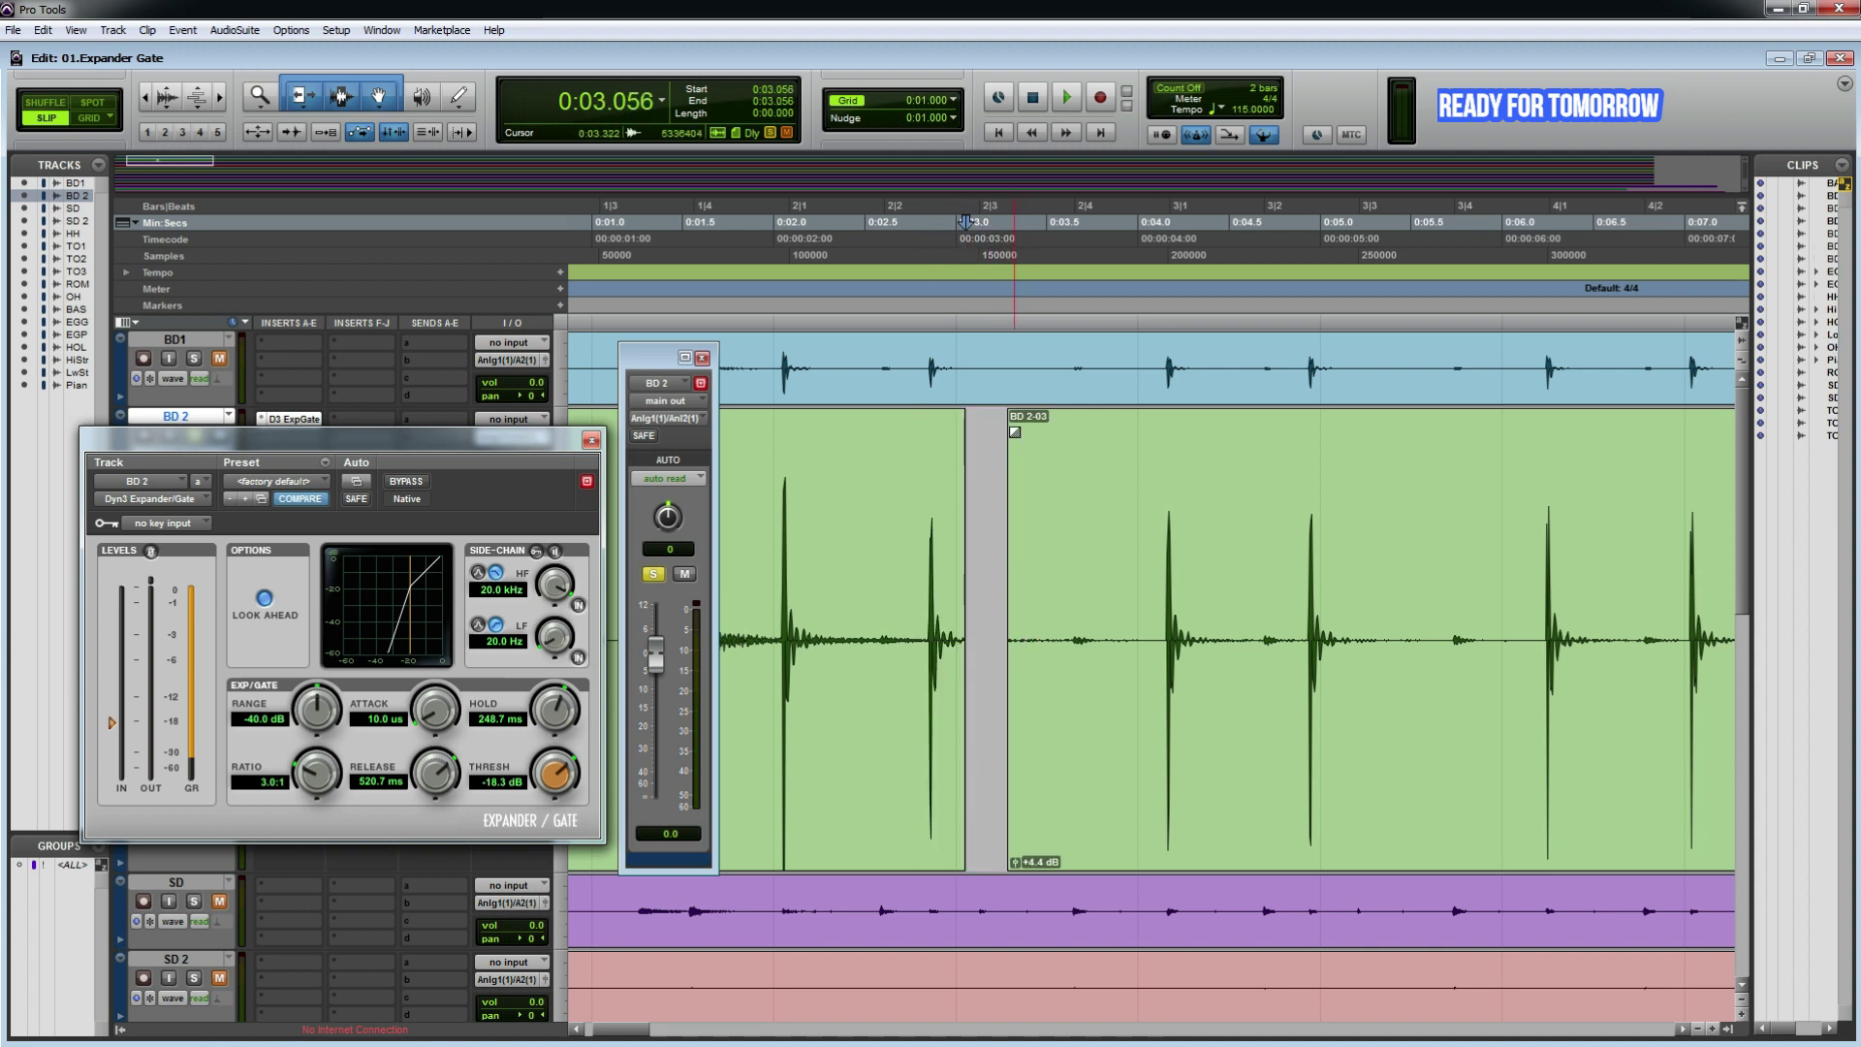
left_click_drag(1015, 425, 1034, 426)
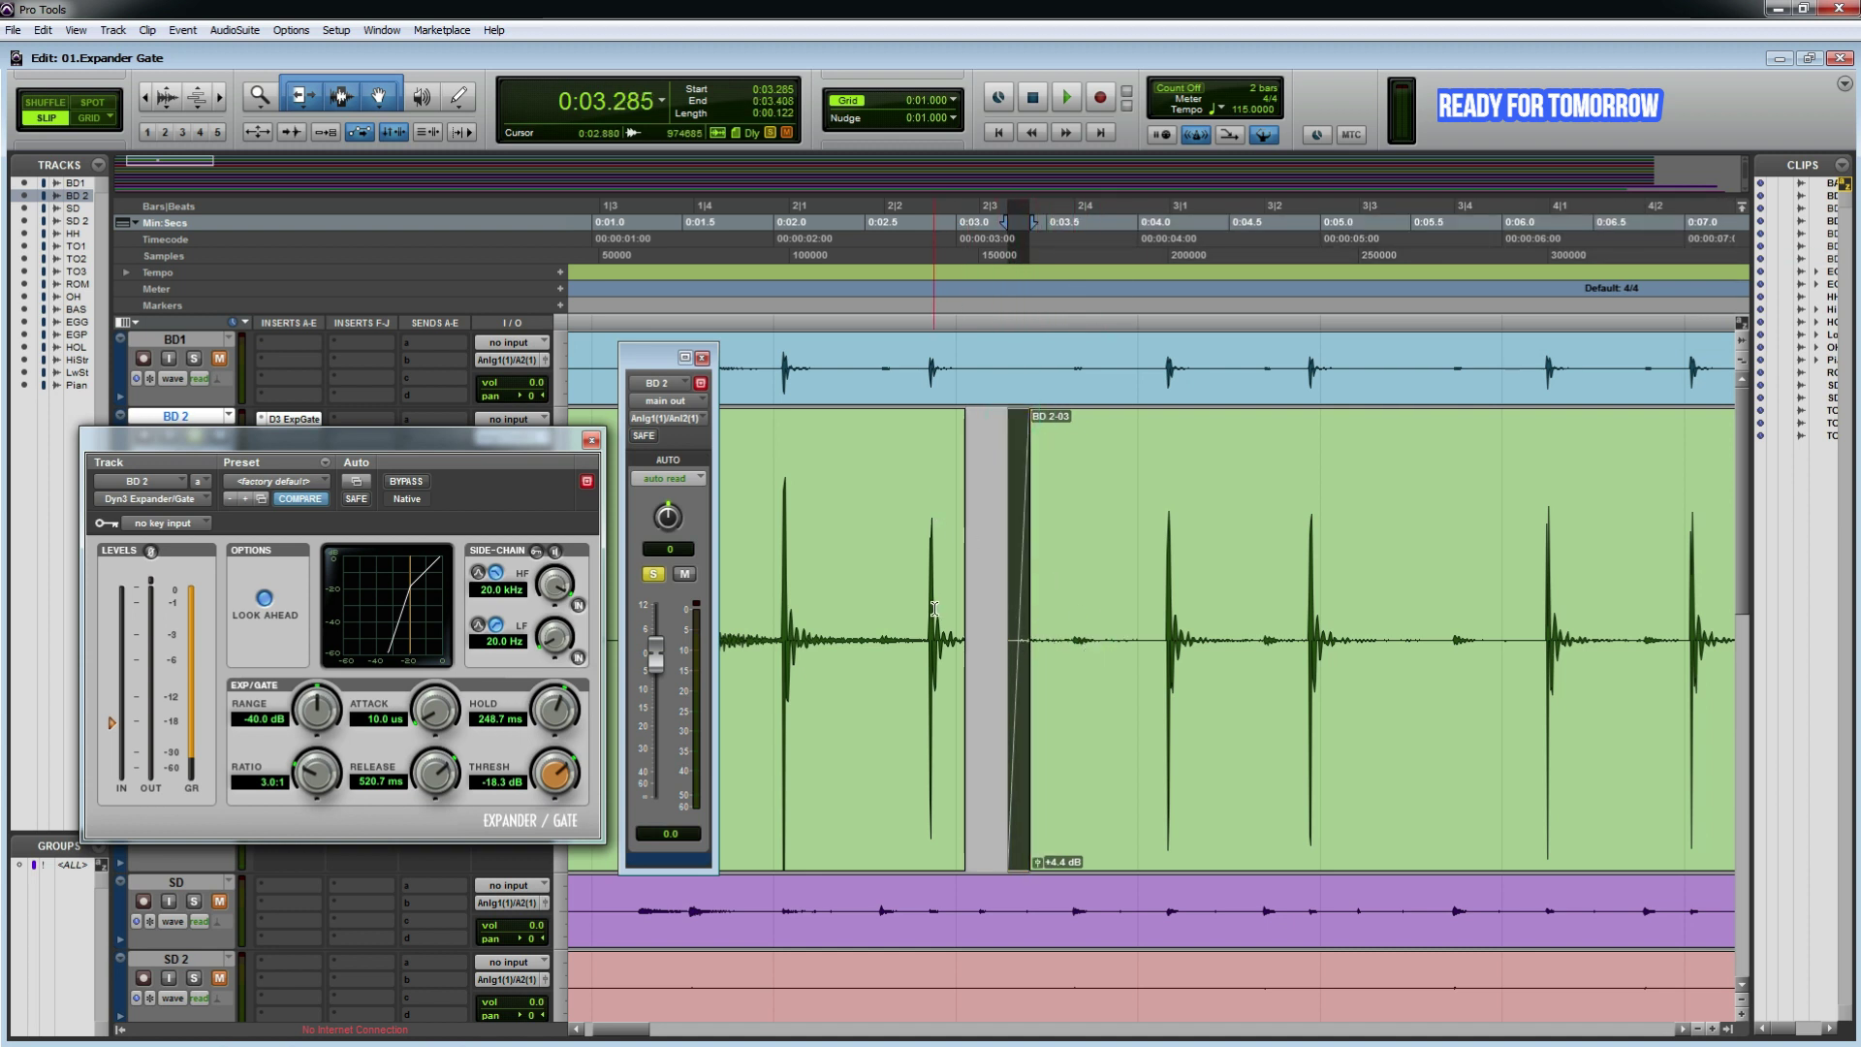
key("ctrl+z")
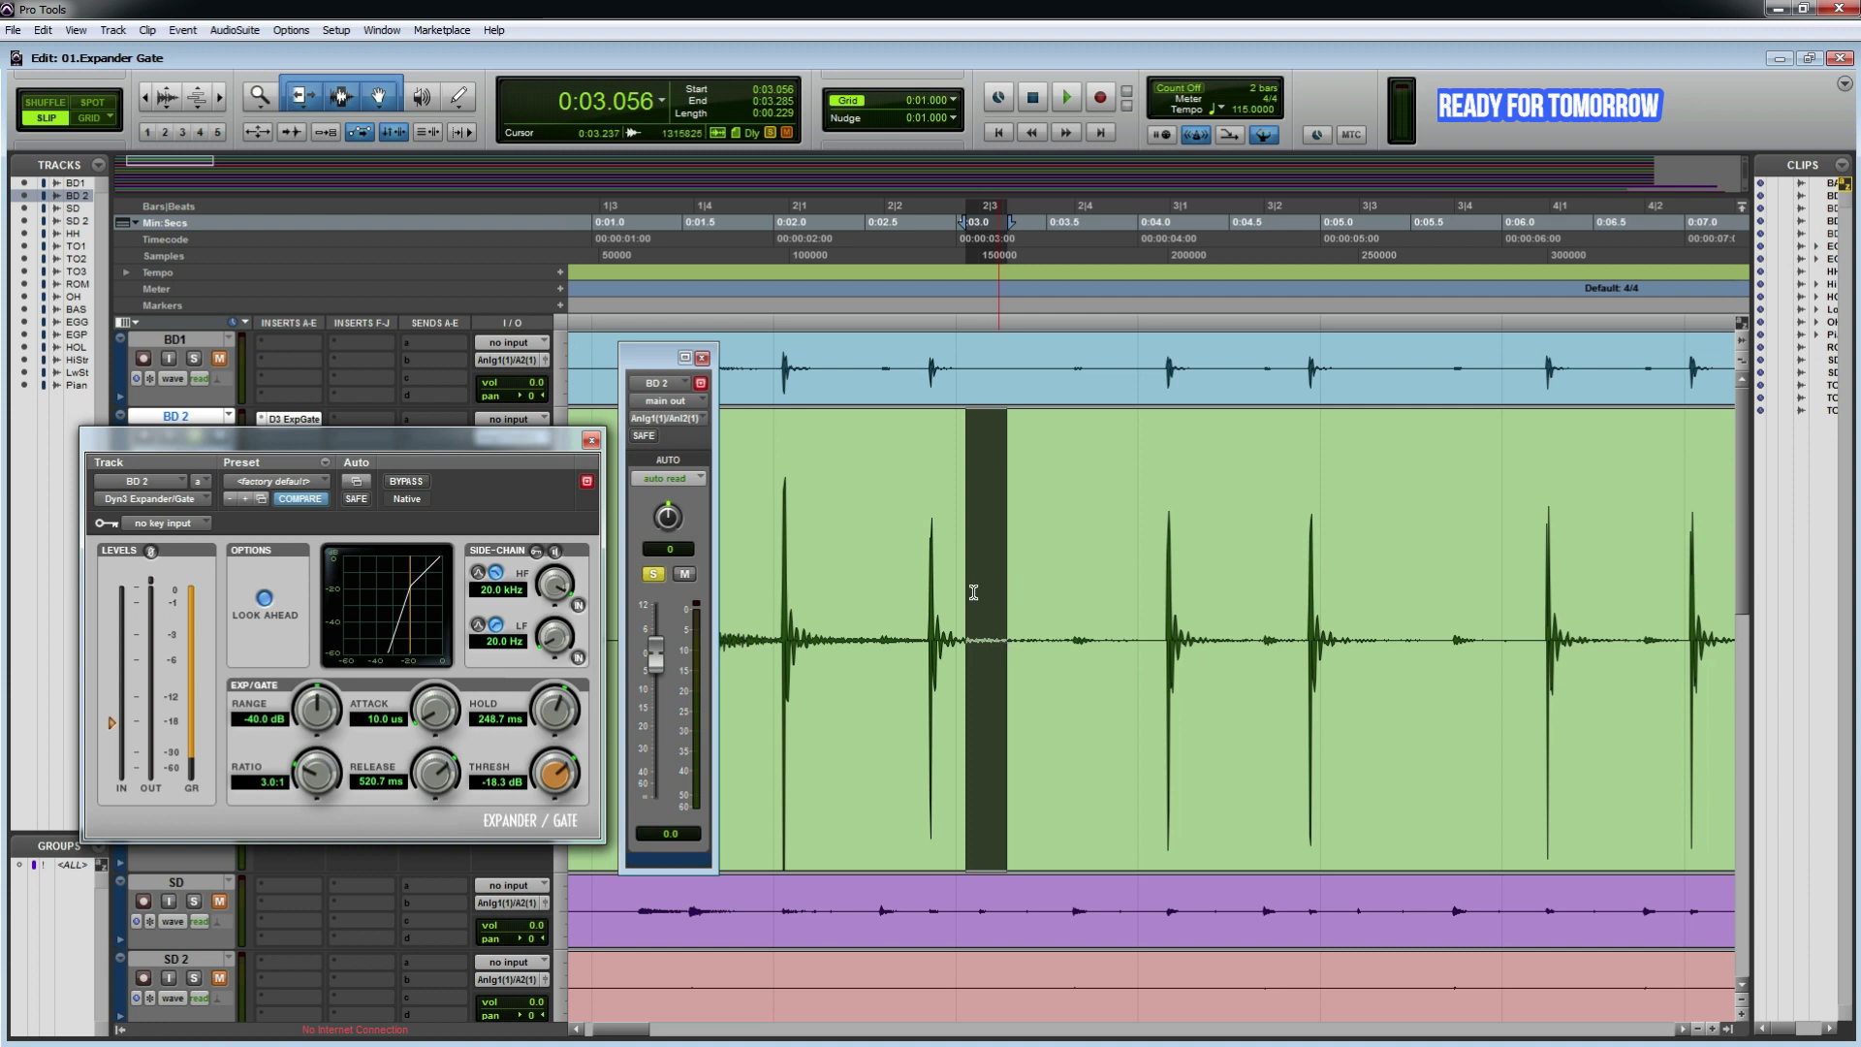
Step: Mark the kick hit and its decay on BD 2, first about 2.832–3.370 s and again about 2.826–3.536 s
left_click_drag(930, 588, 1023, 590)
left_click(958, 581)
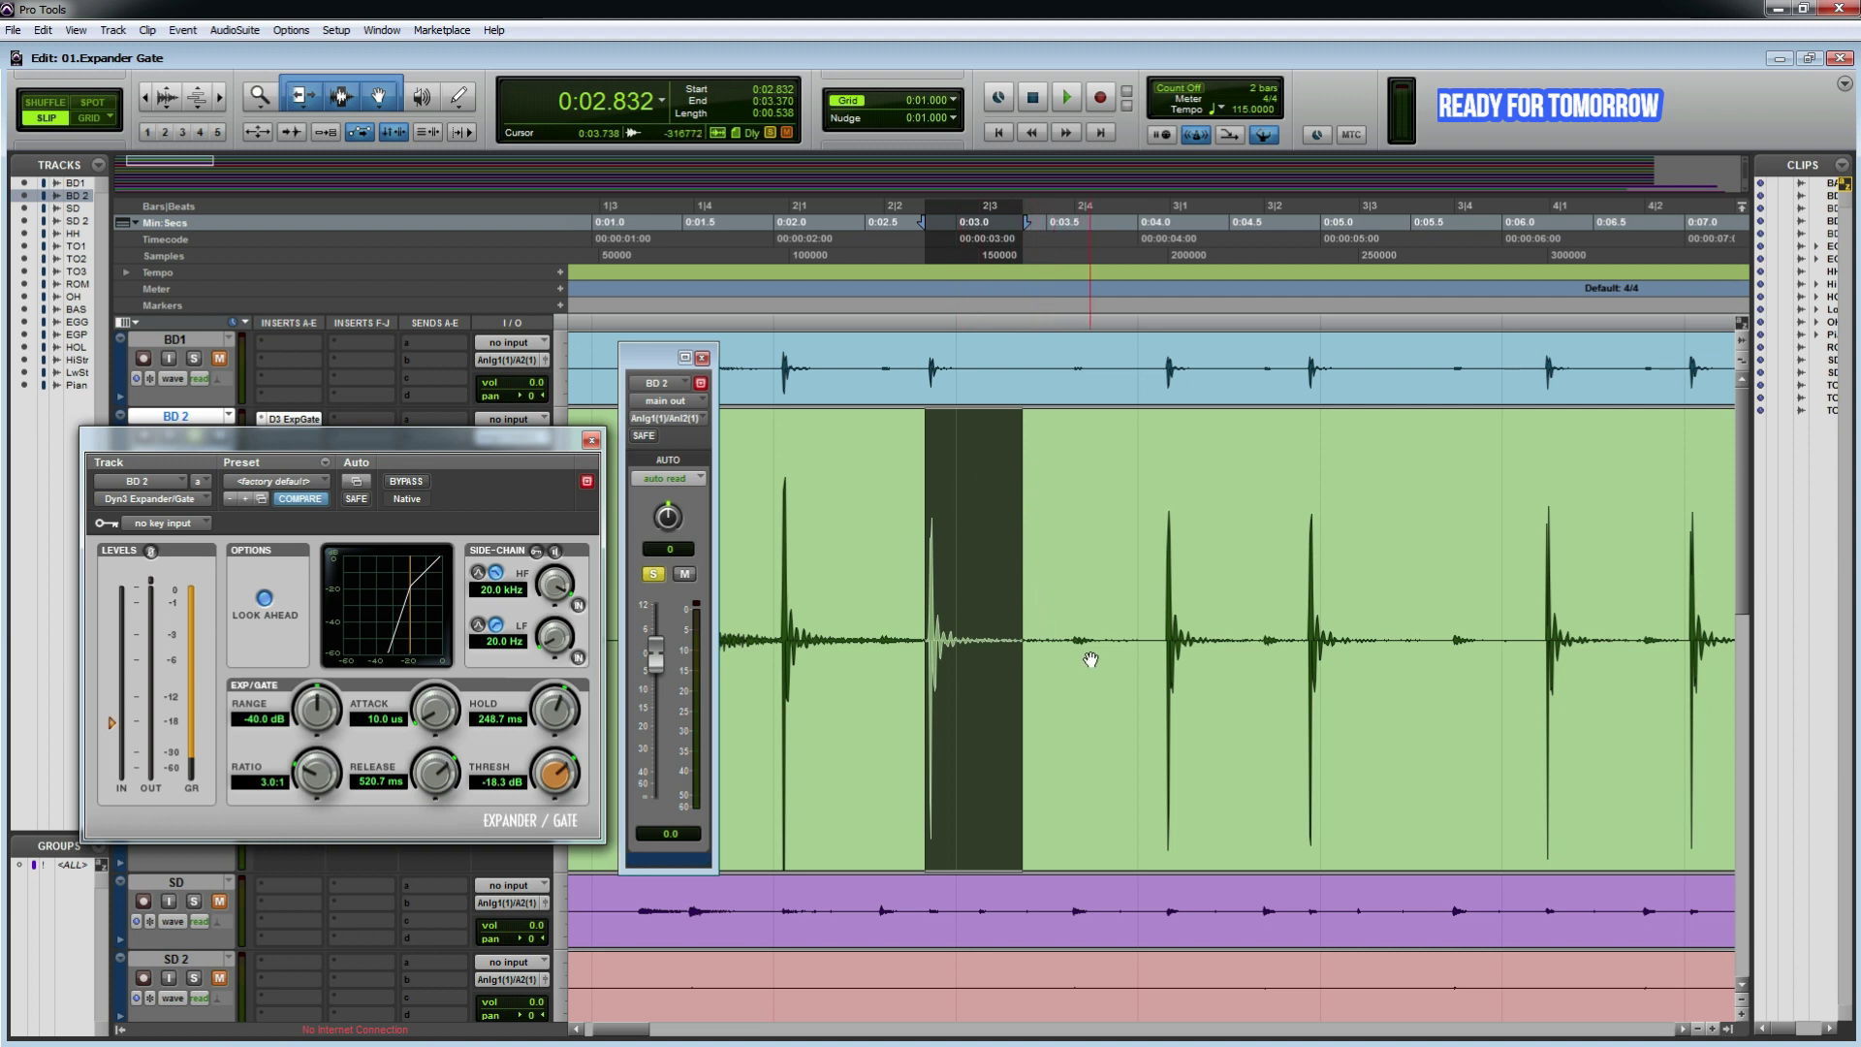
left_click(980, 615)
left_click(925, 637)
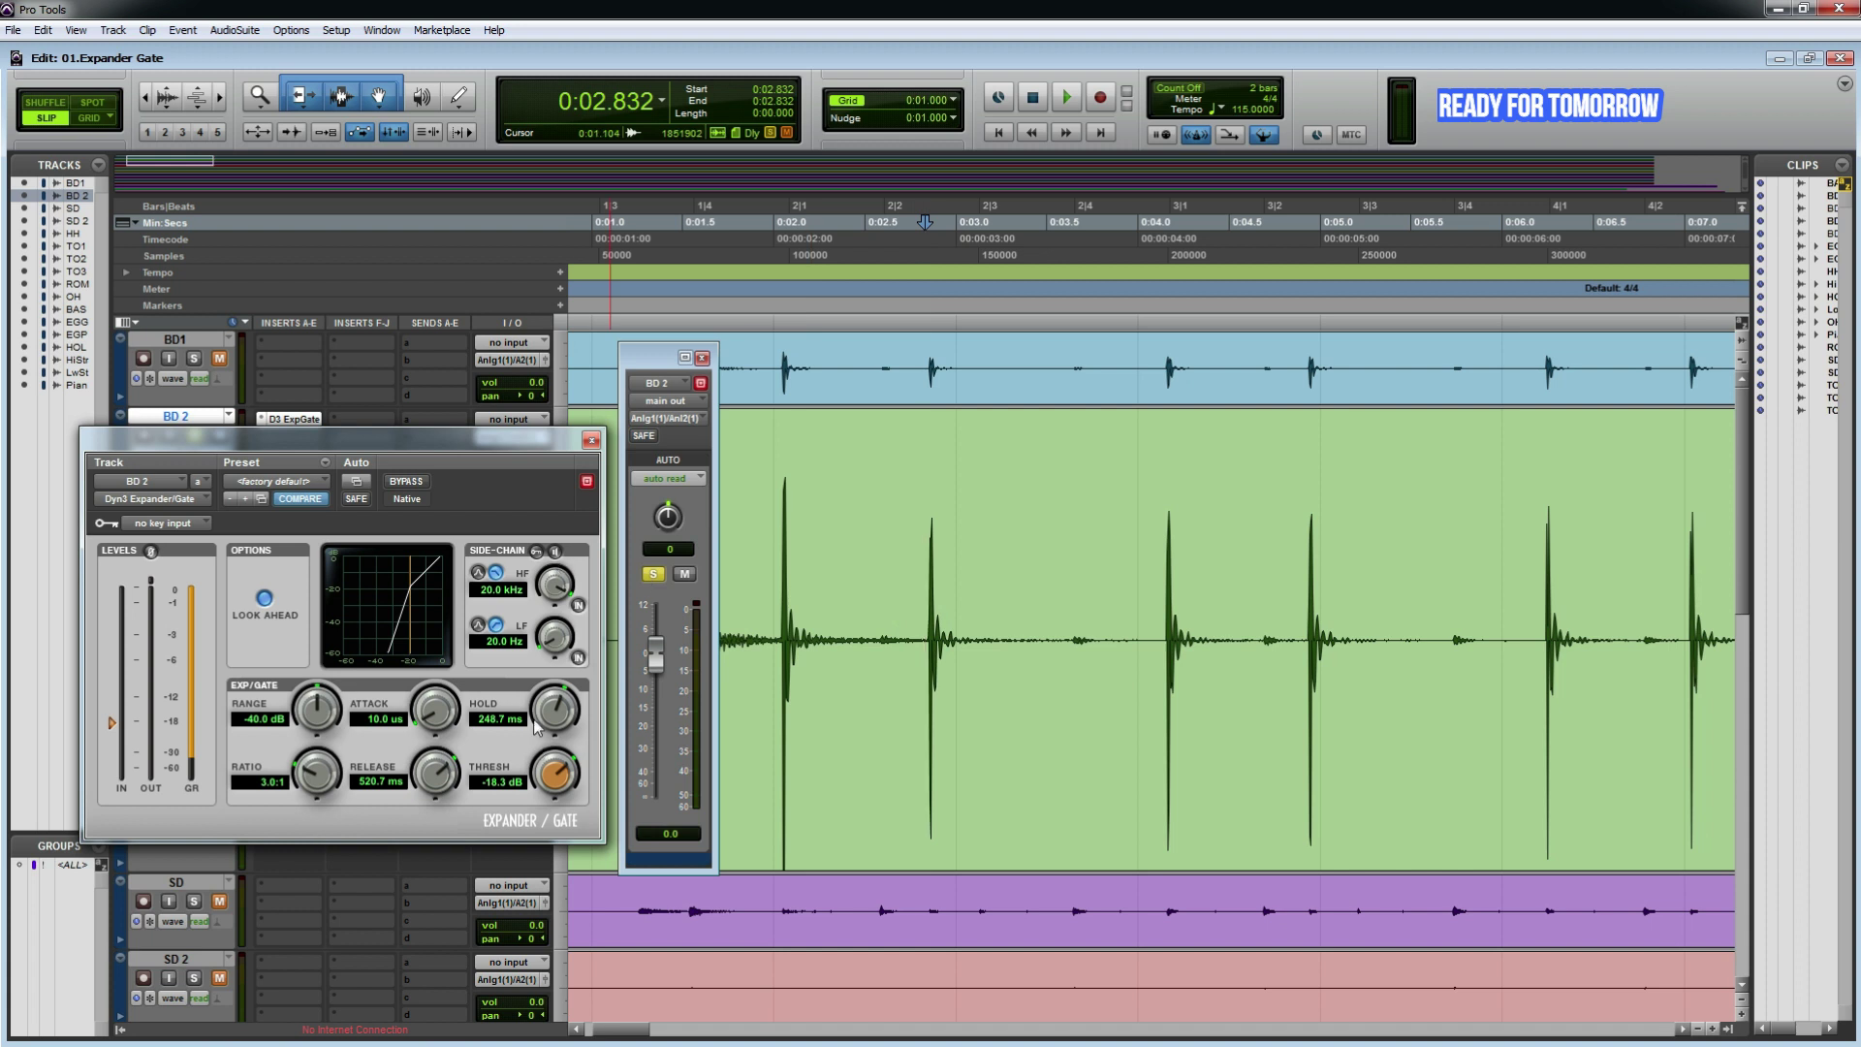
left_click_drag(925, 640, 1053, 615)
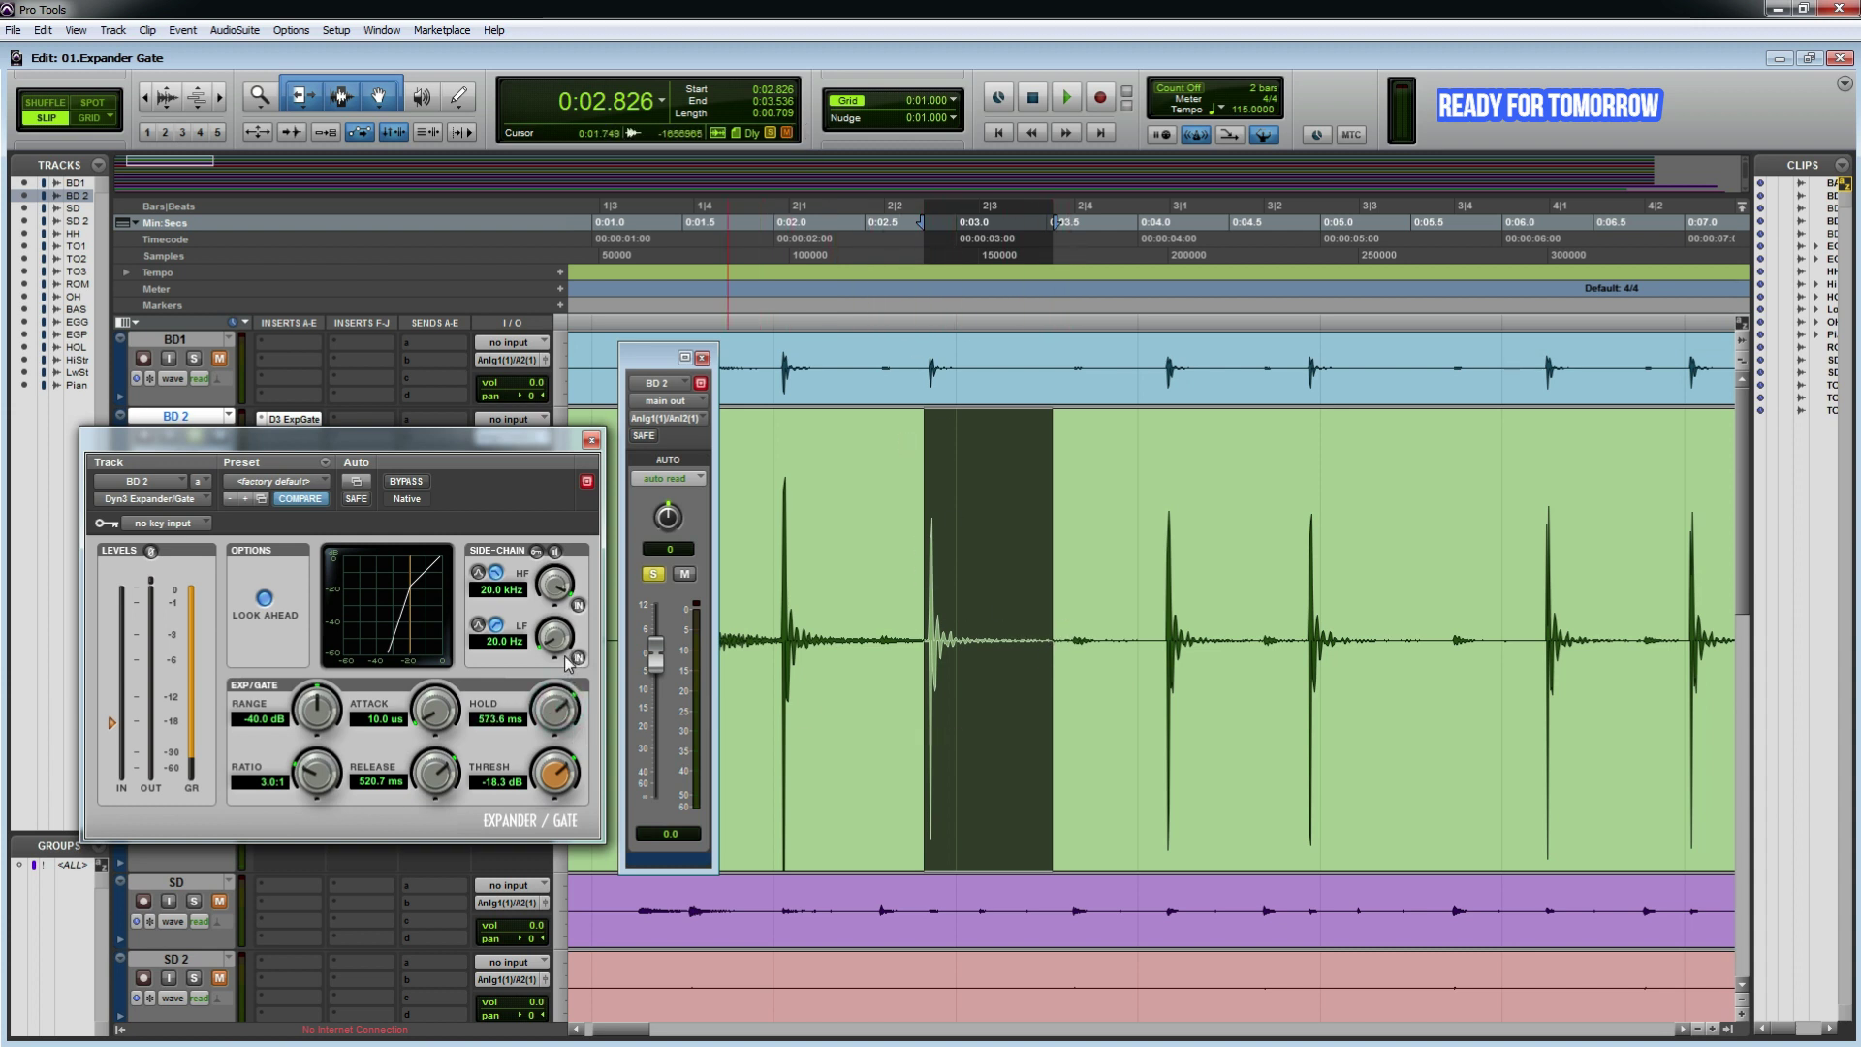
Step: Set the gate's hold to 573.6 ms, play BD 2 from about 2.810 s and mark the kick's decay up to 3.685 s
left_click_drag(565, 657, 564, 657)
left_click(922, 613)
key("space")
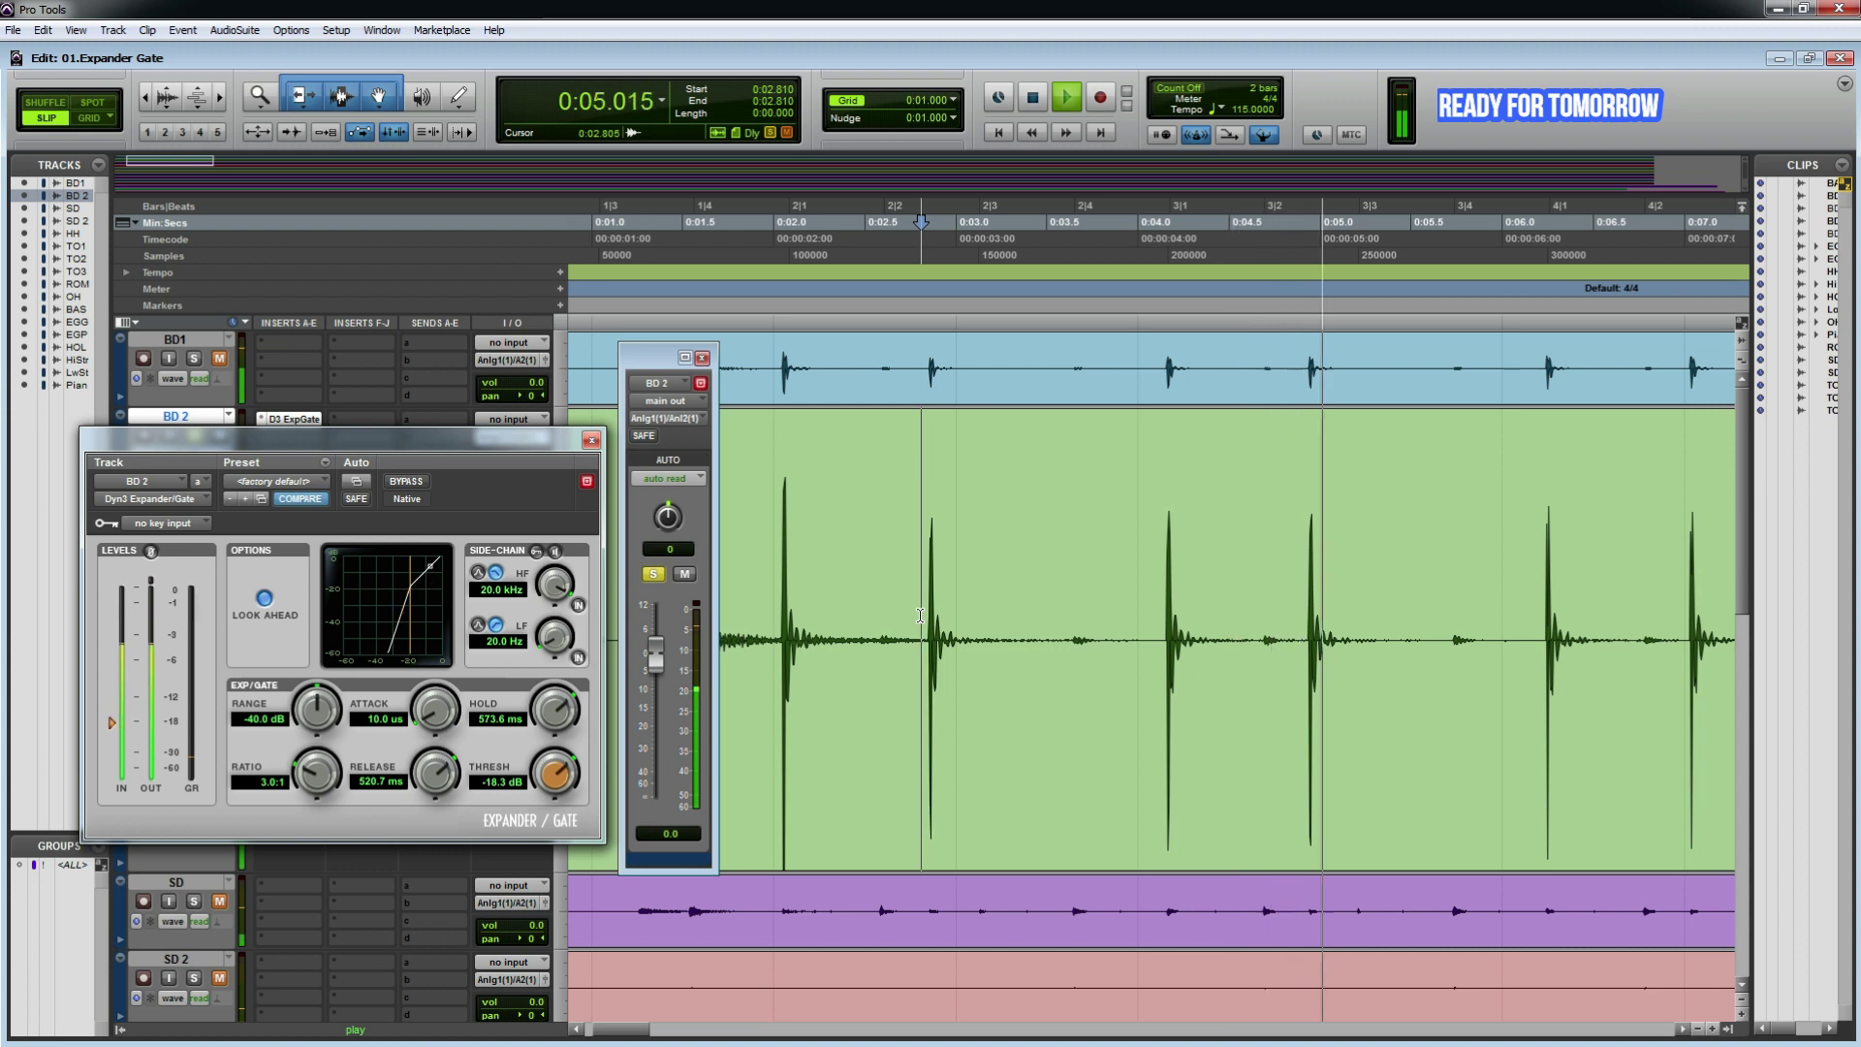
key("space")
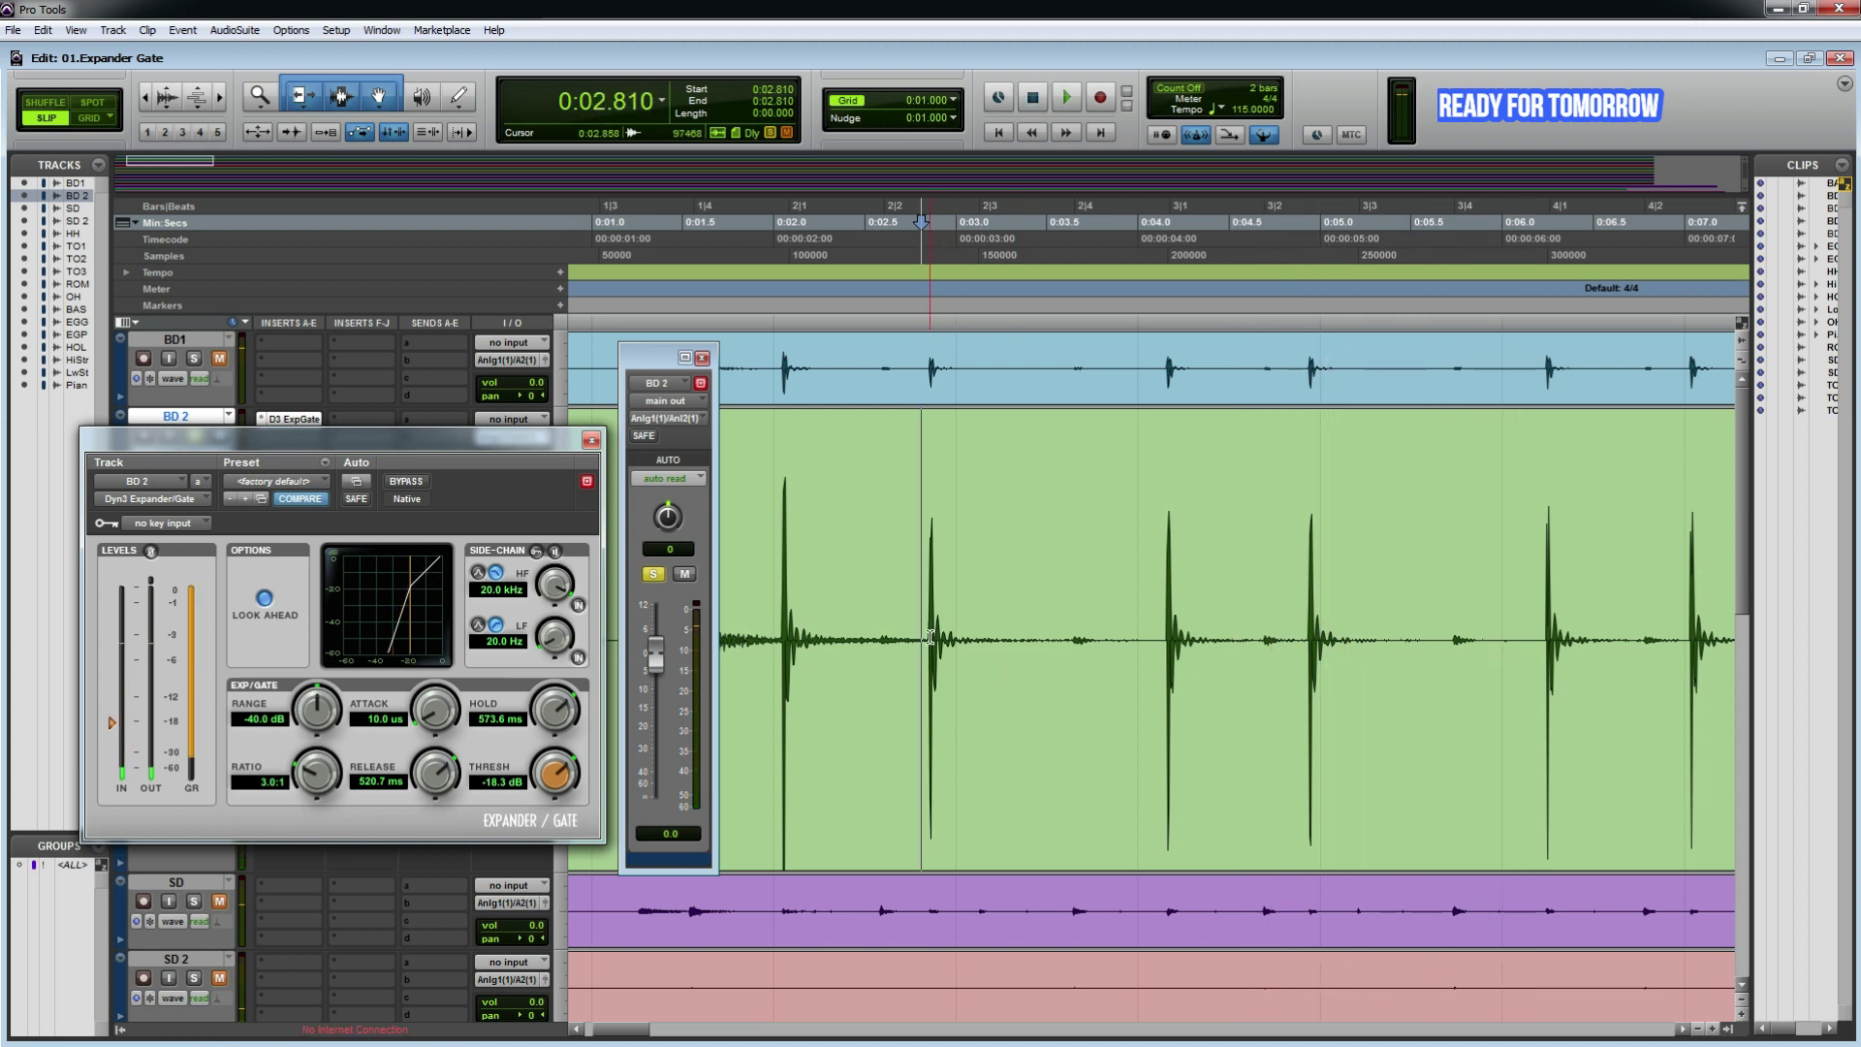
left_click_drag(928, 632, 1081, 632)
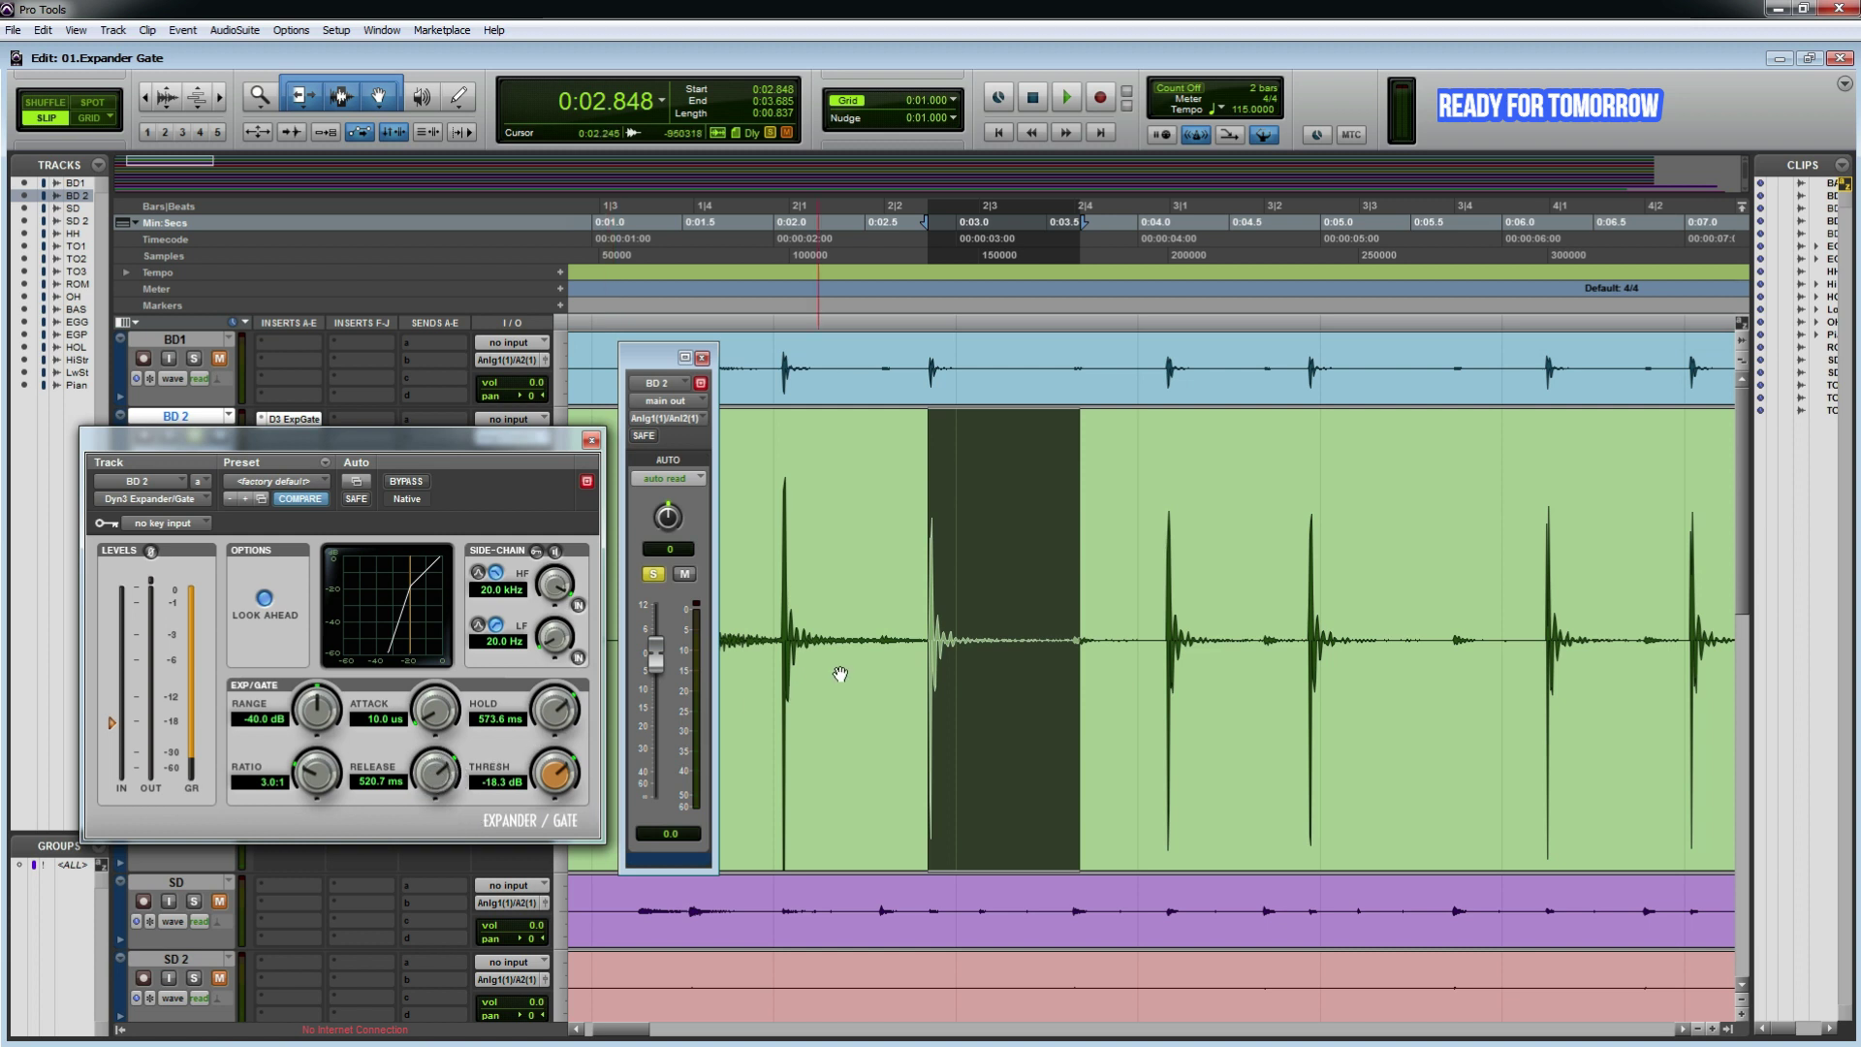
Step: Reduce the gate's hold to 5.0 ms and play BD 2 from about 2.810 s
left_click(931, 630)
left_click_drag(554, 710, 533, 775)
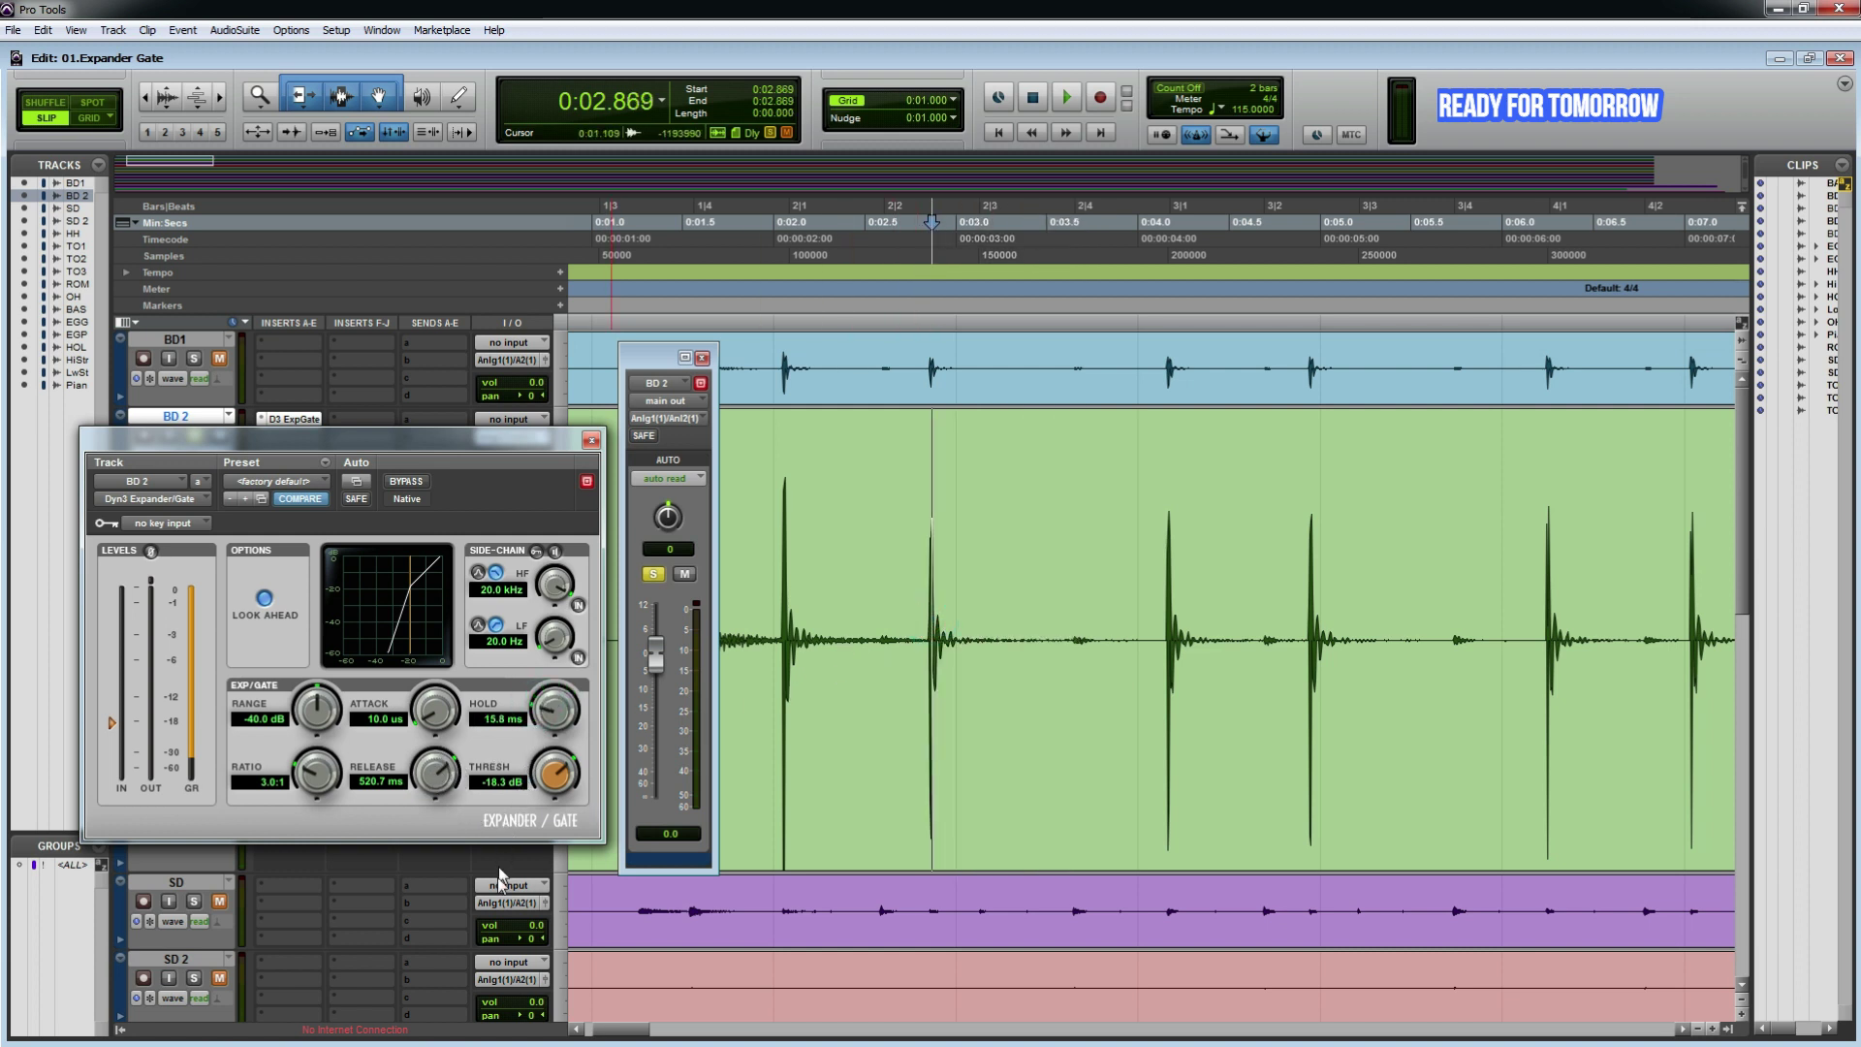
left_click_drag(499, 869, 499, 909)
left_click(921, 630)
key("space")
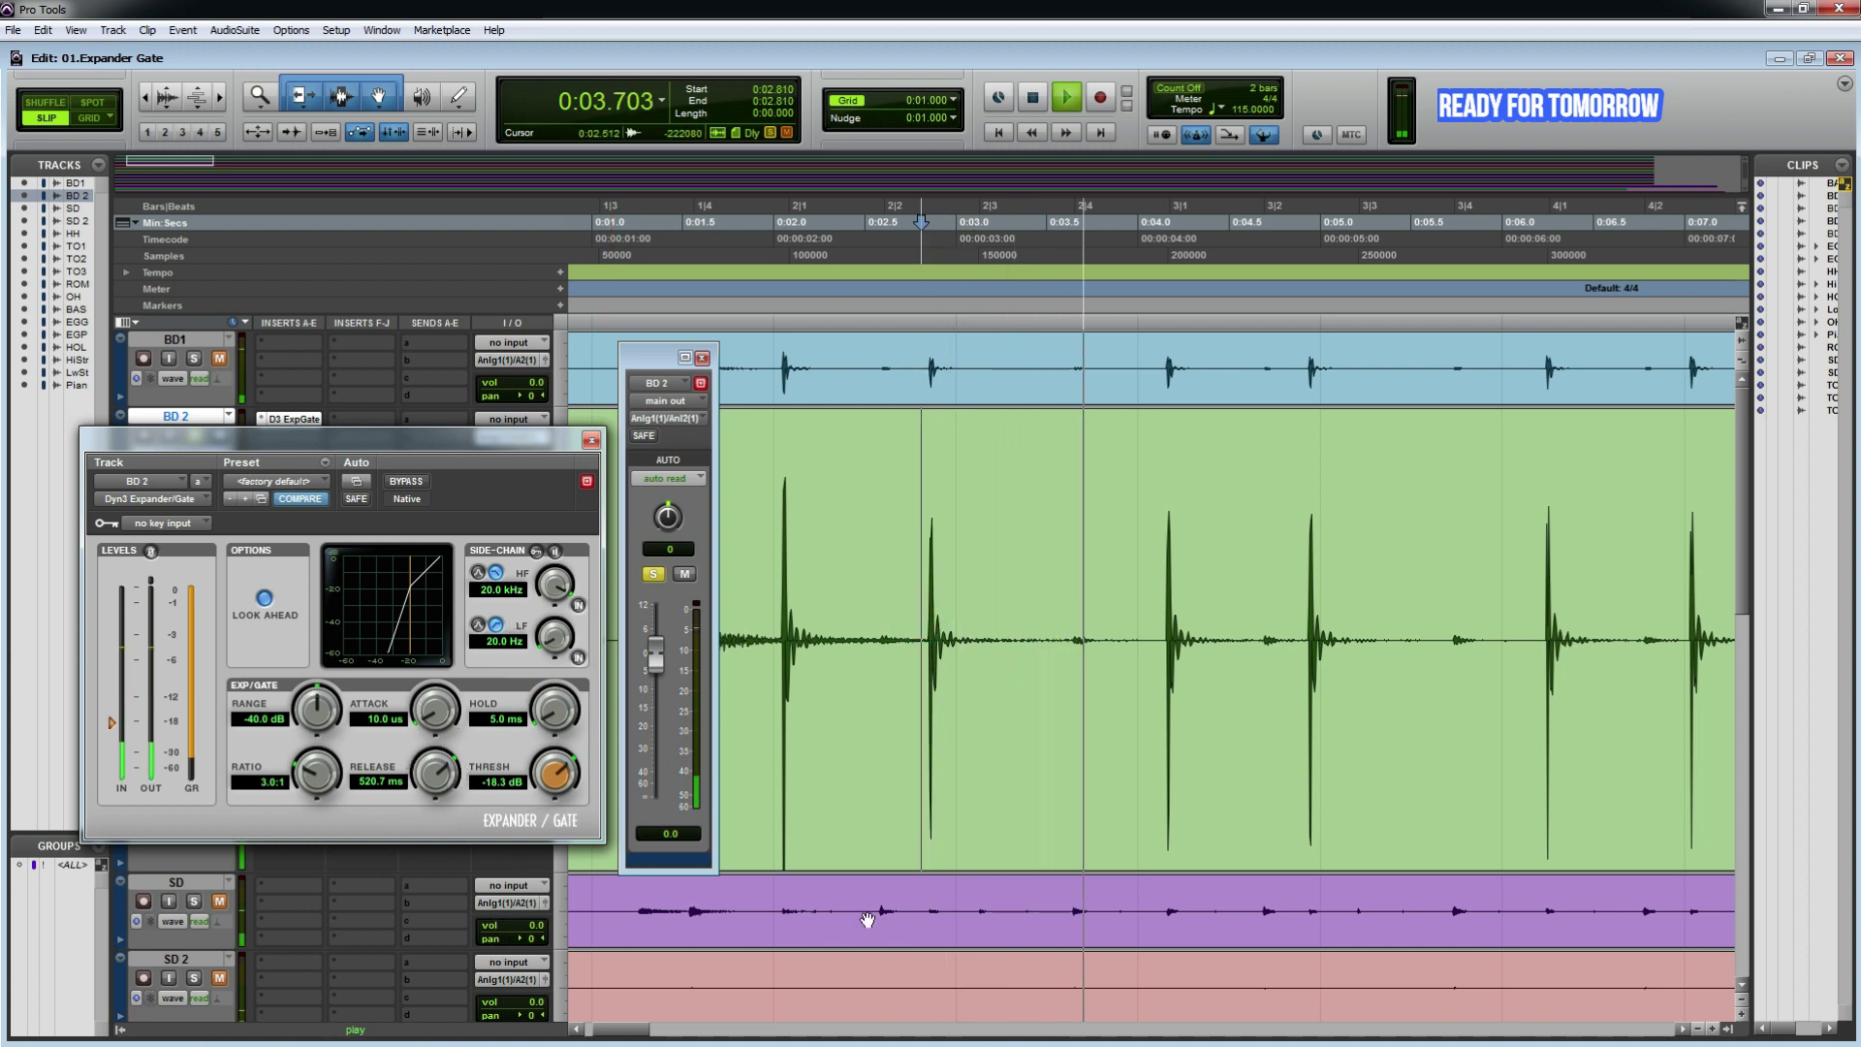
key("space")
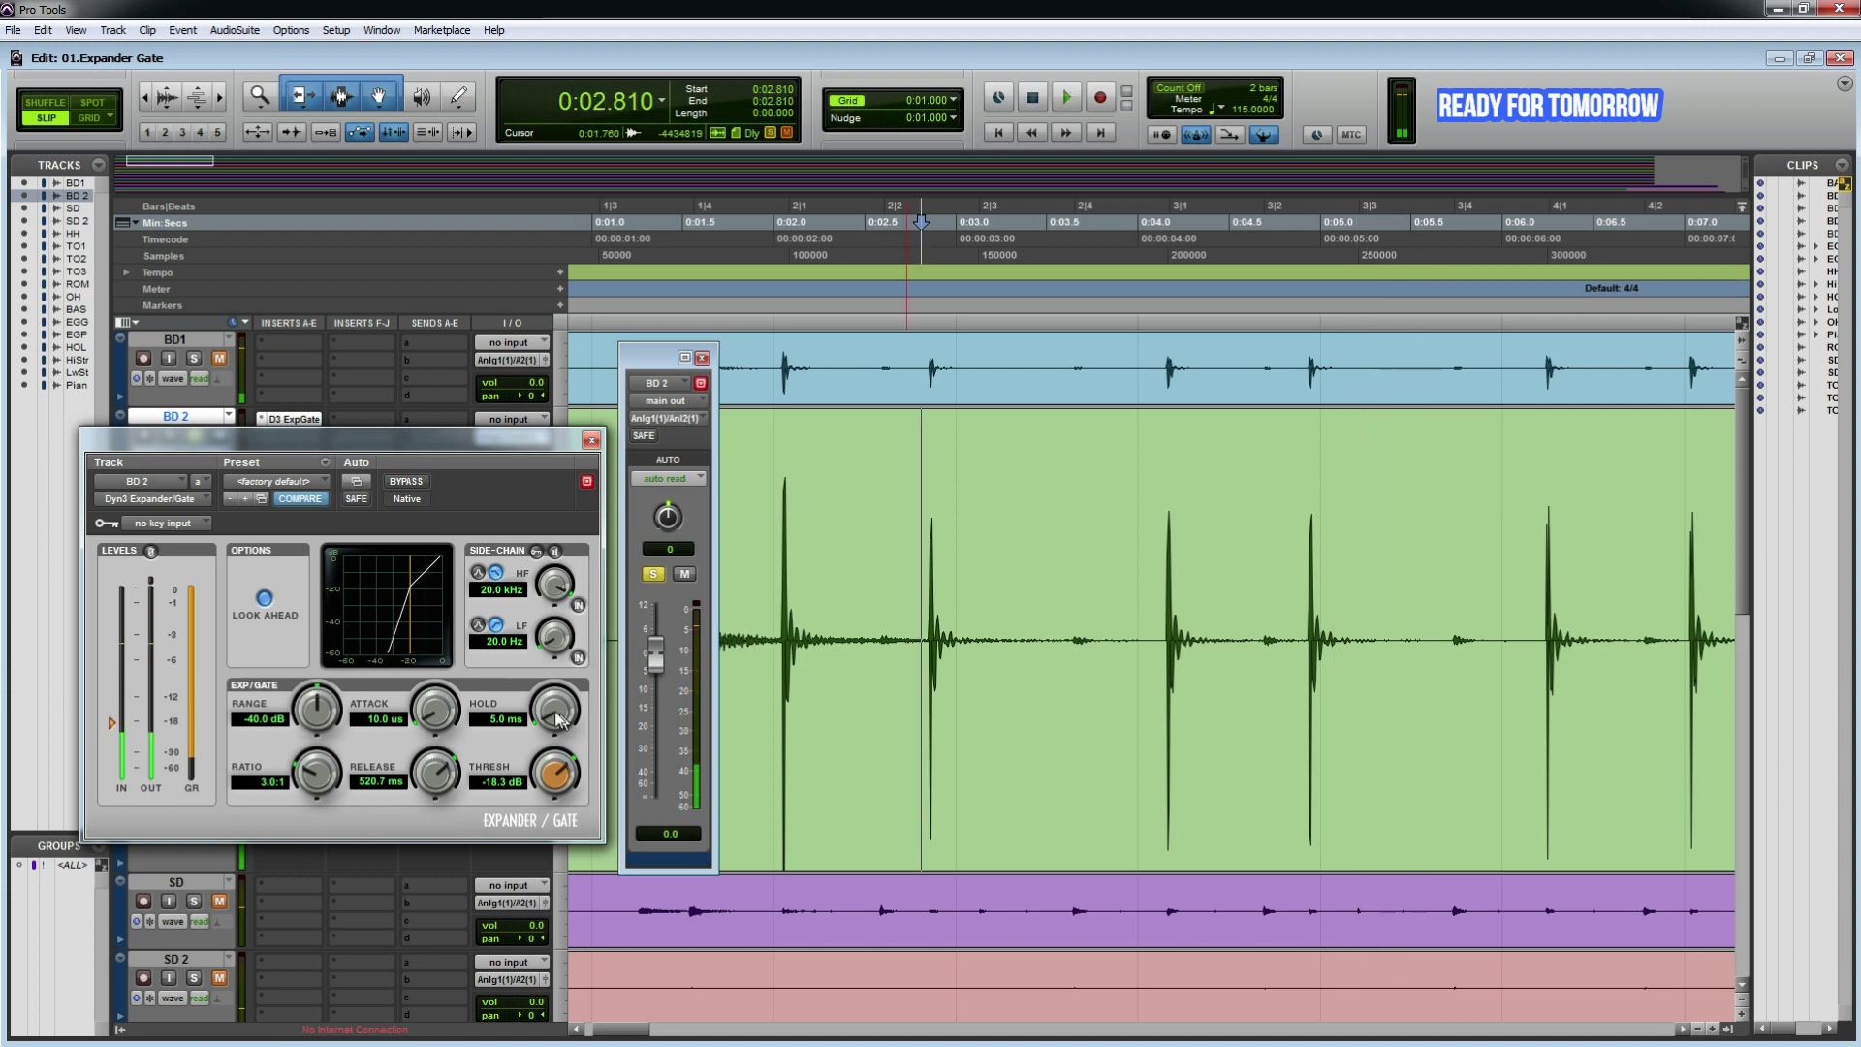
Step: Set the gate's hold to 19.0 ms and its release to 379.1 ms, checking by playing BD 2 from about 2.757 s
left_click_drag(558, 718, 557, 673)
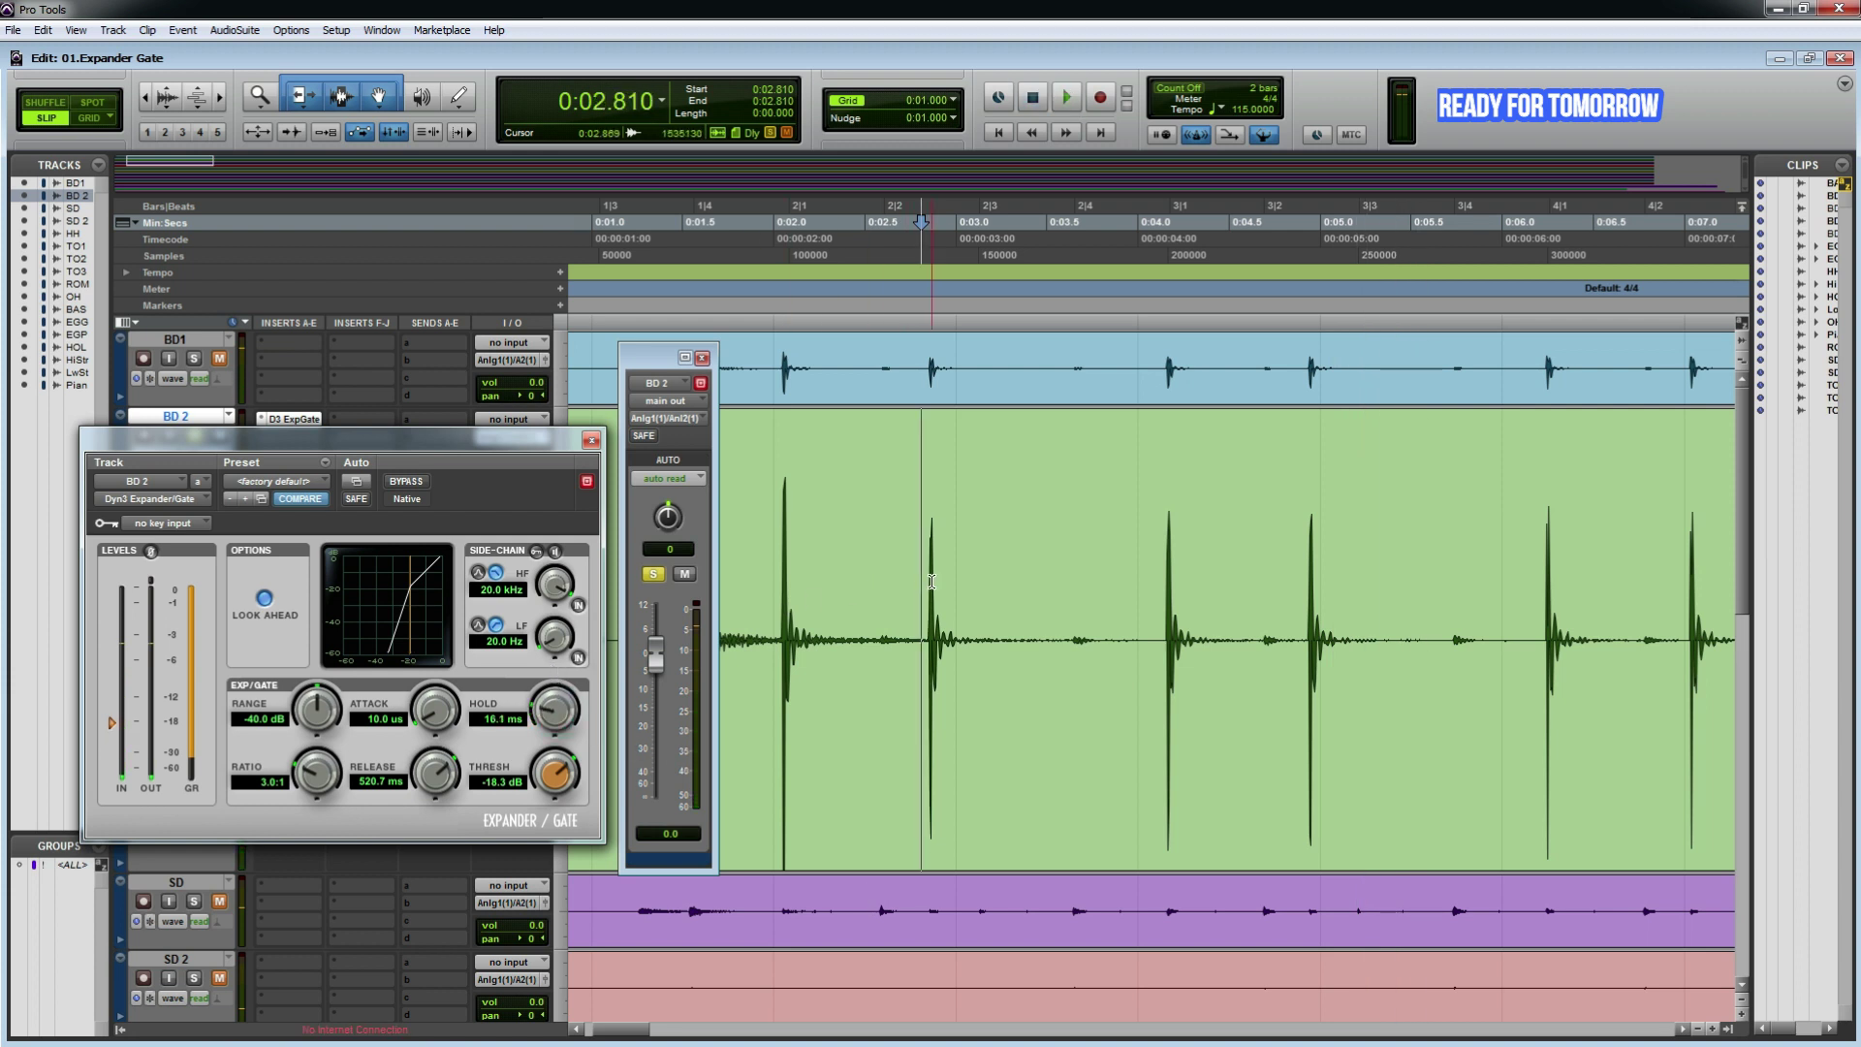
left_click_drag(928, 583, 957, 589)
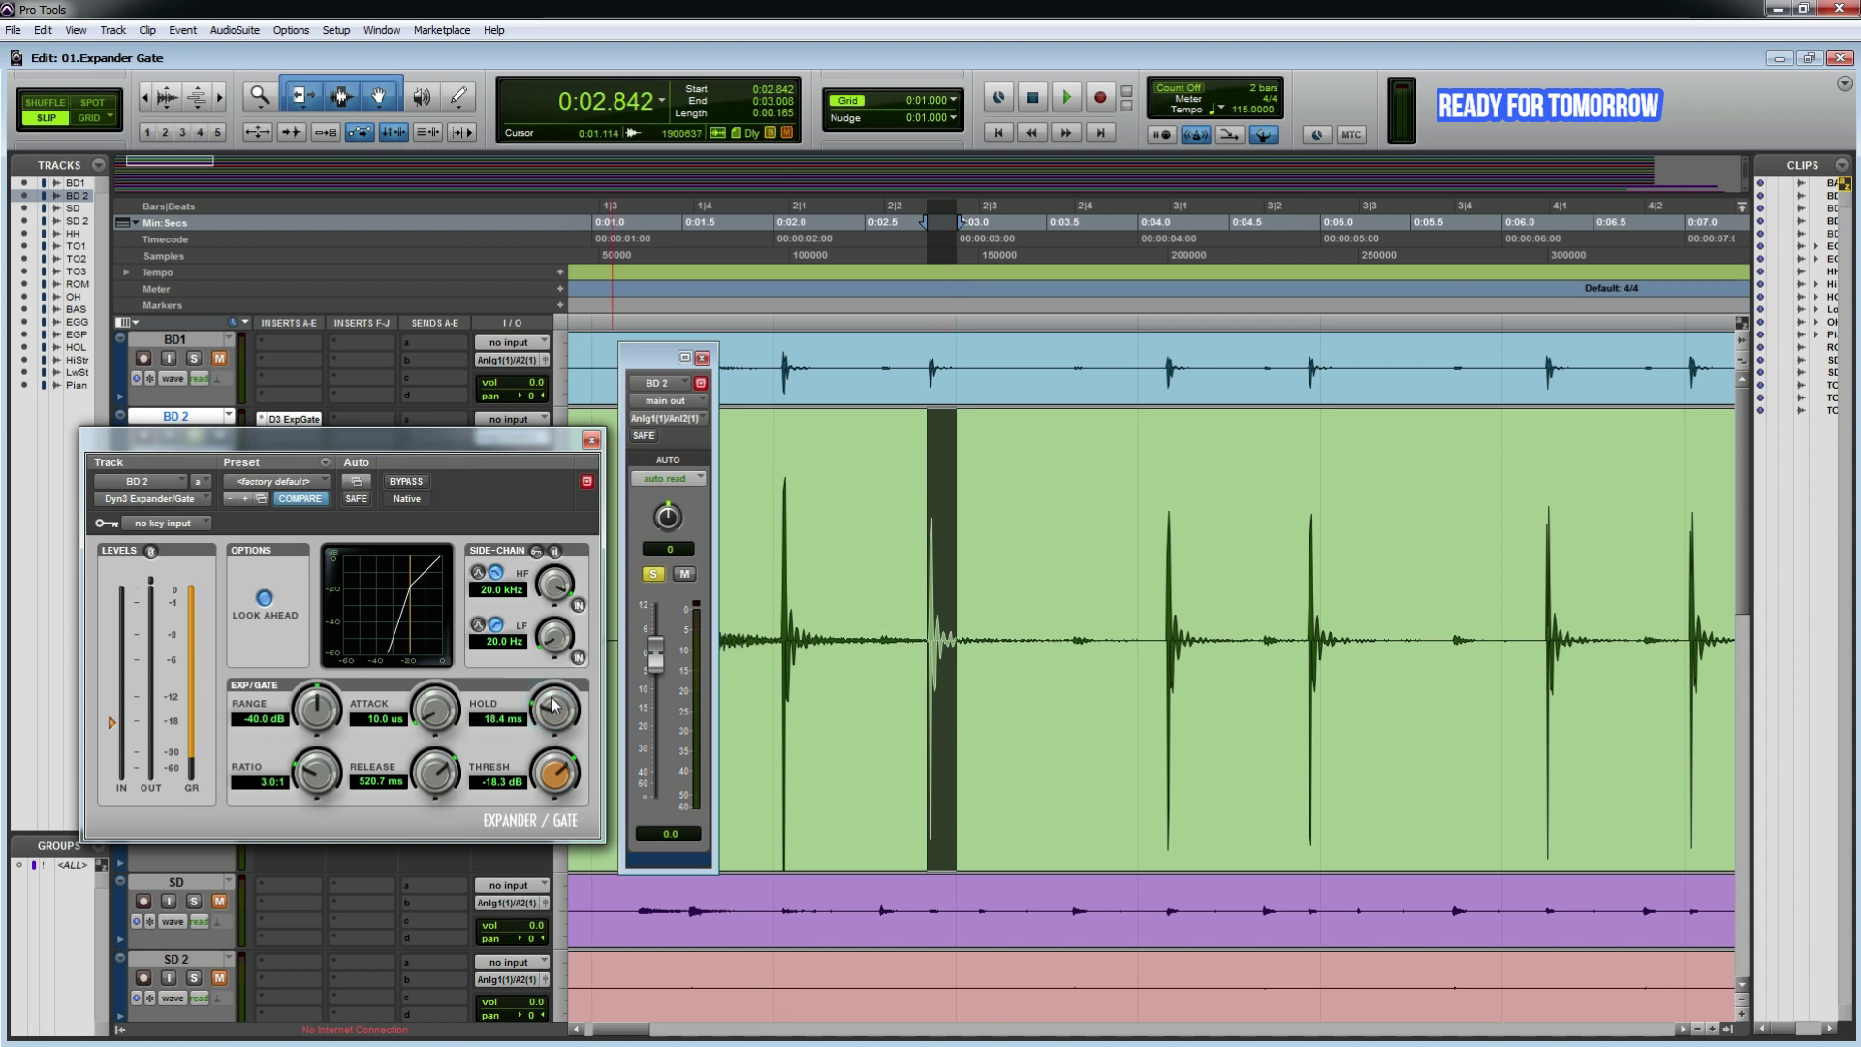
left_click_drag(553, 706, 554, 703)
left_click(905, 611)
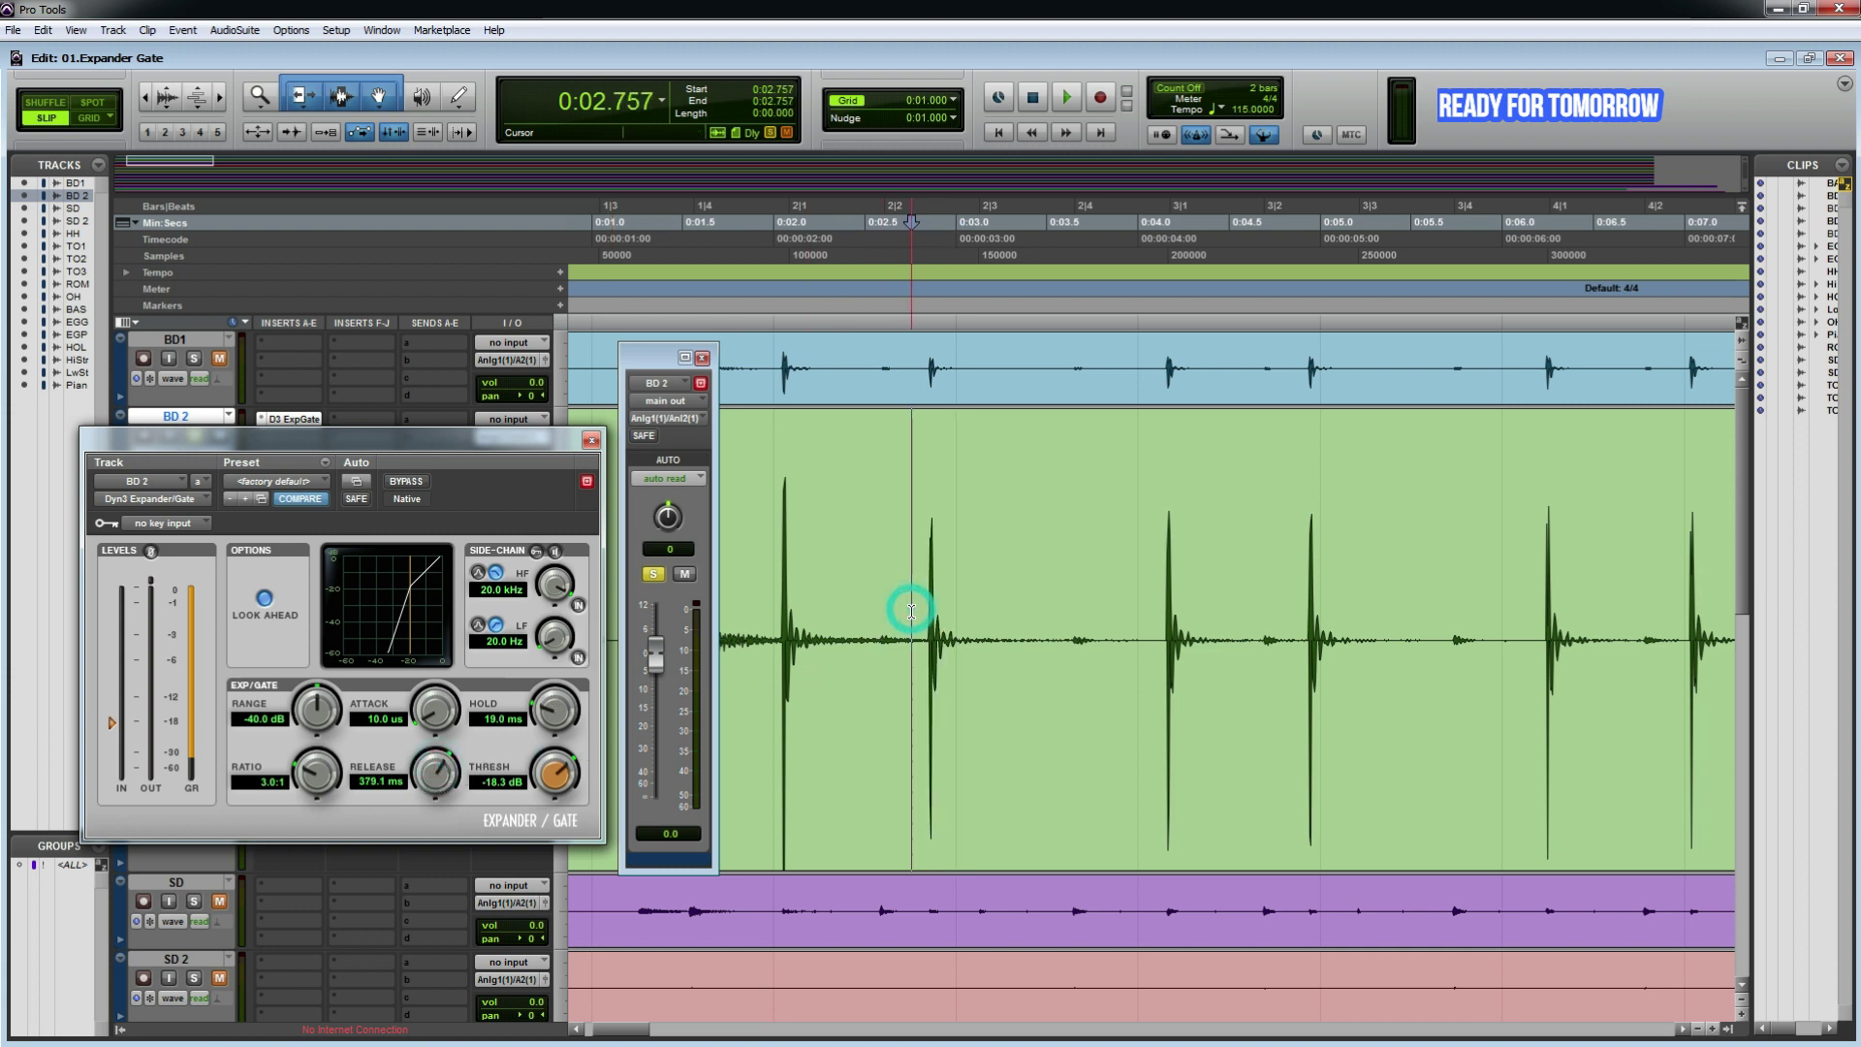
key("space")
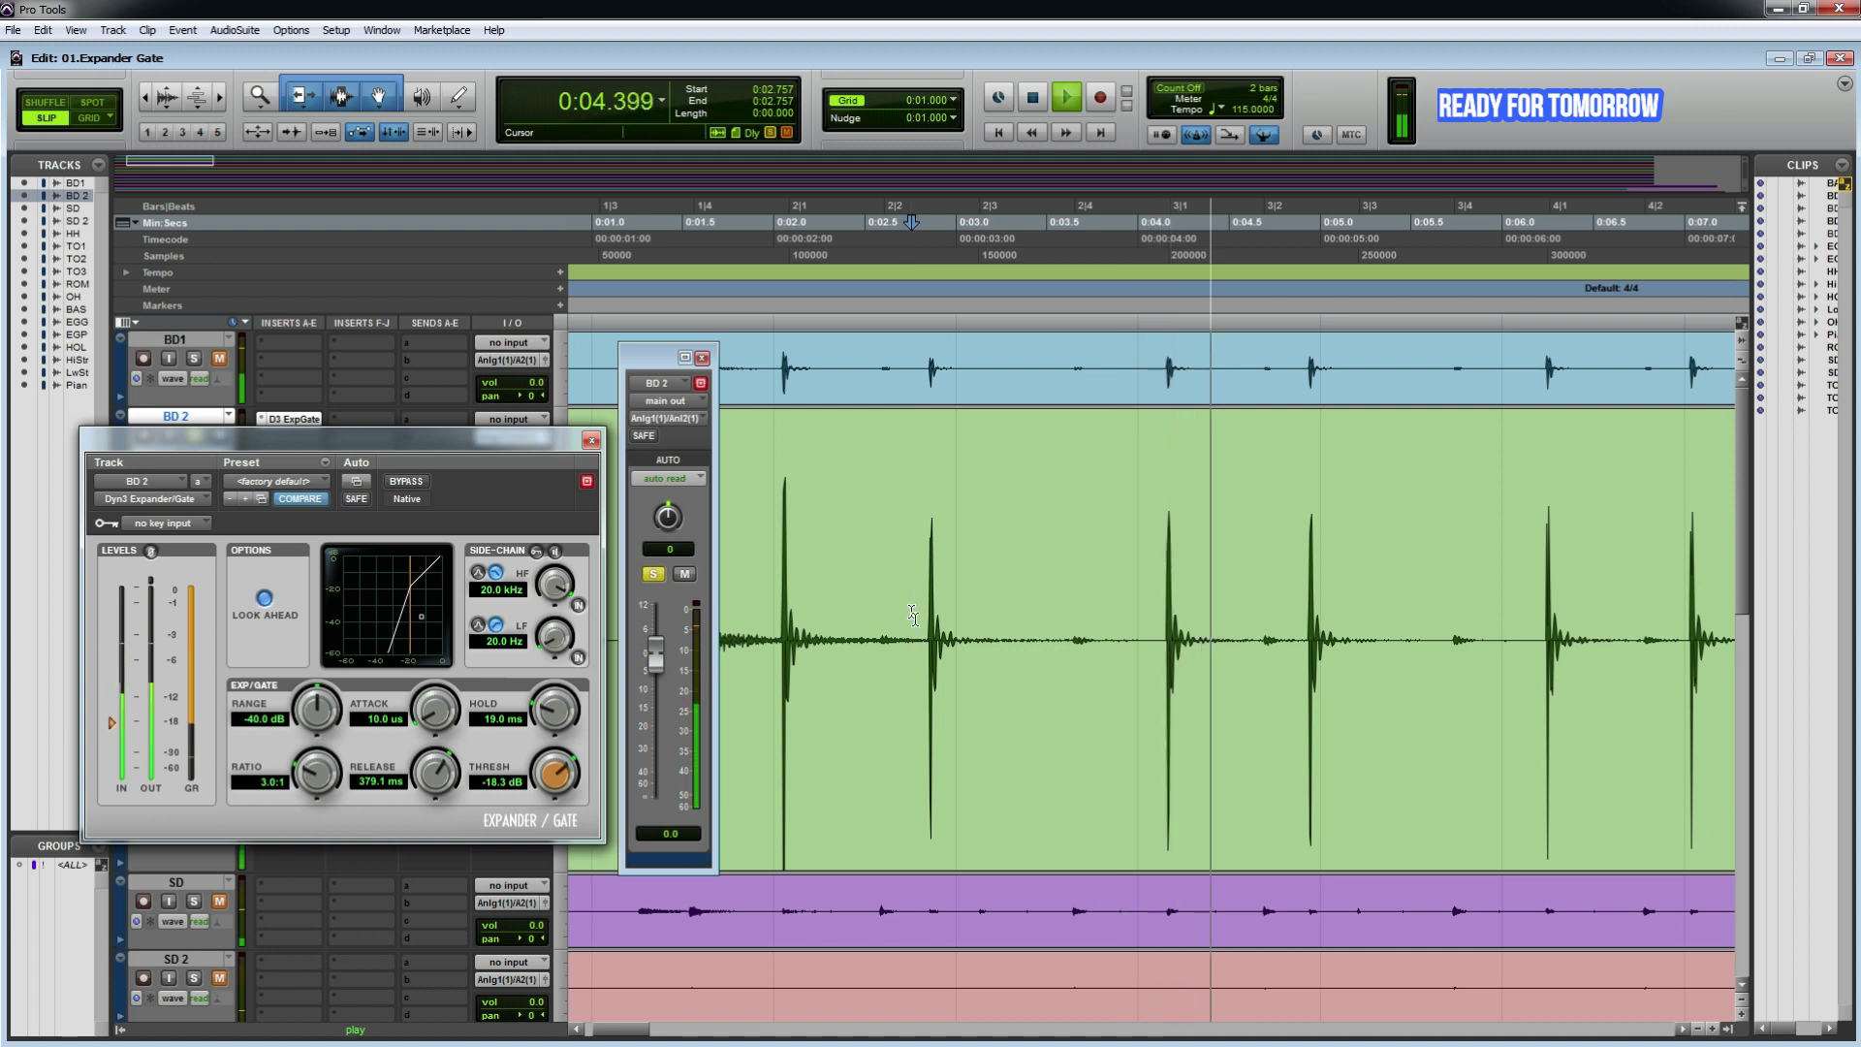
key("space")
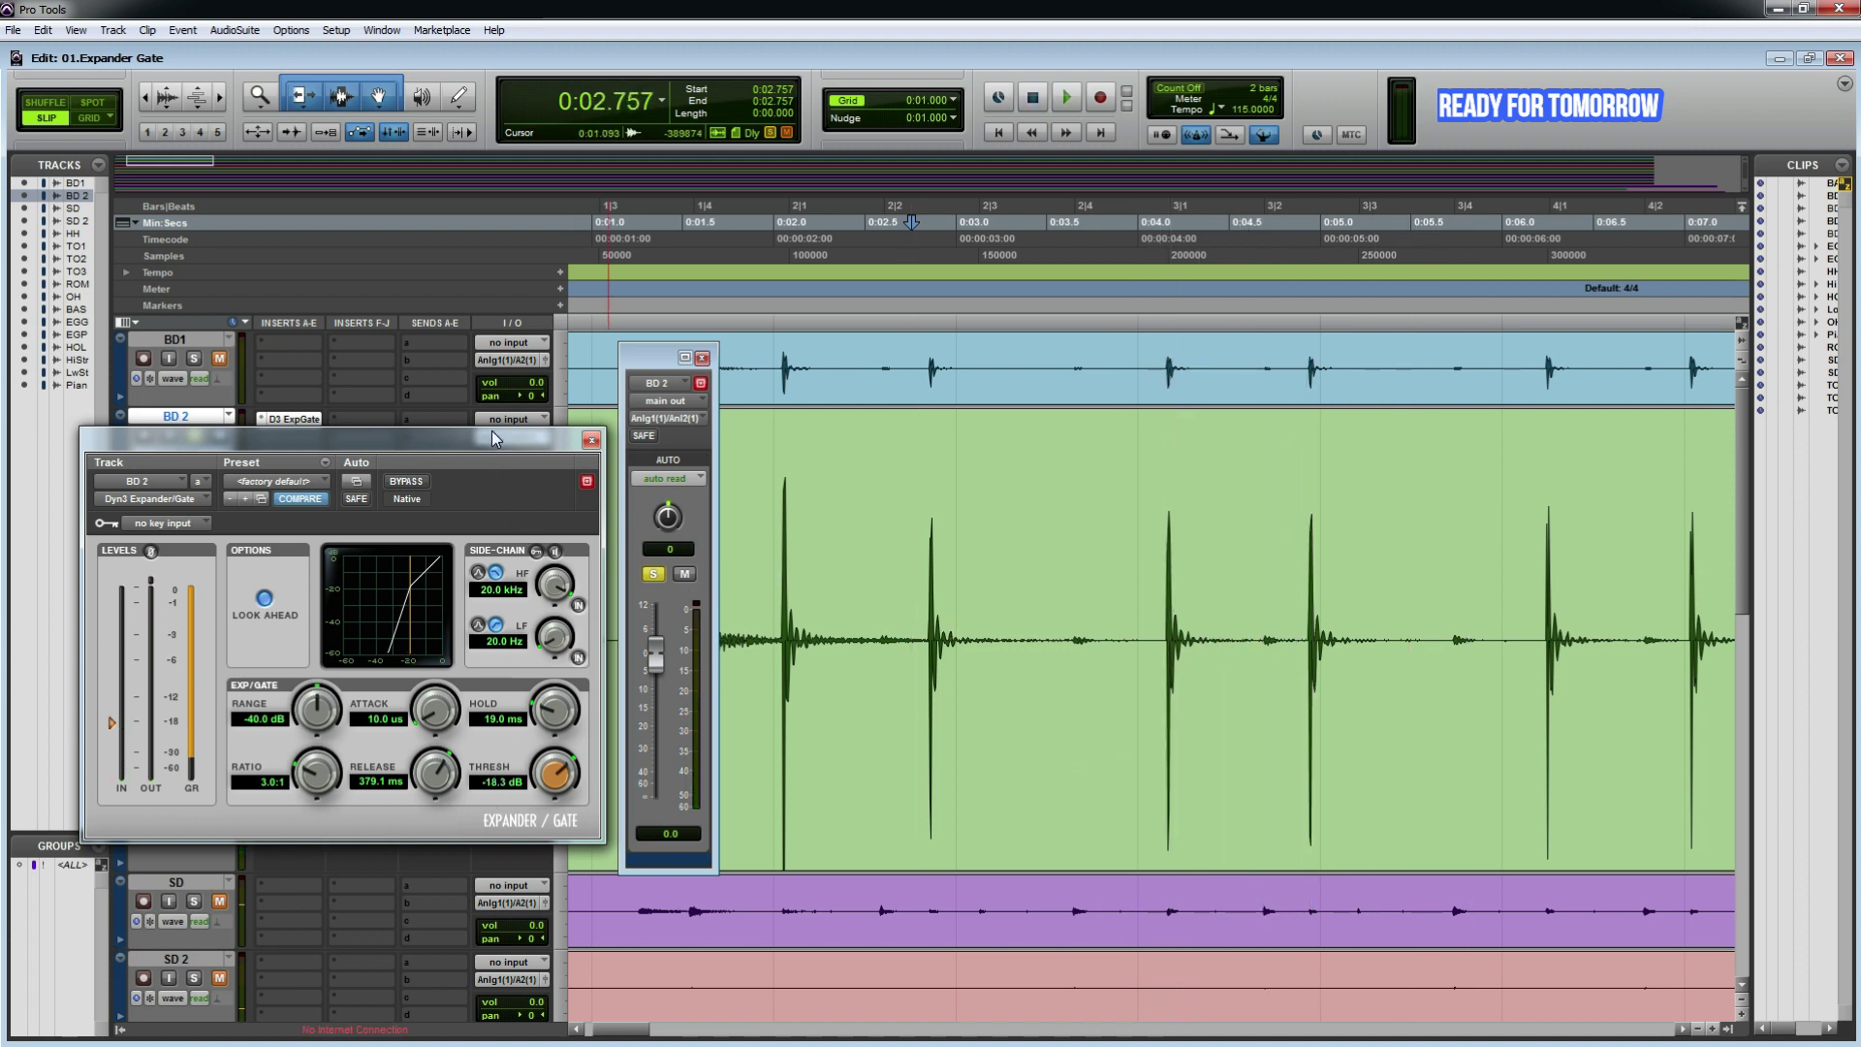
Step: Close the Expander/Gate plug-in window and BD 2's output window
left_click_drag(494, 441, 590, 465)
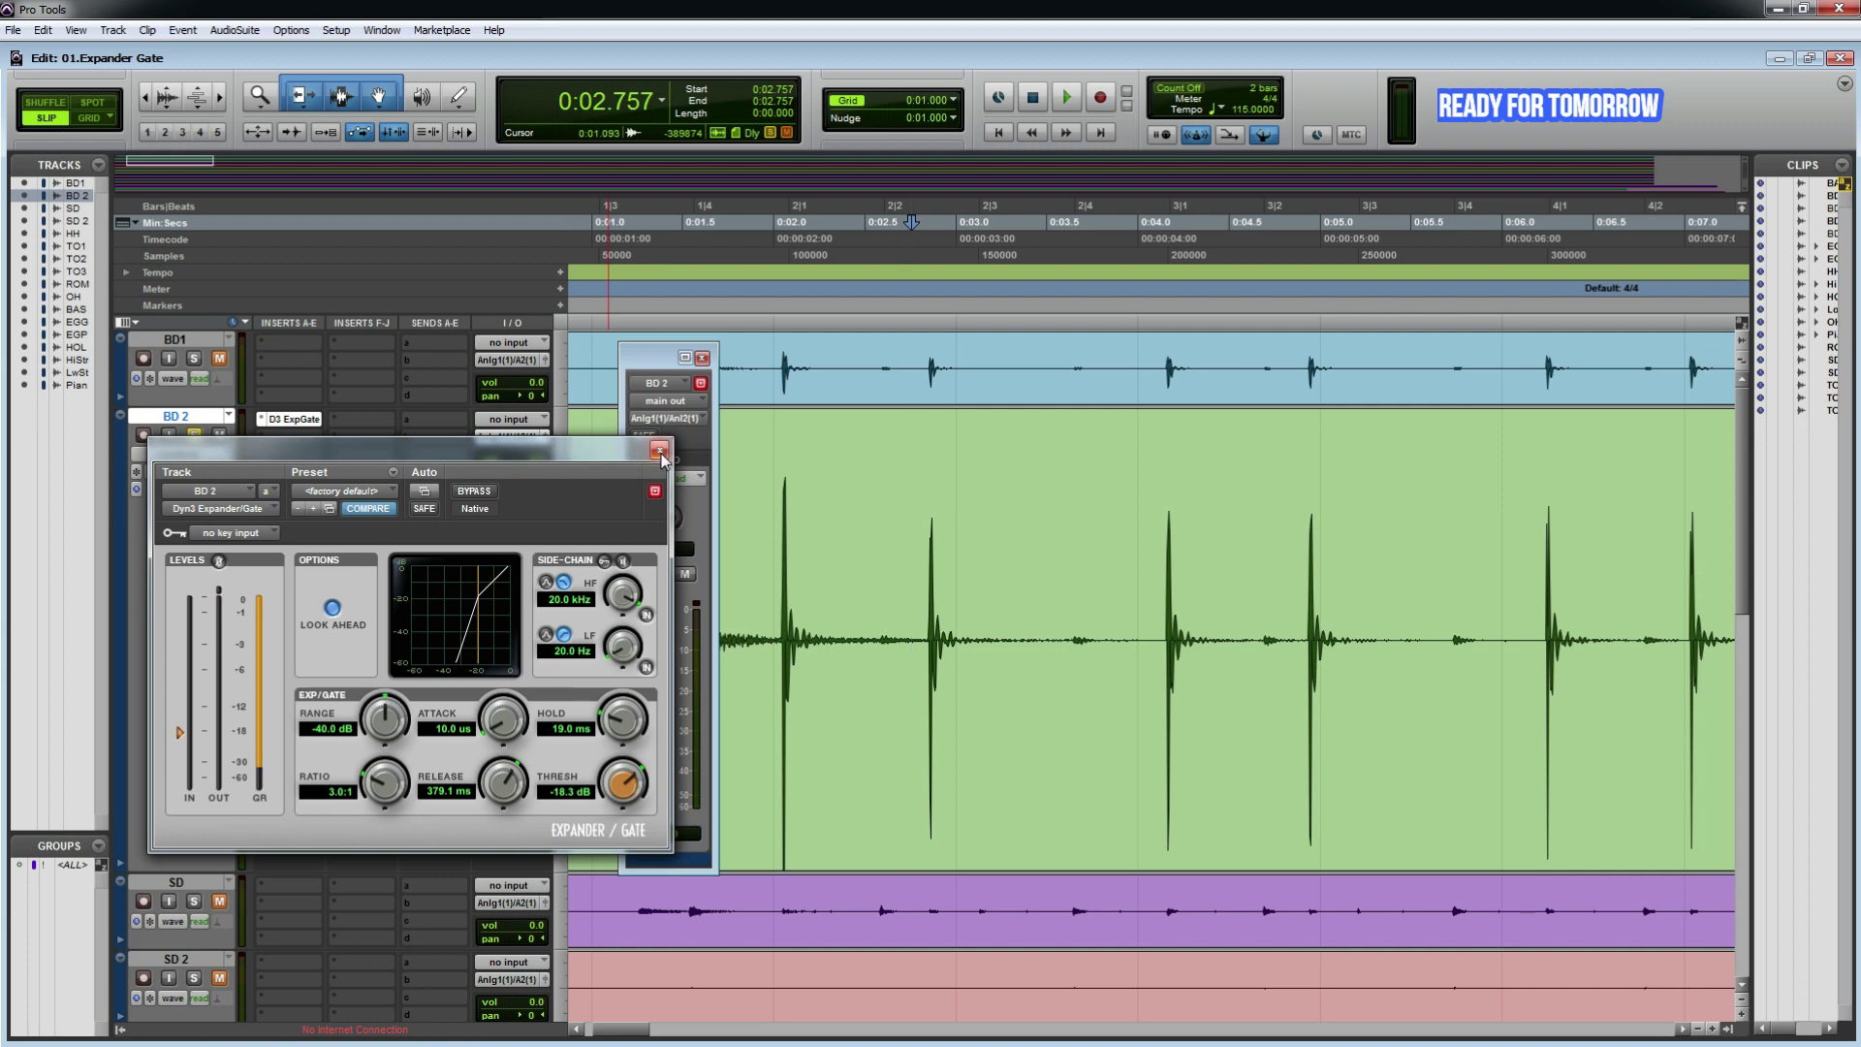
left_click(659, 450)
left_click(702, 358)
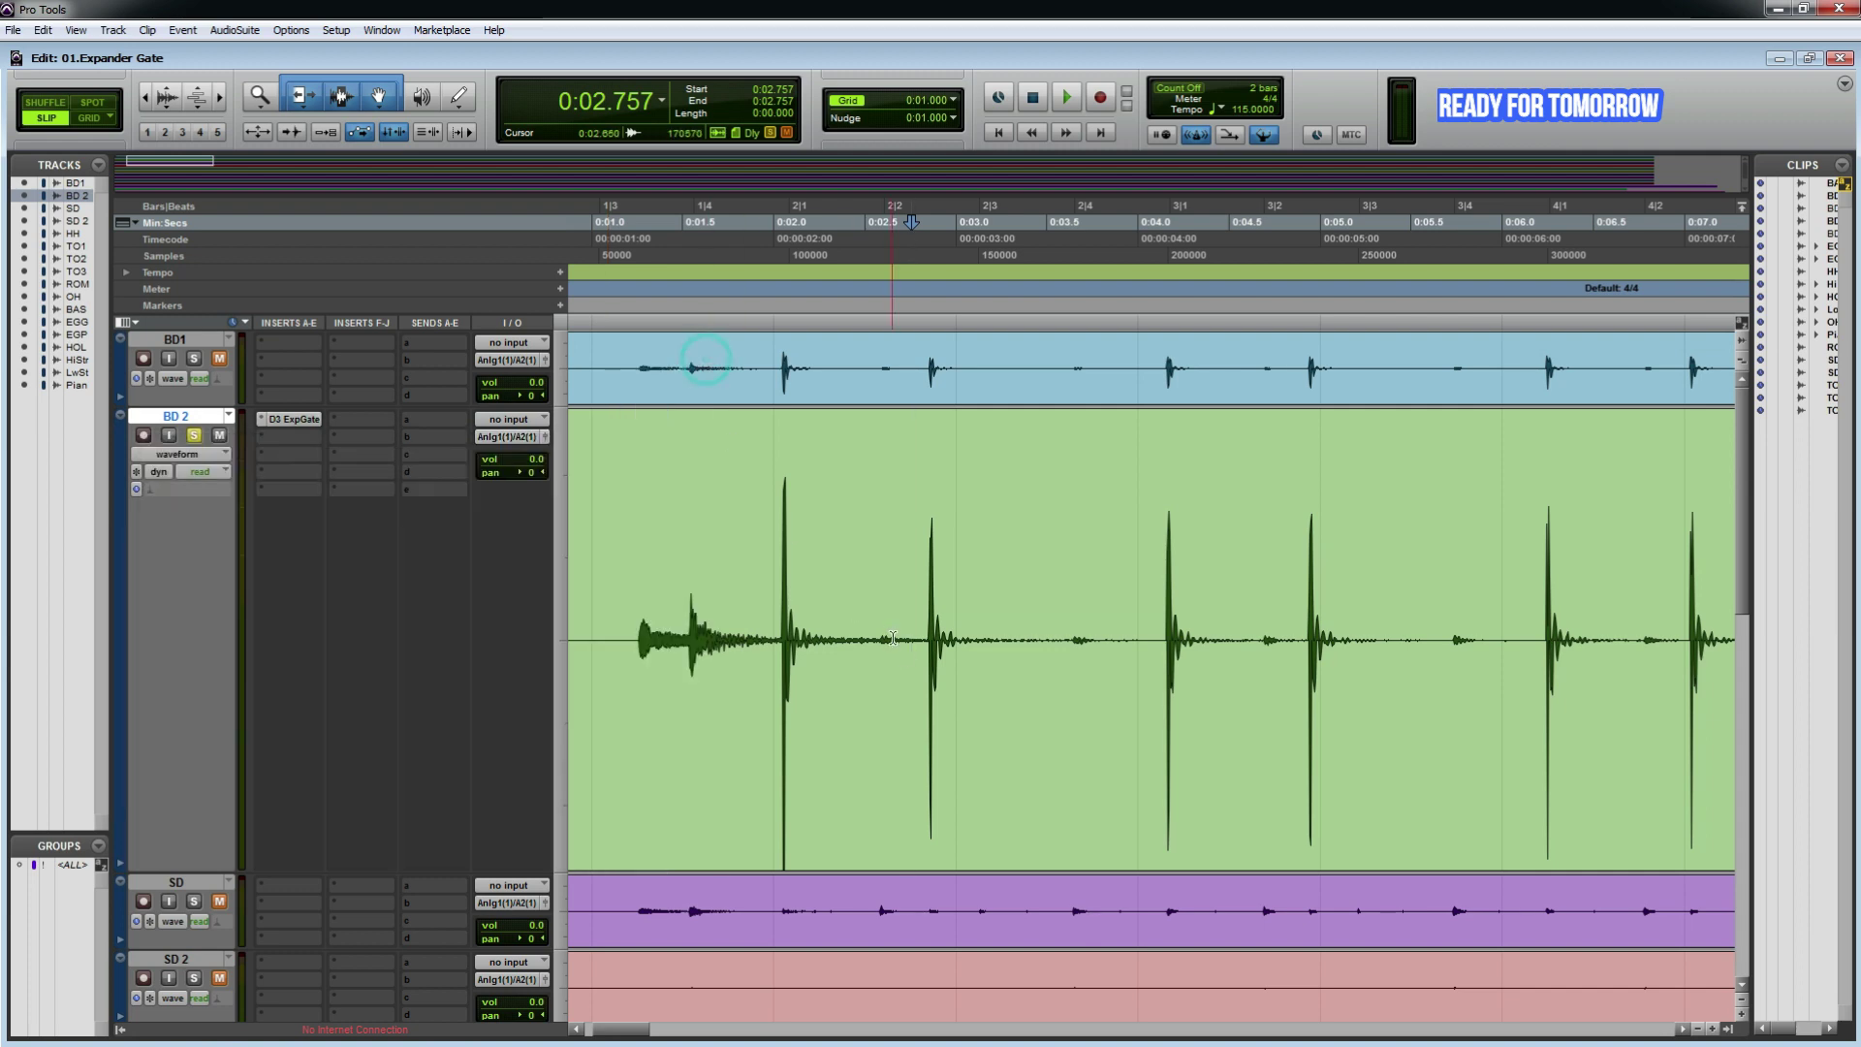
scroll(980, 706, "down", 4)
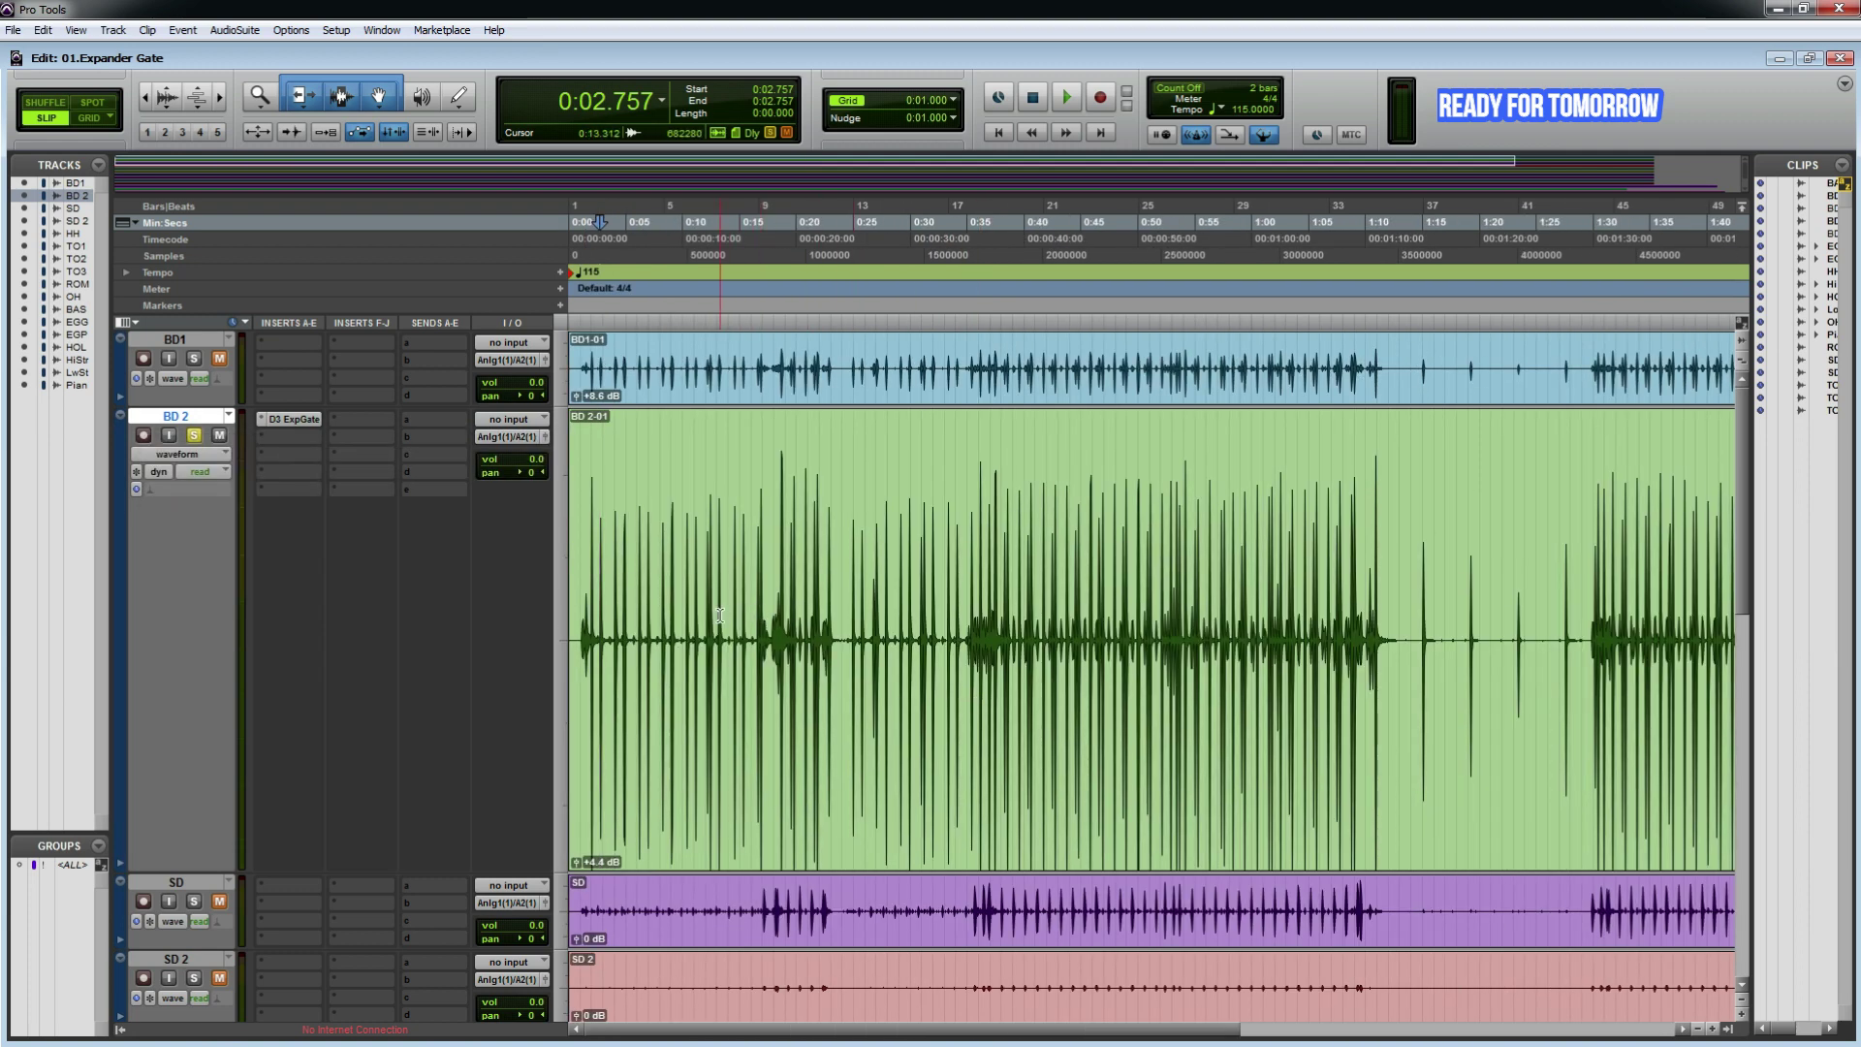
Step: Play BD 2 from about 13.312 s and reopen its Expander/Gate plug-in
left_click(719, 617)
key("space")
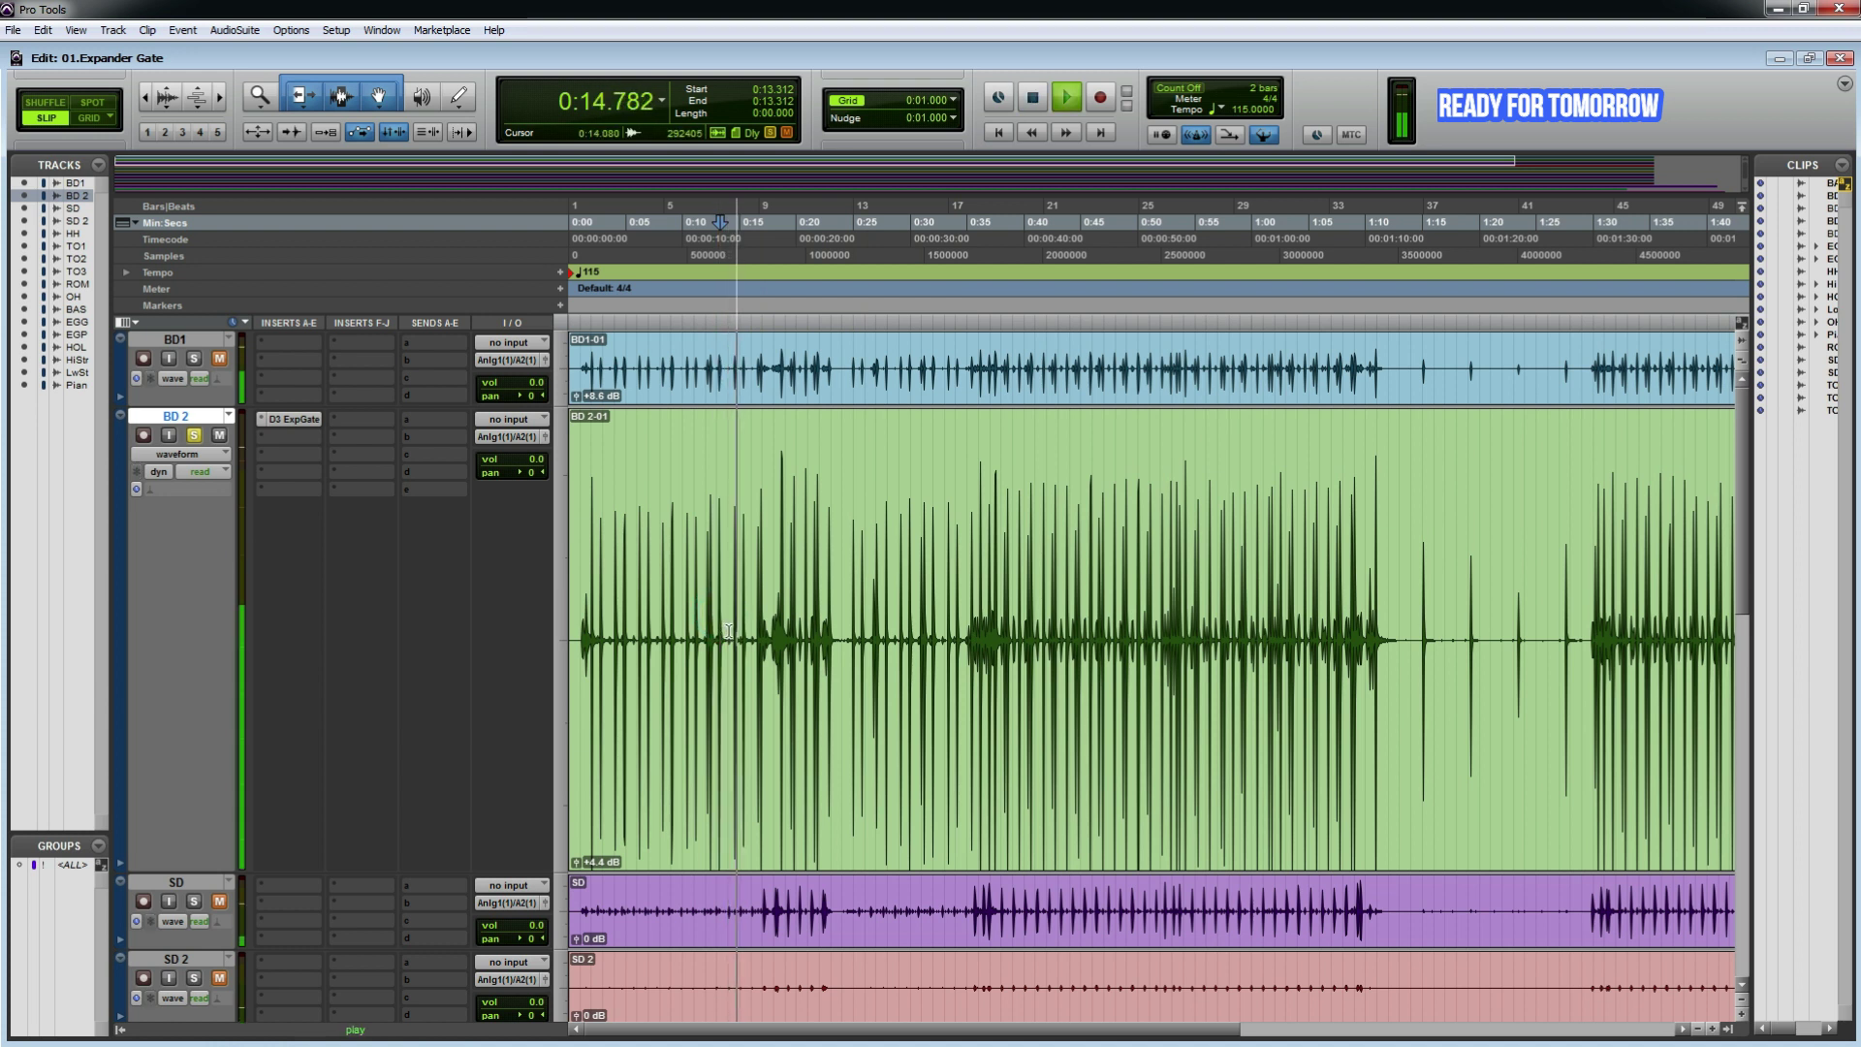
key("space")
left_click(291, 418)
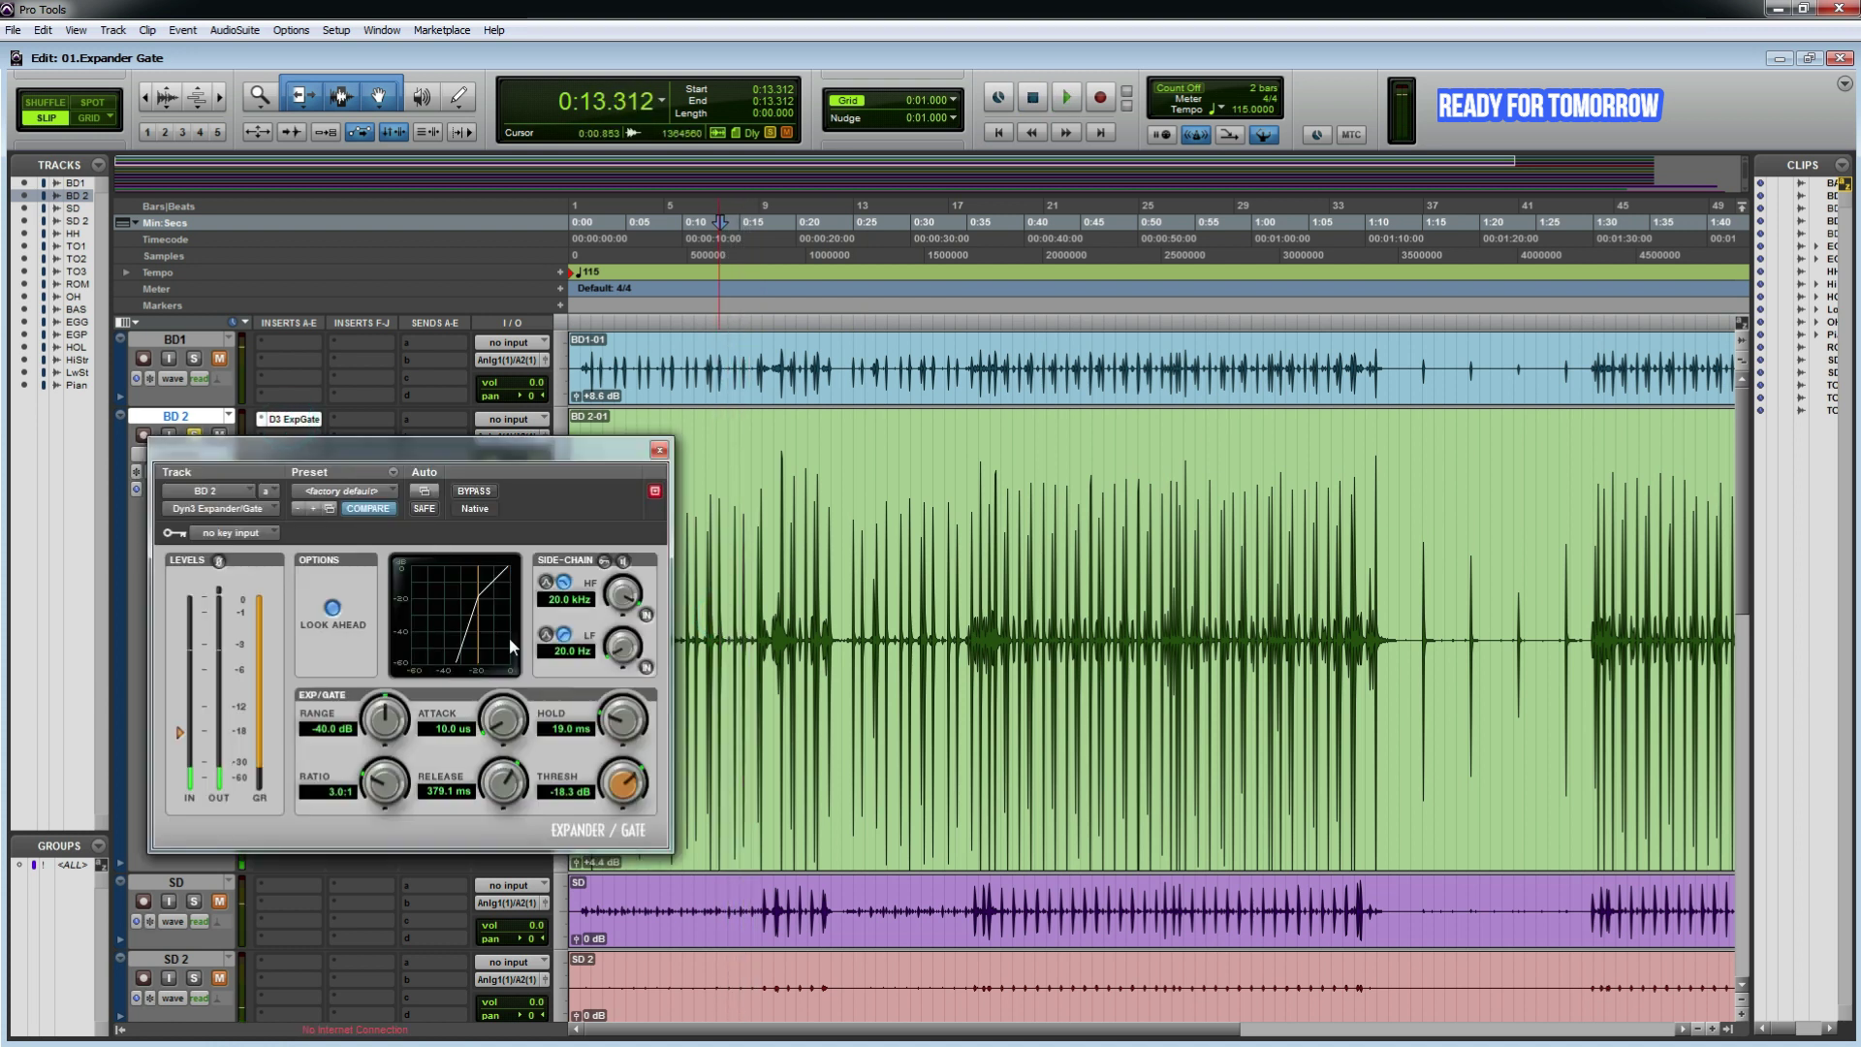
Step: Select BD 2 from about 39.765 to 47.530 s and play the passage, examining the kick hits up close
left_click_drag(1016, 625, 1313, 636)
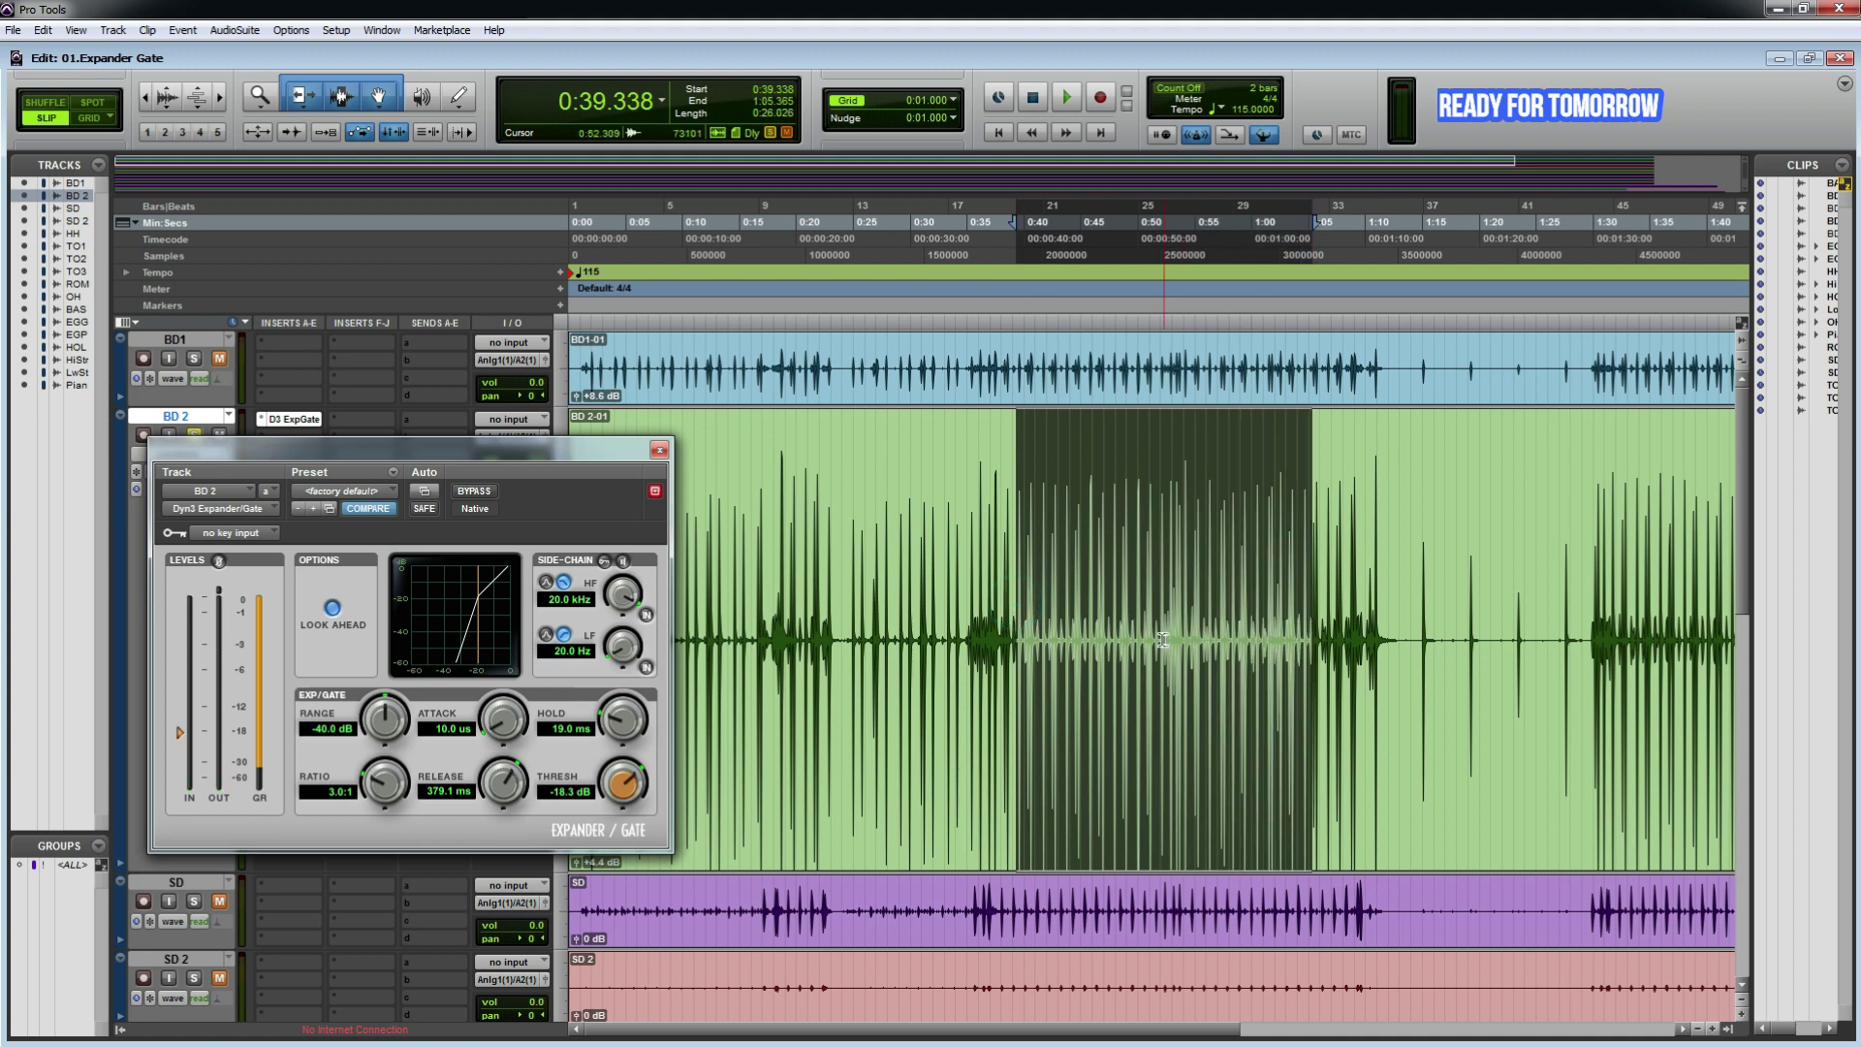
left_click_drag(1020, 617, 1109, 635)
key("space")
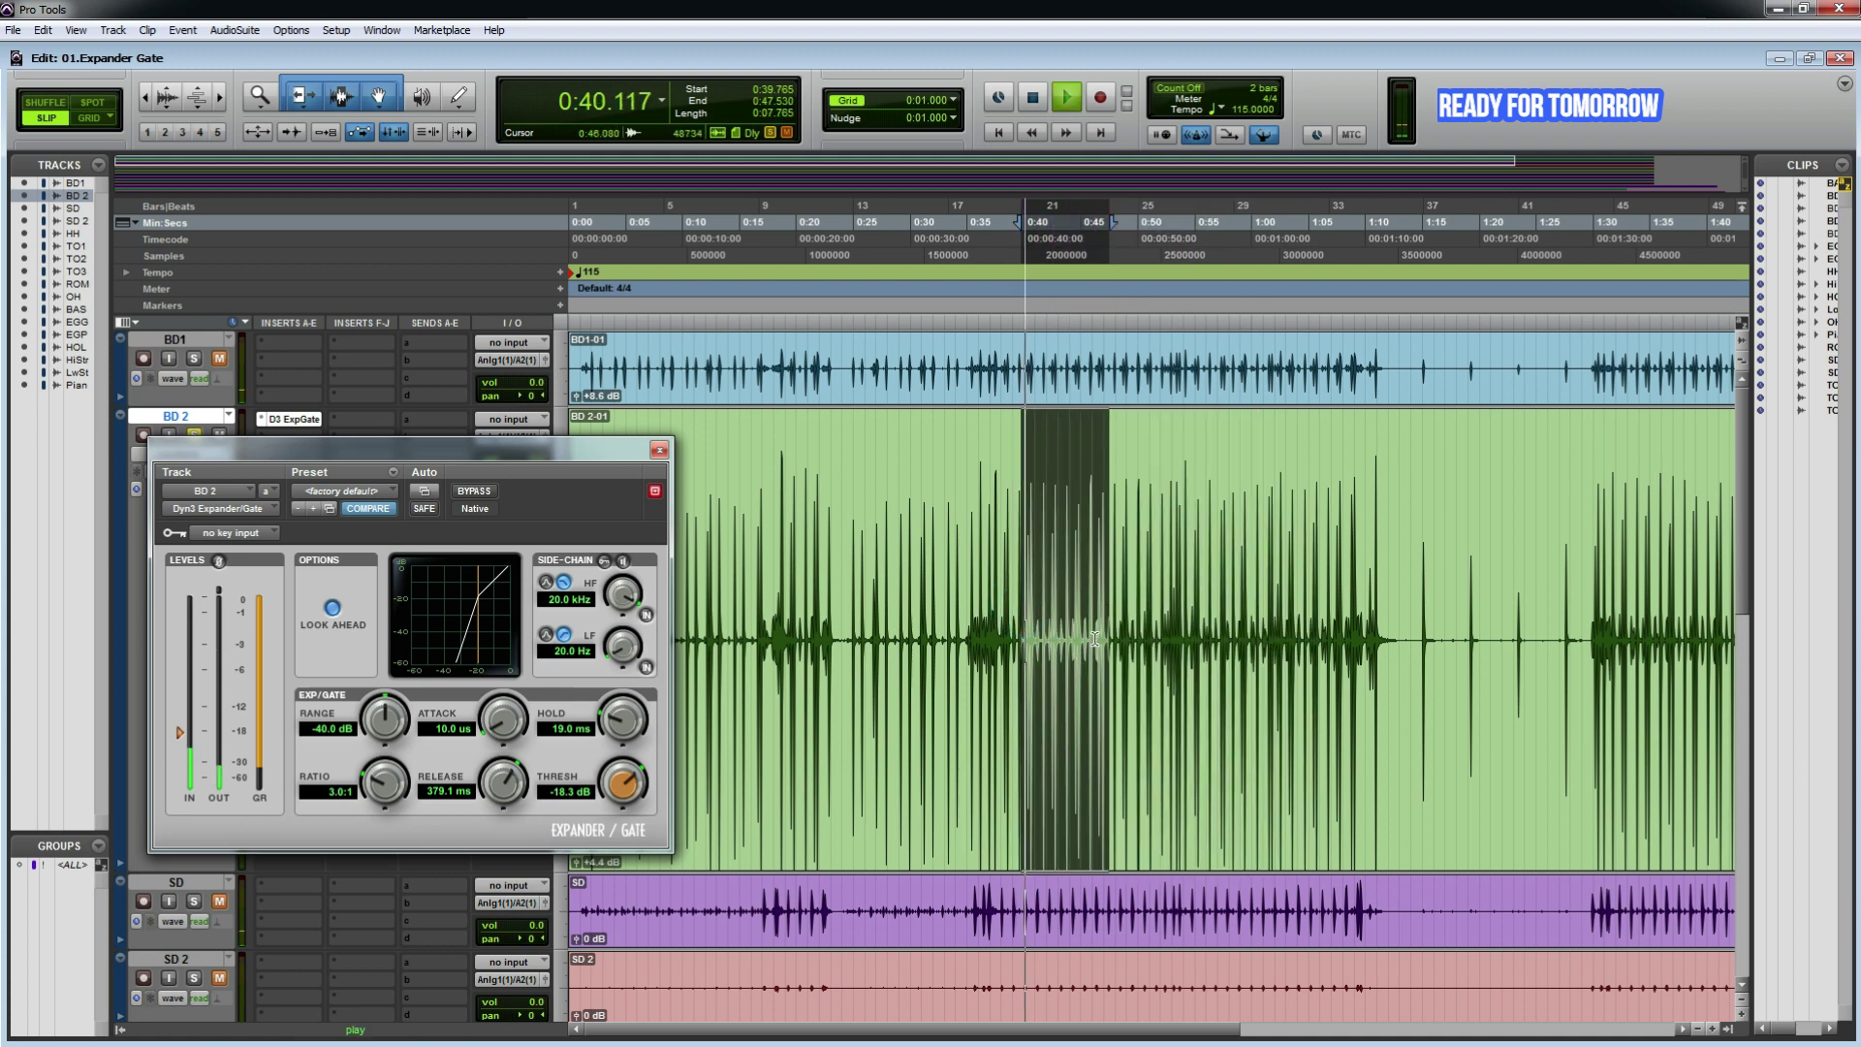
scroll(1098, 638, "up", 4)
scroll(1097, 638, "down", 2)
scroll(1097, 638, "up", 1)
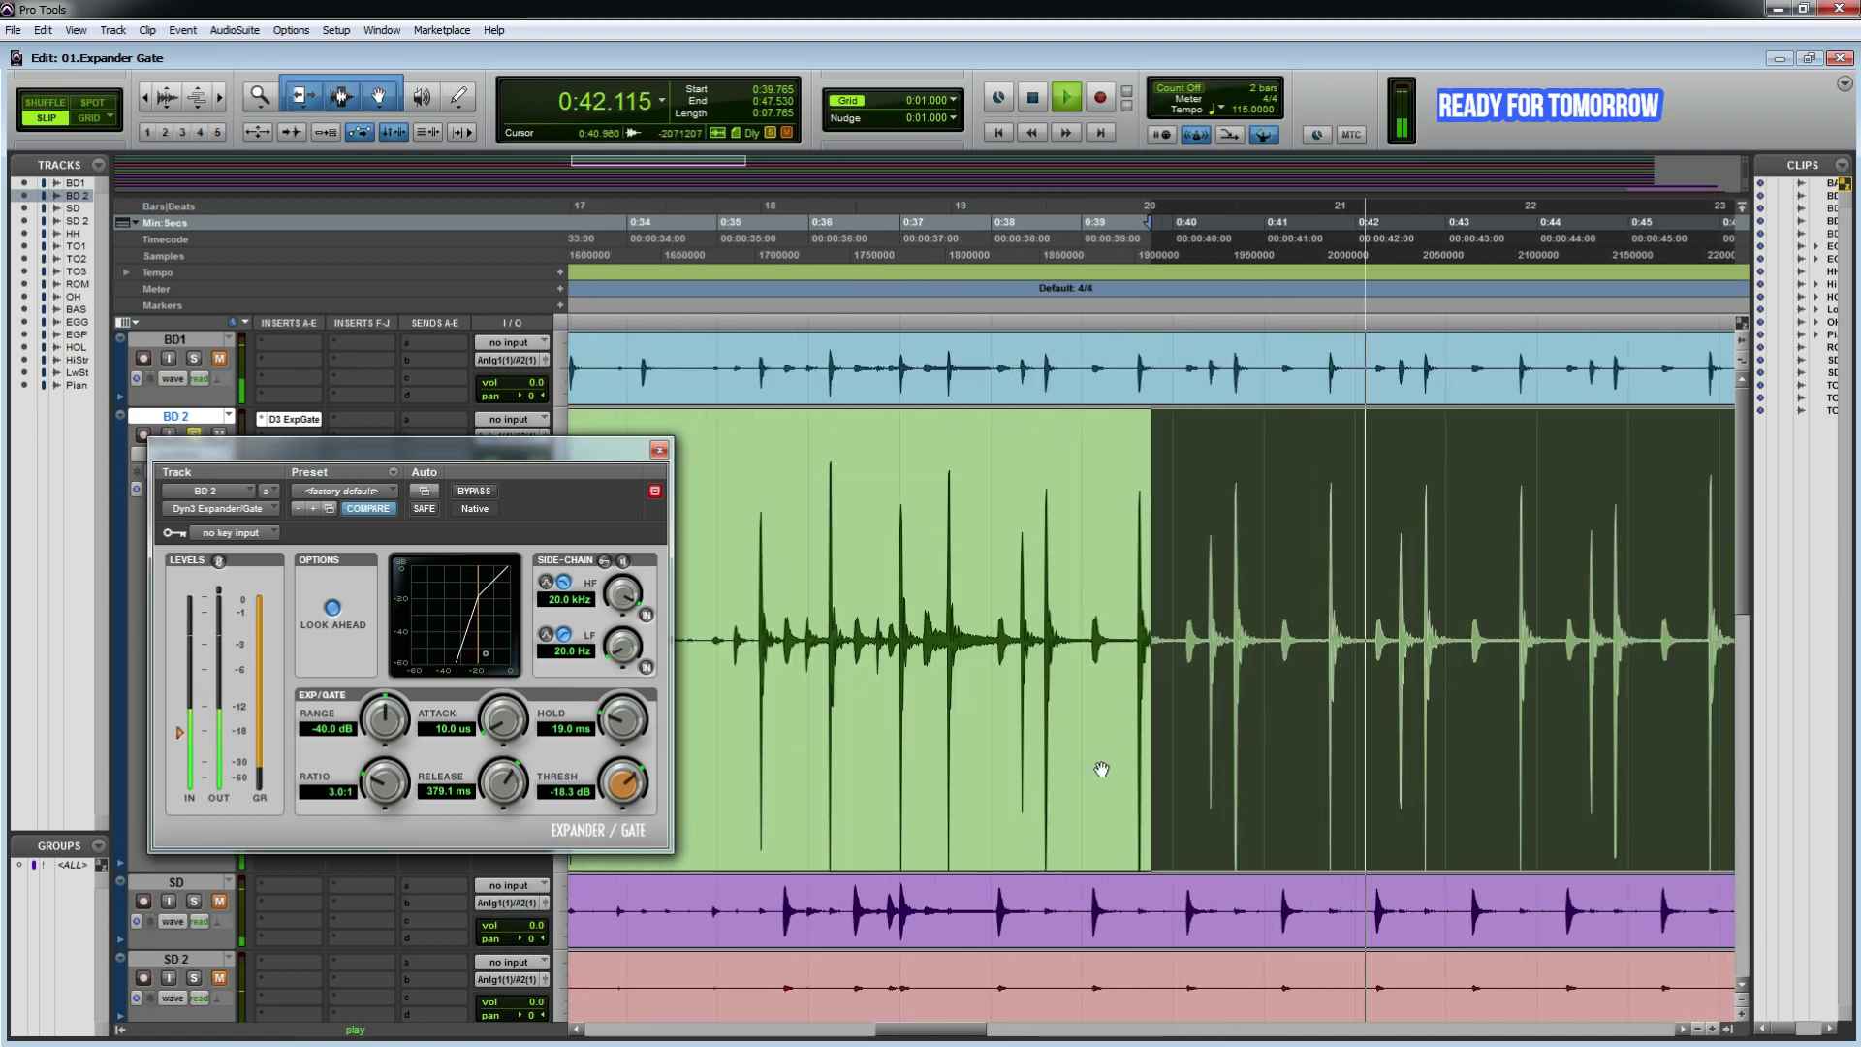
key("space")
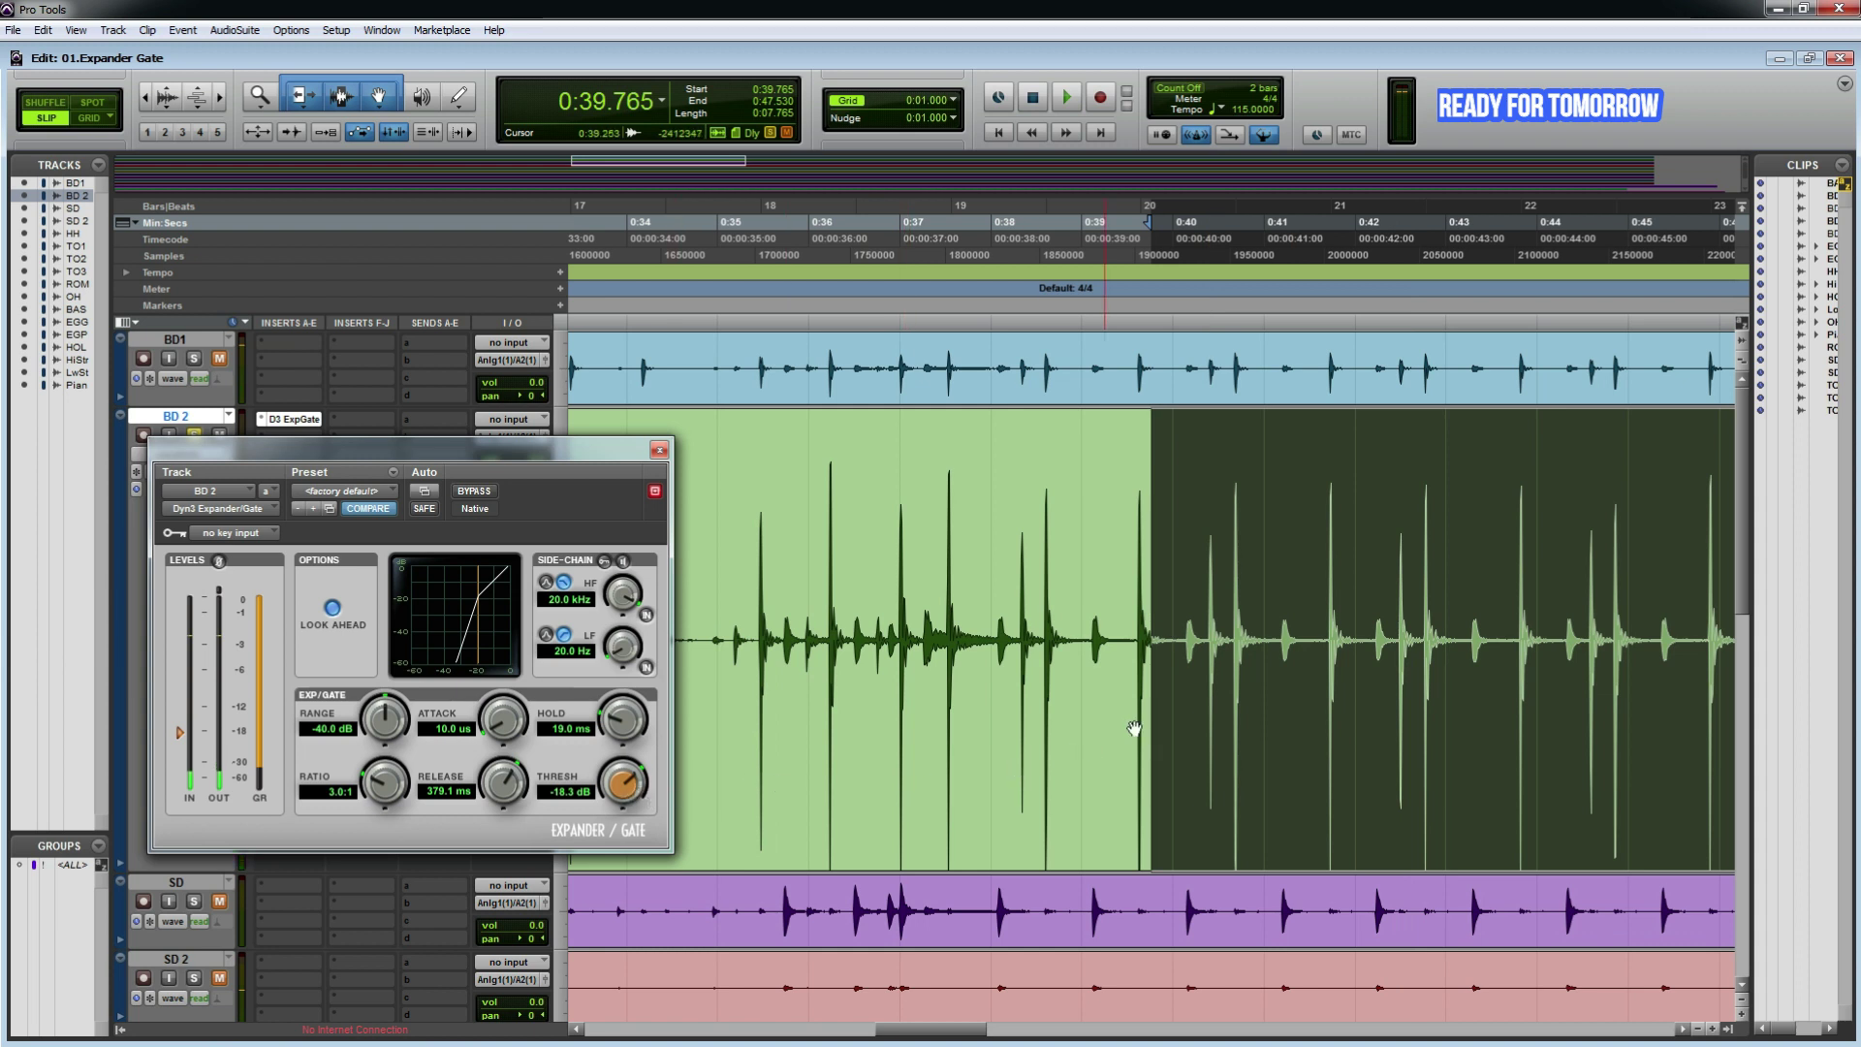
Step: Raise the gate's threshold to -8.7 dB and play BD 2 from about 40.021 to 43.840 s
left_click_drag(625, 785, 631, 769)
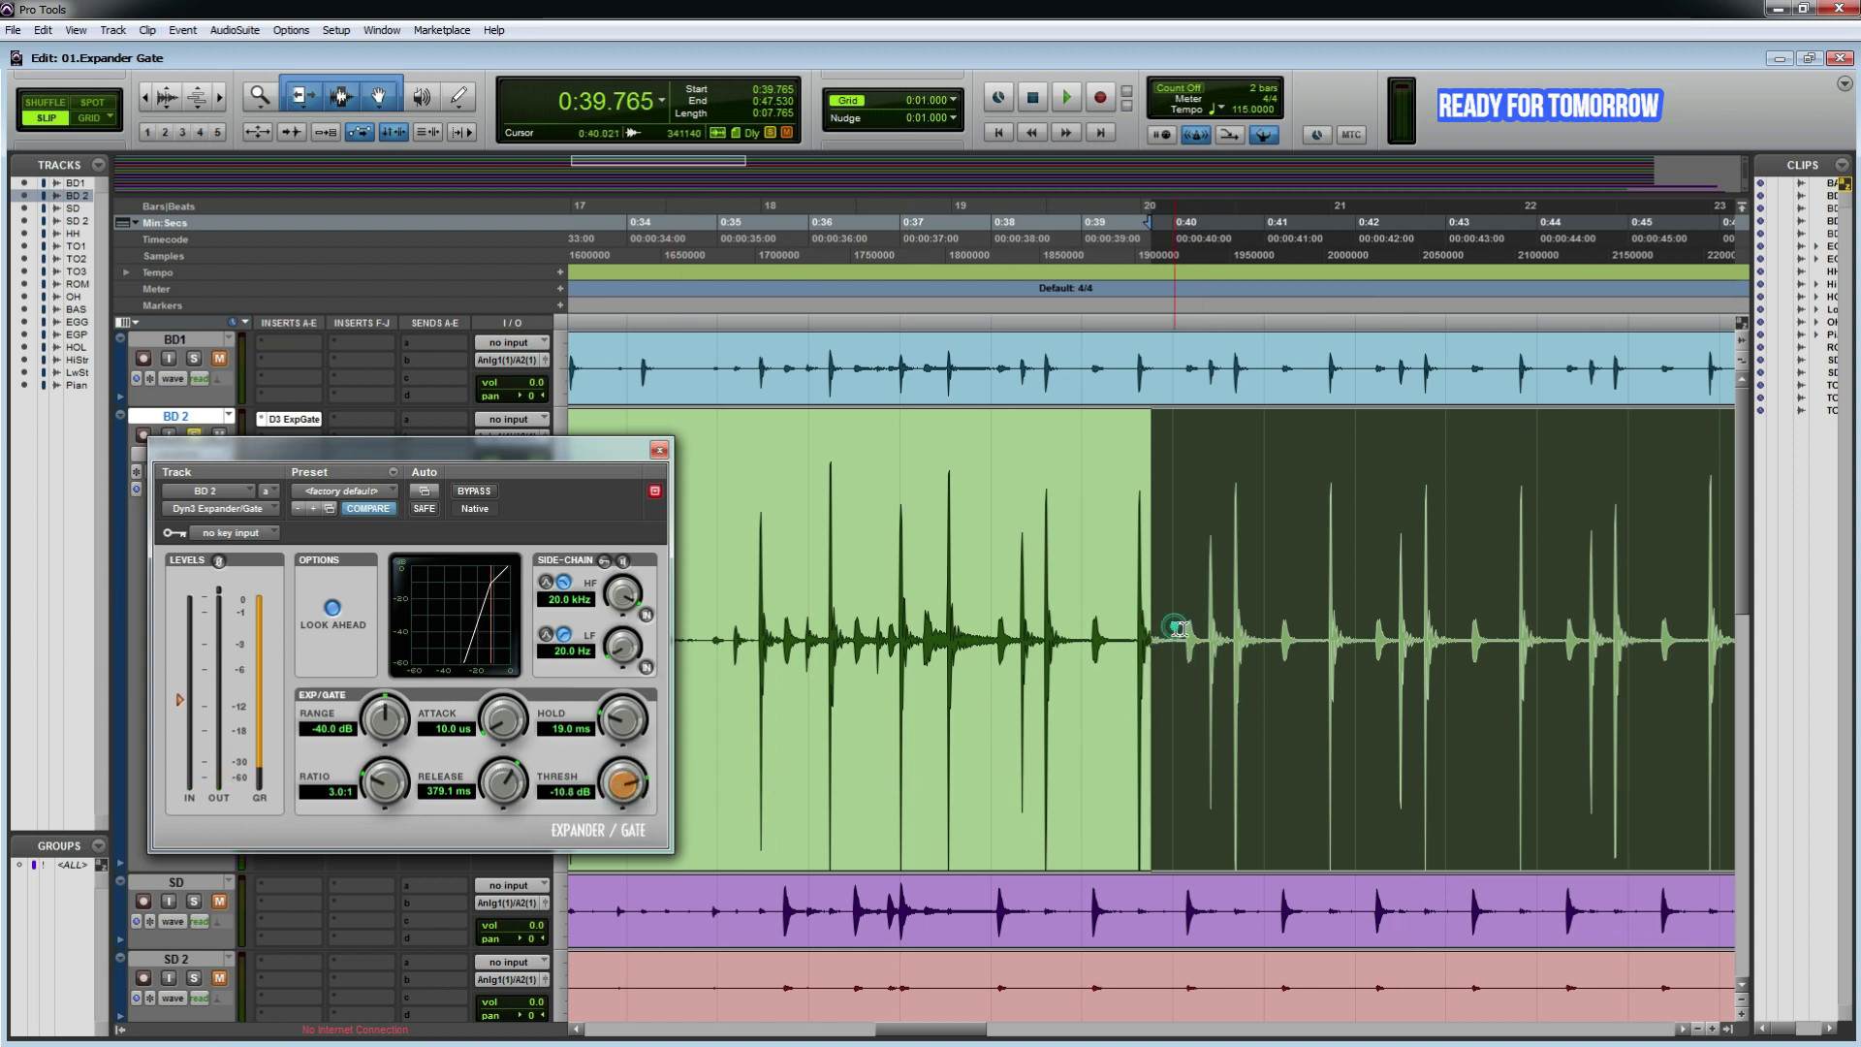
left_click_drag(1177, 628, 1522, 678)
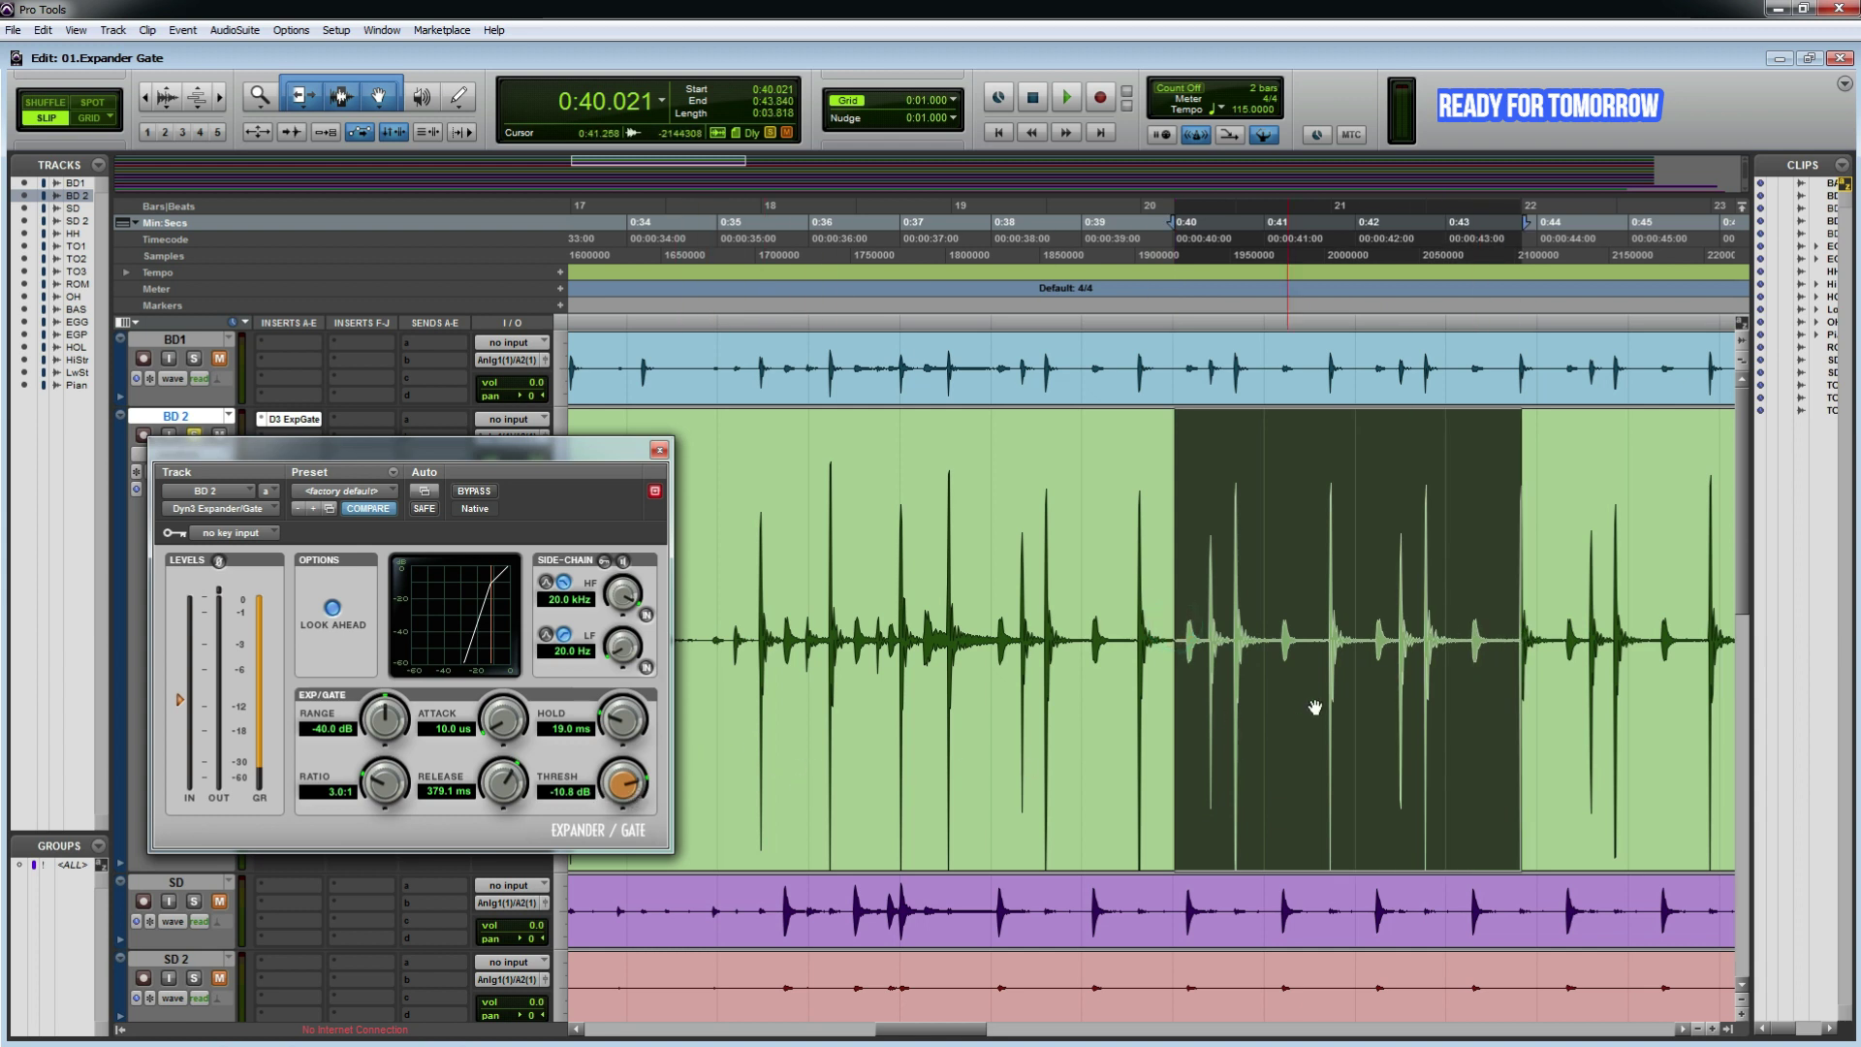
left_click_drag(617, 785, 621, 773)
key("space")
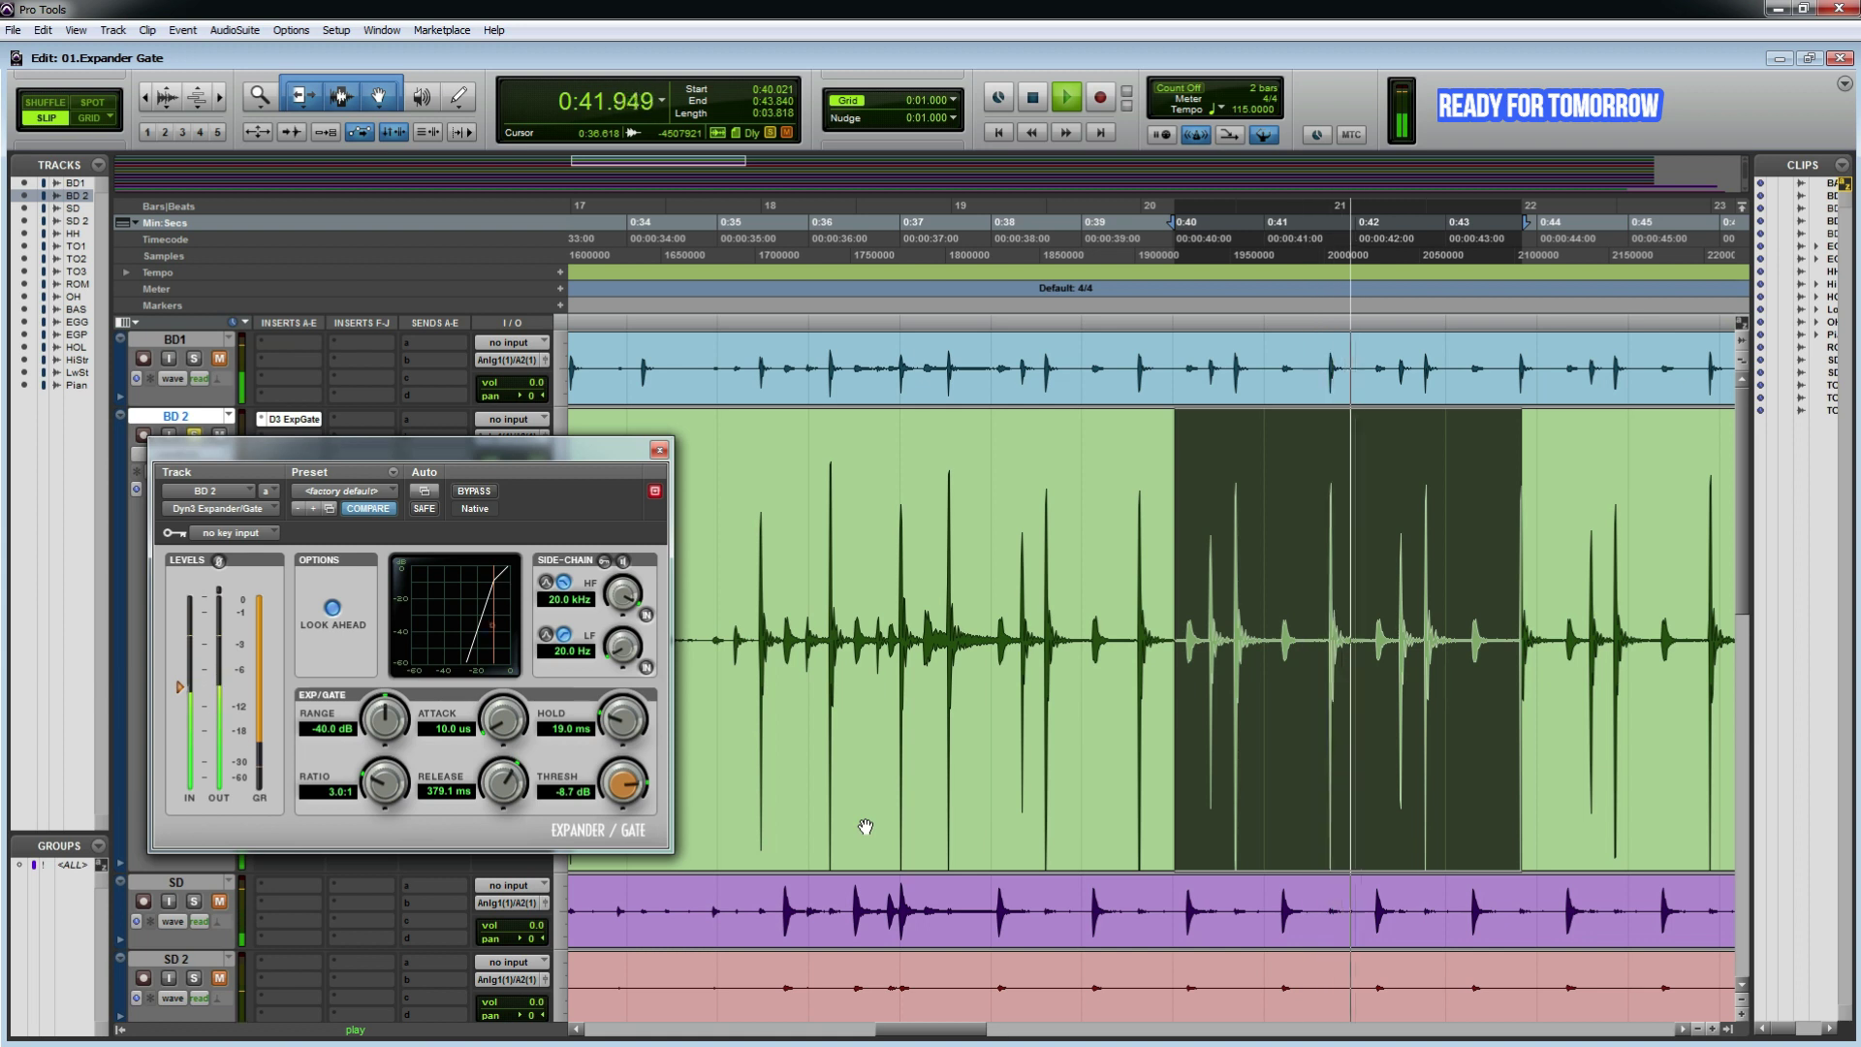
Step: Lower the gate's threshold to -60.0 dB and replay the selected BD 2 passage
left_click_drag(635, 787, 632, 803)
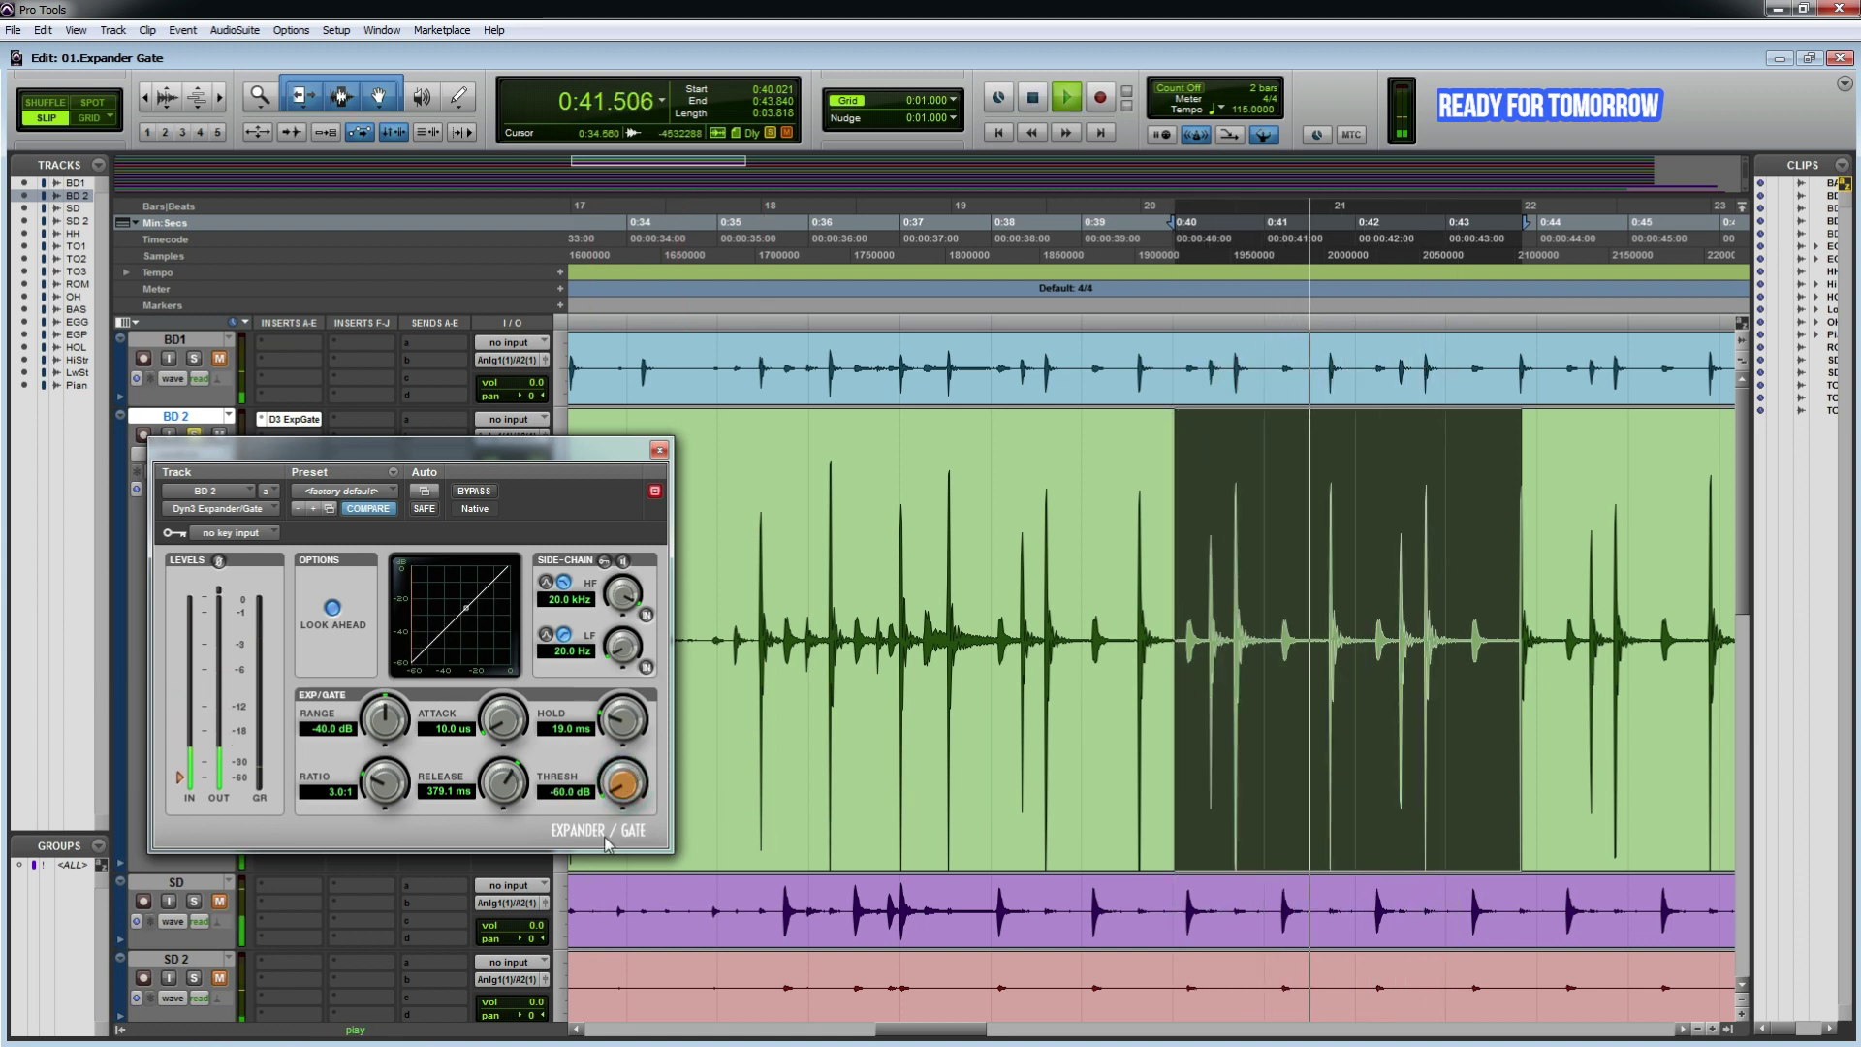
key("space")
key("space")
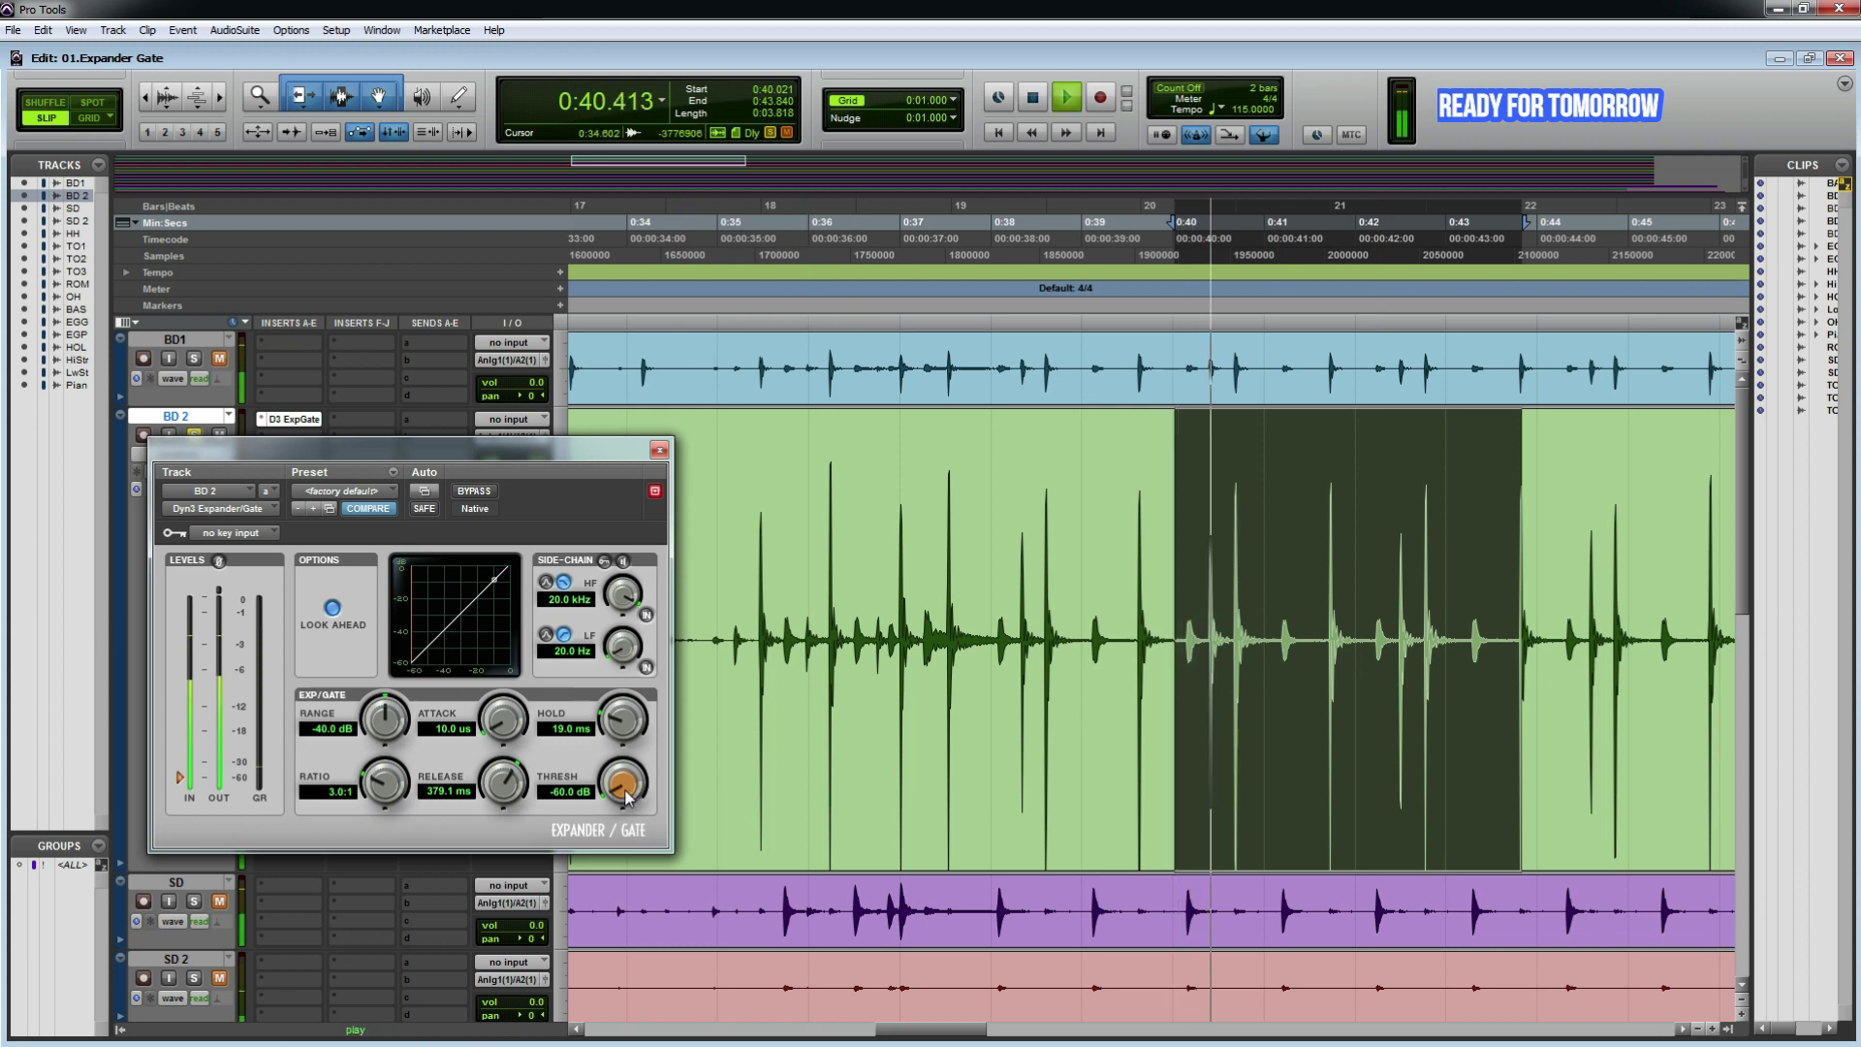
Step: Raise the gate's threshold to -20.2 dB, checking by replaying the BD 2 passage from about 40.021 s
left_click_drag(623, 786, 636, 611)
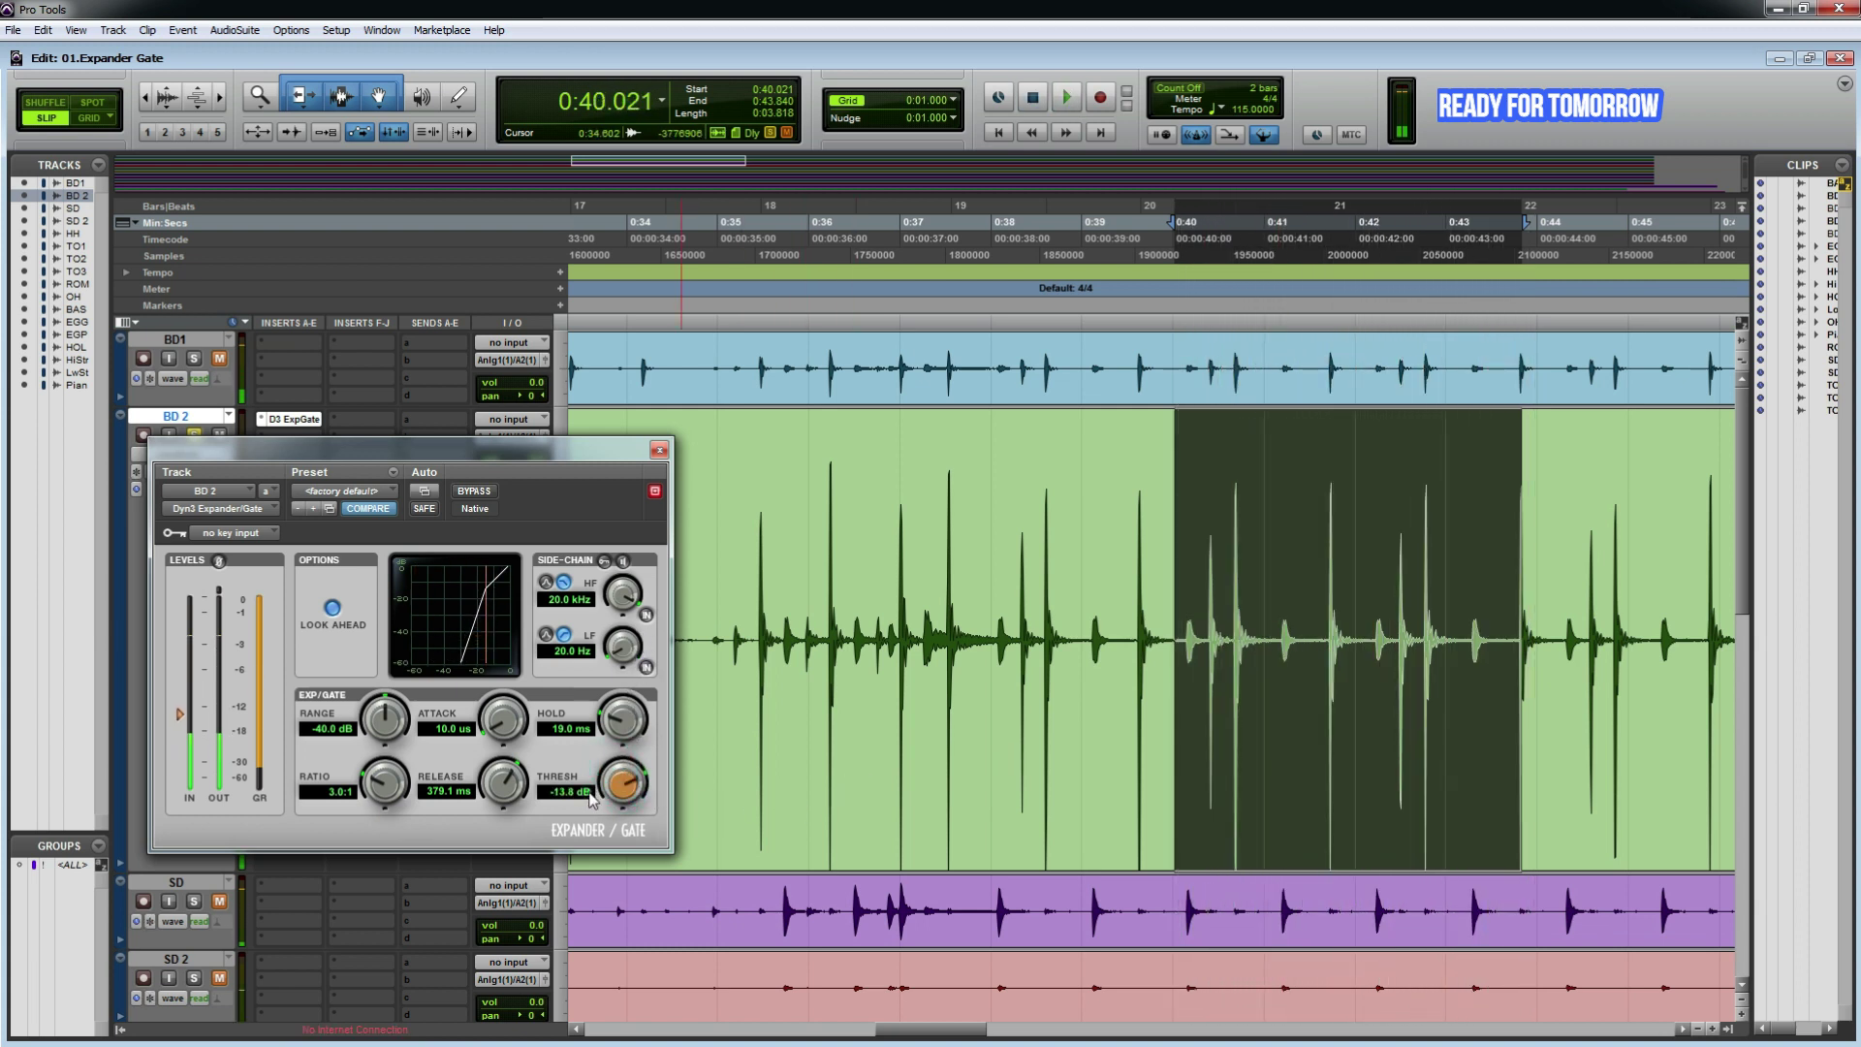
left_click_drag(615, 787, 602, 836)
key("space")
left_click(620, 783)
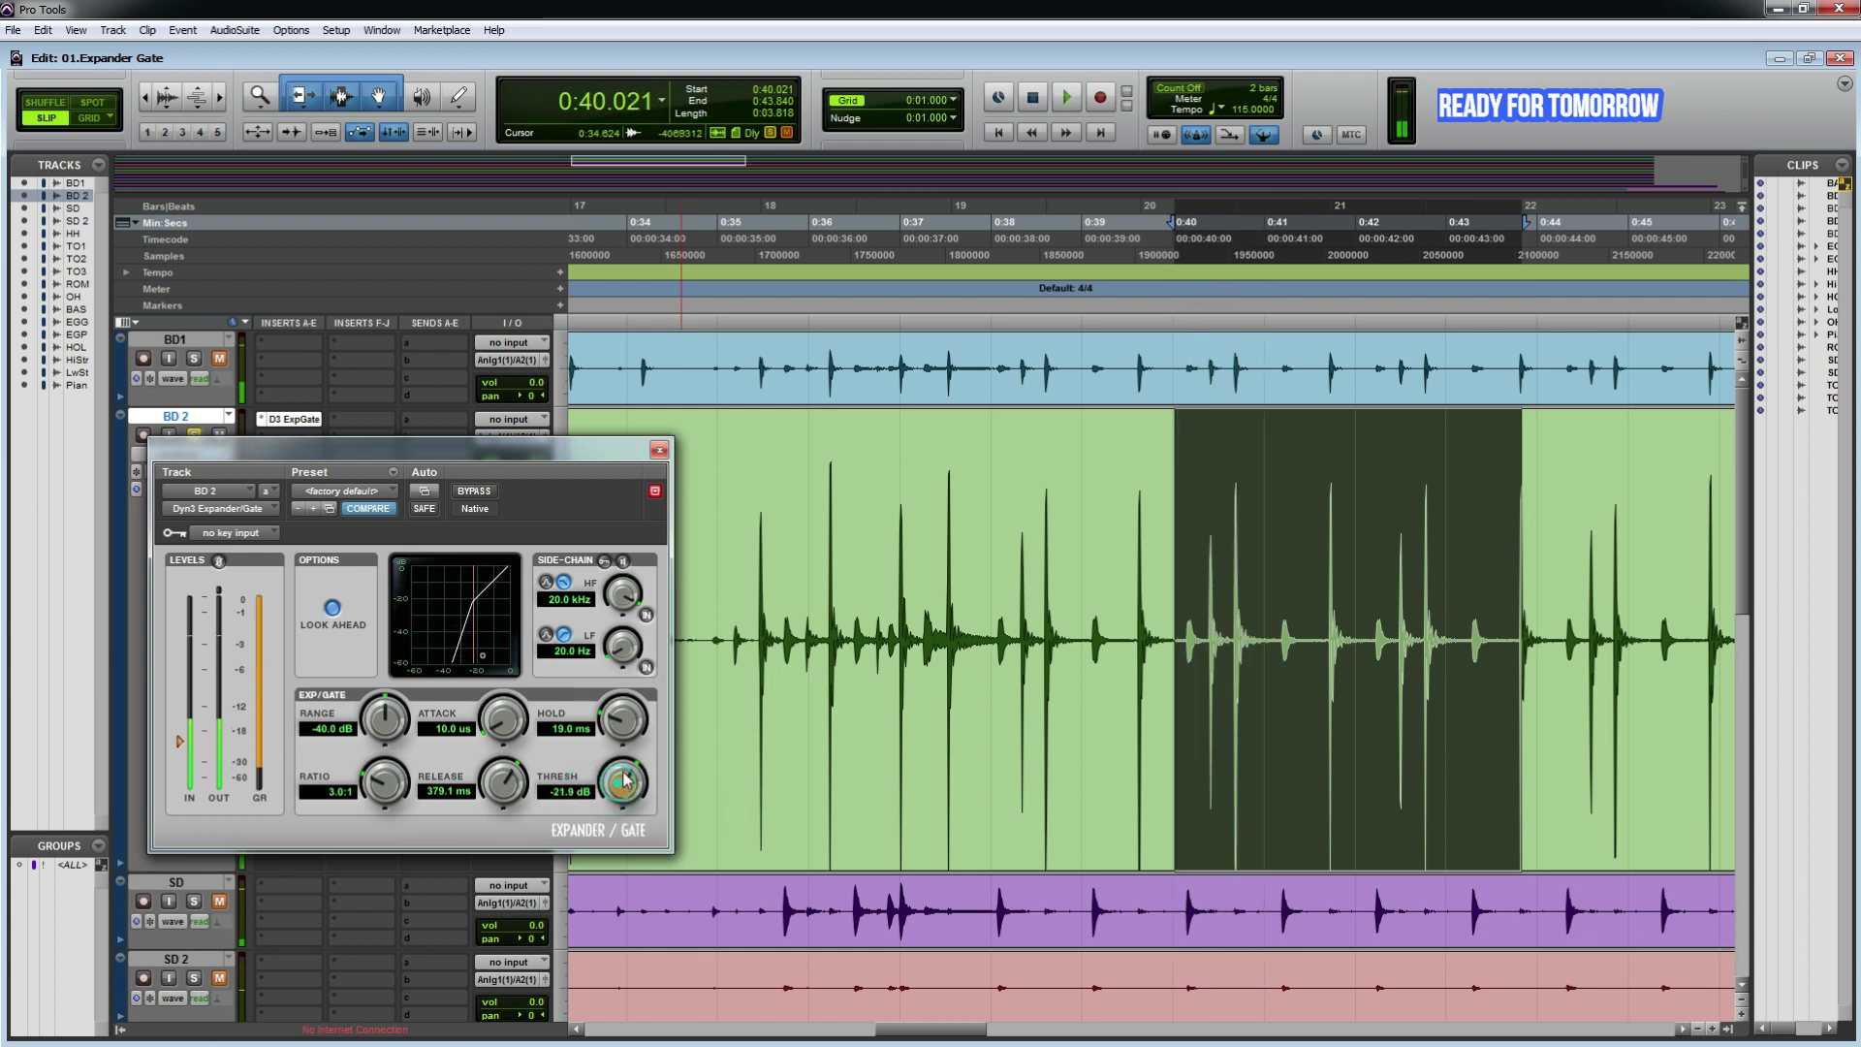
key("space")
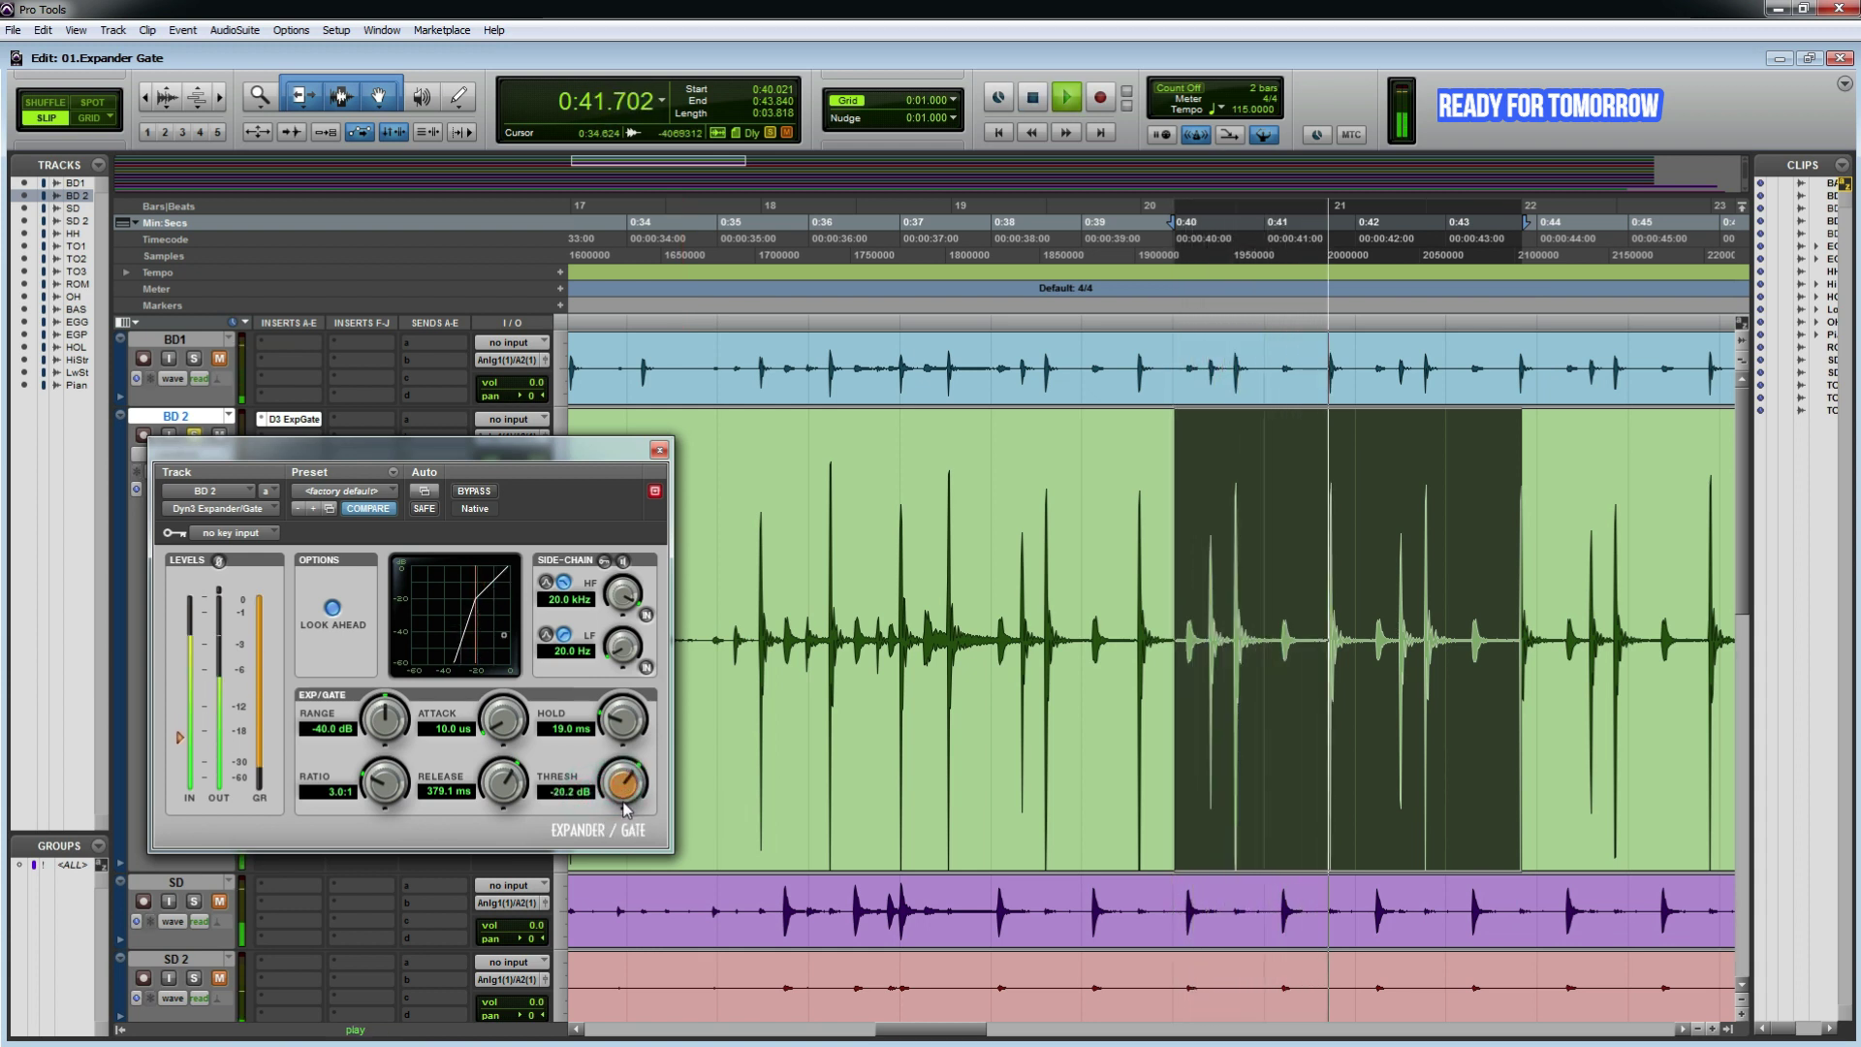
key("space")
Step: Set the gate's hold to 10.8 ms and mark one BD 2 kick hit from about 40.682 to 40.786 s
left_click_drag(1231, 617, 1267, 630)
scroll(1303, 618, "up", 2)
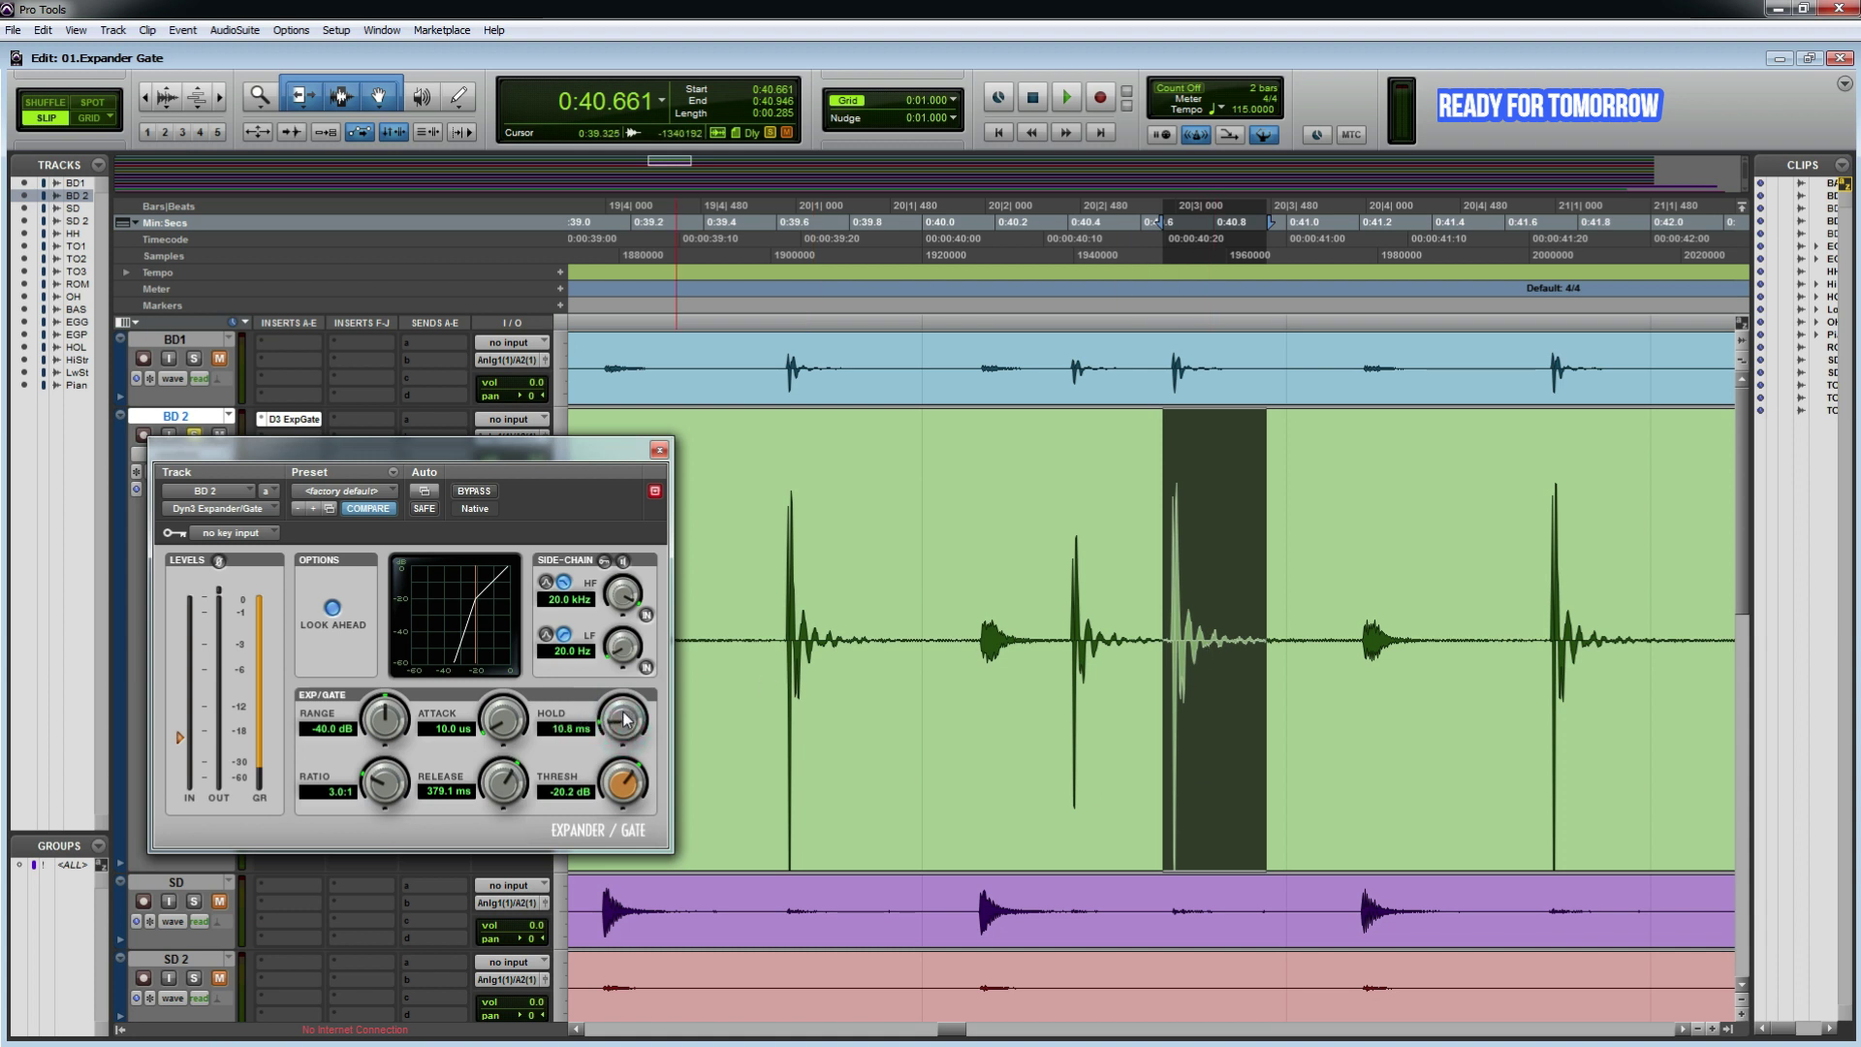
mouse_move(1169, 568)
left_mouse_down()
mouse_move(1229, 582)
mouse_move(1193, 595)
left_mouse_up()
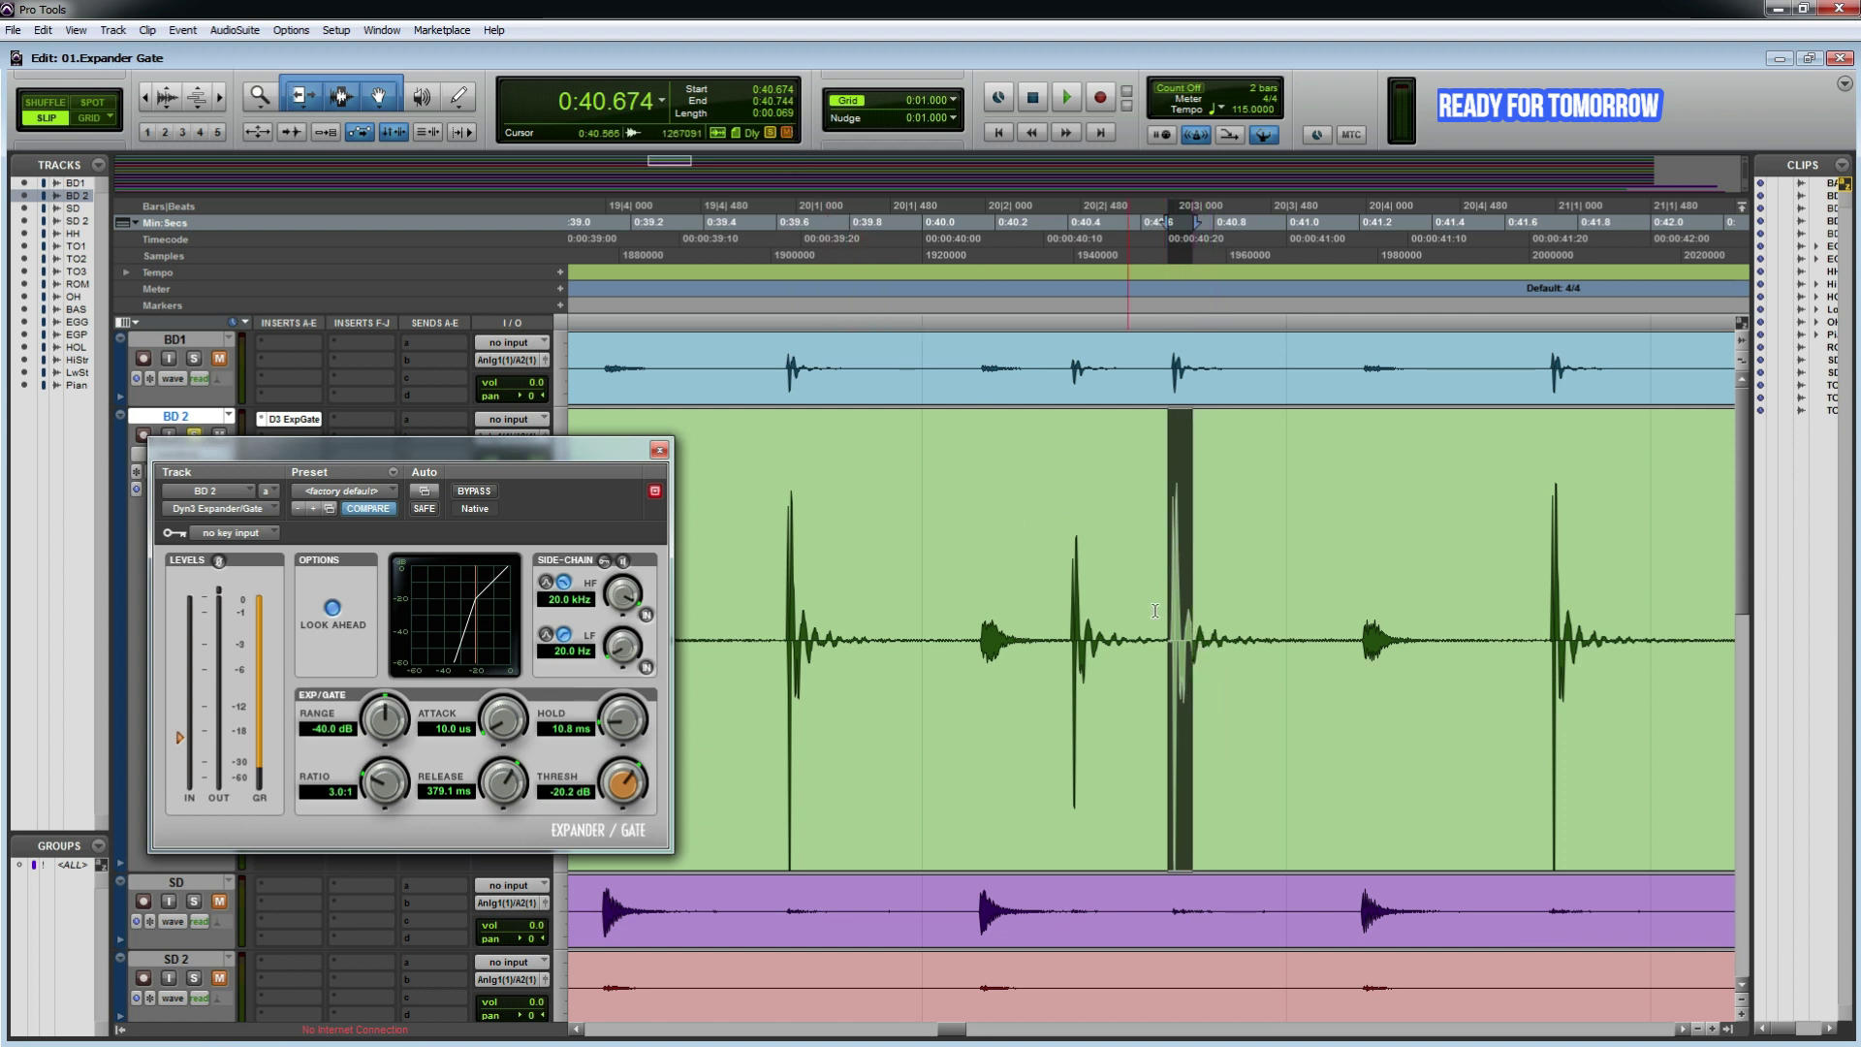
left_click(1217, 638)
left_click(1156, 630)
left_click_drag(1171, 630, 1209, 631)
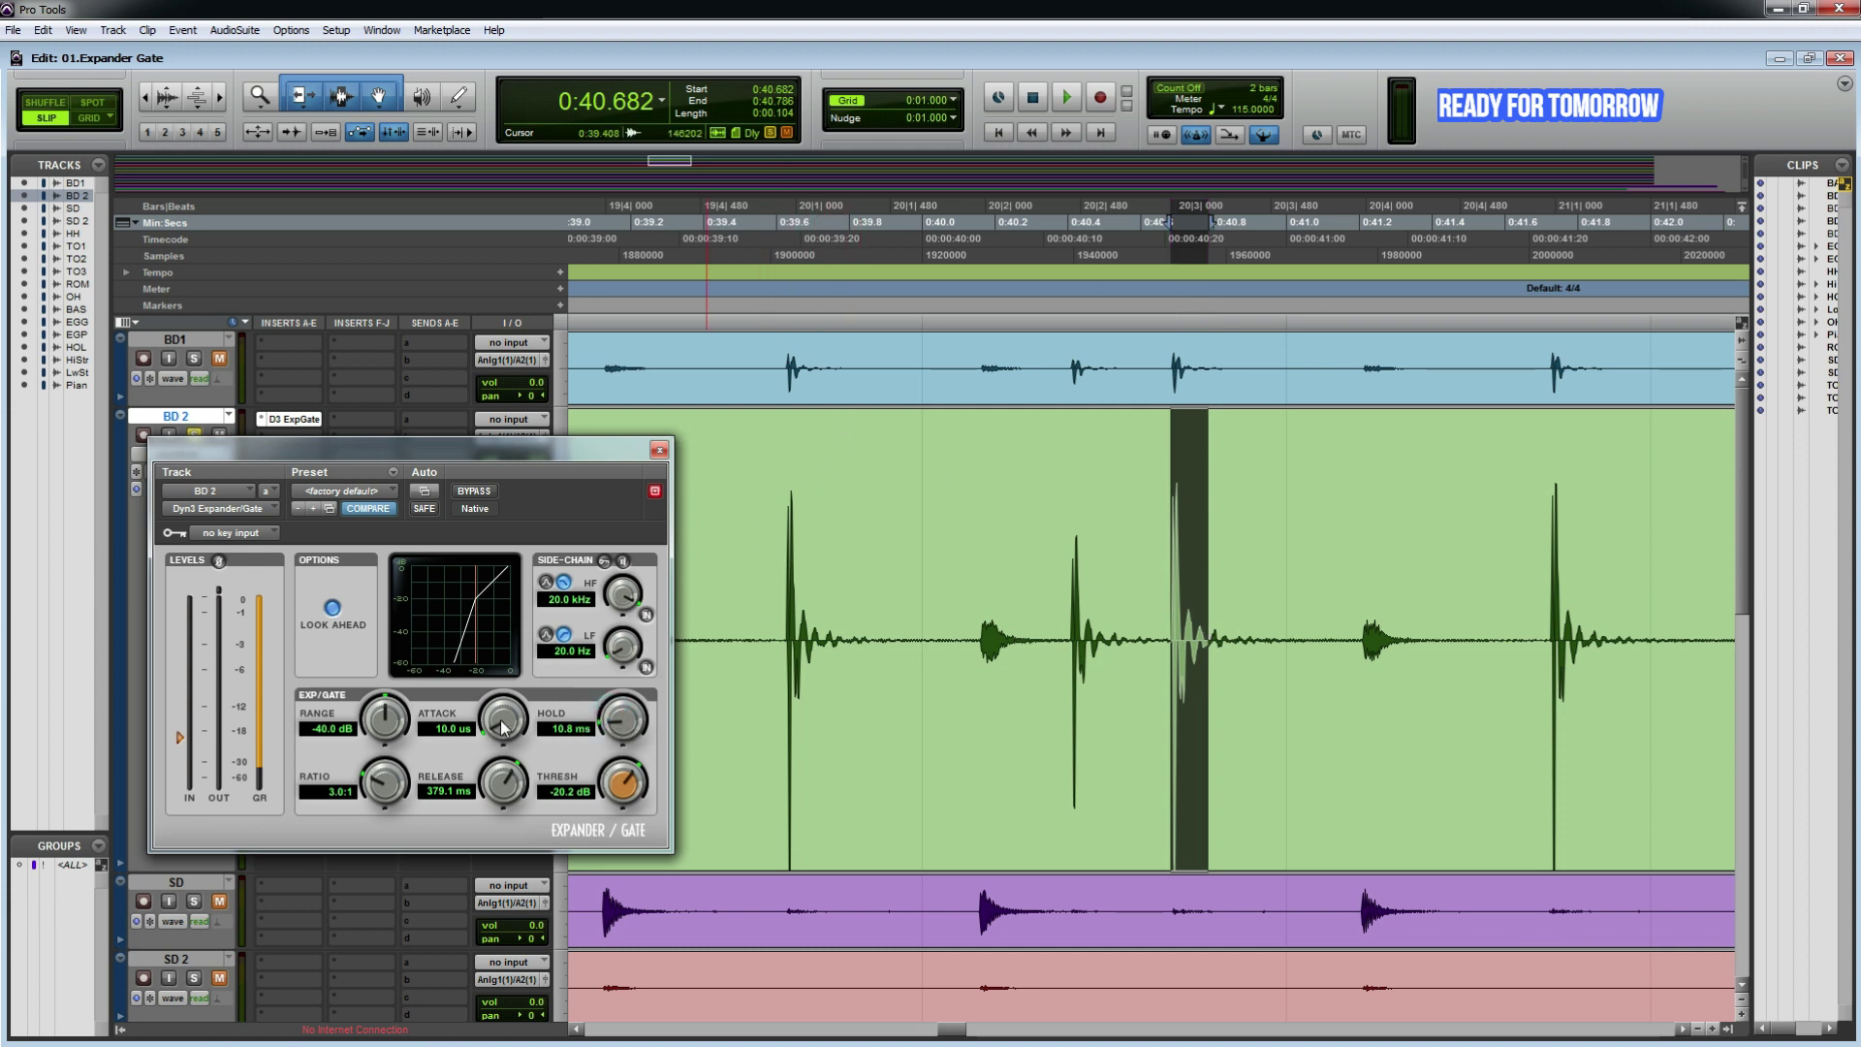
Step: Set the gate's release to 50.2 ms and its threshold to -12.6 dB while playing BD 2 from about 40.645 s
left_click_drag(503, 727, 503, 747)
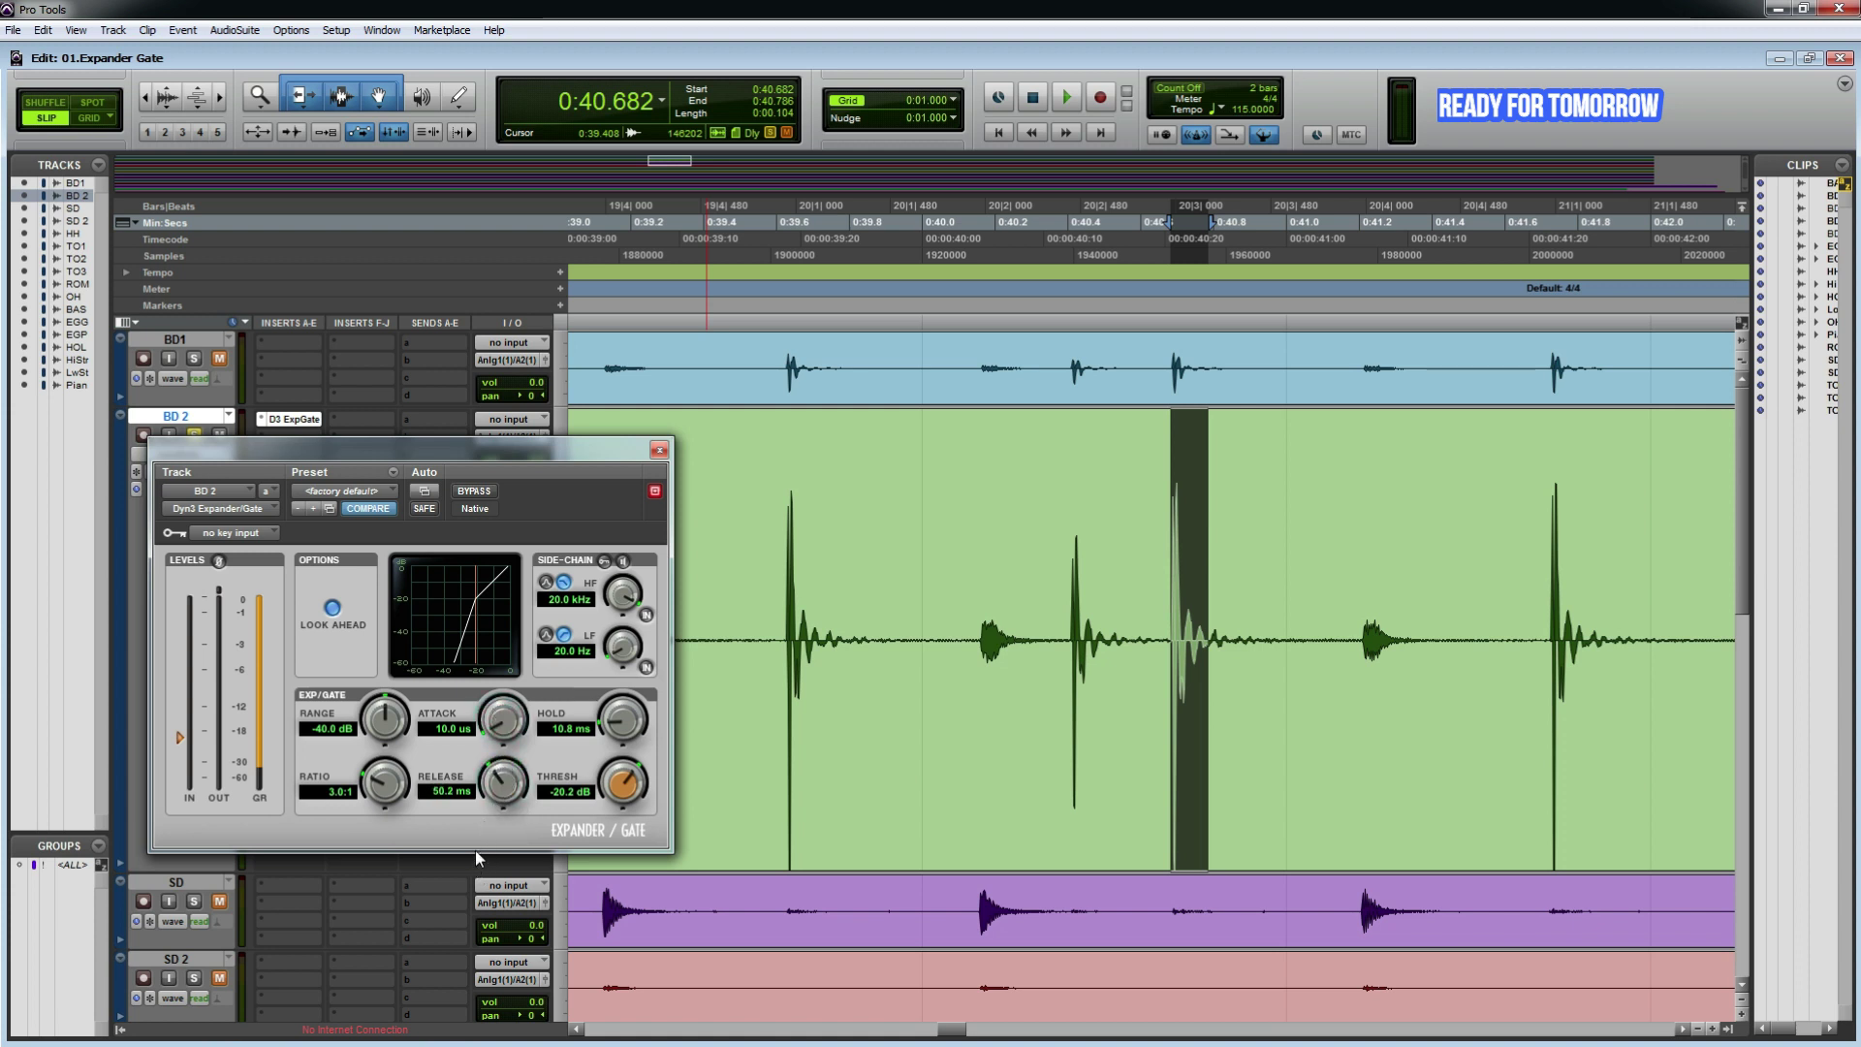
left_click(1156, 625)
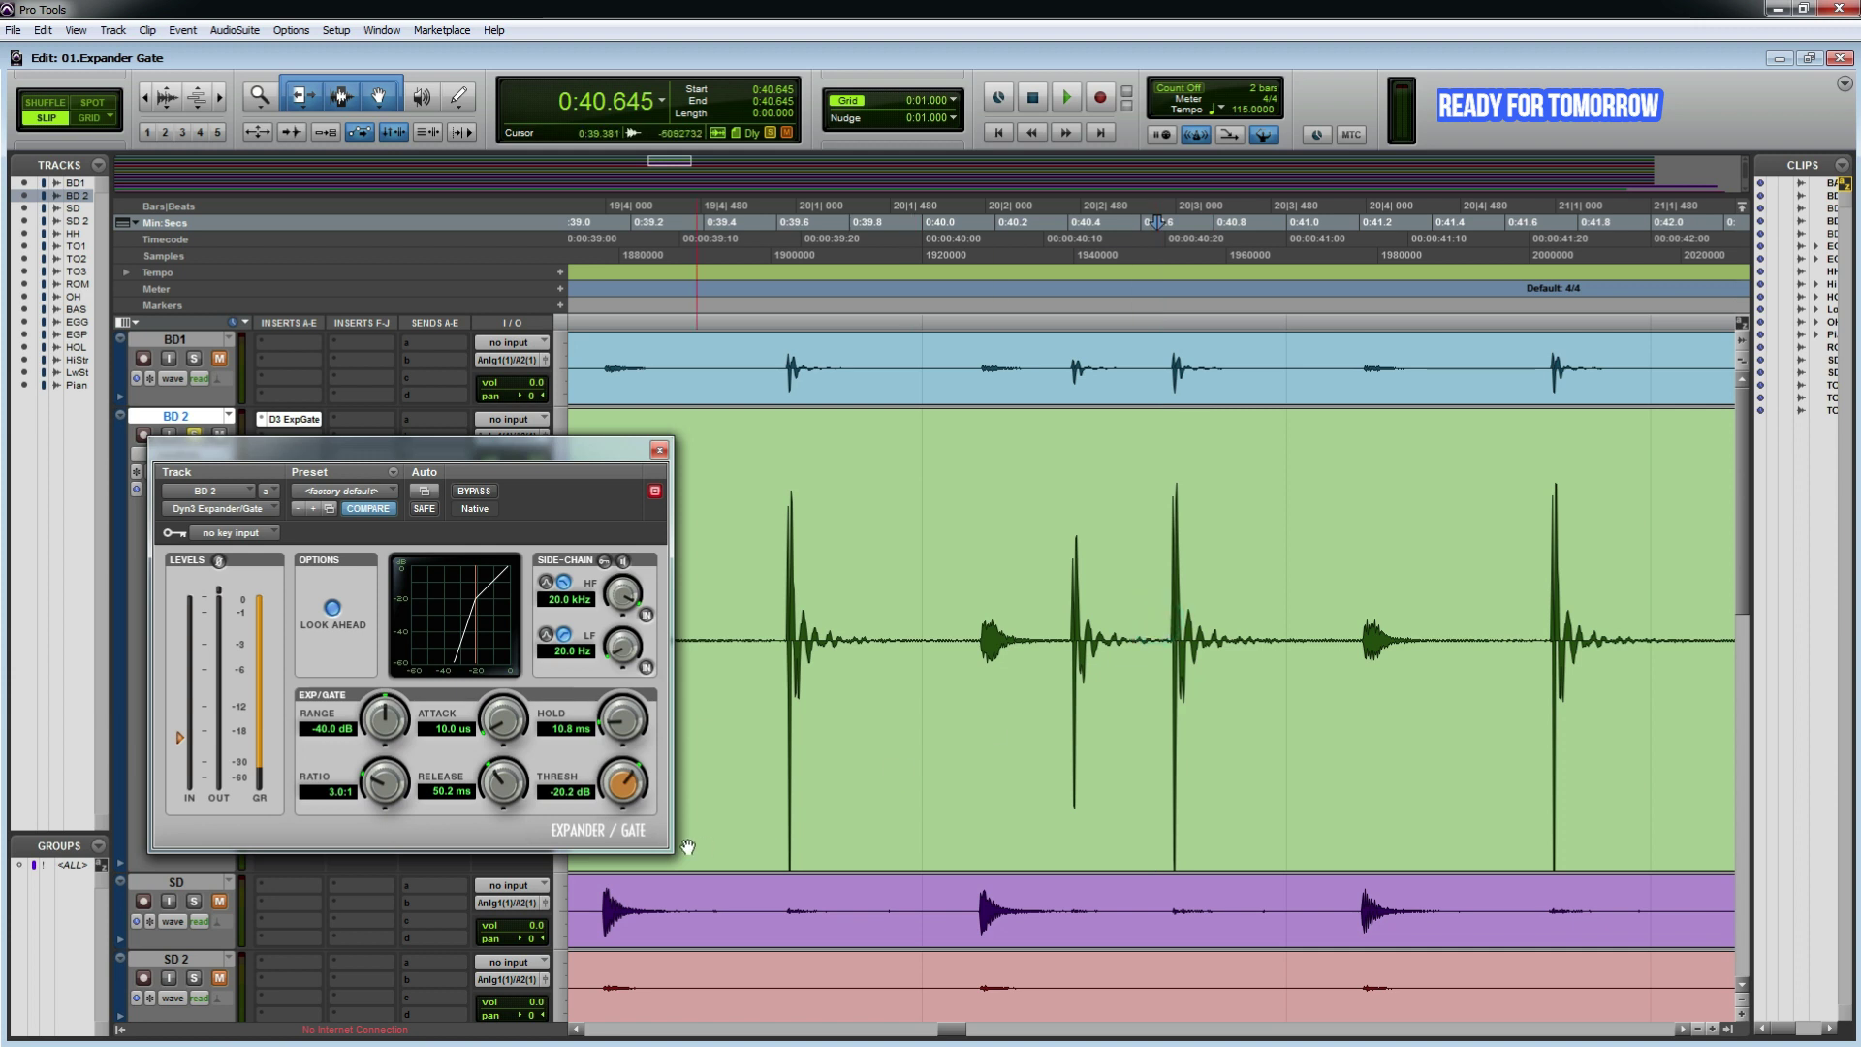
key("space")
mouse_move(627, 793)
left_mouse_down()
mouse_move(626, 775)
mouse_move(631, 793)
left_mouse_up()
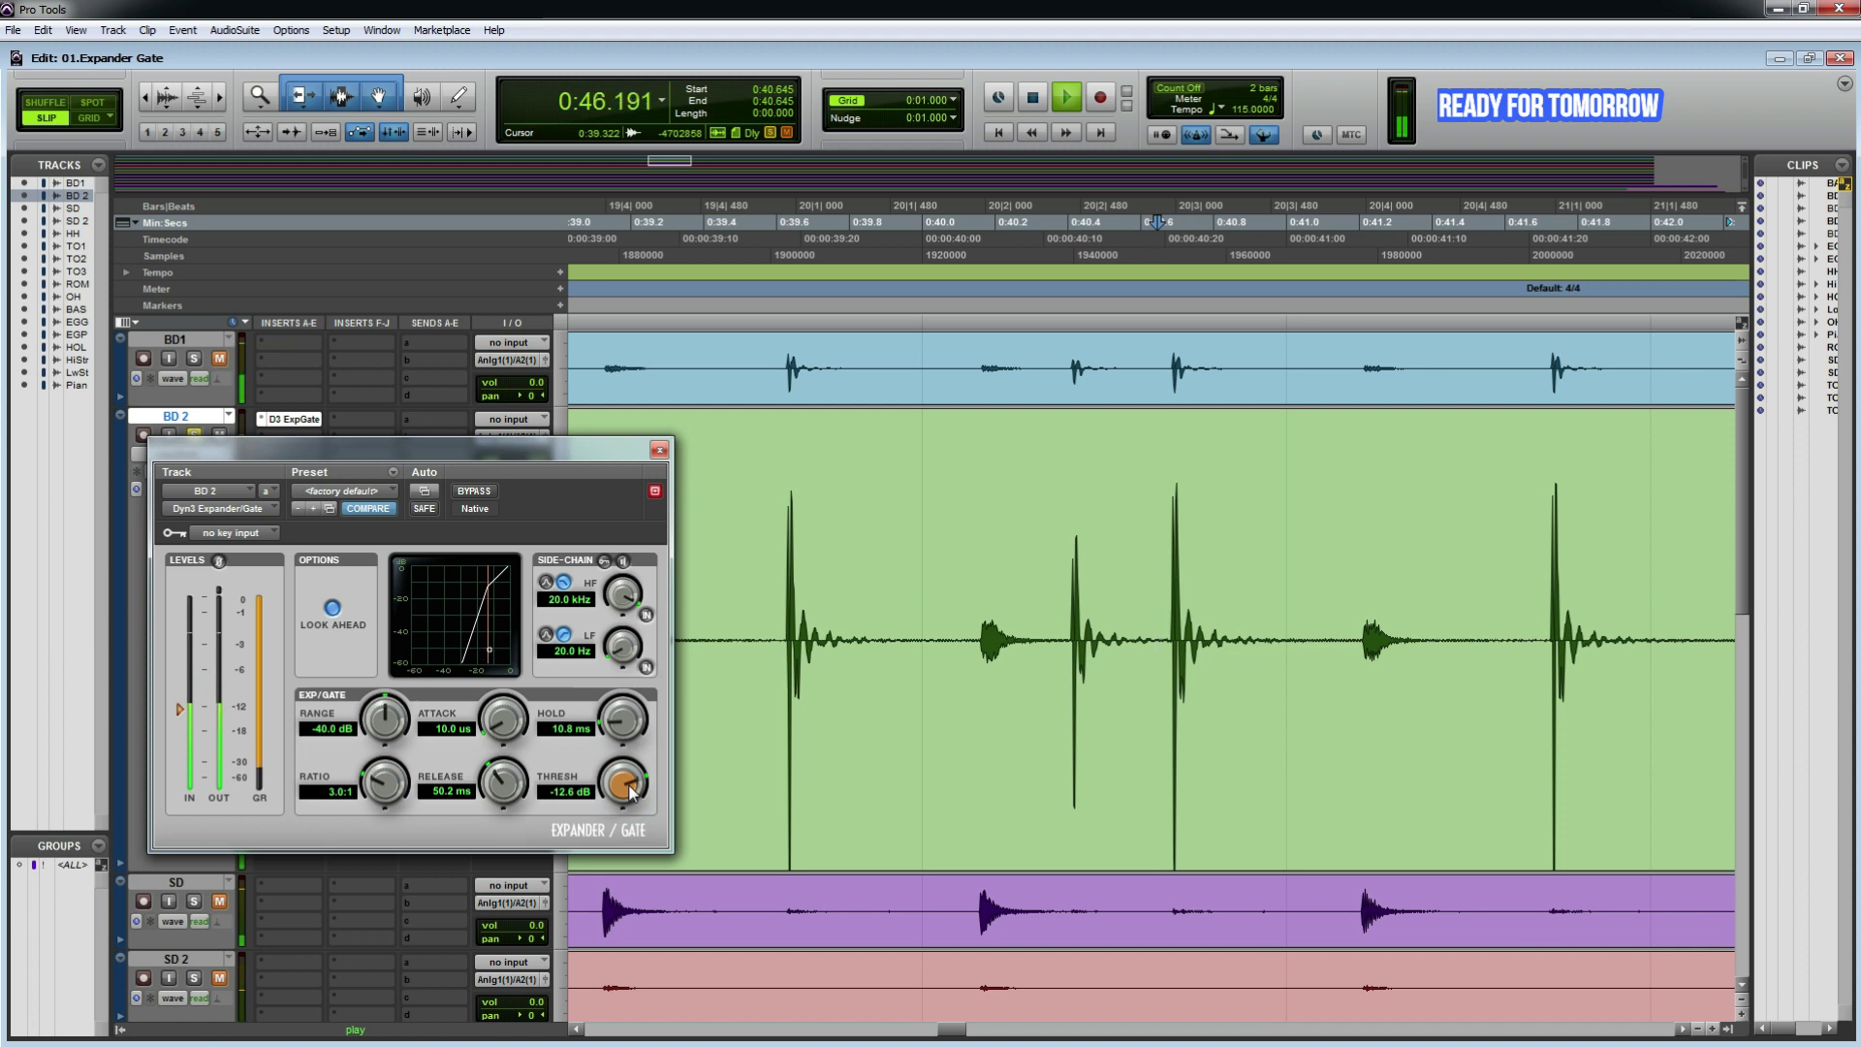
key("space")
Step: Set the gate's release to 331.6 ms and play BD 2 from about 40.645 s
left_click_drag(516, 791, 512, 703)
key("space")
key("space")
Step: Compare BD 2 from about 40.645 s with the Expander/Gate bypassed and active, leaving the plug-in bypassed
left_click(474, 490)
key("space")
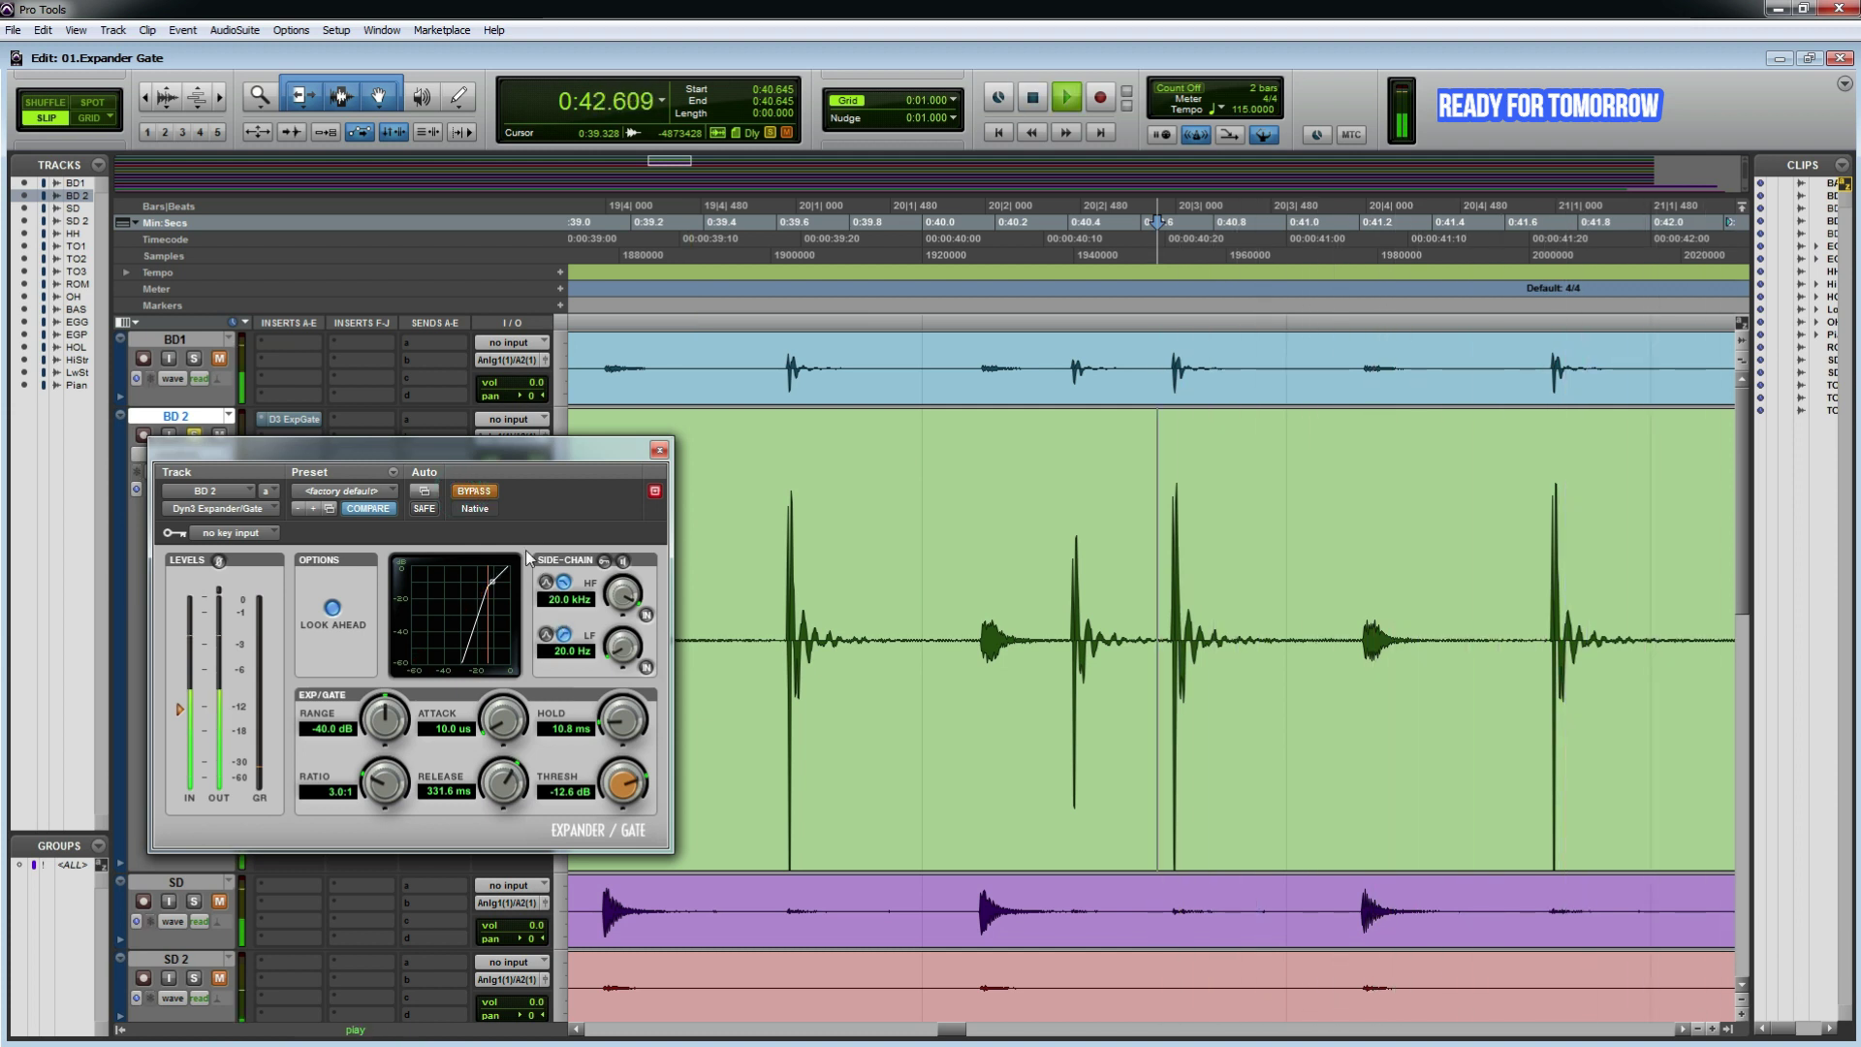
key("space")
left_click(475, 491)
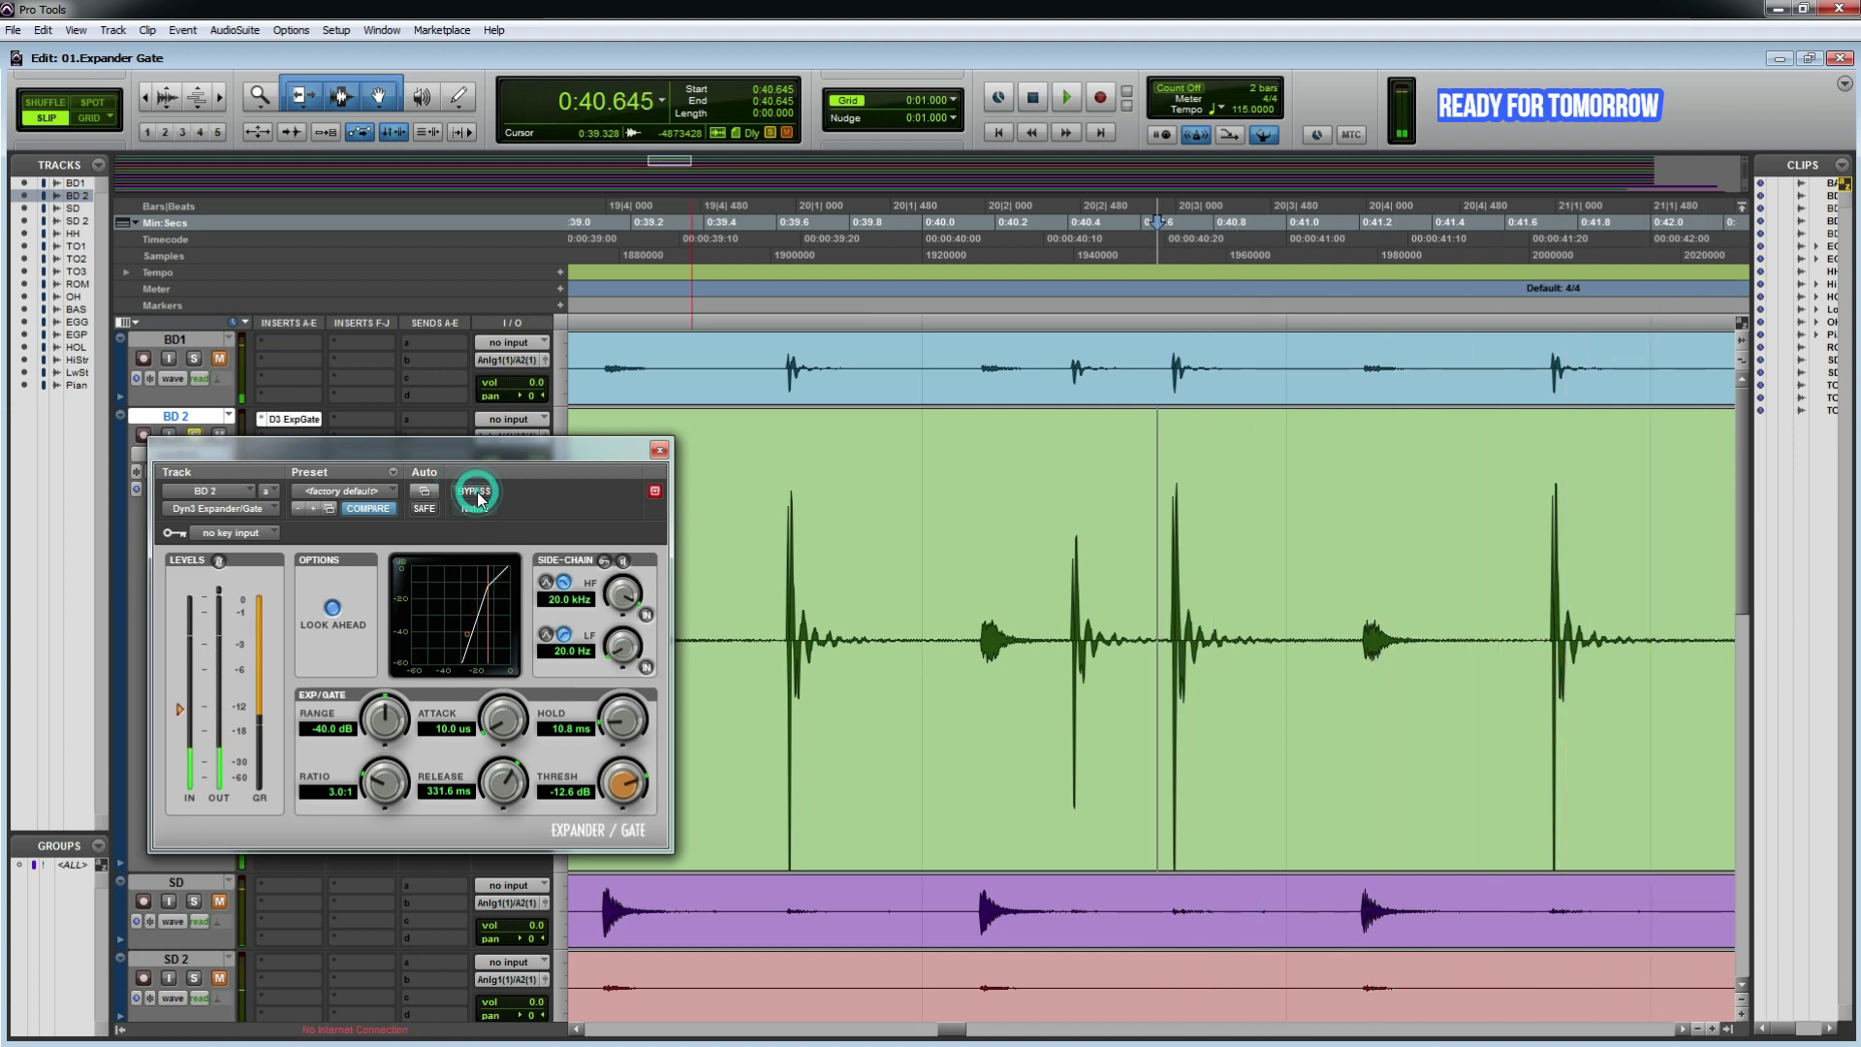
key("space")
key("space")
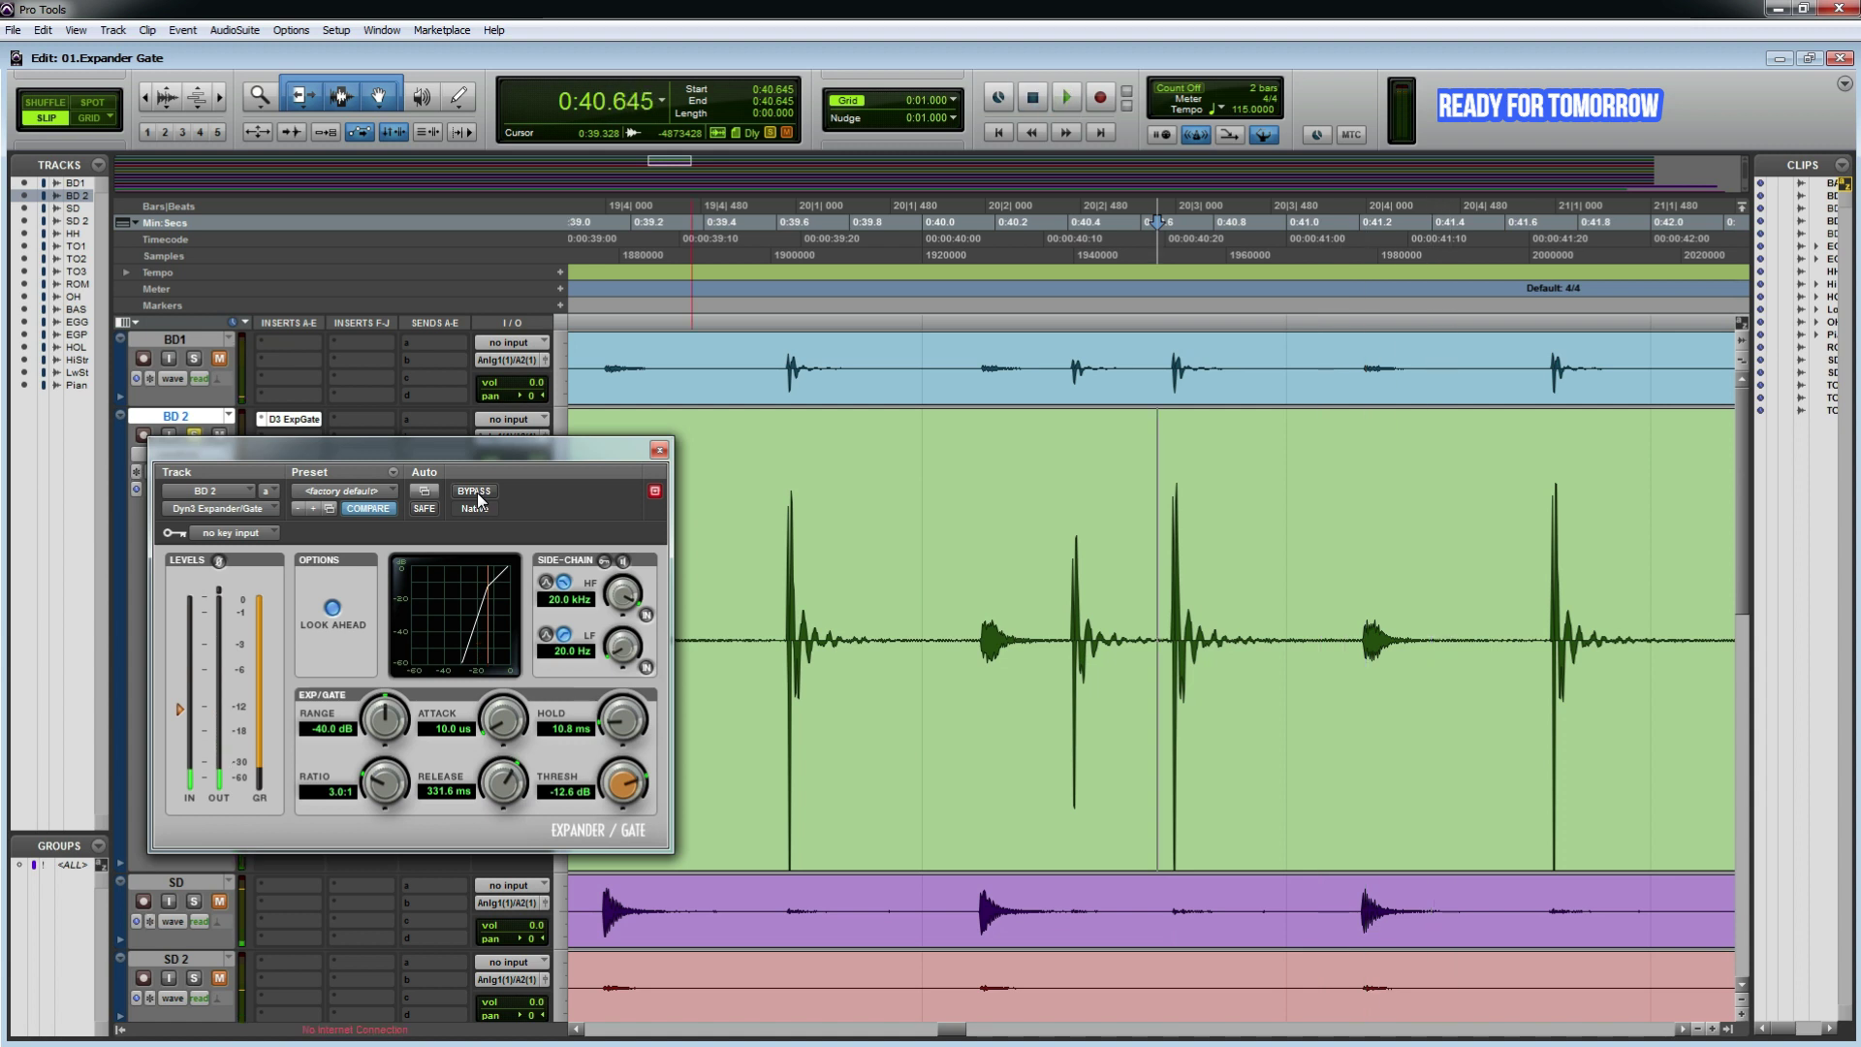
key("space")
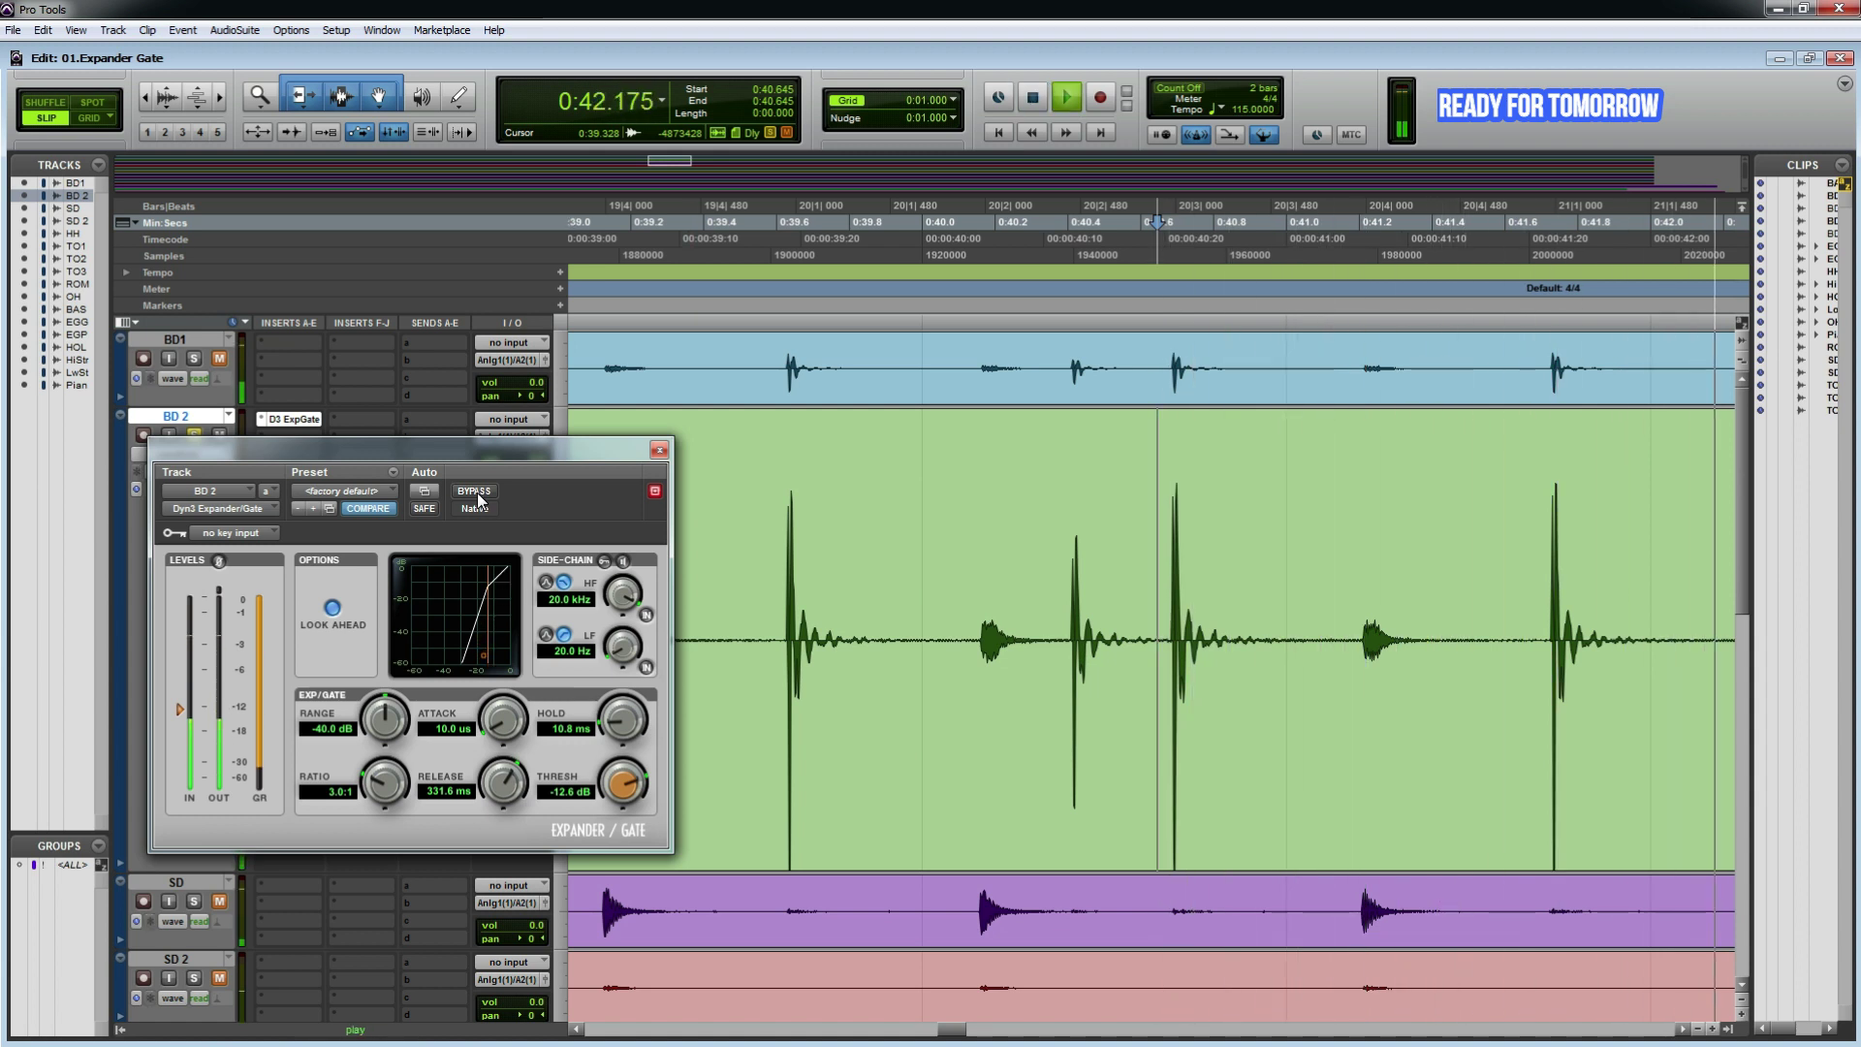
key("space")
left_click(477, 492)
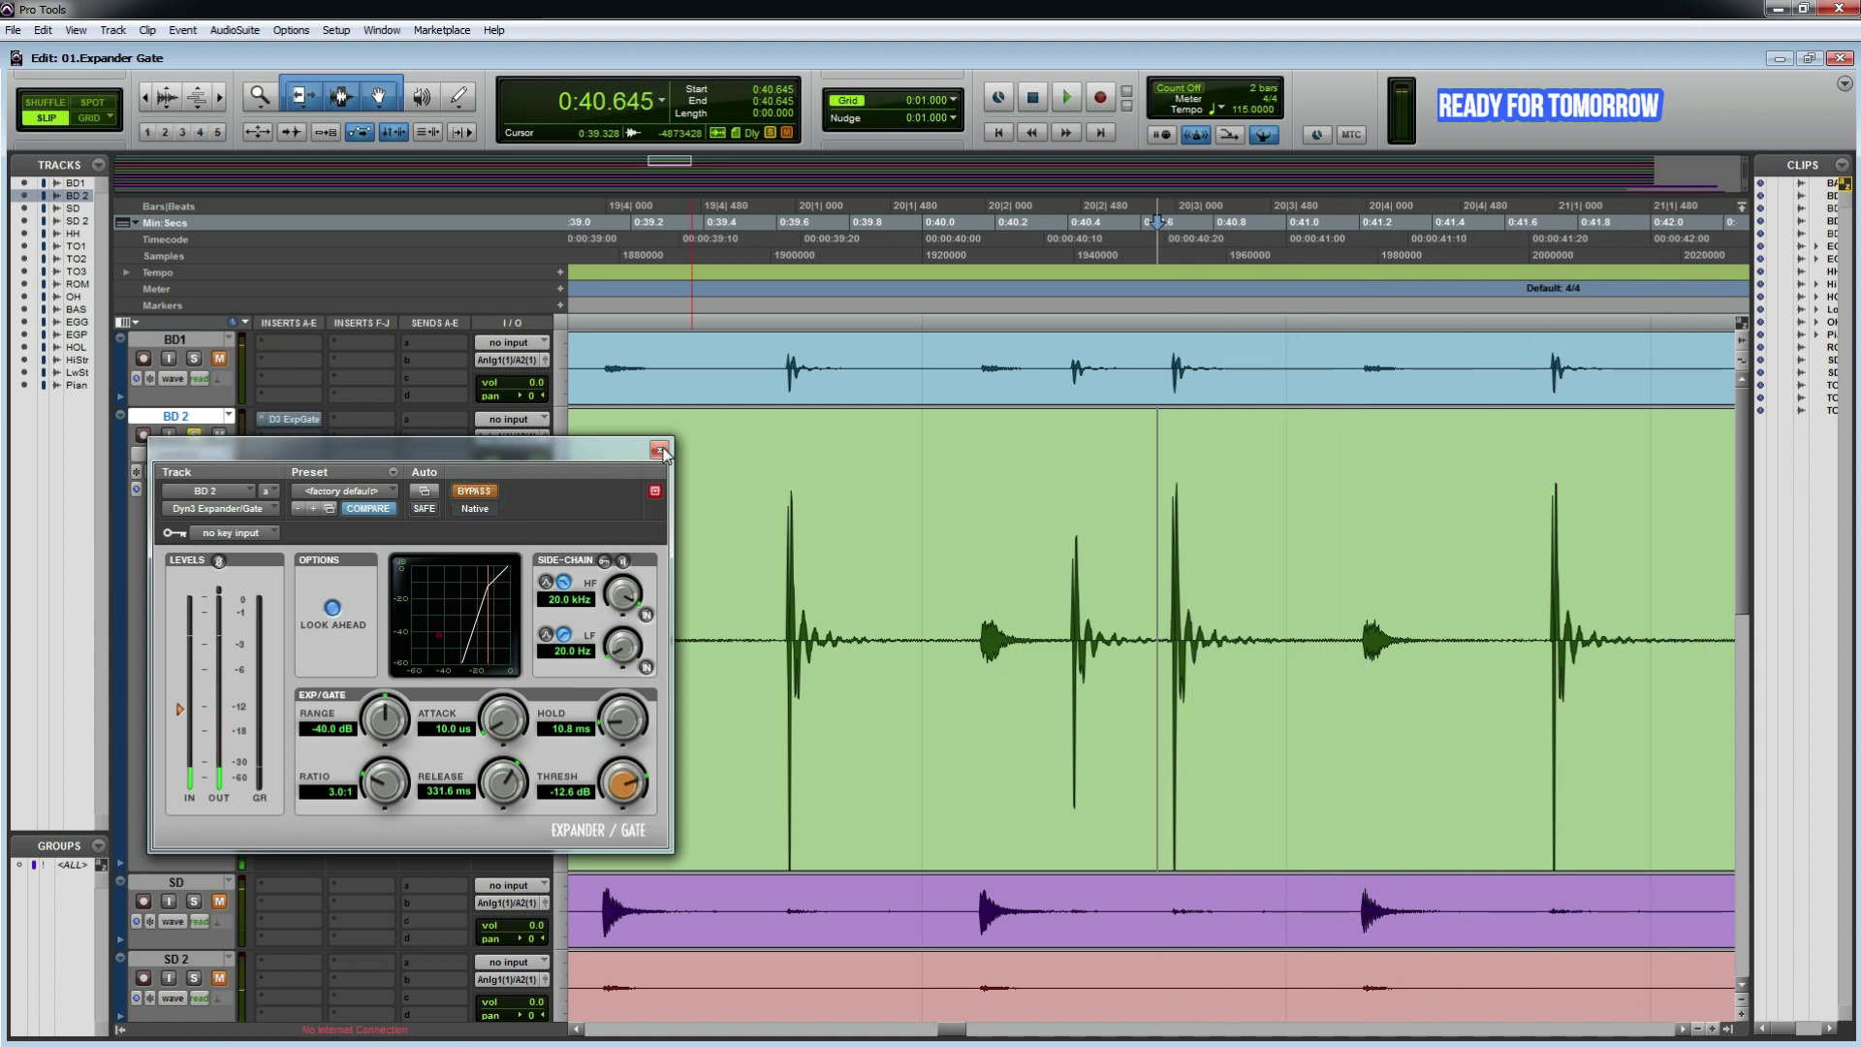
Step: Close the Expander/Gate window, mute and unsolo BD 2, and reduce its track height
left_click(659, 449)
scroll(897, 552, "down", 8)
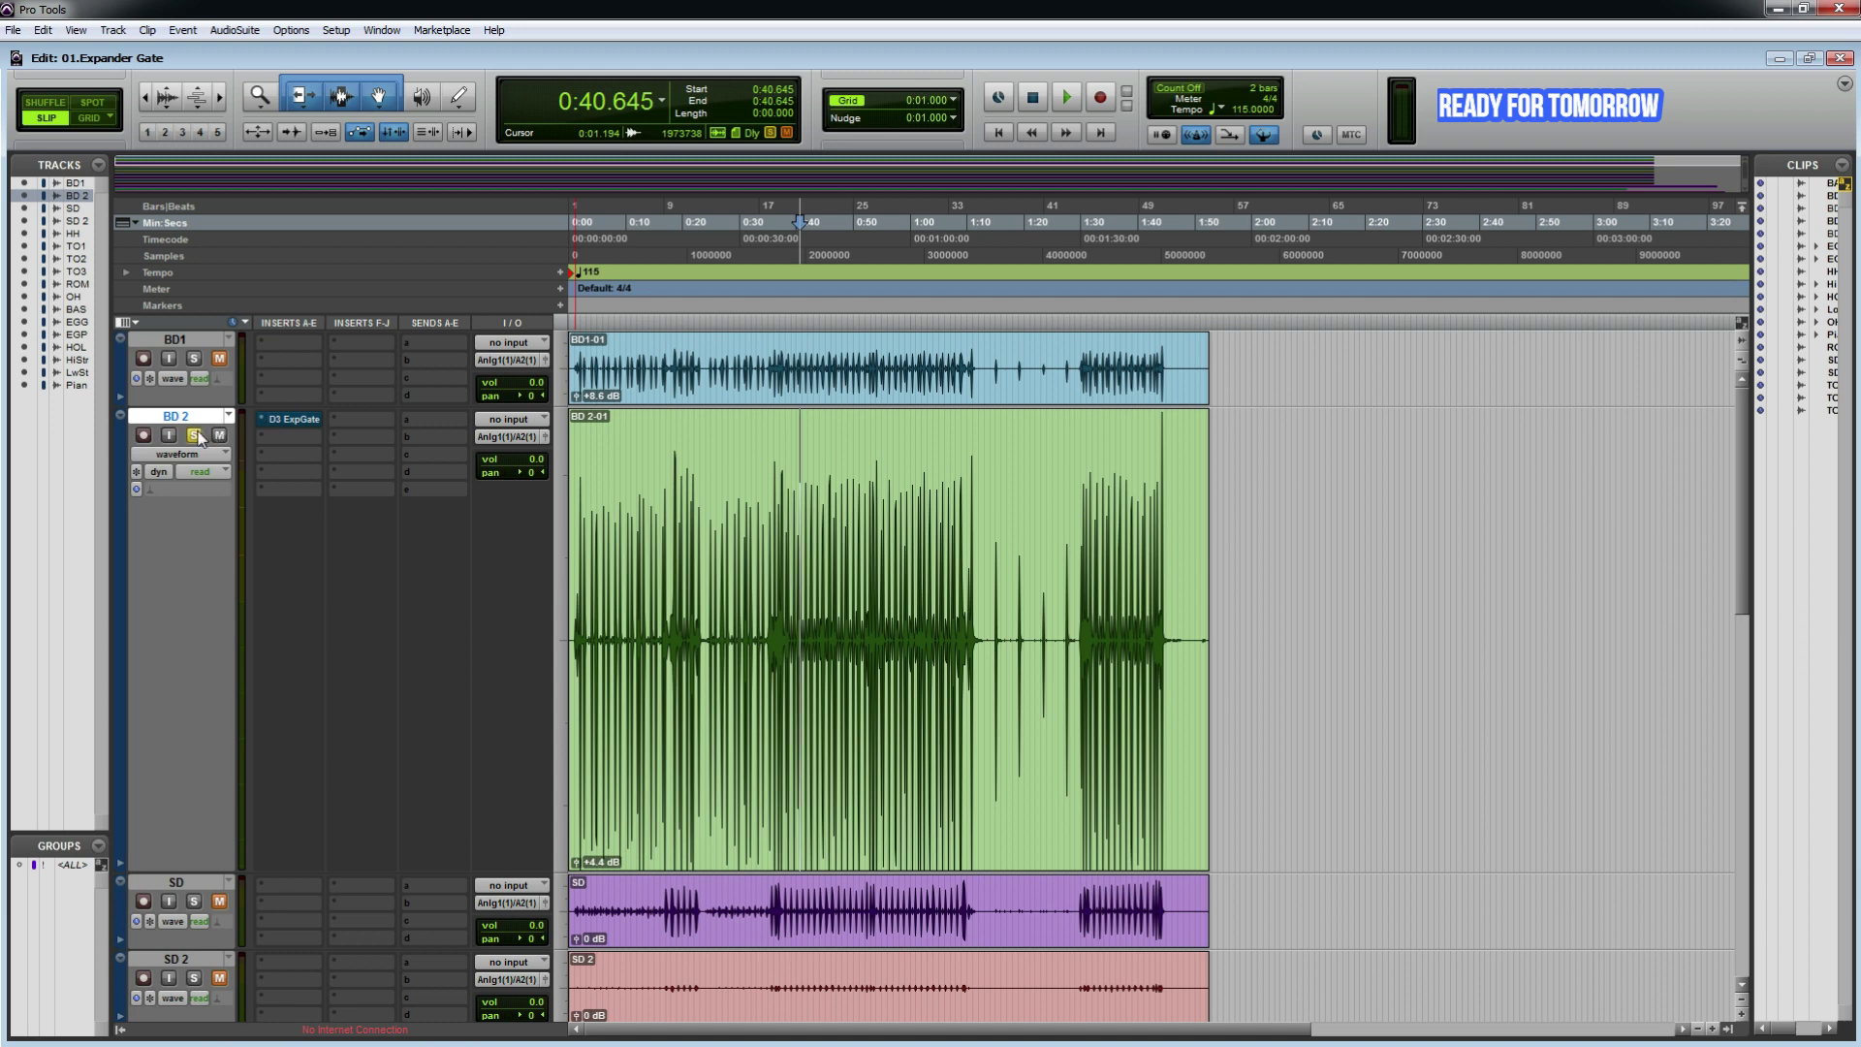
scroll(751, 500, "down", 5)
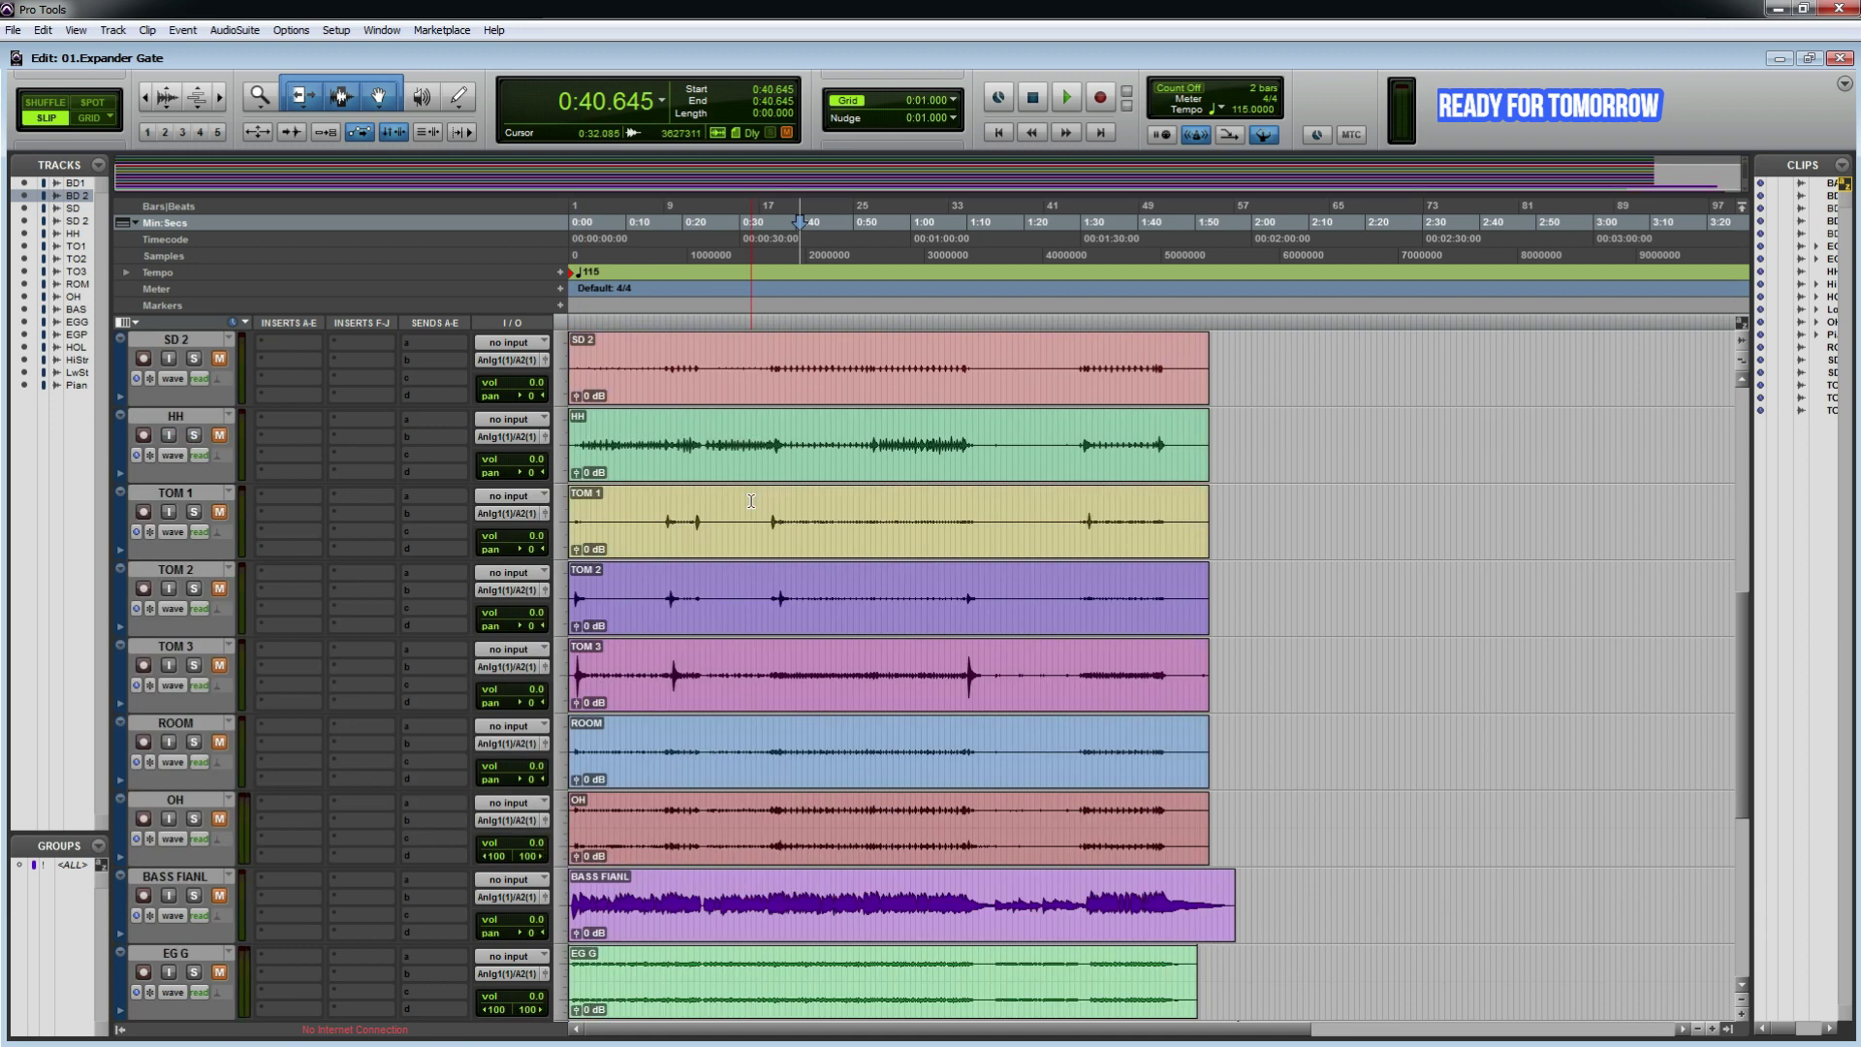
scroll(752, 500, "up", 4)
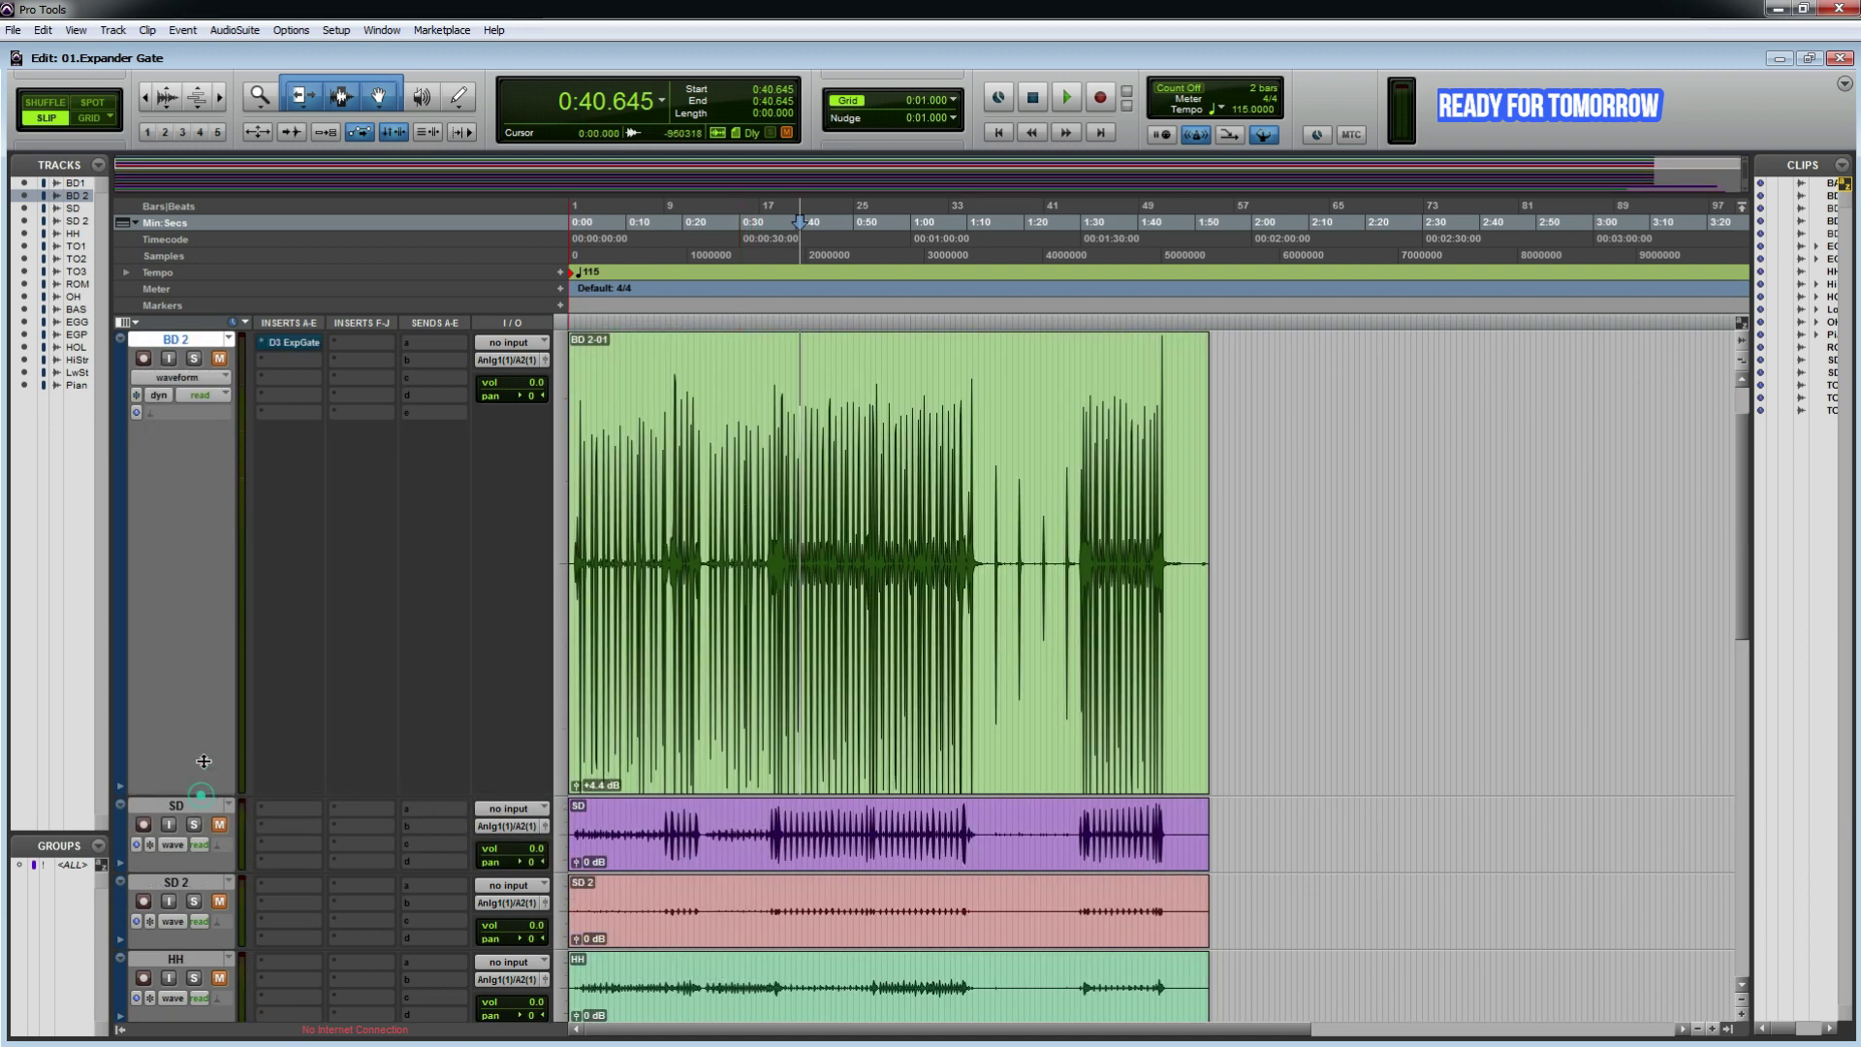
left_click_drag(203, 761, 201, 423)
Step: Solo and unmute the SD track and play it from about 16.384 to 25.429 s
left_click(194, 452)
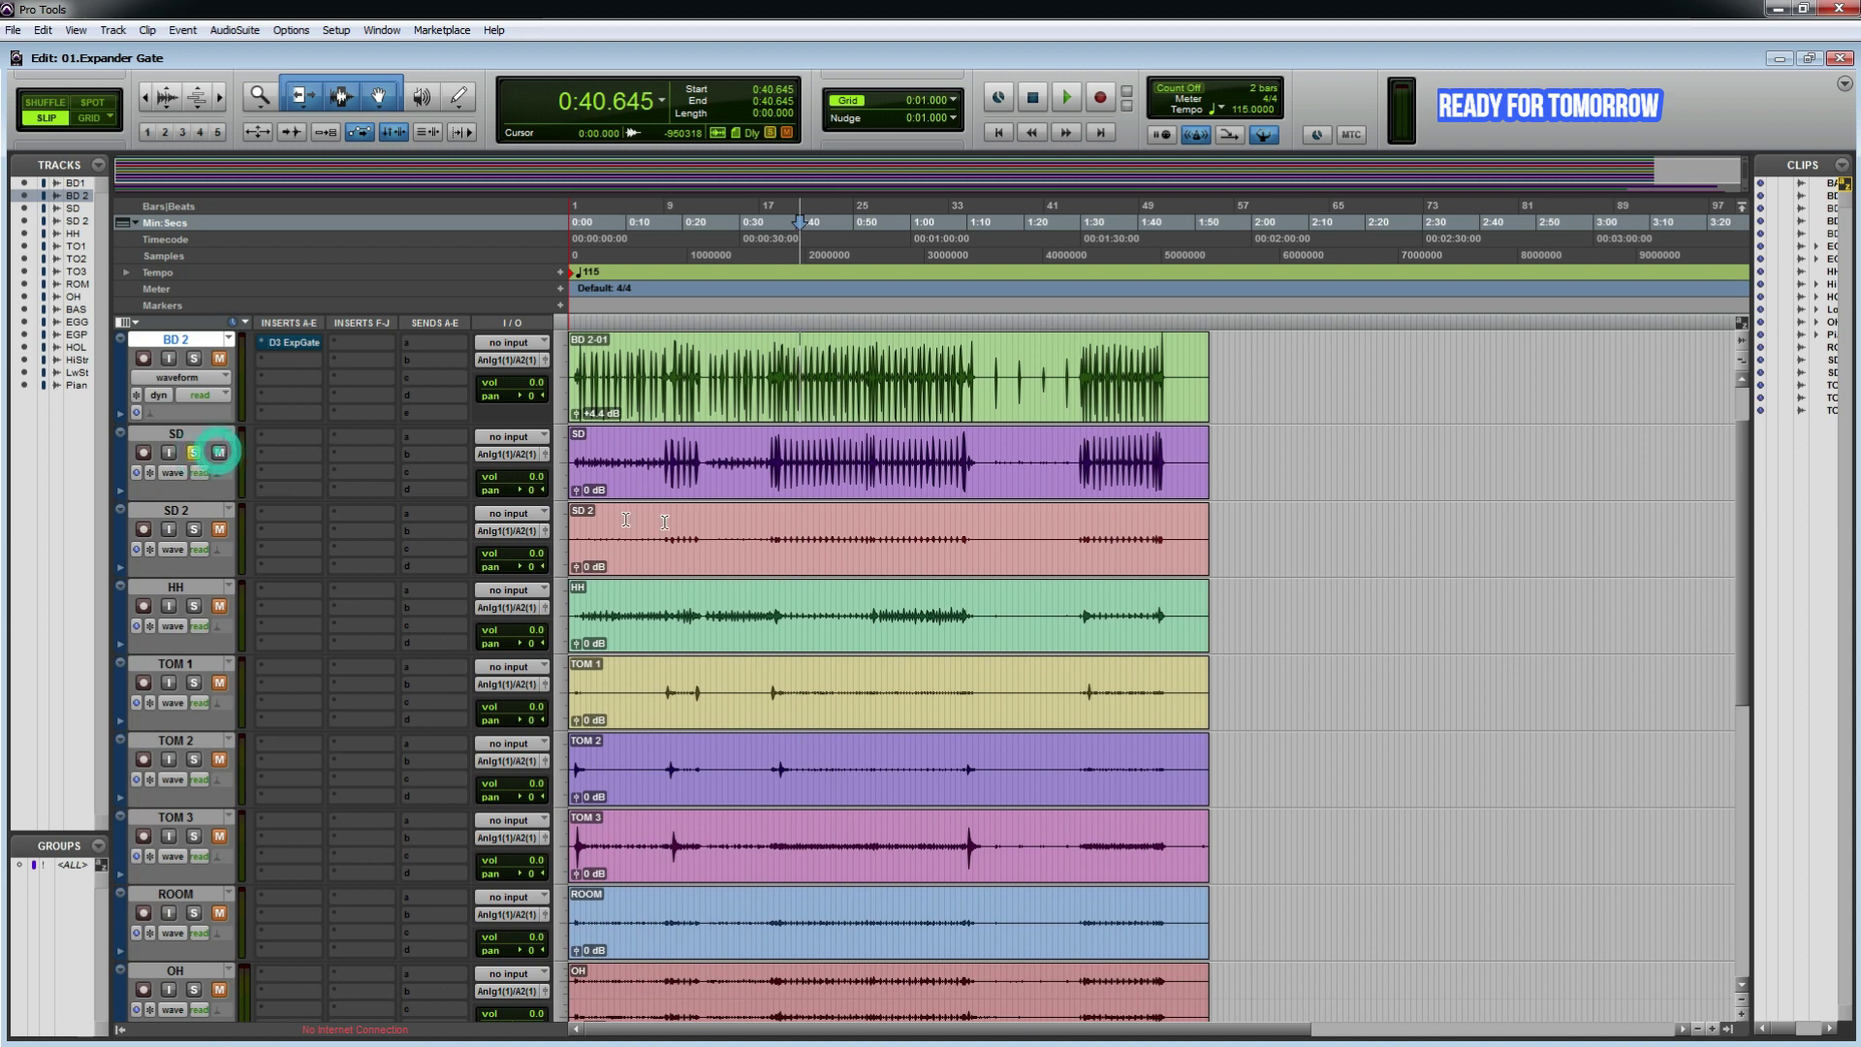
left_click_drag(662, 453, 712, 456)
key("space")
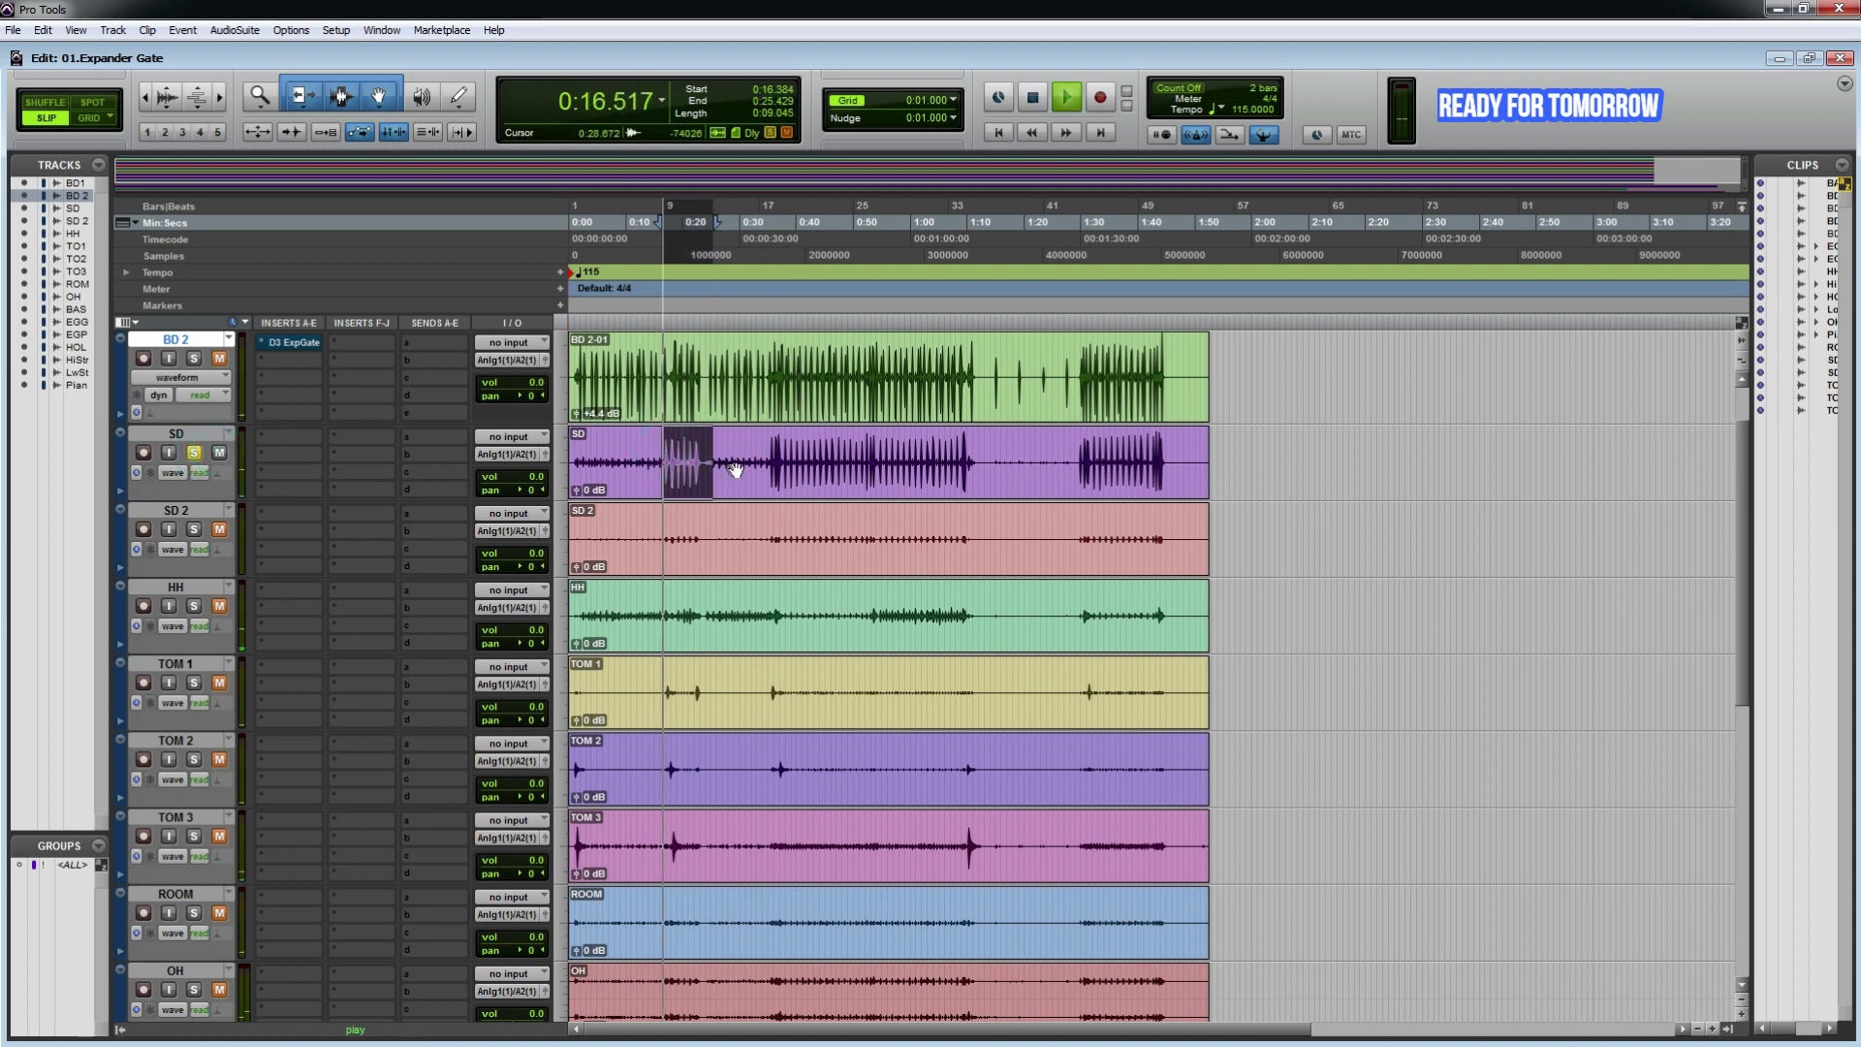
scroll(752, 475, "up", 1)
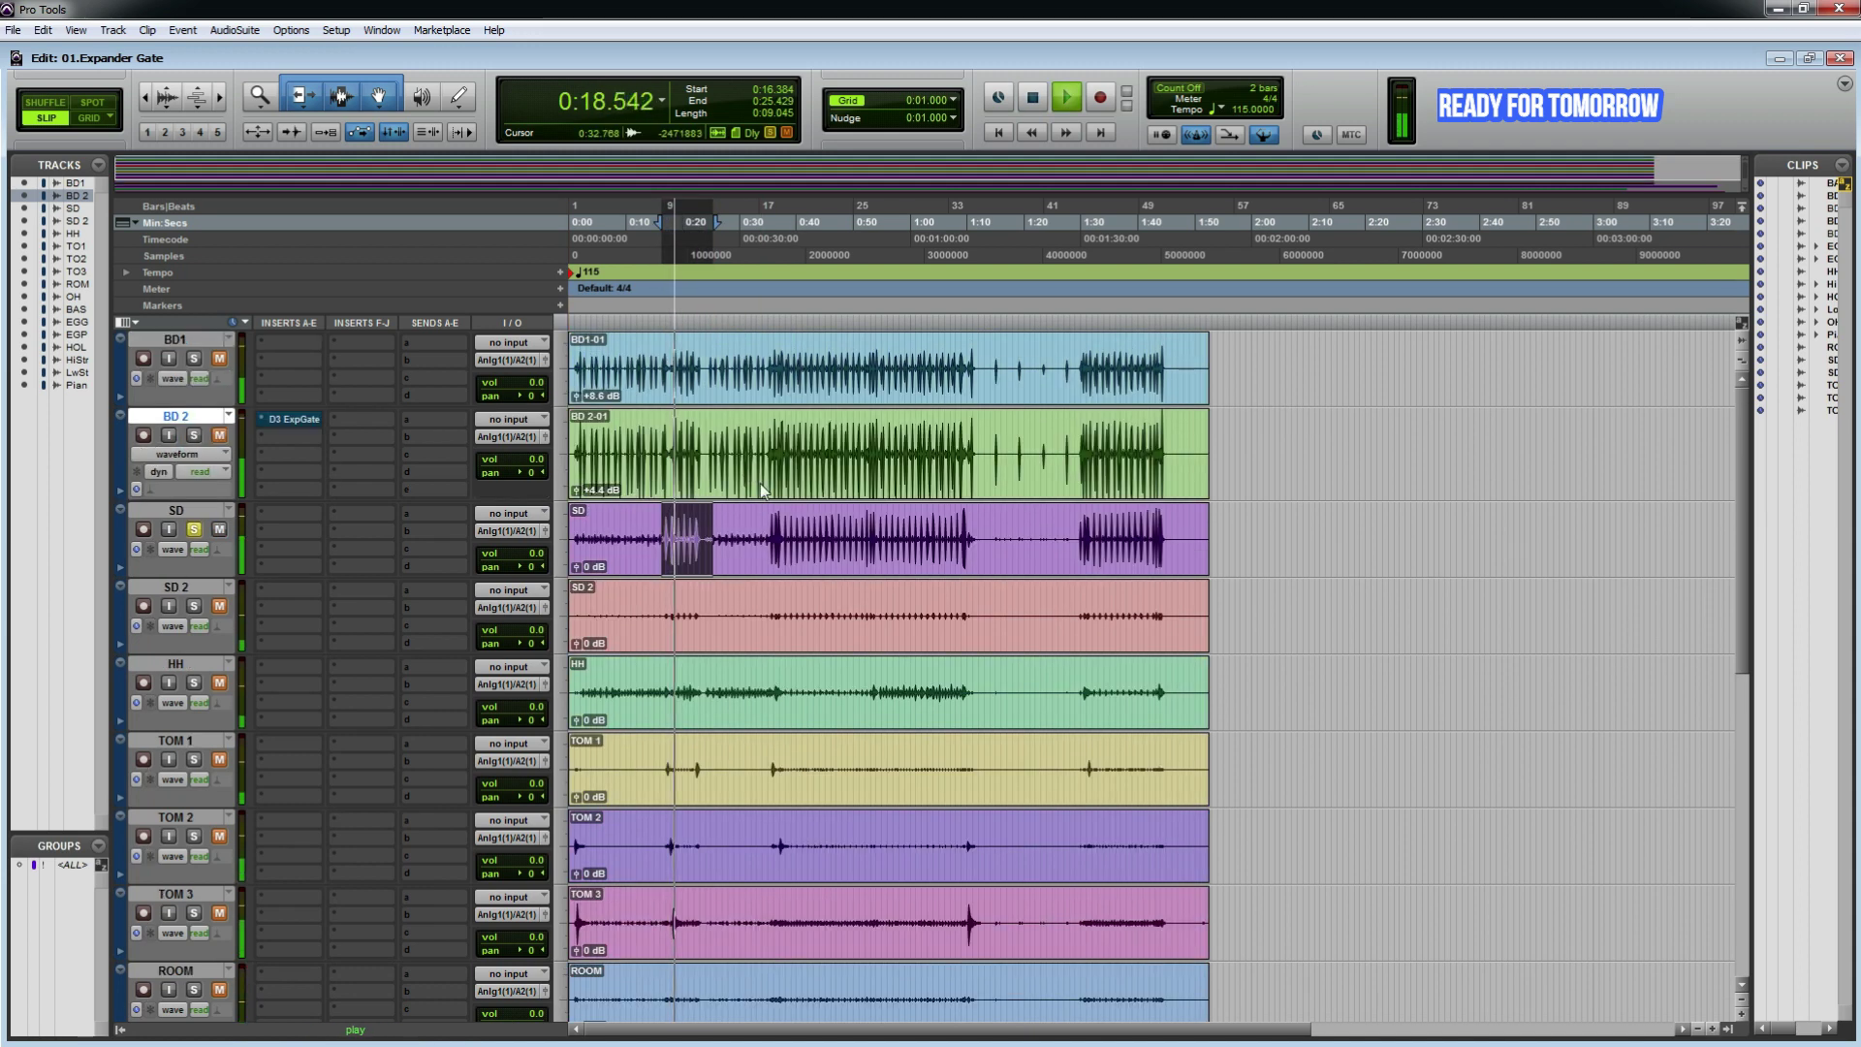
key("alt")
key("space")
Step: Select SD from about 39.424 to 50.005 s and play the passage
left_click(788, 533)
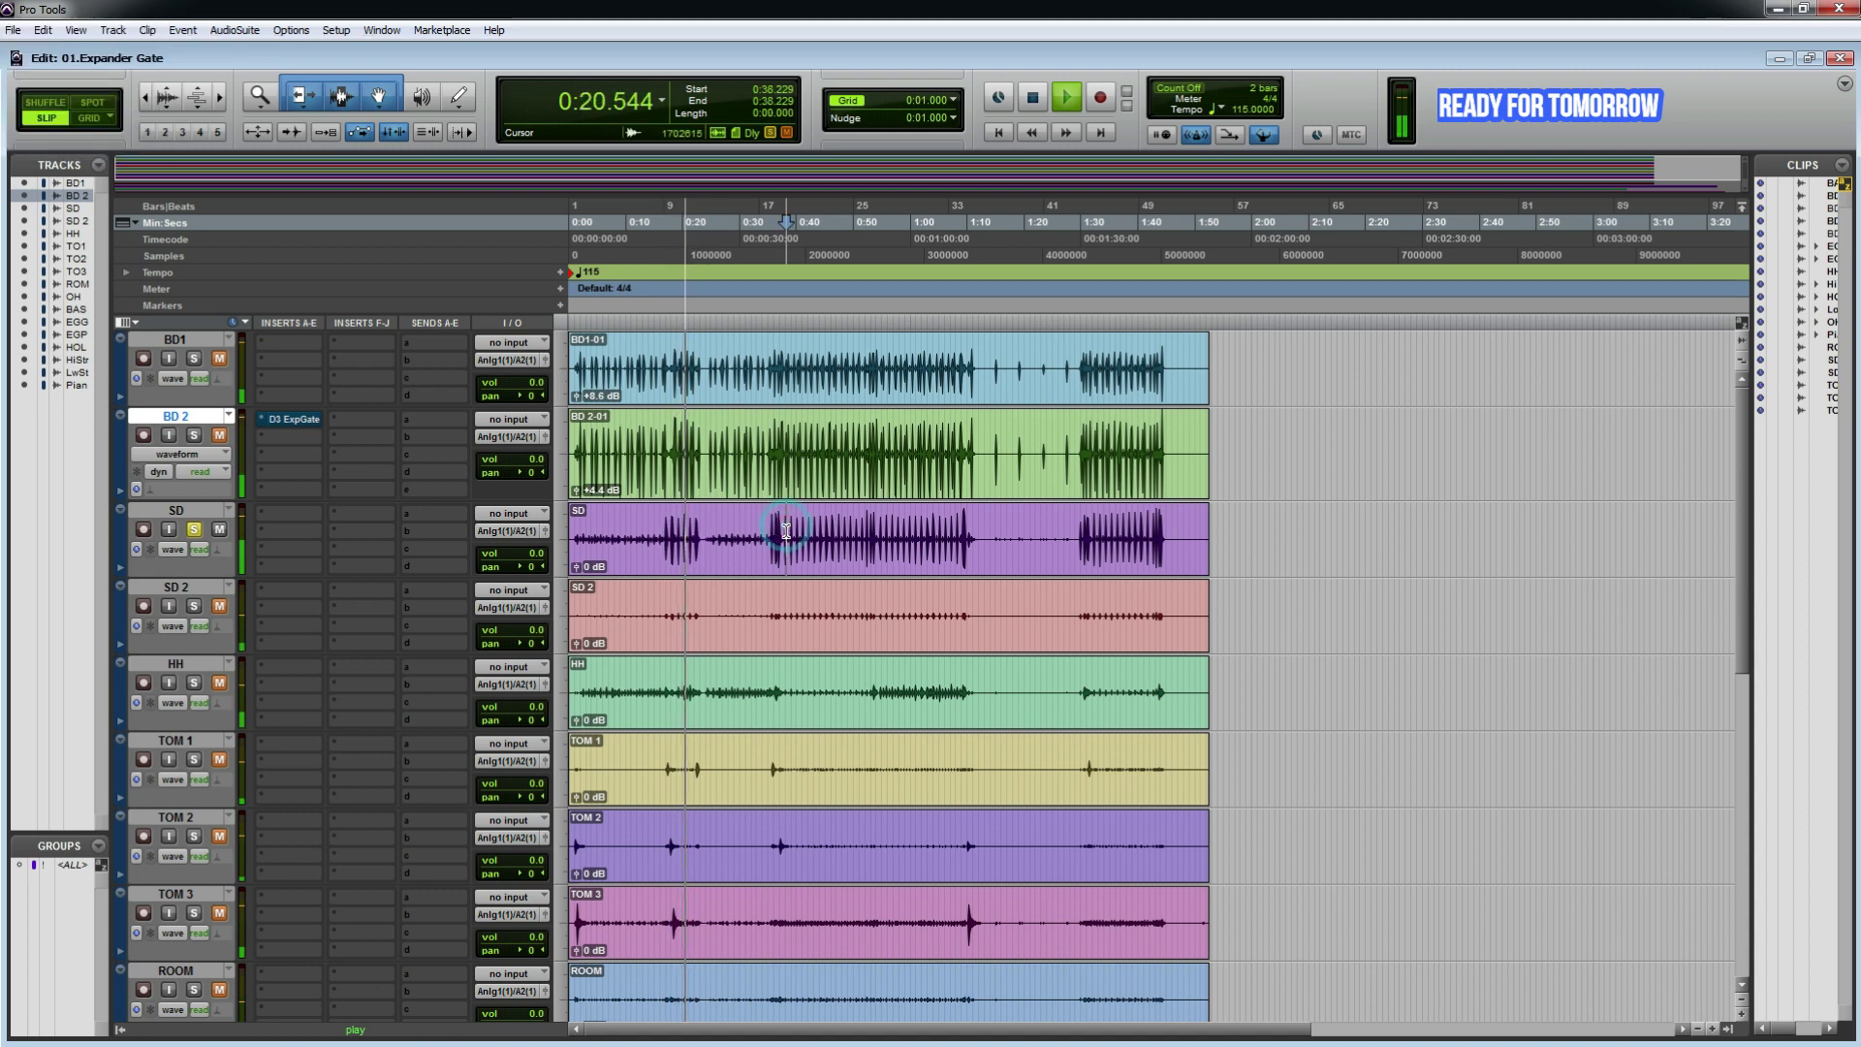
double_click(786, 530)
key("space")
left_click_drag(793, 535, 853, 549)
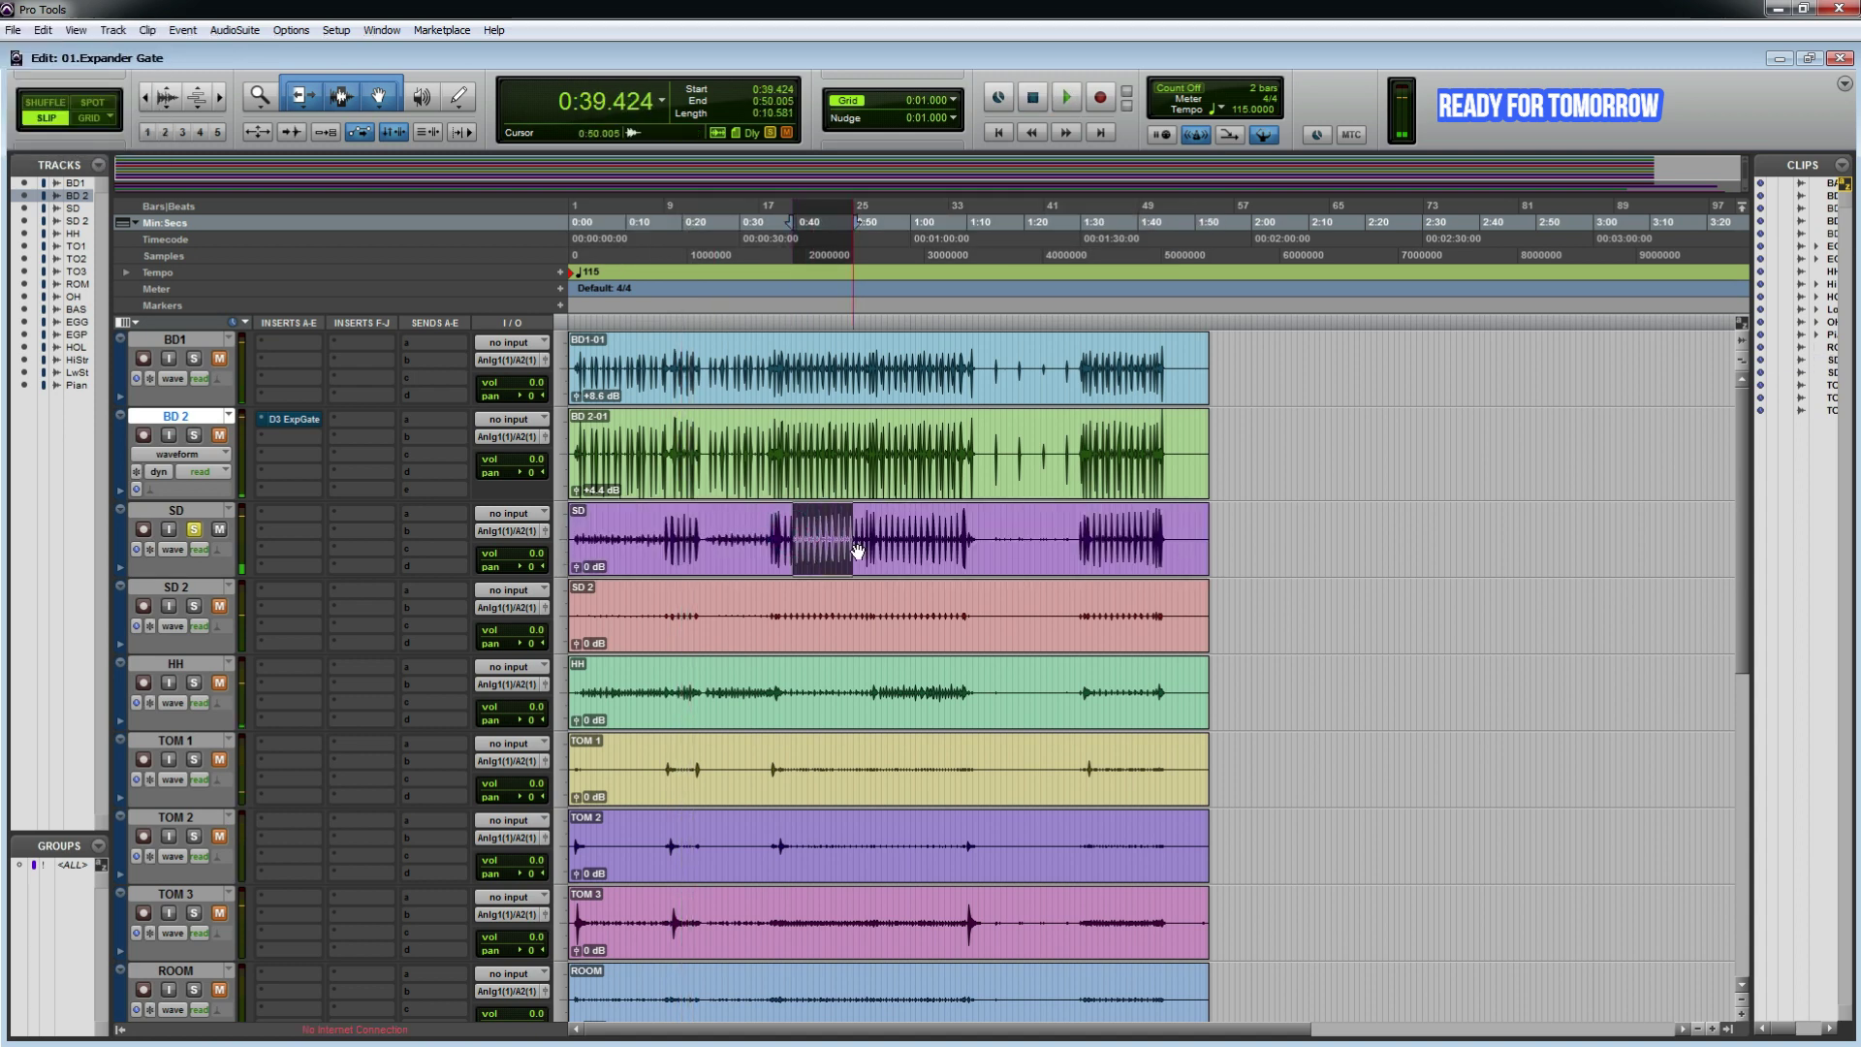
key("space")
scroll(855, 549, "up", 3)
scroll(857, 551, "up", 1)
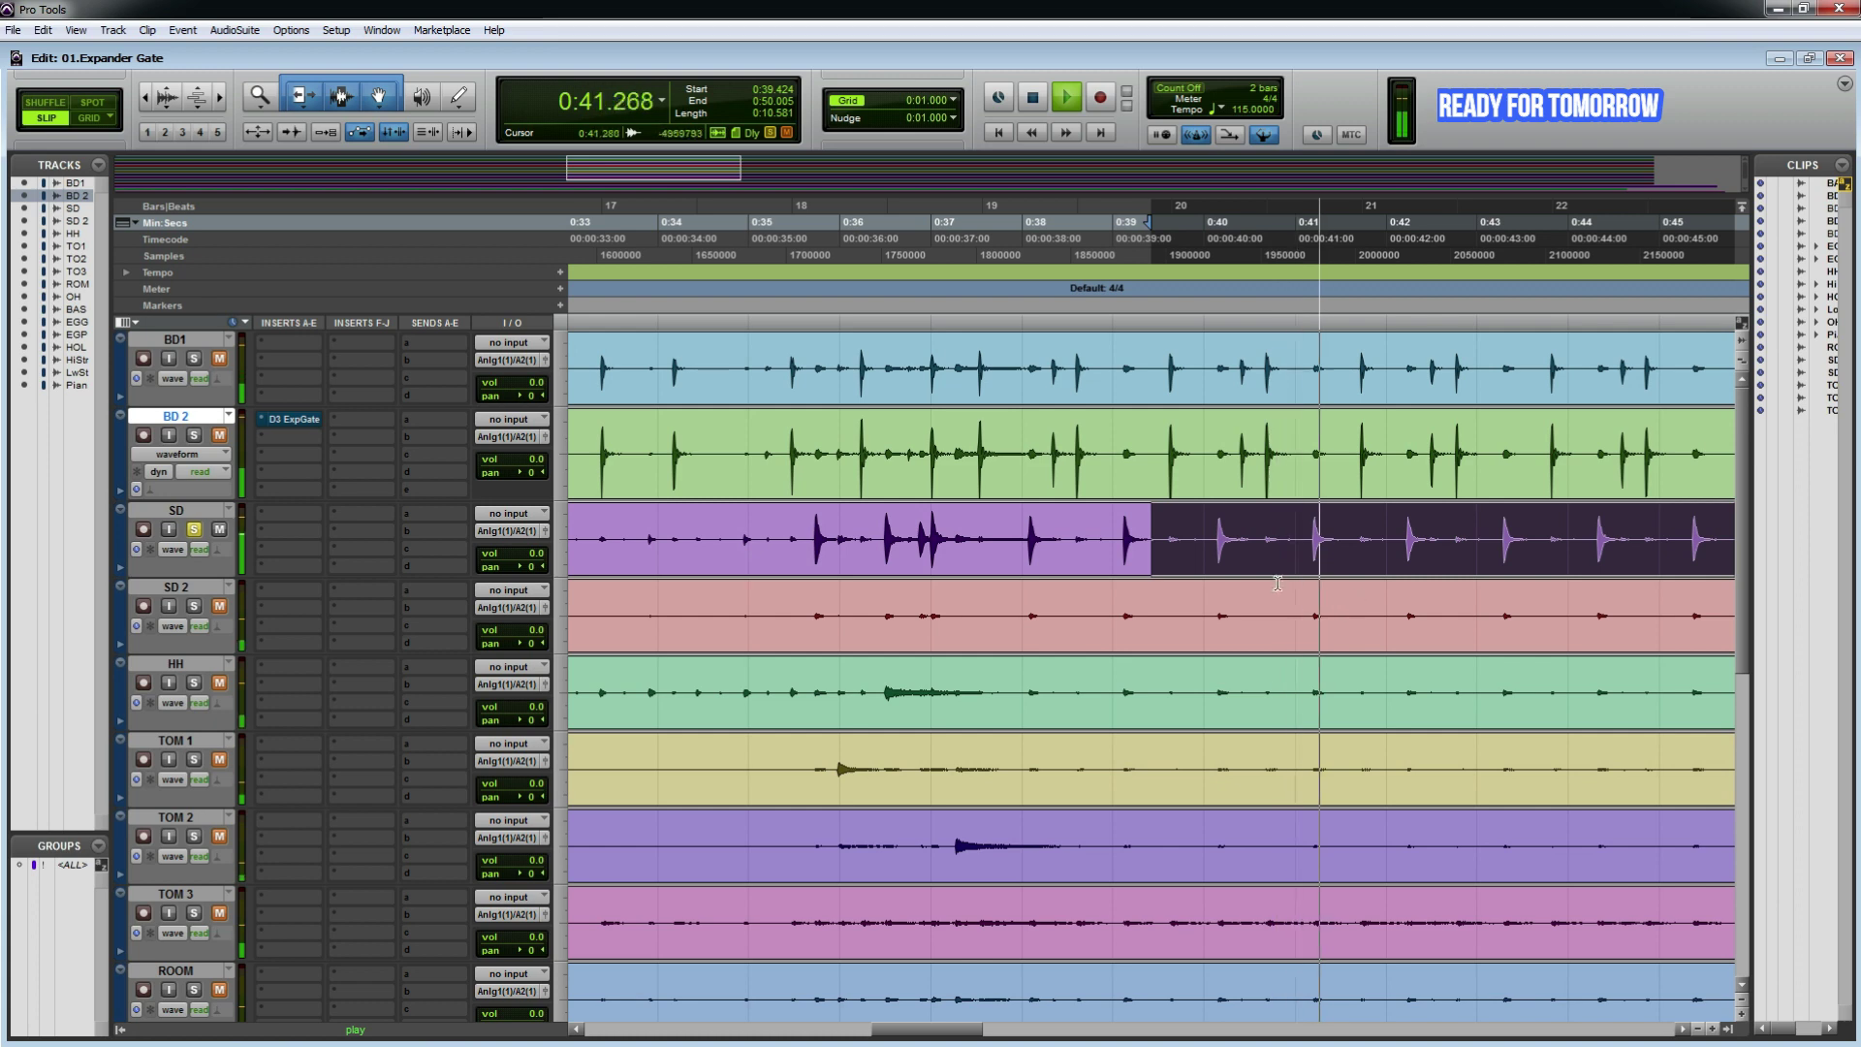
Step: Stop playback and select four SD snare hits from about 40.064 to 43.861 s
key("space")
left_click_drag(1213, 538, 1559, 545)
scroll(1324, 576, "down", 3)
scroll(1323, 576, "up", 3)
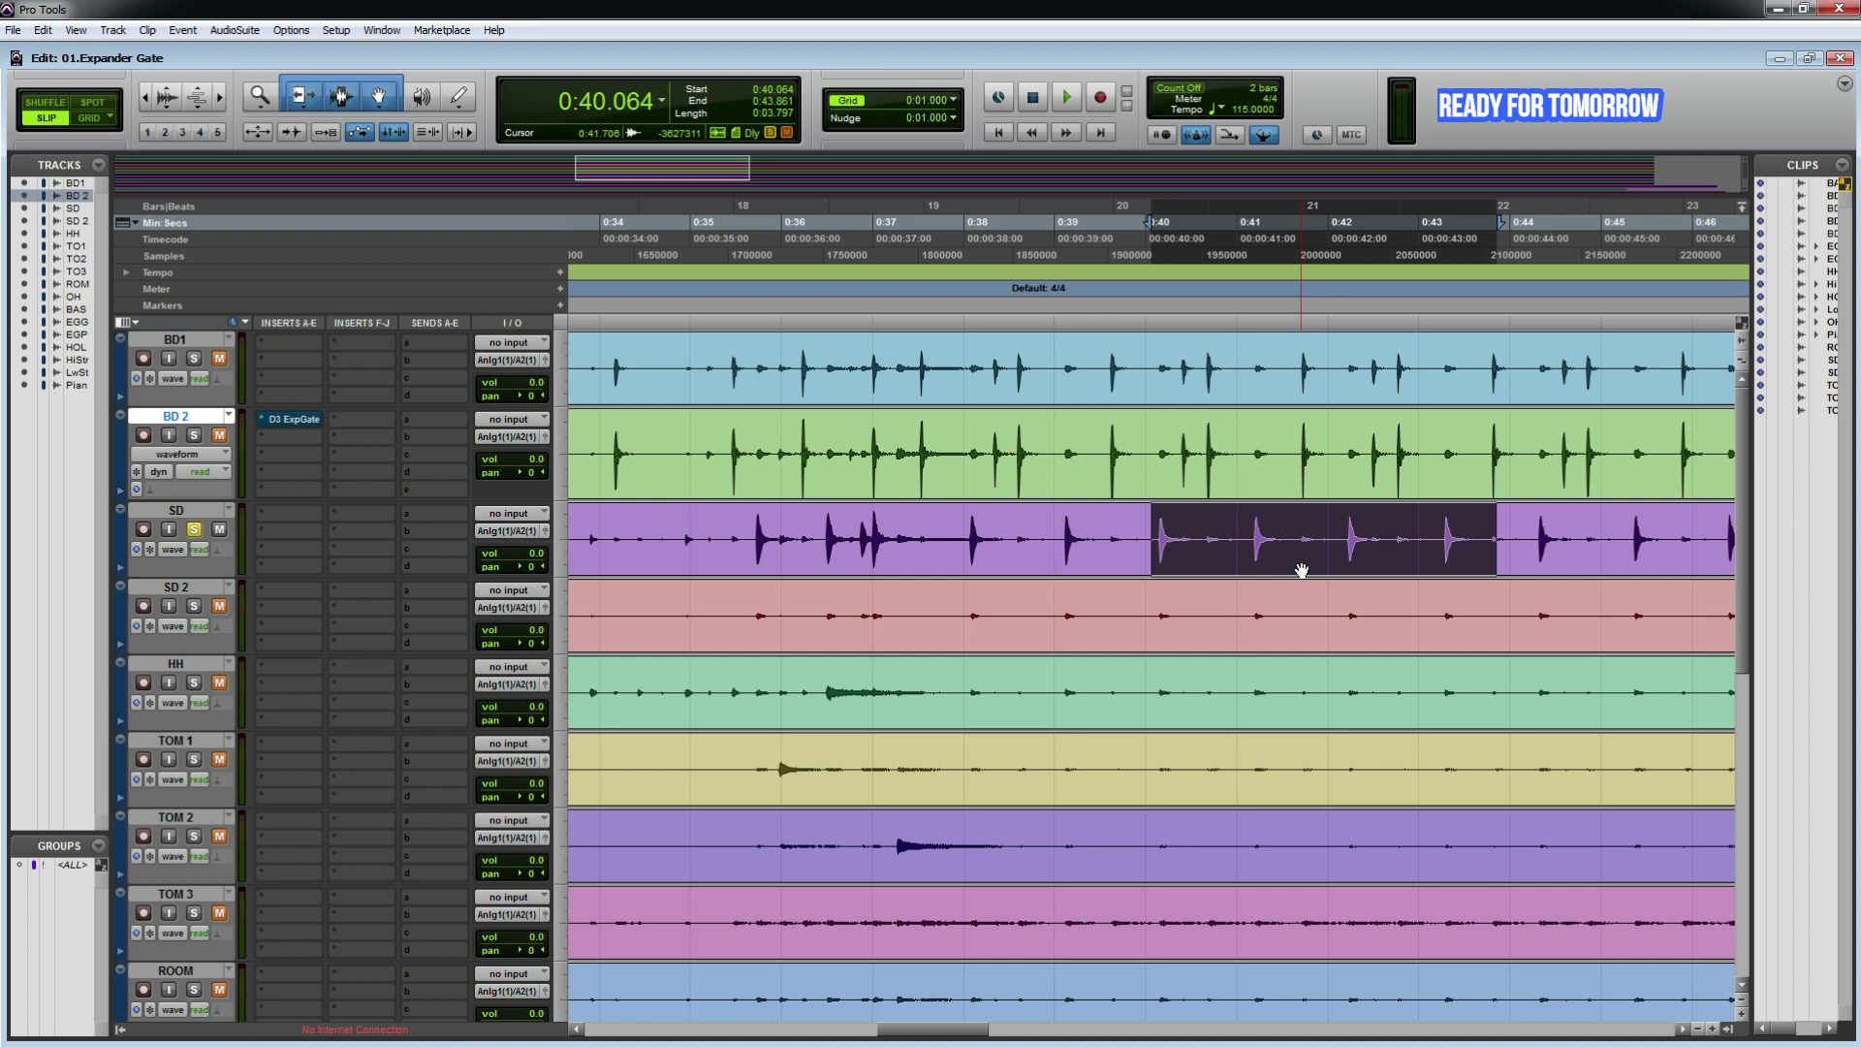
Step: Insert the mono Dyn3 Expander/Gate on the SD track
left_click(199, 511)
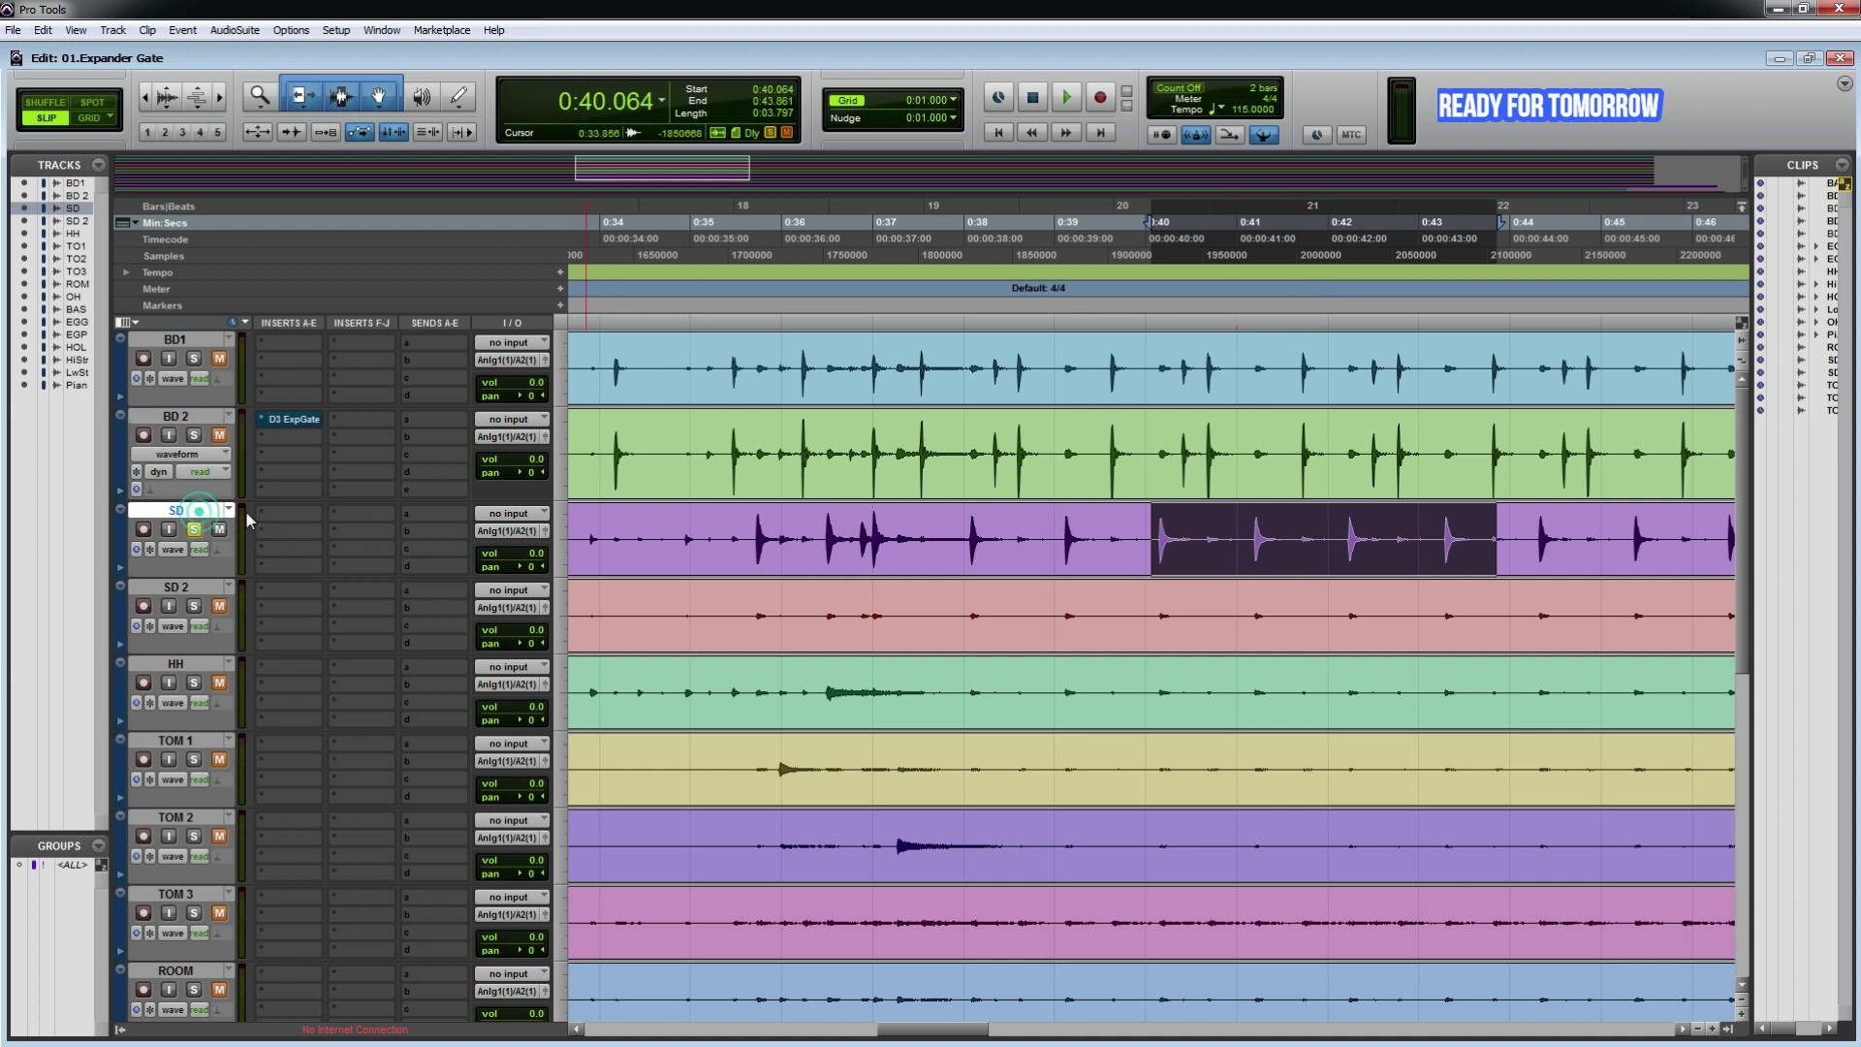
left_click(295, 527)
mouse_move(340, 548)
mouse_move(446, 569)
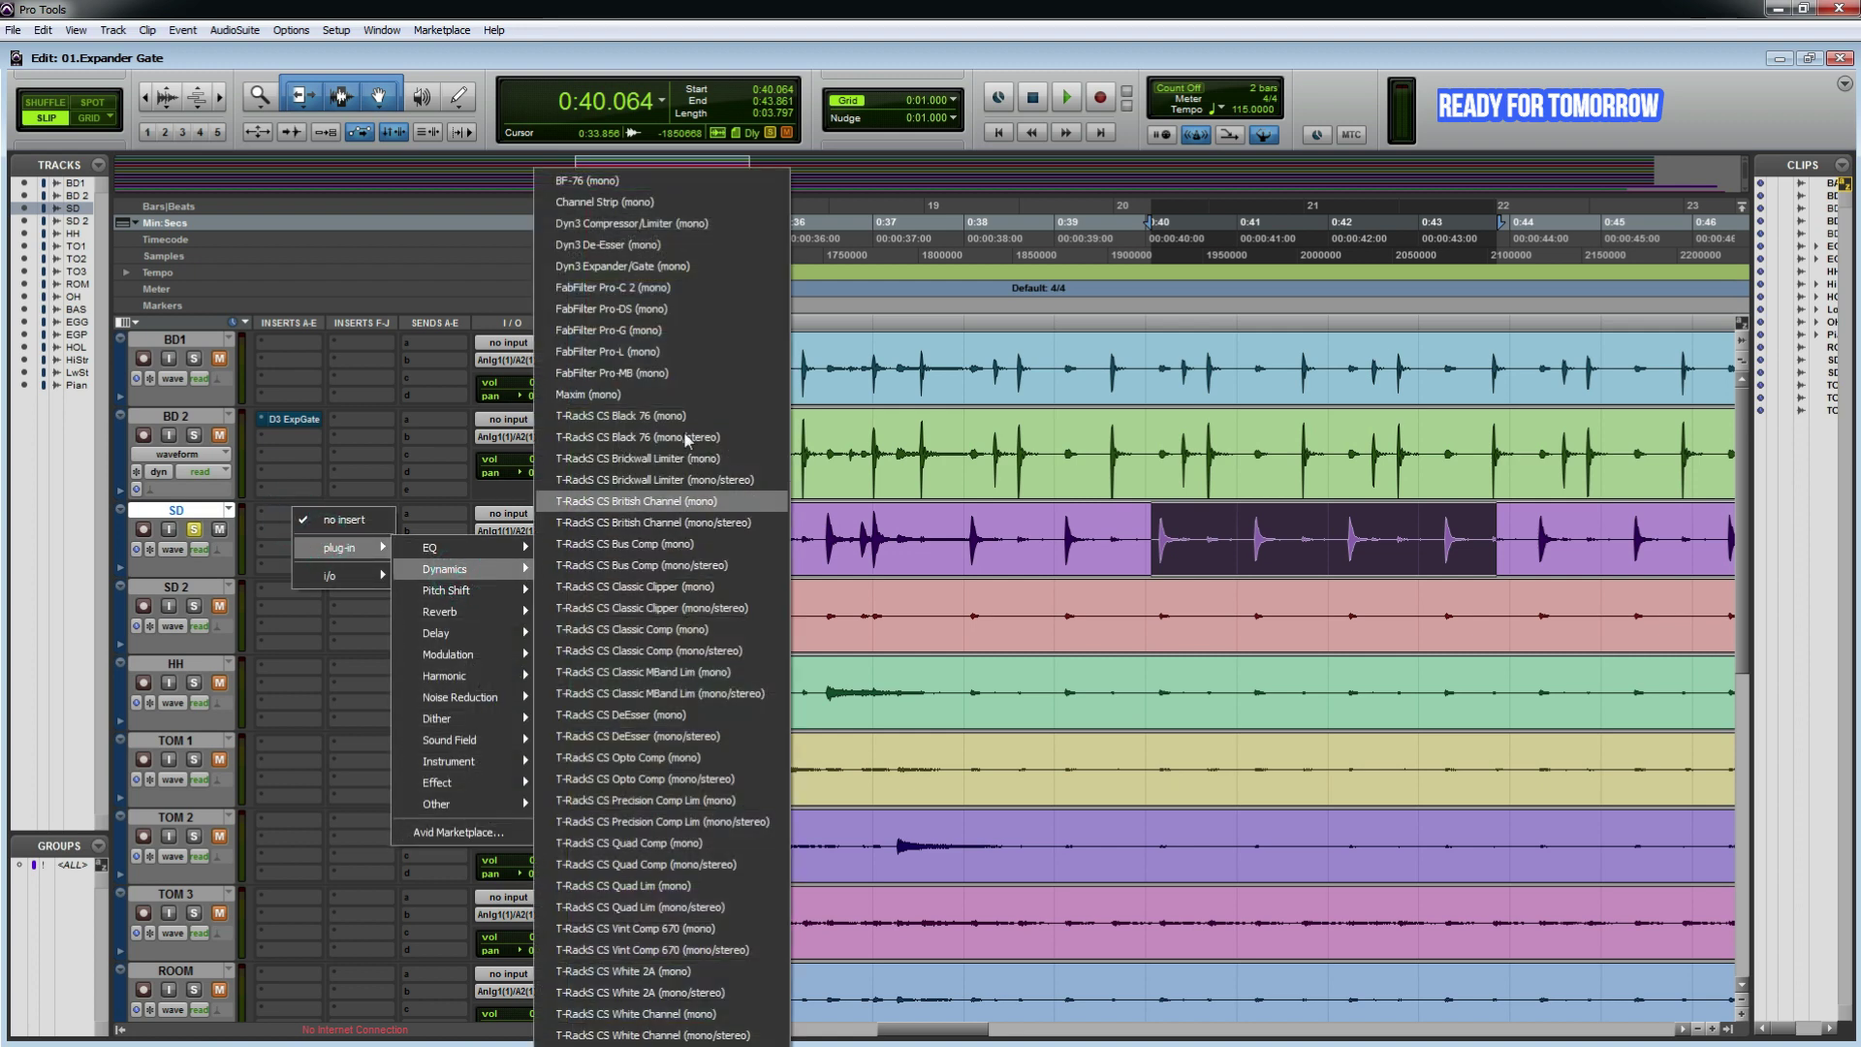
left_click(640, 266)
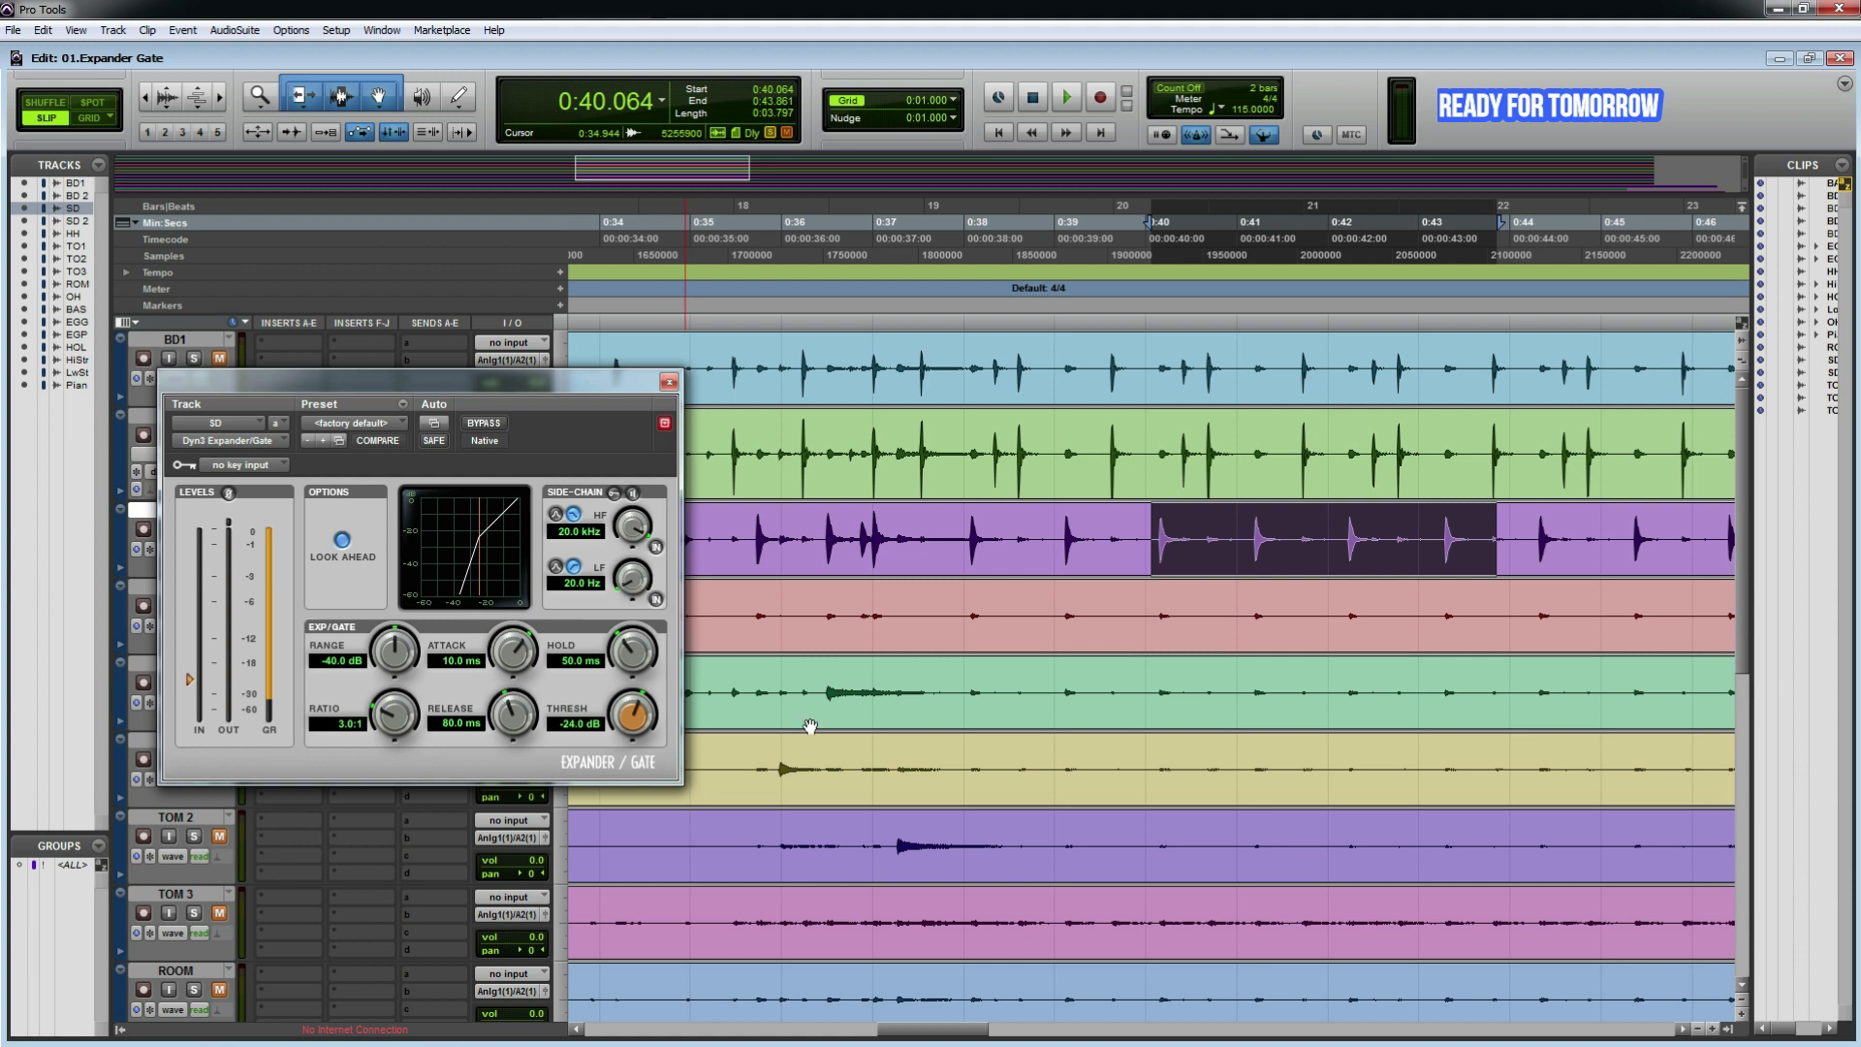
Step: Select the single SD snare hit from about 40.150 to 40.252 s to measure its length
key("ctrl+bracketright")
key("ctrl+bracketright")
key("ctrl+bracketright")
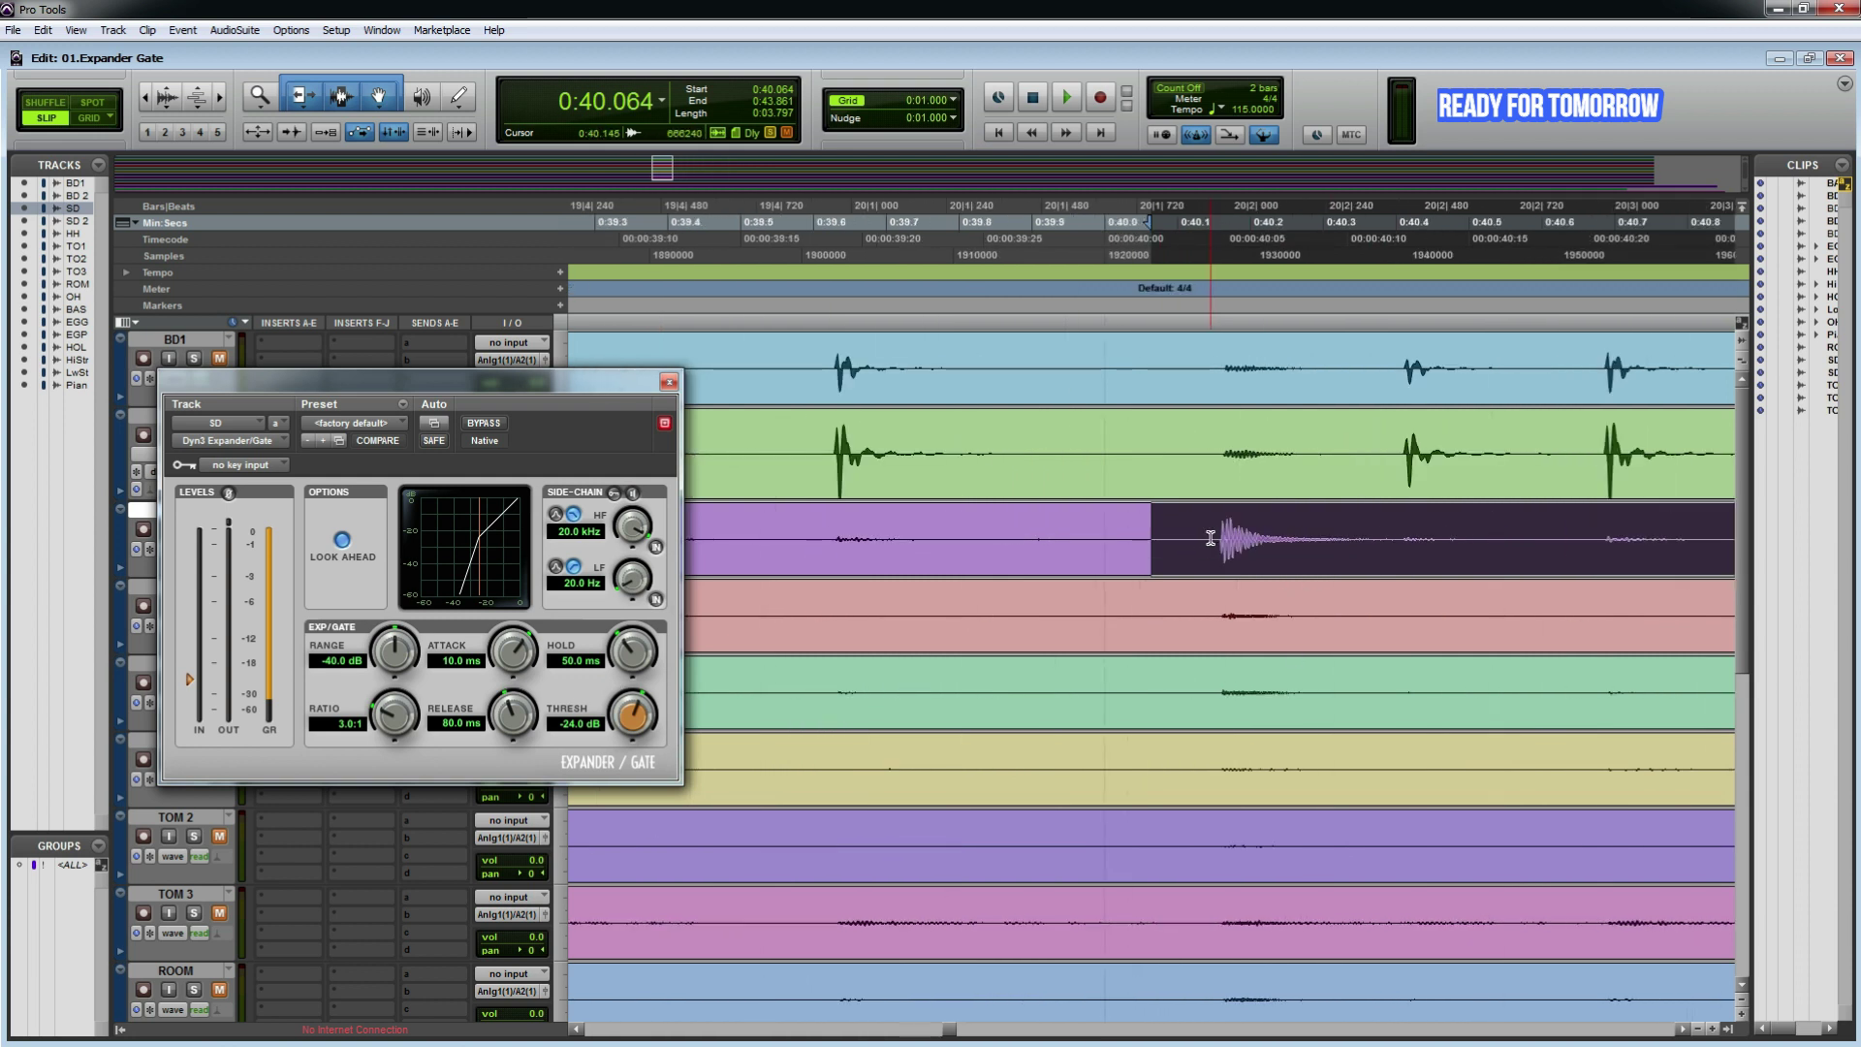
left_click_drag(1215, 540, 1295, 545)
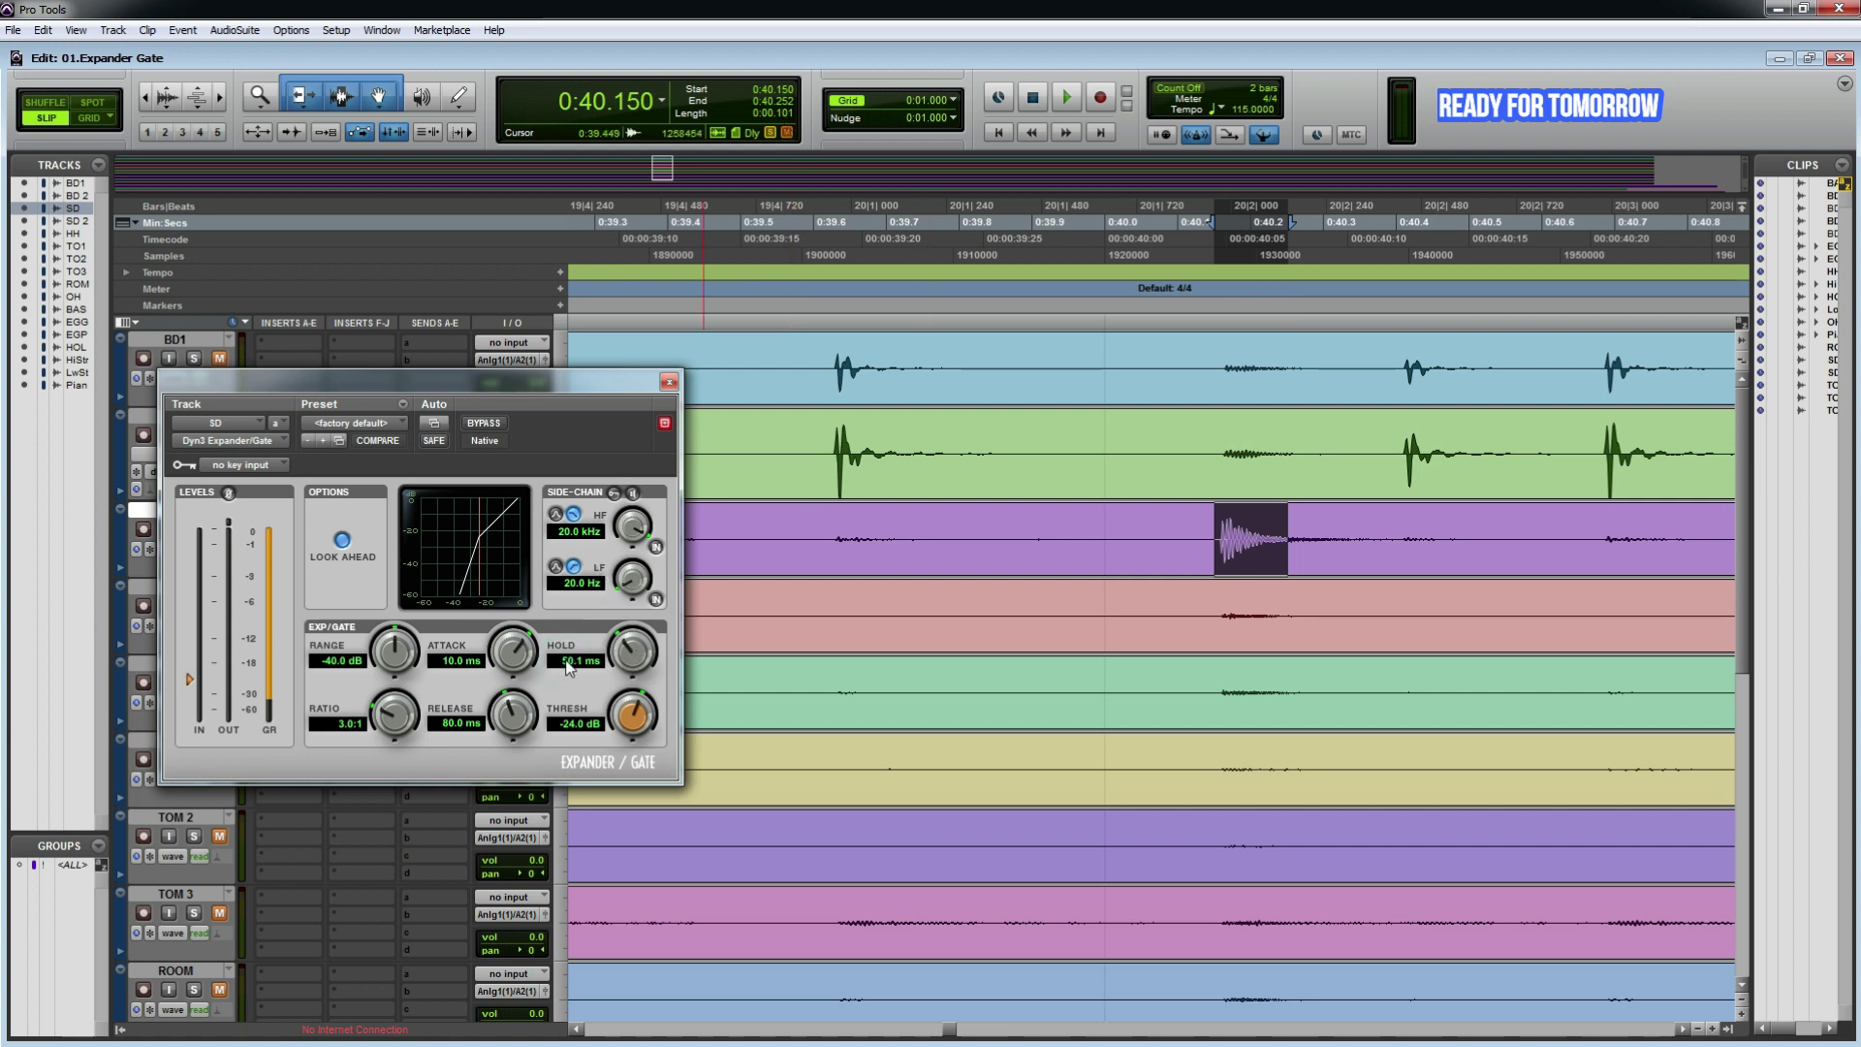
Step: Set the SD gate's hold to 11.5 ms and threshold to -24.3 dB, auditioning from about 40.126 s
left_click(568, 663)
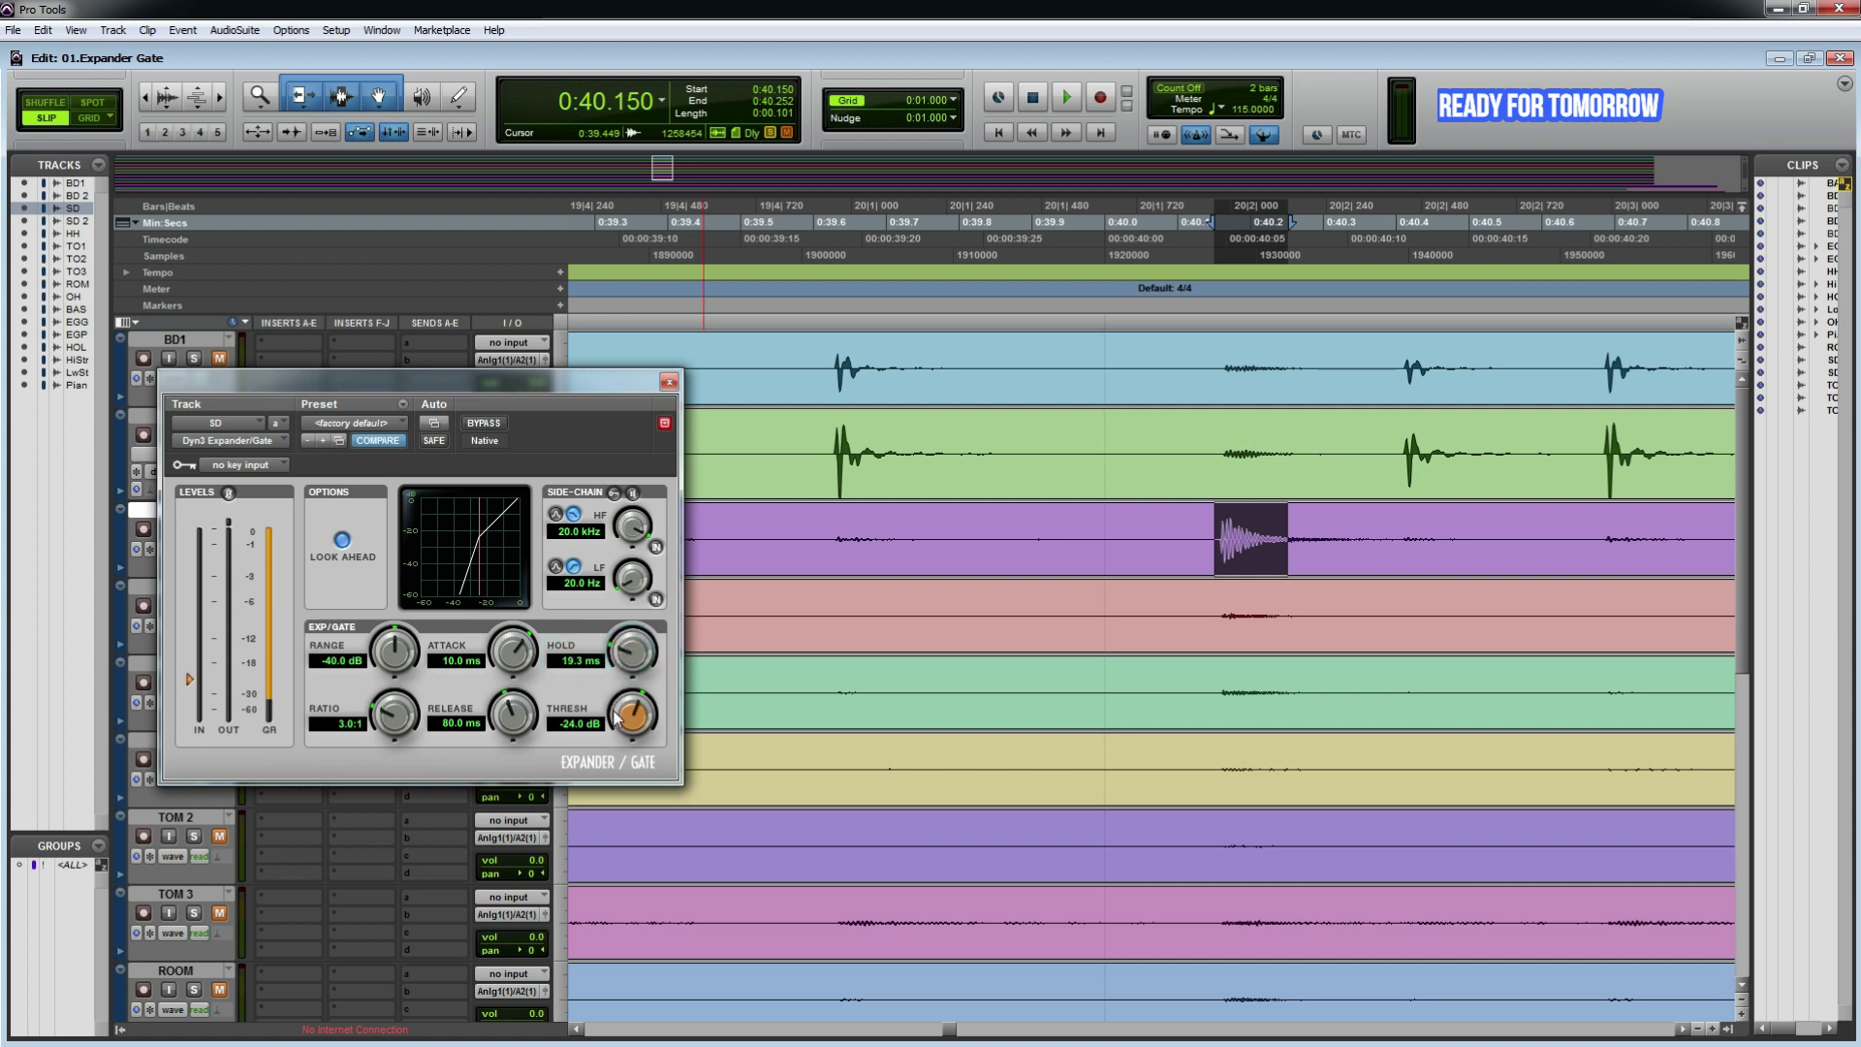
left_click_drag(613, 742, 613, 754)
left_click_drag(630, 722, 617, 745)
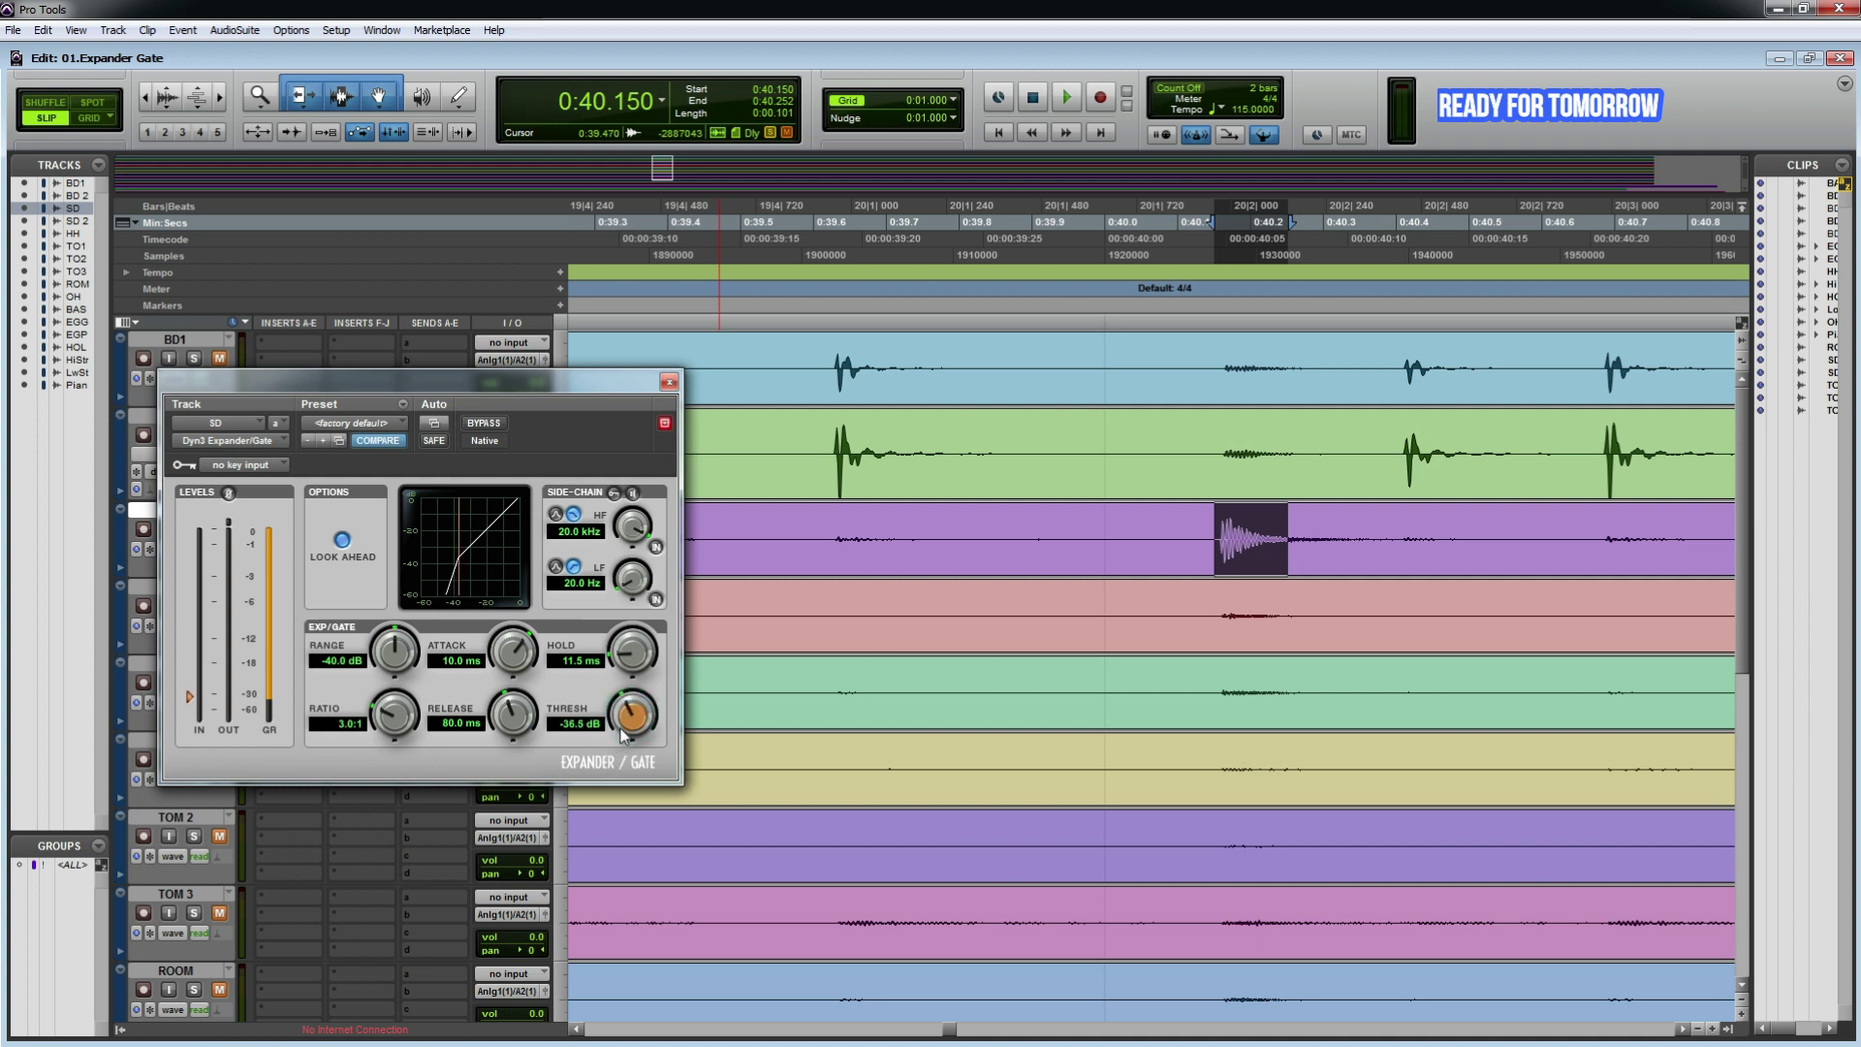
left_click(1199, 532)
key("space")
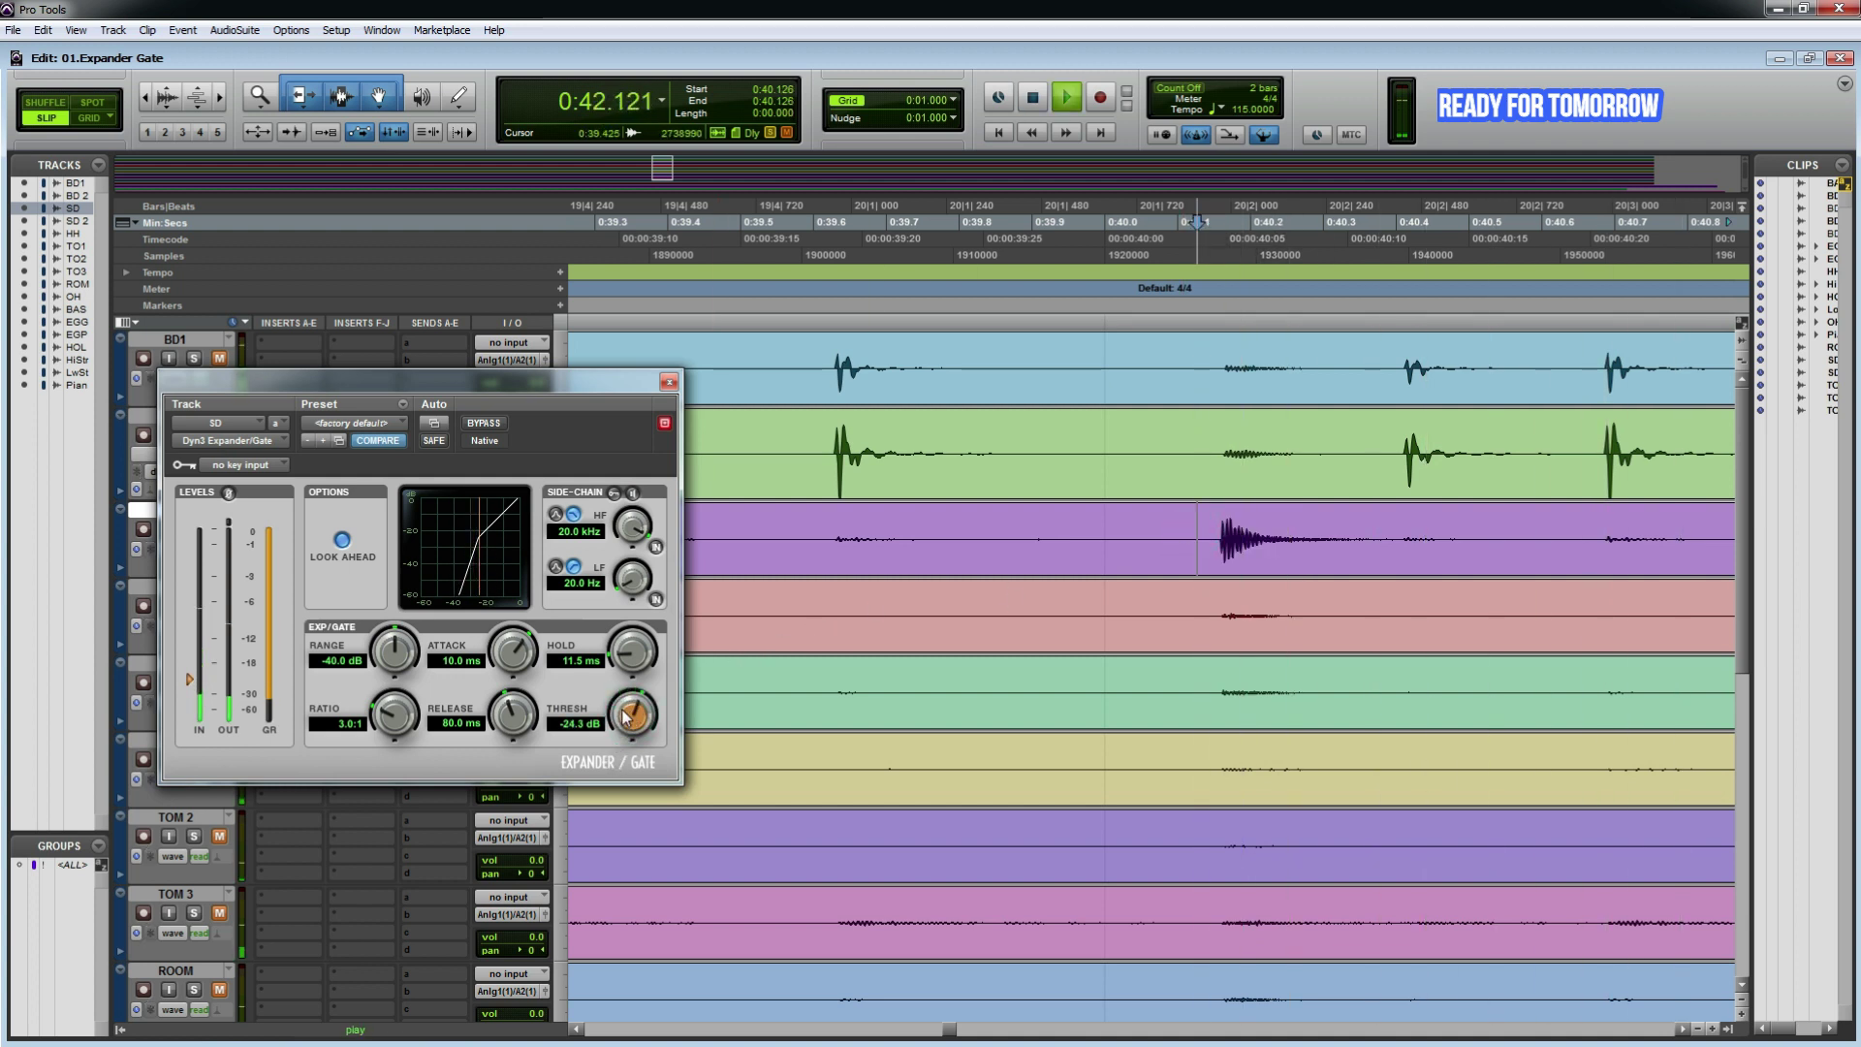
key("space")
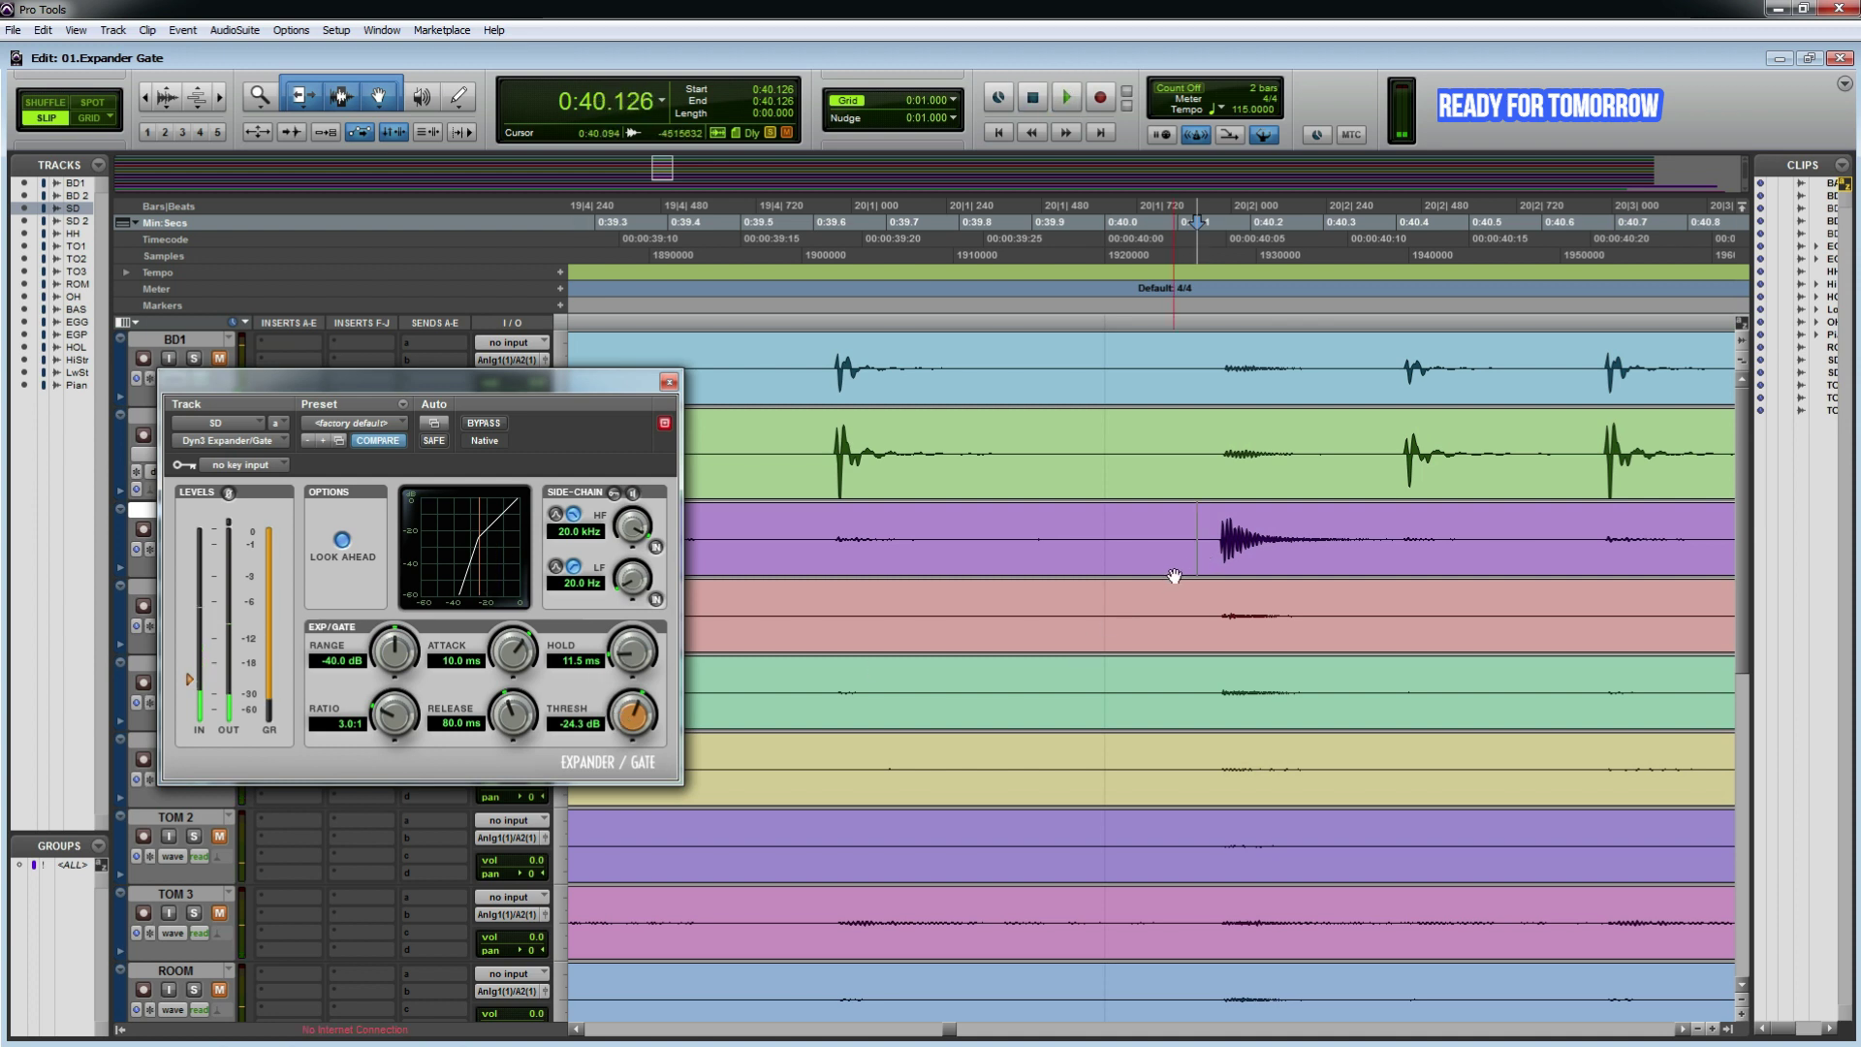
Step: Set the SD gate's attack to 10.0 us and release to 384.9 ms, and audition the snare passage
left_click(524, 661, "alt")
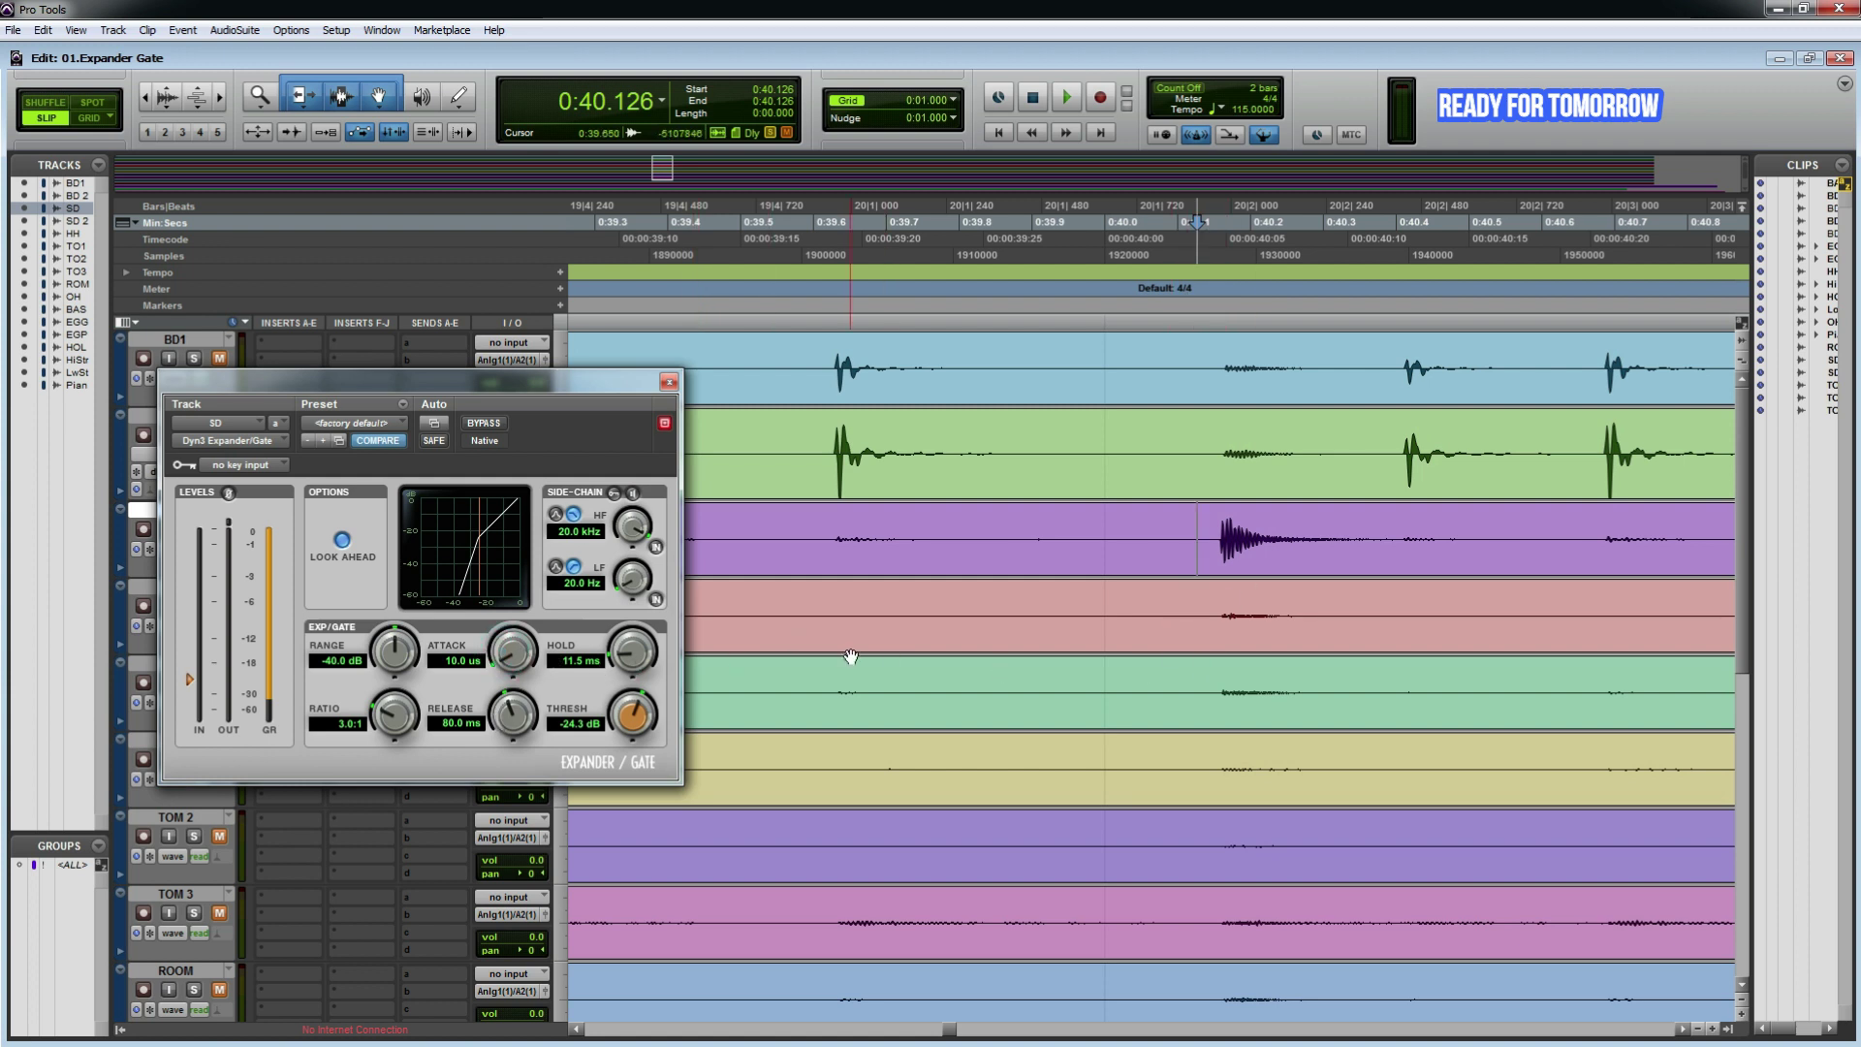
key("space")
key("space")
left_click_drag(511, 719, 520, 636)
key("space")
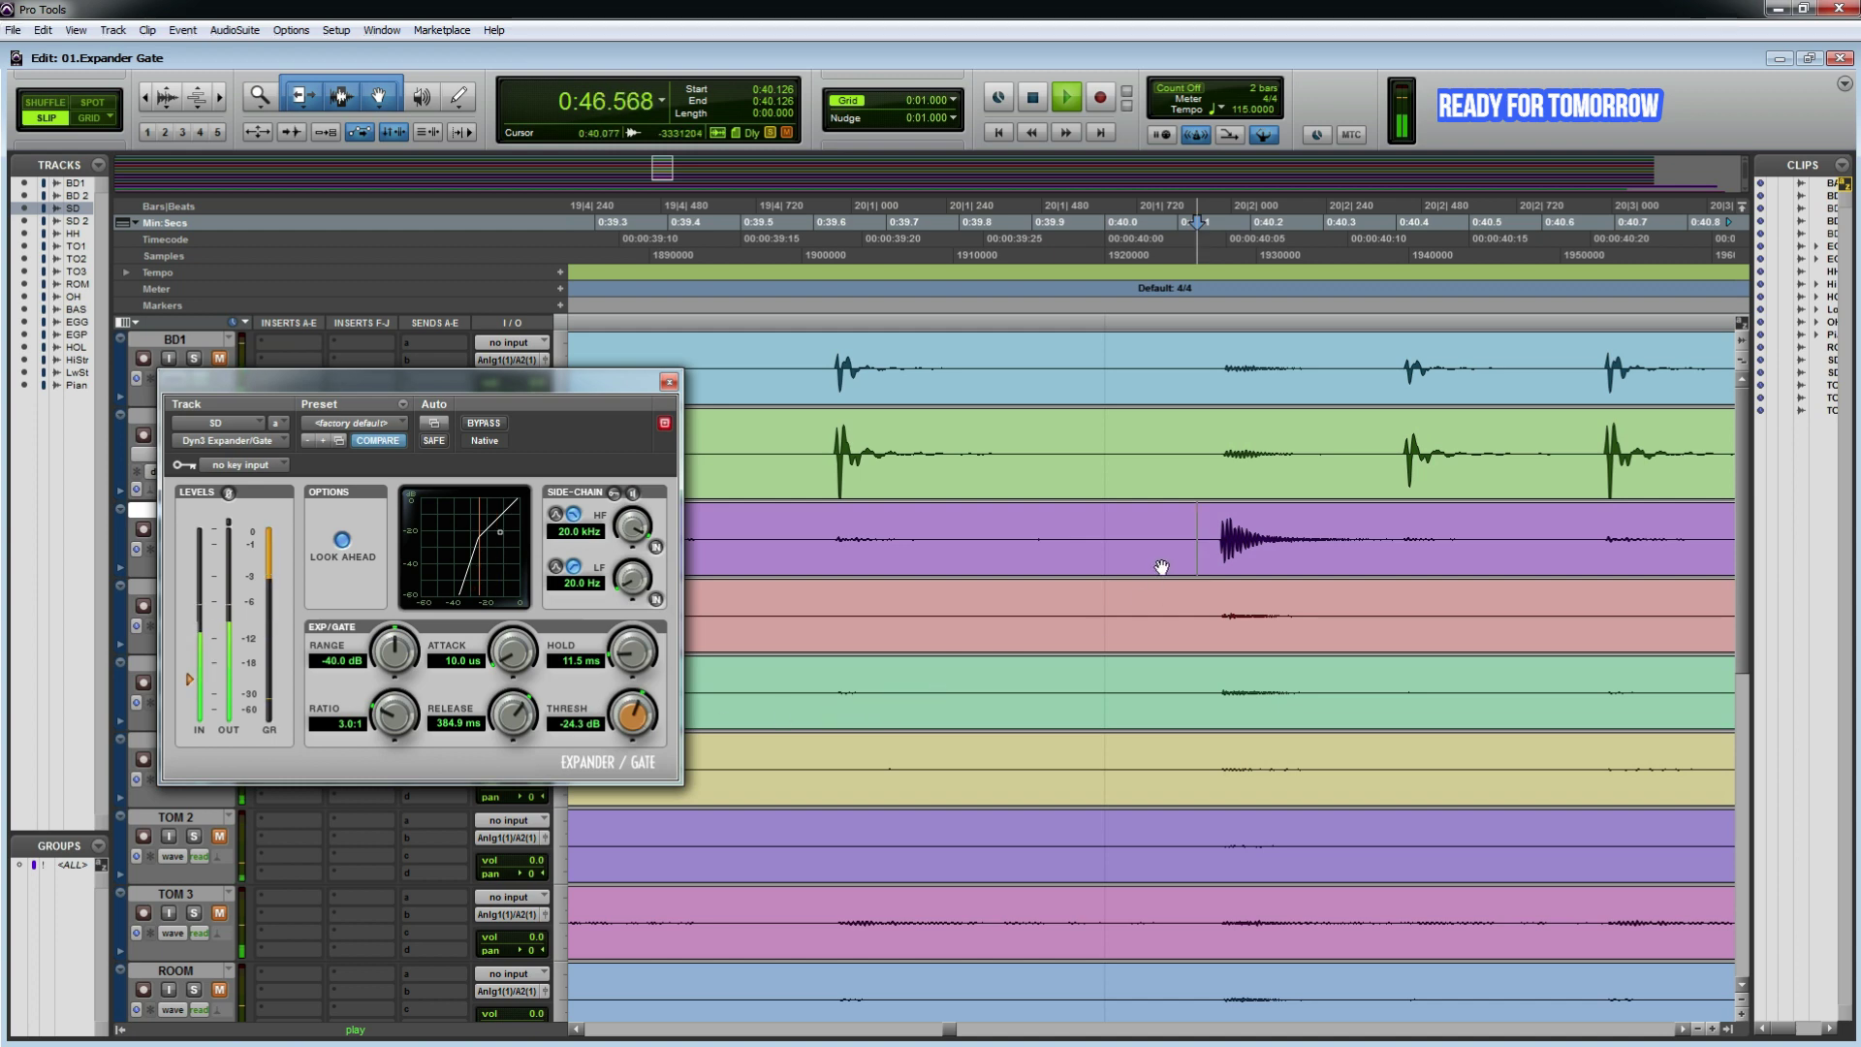
scroll(1174, 539, "down", 7)
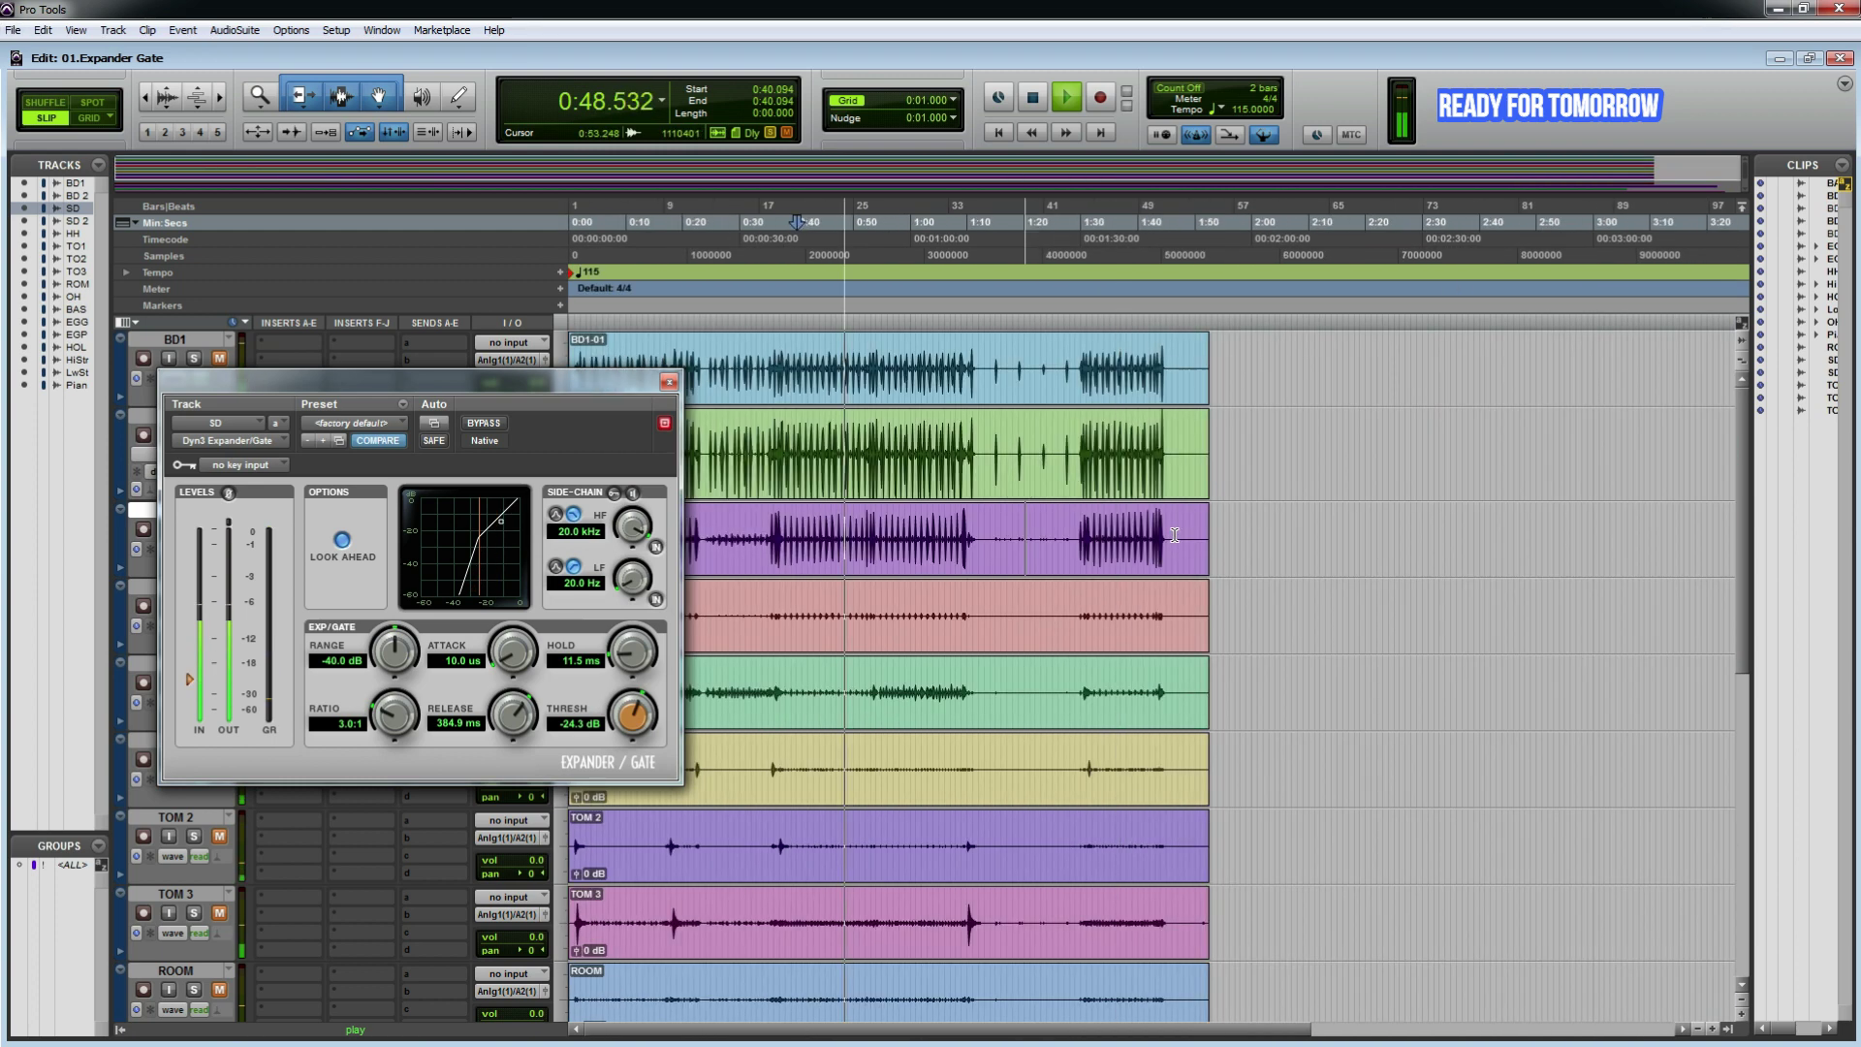
scroll(1174, 536, "up", 1)
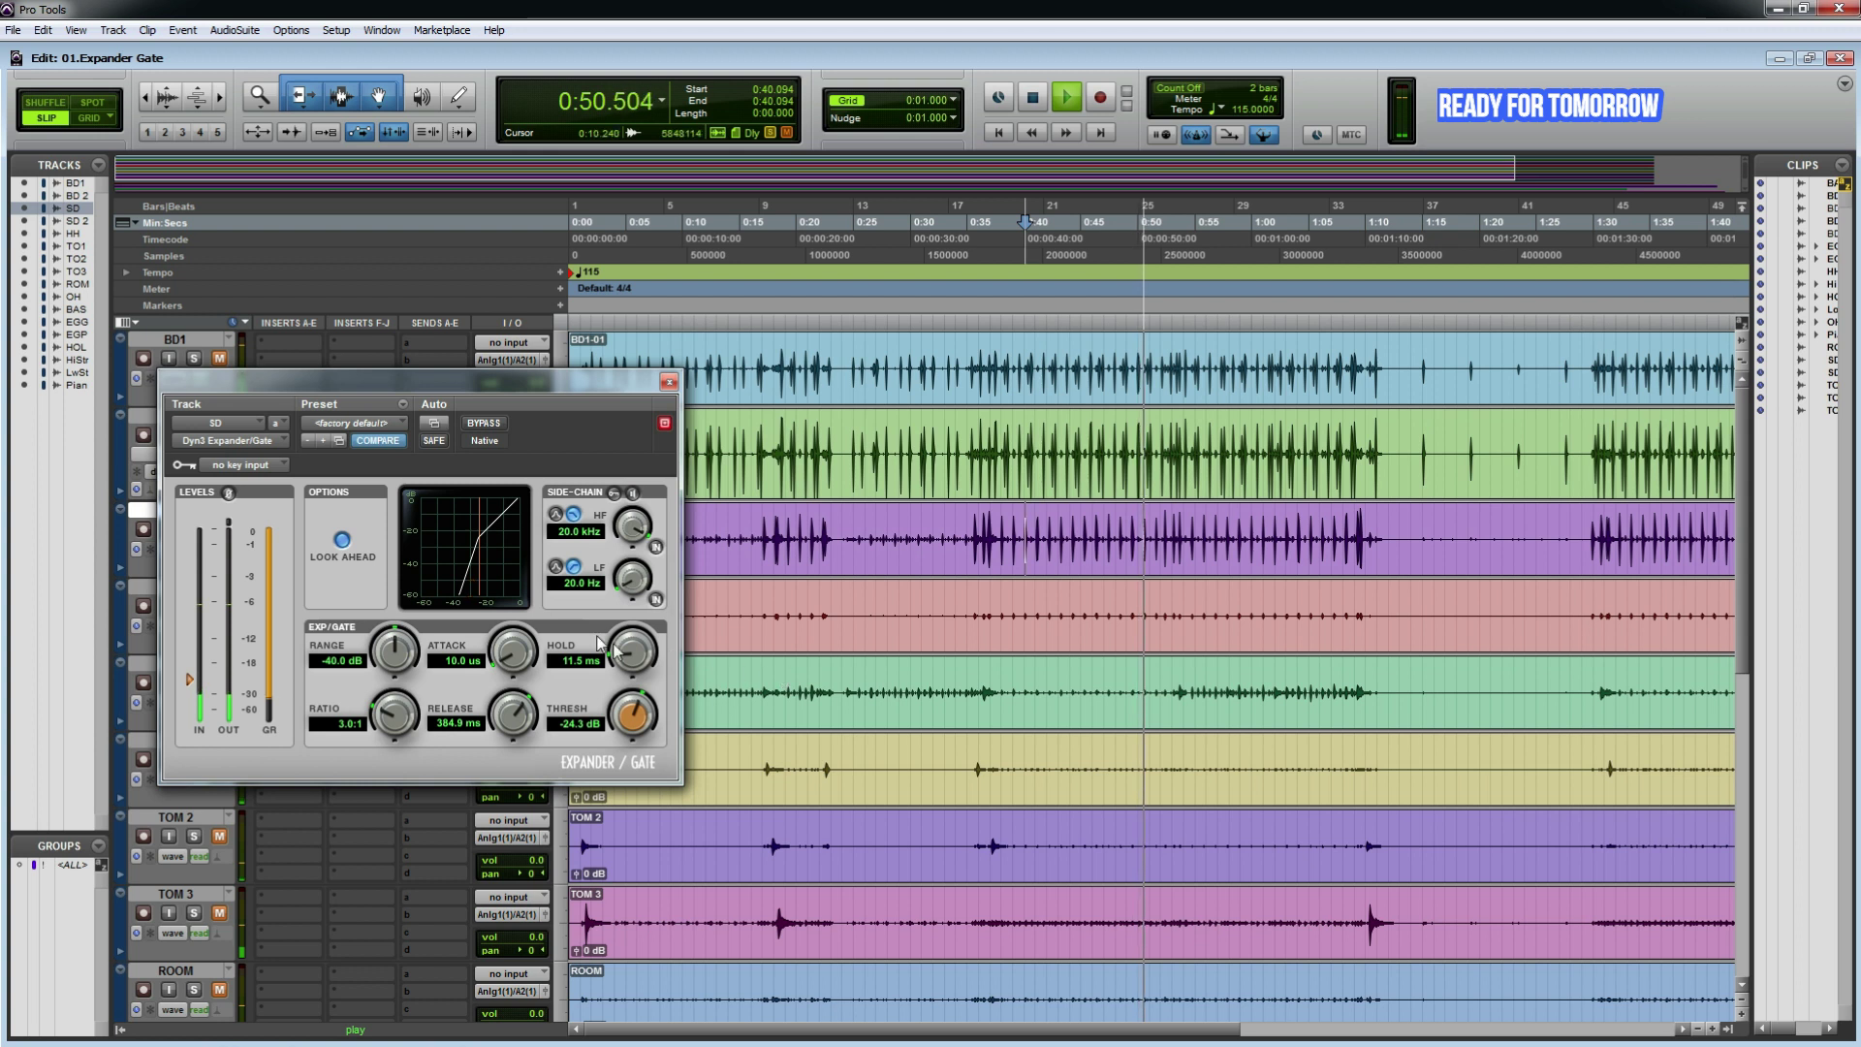
key("space")
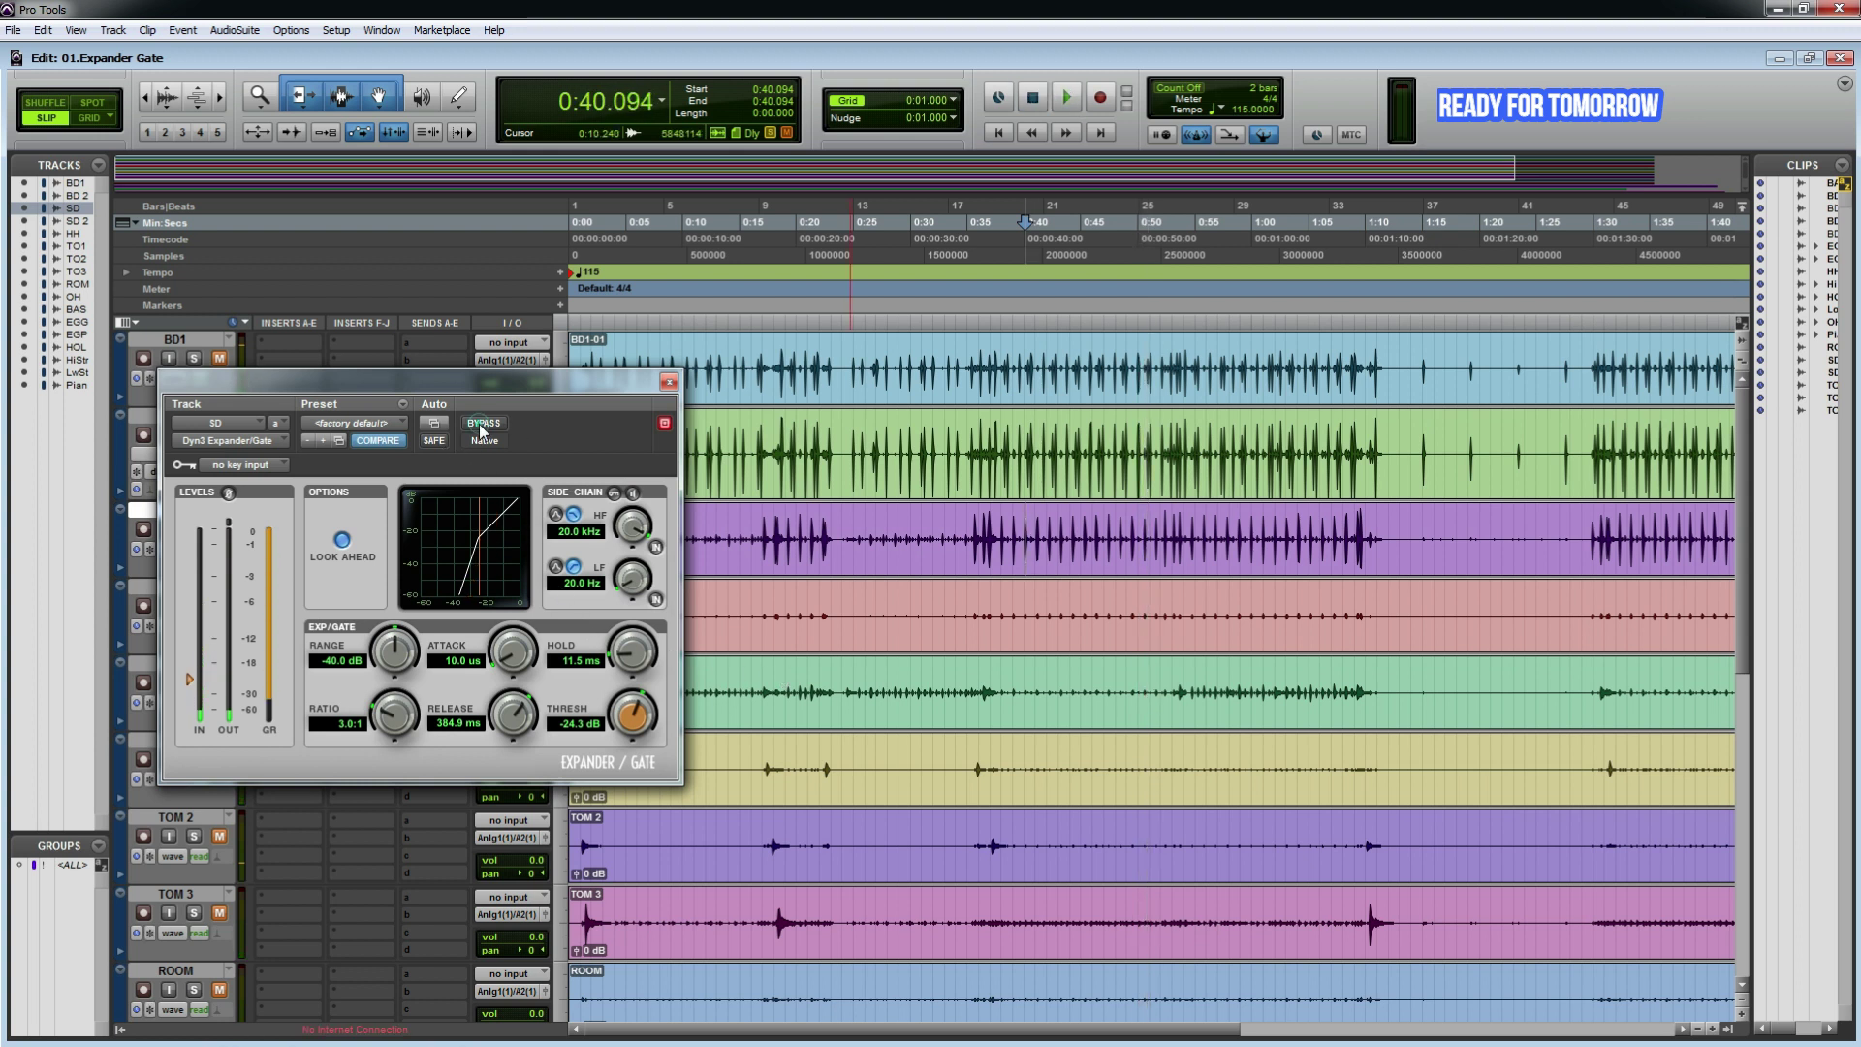
Step: Play SD from about 40.094 s with the gate bypassed and active for comparison, and close the Expander/Gate window
left_click(482, 423)
key("space")
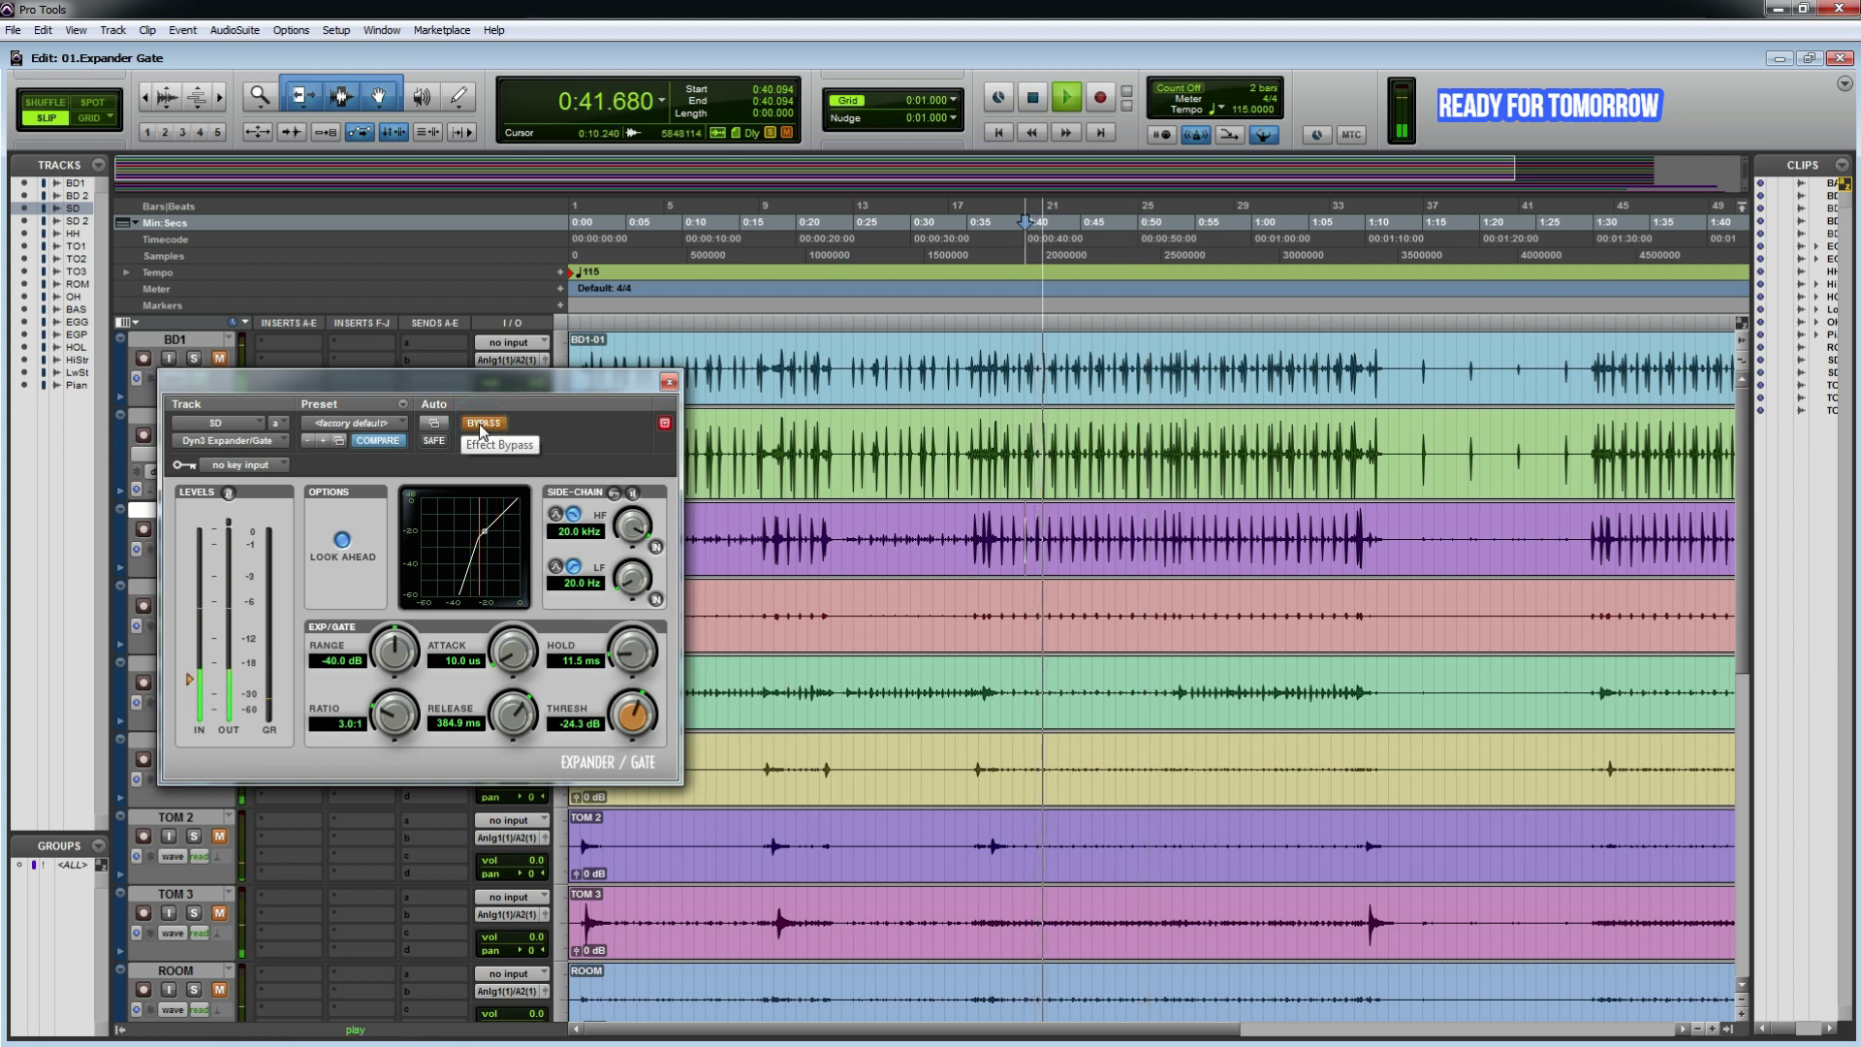
left_click(482, 423)
key("space")
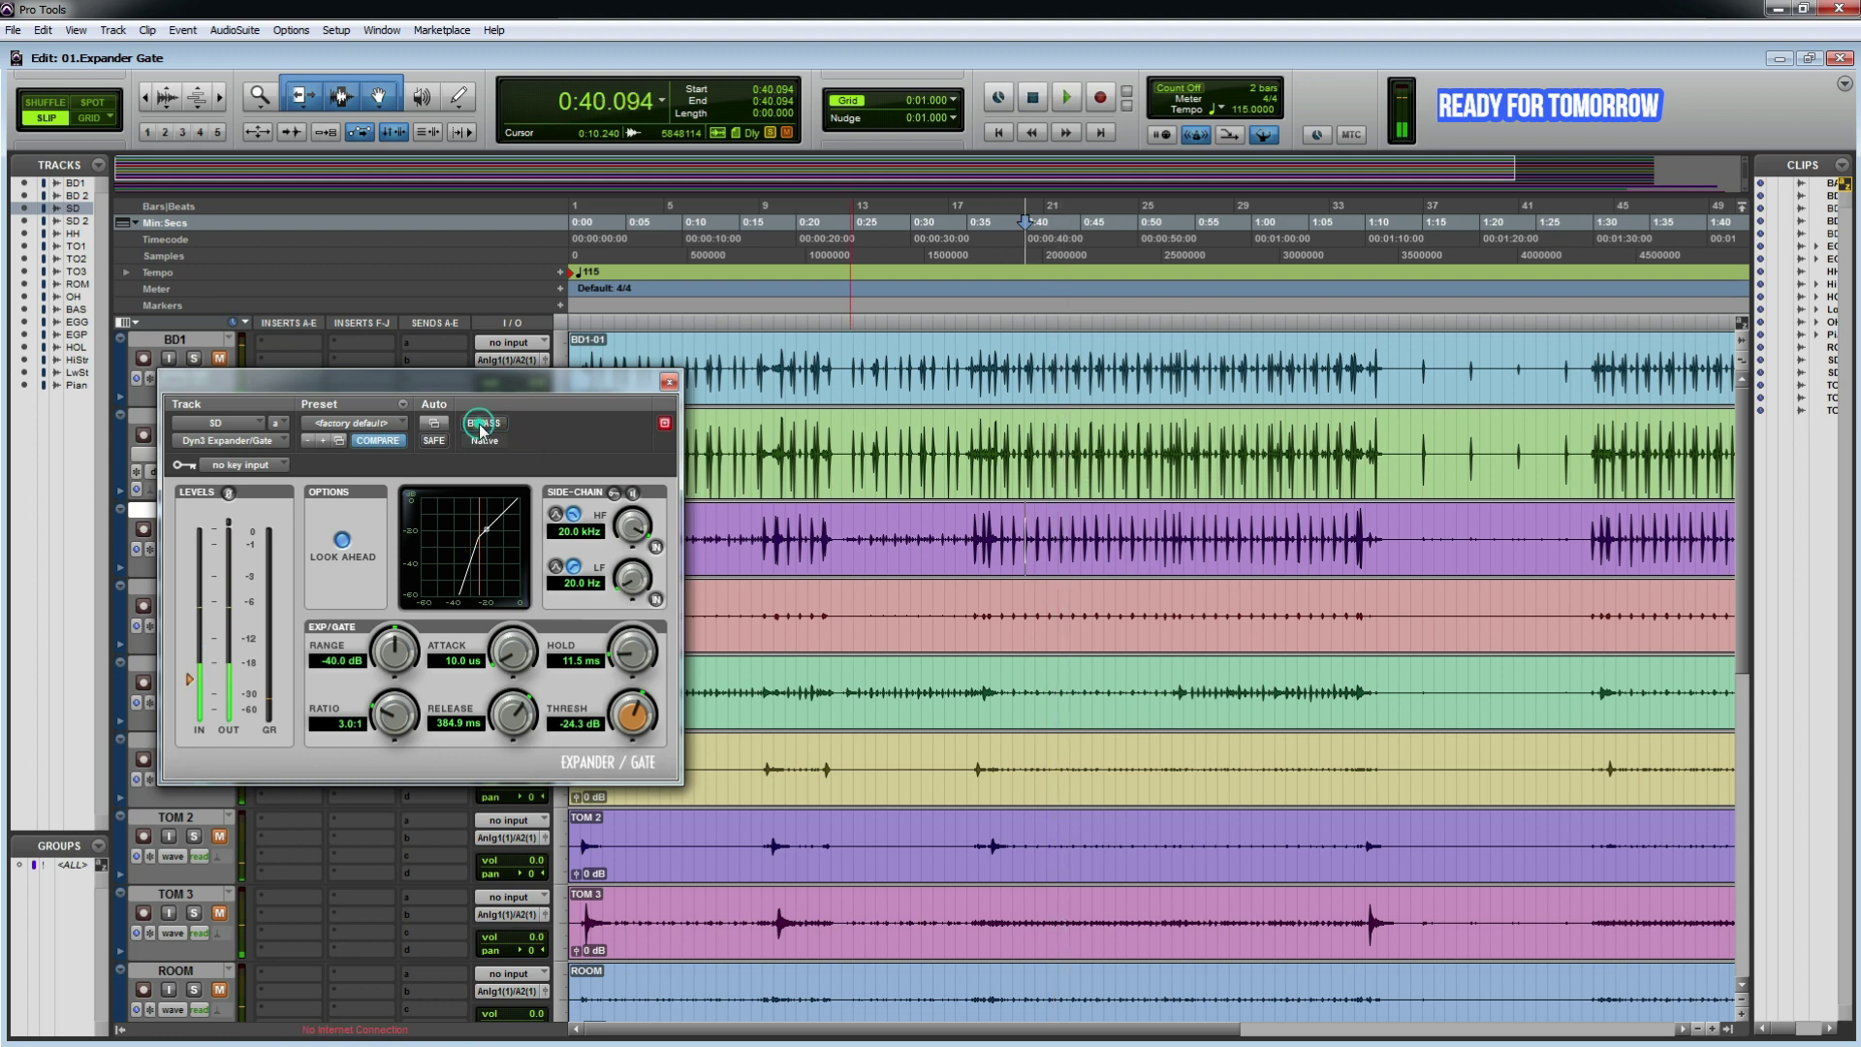
key("space")
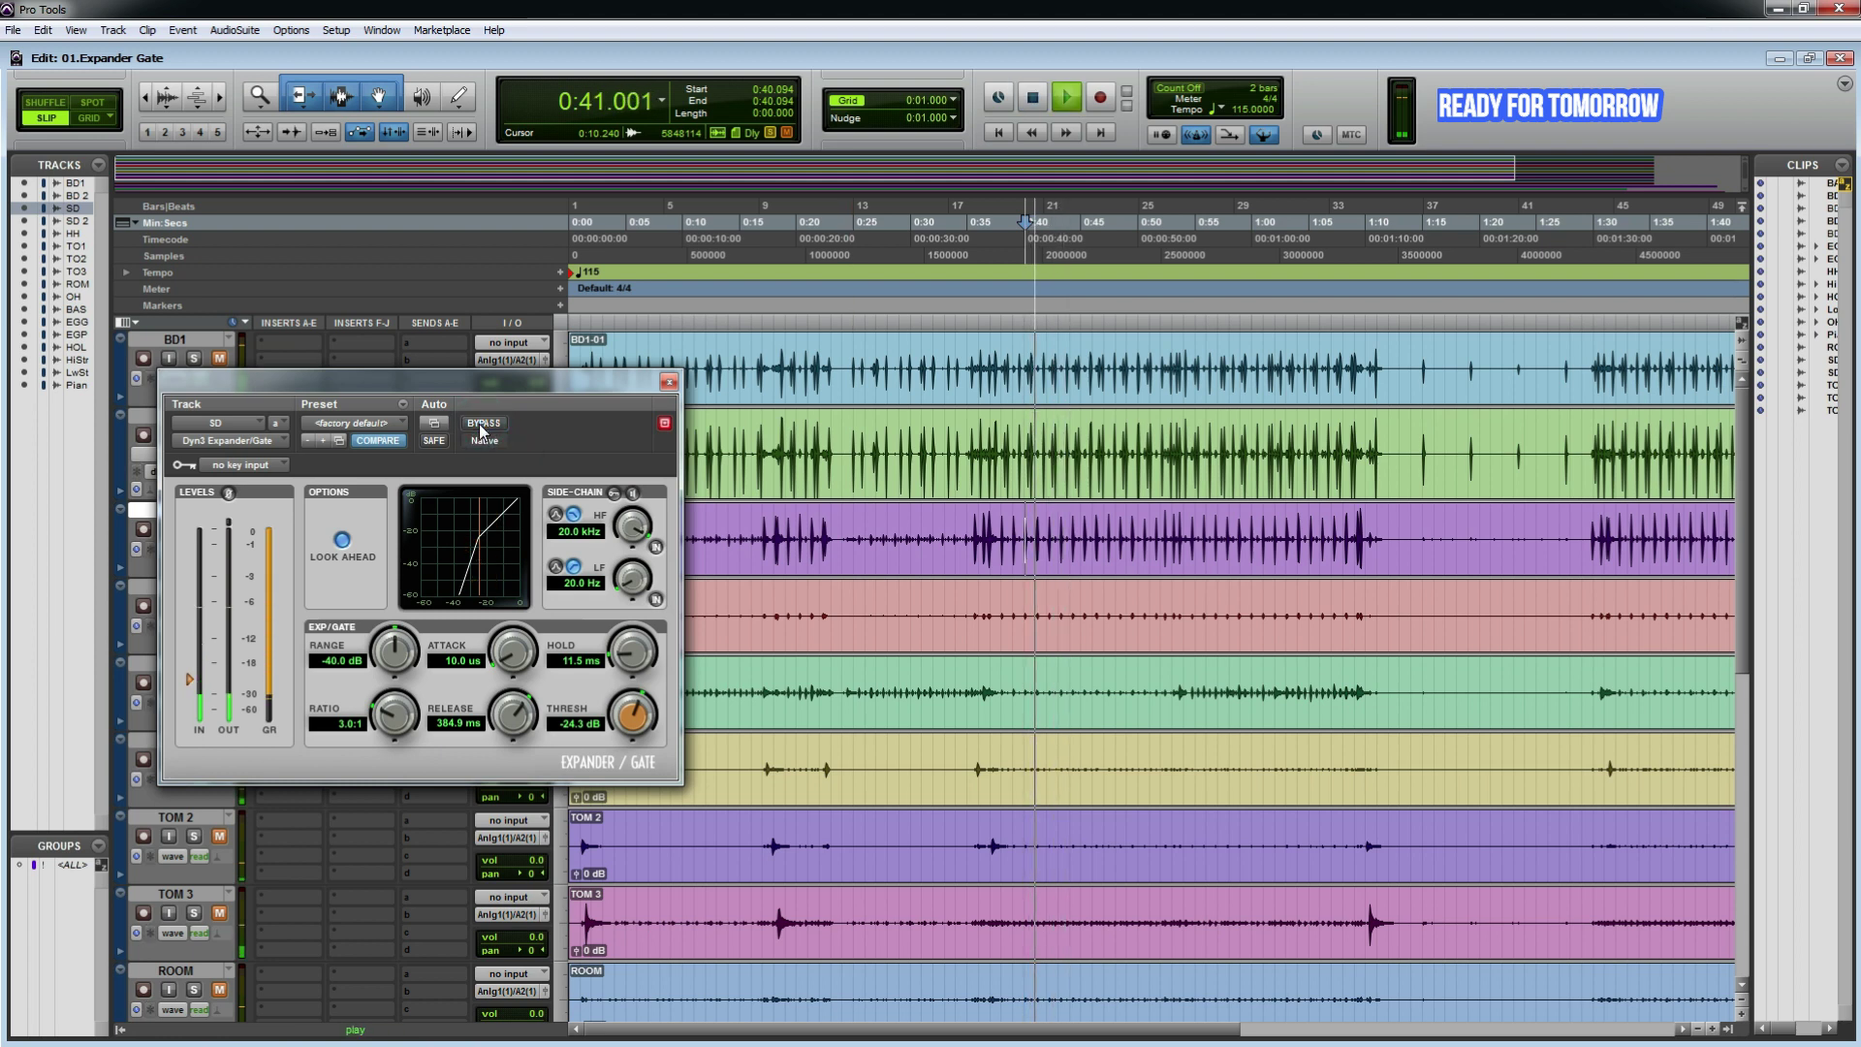
left_click(668, 381)
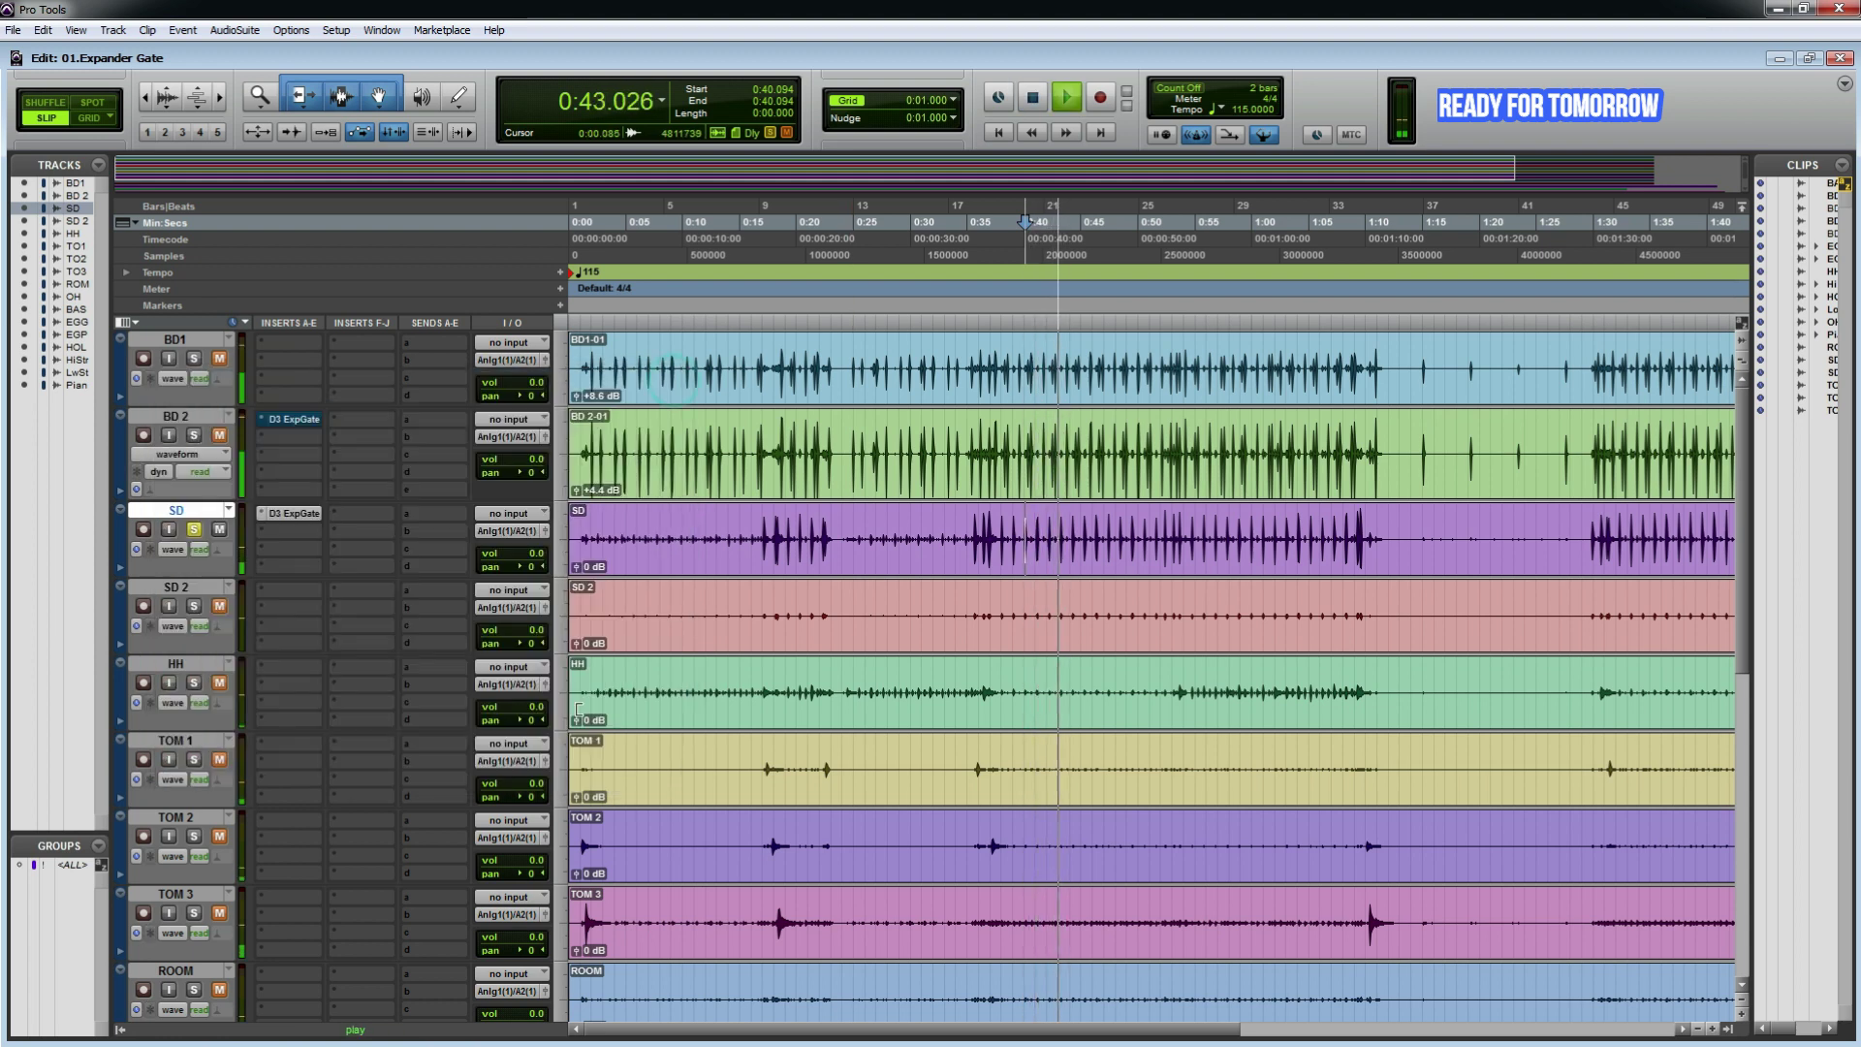
key("space")
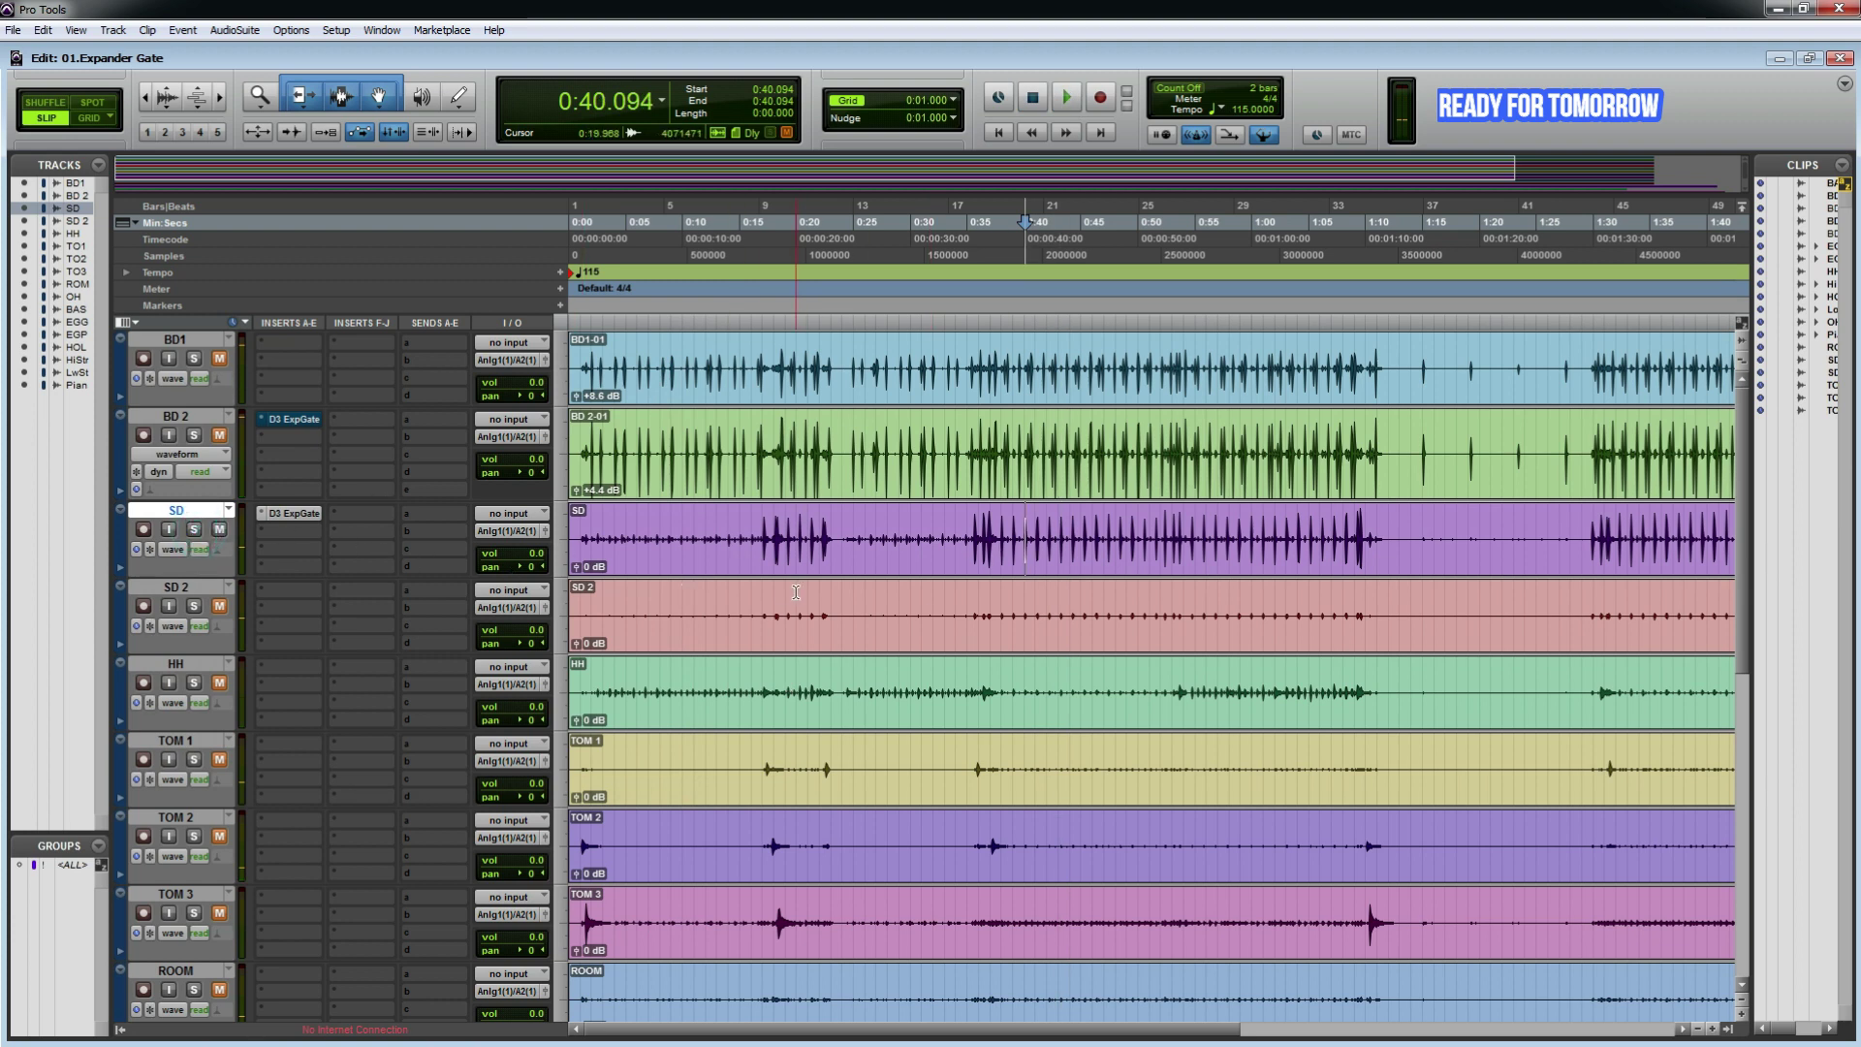
Step: Solo the HH track and examine its passage from about 16.469 to 27.050 s up close
scroll(796, 593, "down", 5)
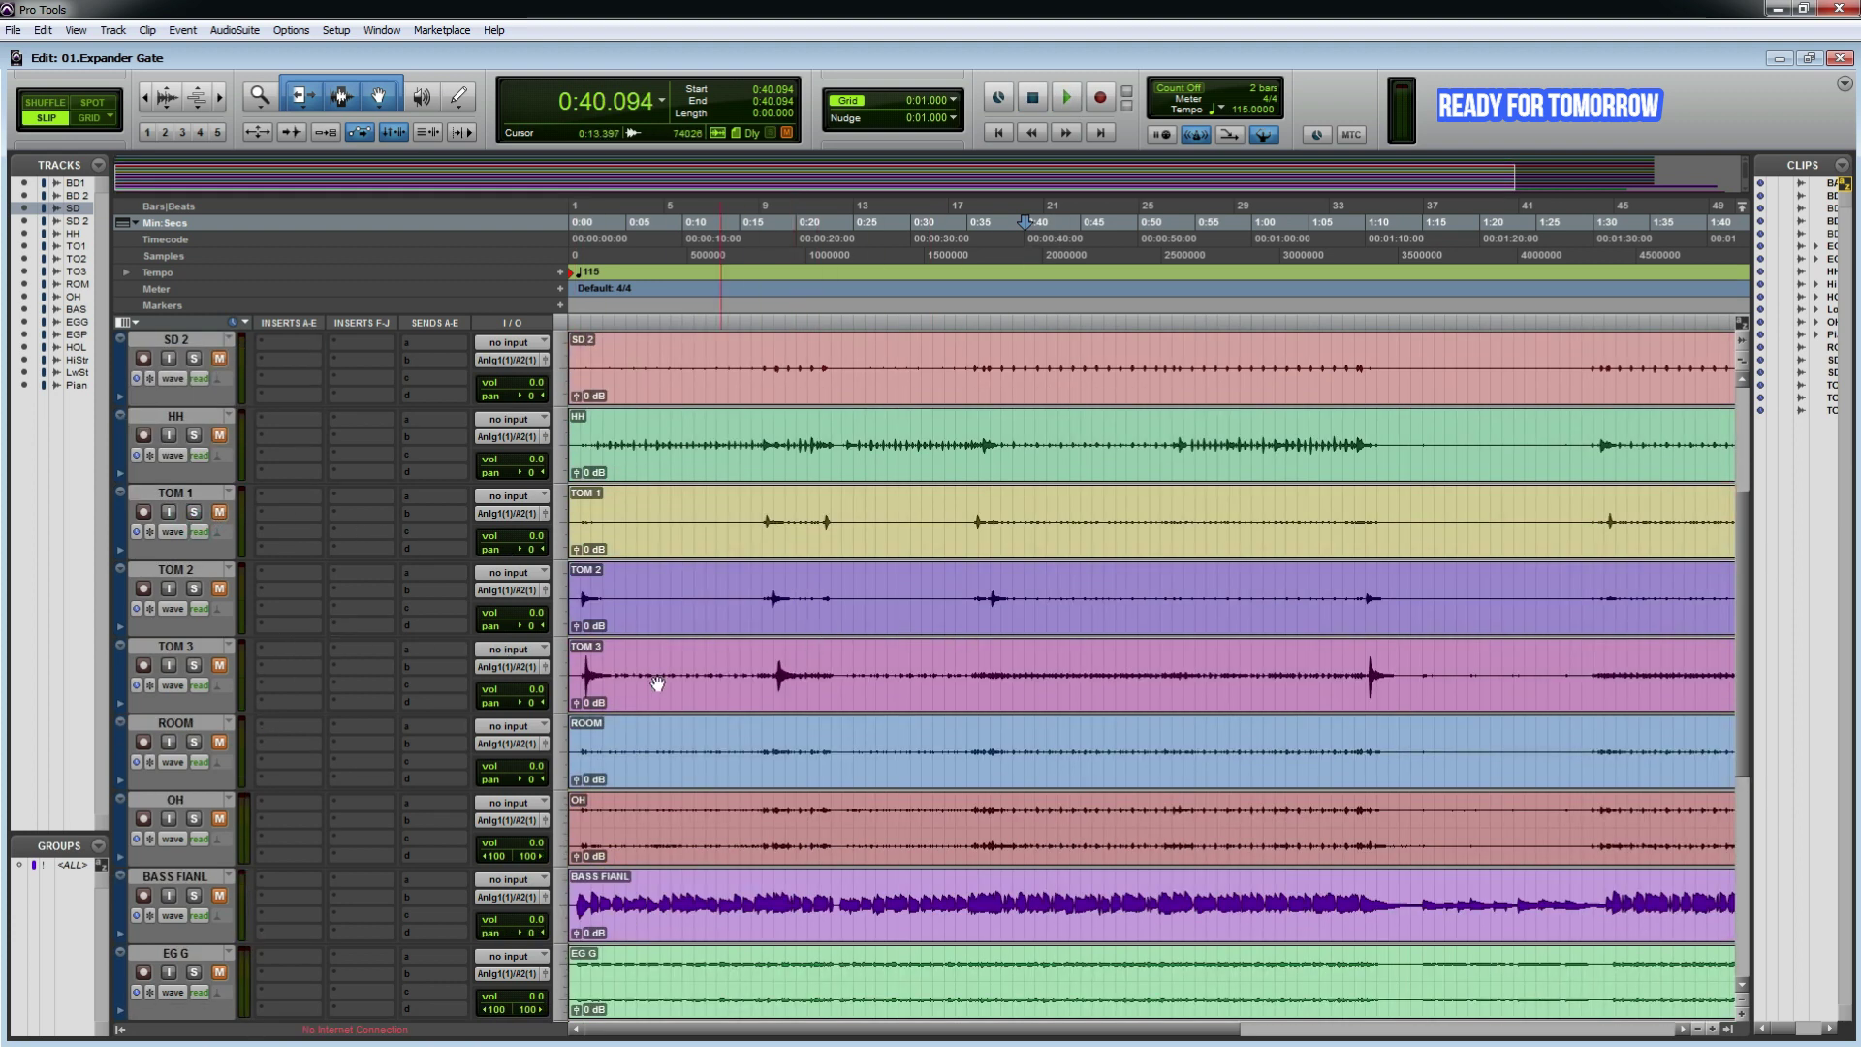
left_click(194, 417)
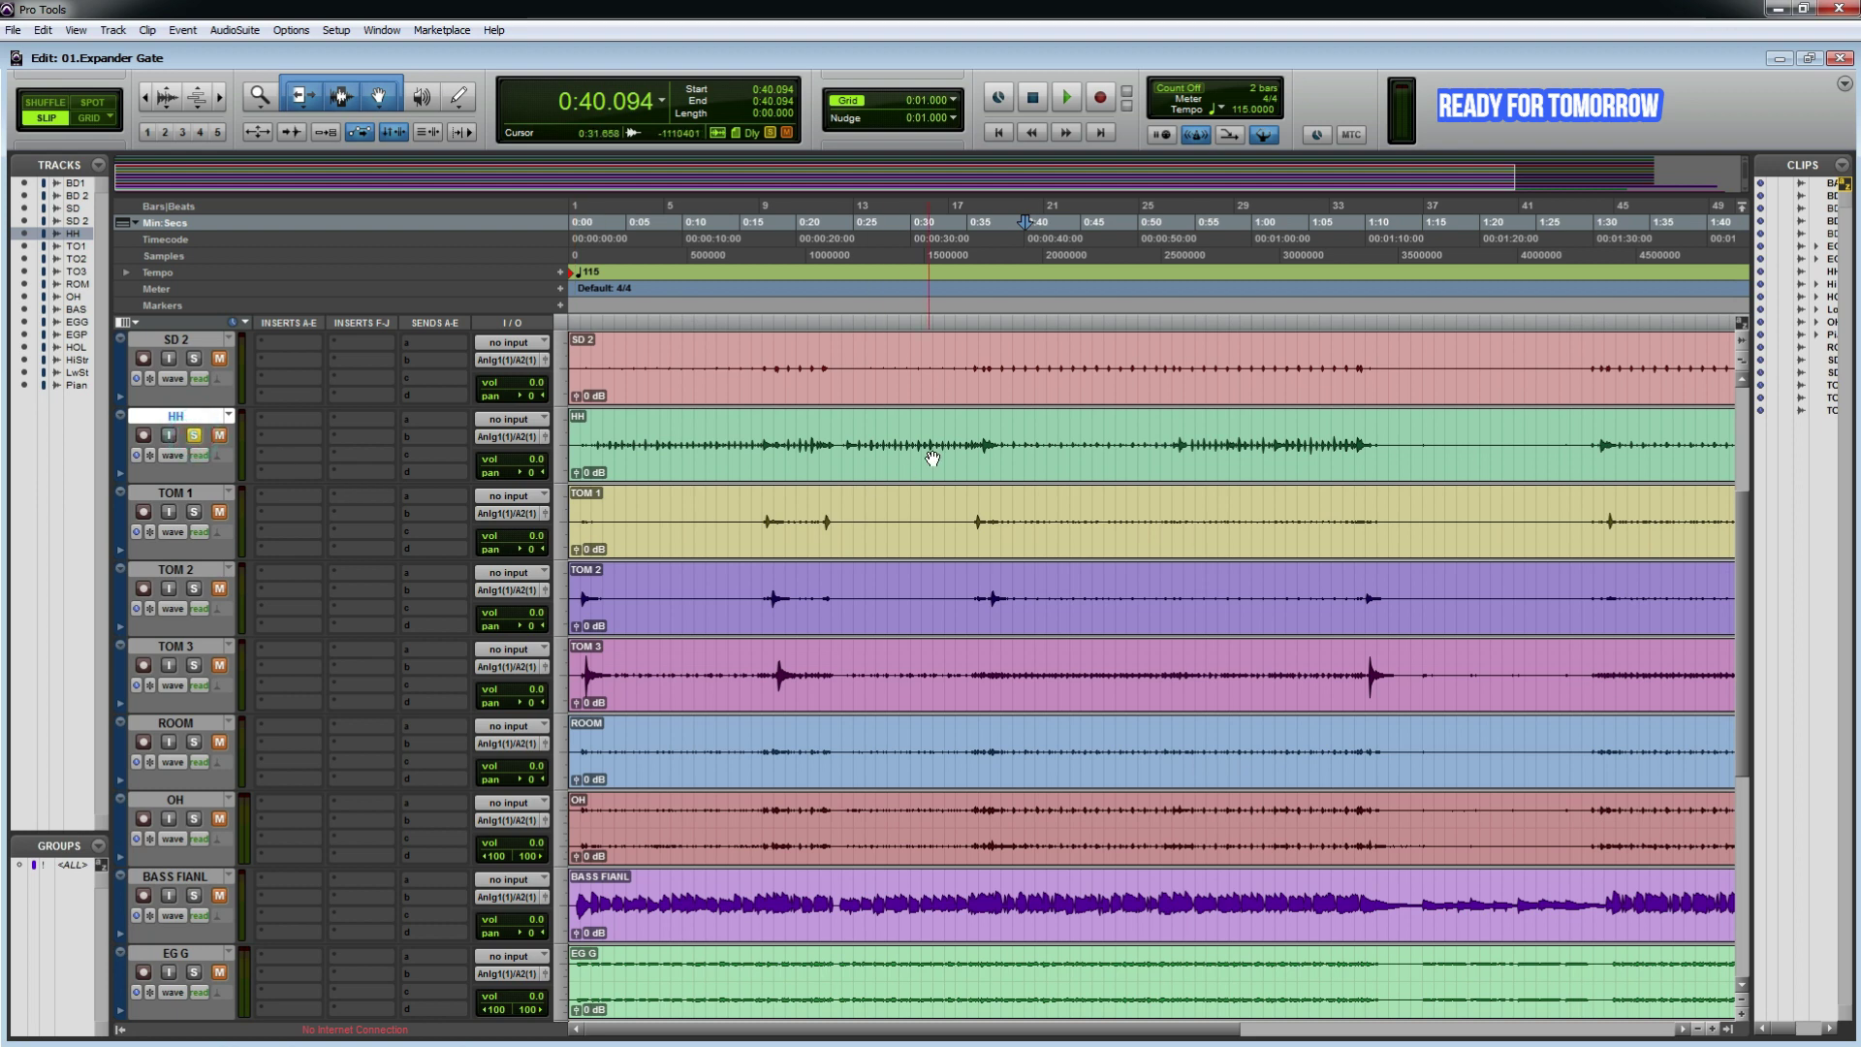
left_click_drag(757, 435, 881, 438)
key("ctrl+bracketright")
key("ctrl+bracketright")
key("ctrl+bracketright")
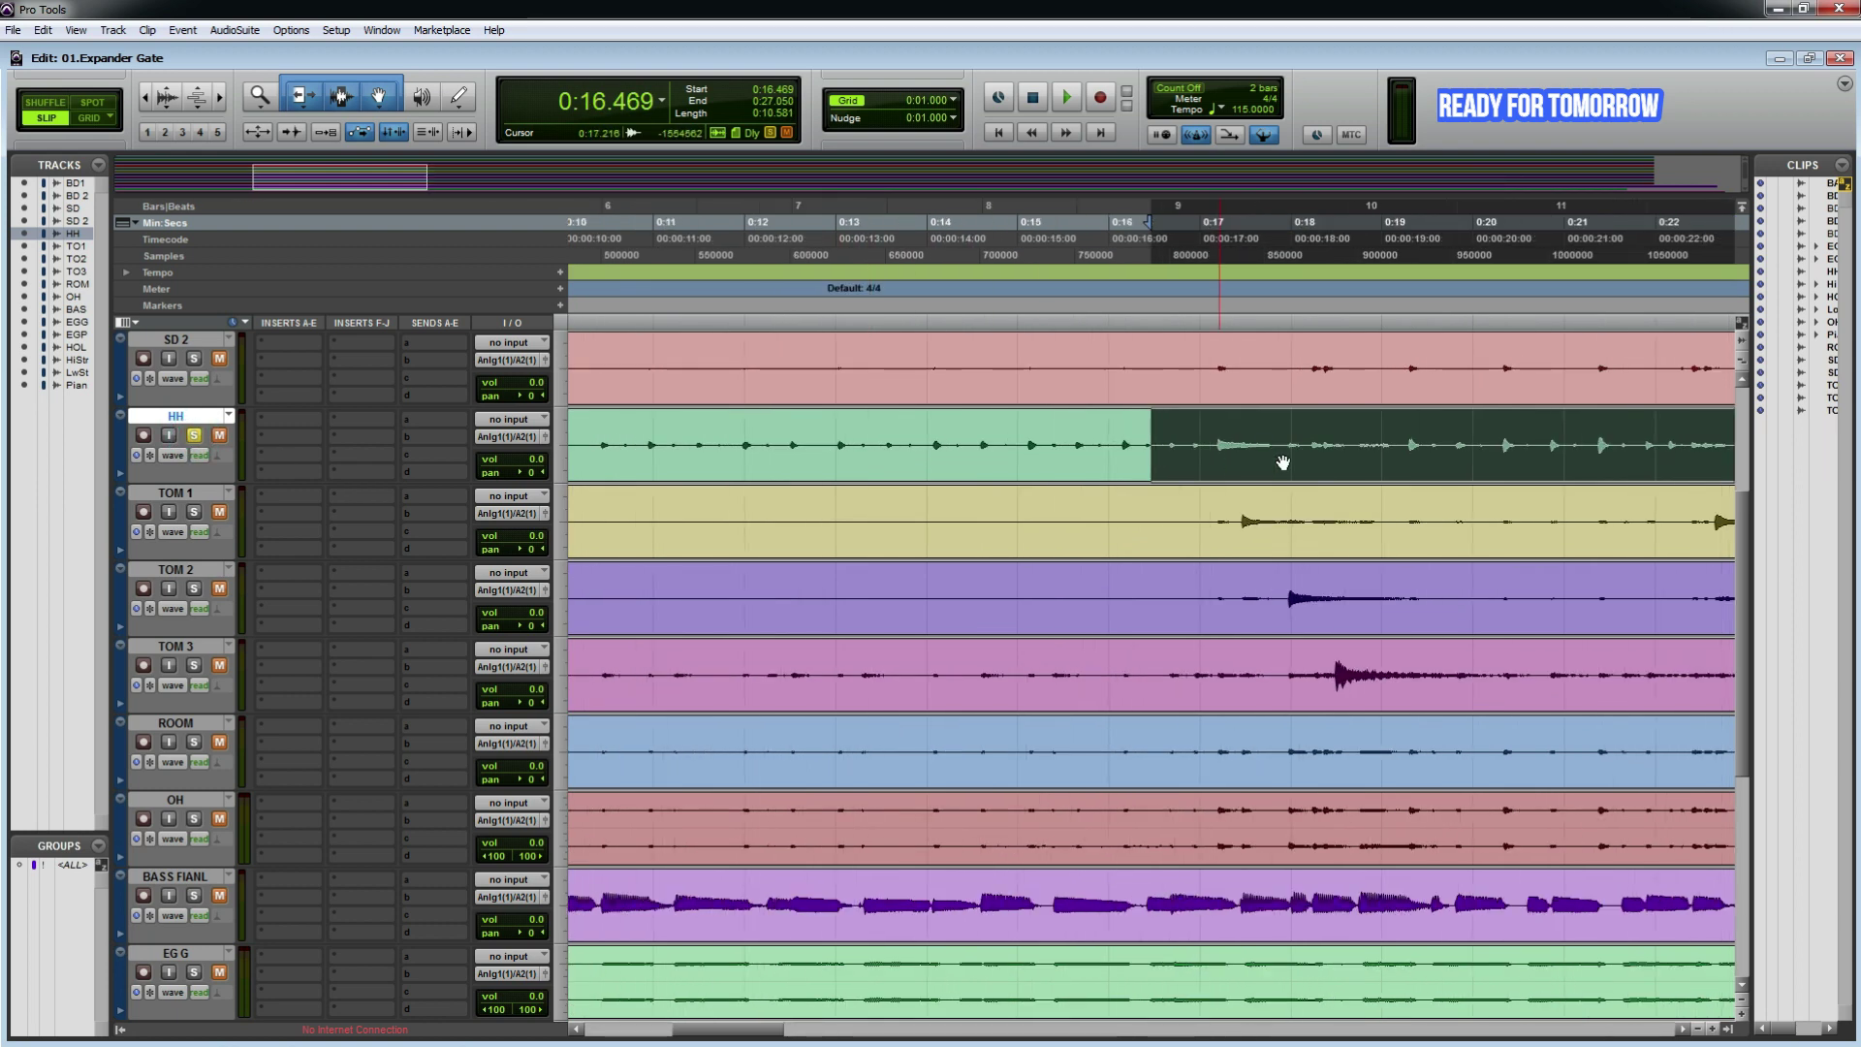
key("ctrl+bracketleft")
key("ctrl+bracketleft")
key("ctrl+bracketleft")
key("ctrl+bracketleft")
key("ctrl+bracketleft")
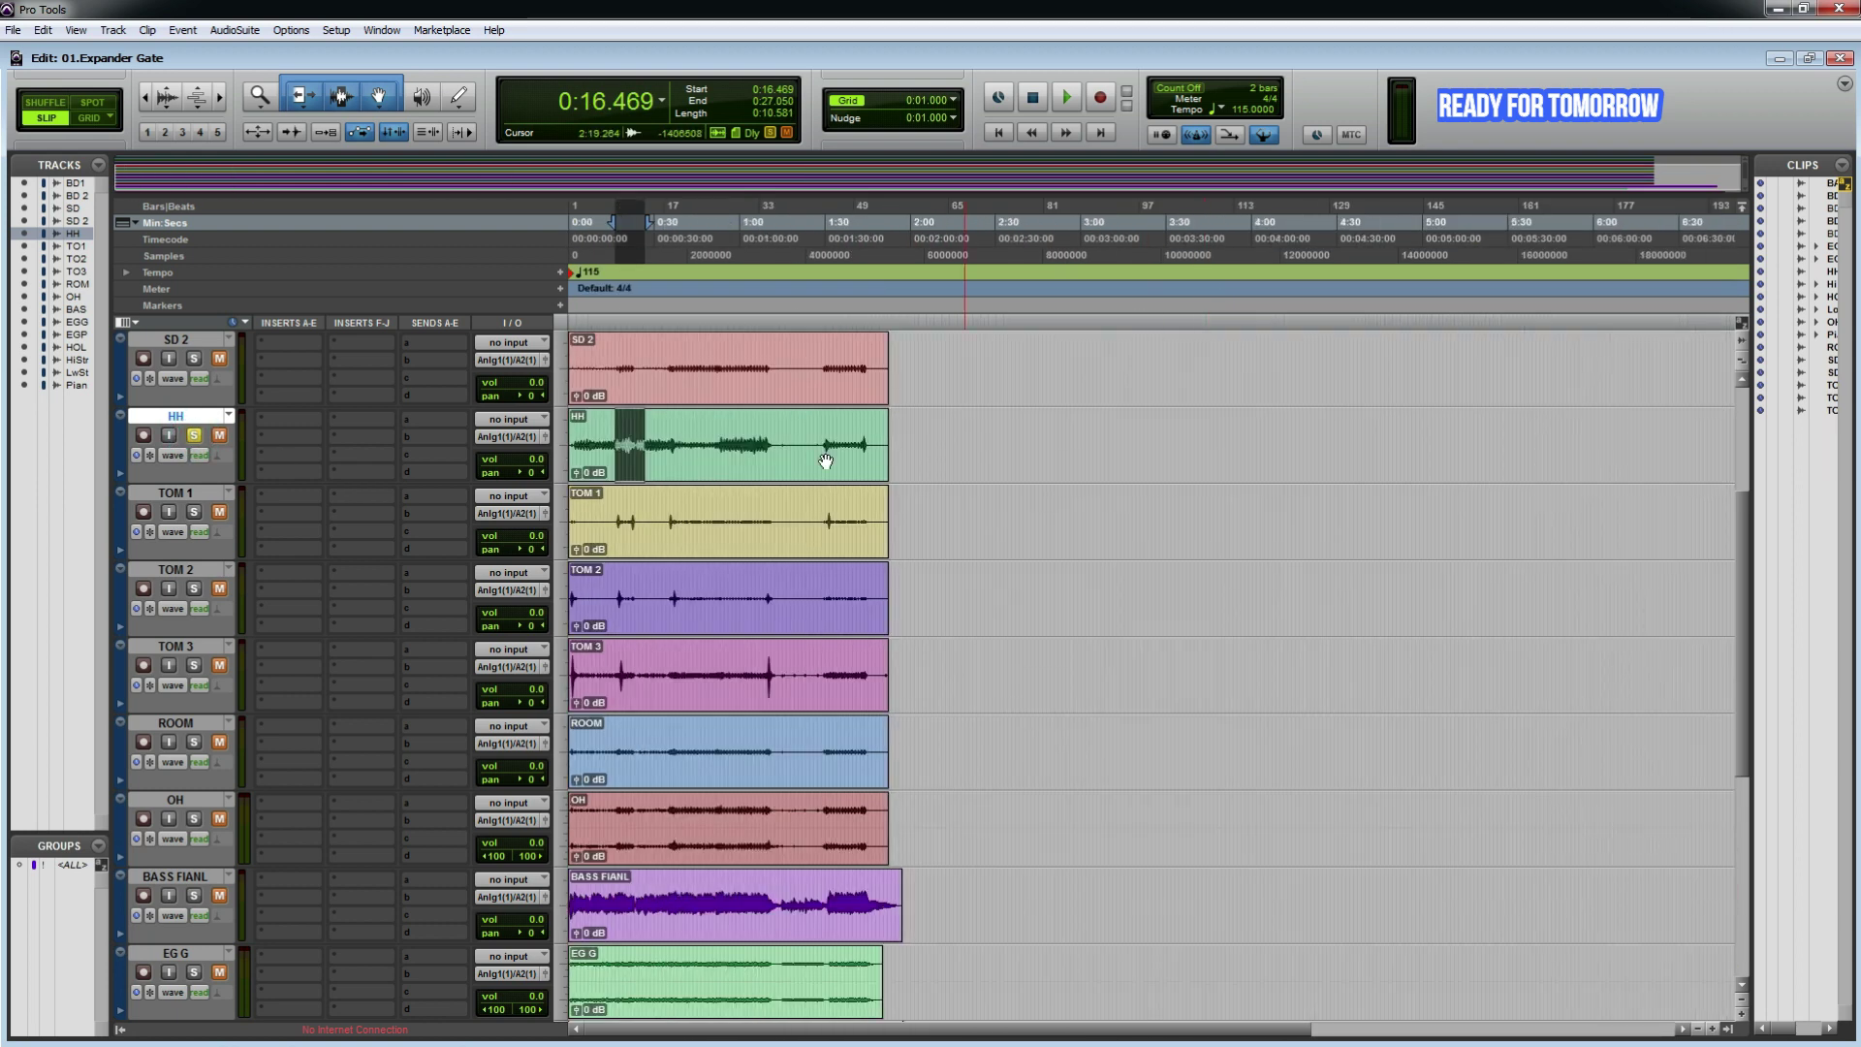
Step: Select HH from about 54.613 s to 1:13.045 and examine the hi-hat hits up close
left_click_drag(728, 436, 780, 438)
key("ctrl+bracketright")
key("ctrl+bracketright")
key("ctrl+bracketright")
key("ctrl+bracketright")
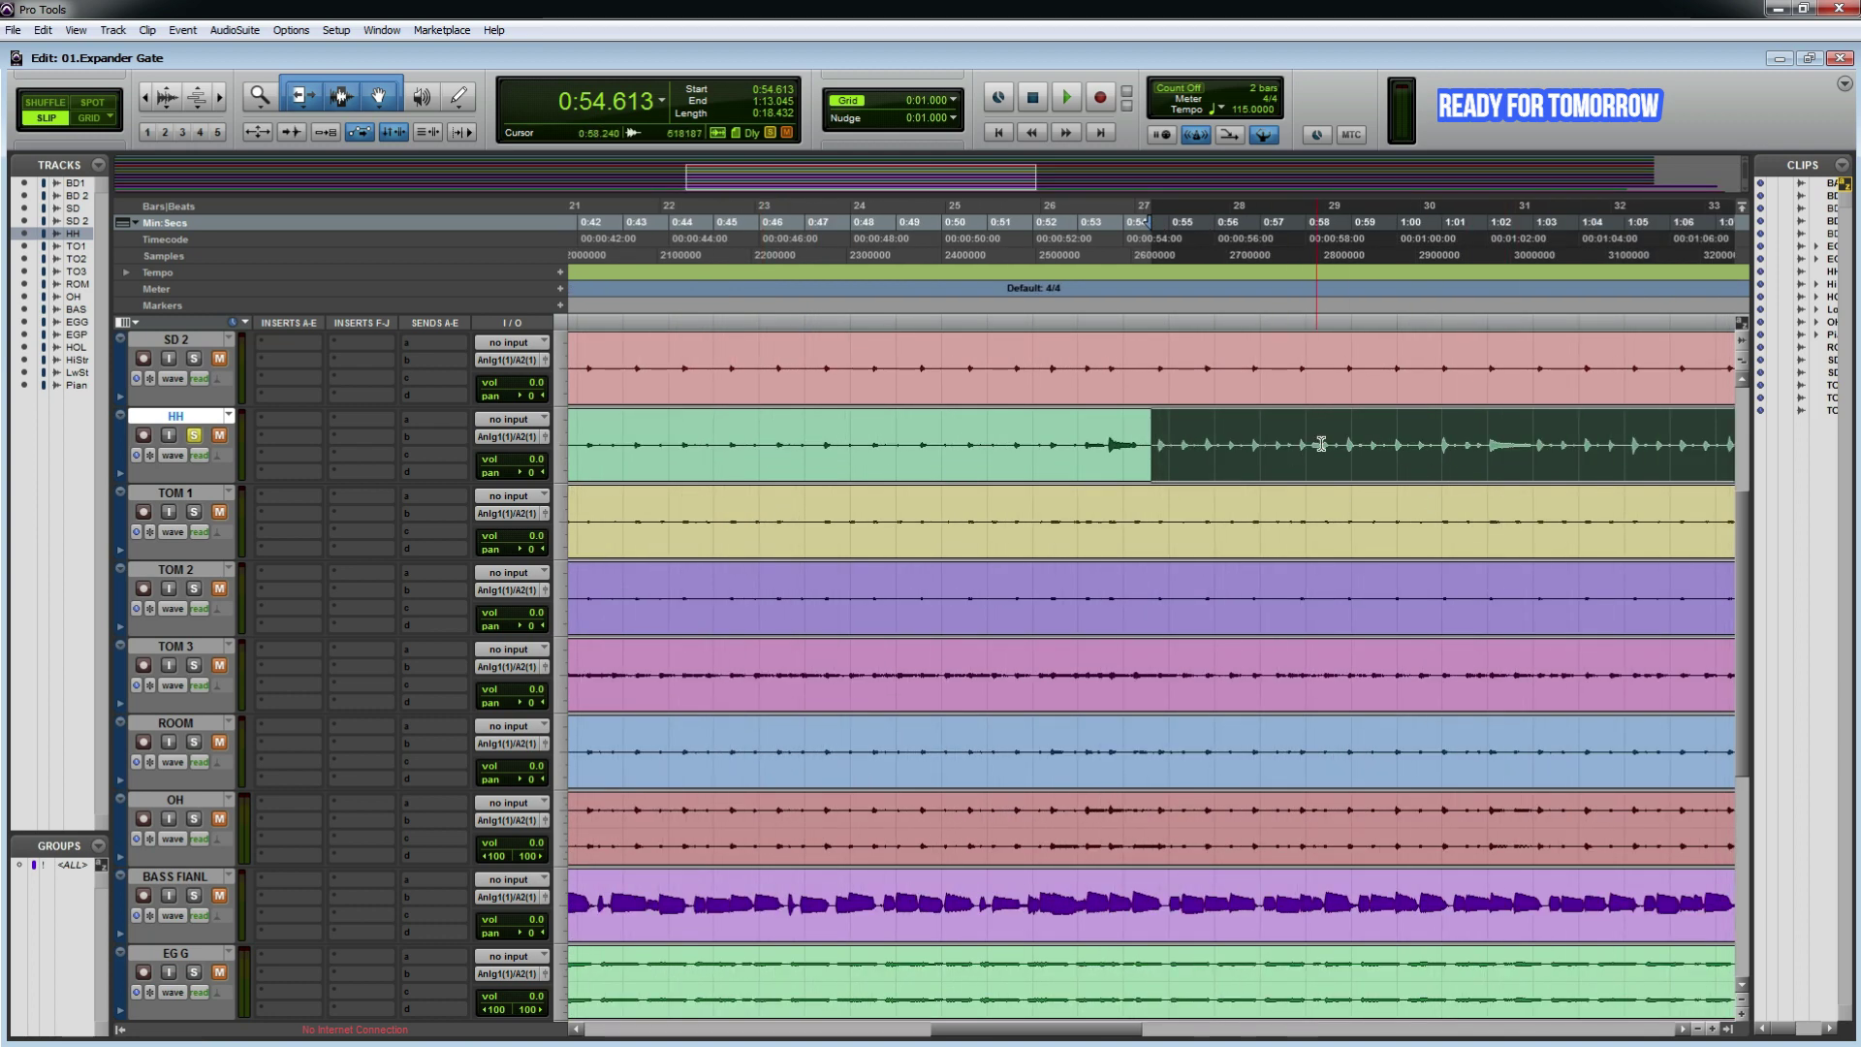
key("ctrl+bracketleft")
key("ctrl+bracketleft")
key("ctrl+bracketleft")
key("ctrl+bracketleft")
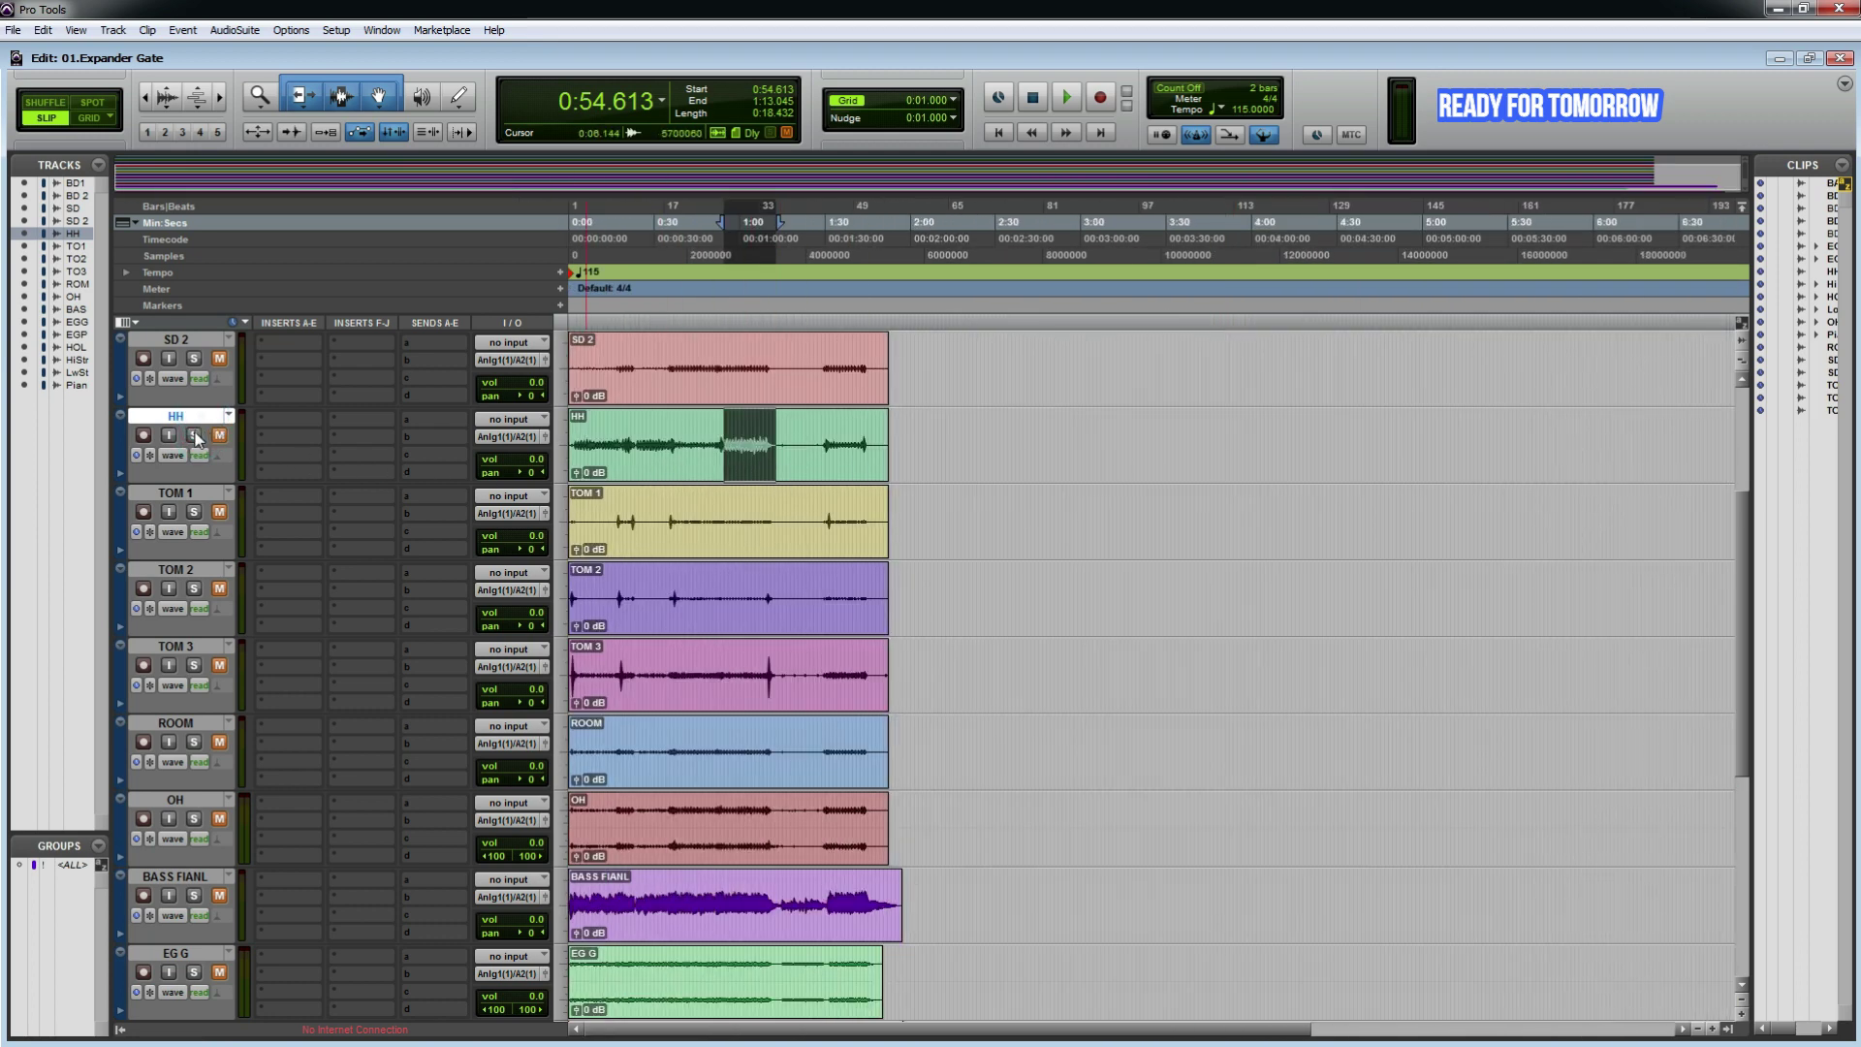
Step: Unsolo the HH track and mute the SD track
left_click(195, 436)
scroll(306, 475, "up", 3)
left_click(218, 532)
scroll(304, 539, "down", 2)
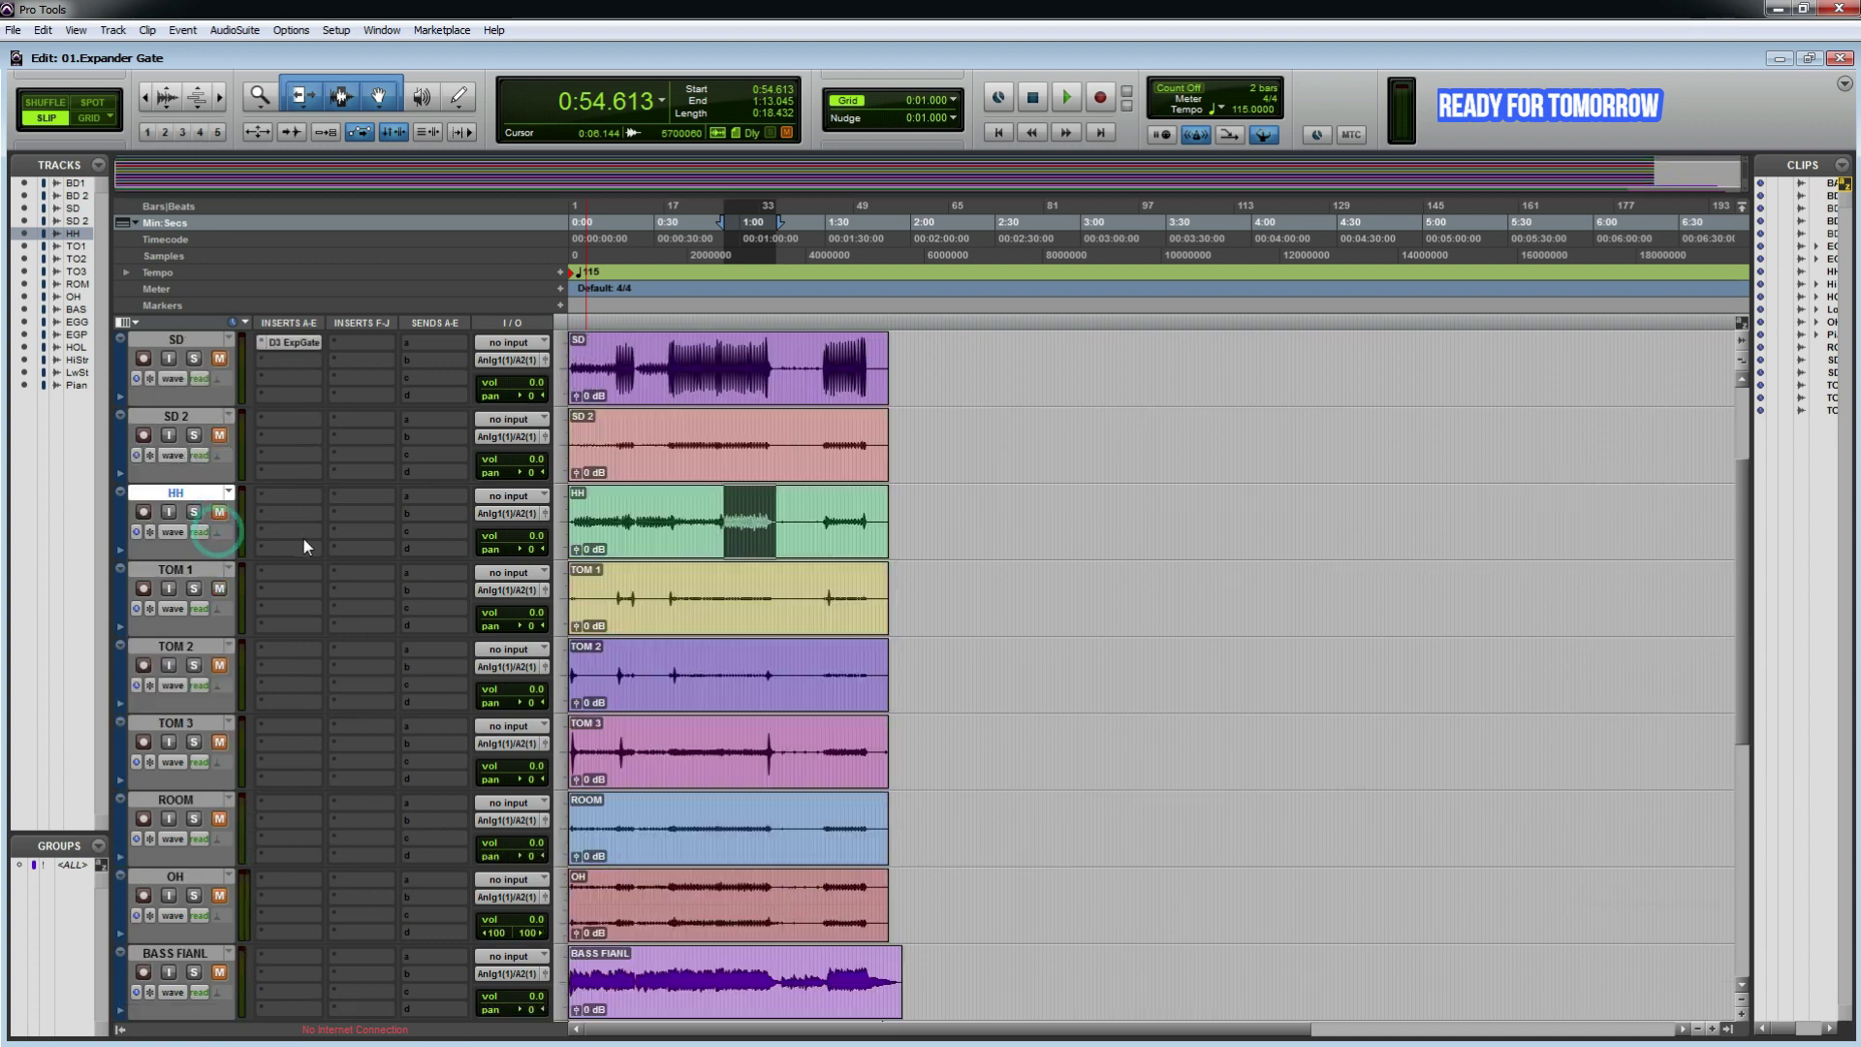
Step: Solo and unmute TOM 1 and select its tom hits from about 17.066 to 23.893 s
scroll(211, 541, "down", 1)
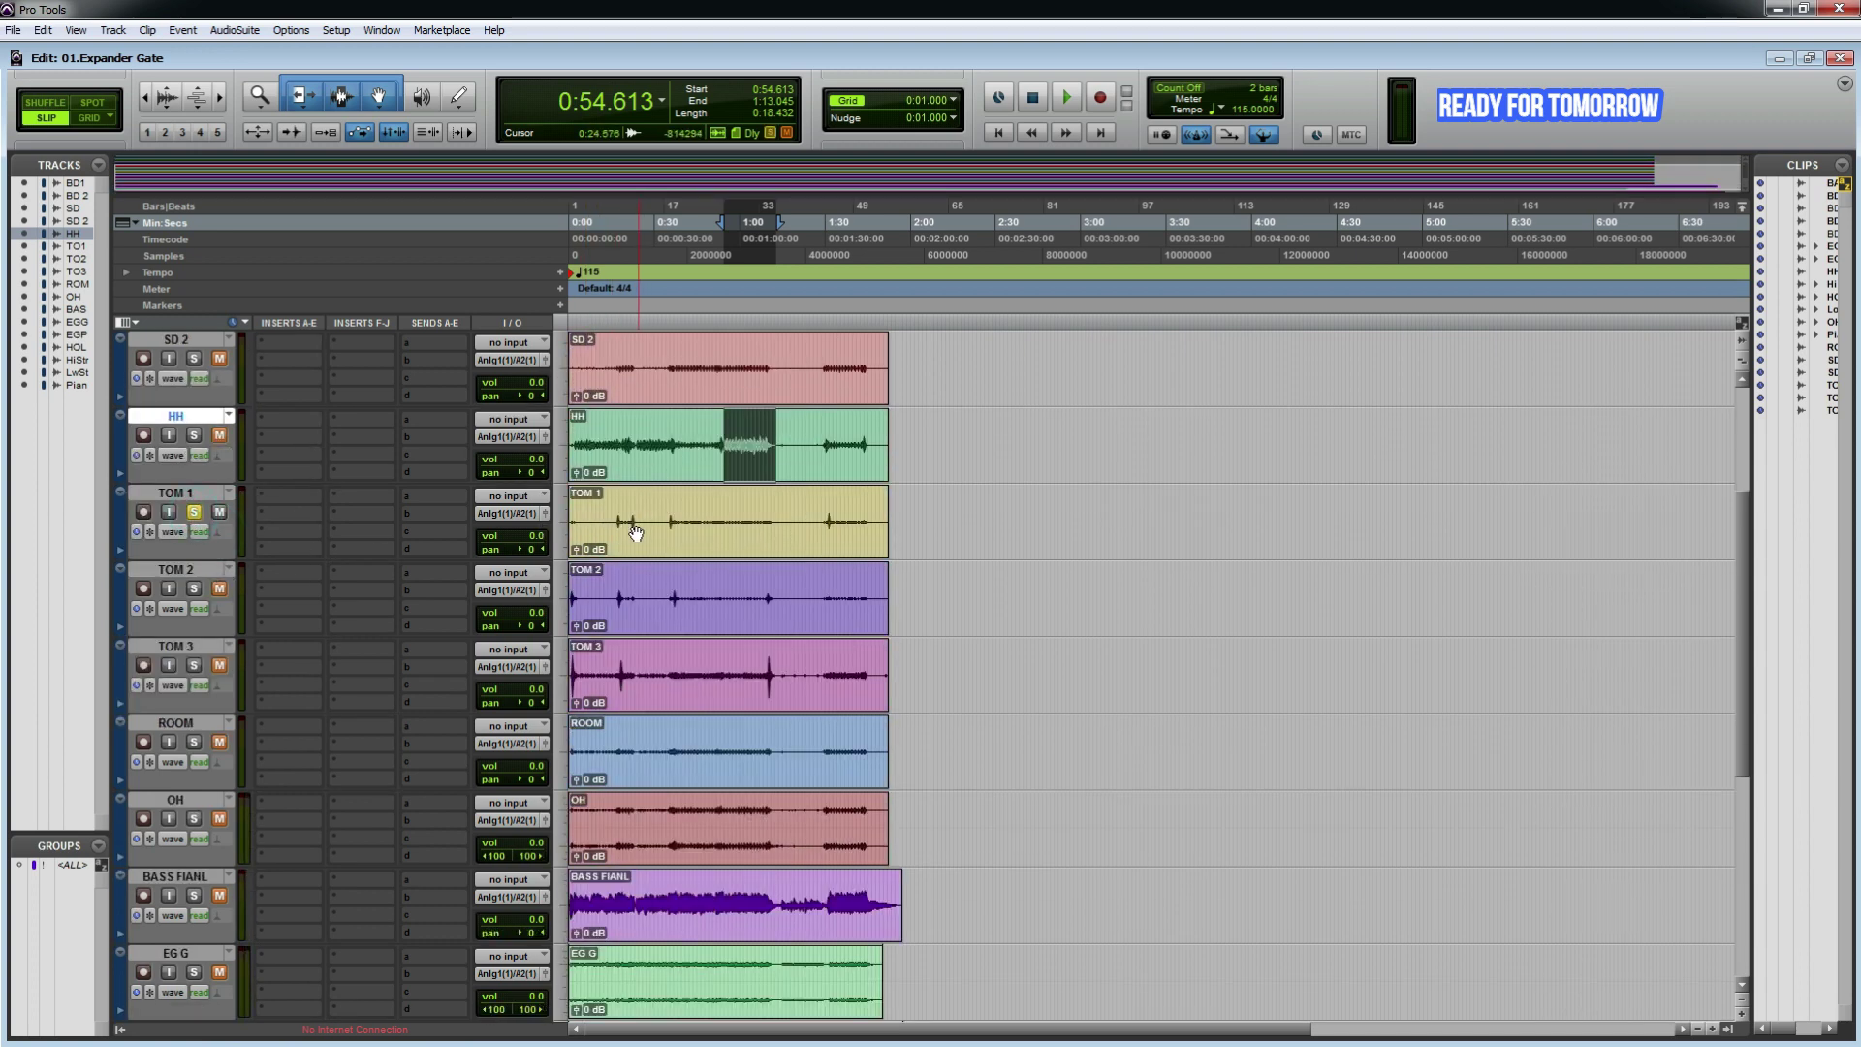
left_click_drag(618, 517, 636, 515)
scroll(669, 532, "up", 3)
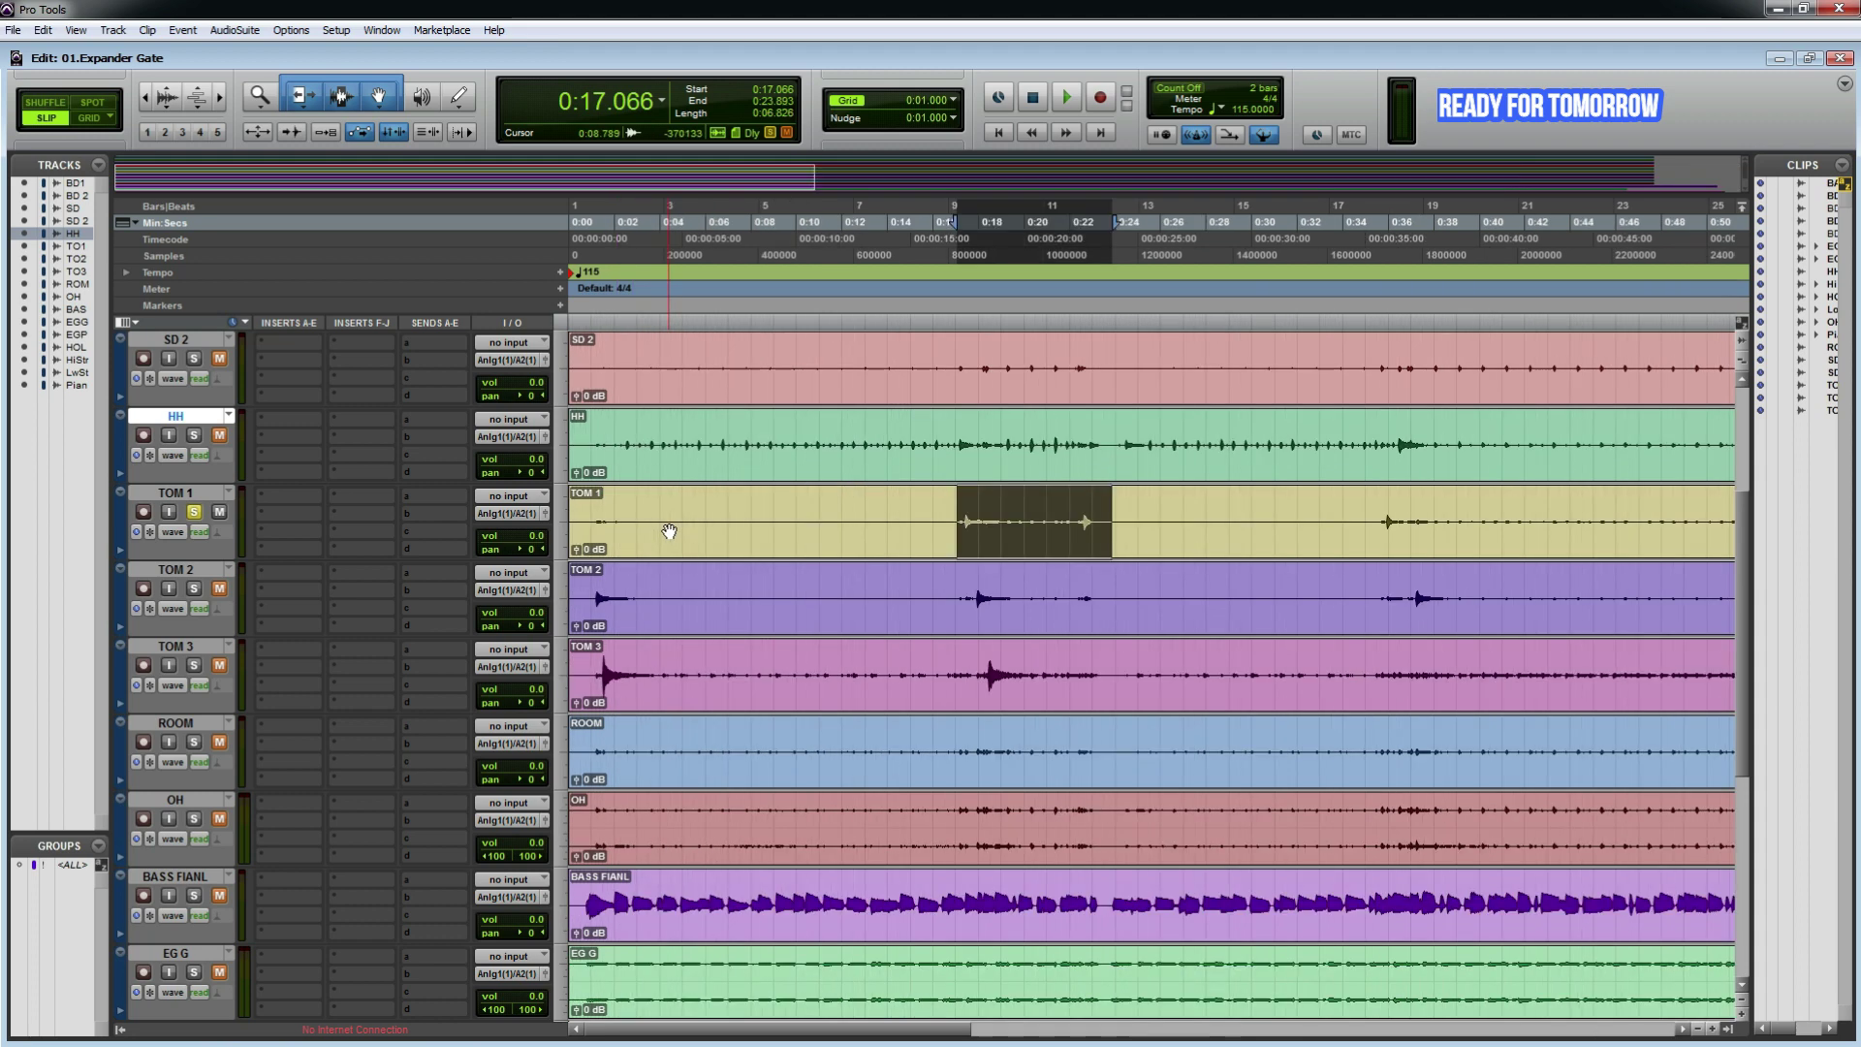
Step: Delete the TOM 1 bleed before about 16.768 s and between the tom hits, keeping short clips around the hits
left_click_drag(950, 520, 444, 521)
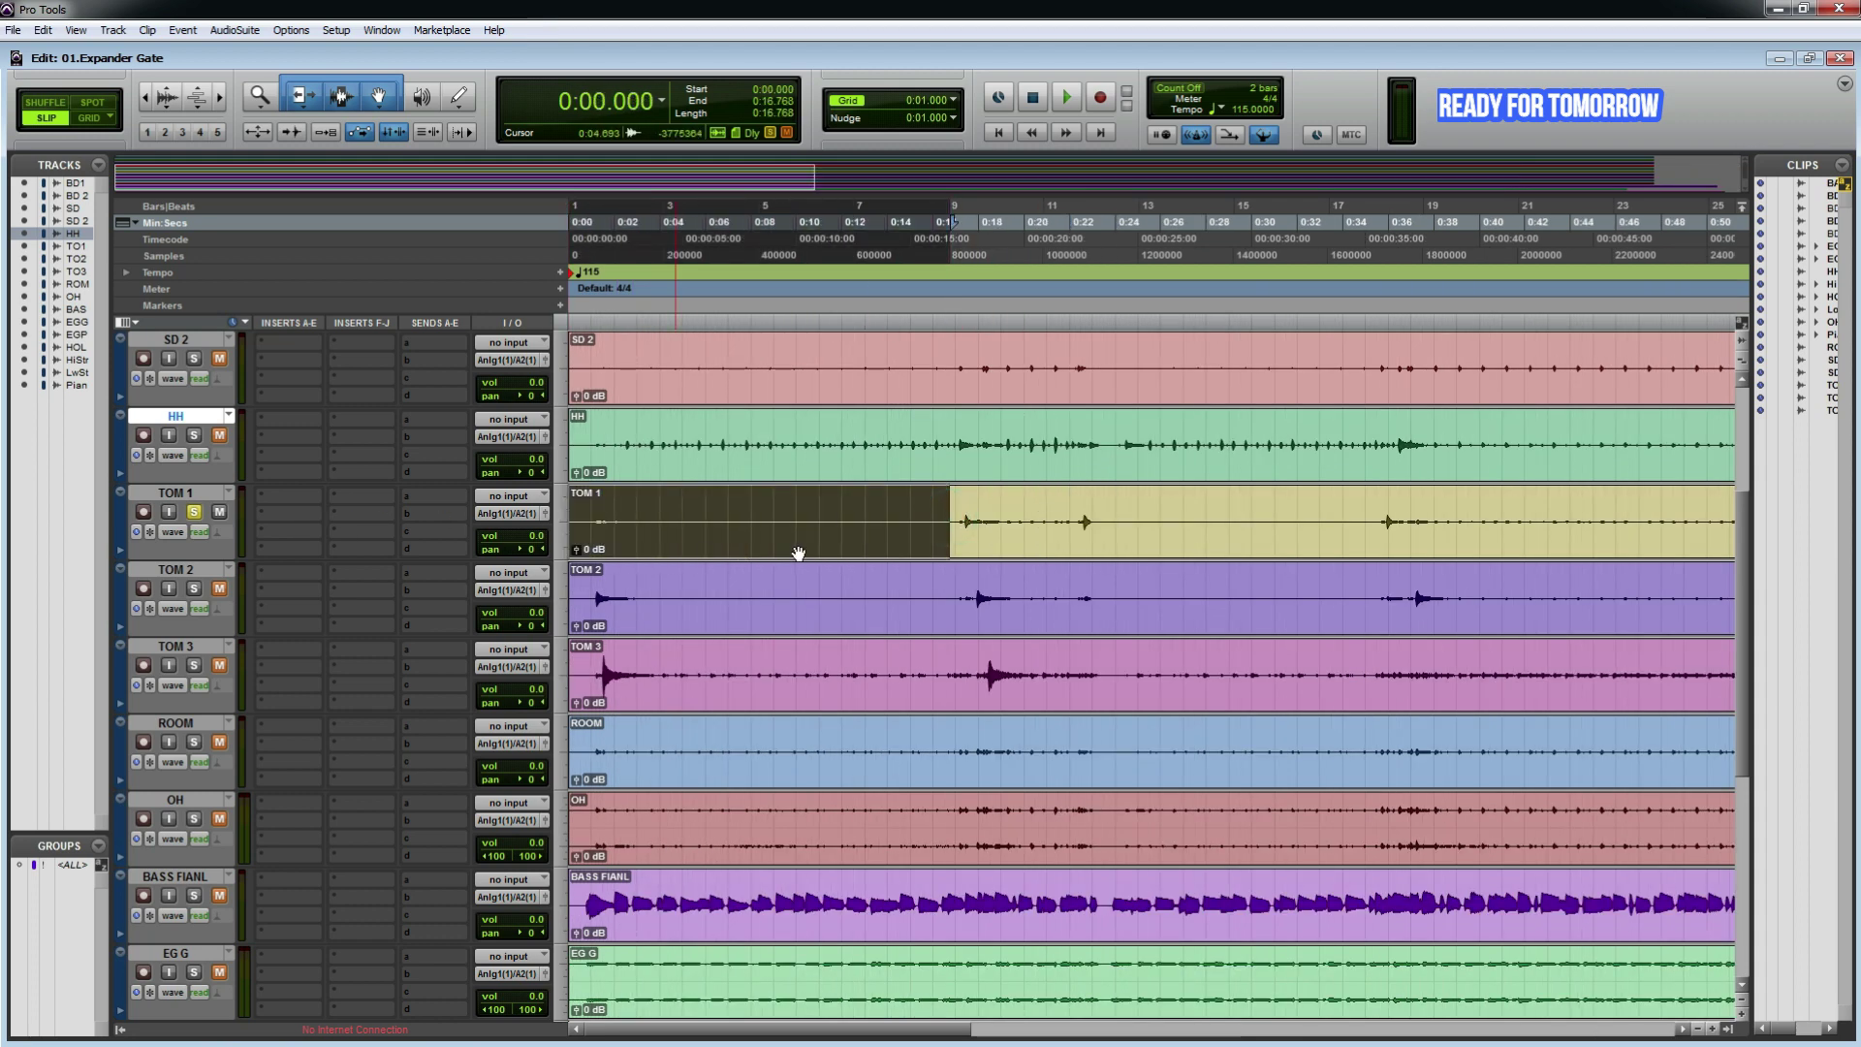
key("Delete")
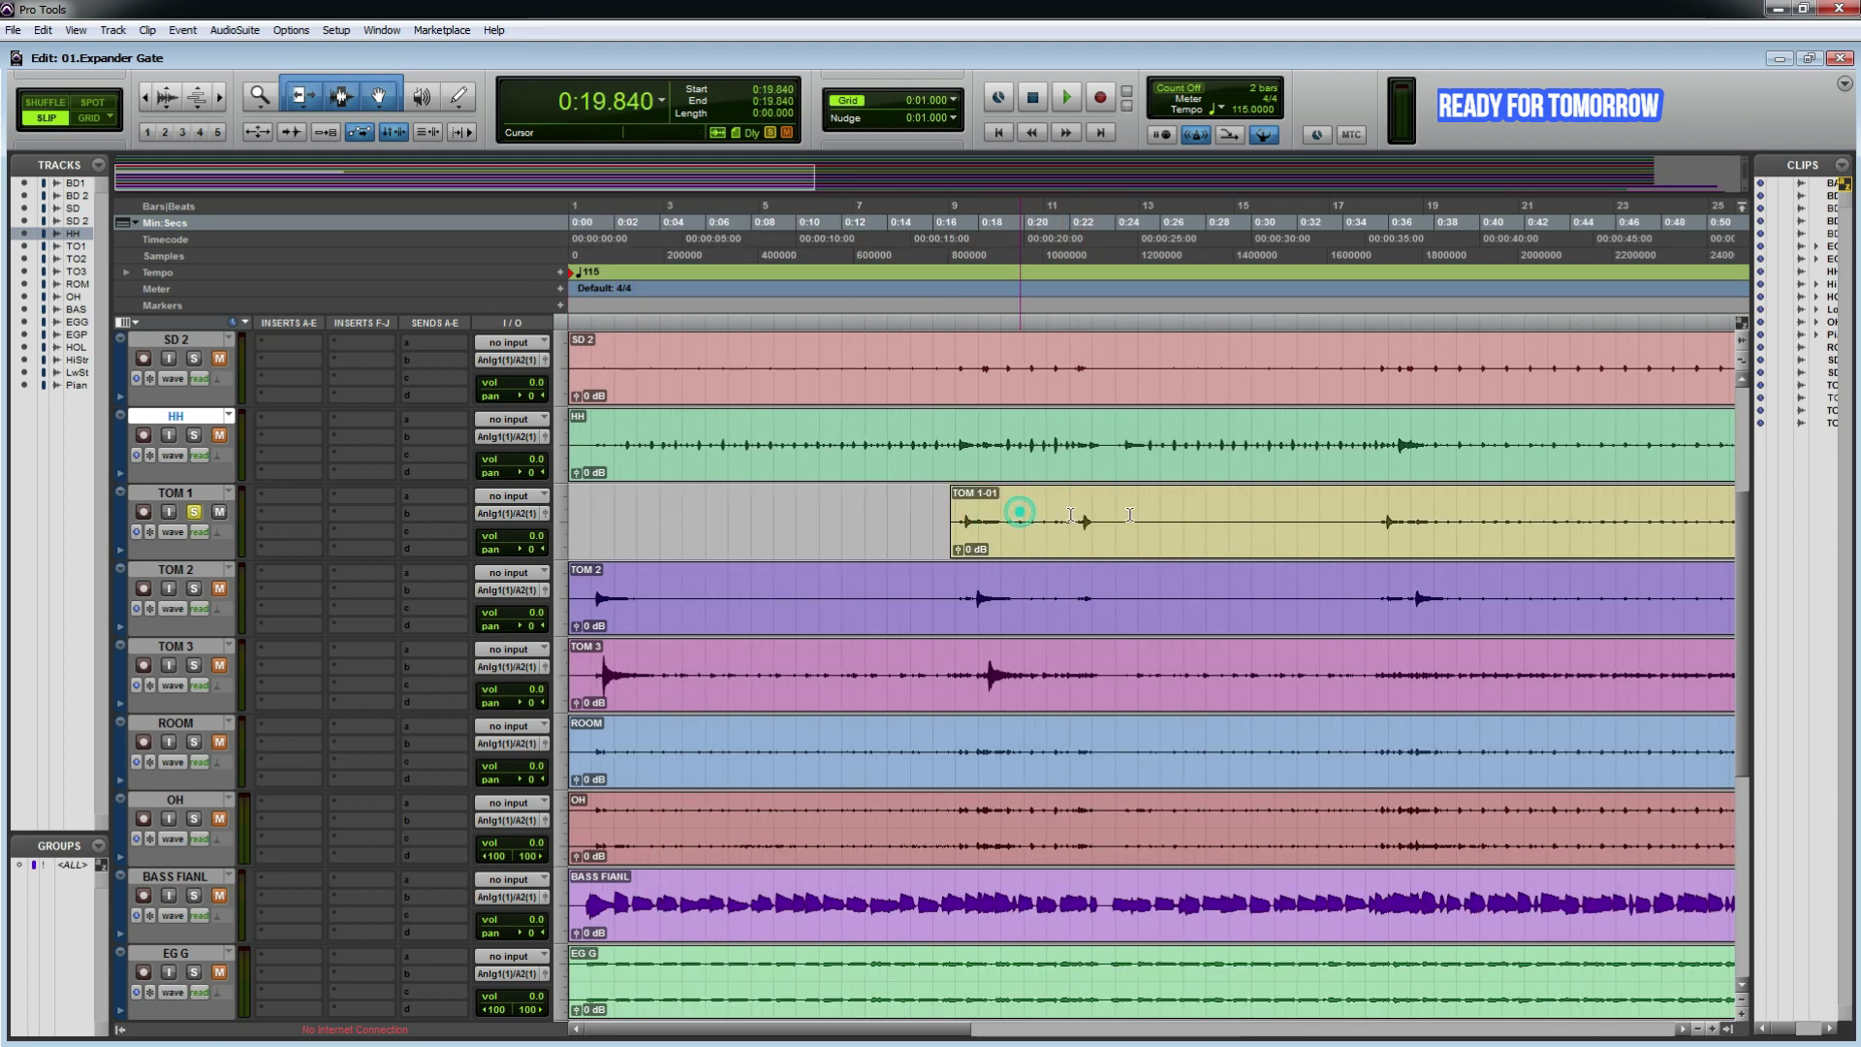
left_click_drag(1020, 512, 1385, 514)
key("Delete")
left_click(1129, 511)
key("Delete")
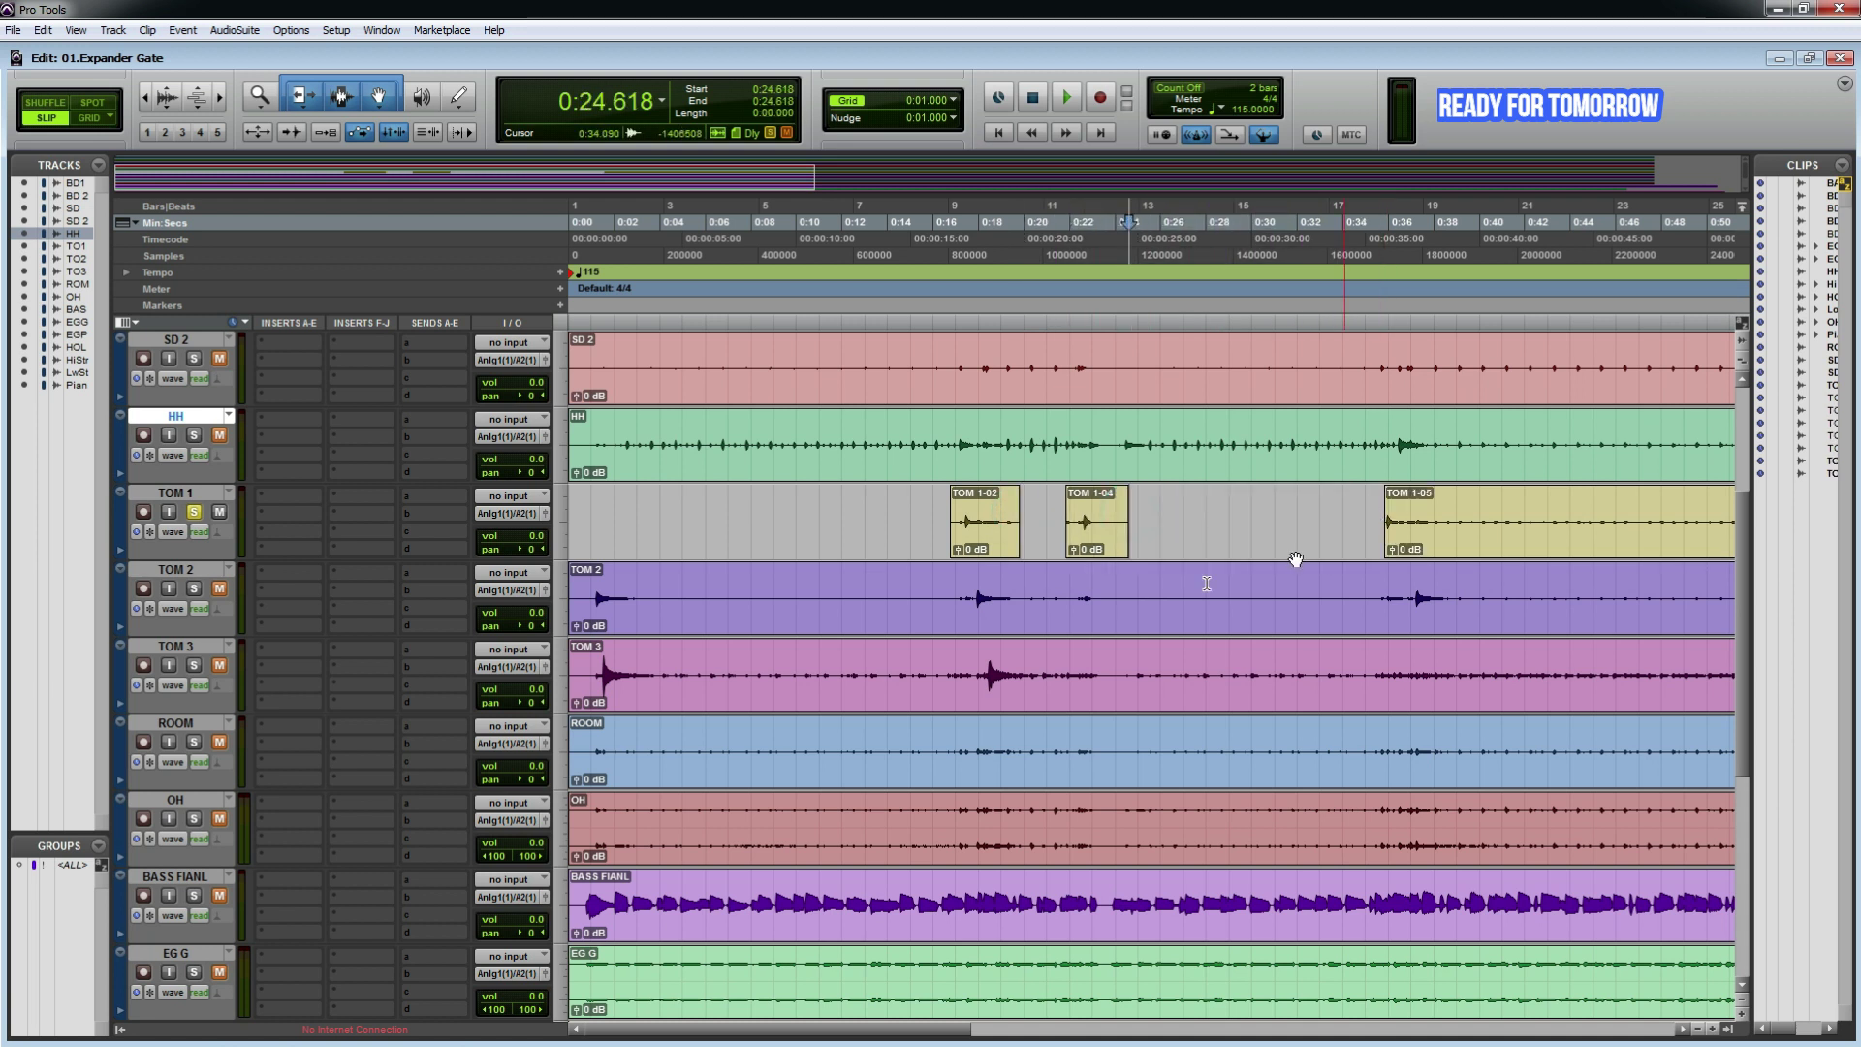
Step: Trim the start of the first TOM 1 clip to about 17.194 s and play the clip
left_click(963, 520)
key("space")
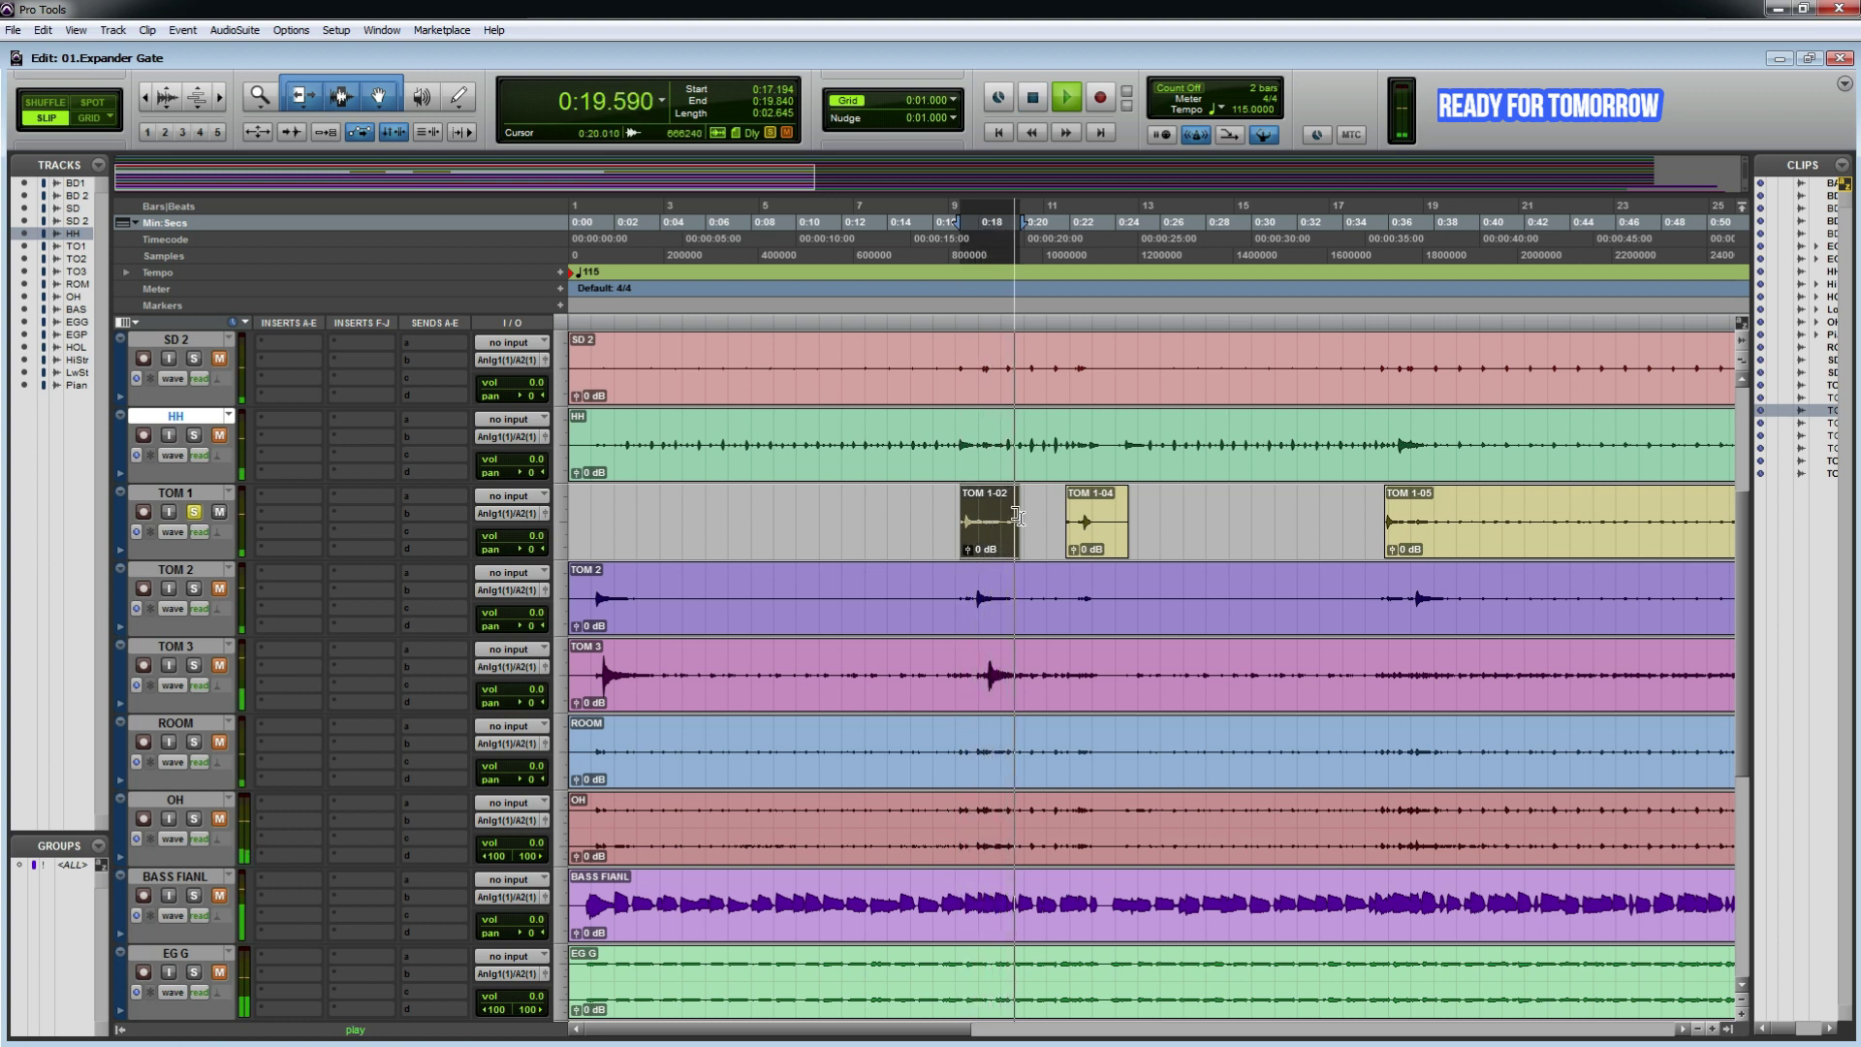
key("space")
Step: Extend the first TOM 1 clip back earlier and up to the second clip, and play about 17.066 to 22.613 s
left_click_drag(1013, 509, 1084, 528)
key("space")
key("space")
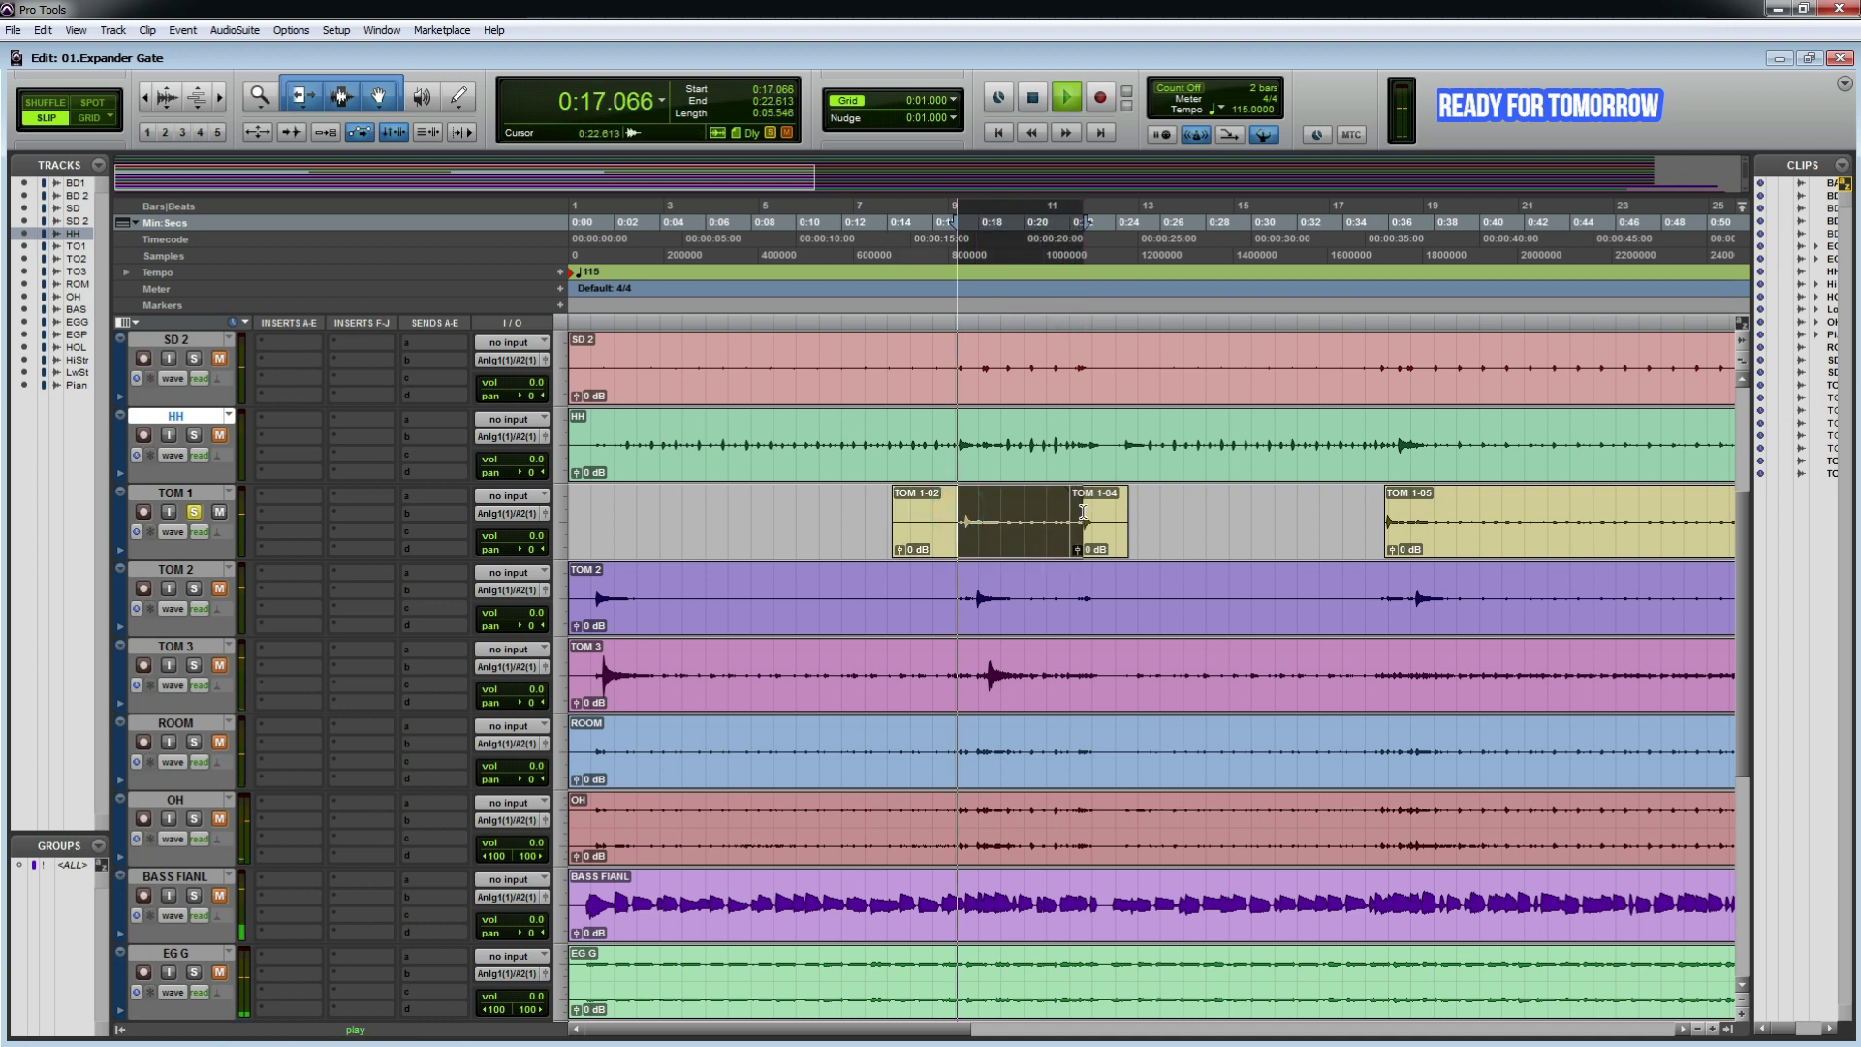
Step: Select the TOM 1 track and replay its passage from about 17.066 s to examine the bleed around the tom hit
key("ctrl+bracketright")
key("ctrl+bracketright")
key("space")
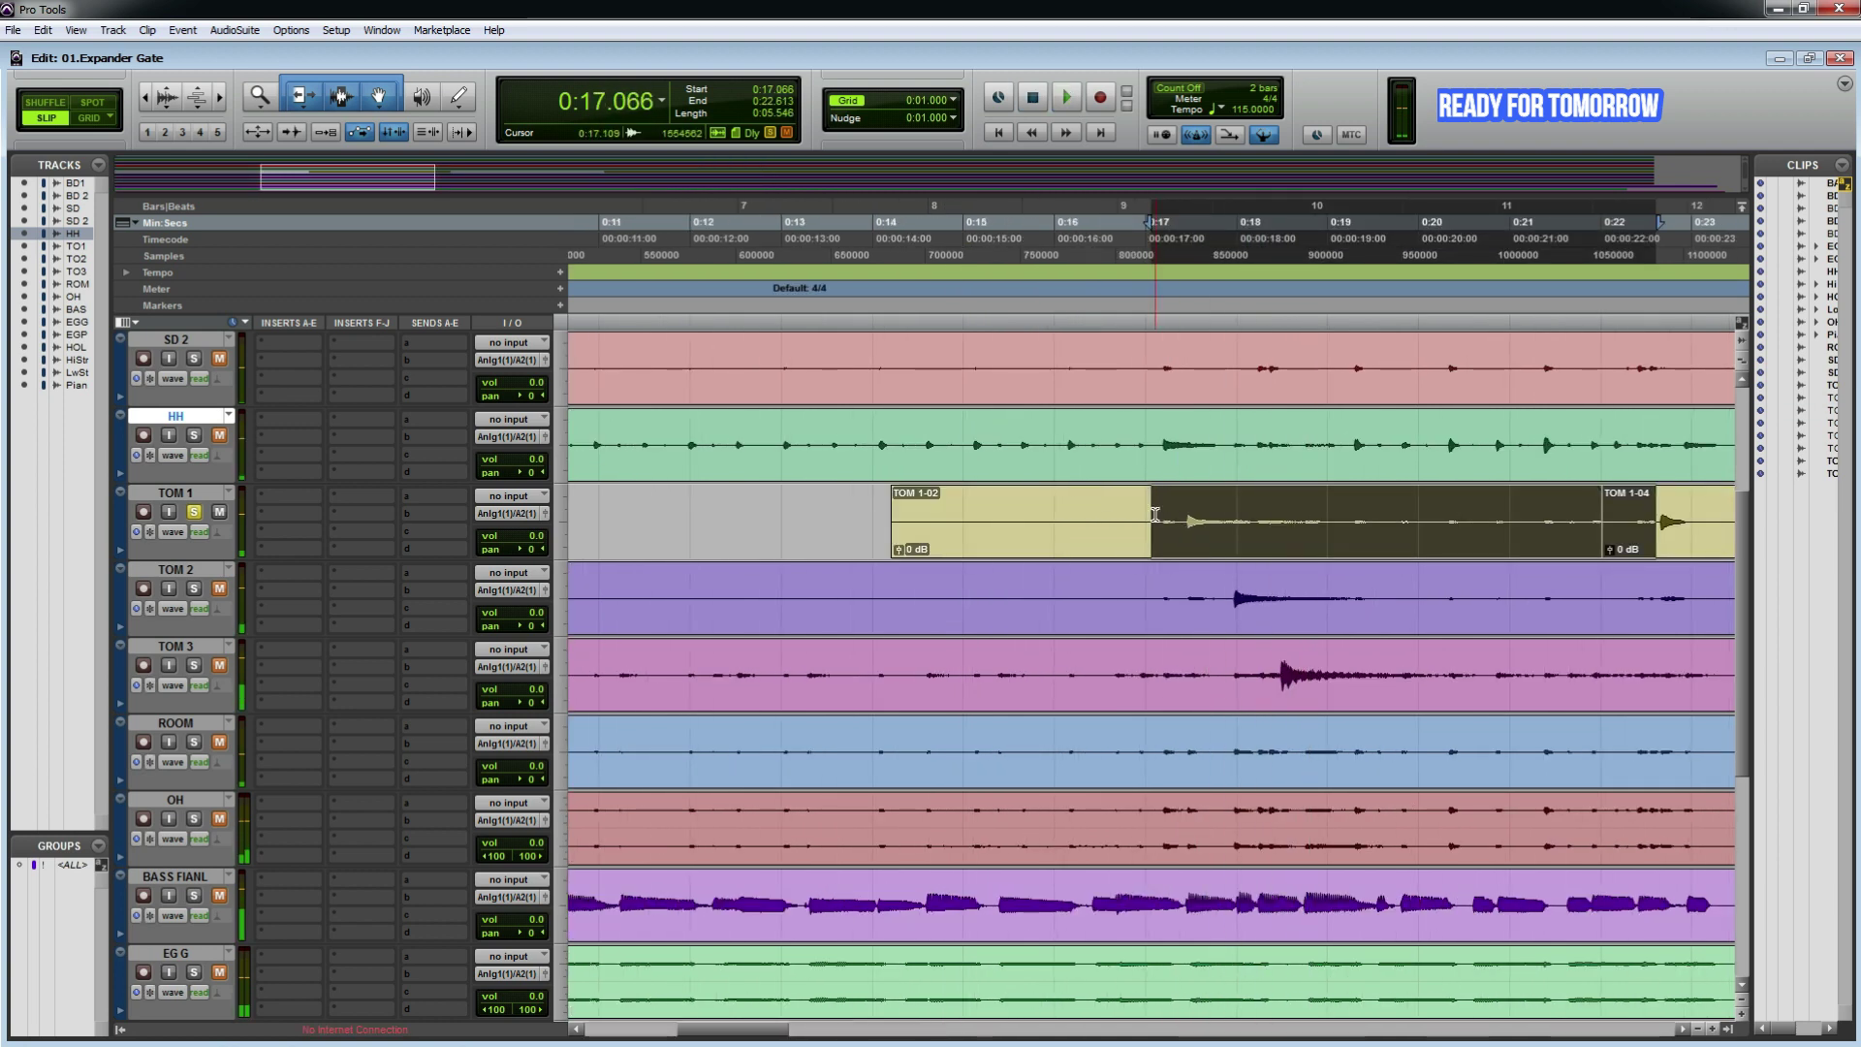
left_click(222, 488)
key("space")
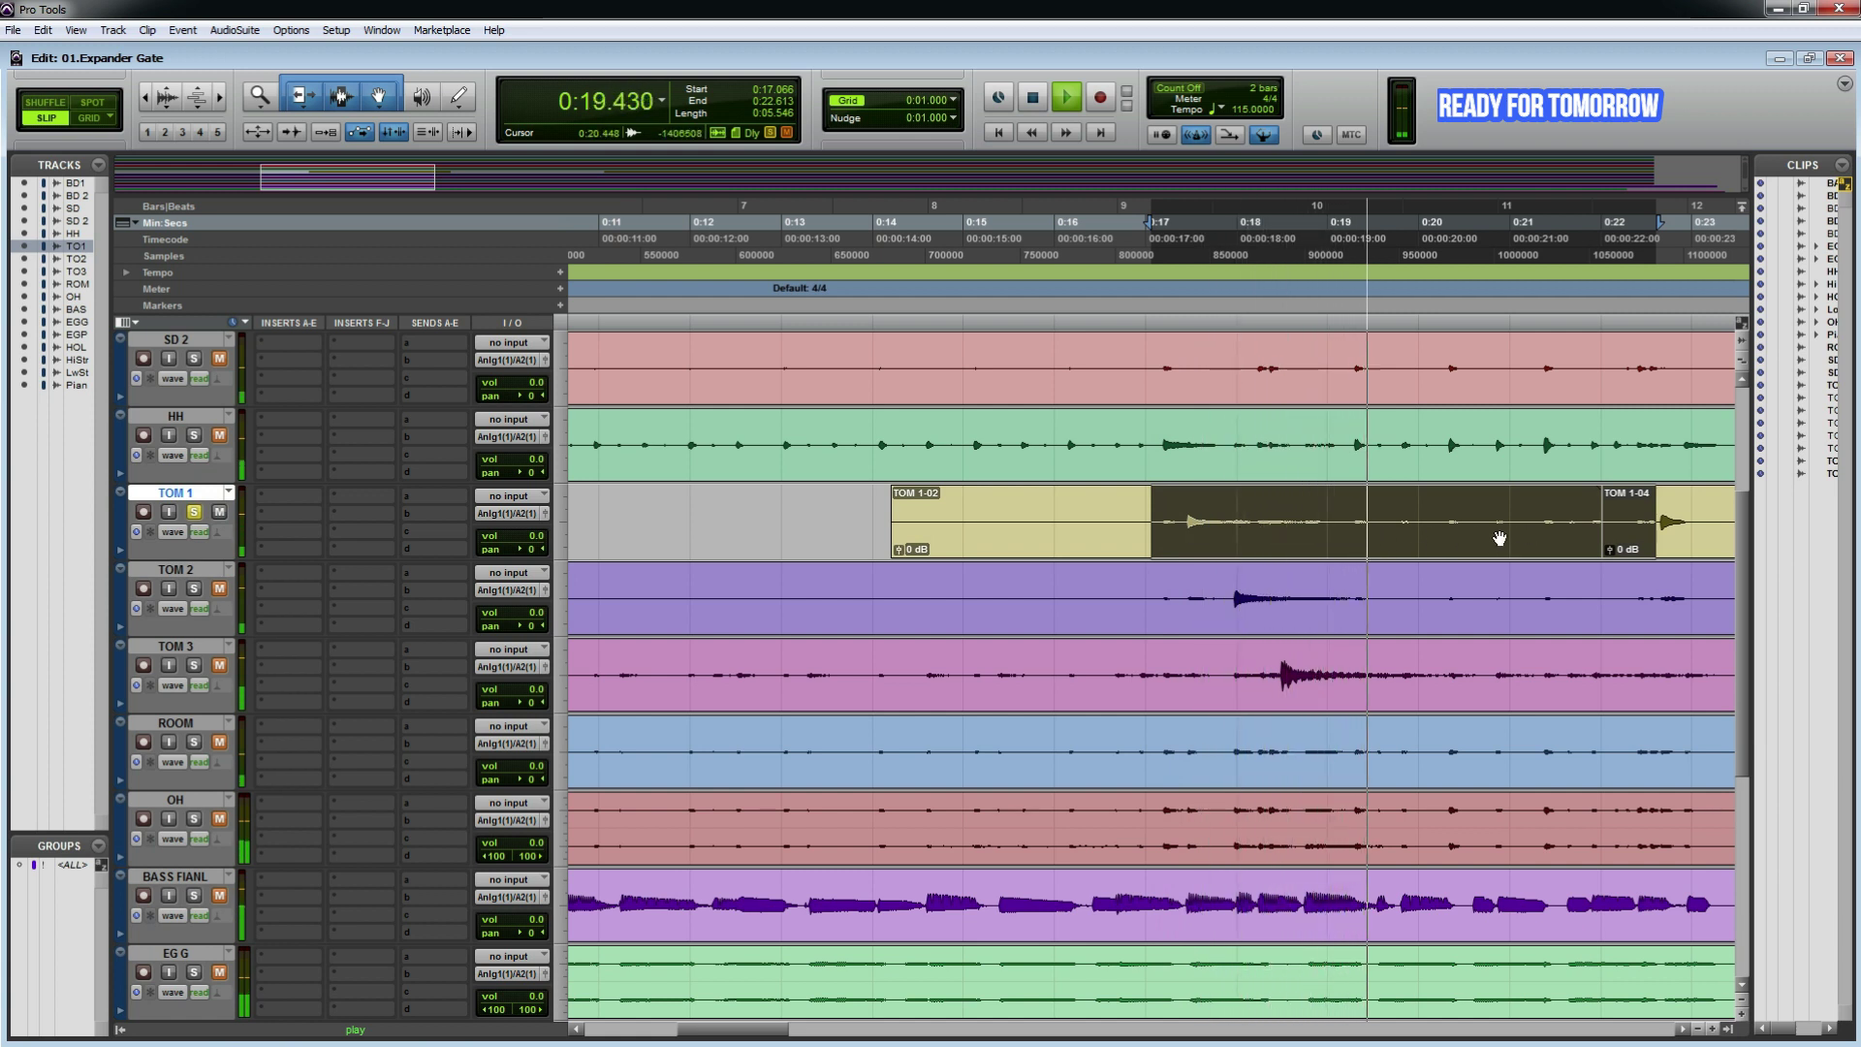
Step: Insert the mono Dyn3 Expander/Gate on TOM 1 and set its threshold to -34.0 dB while auditioning the track
key("space")
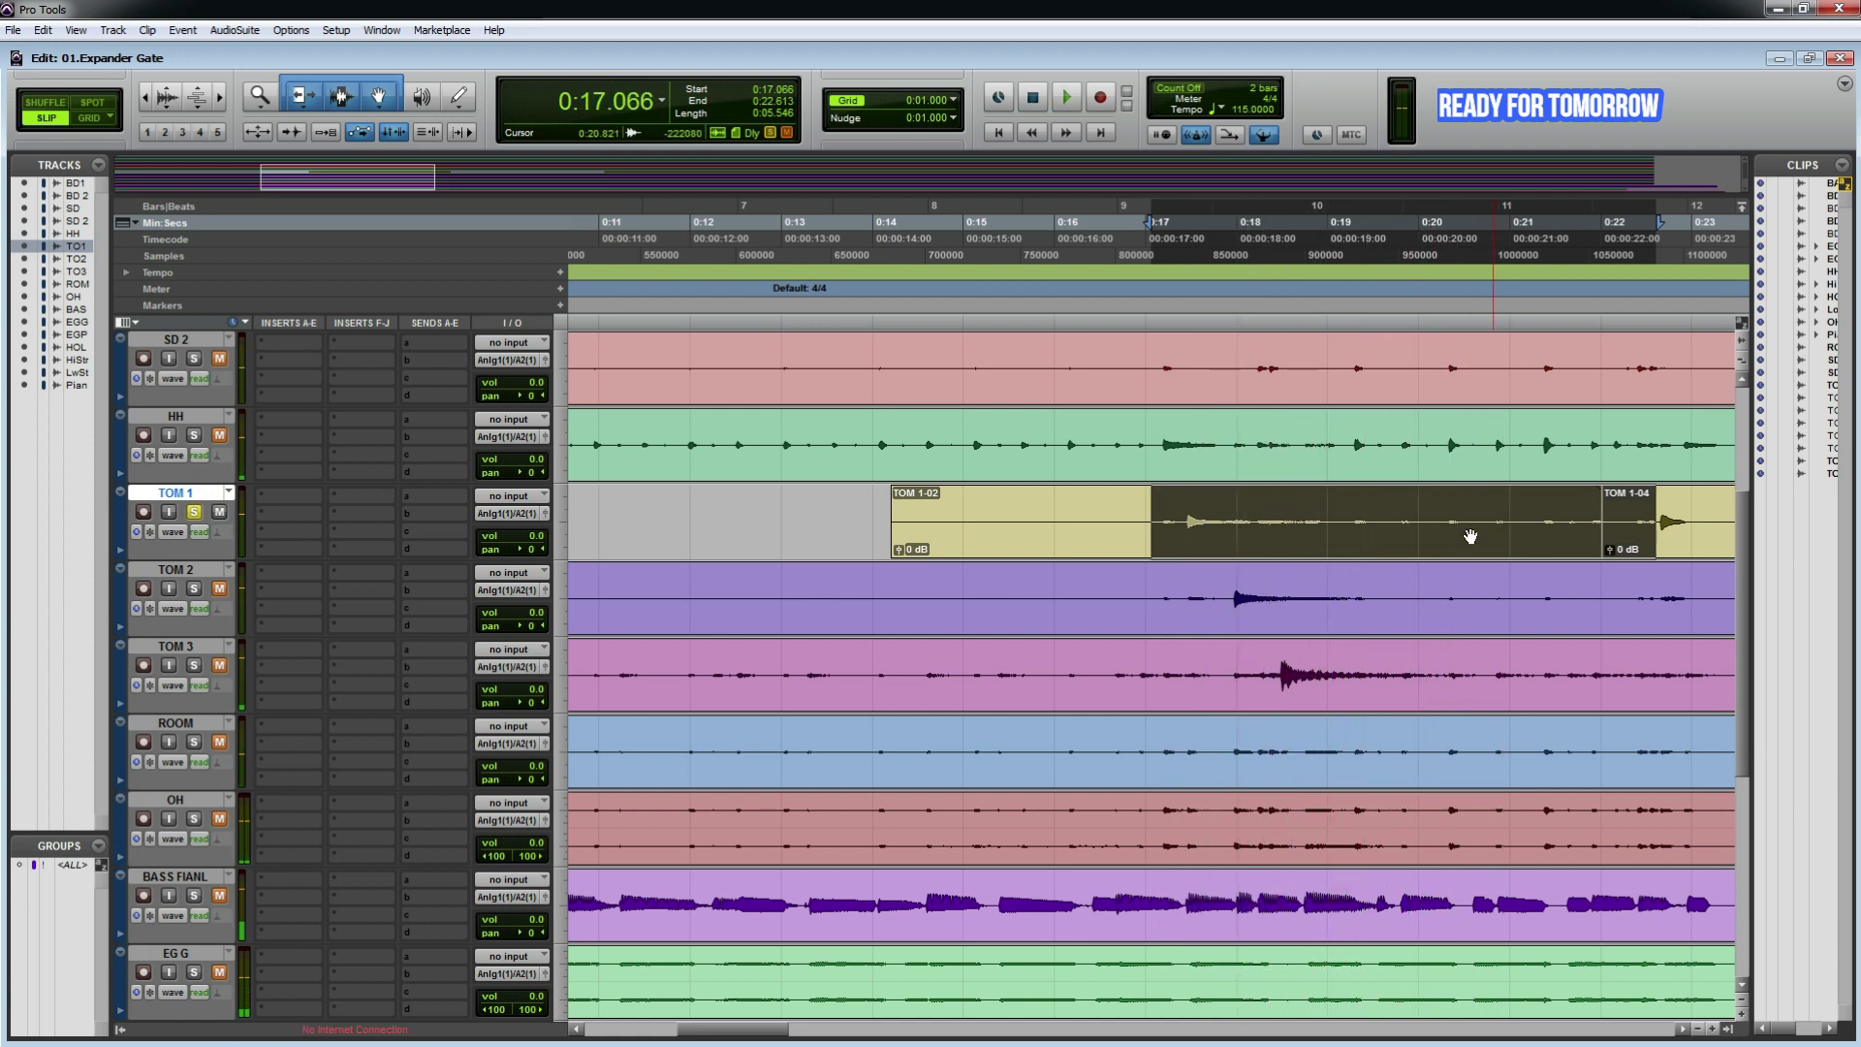
left_click(291, 496)
mouse_move(351, 530)
mouse_move(505, 551)
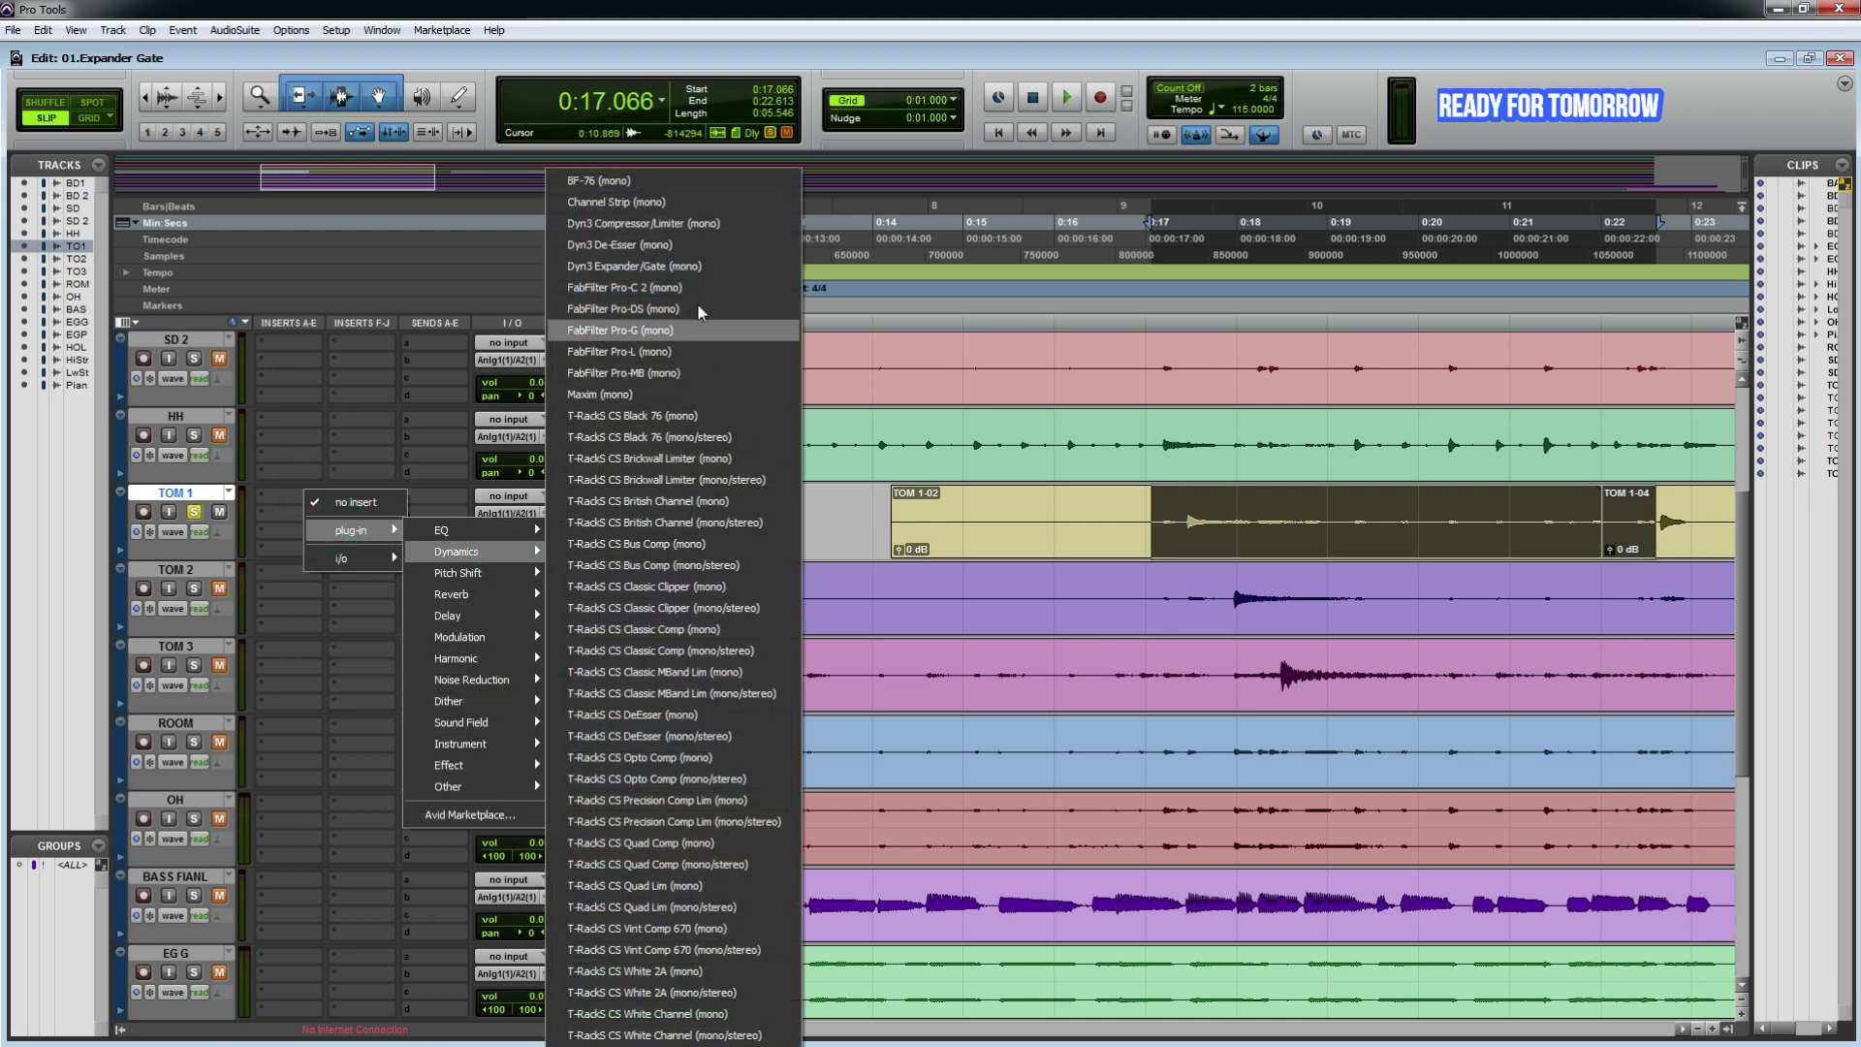
left_click(679, 266)
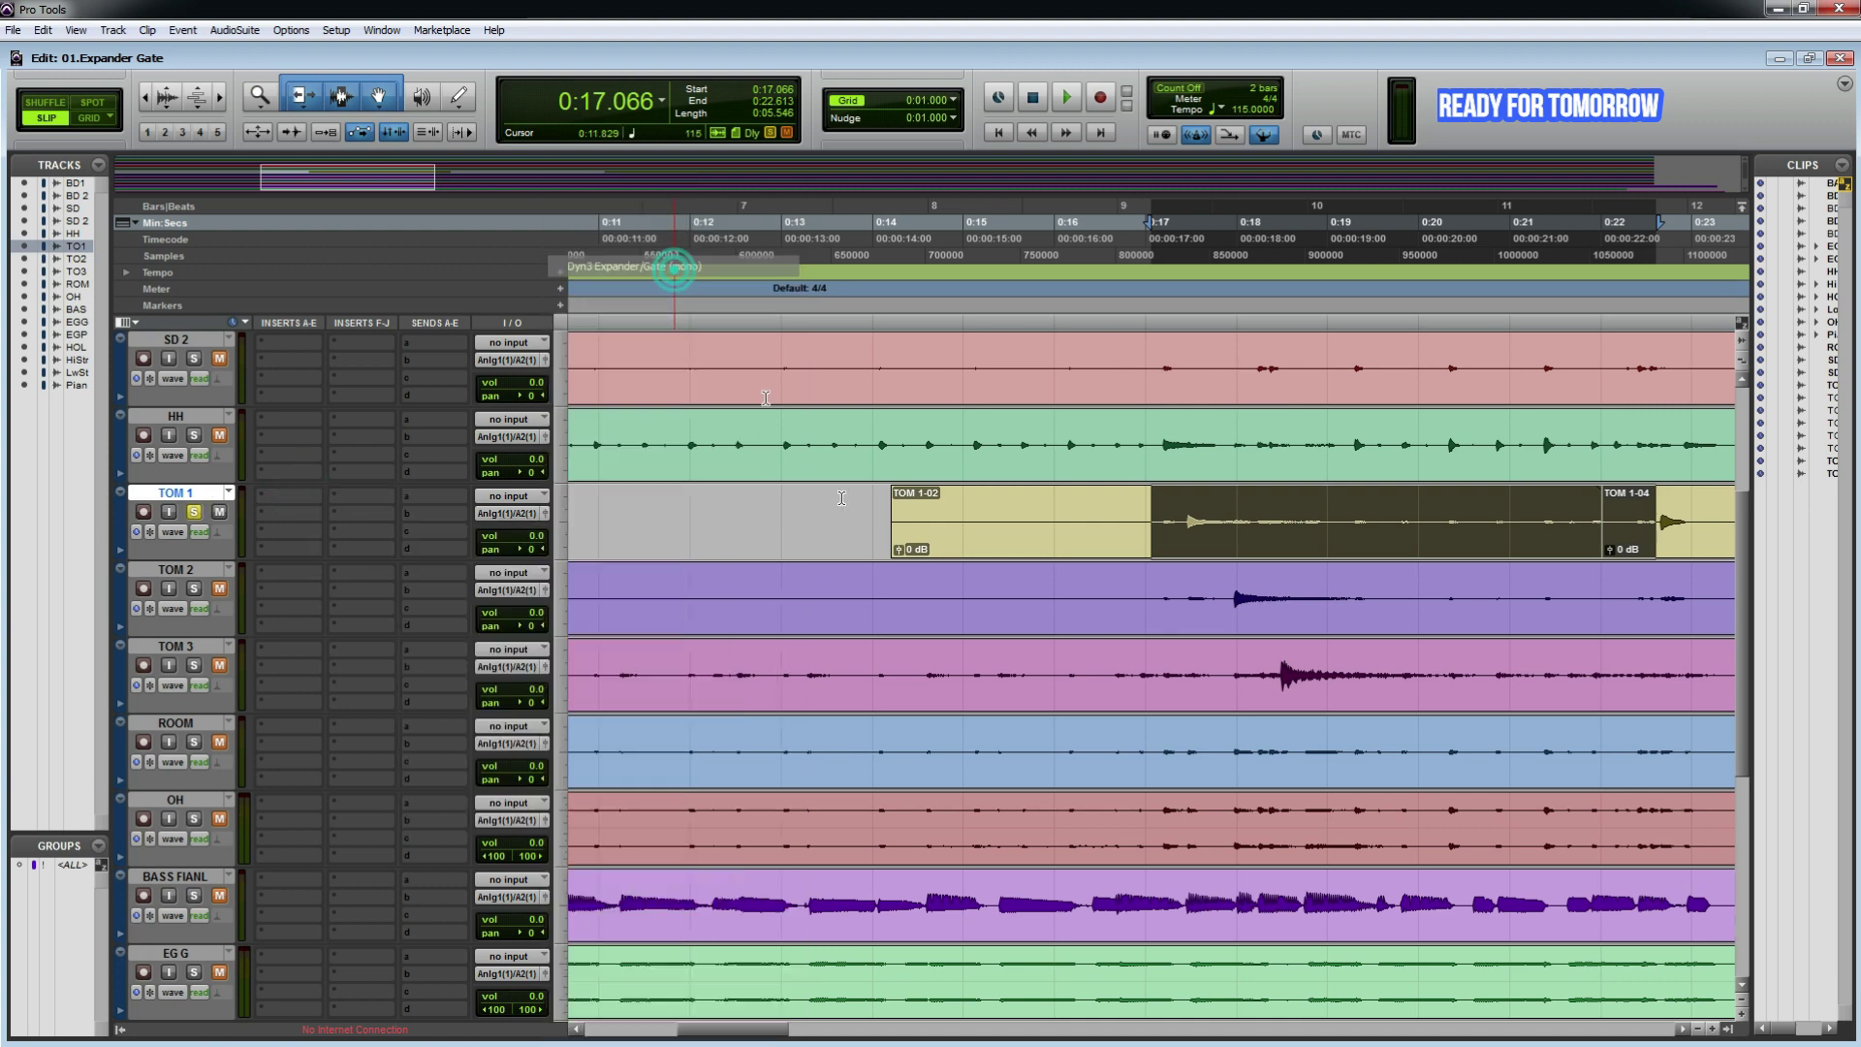
left_click_drag(594, 978, 660, 593)
key("space")
key("space")
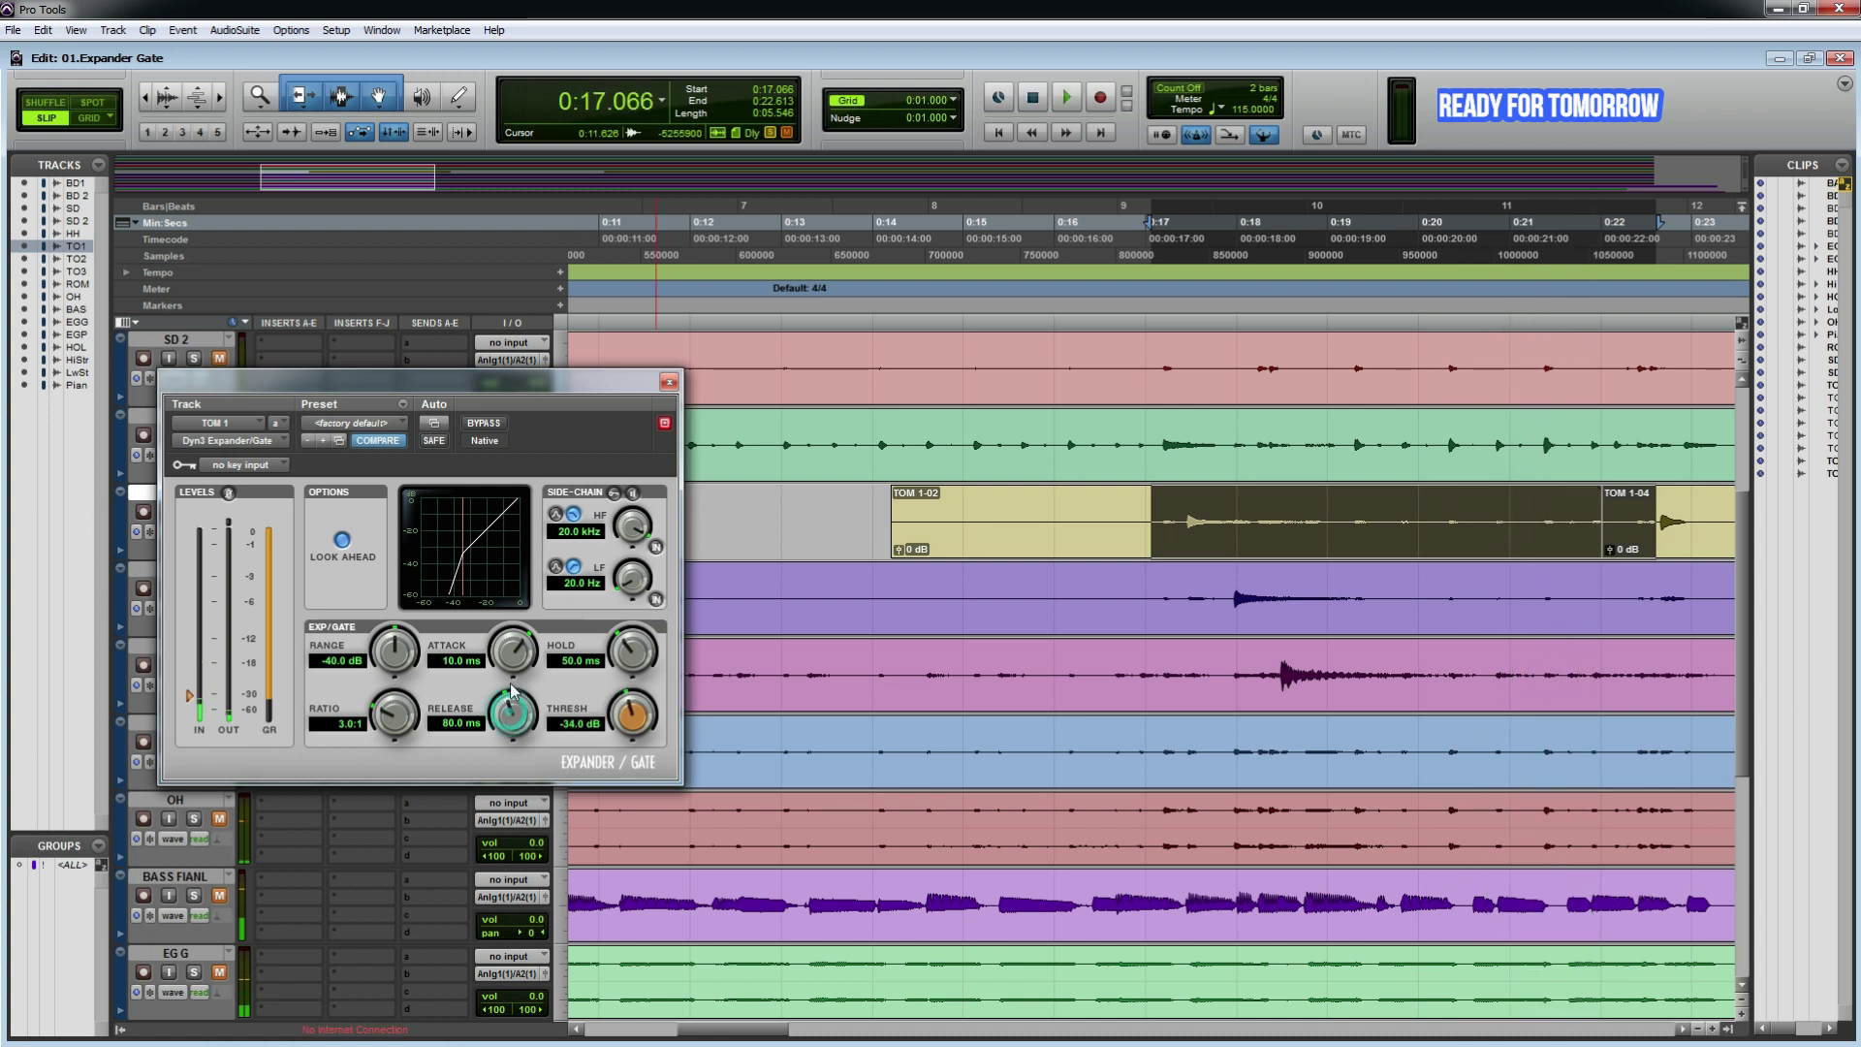
Step: Set the TOM 1 gate's attack to 10.0 us and its release to 348.2 ms during playback
key("space")
left_click_drag(518, 664, 502, 737)
key("space")
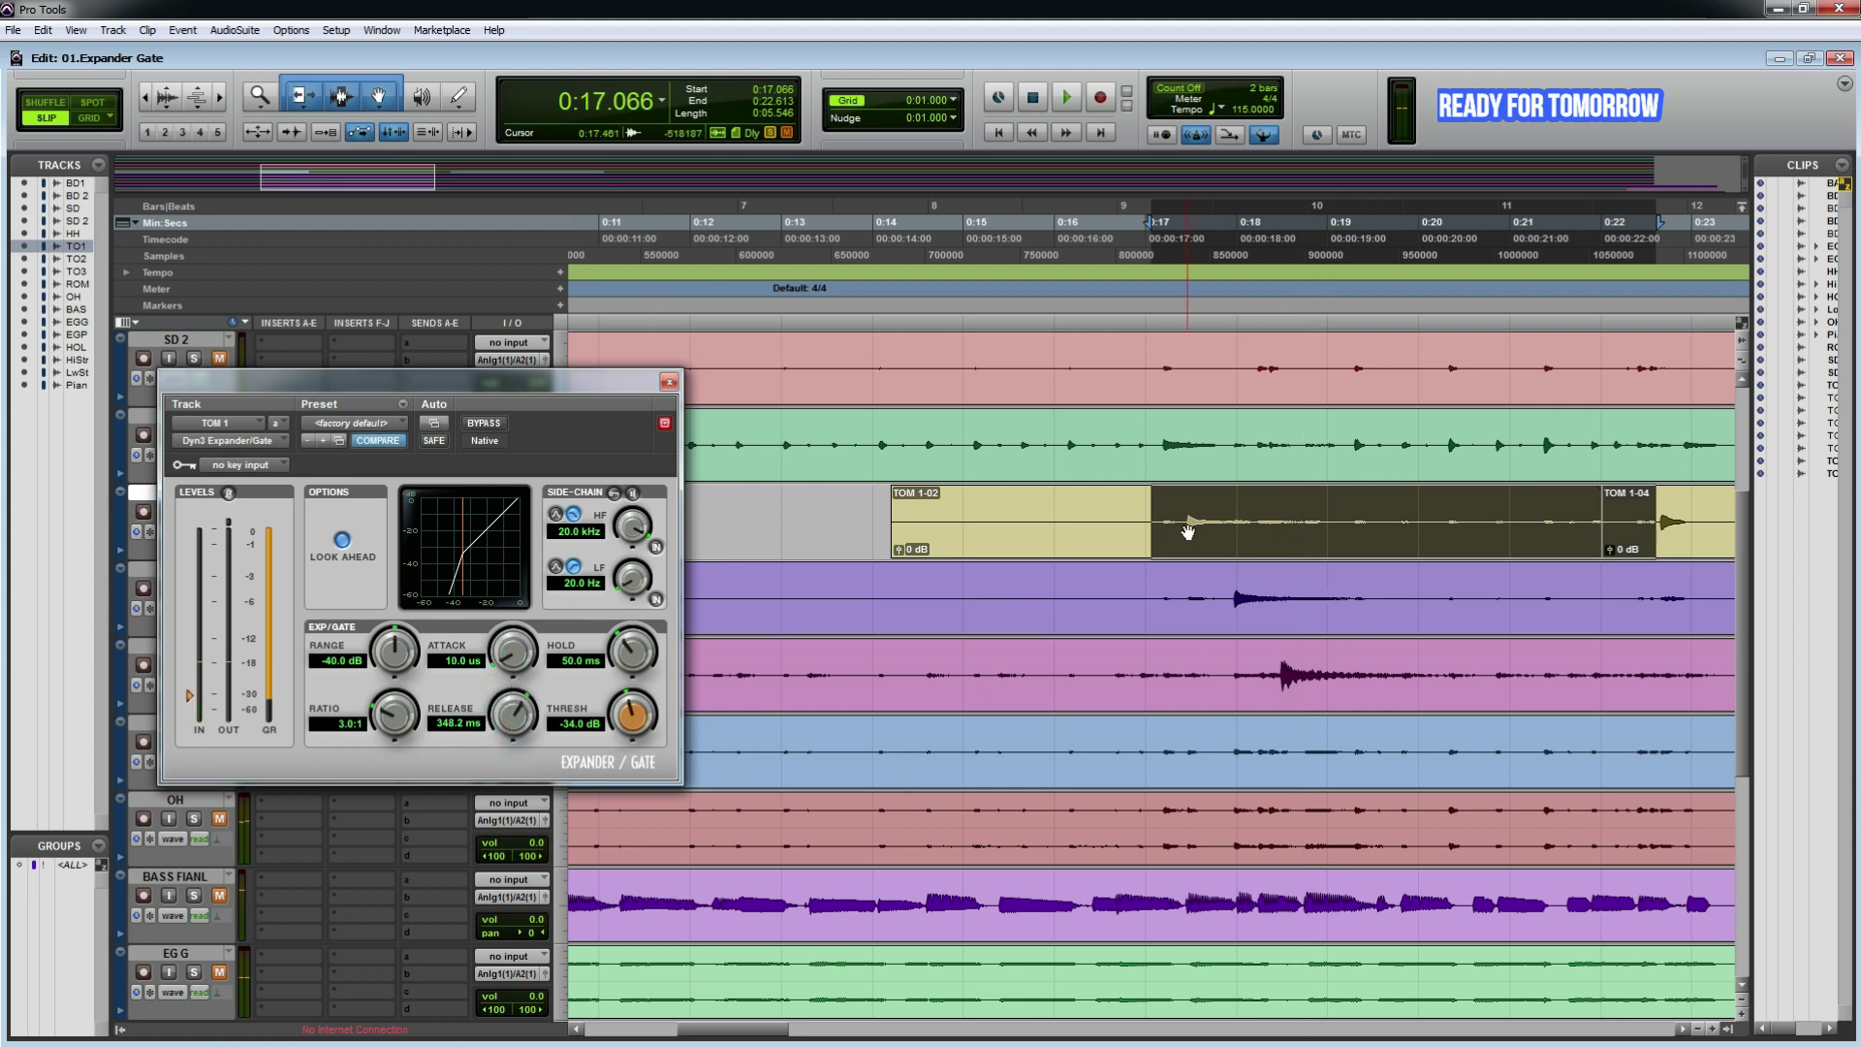
Step: Play TOM 1 from 16.202 s and lengthen the gate's release to 462.5 ms
left_click_drag(1184, 521, 1536, 540)
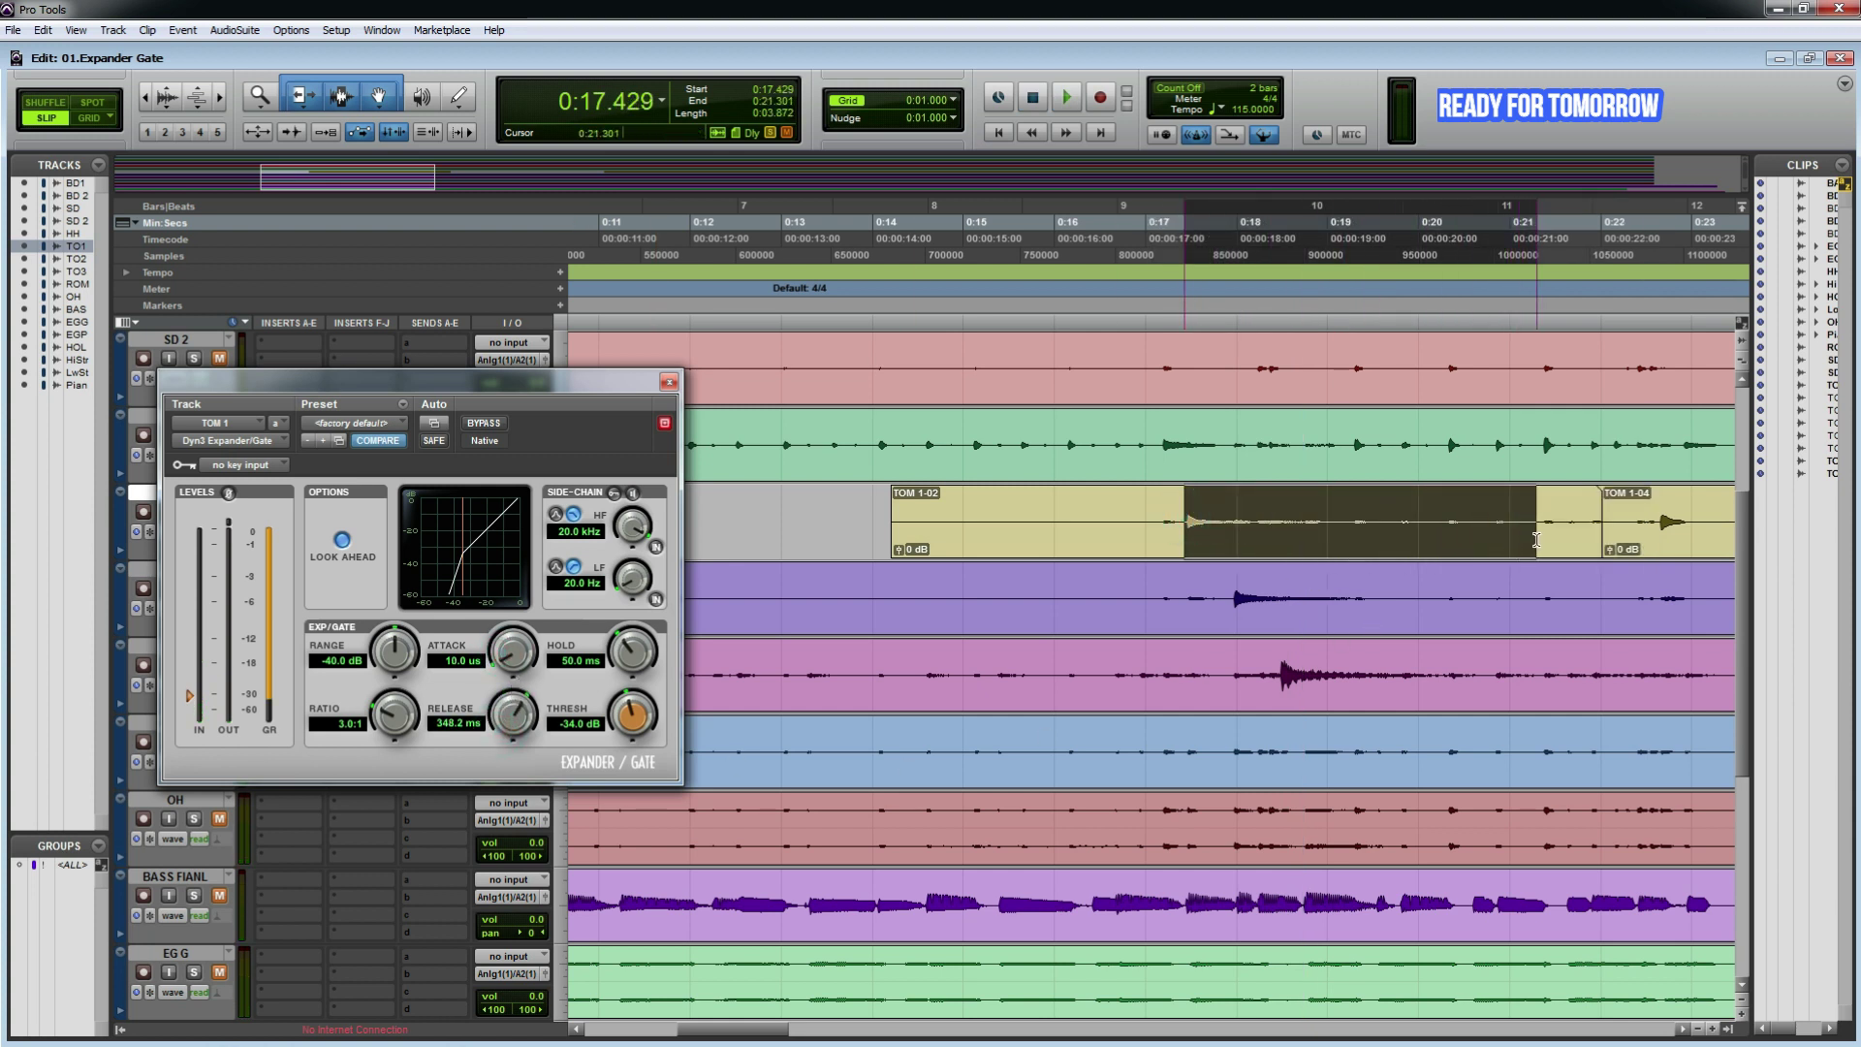
left_click(1073, 513)
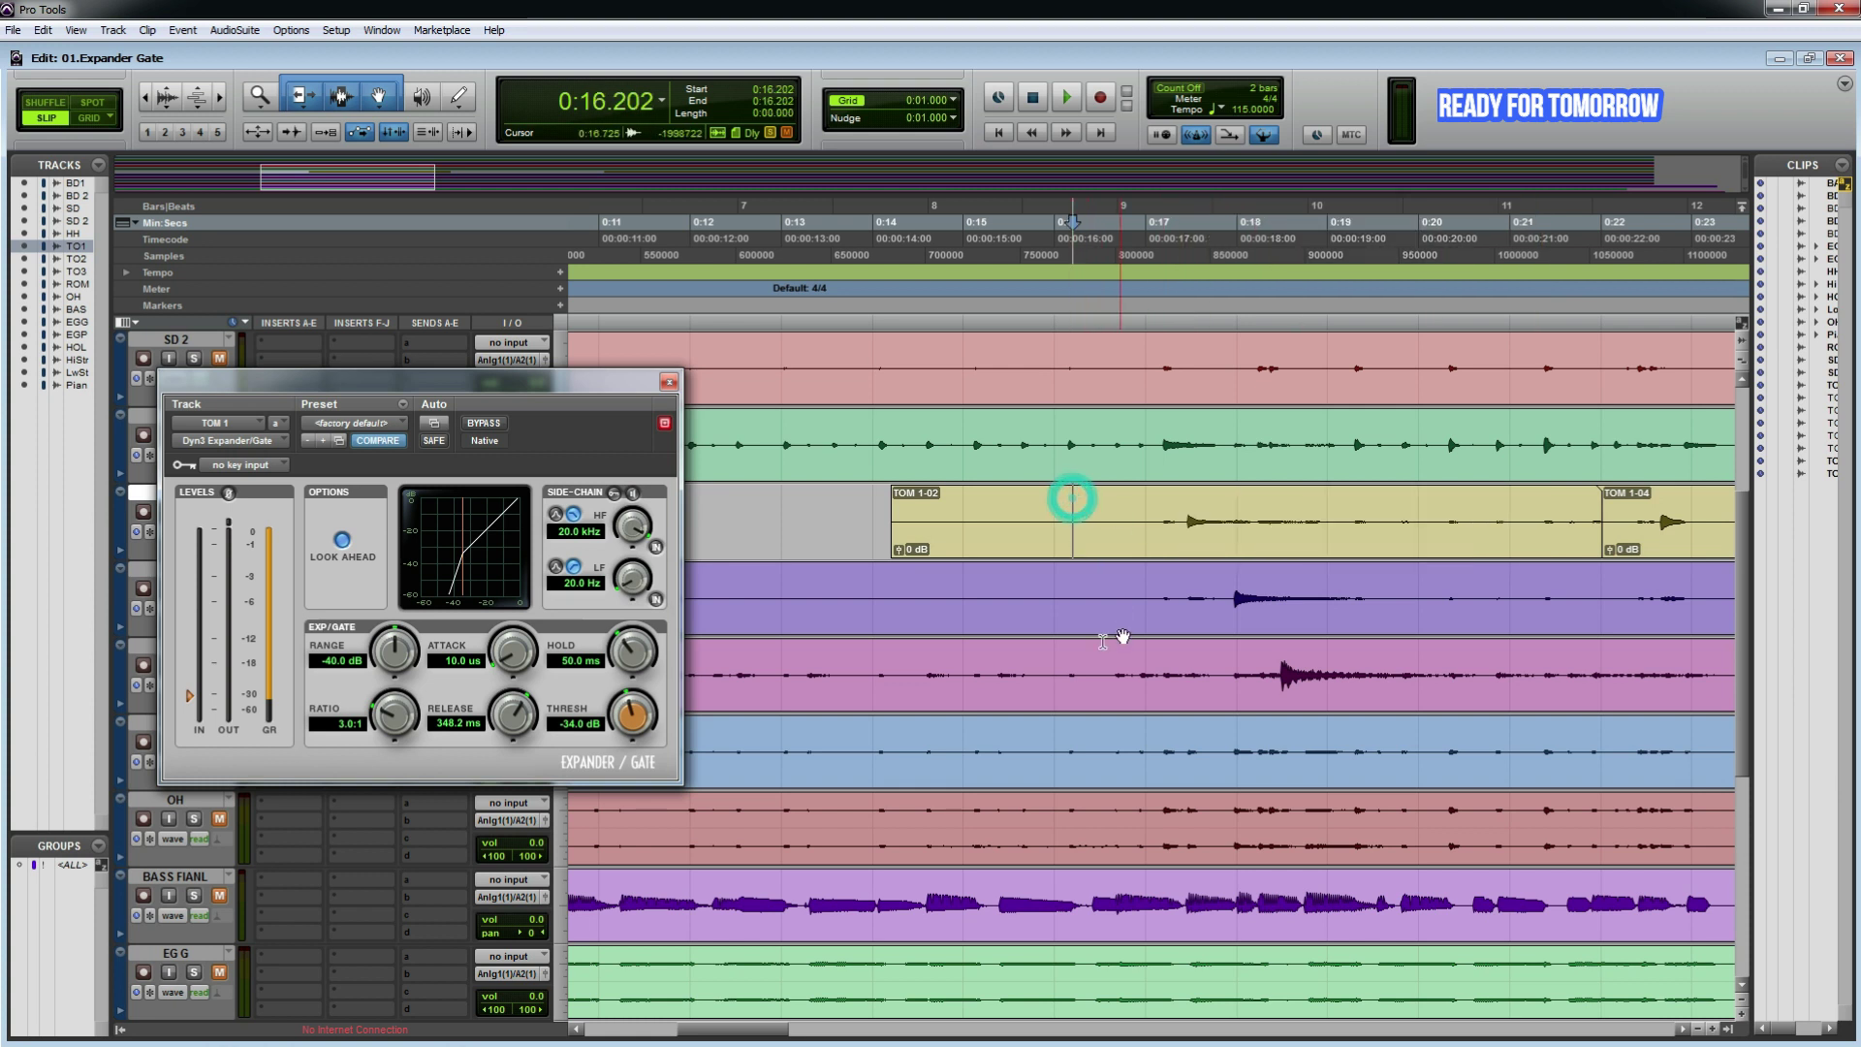
key("space")
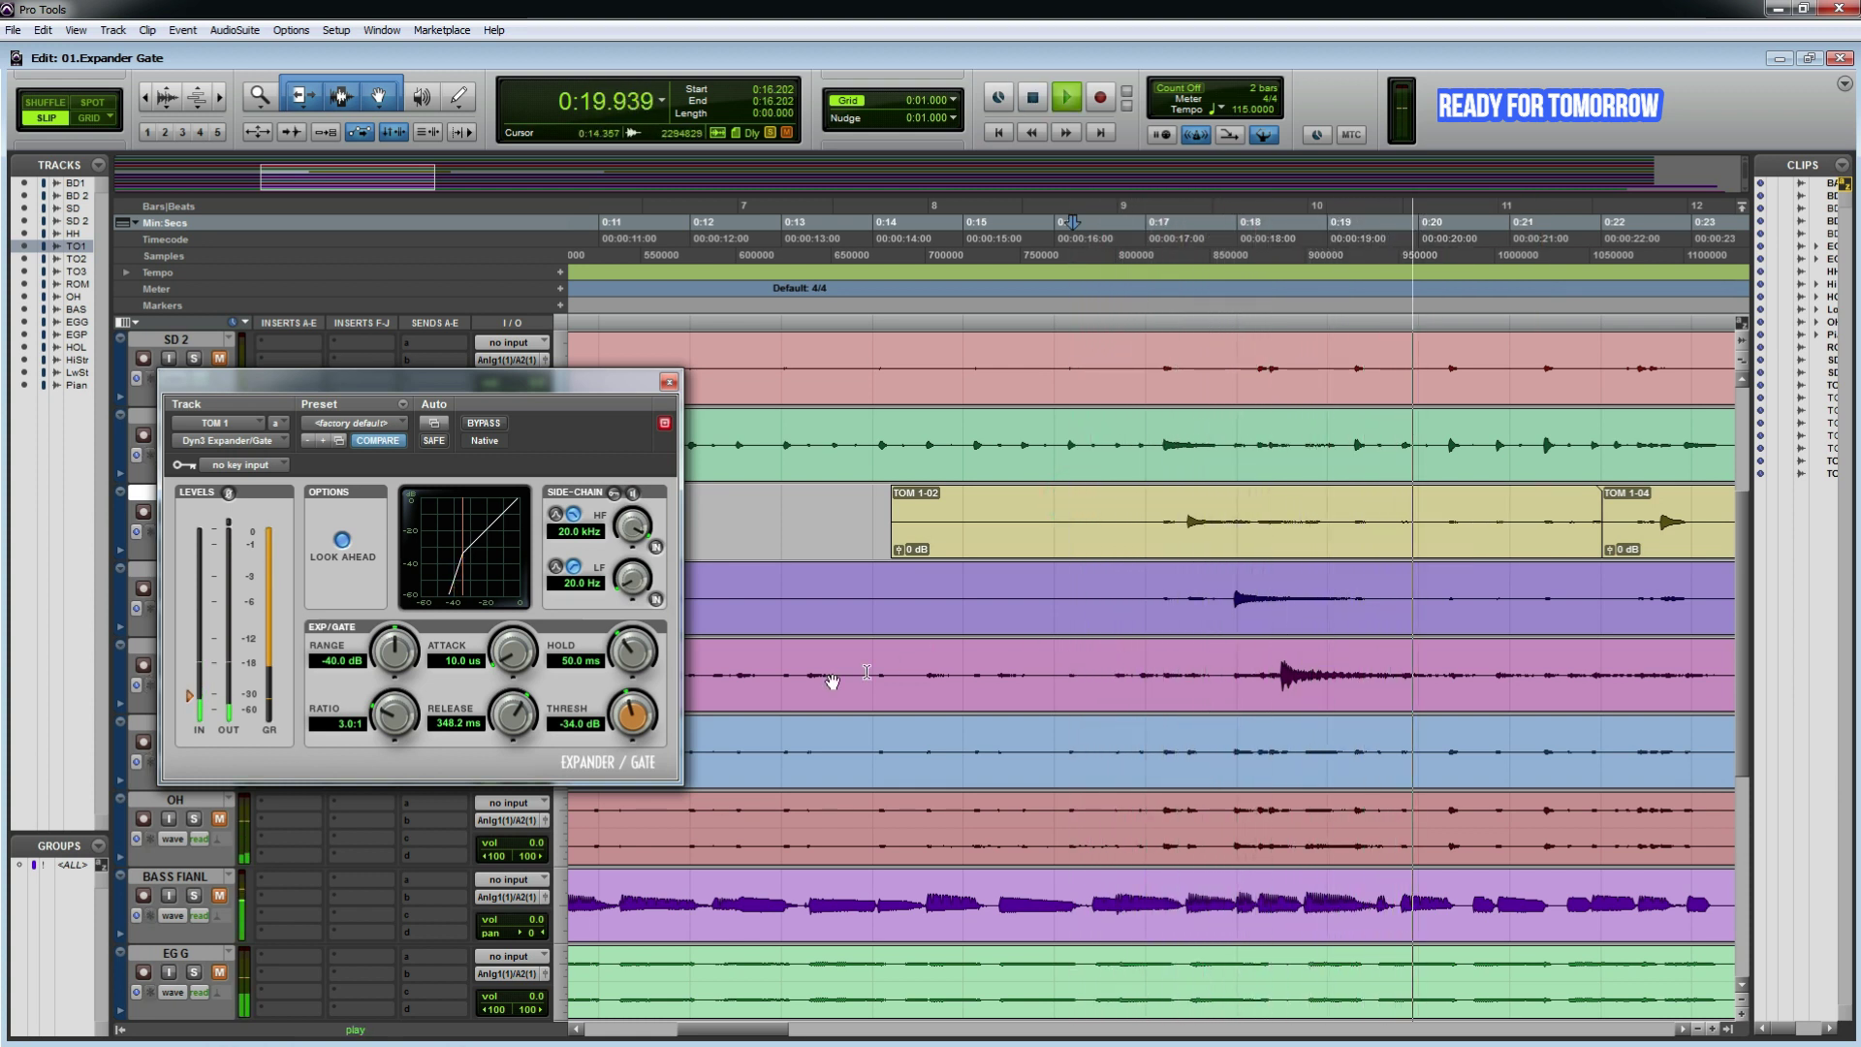
left_click_drag(508, 717, 512, 700)
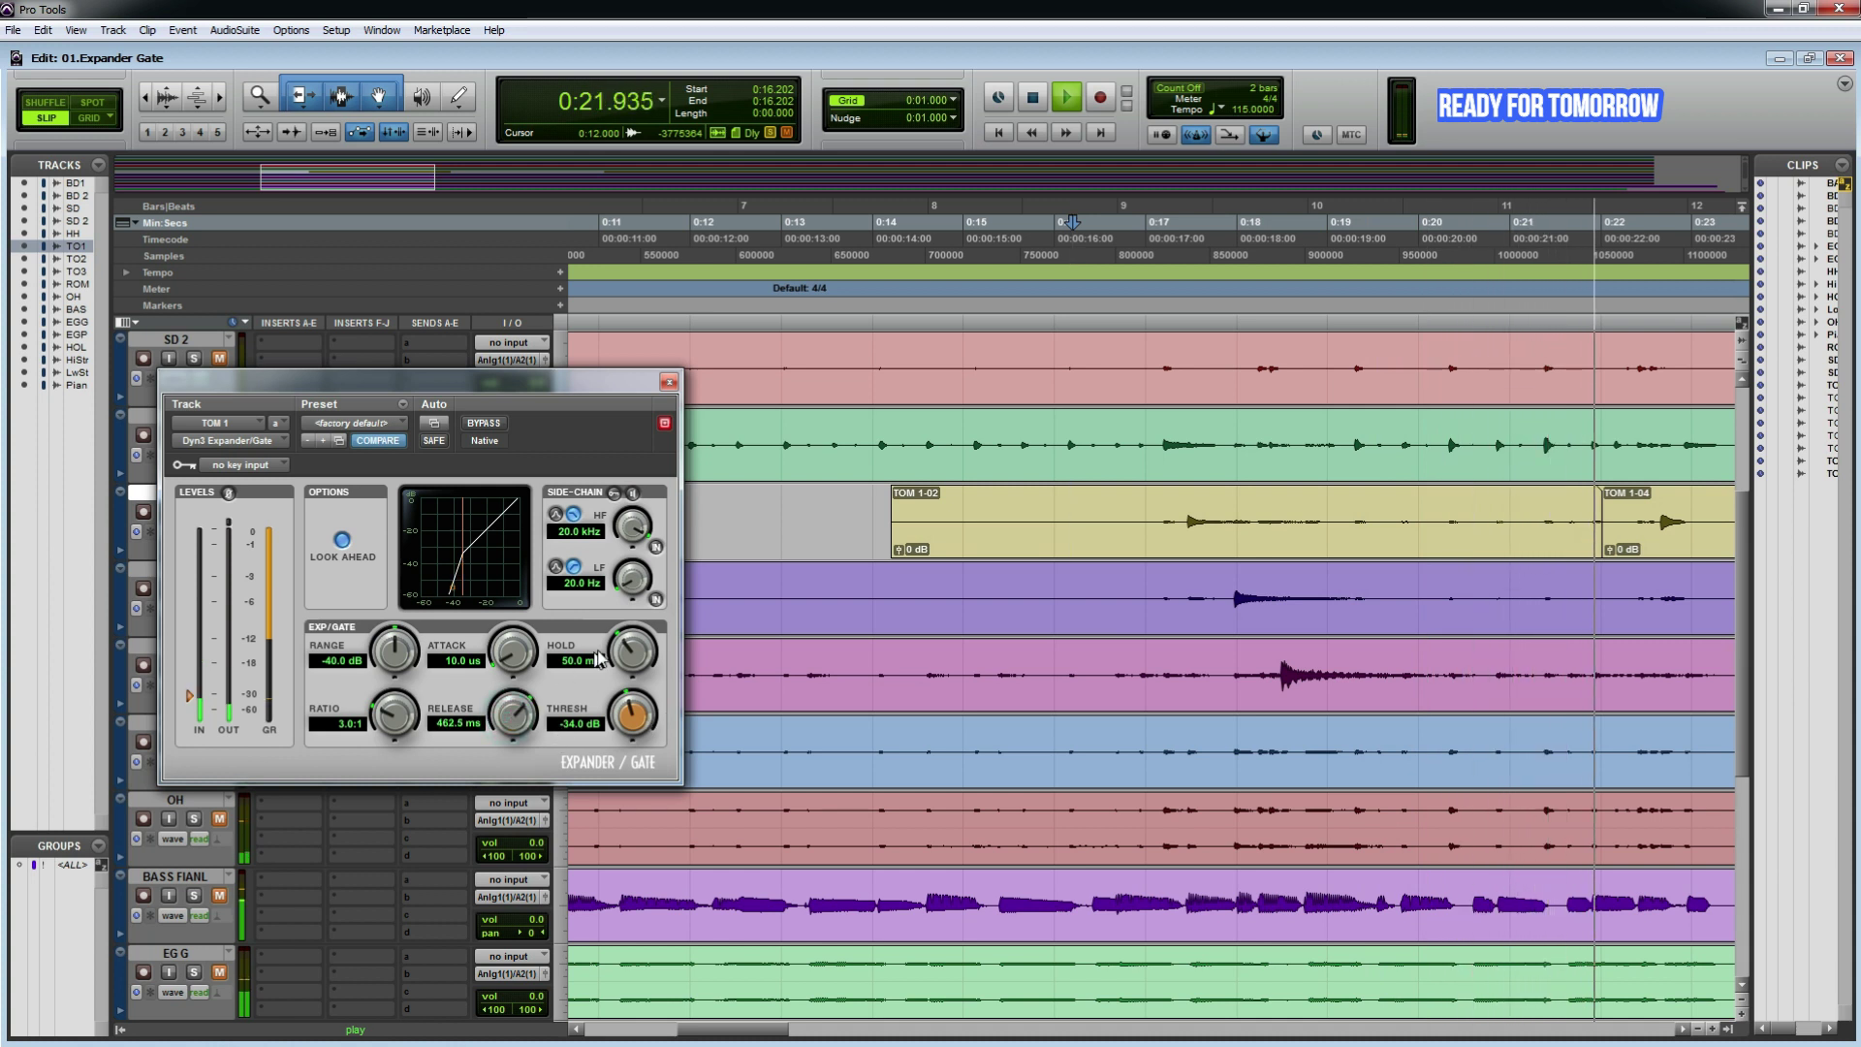
key("space")
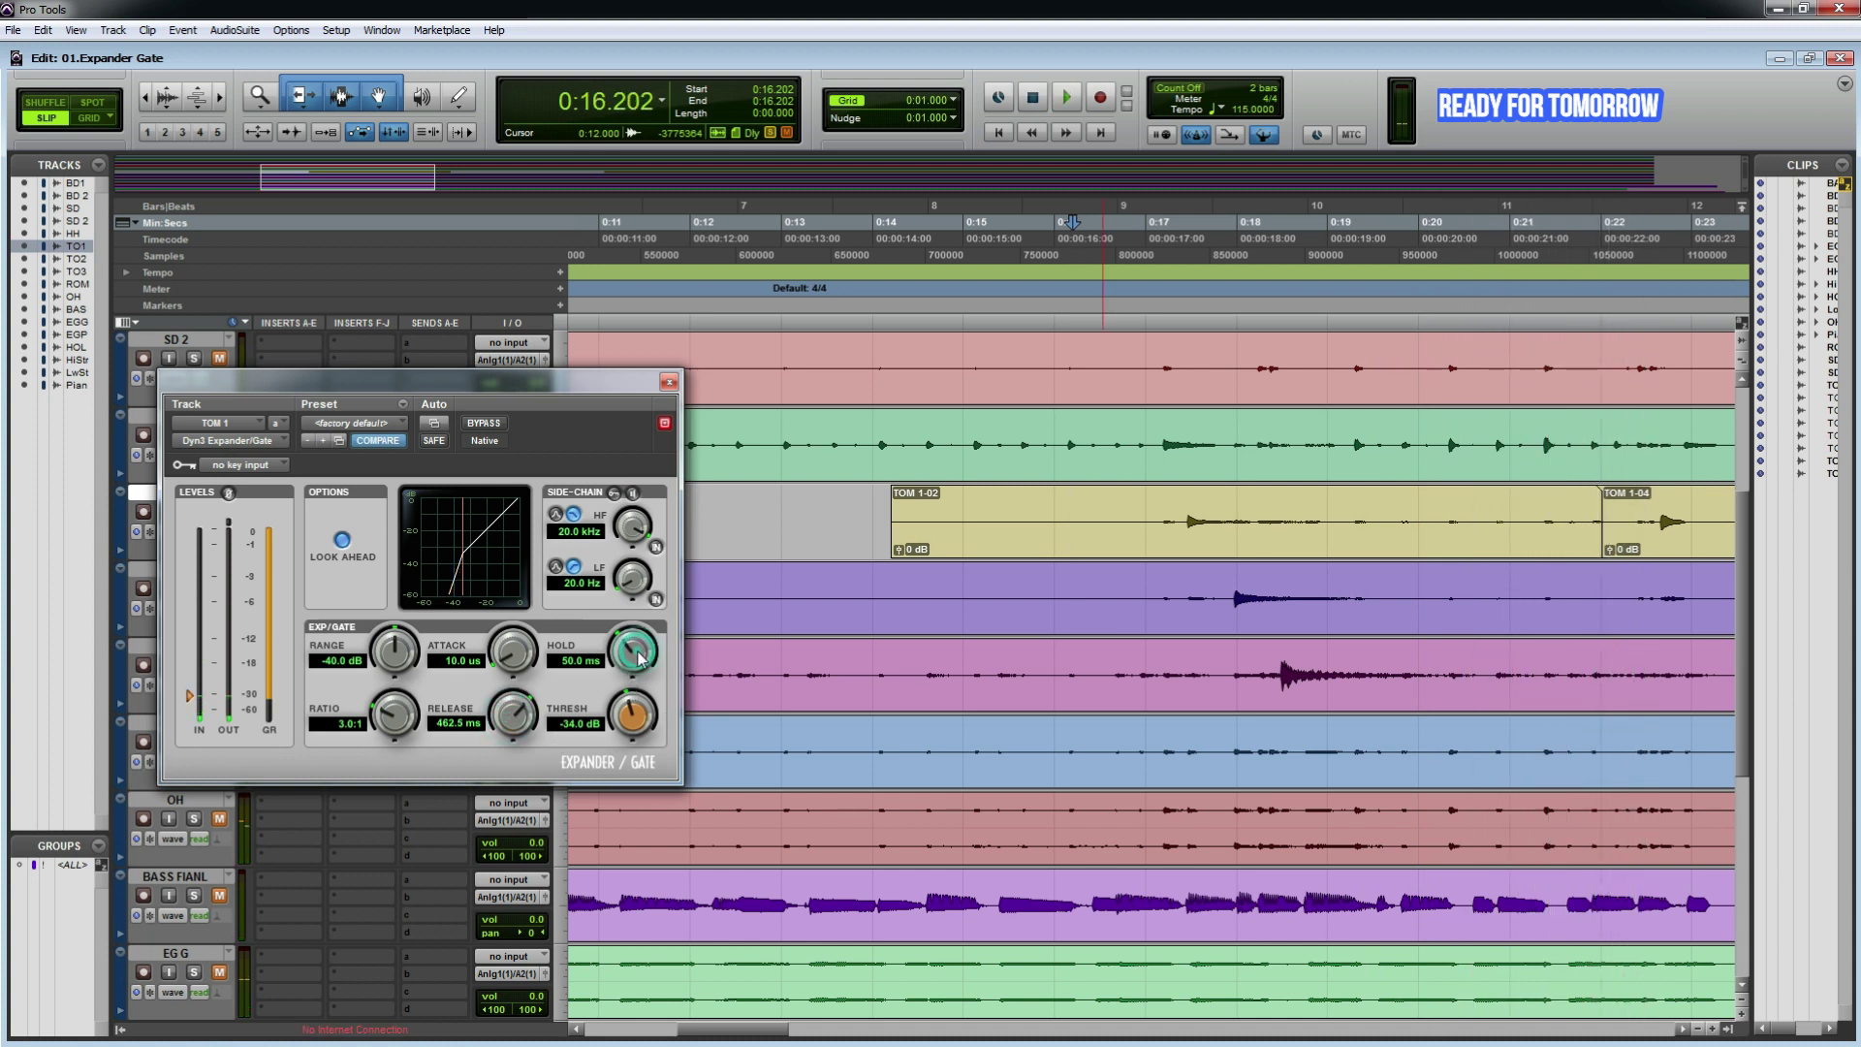
Step: Raise the TOM 1 gate's threshold to -24.6 dB and audition the tom hit from 16.576 s
left_click_drag(636, 713, 639, 705)
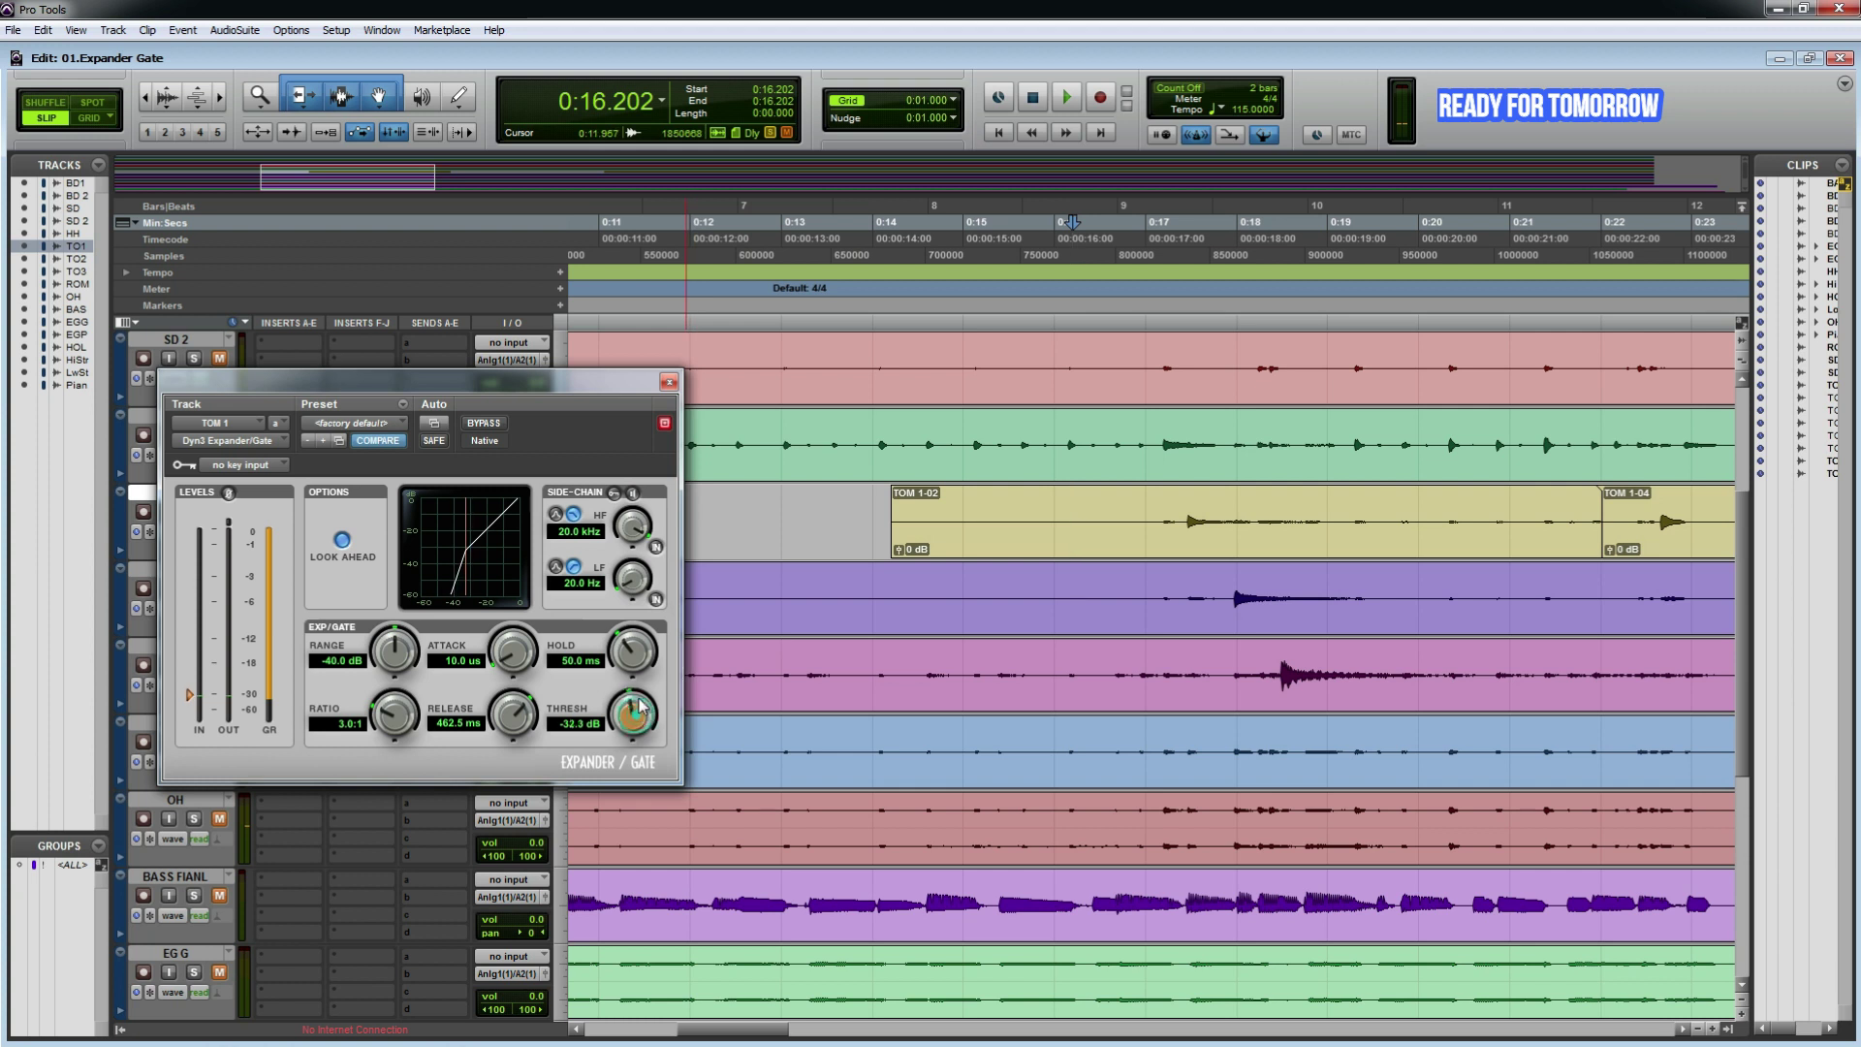
left_click(1108, 501)
key("space")
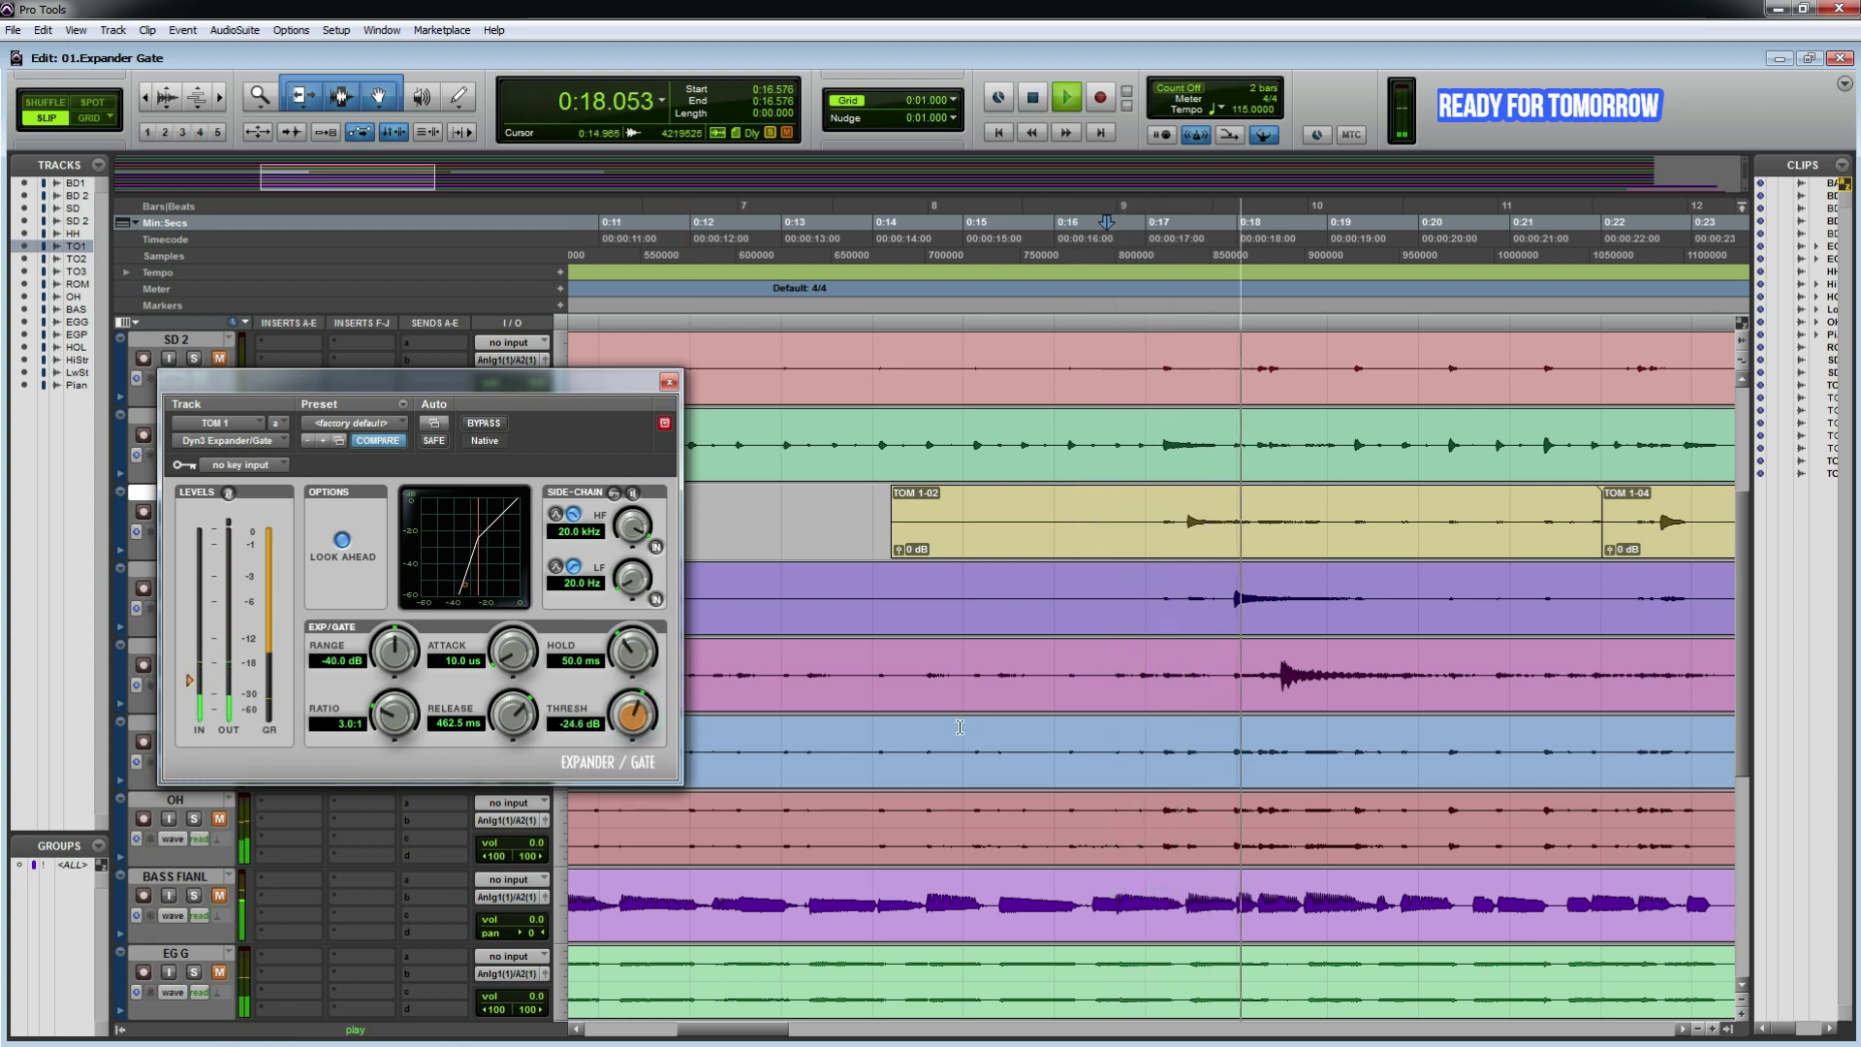
key("space")
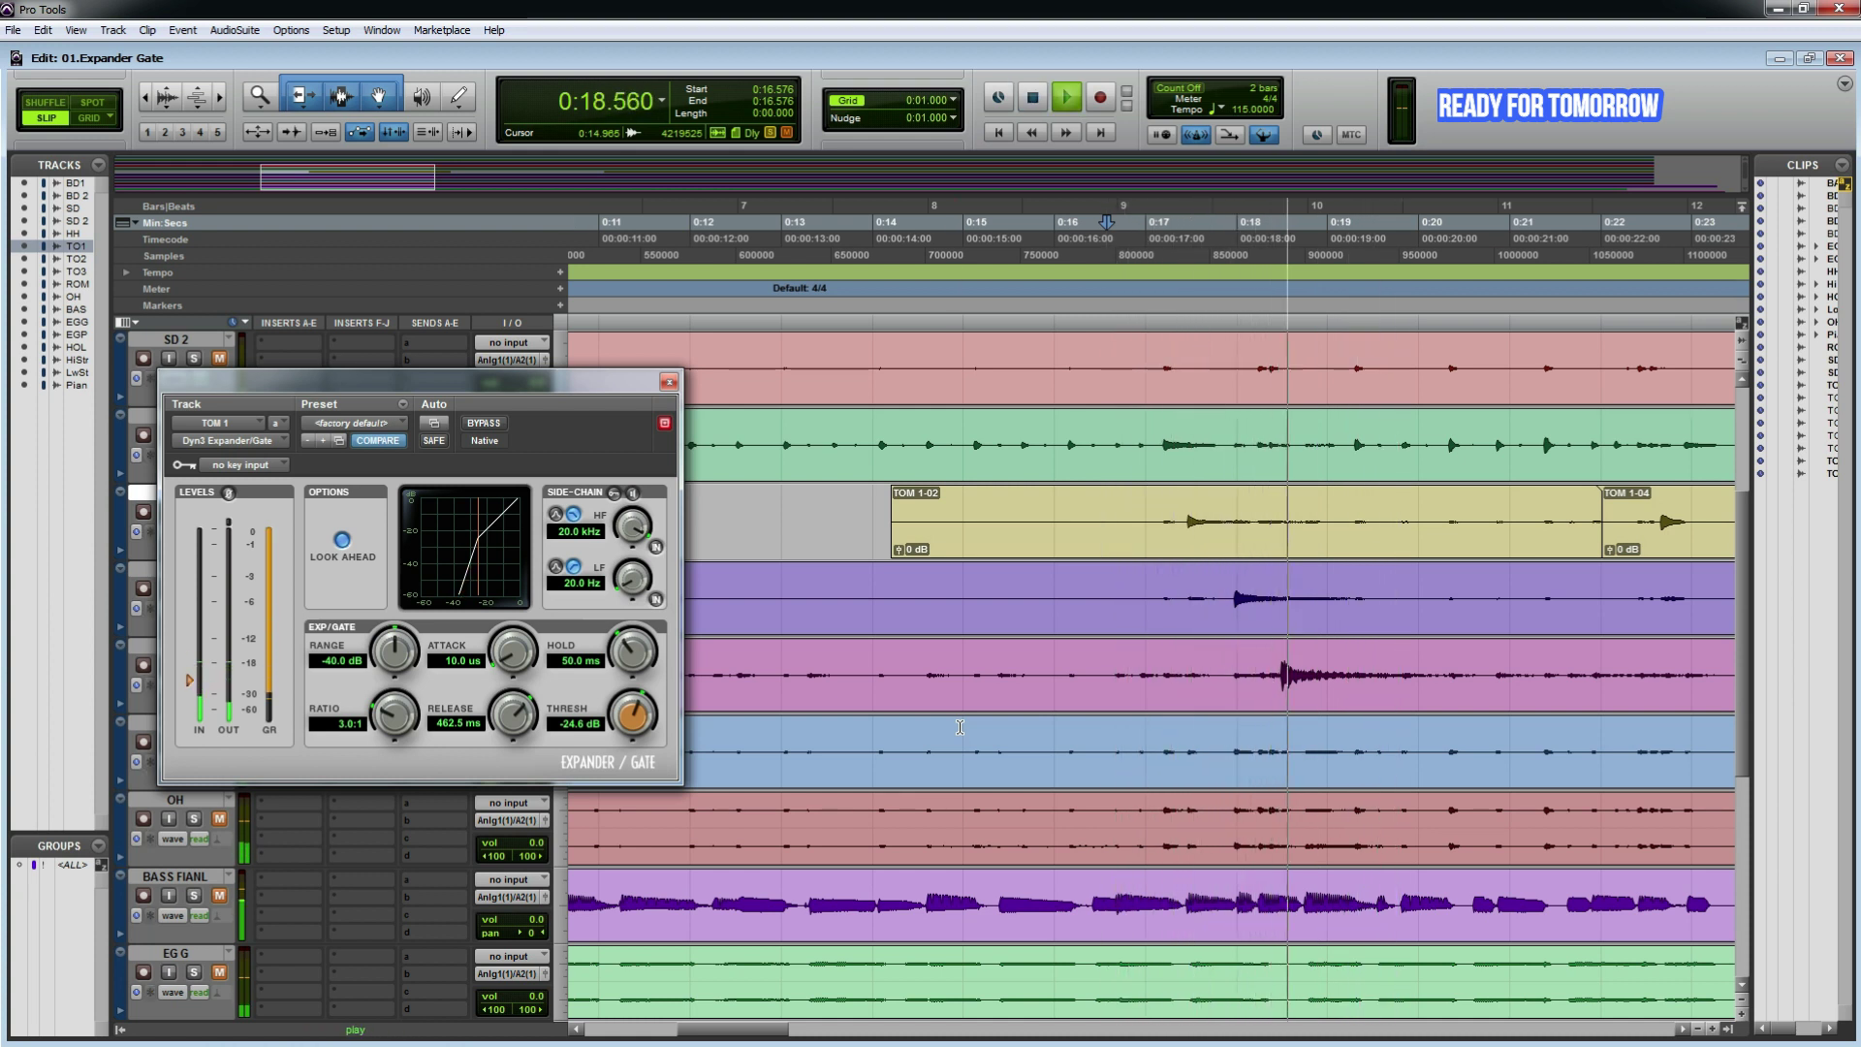
key("space")
key("space")
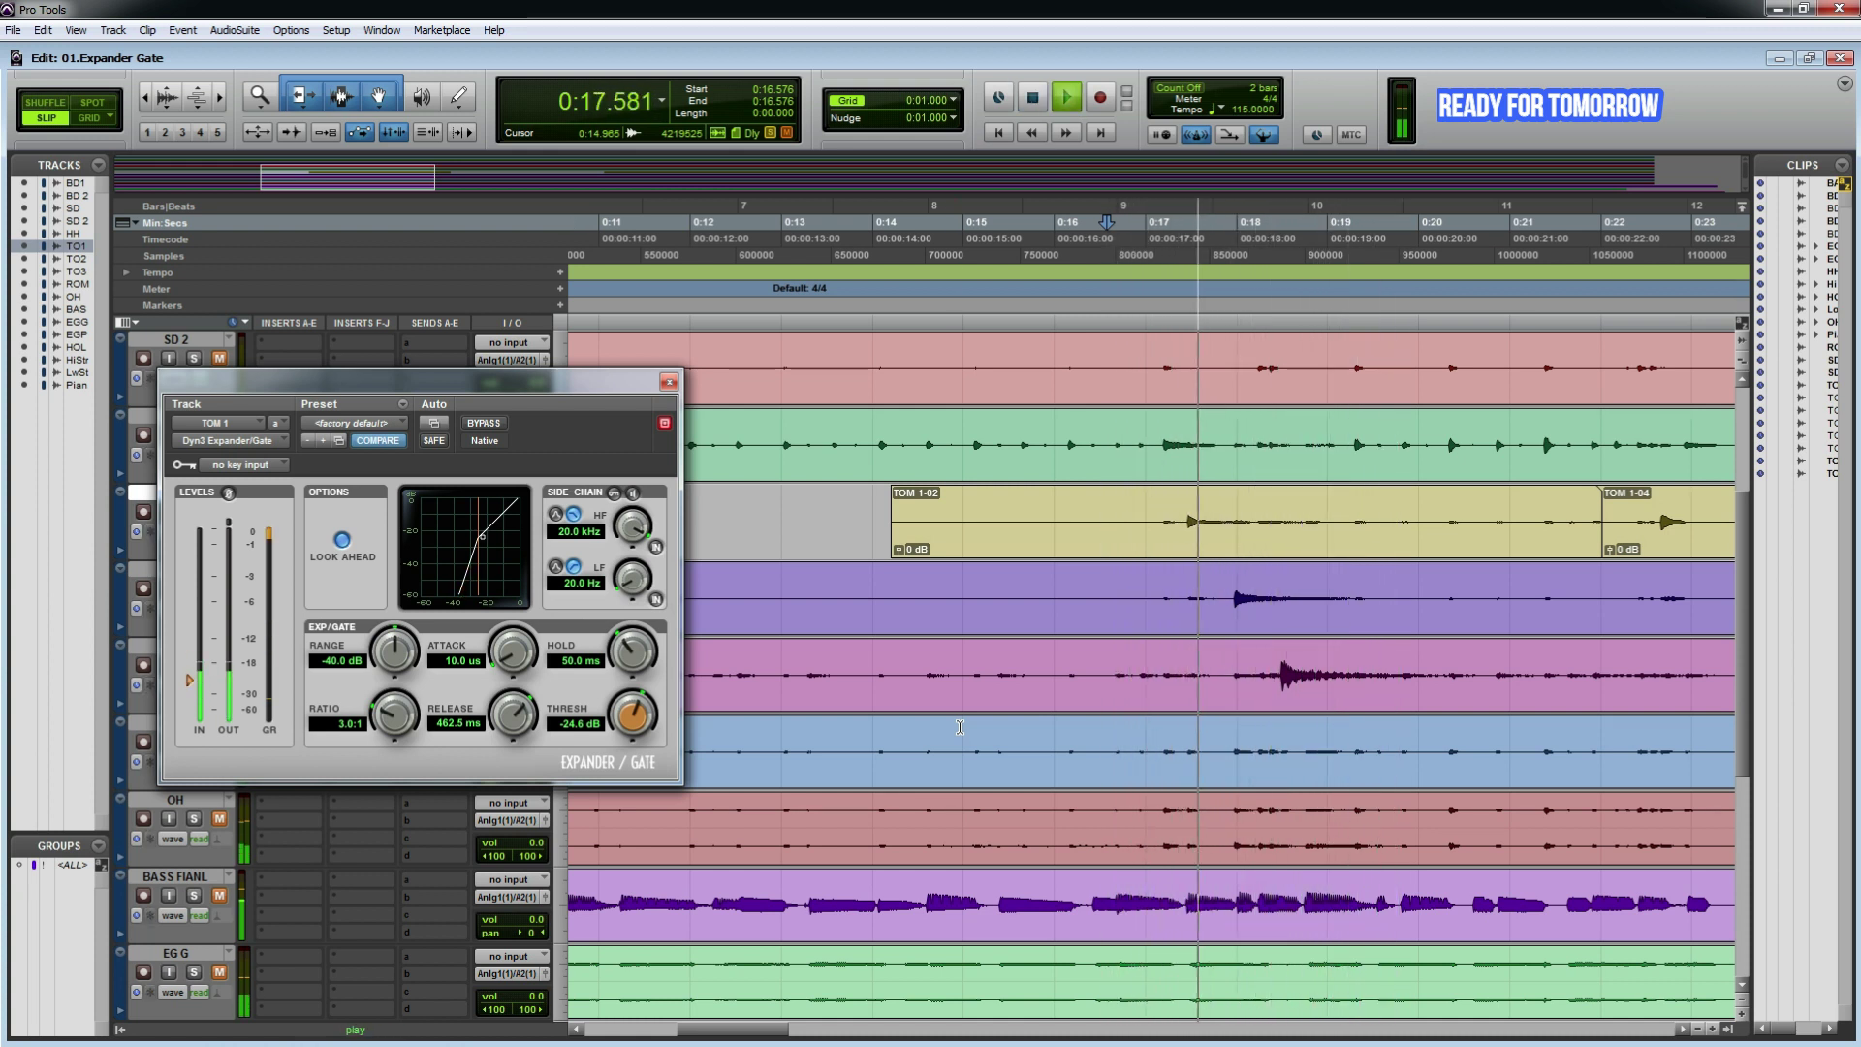
key("space")
Step: Compare TOM 1 from 16.576 s with the gate bypassed and active, leave it active and close the plug-in window
left_click(484, 422)
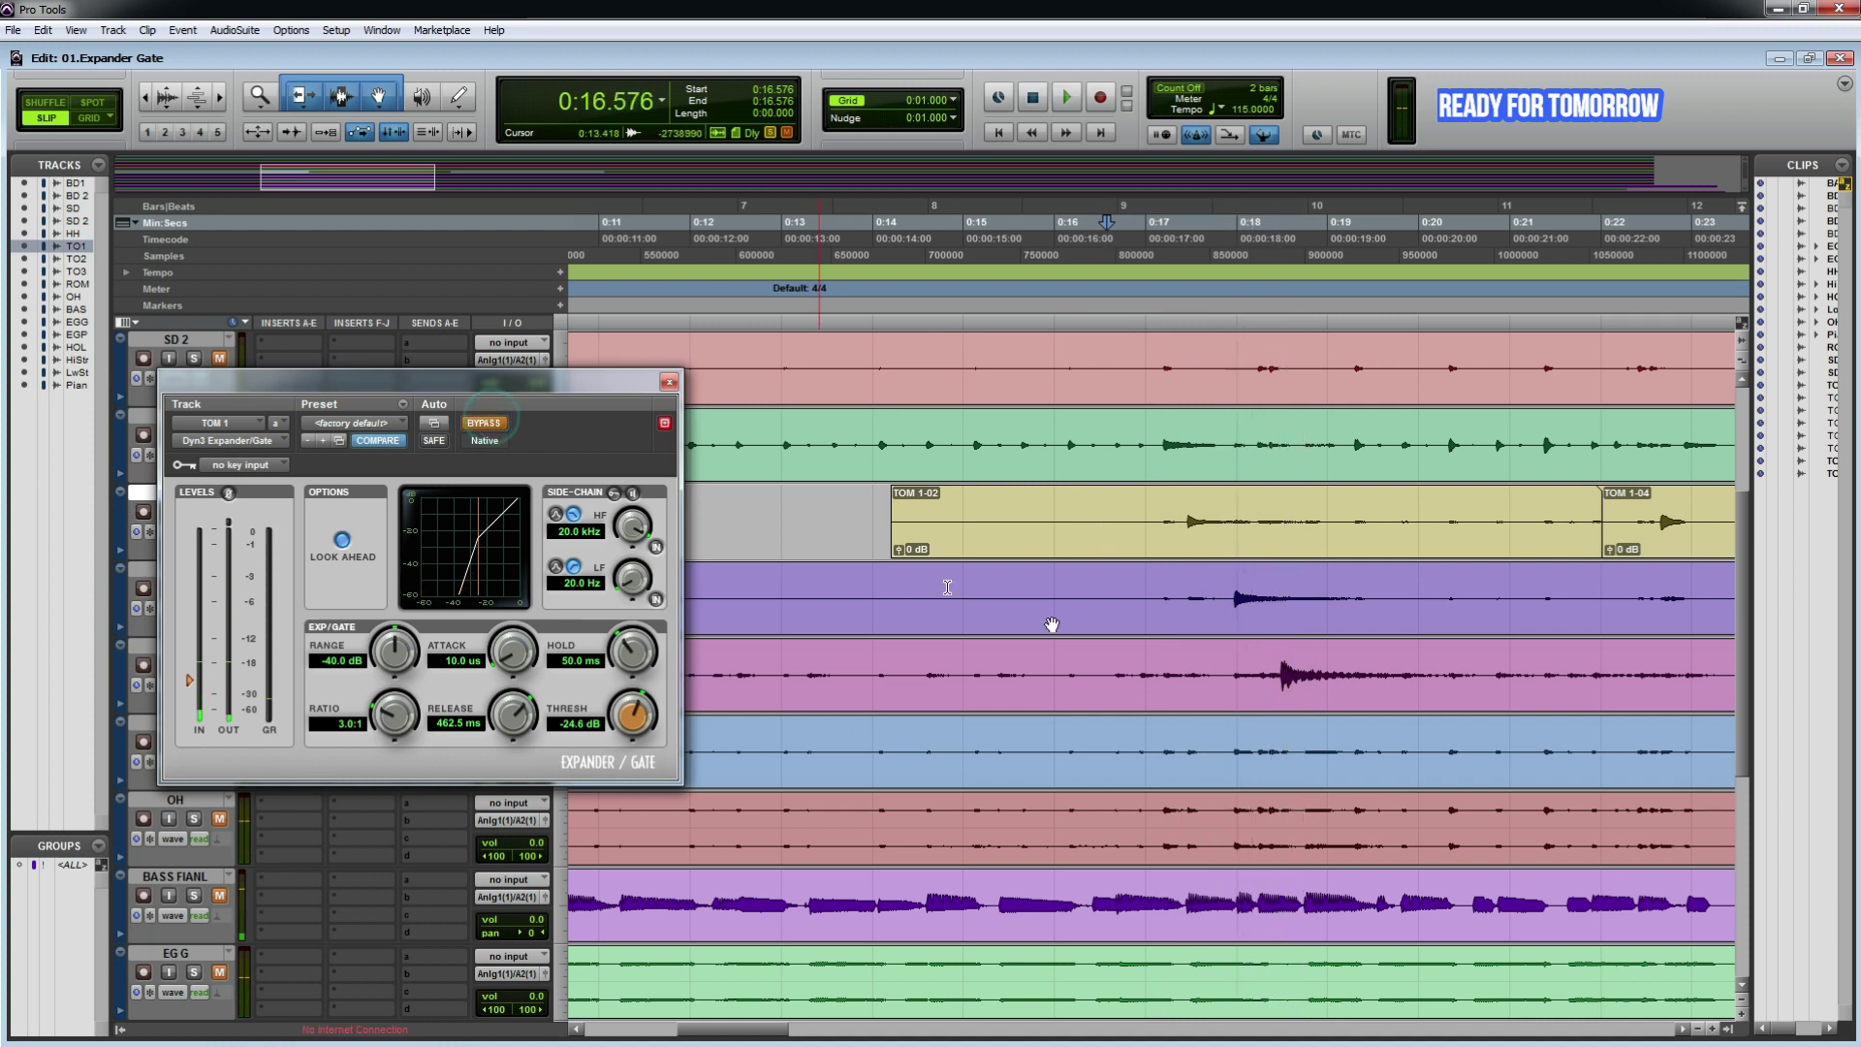
key("space")
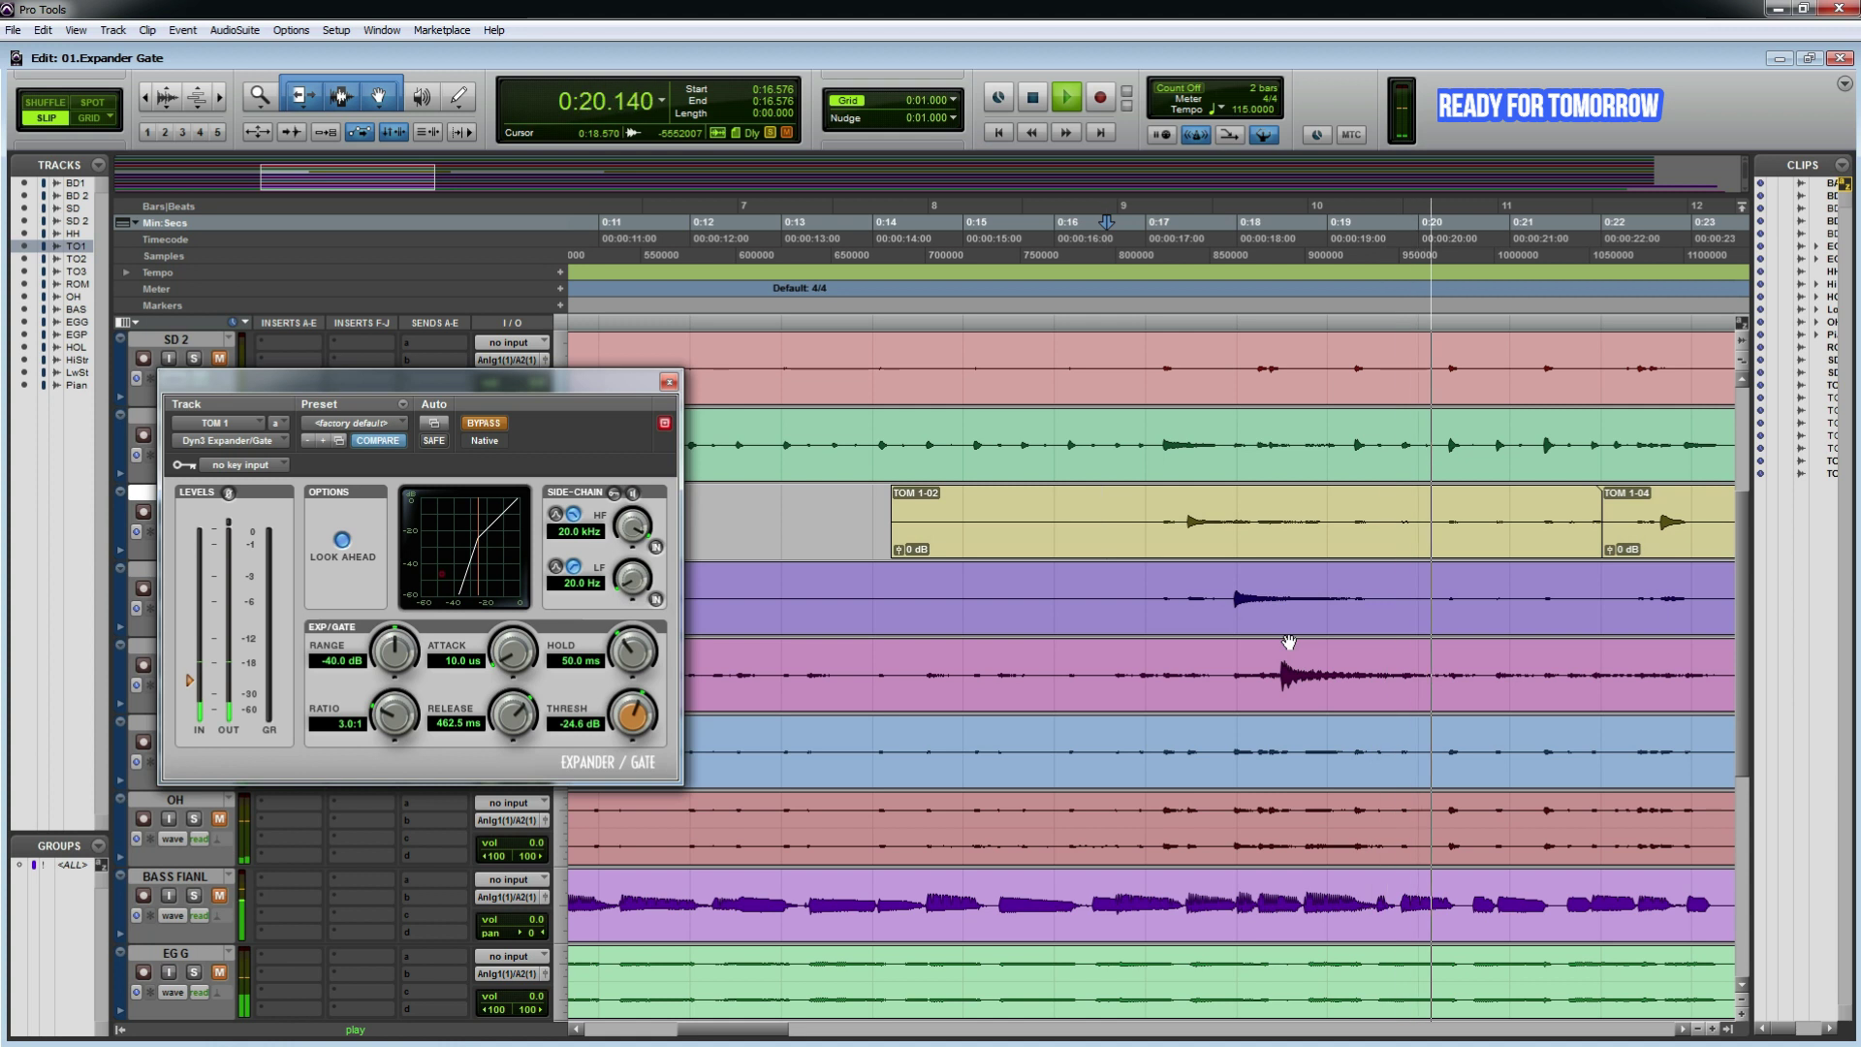
key("space")
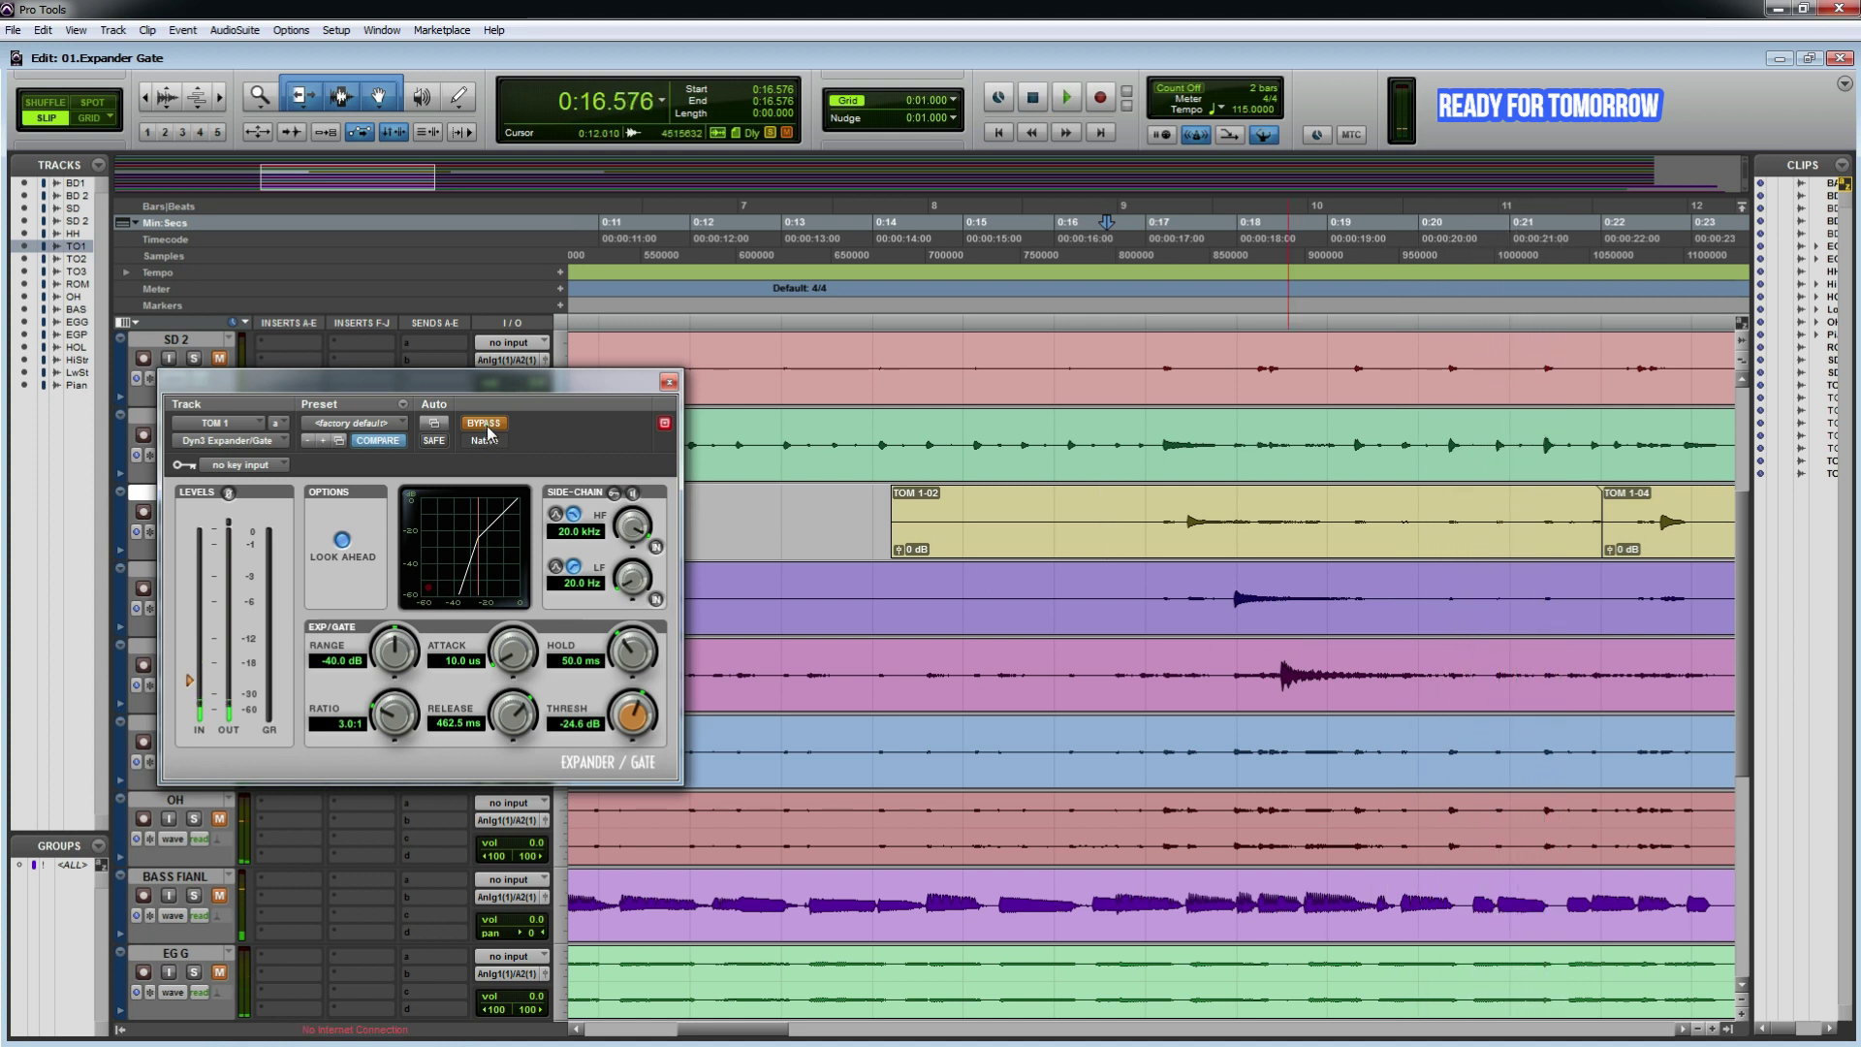
left_click(484, 424)
key("space")
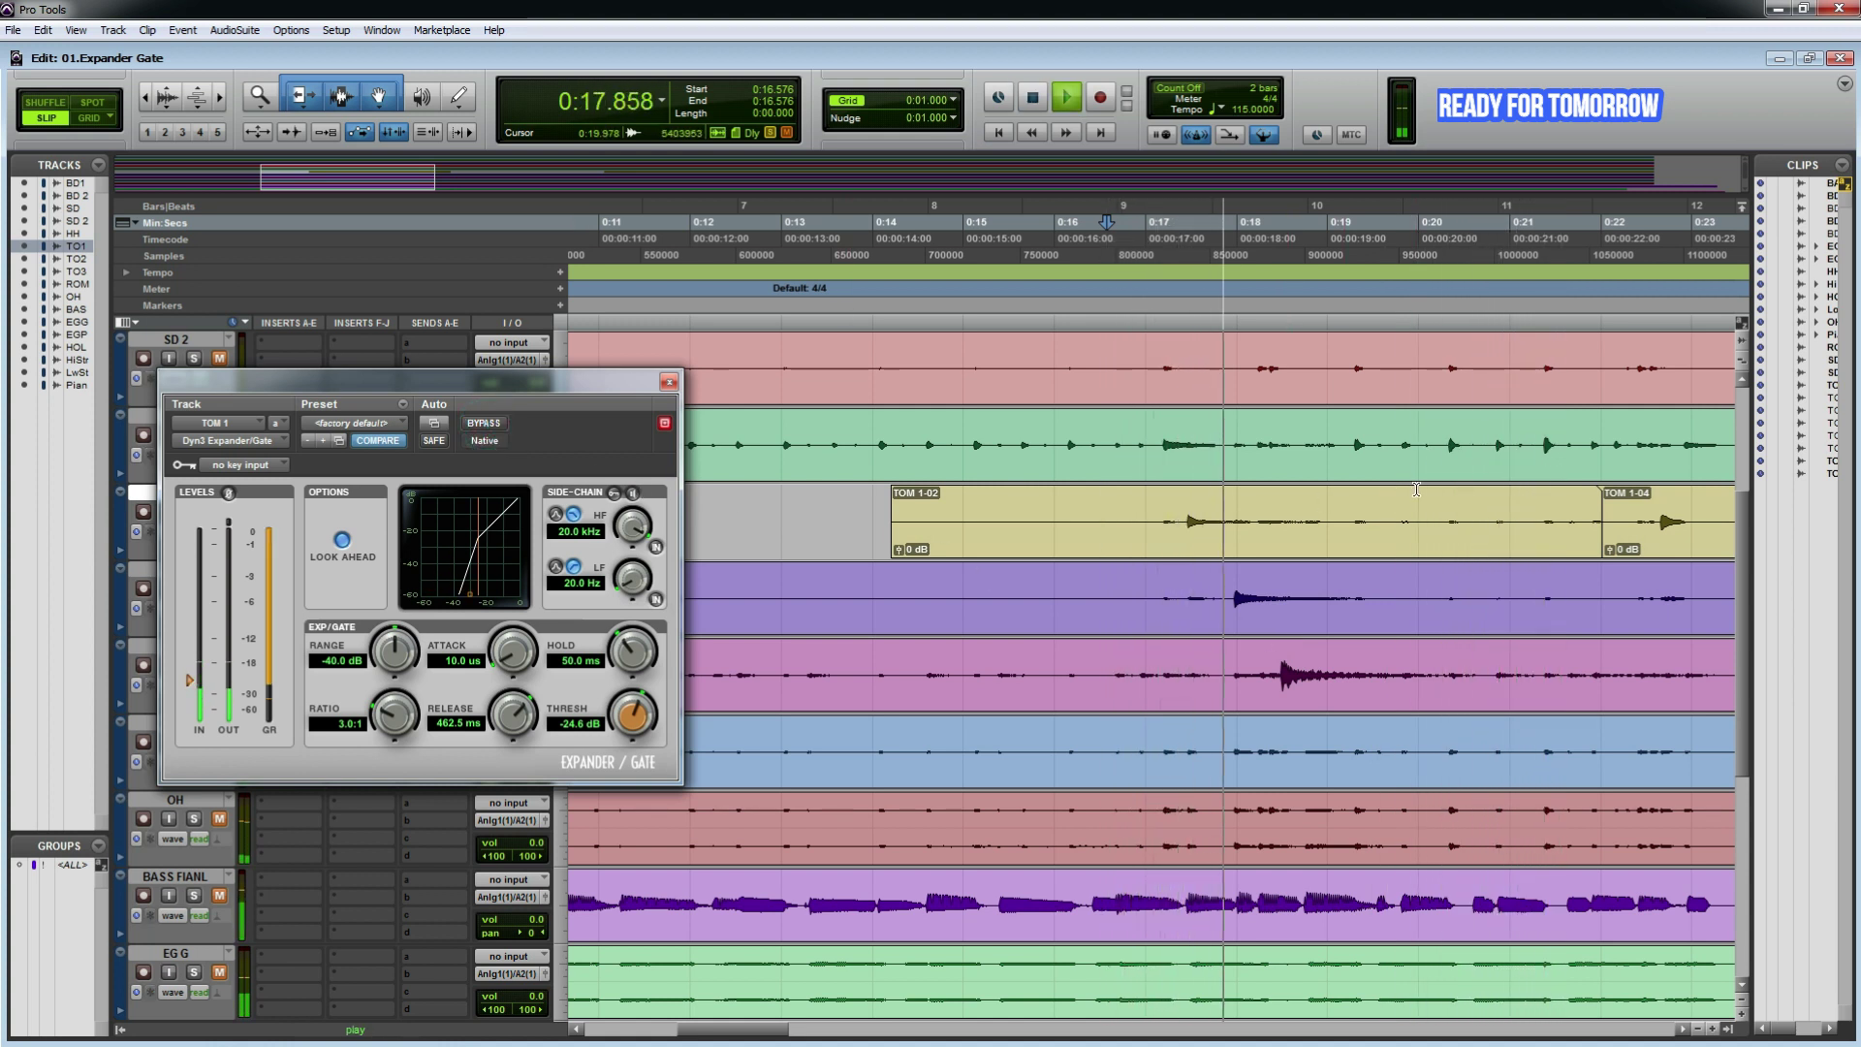
left_click(669, 383)
key("space")
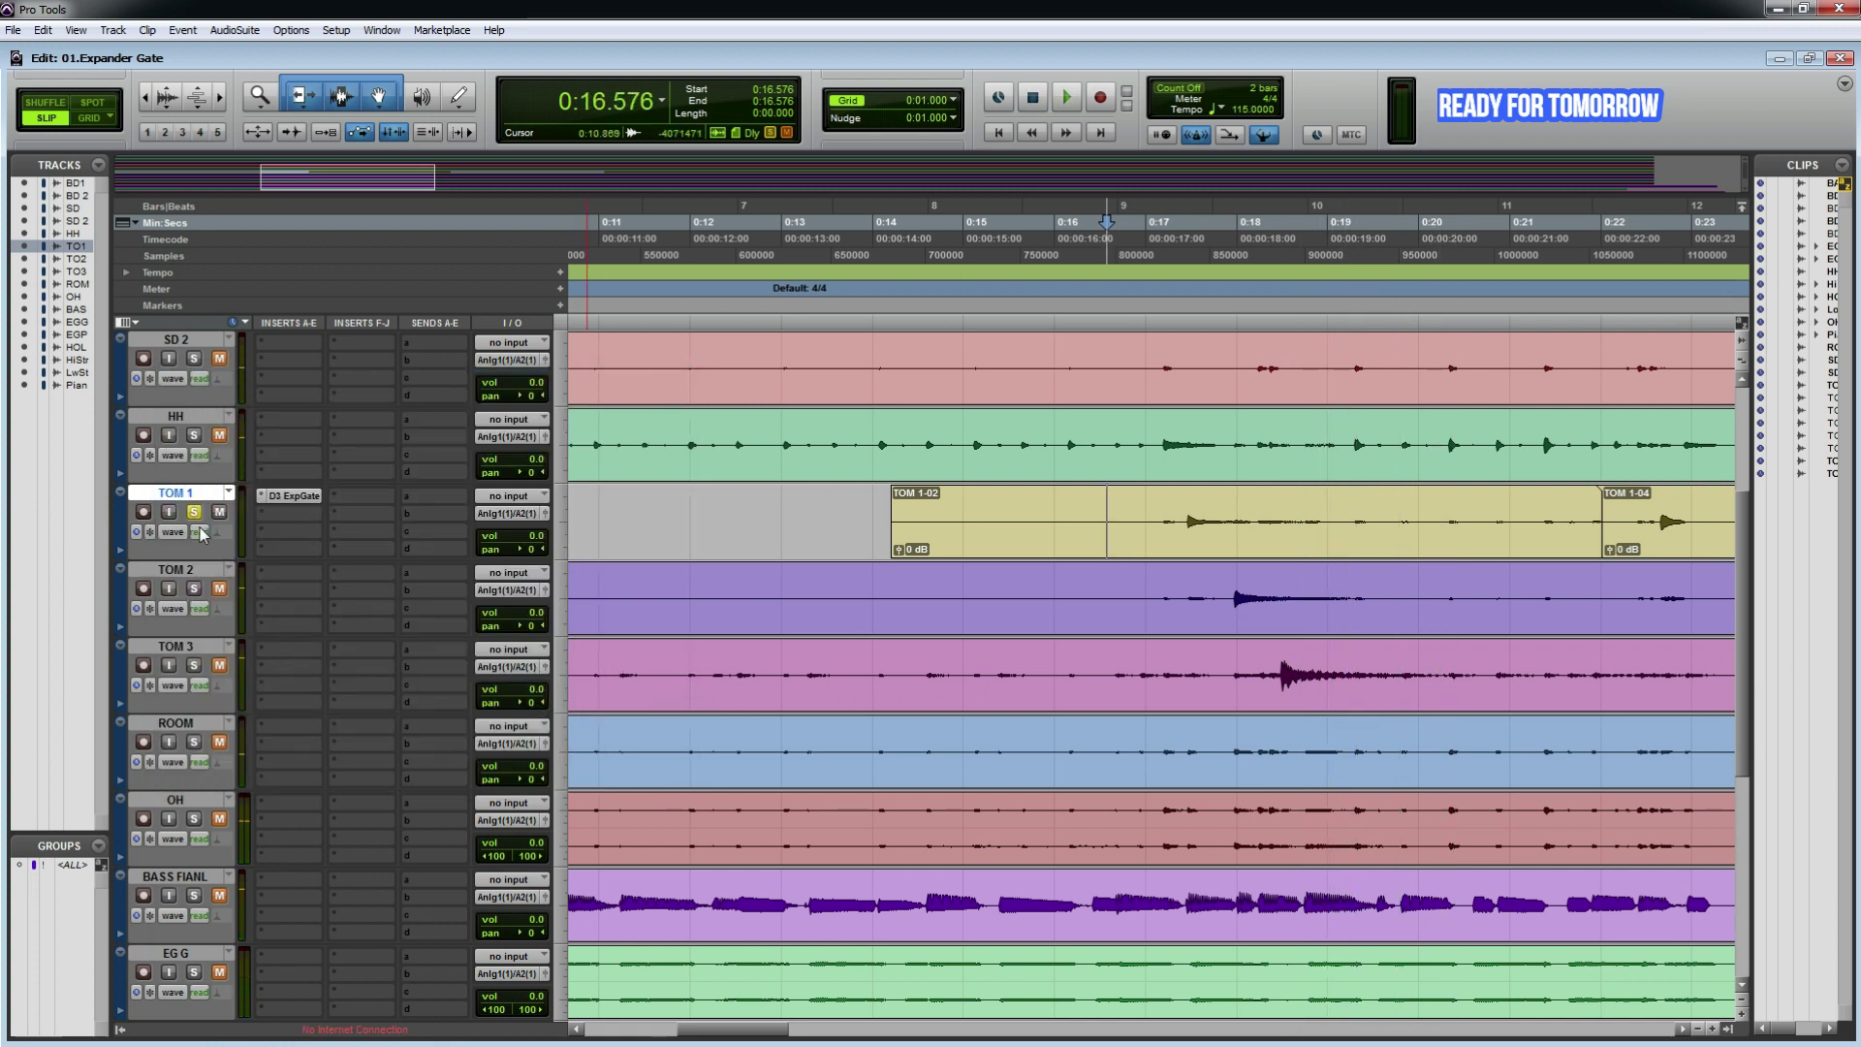
Step: Solo TOM 3 instead of TOM 1 and insert the mono Dyn3 Expander/Gate on it
left_click(300, 665)
mouse_move(339, 683)
mouse_move(501, 708)
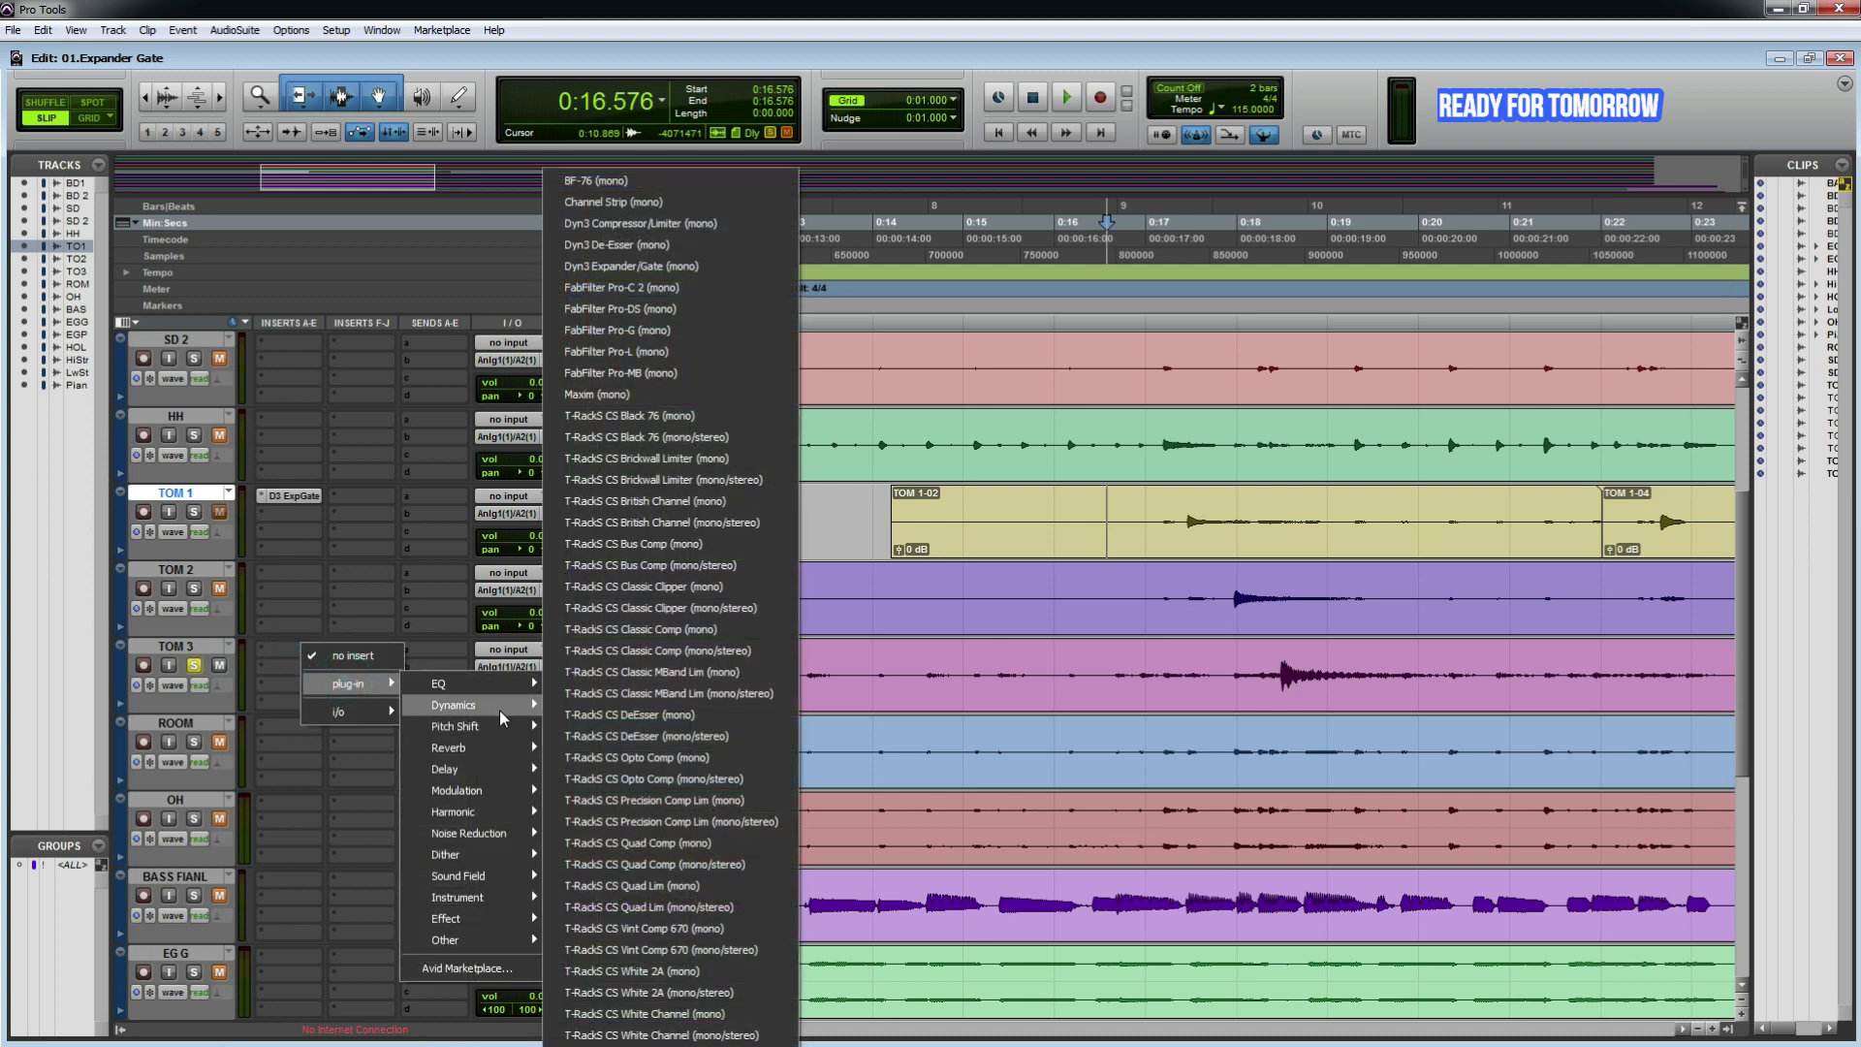
left_click(715, 268)
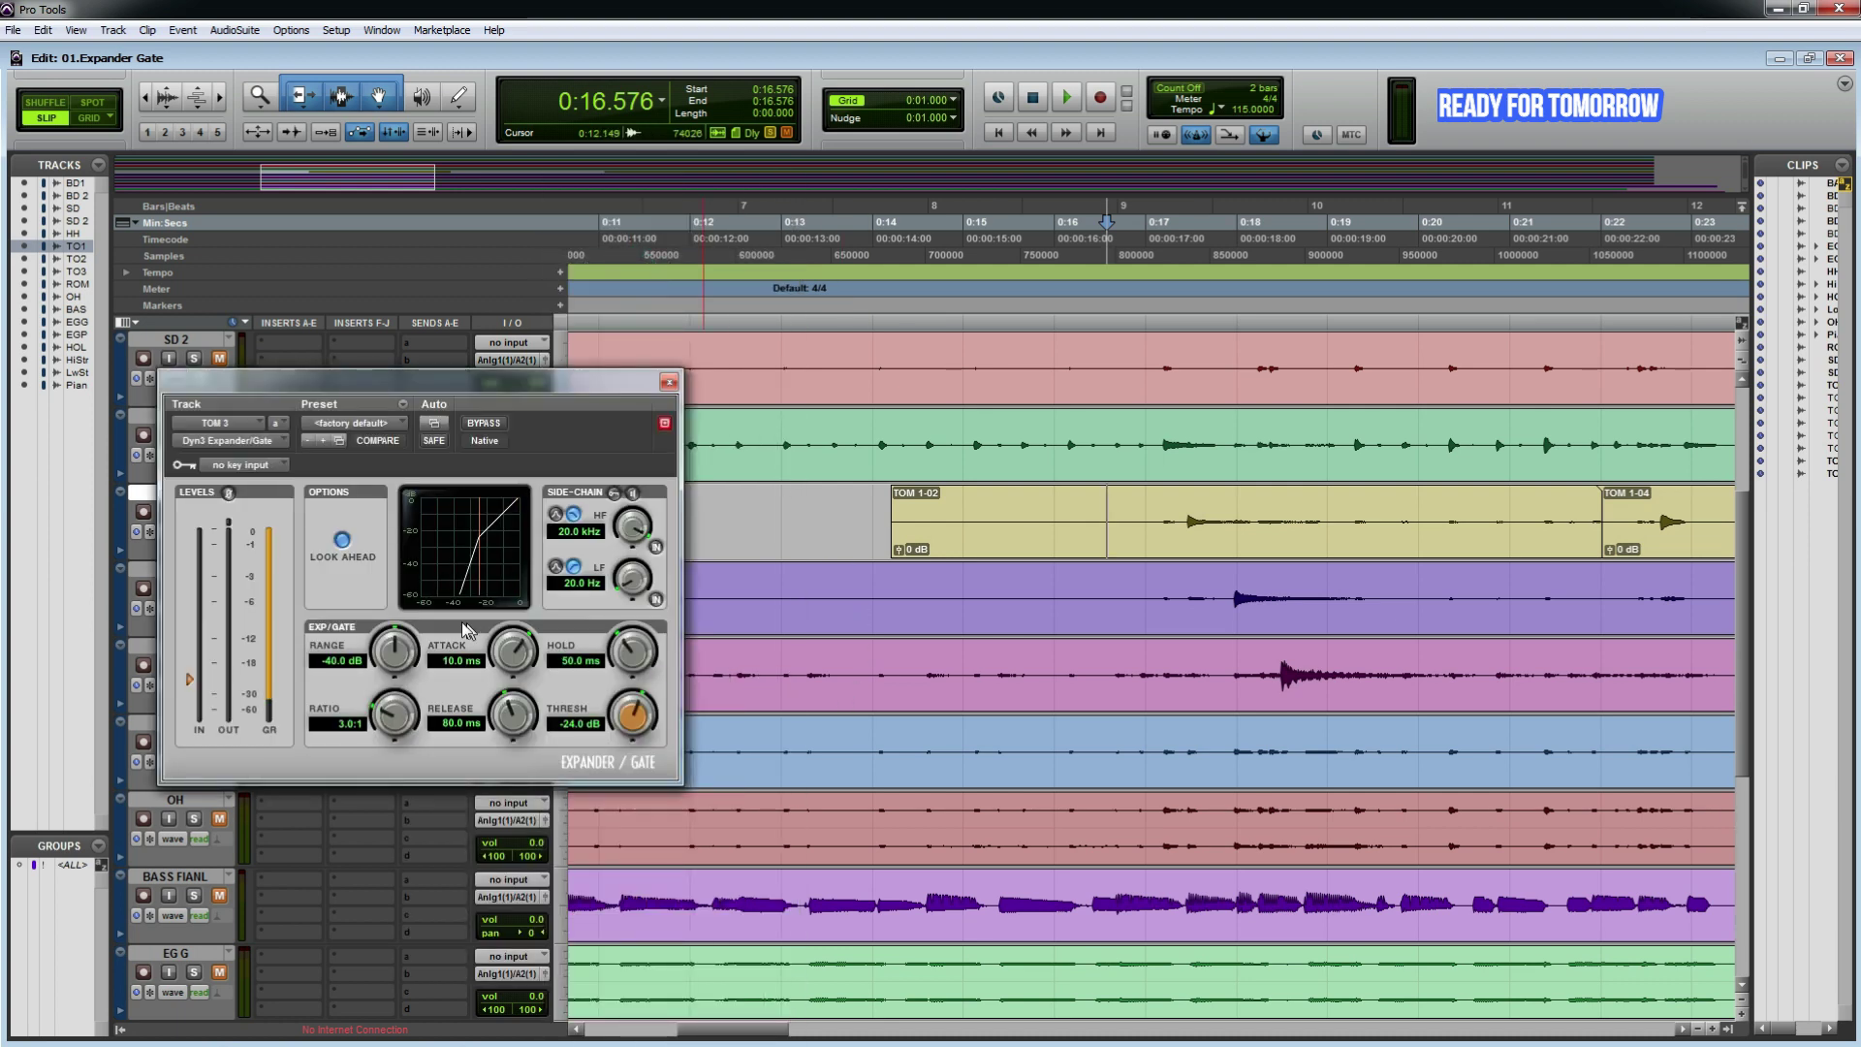
Step: Play TOM 3 from 16.576 s and over 17.920 to 24.810 s, adjusting its gate threshold to -19.5 dB
left_click_drag(640, 710, 634, 725)
key("space")
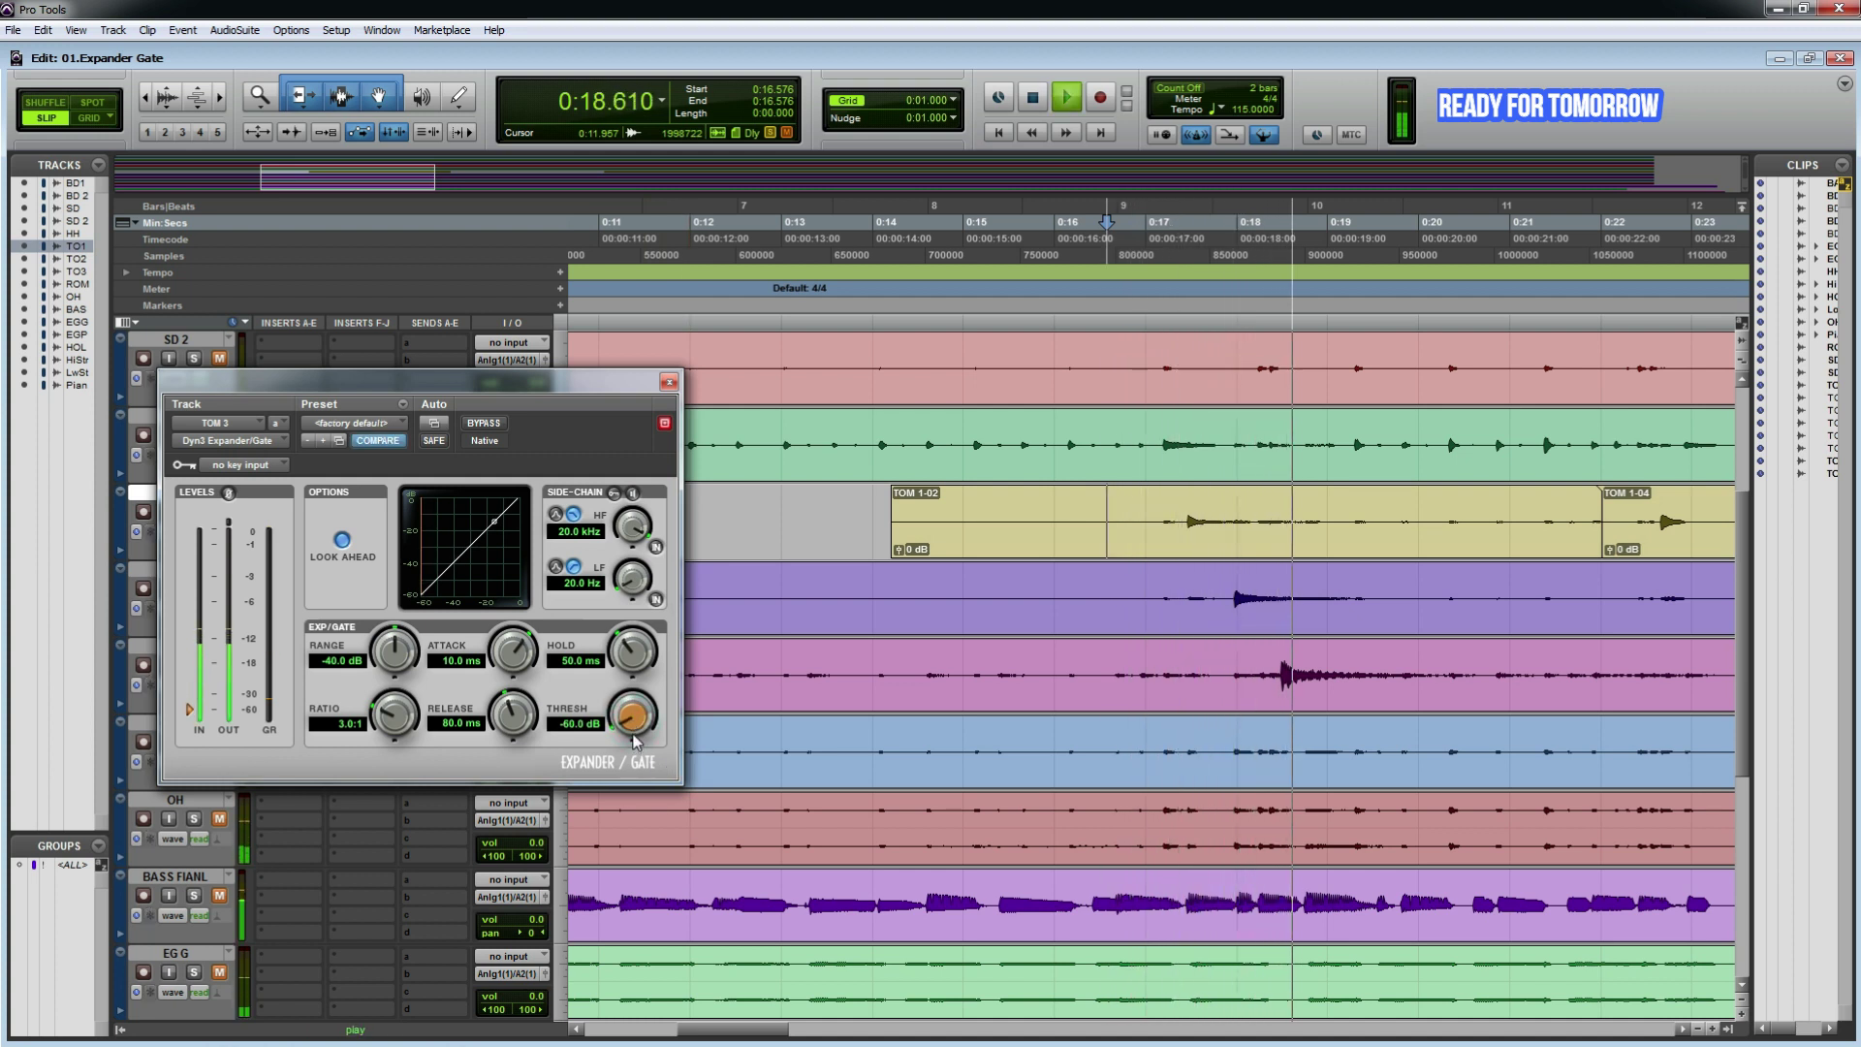
left_click_drag(634, 725, 638, 702)
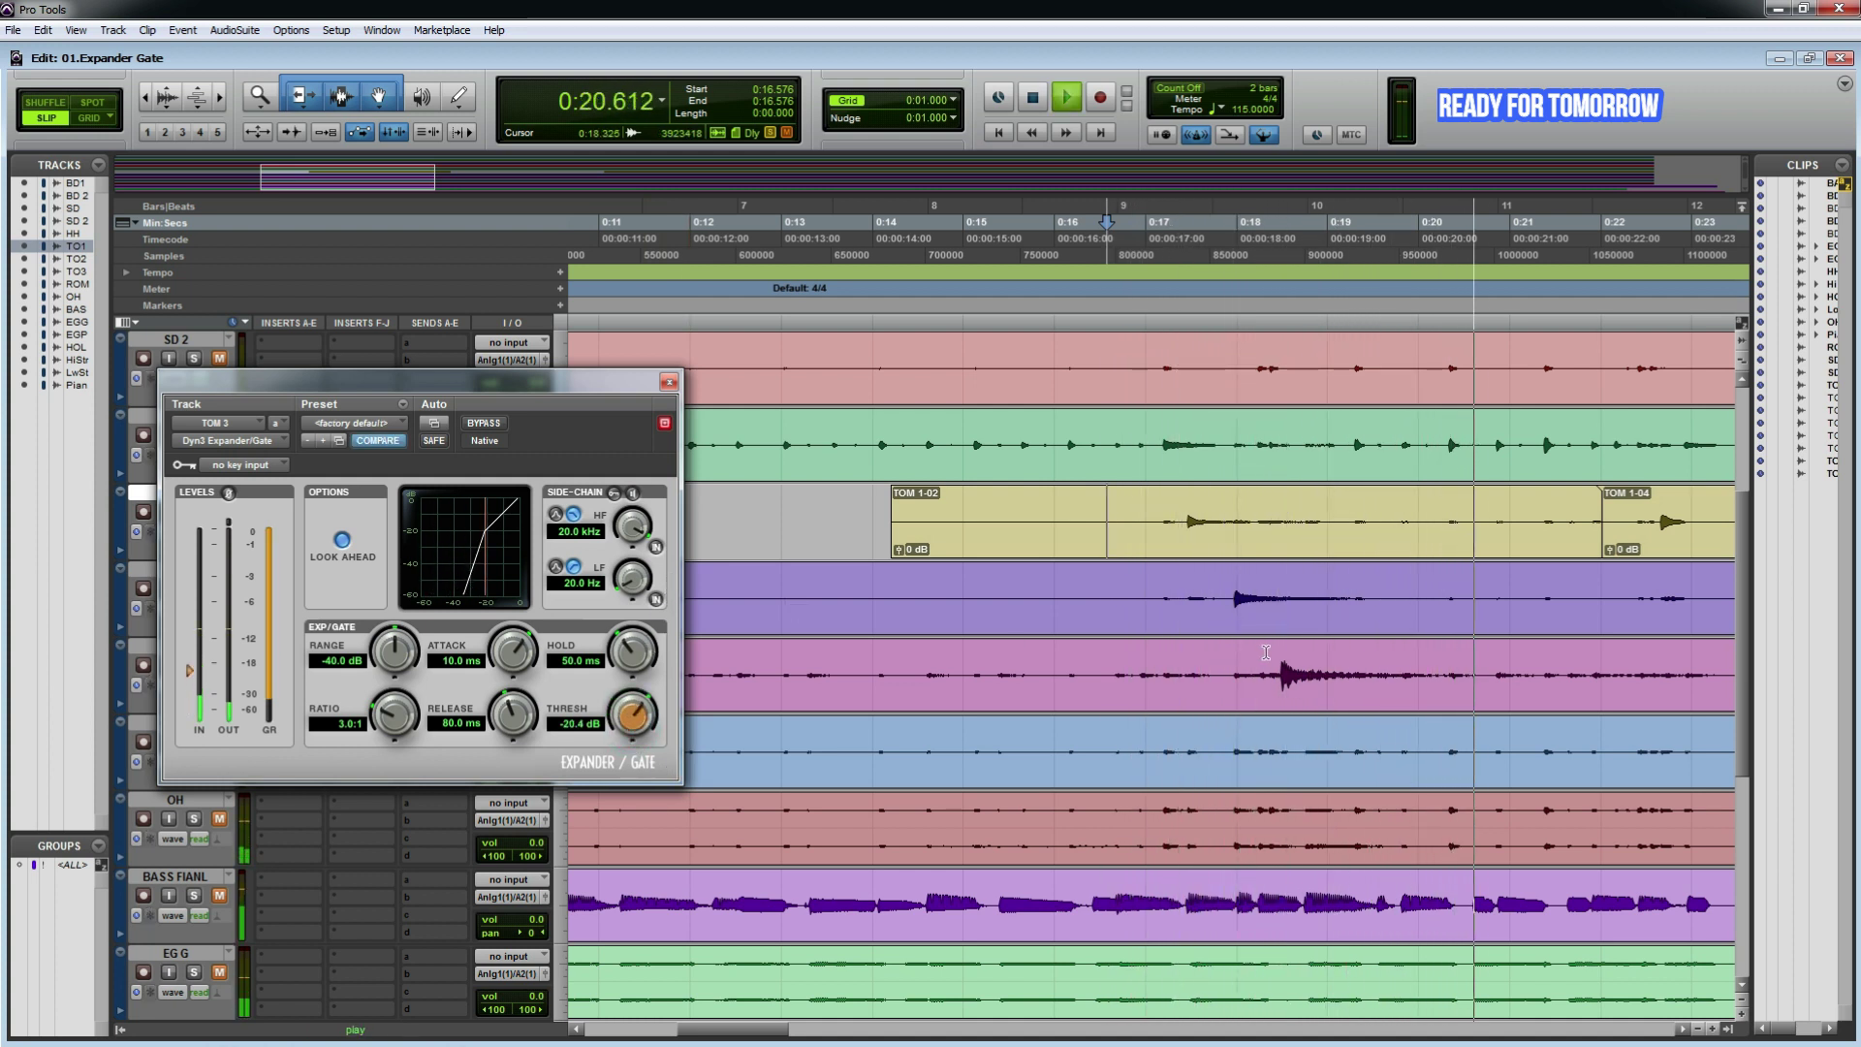
key("space")
left_click_drag(1230, 663, 1735, 679)
key("space")
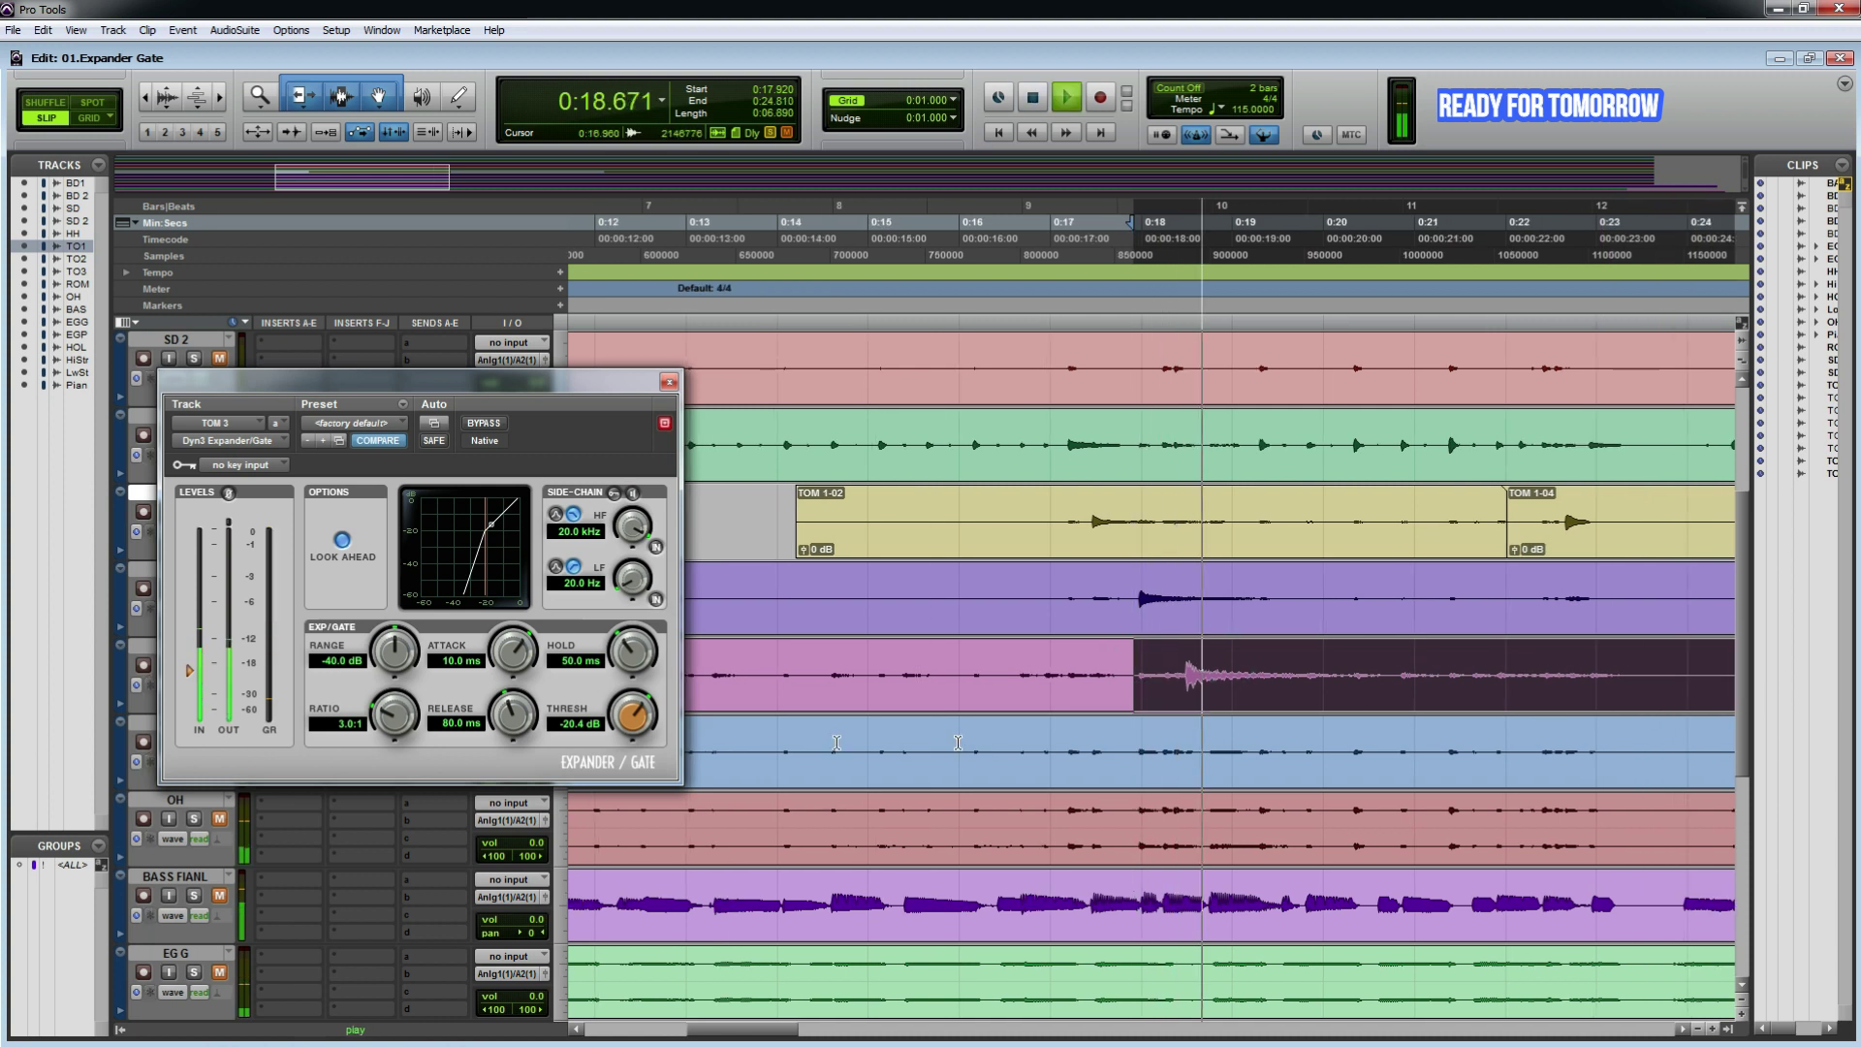
left_click_drag(634, 717, 635, 715)
key("space")
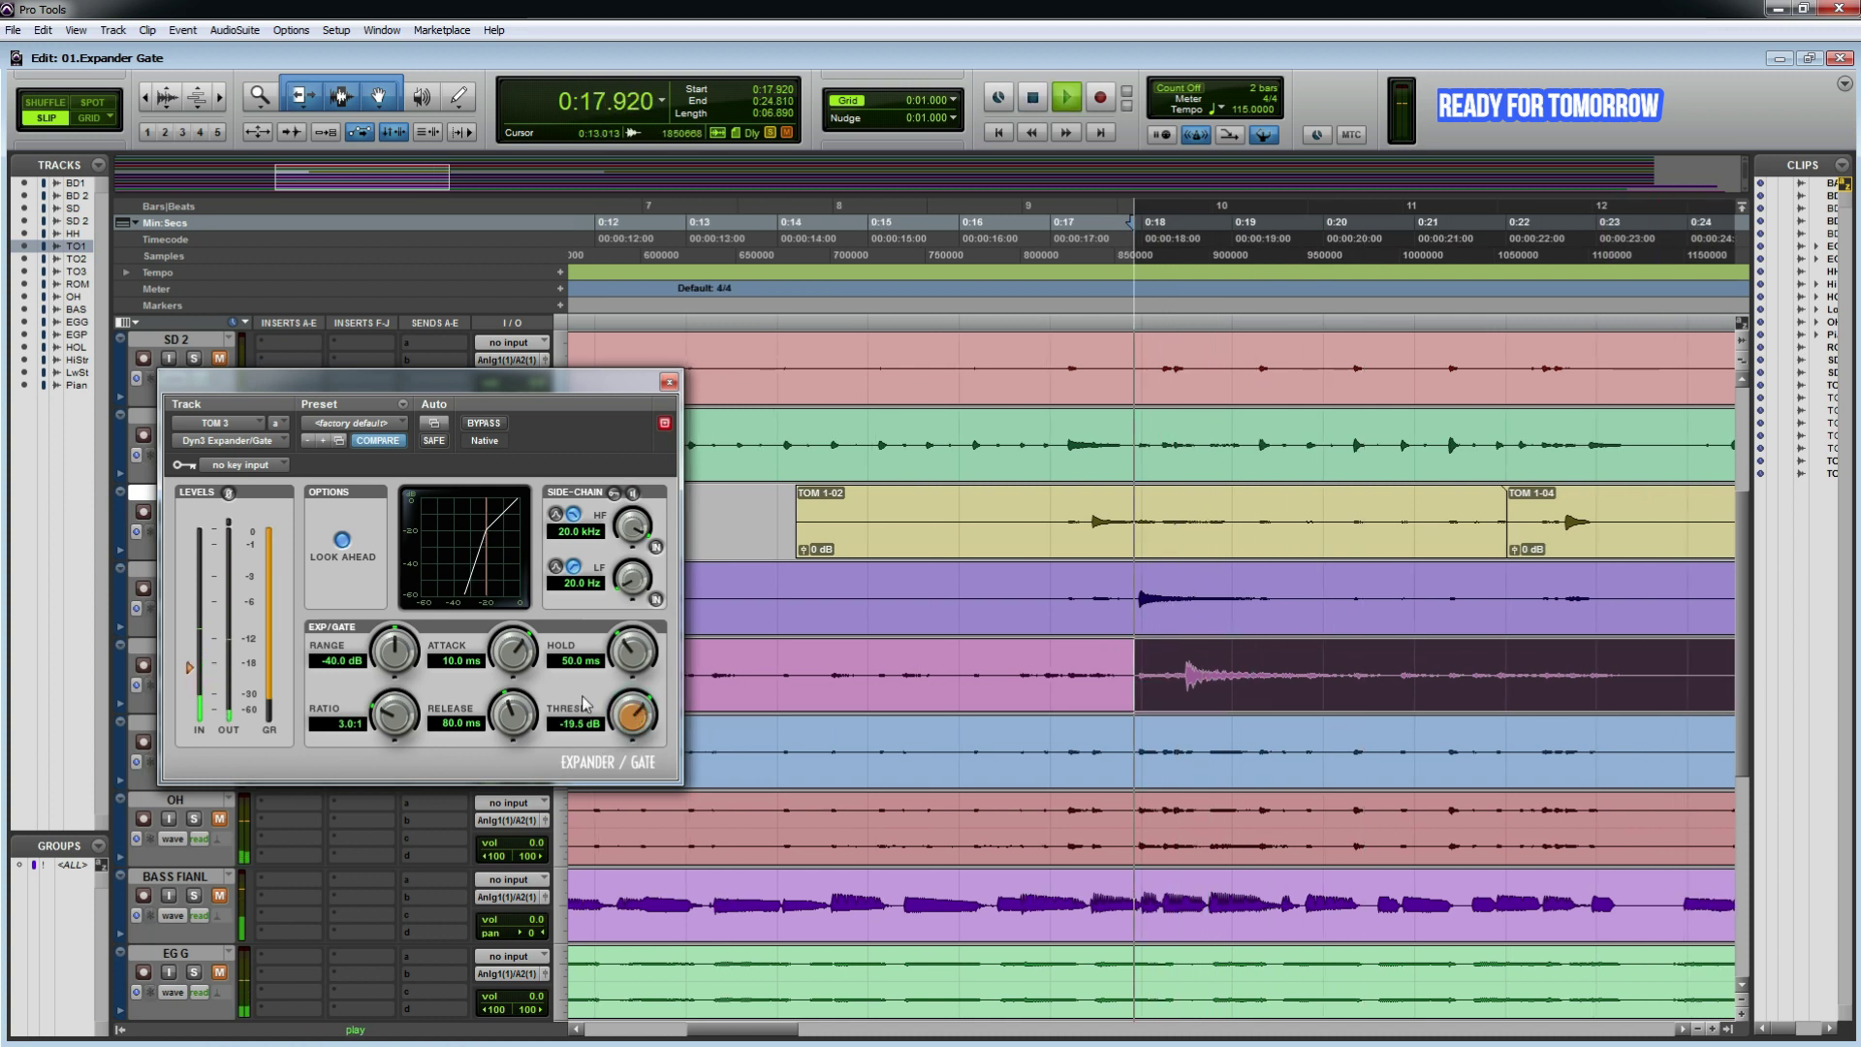
Step: Shorten the TOM 3 gate's attack to 10.0 us and replay the selected passage from 17.920 s
key("space")
left_click_drag(515, 660, 510, 669)
key("space")
key("space")
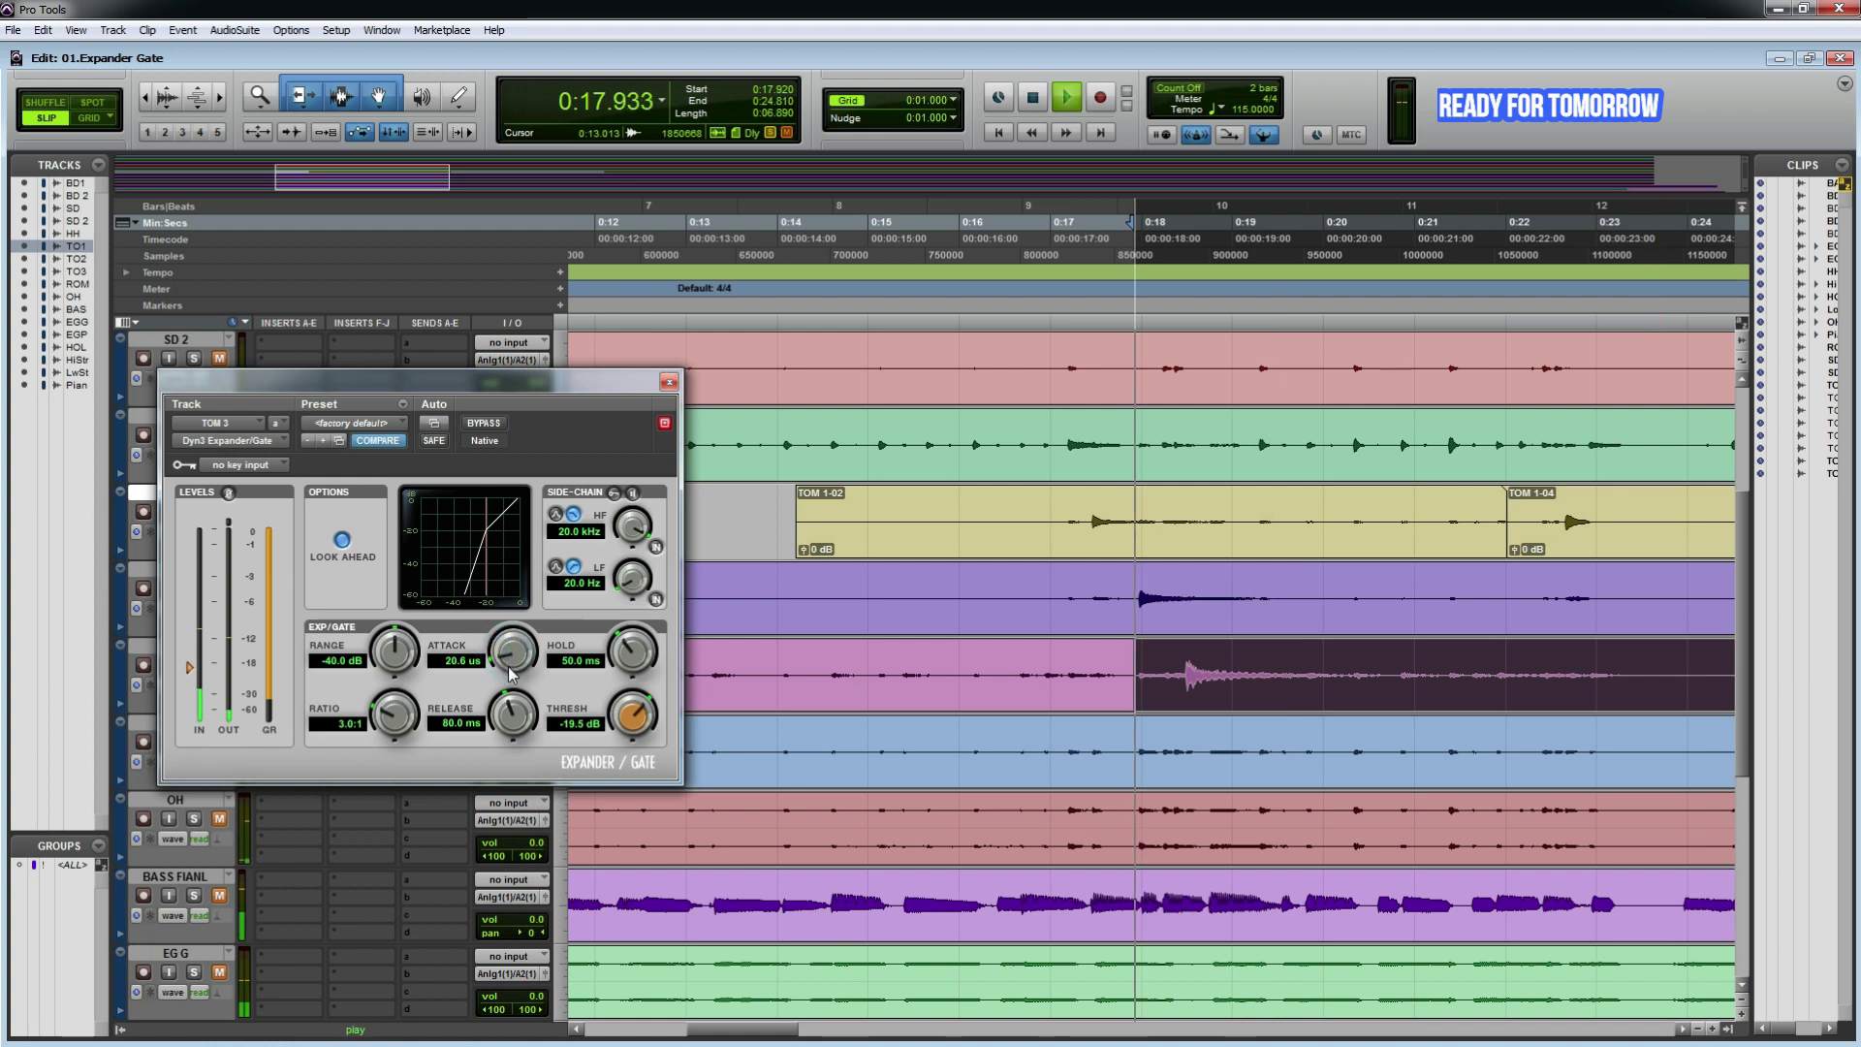
key("space")
key("space")
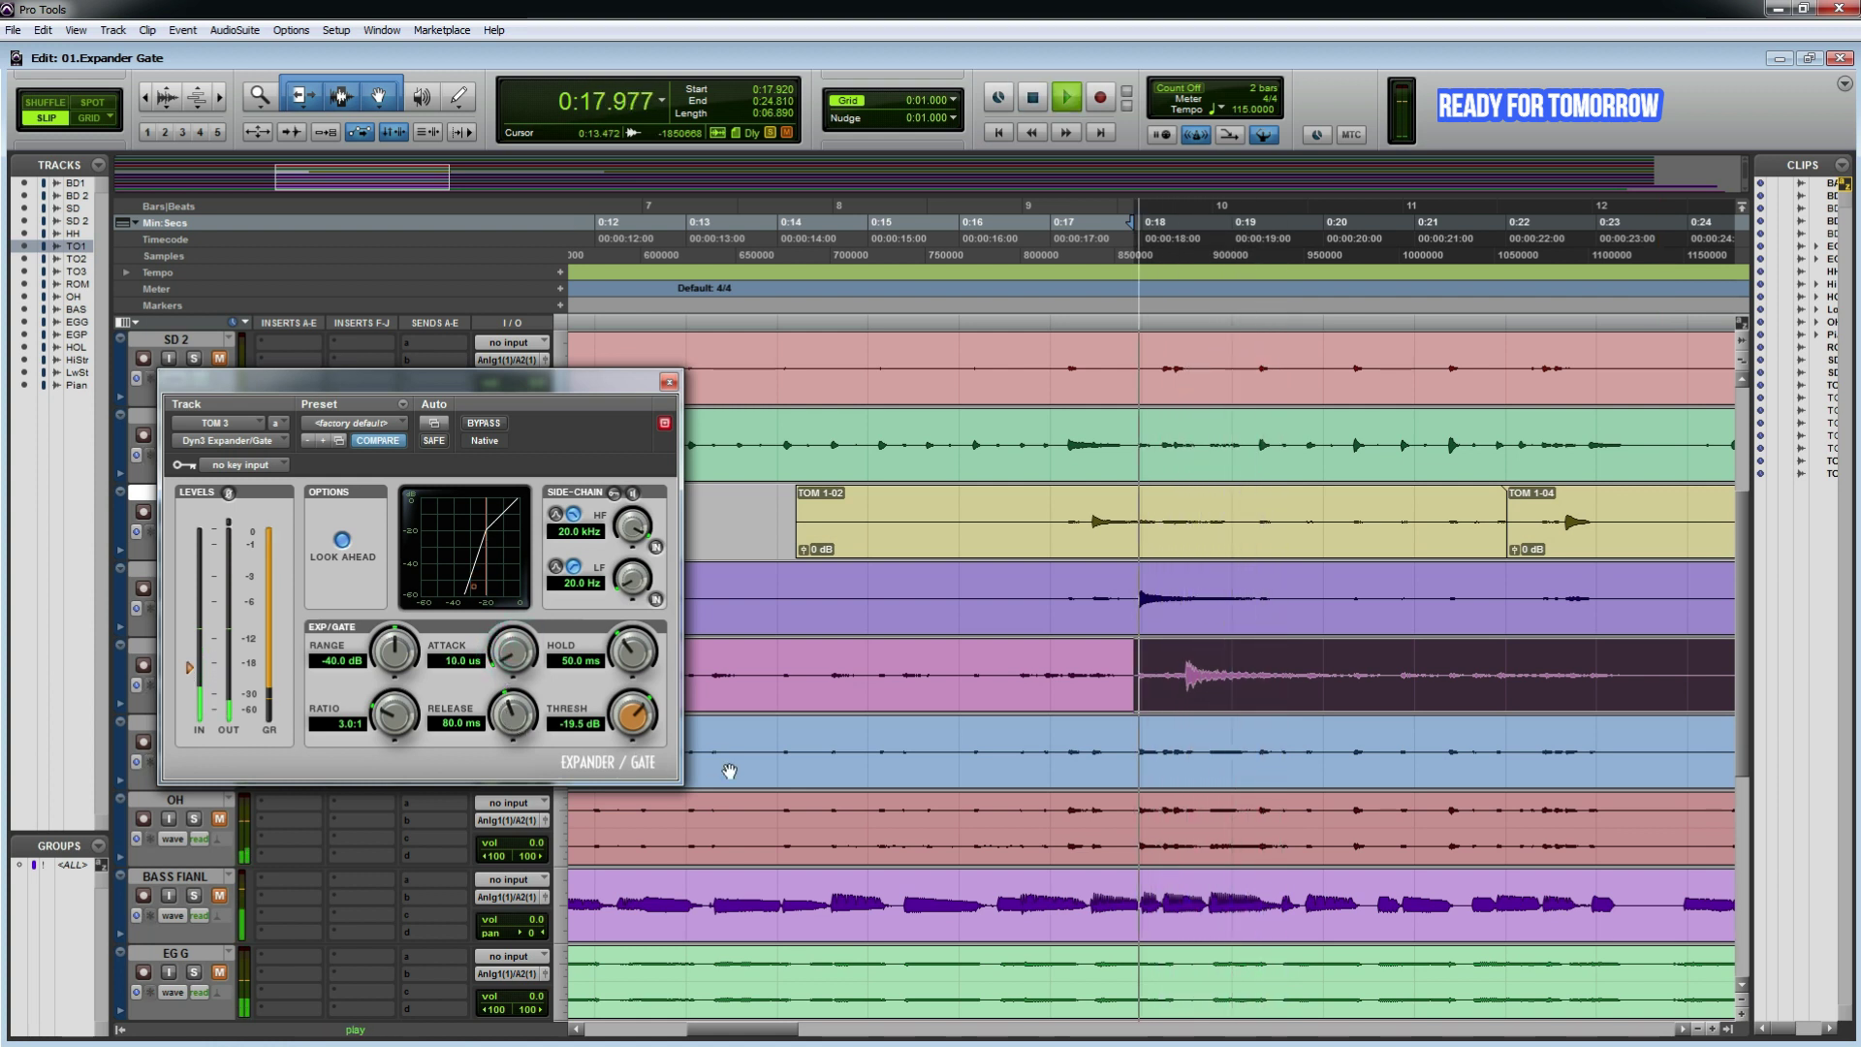
key("space")
Step: Set the TOM 3 gate's release to 1.2 s and its threshold to -13.5 dB during playback
mouse_move(509, 696)
left_mouse_down()
mouse_move(511, 678)
mouse_move(517, 726)
left_mouse_up()
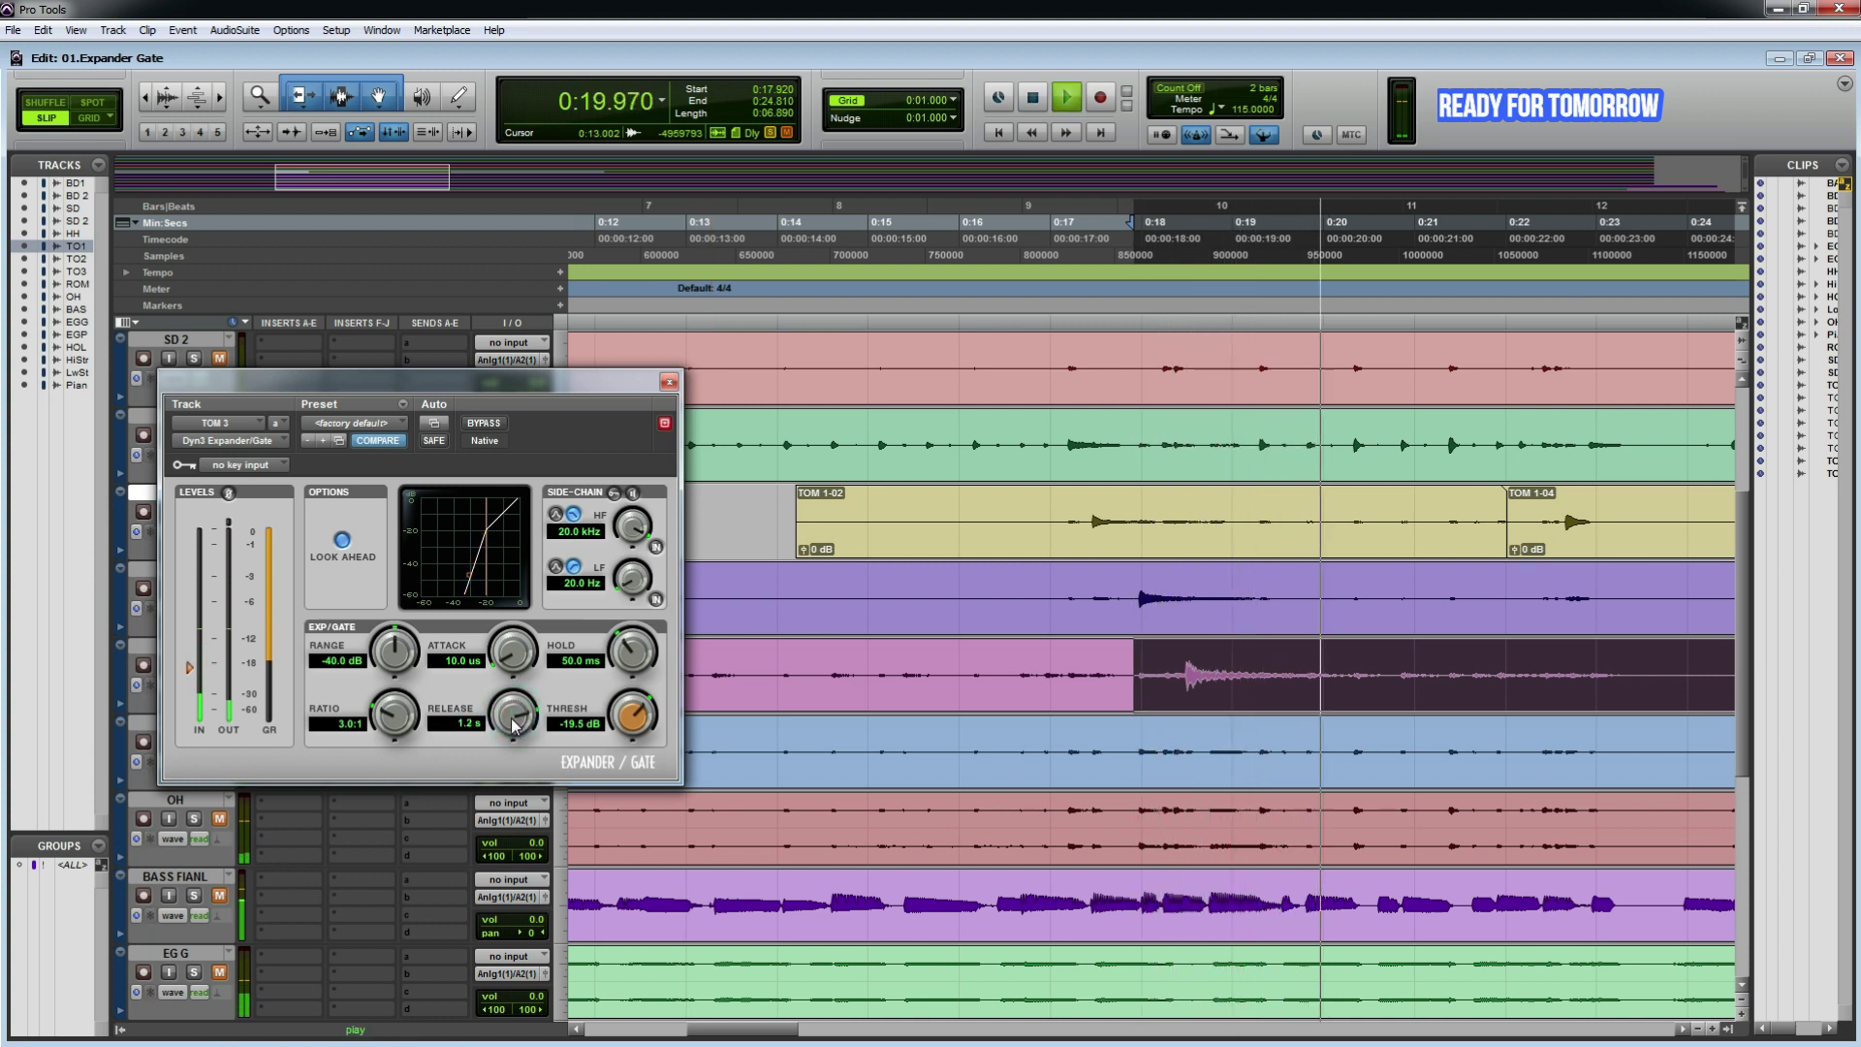
left_click_drag(630, 722, 633, 705)
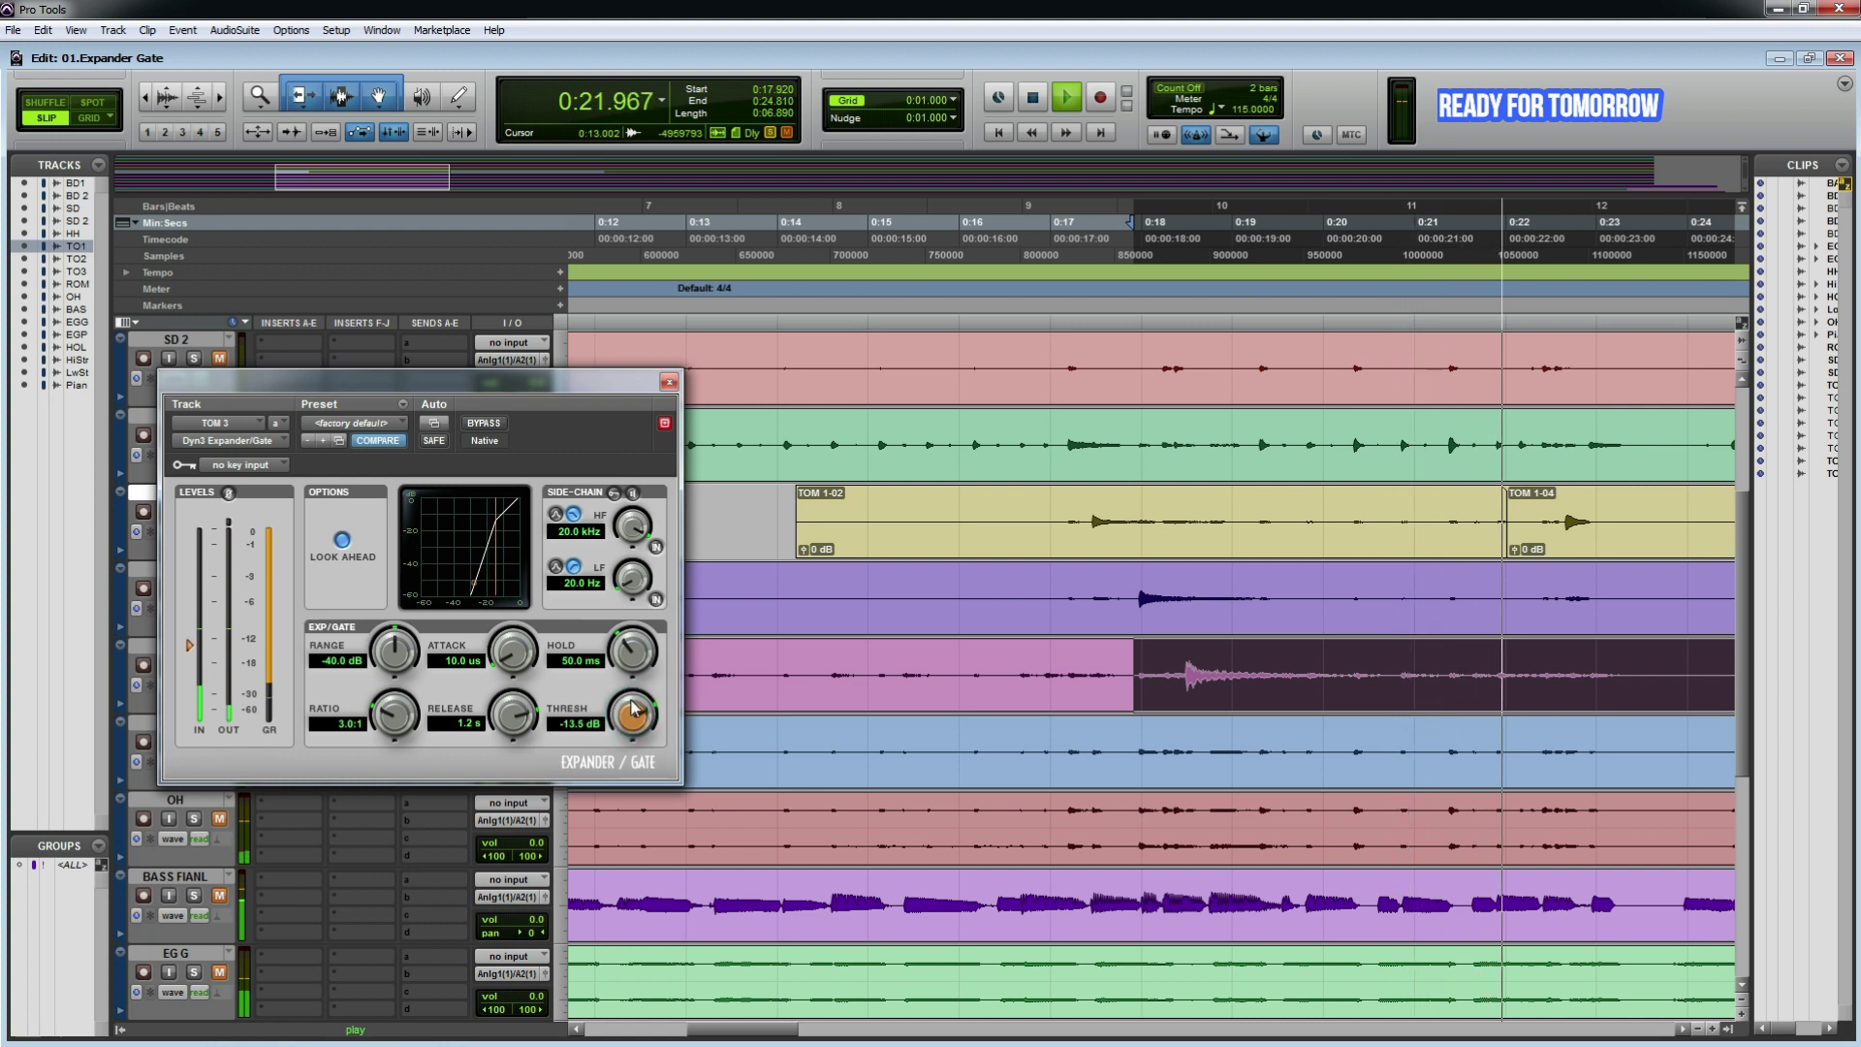
left_click(1086, 663)
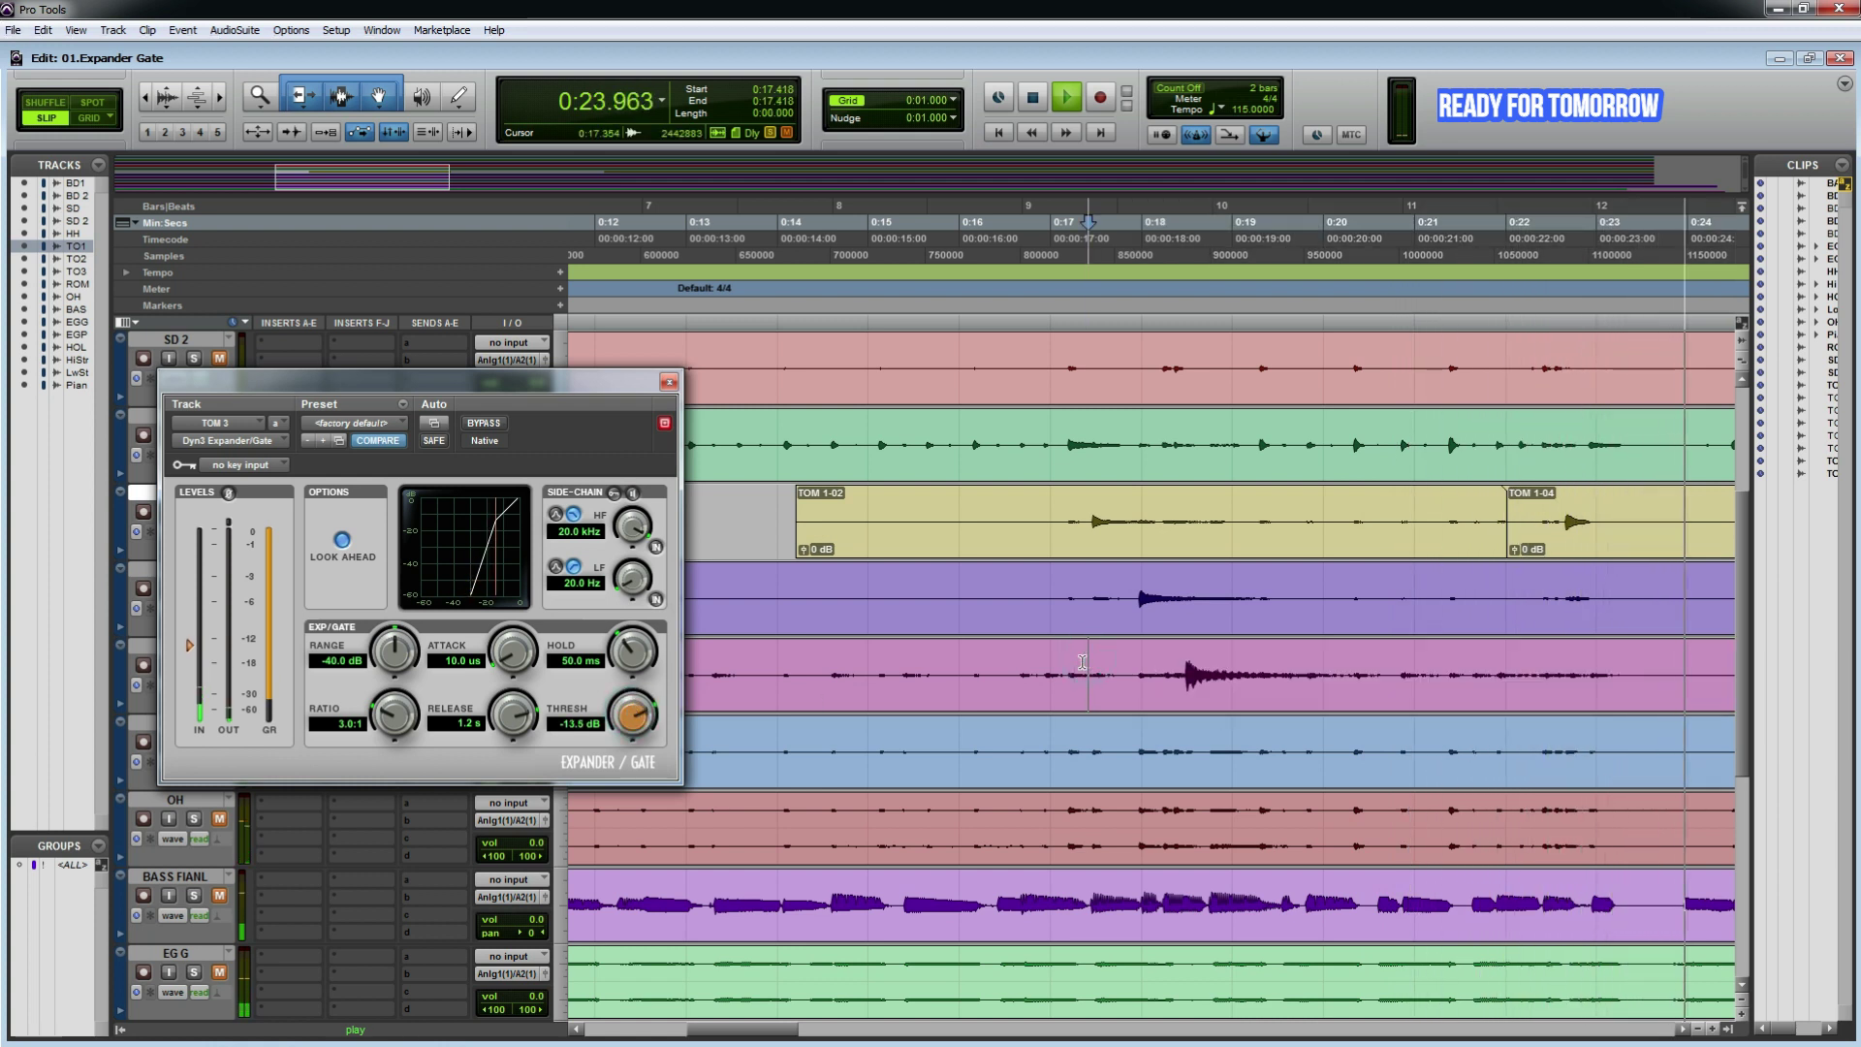
key("space")
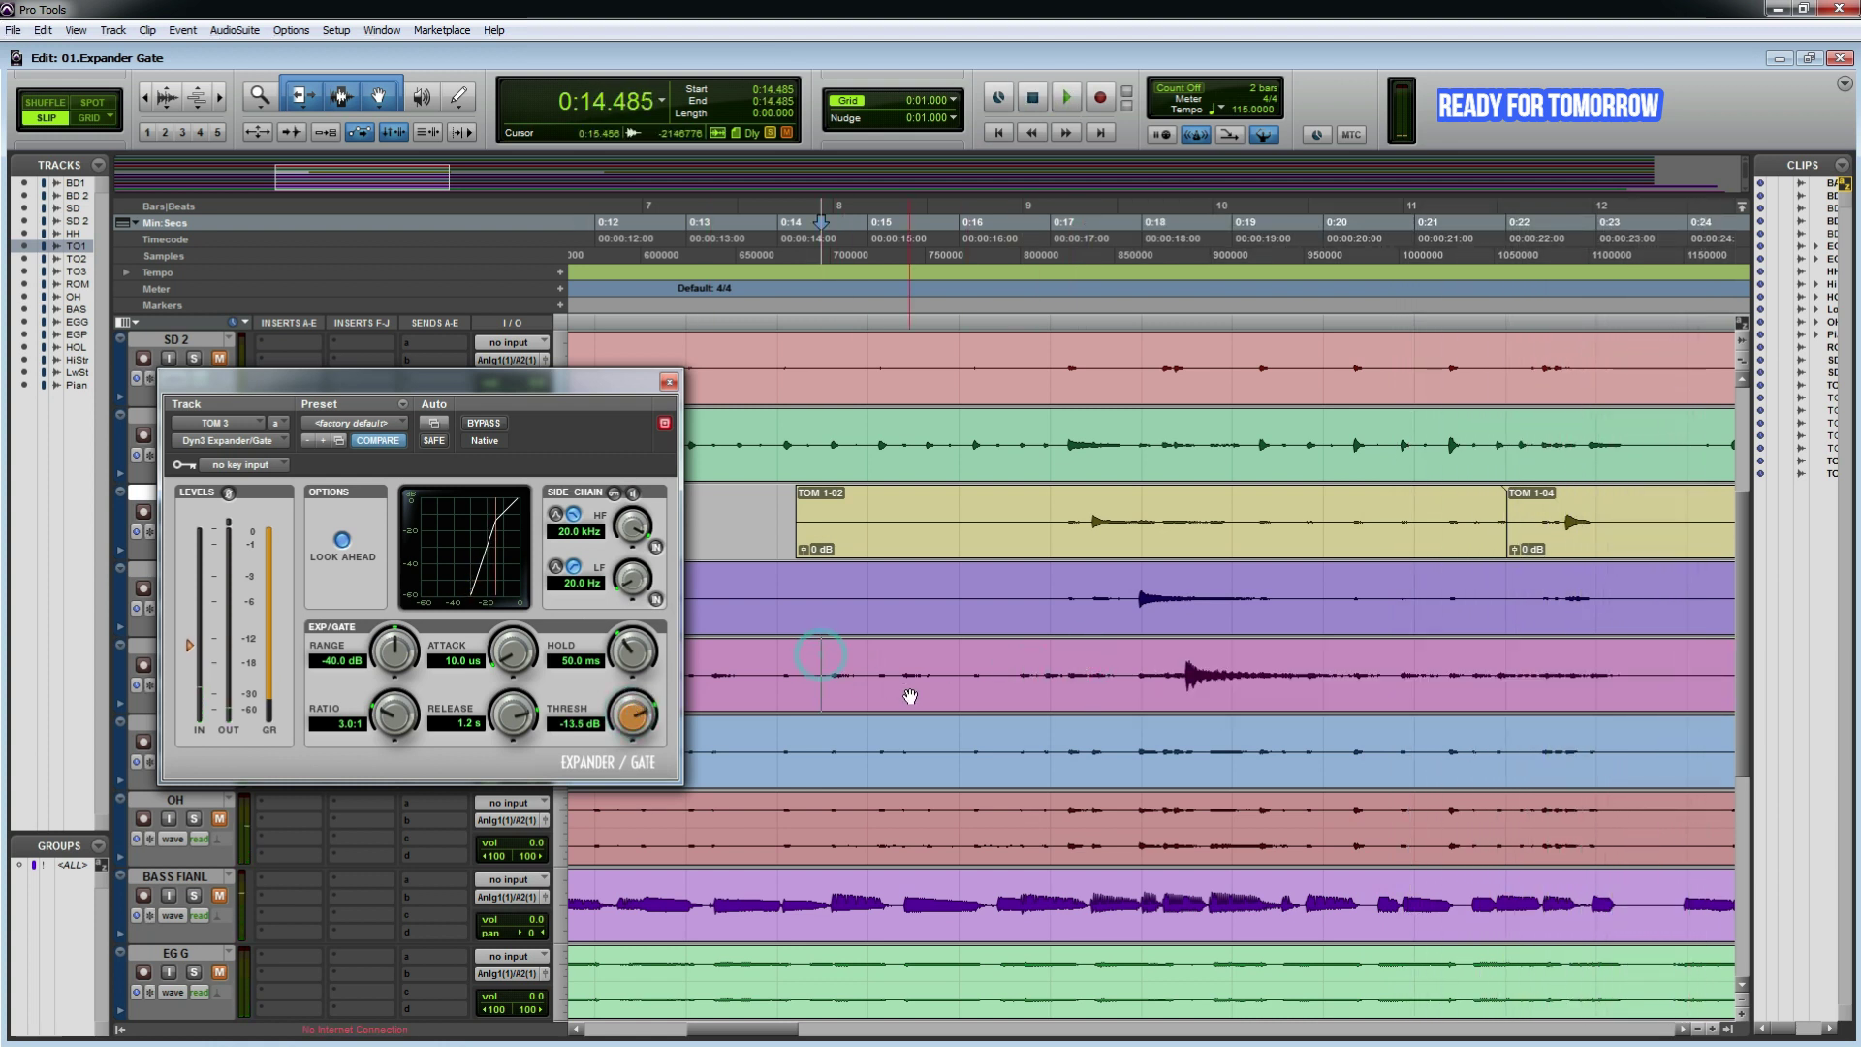
Step: Audition TOM 3 from 14.485 s, compare the gate bypassed and active from 16.576 s, and close its window
key("space")
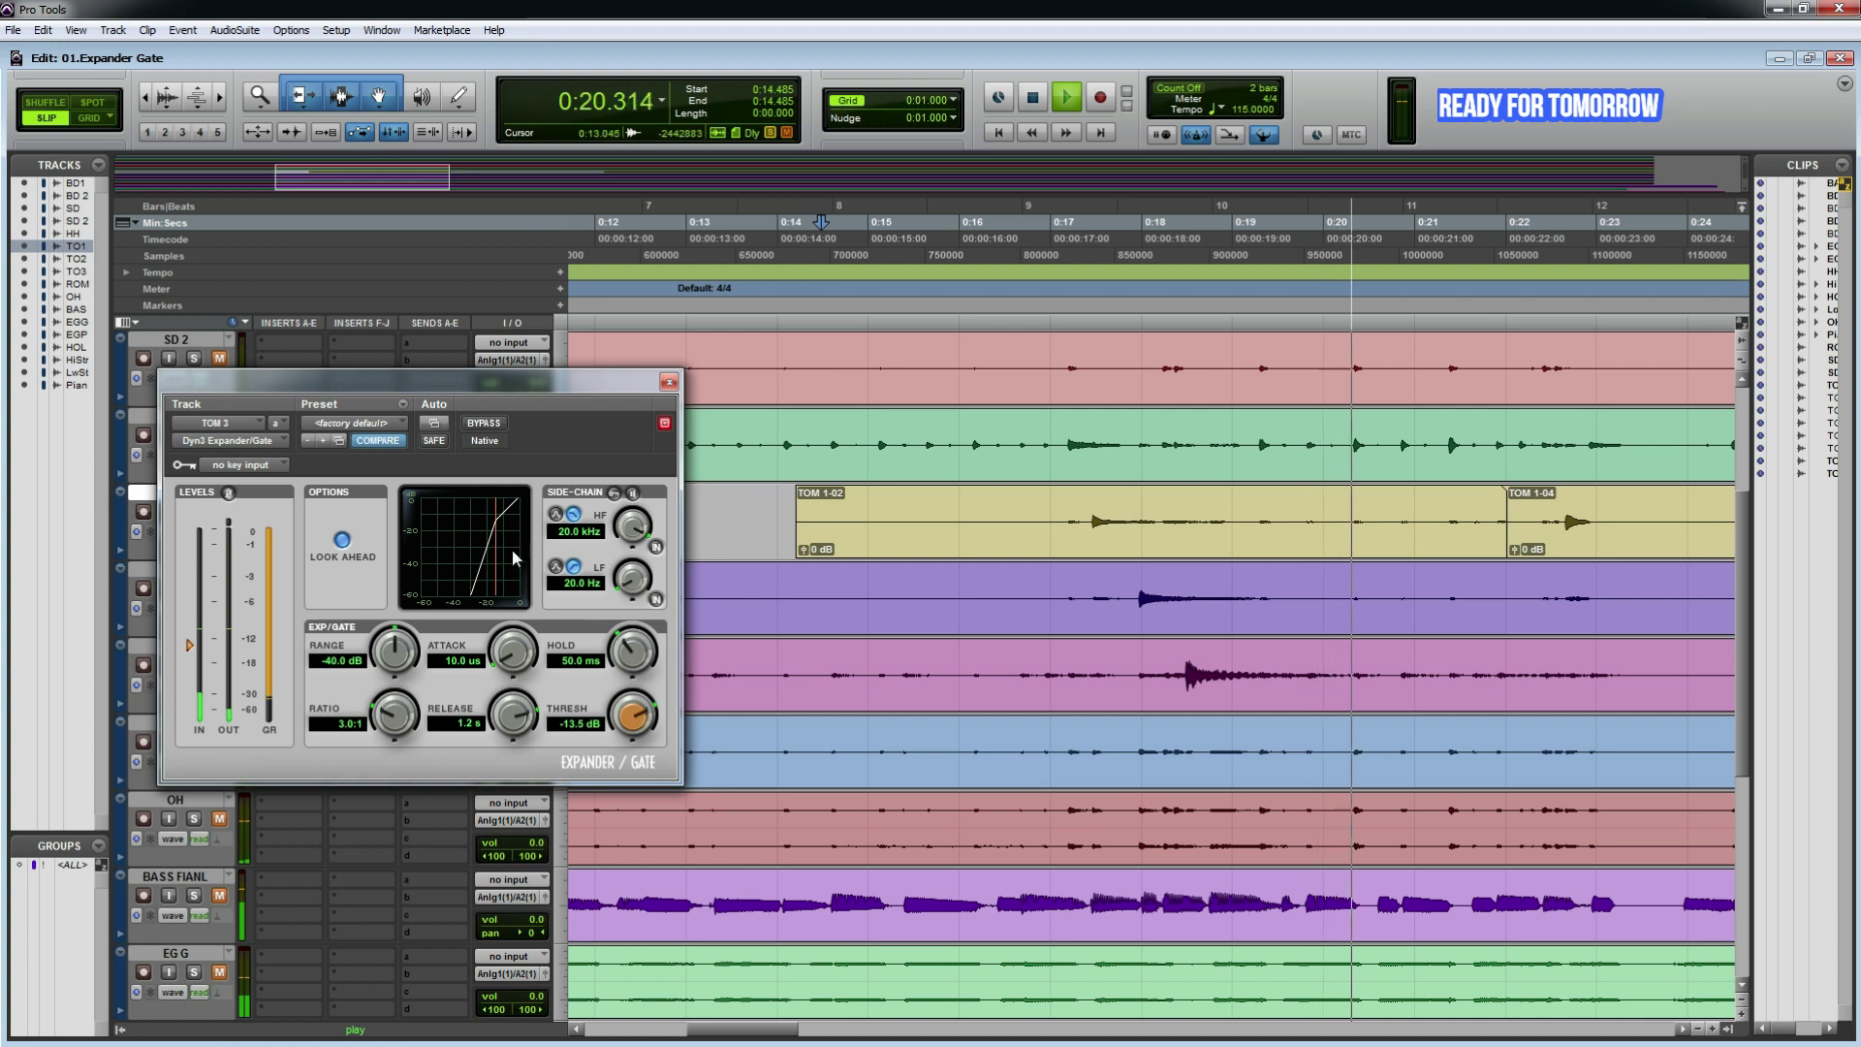
key("space")
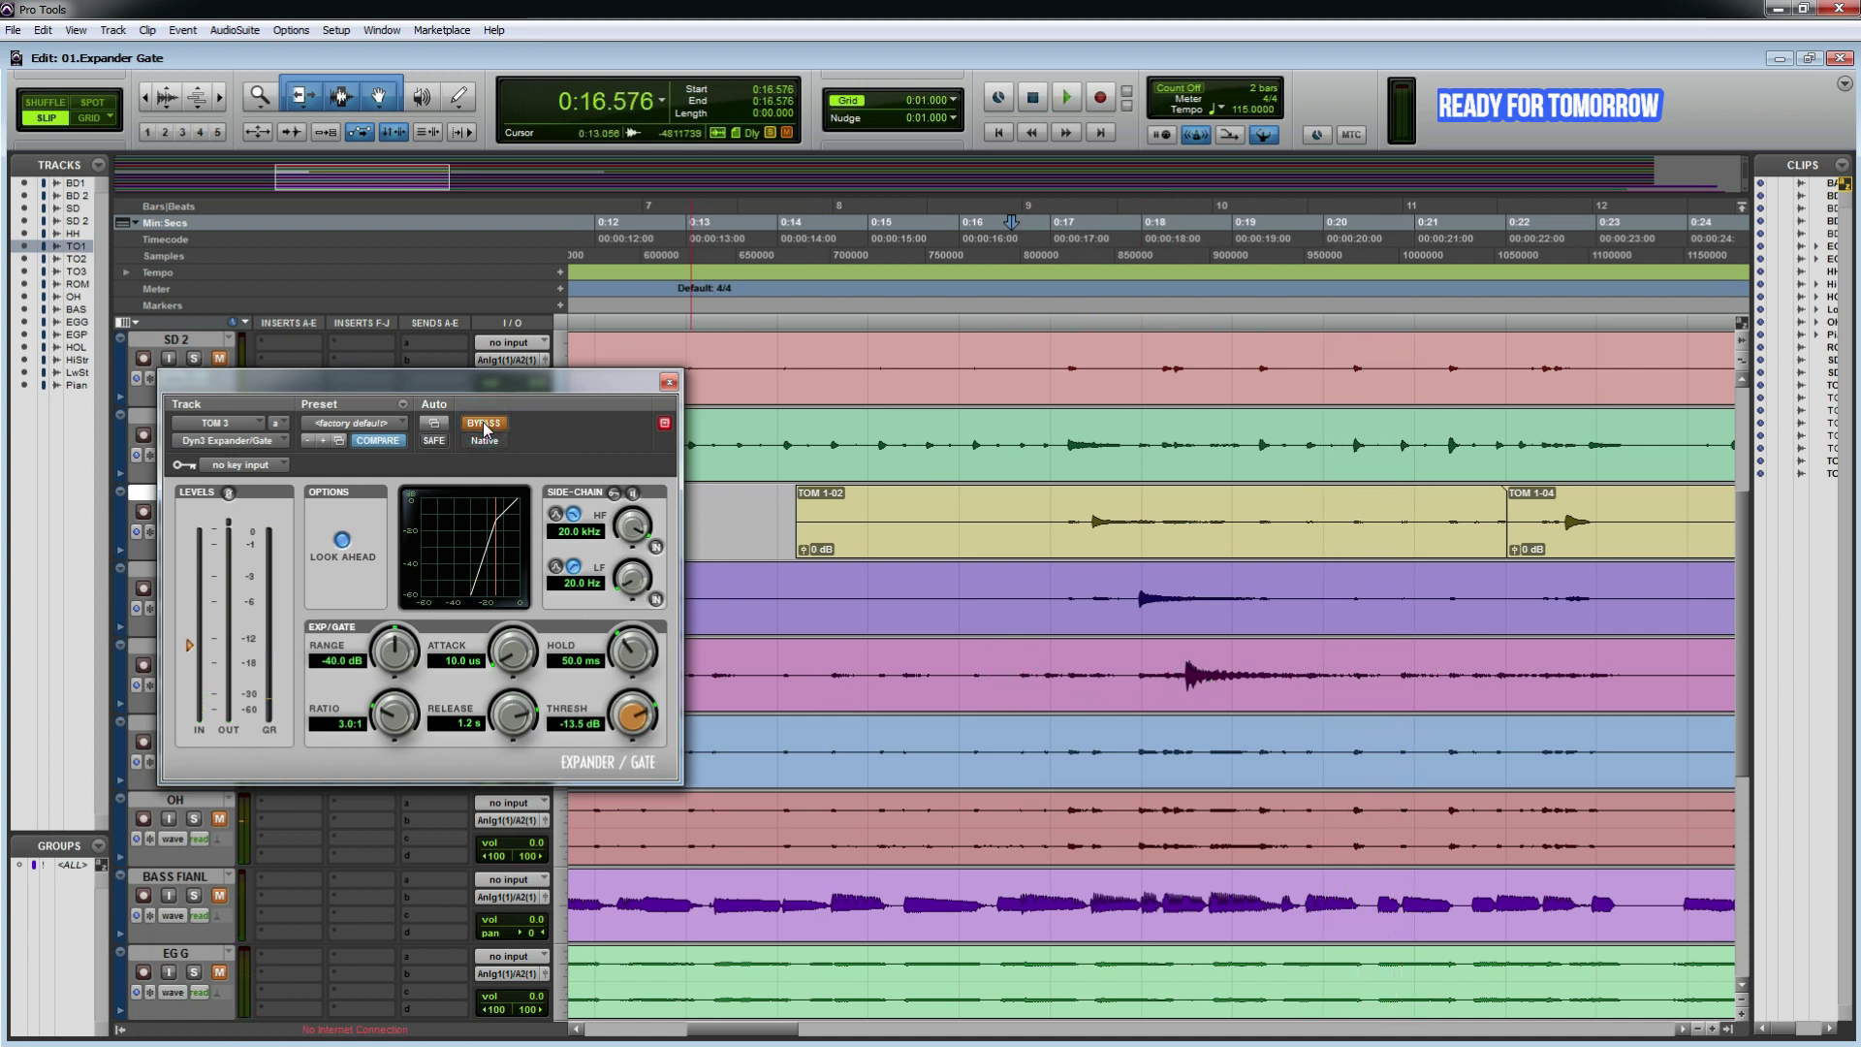
key("space")
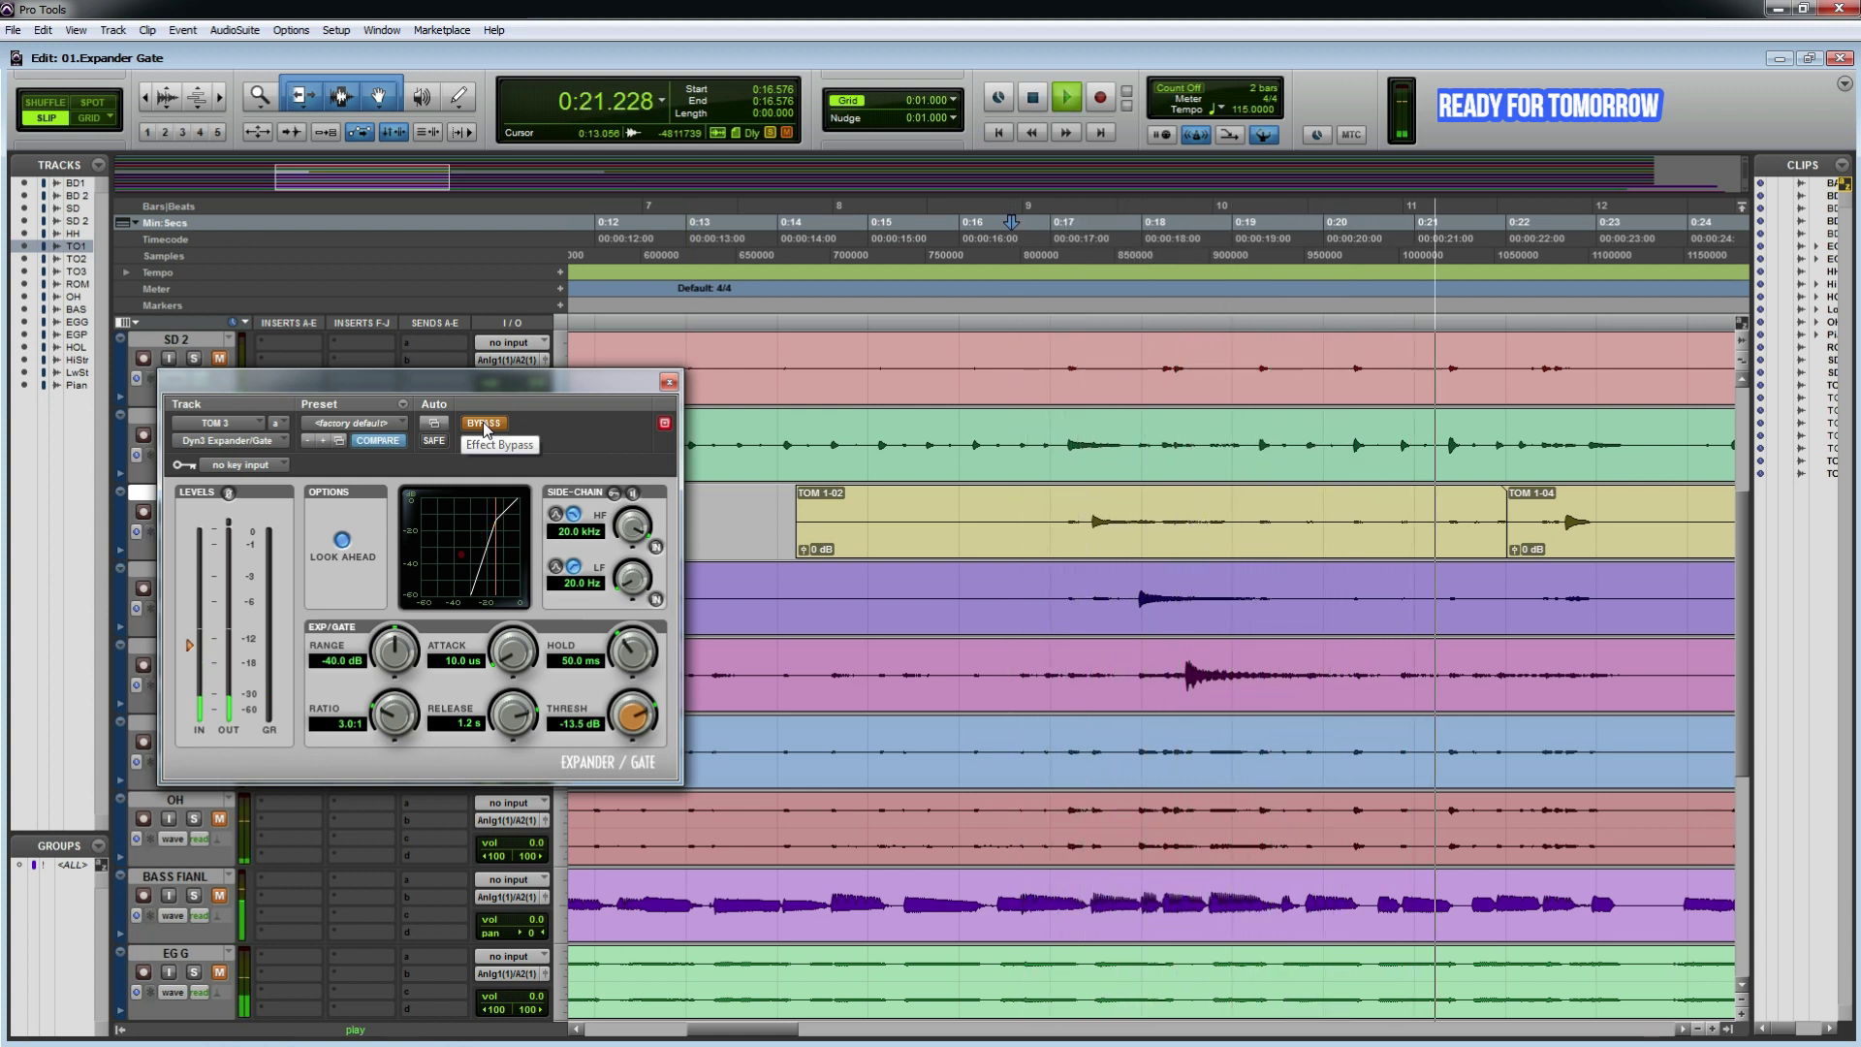
key("space")
key("space")
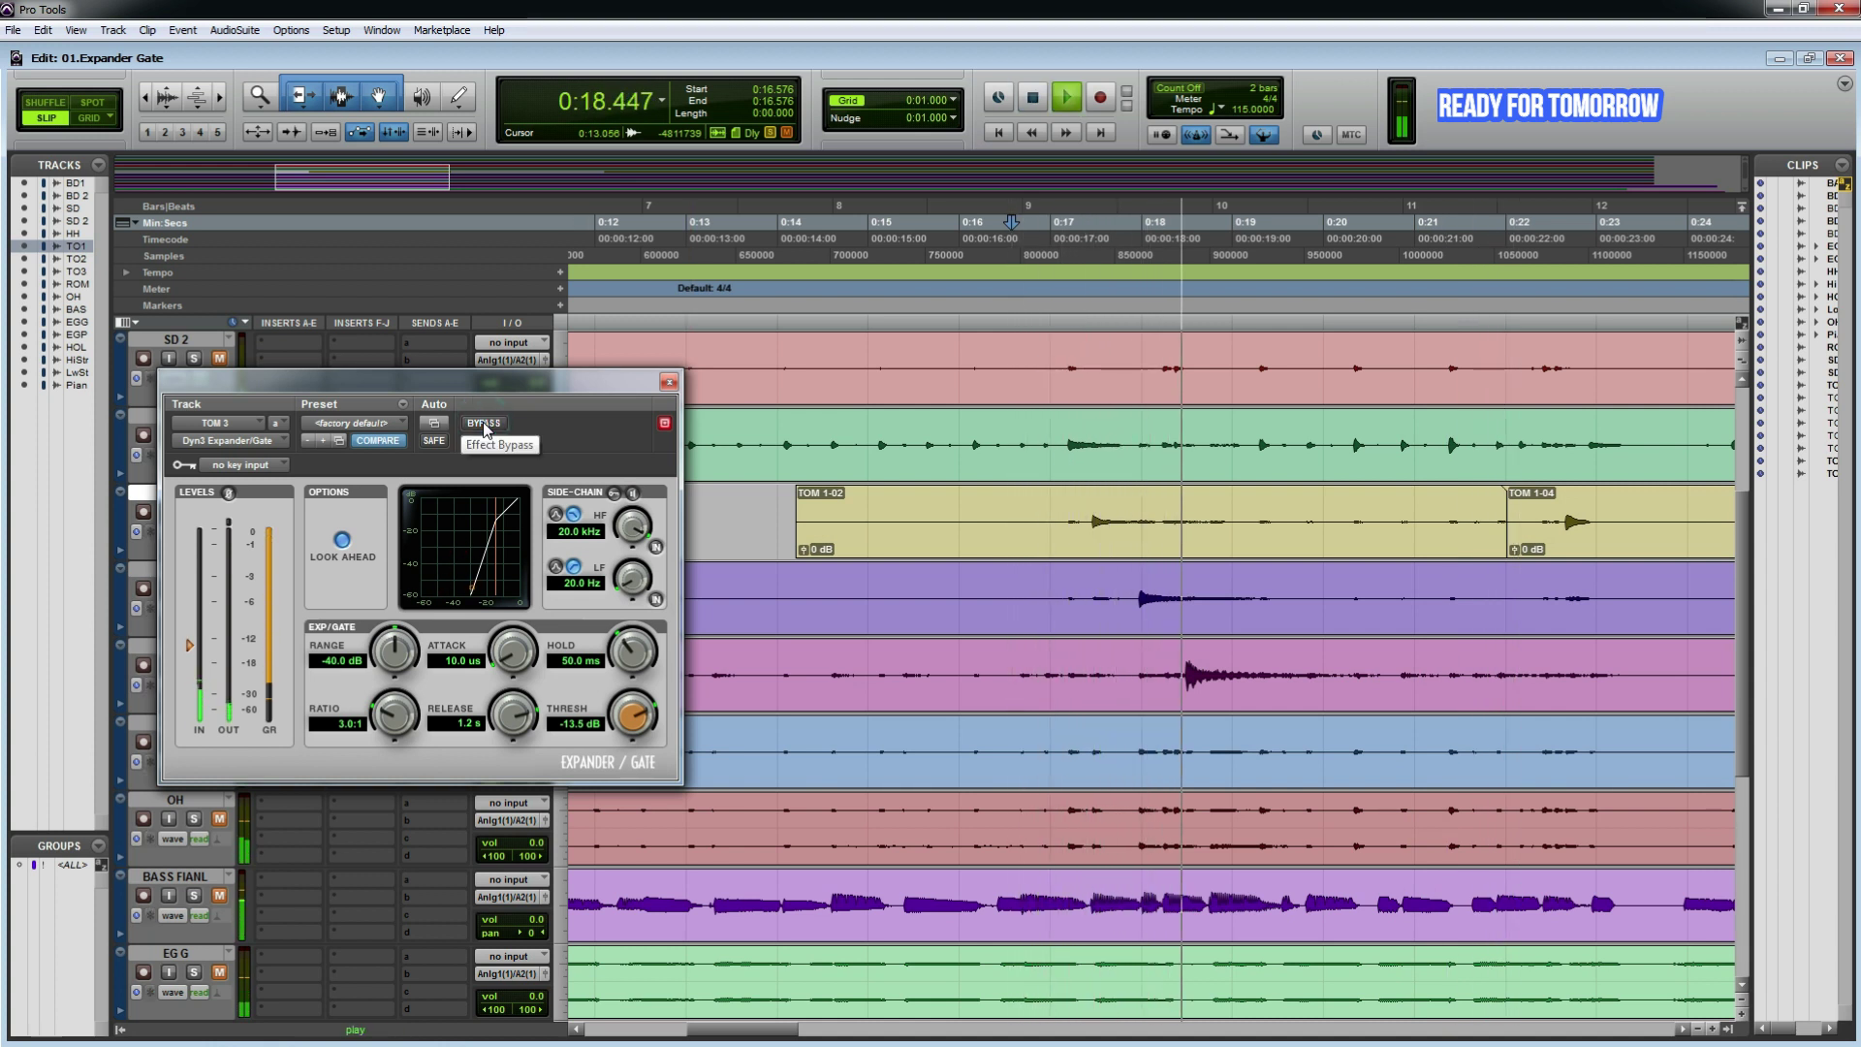
key("space")
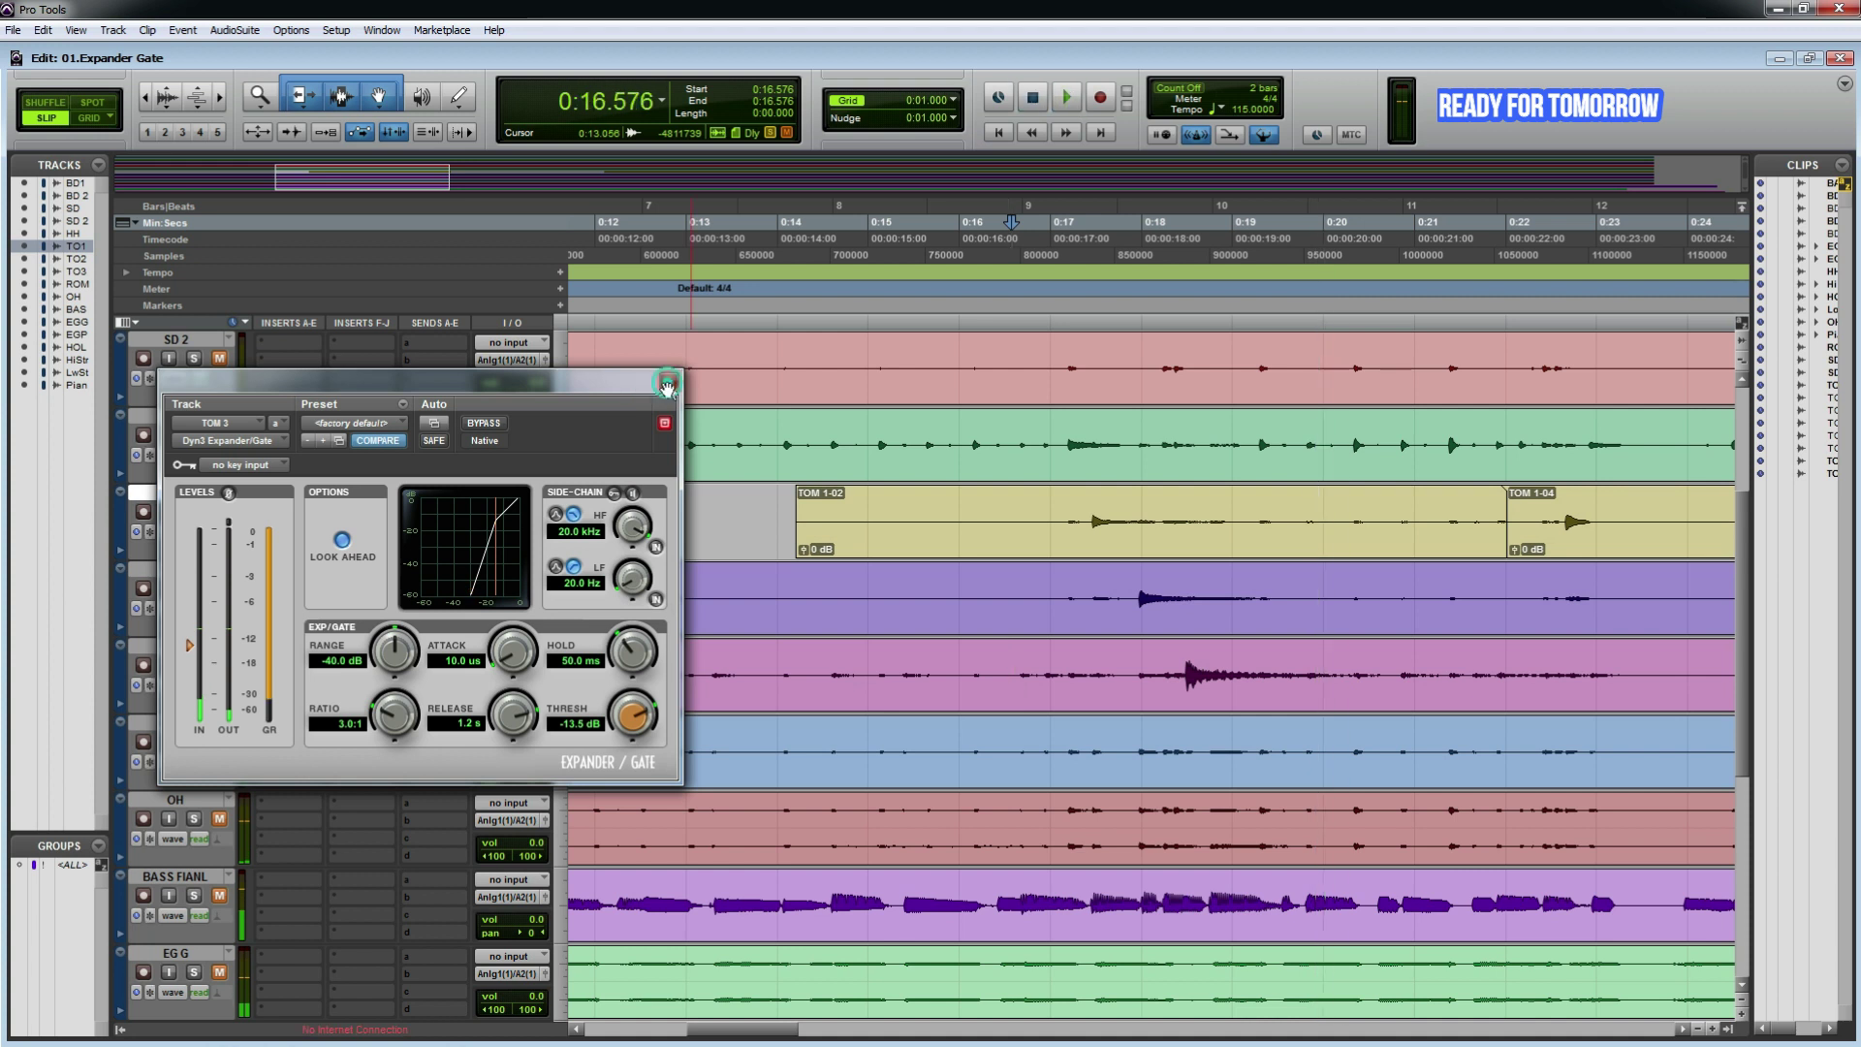
left_click(669, 381)
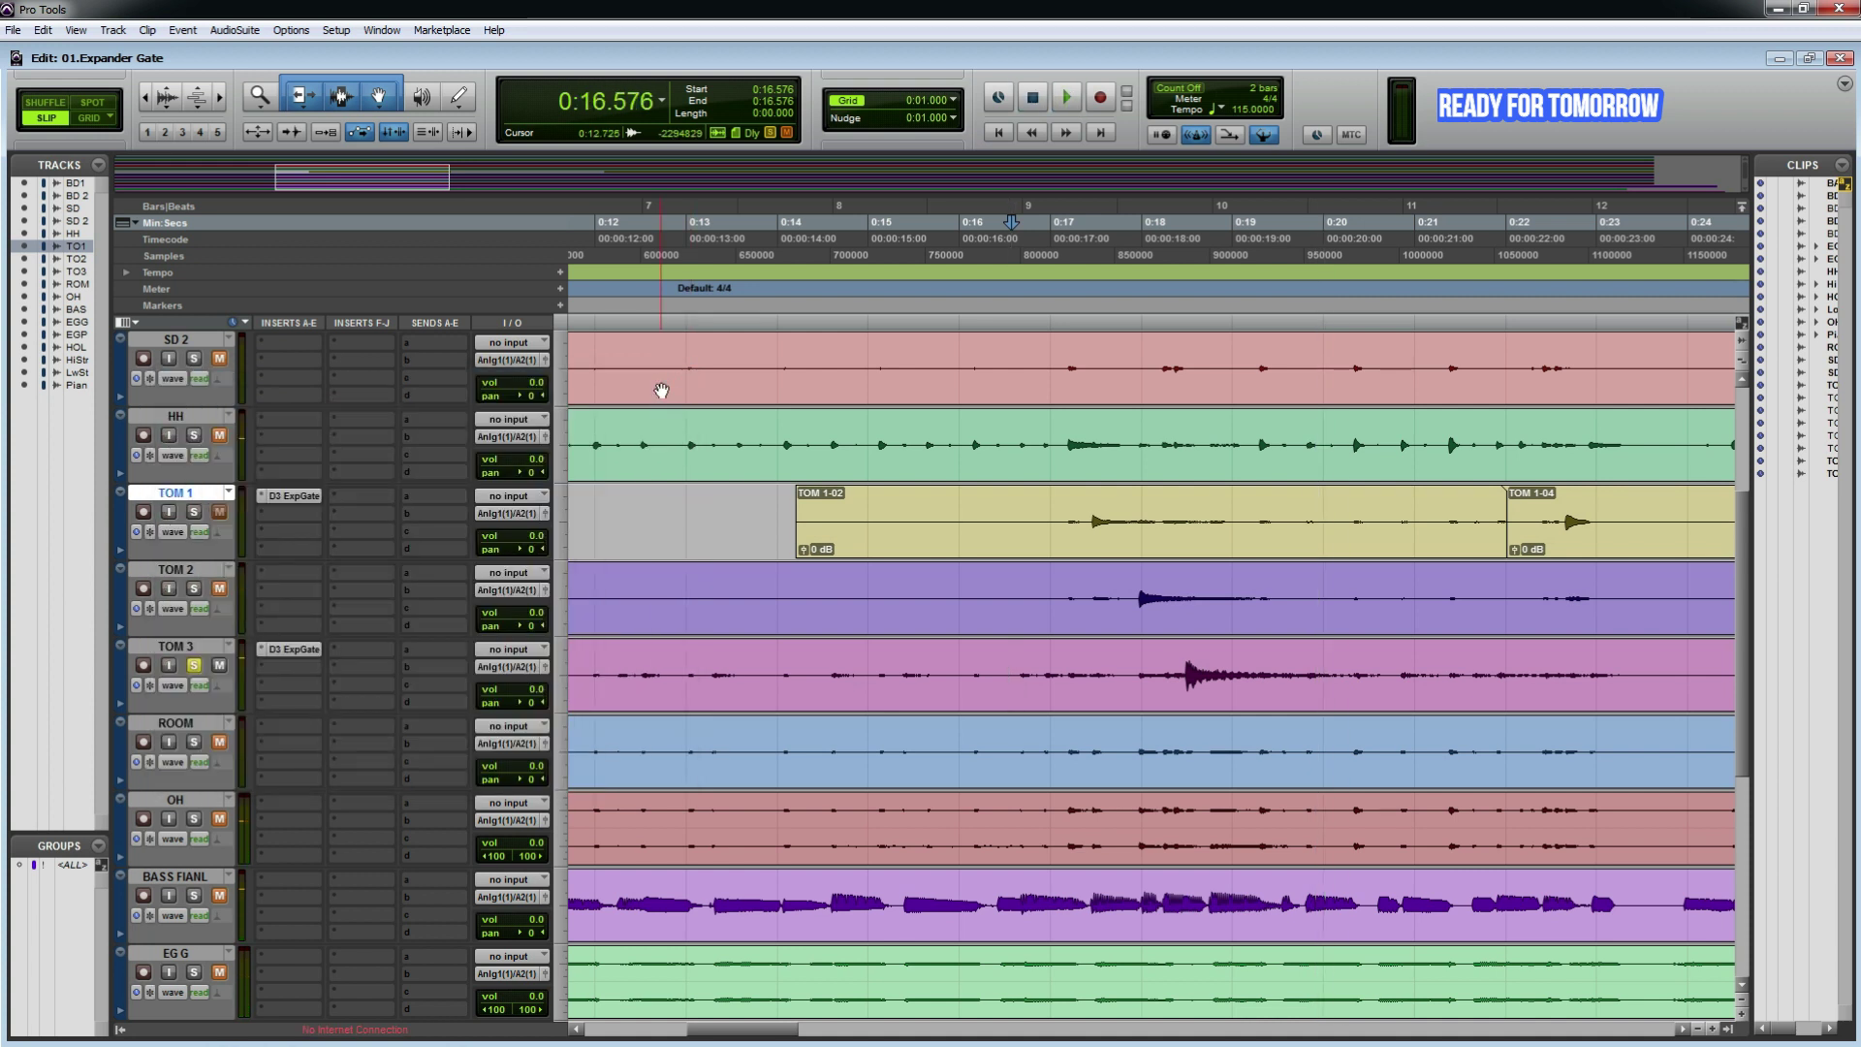